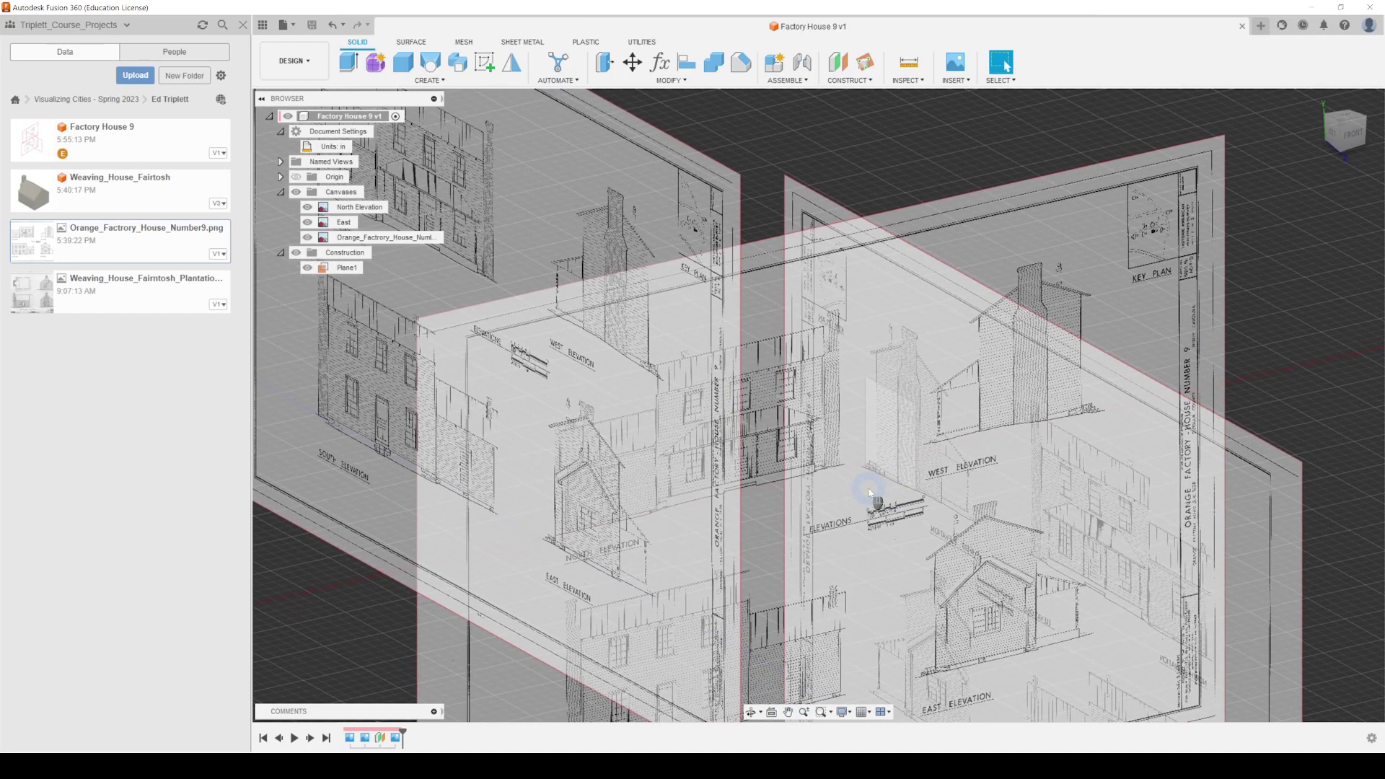
Step: Hide the Orange_Factrory_House_Number9 canvas and rename it West
middle_click_drag(931, 482, 803, 550, "shift")
middle_click_drag(686, 577, 910, 538, "shift")
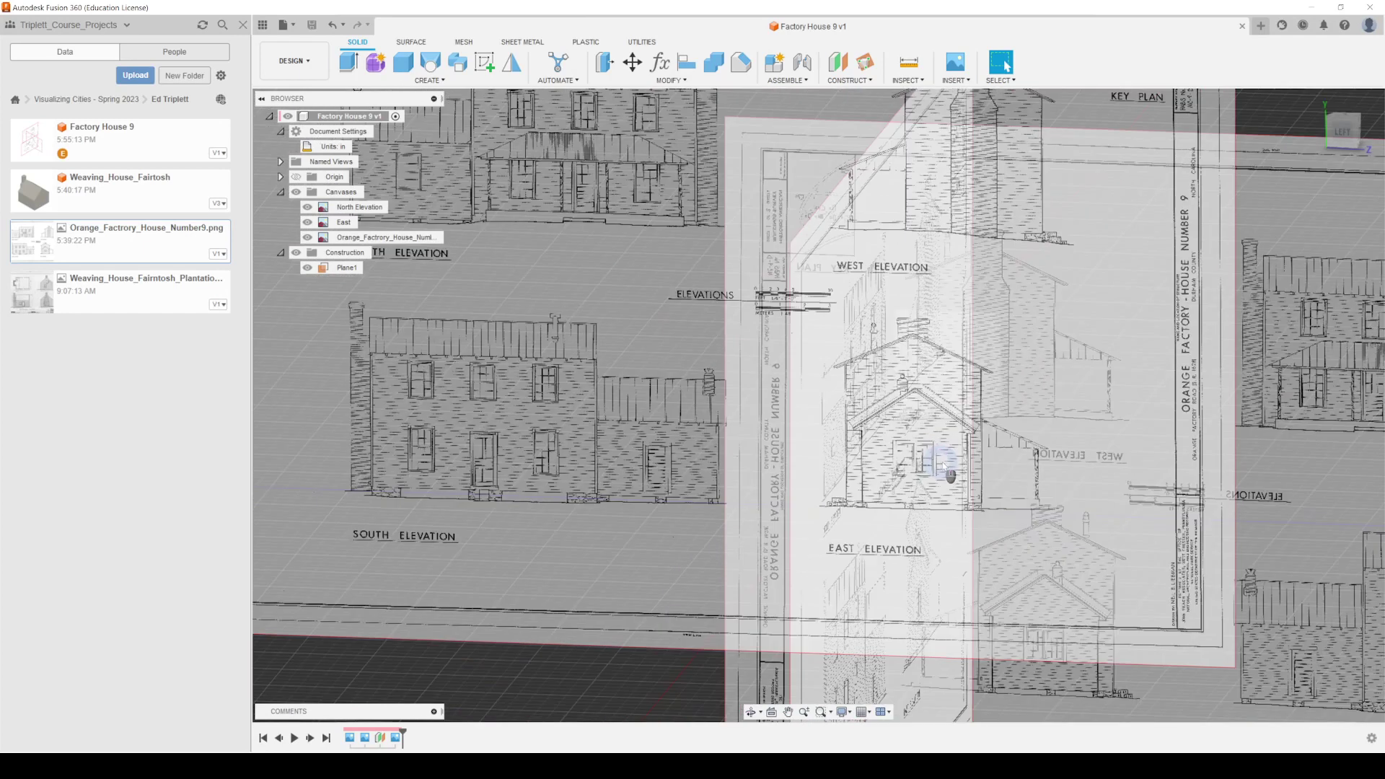
scroll(942, 469, "up", 3)
middle_click_drag(920, 503, 922, 497, "shift")
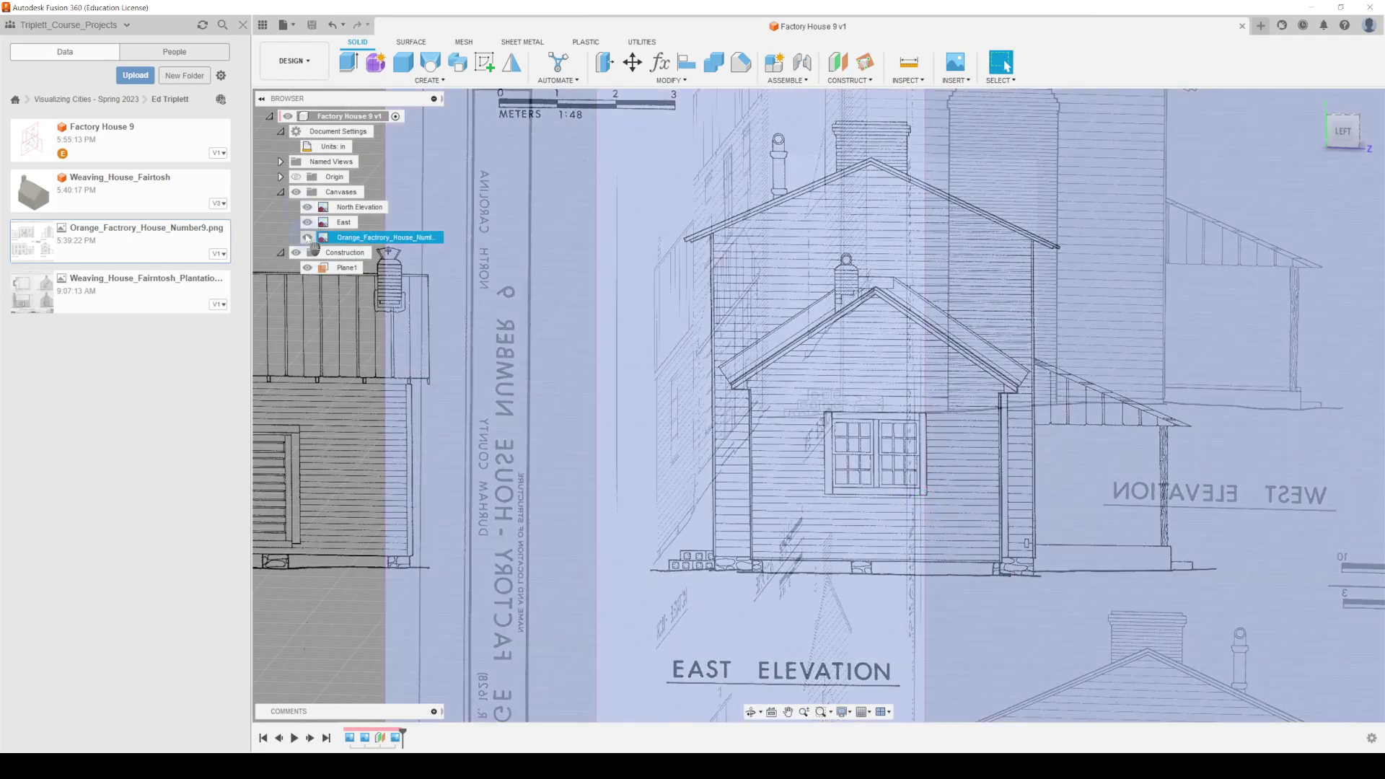
left_click(307, 238)
left_click(358, 241)
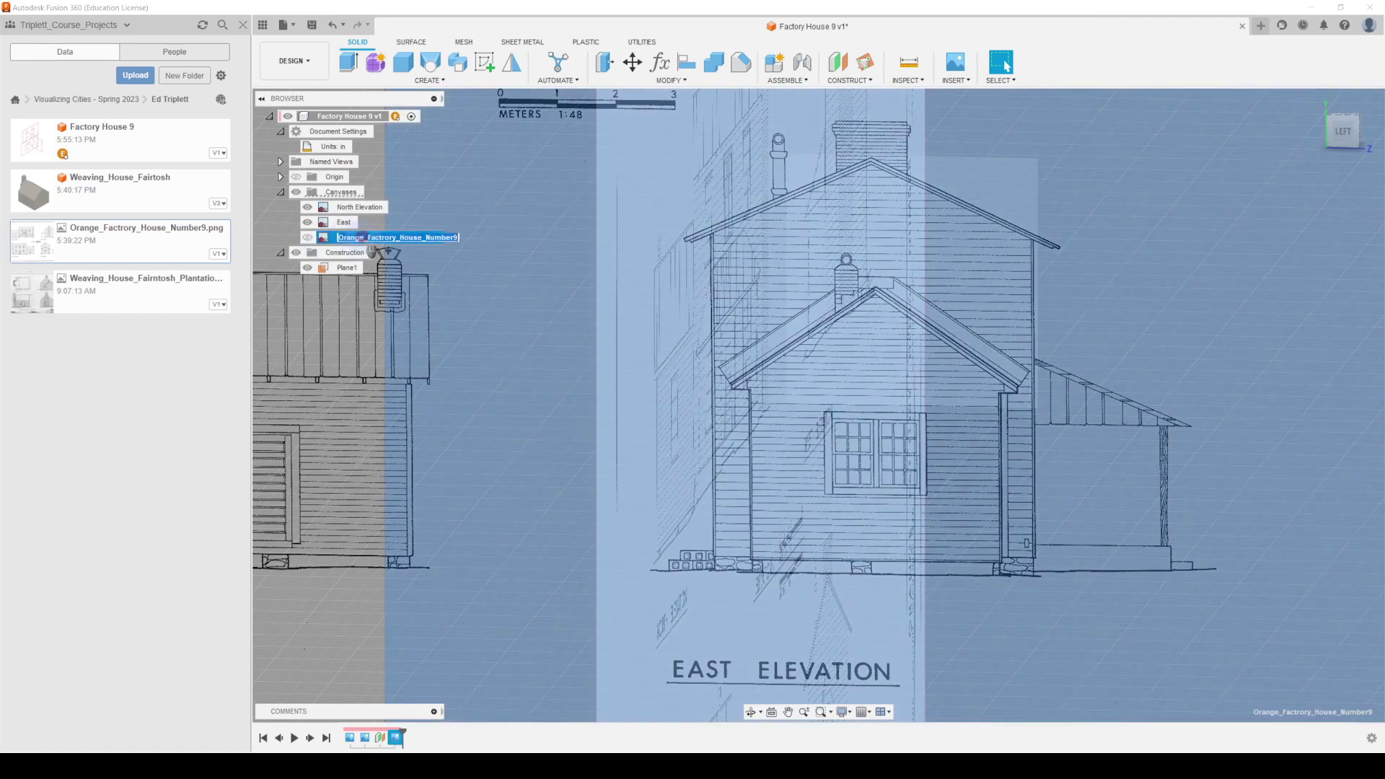
type("West")
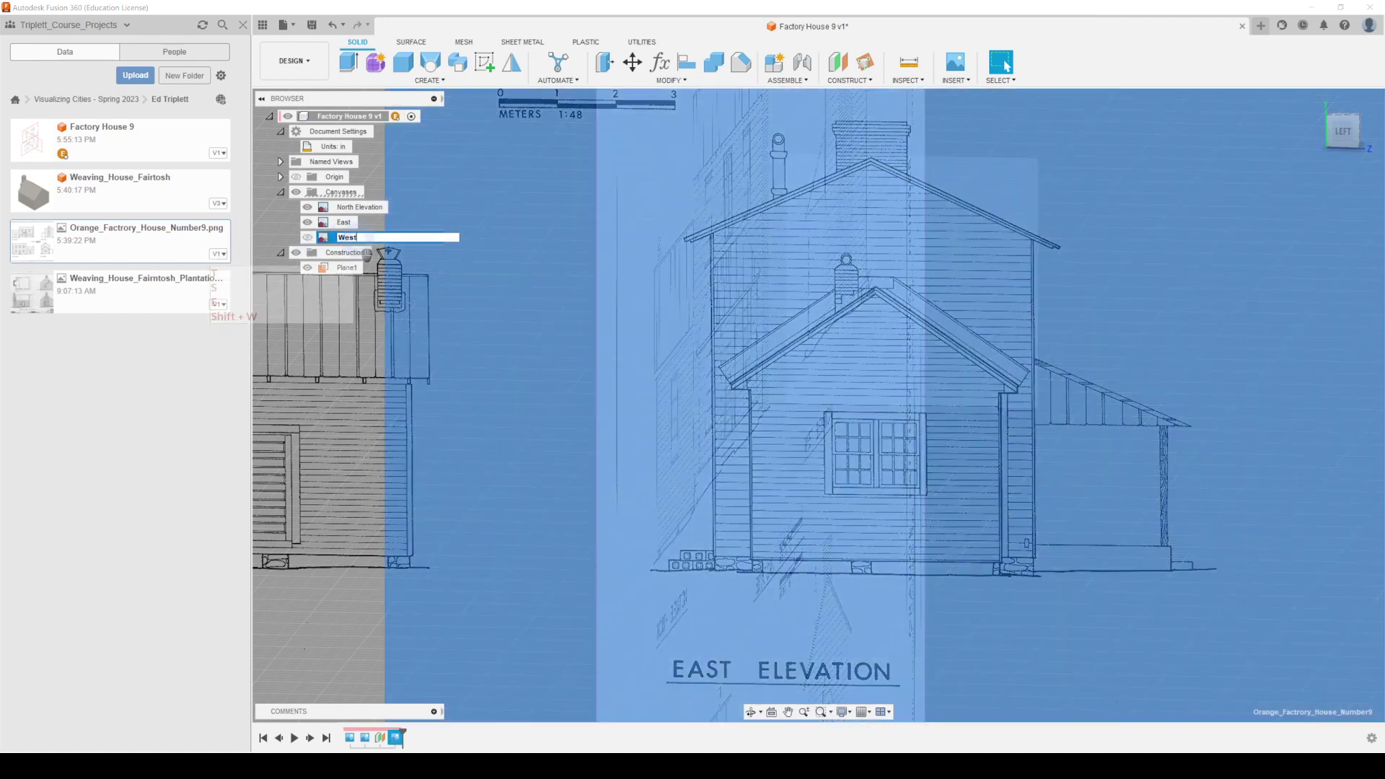
key("Return")
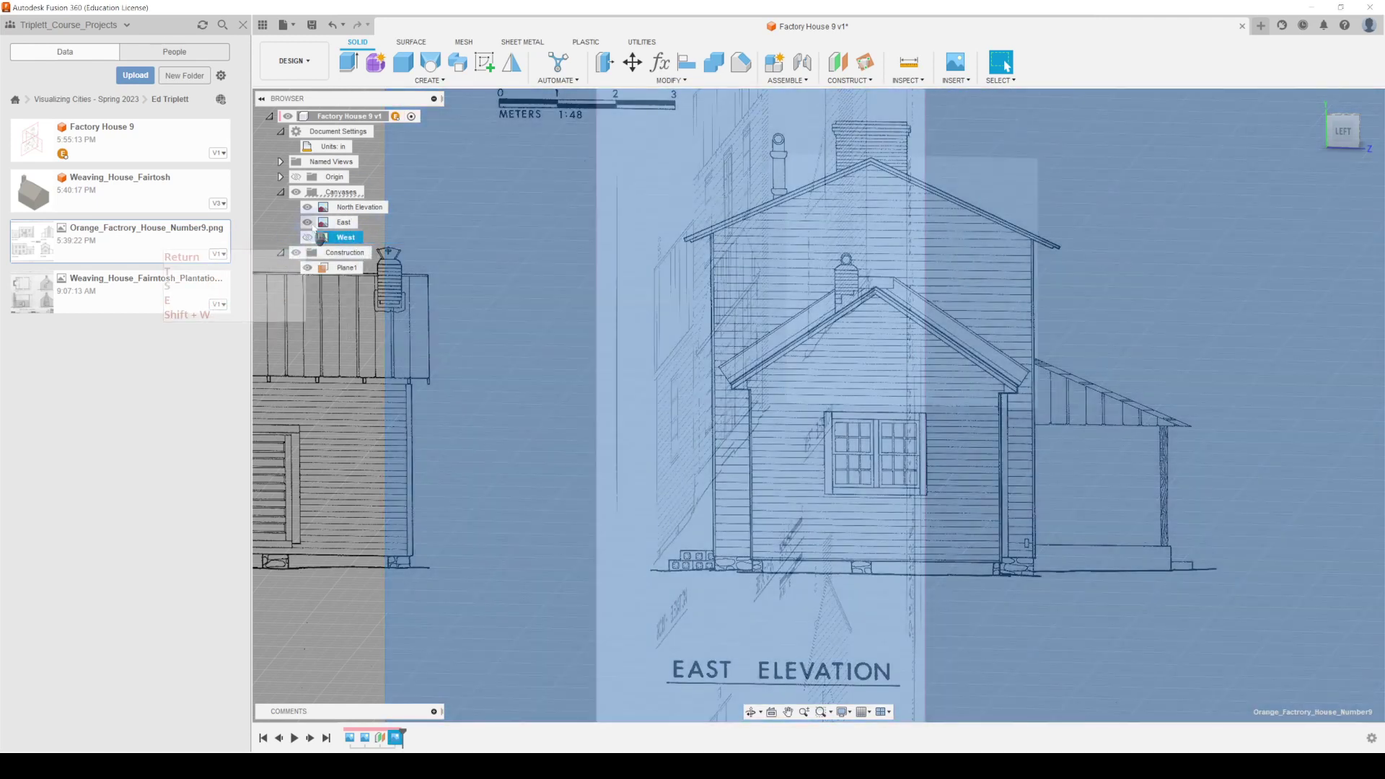
Step: Examine the East canvas up close and from the left side, checking the east elevation's walls, window and foundation piers
left_click(343, 223)
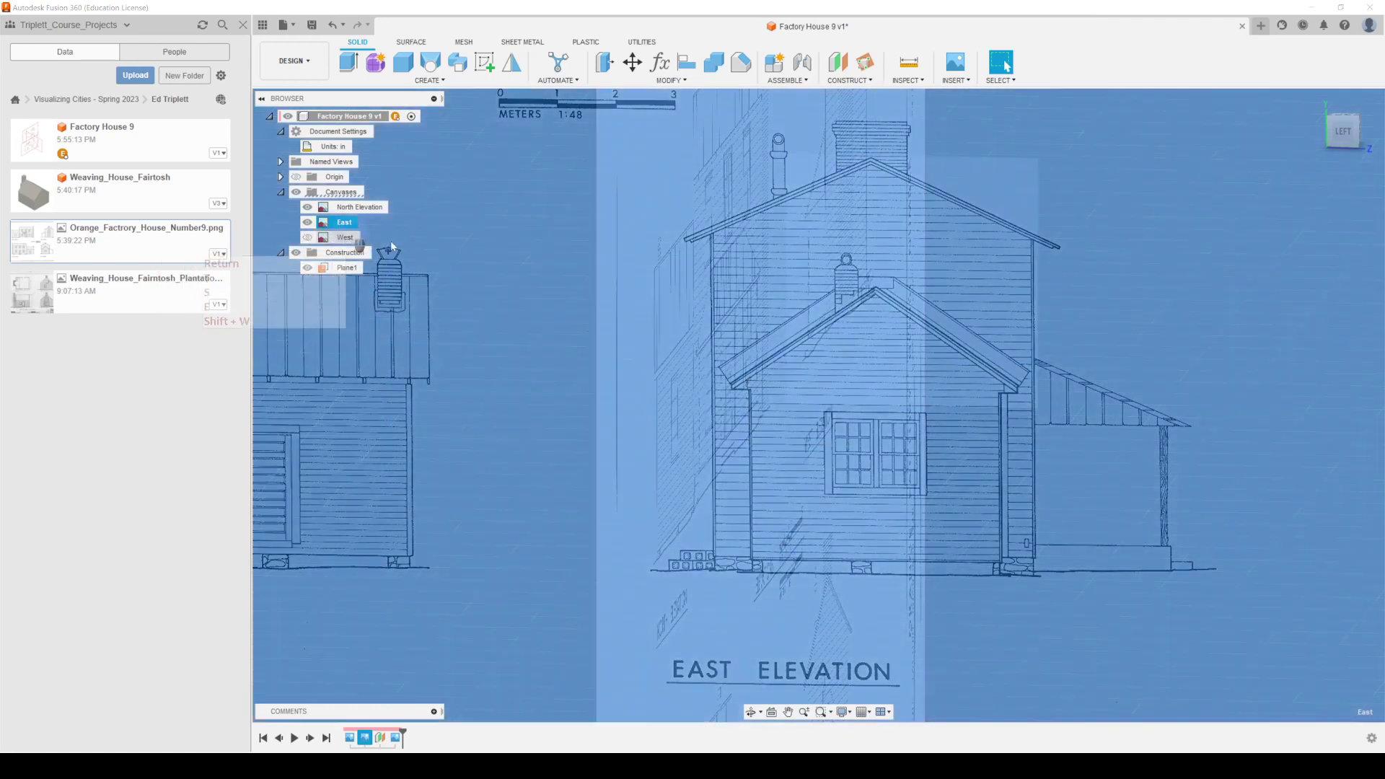
key("Return")
middle_click_drag(1056, 409, 1053, 411)
scroll(981, 429, "up", 3)
left_click(1010, 373)
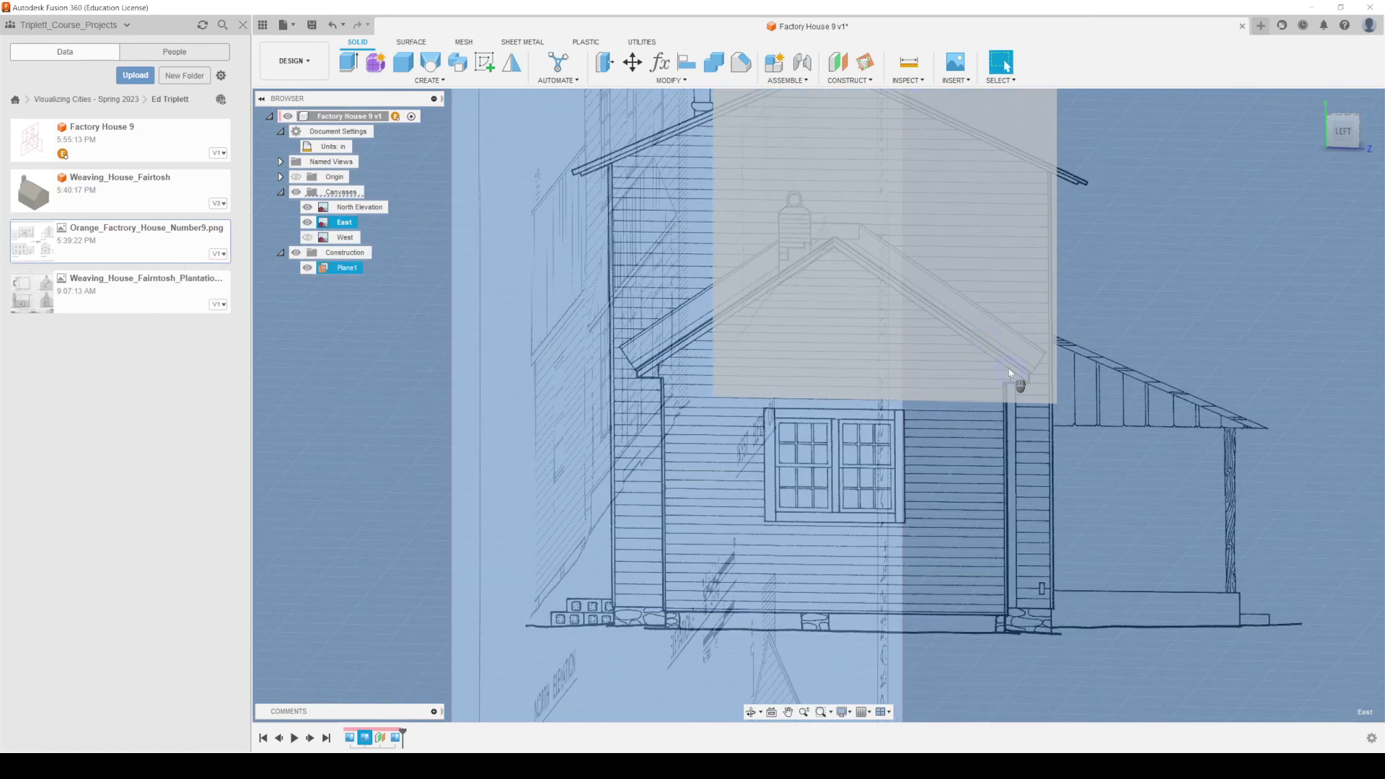
left_click(1035, 412)
scroll(989, 603, "up", 6)
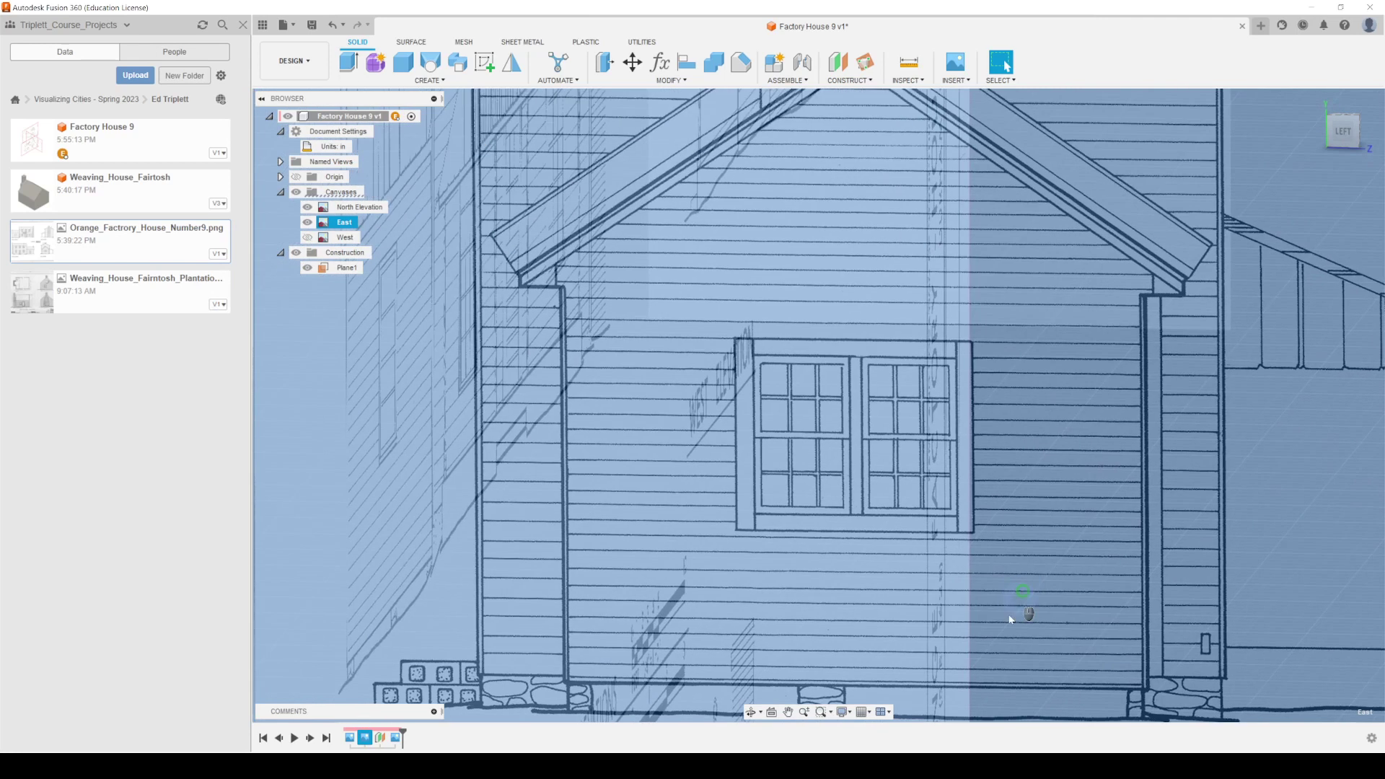
middle_click_drag(906, 645, 777, 525)
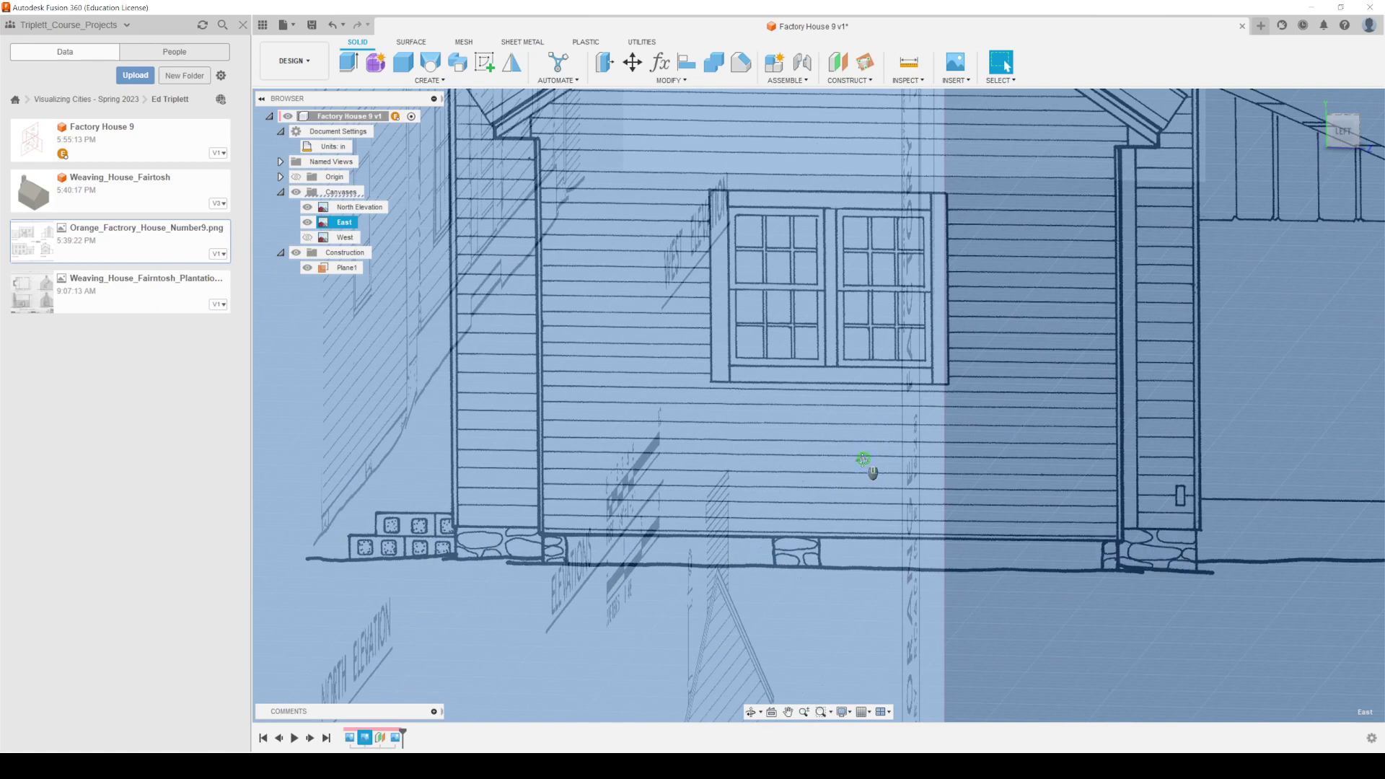
scroll(863, 460, "down", 8)
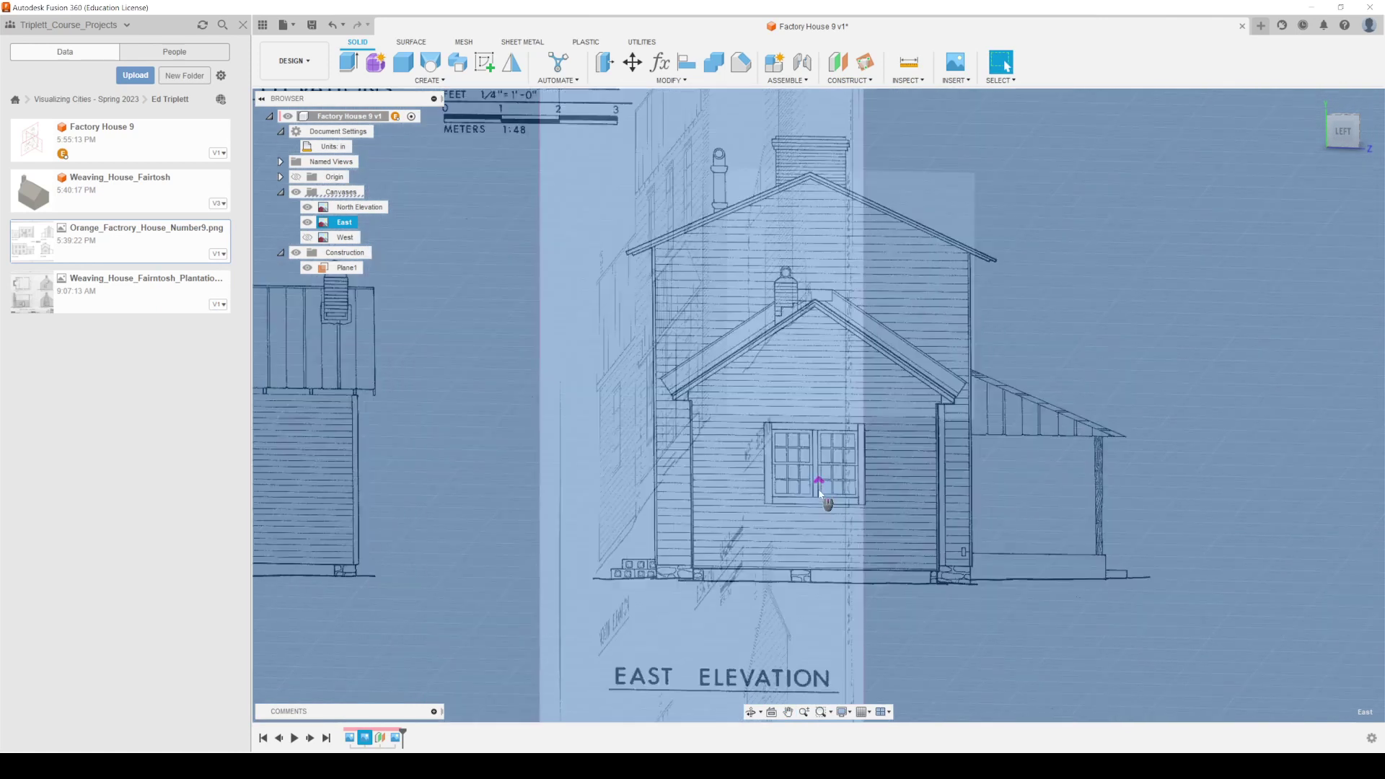
left_click(1344, 134)
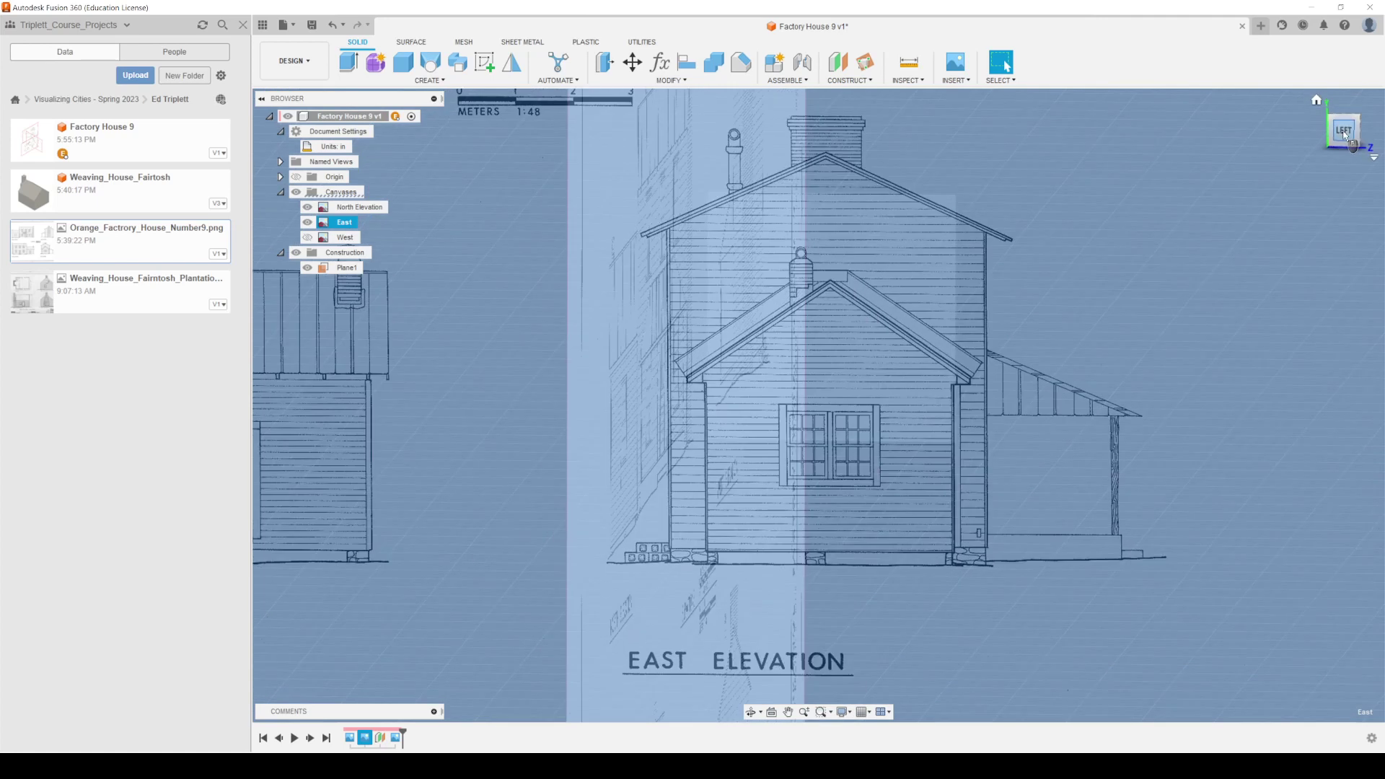
middle_click_drag(1197, 244, 1002, 312)
scroll(1017, 334, "down", 5)
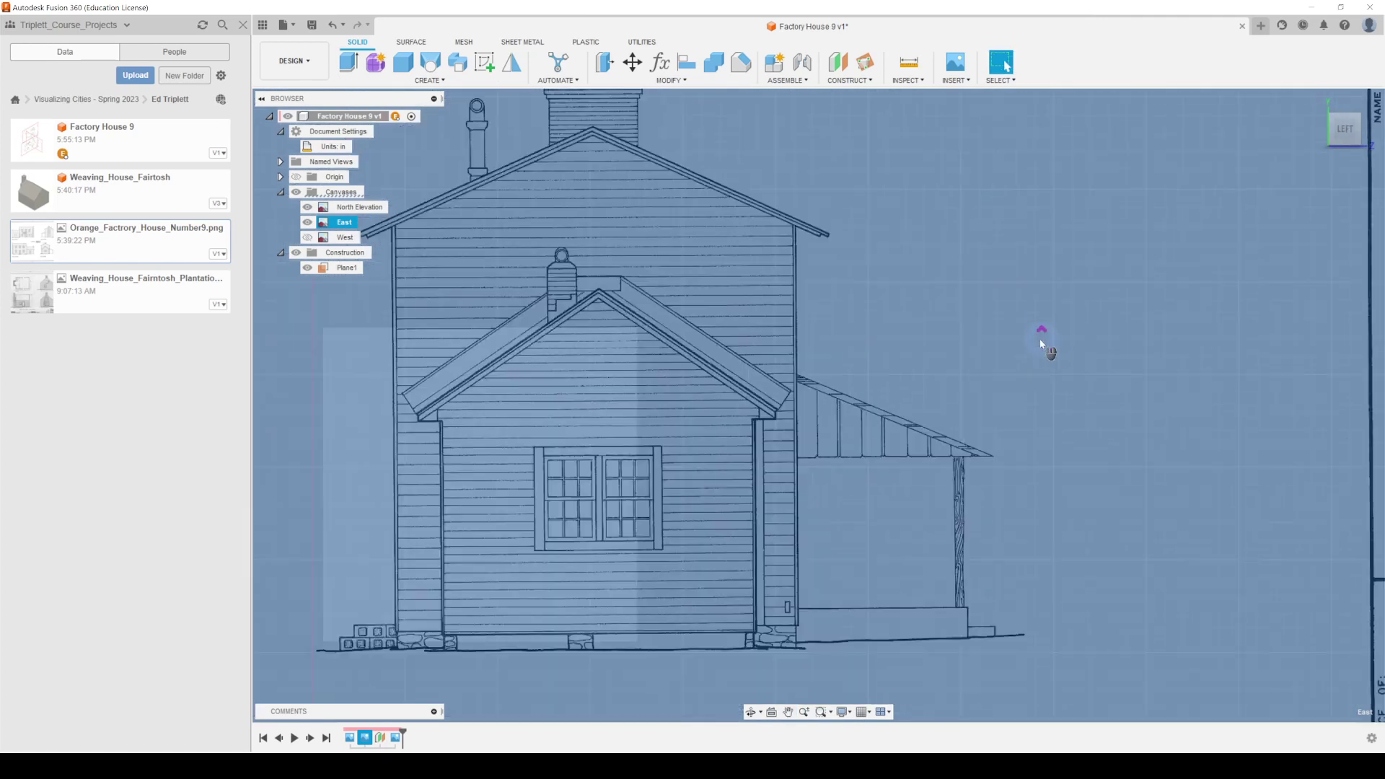
middle_click_drag(964, 365, 845, 405, "shift")
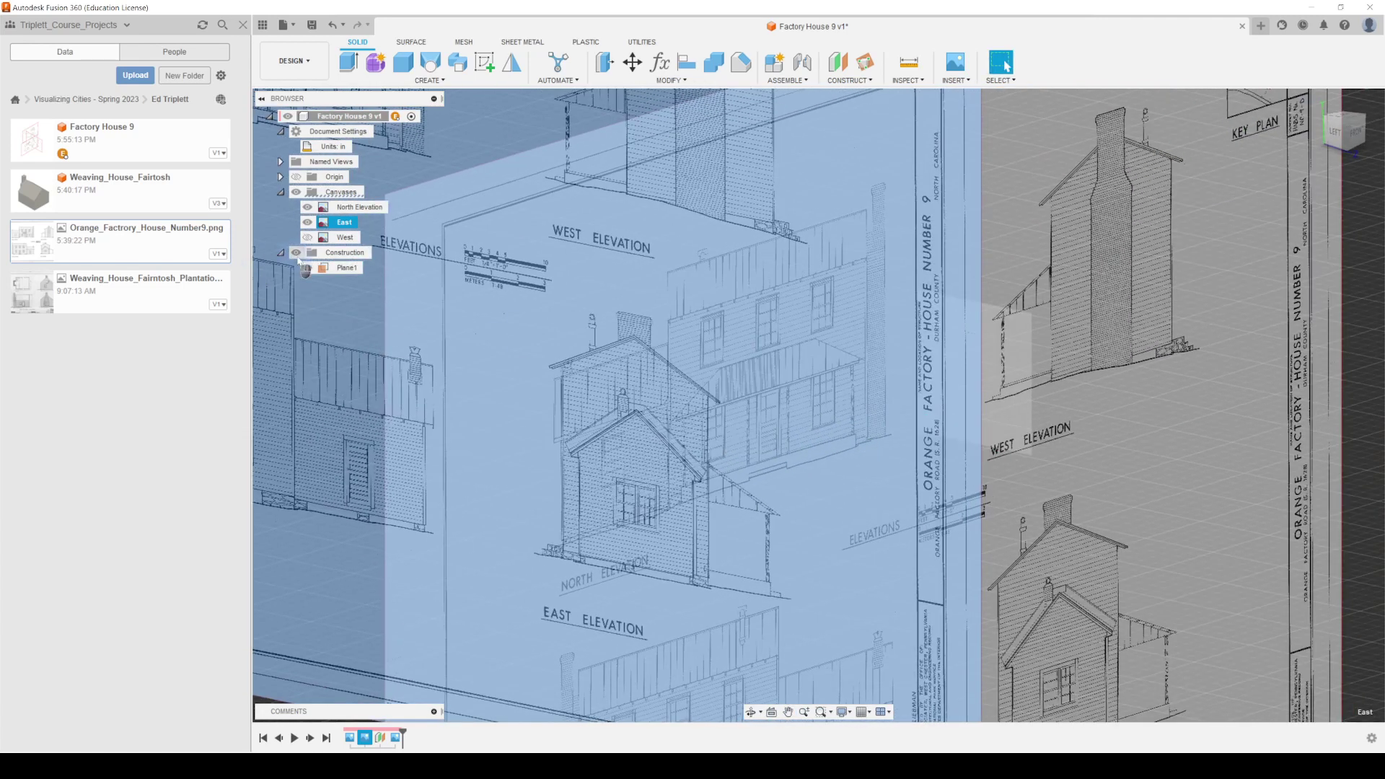
Step: Hide the construction geometry so that only the North Elevation and East canvases remain in view
left_click(297, 254)
middle_click_drag(742, 426, 804, 167, "shift")
scroll(829, 296, "down", 10)
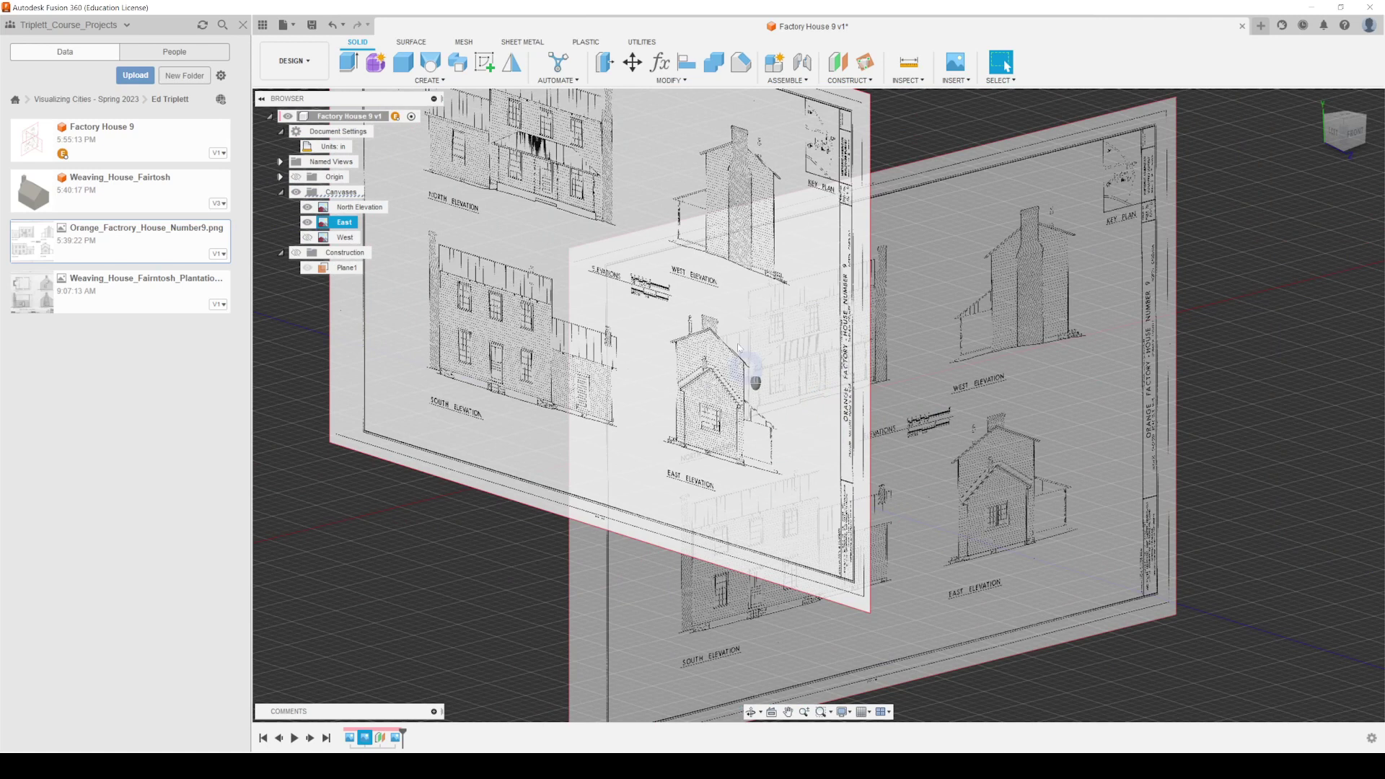
Step: Start a sketch on the YZ origin plane and orient it to the Left view, facing the east elevation
left_click(490, 68)
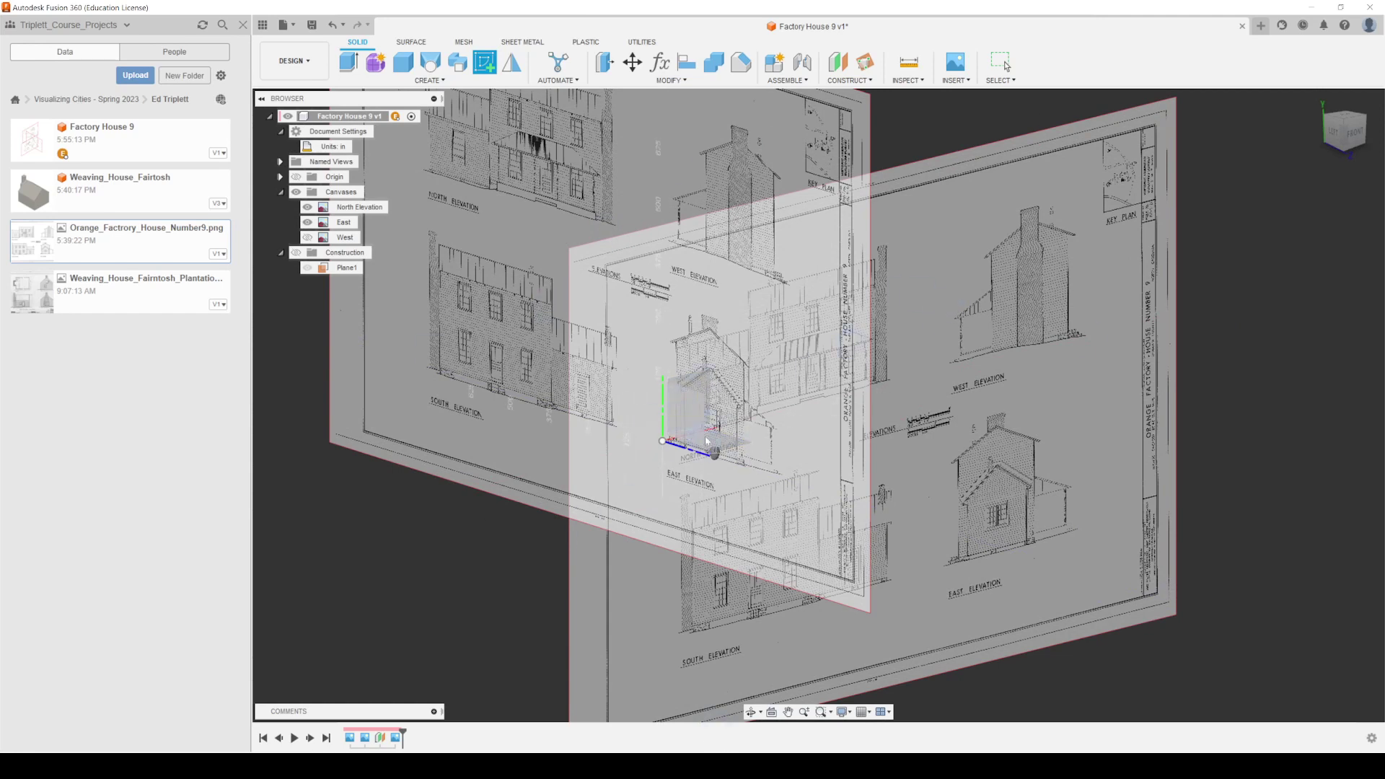
scroll(706, 440, "up", 5)
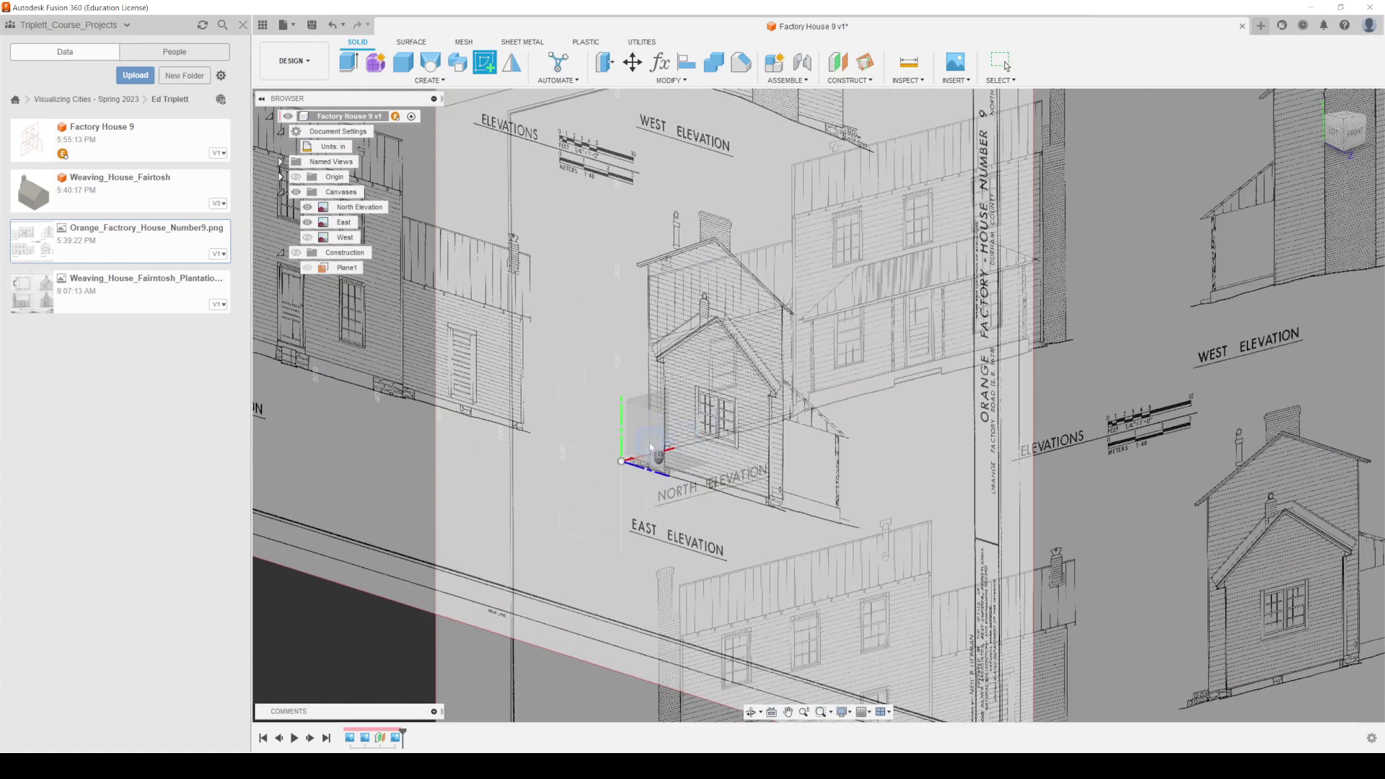
mouse_move(651, 447)
middle_mouse_down("shift")
mouse_move(693, 442)
mouse_move(510, 479)
mouse_move(649, 442)
middle_mouse_up("shift")
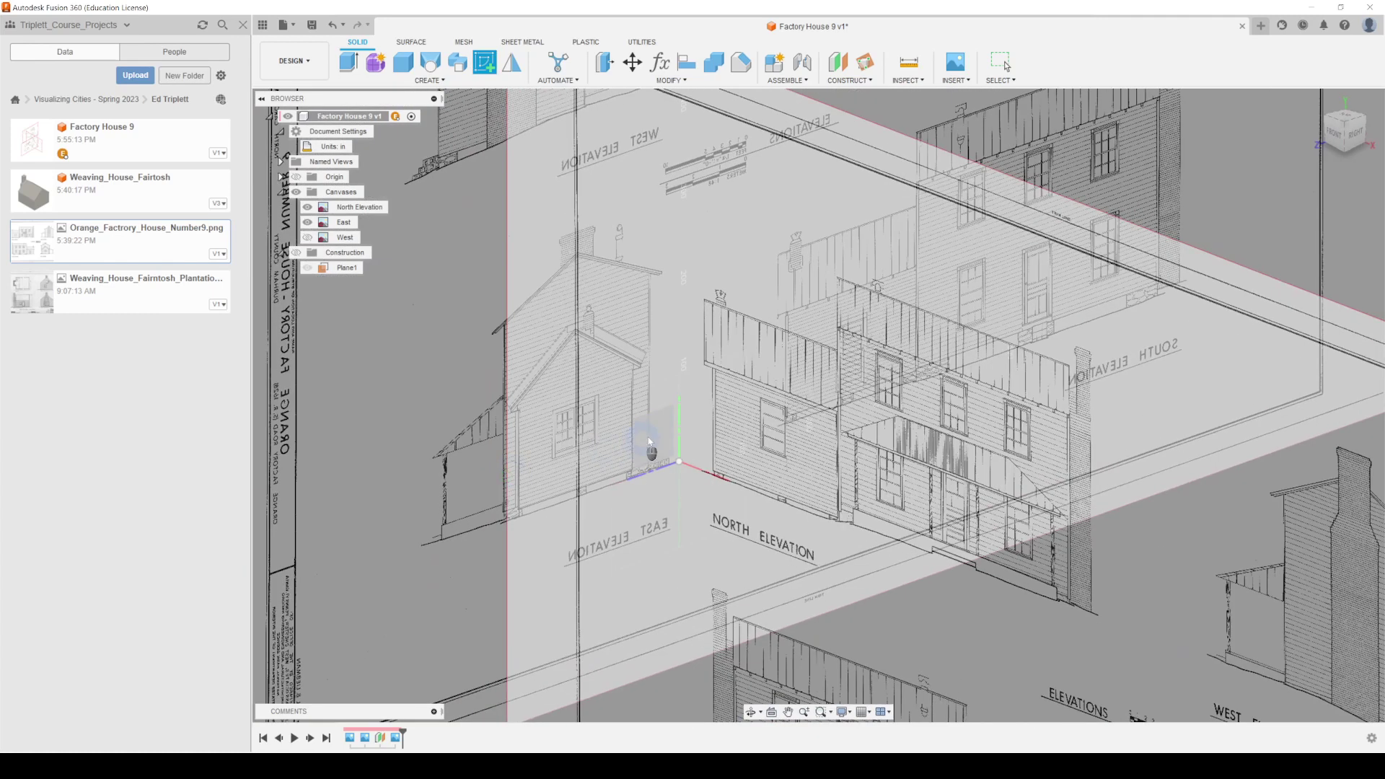
left_click(650, 436)
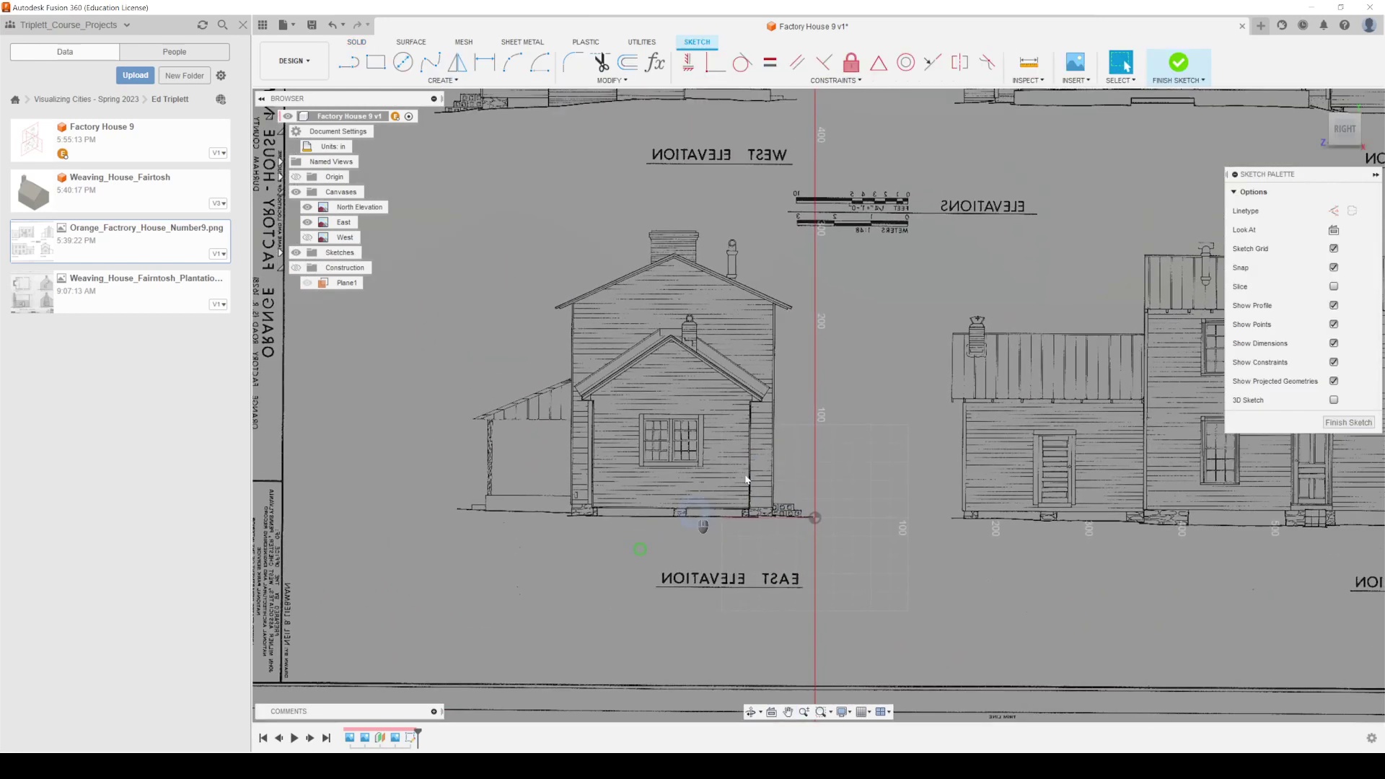
left_click(1334, 130)
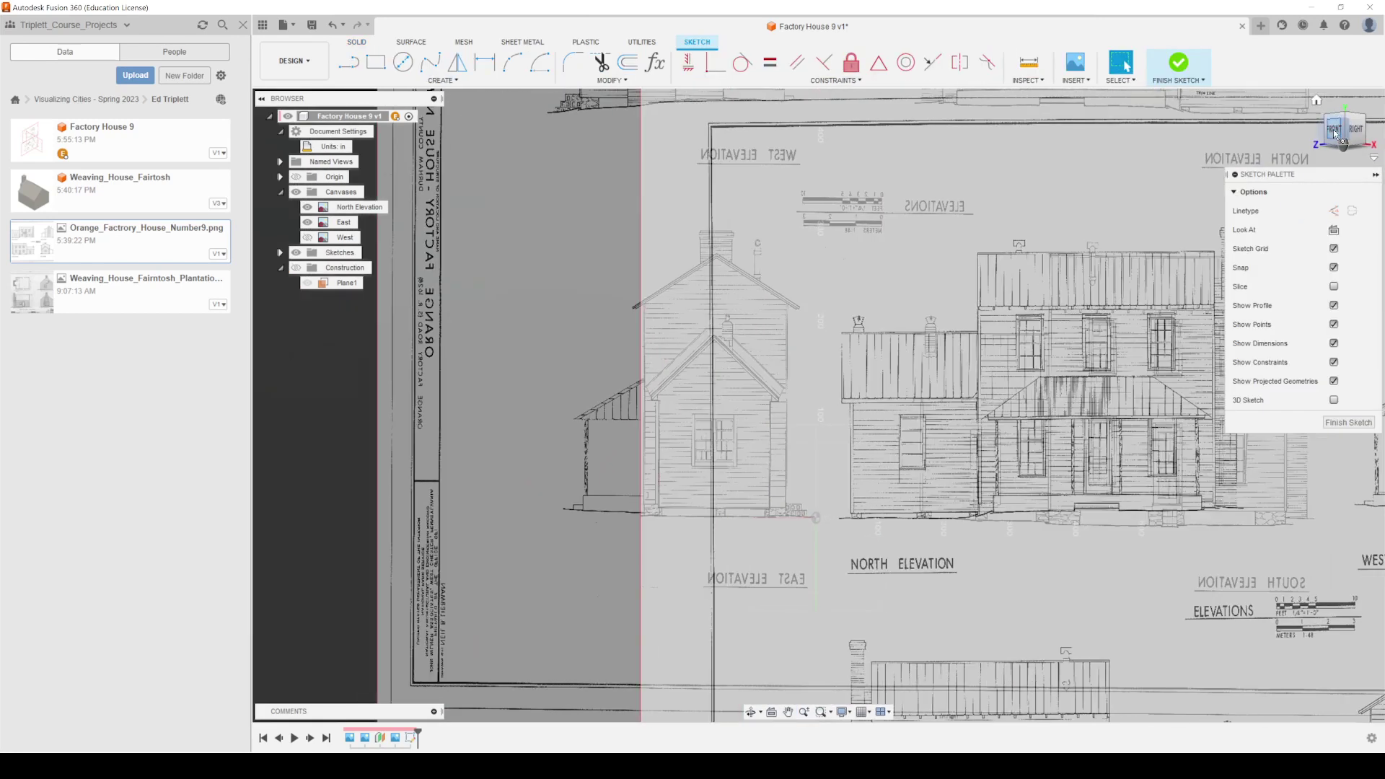
left_click(1336, 134)
left_click(1329, 129)
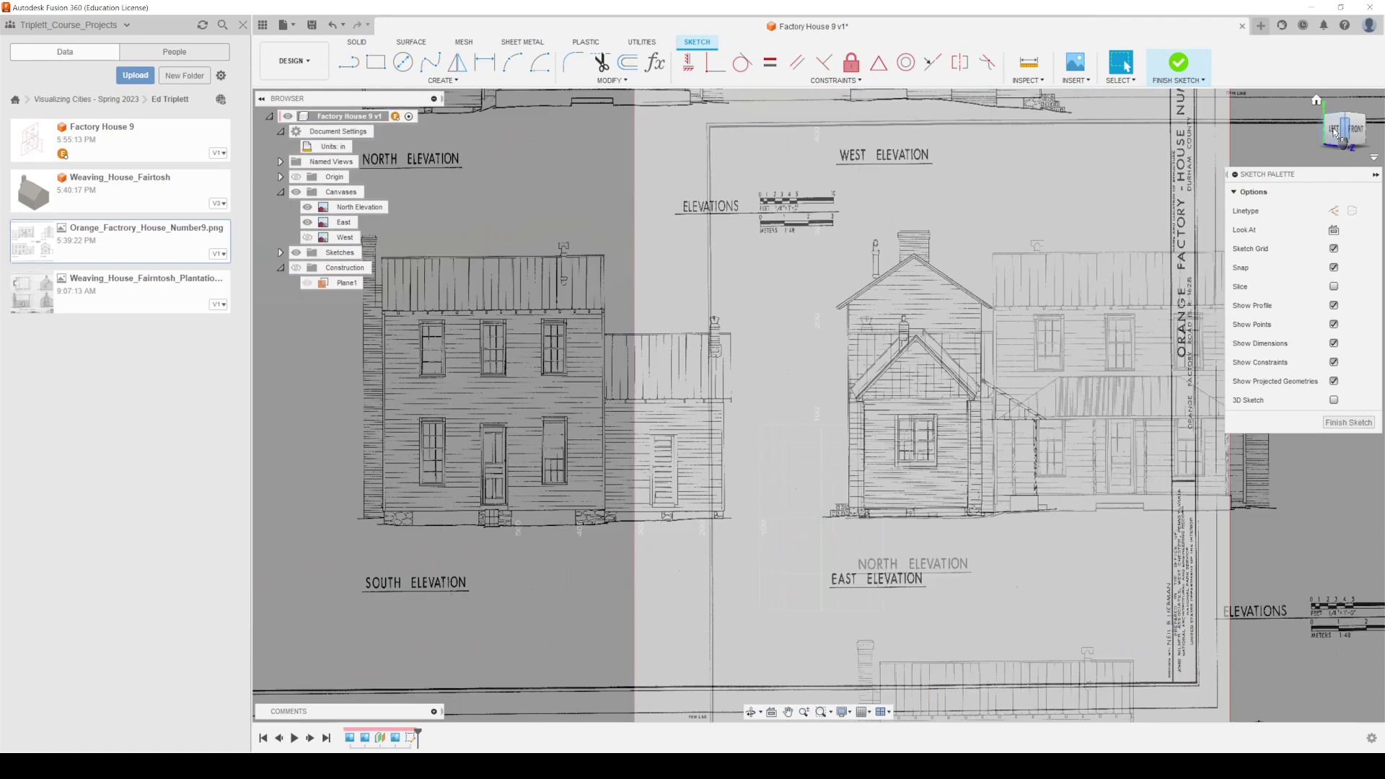
scroll(1089, 458, "up", 6)
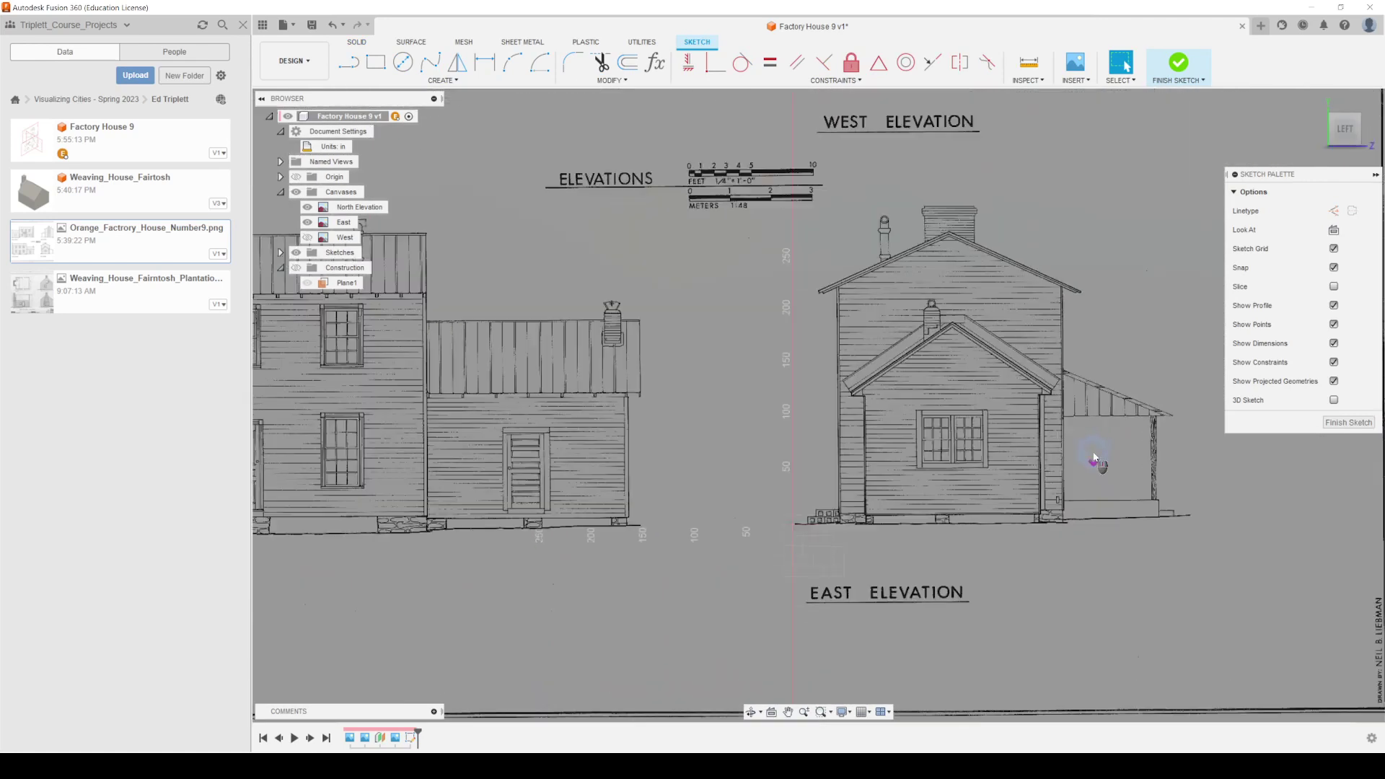
scroll(928, 473, "up", 3)
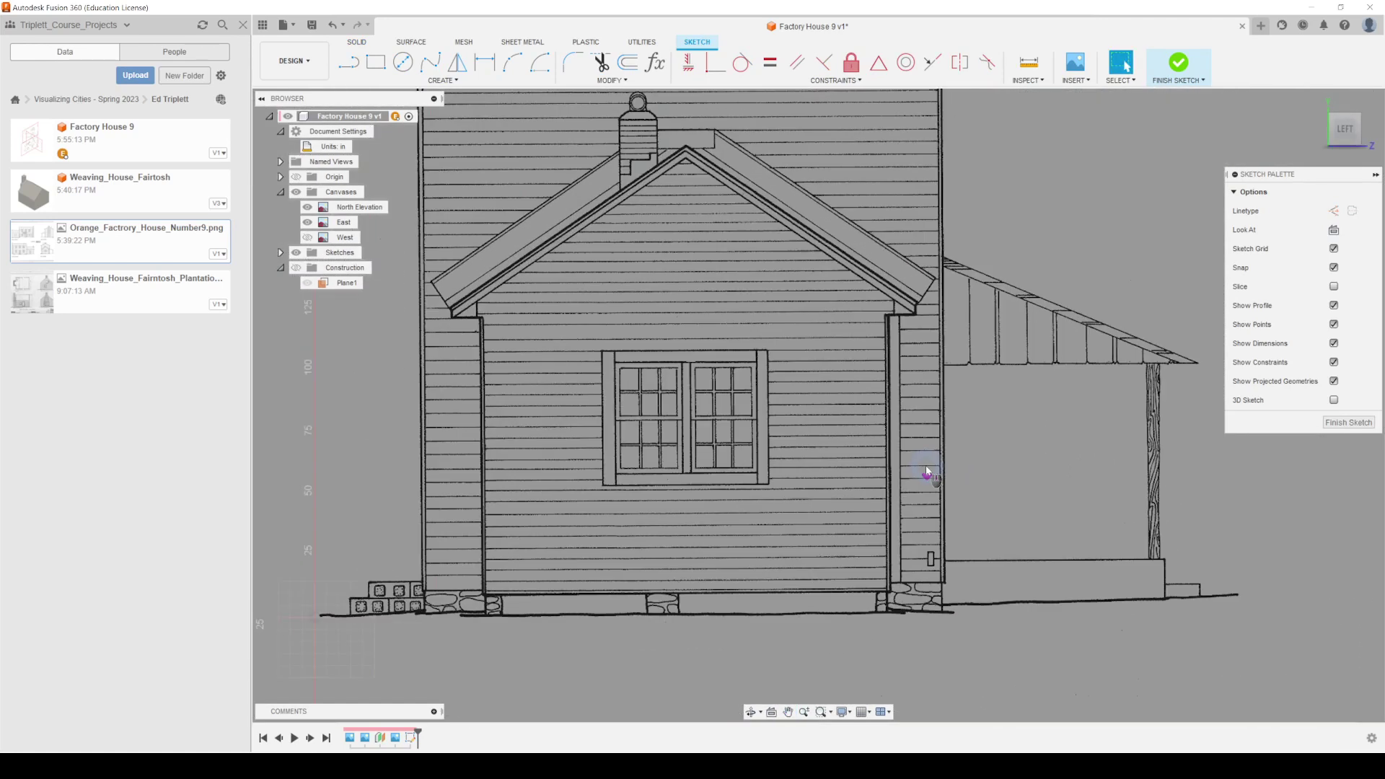
mouse_move(773, 584)
middle_mouse_down()
mouse_move(801, 535)
mouse_move(829, 525)
middle_mouse_up()
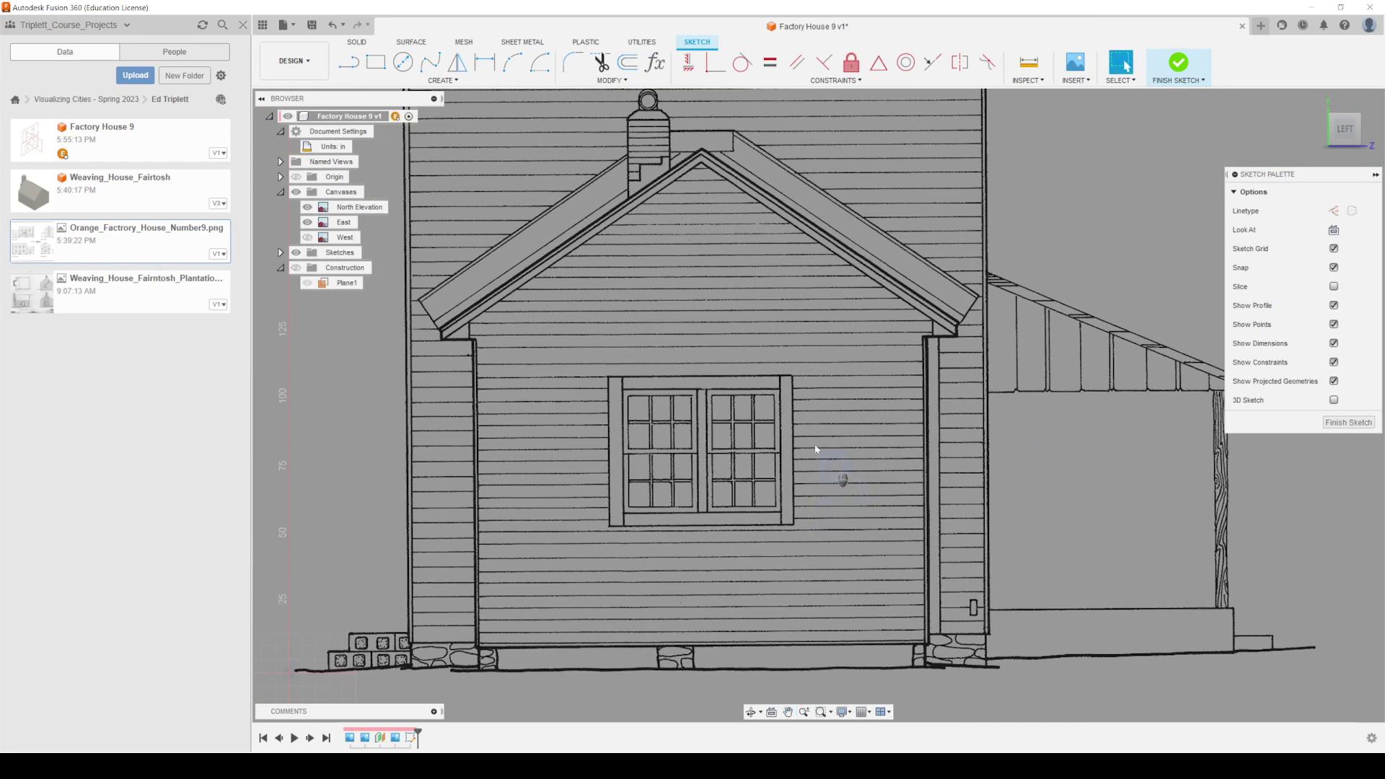
Step: Draw a rectangle about 14 in wide and 9 in high over the middle stone foundation pier of the east elevation
left_click(364, 64)
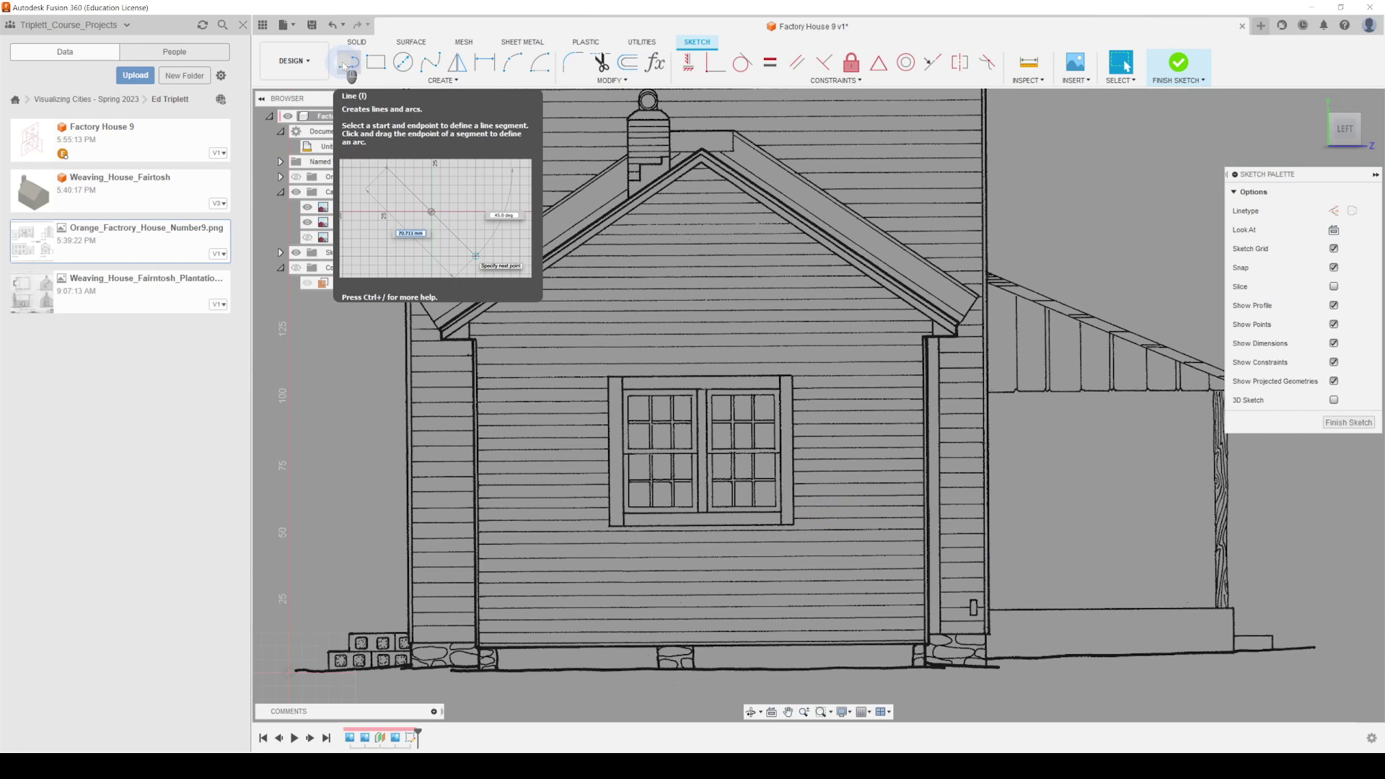
left_click(352, 64)
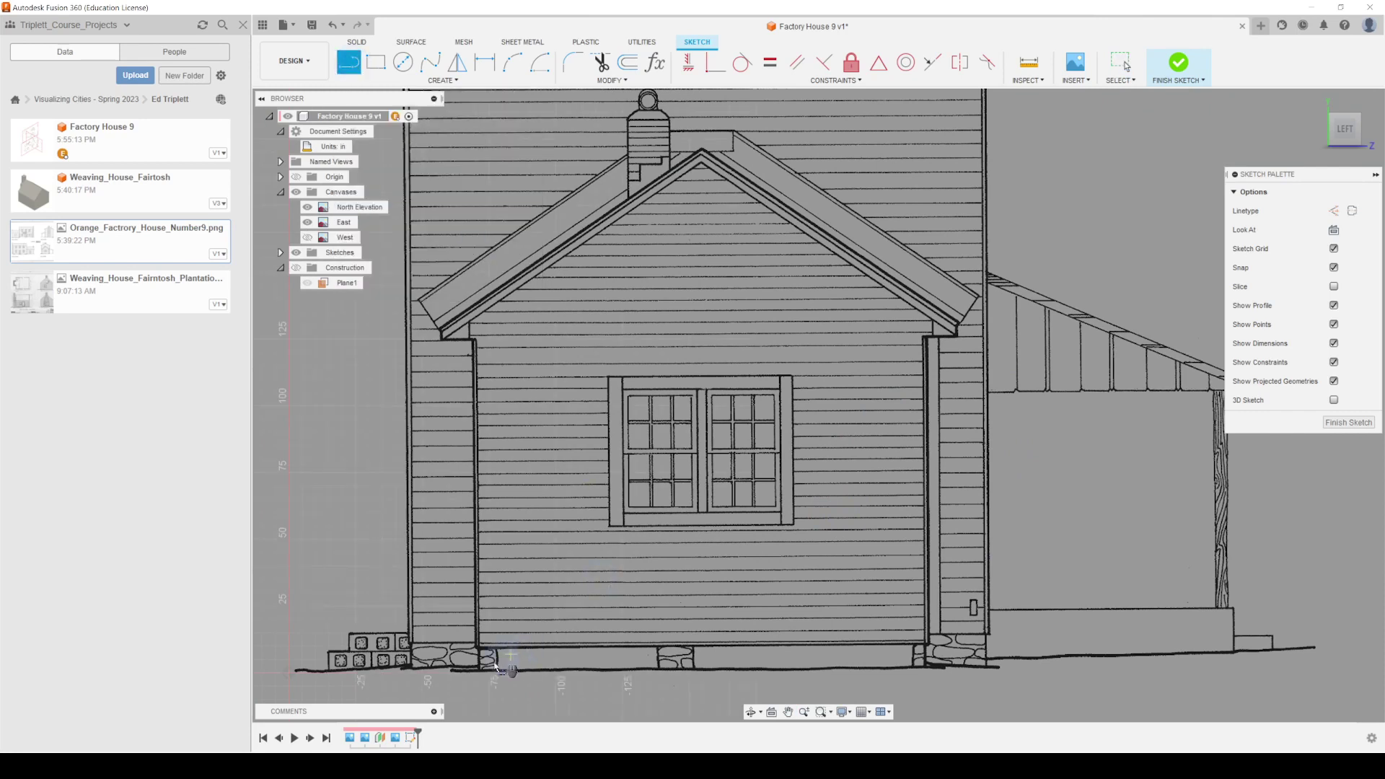
scroll(718, 677, "up", 3)
middle_click_drag(722, 680, 858, 573)
scroll(857, 573, "up", 2)
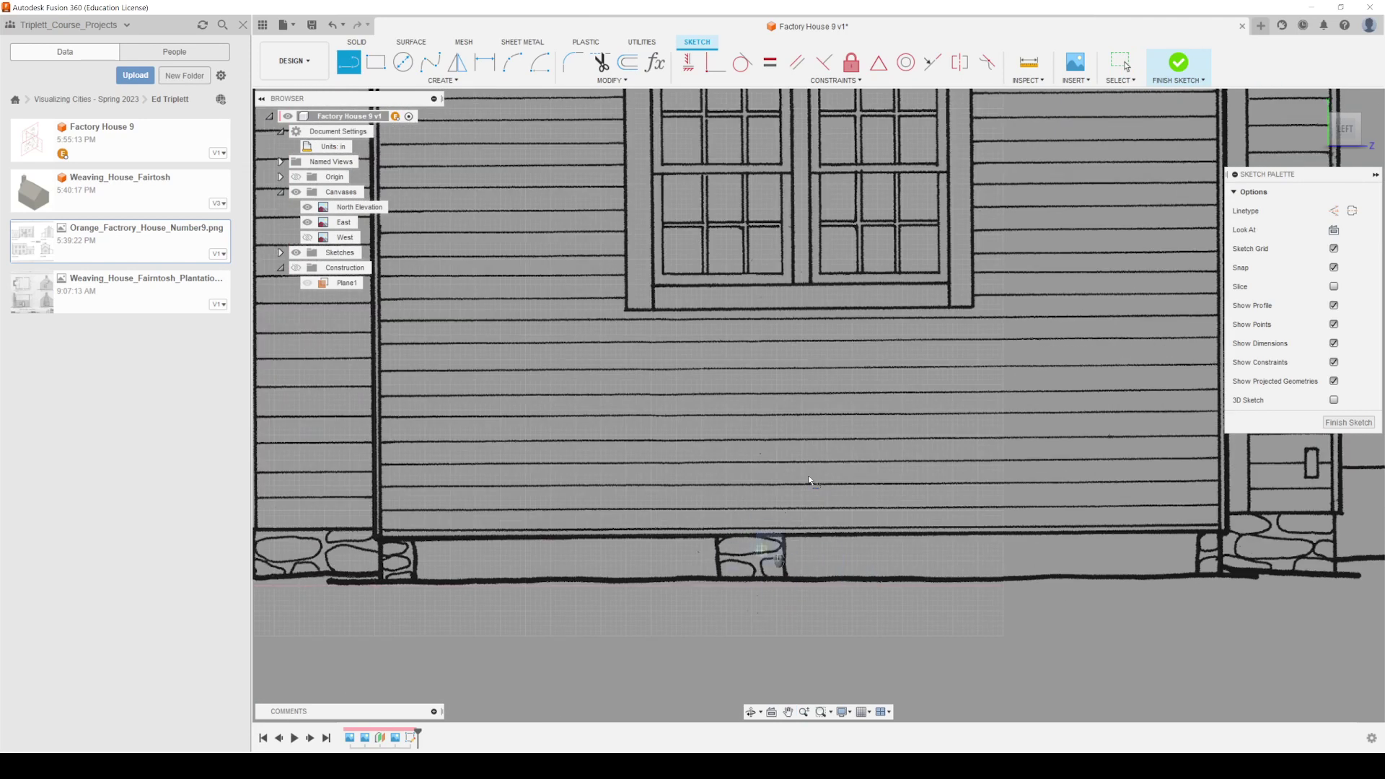
key("r")
scroll(801, 613, "down", 3)
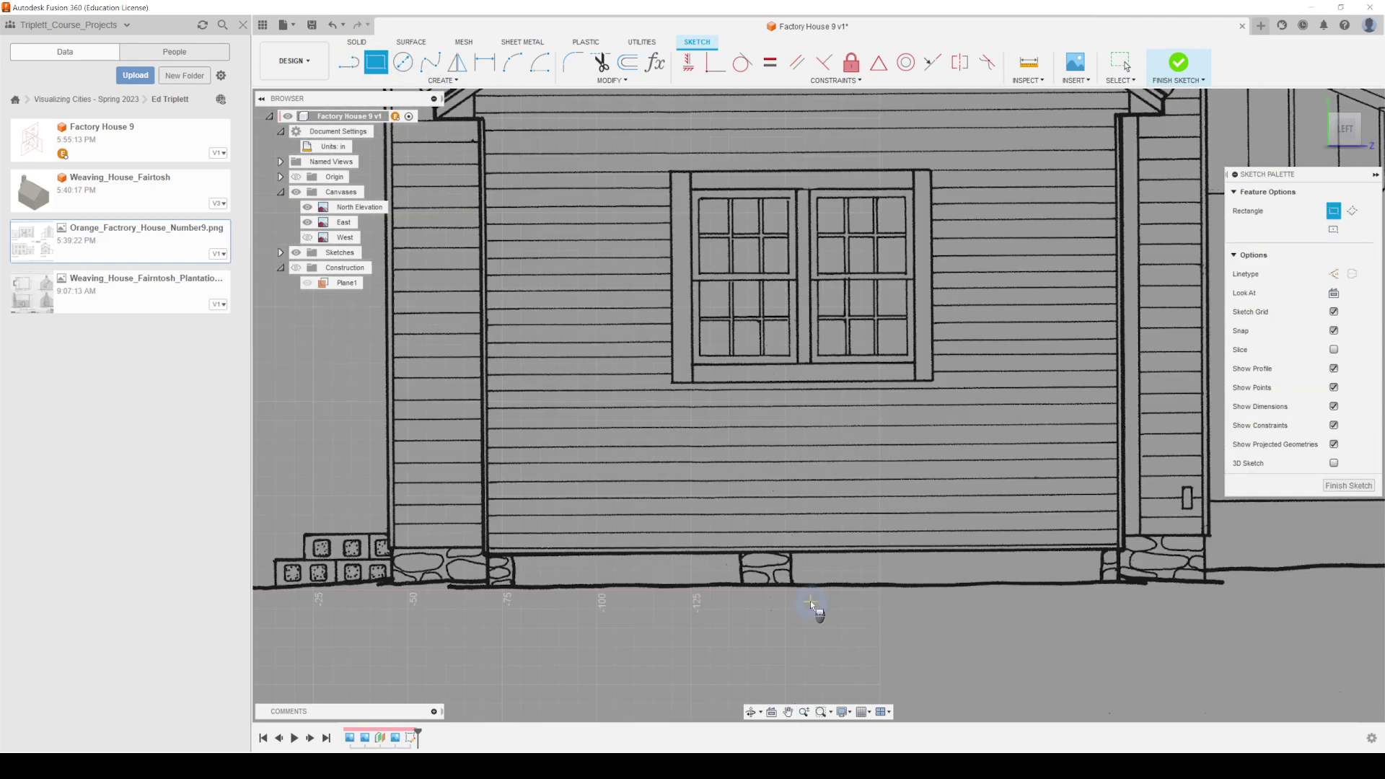
scroll(809, 603, "up", 3)
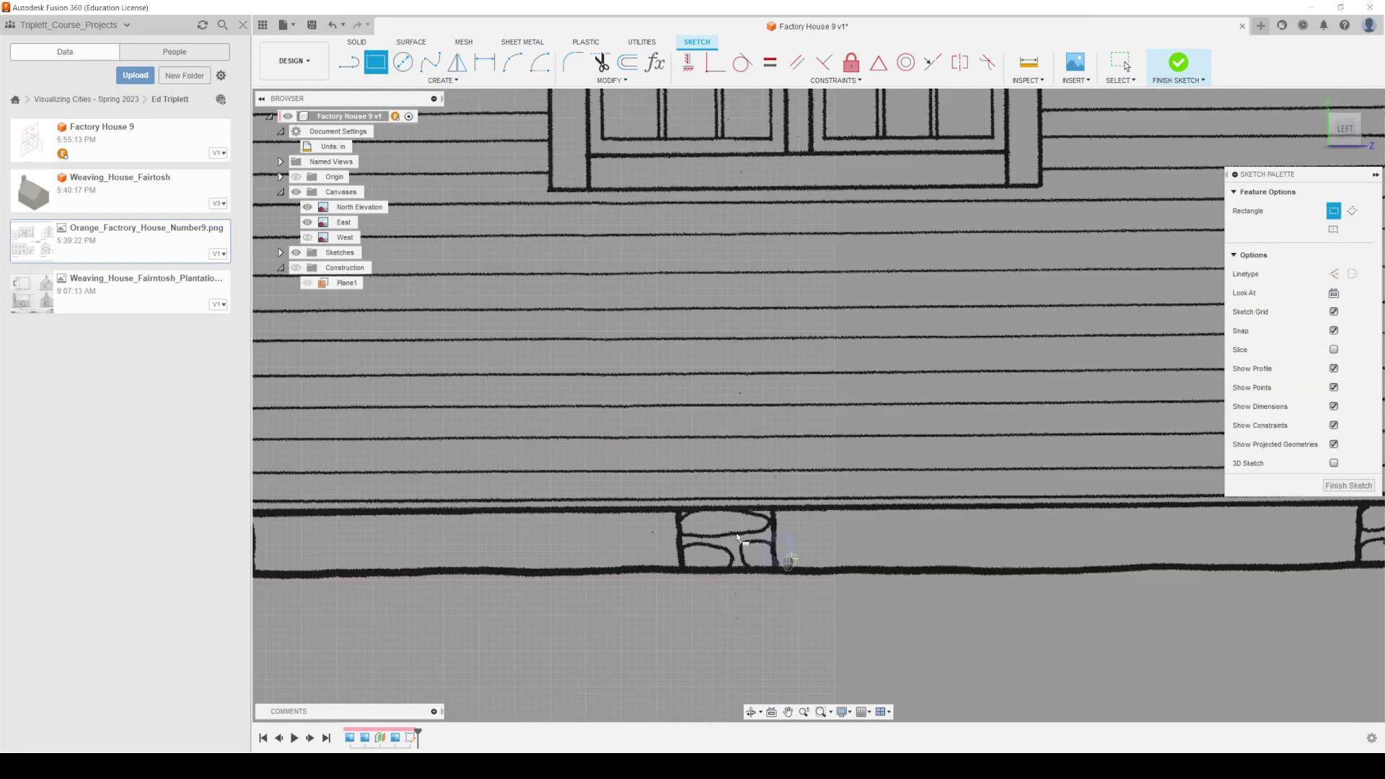
scroll(679, 519, "up", 2)
left_click(677, 507)
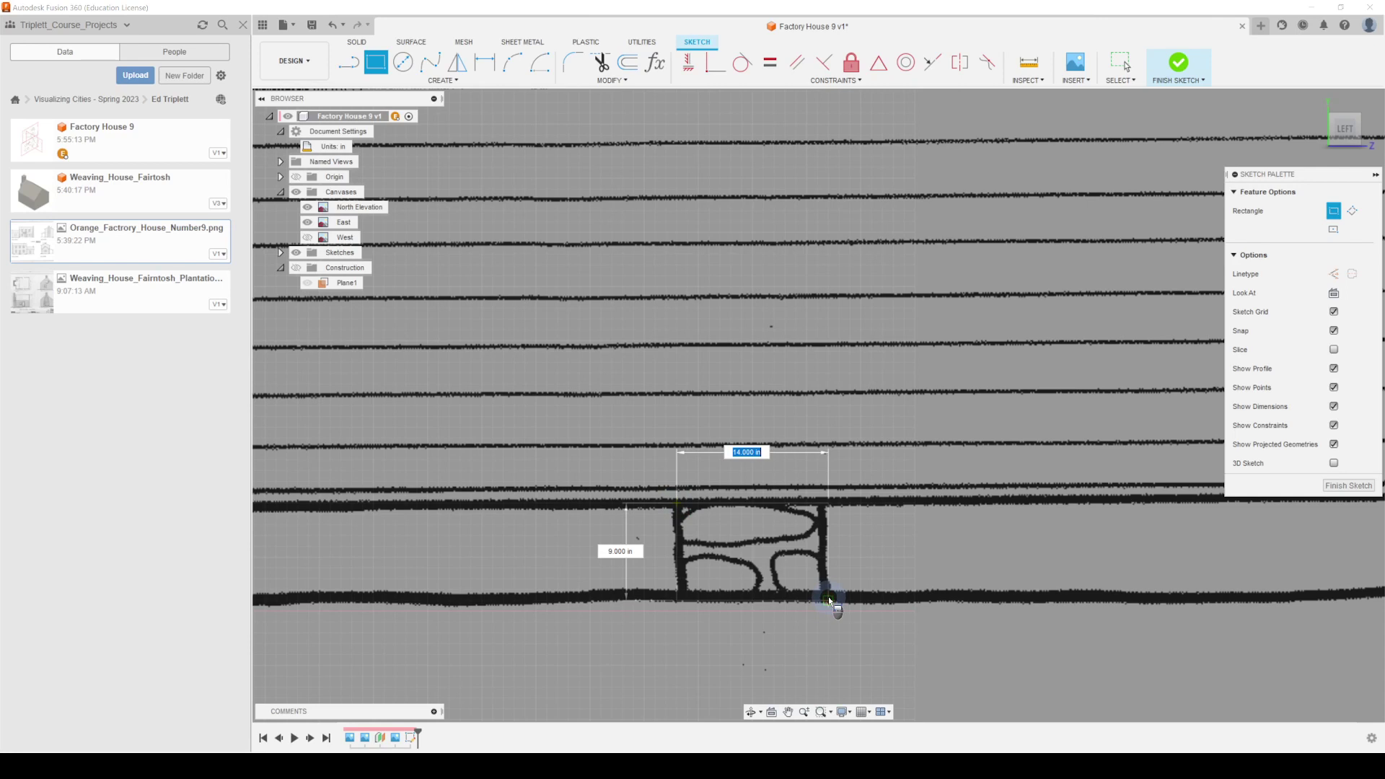
left_click(829, 600)
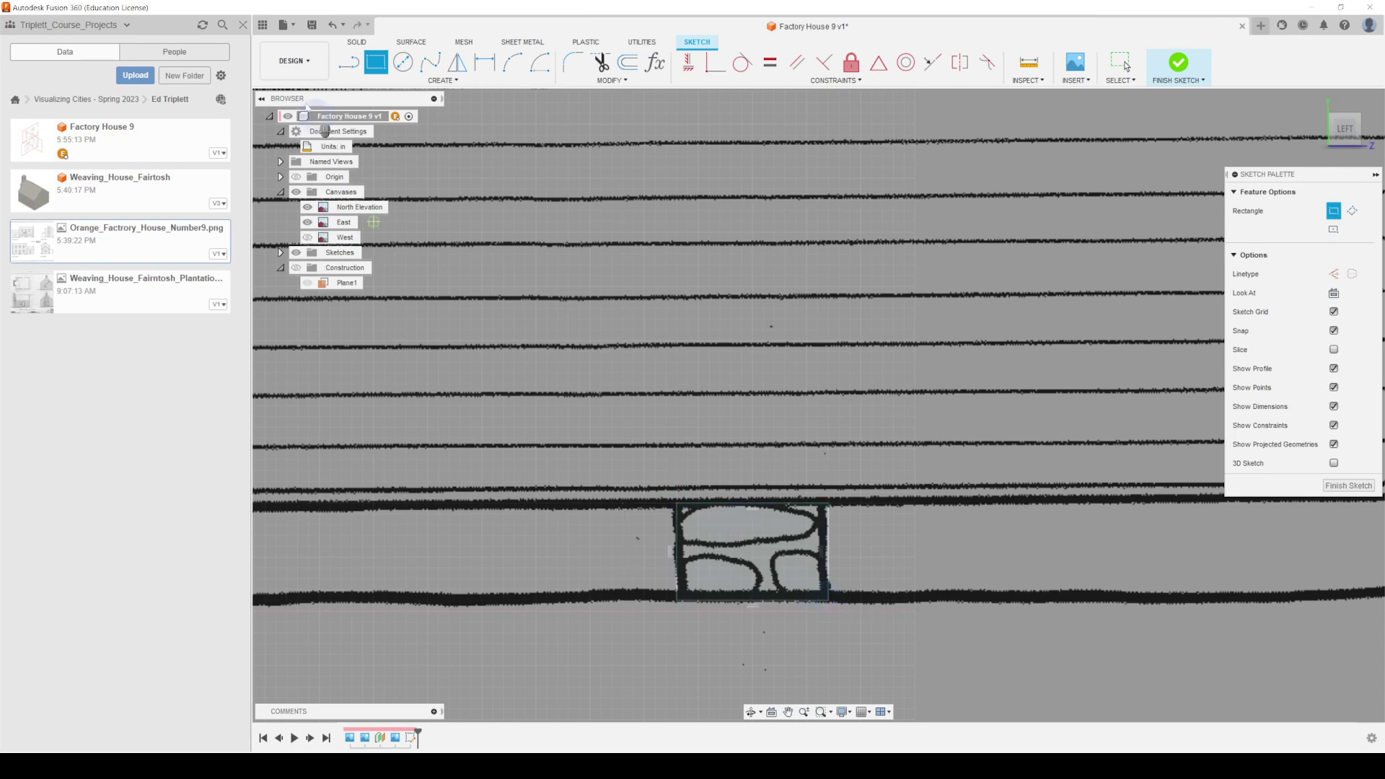
Step: Close the data panel and draw a rectangle about 8 in wide over the narrow stone pier at the east wall's left corner
left_click(243, 28)
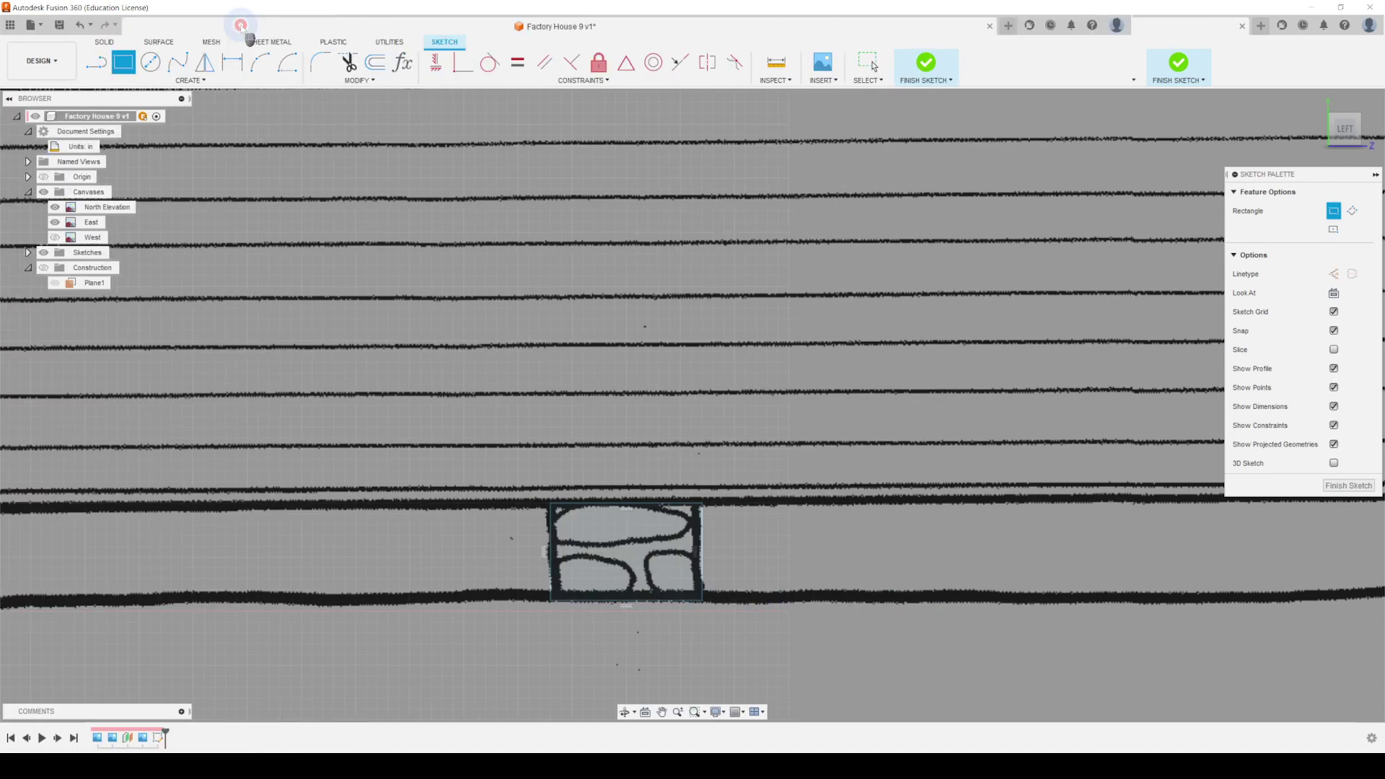
middle_click_drag(644, 537, 843, 534)
scroll(843, 534, "down", 3)
middle_click_drag(721, 557, 1187, 529)
scroll(1187, 528, "up", 2)
scroll(808, 508, "up", 5)
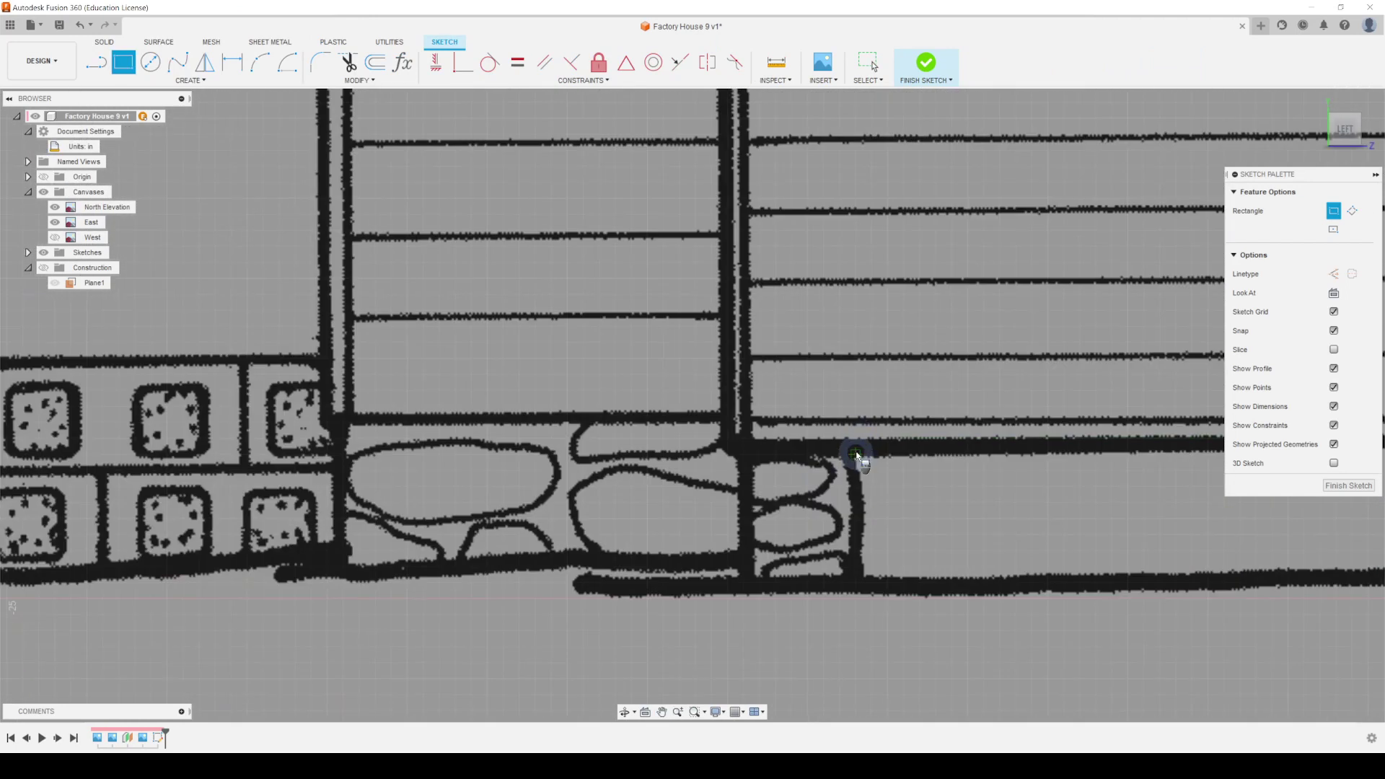
scroll(865, 466, "down", 4)
scroll(819, 600, "down", 2)
middle_click_drag(1039, 538, 479, 548)
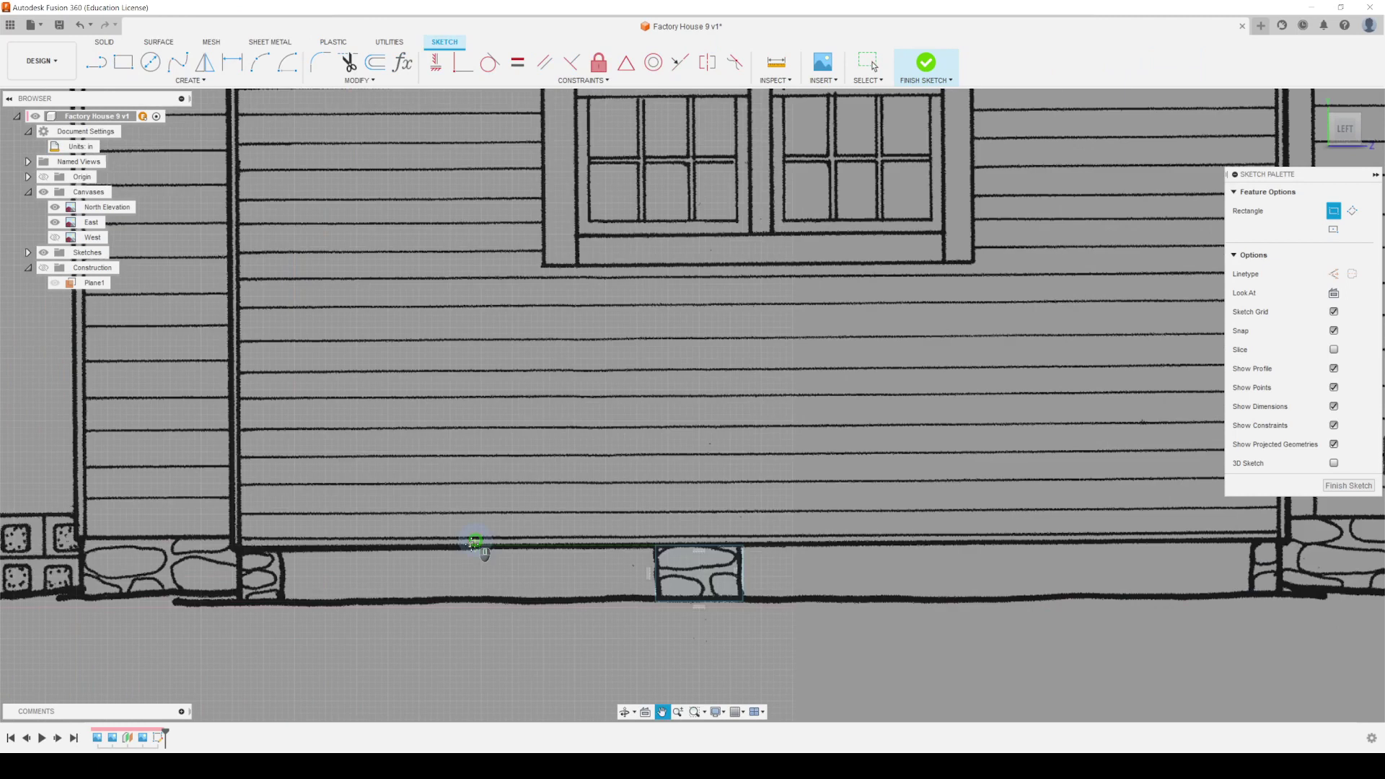
mouse_move(1039, 548)
middle_mouse_down()
mouse_move(617, 568)
mouse_move(1299, 510)
middle_mouse_up()
scroll(553, 543, "up", 2)
scroll(552, 542, "up", 3)
mouse_move(552, 542)
middle_mouse_down()
mouse_move(984, 510)
mouse_move(783, 538)
middle_mouse_up()
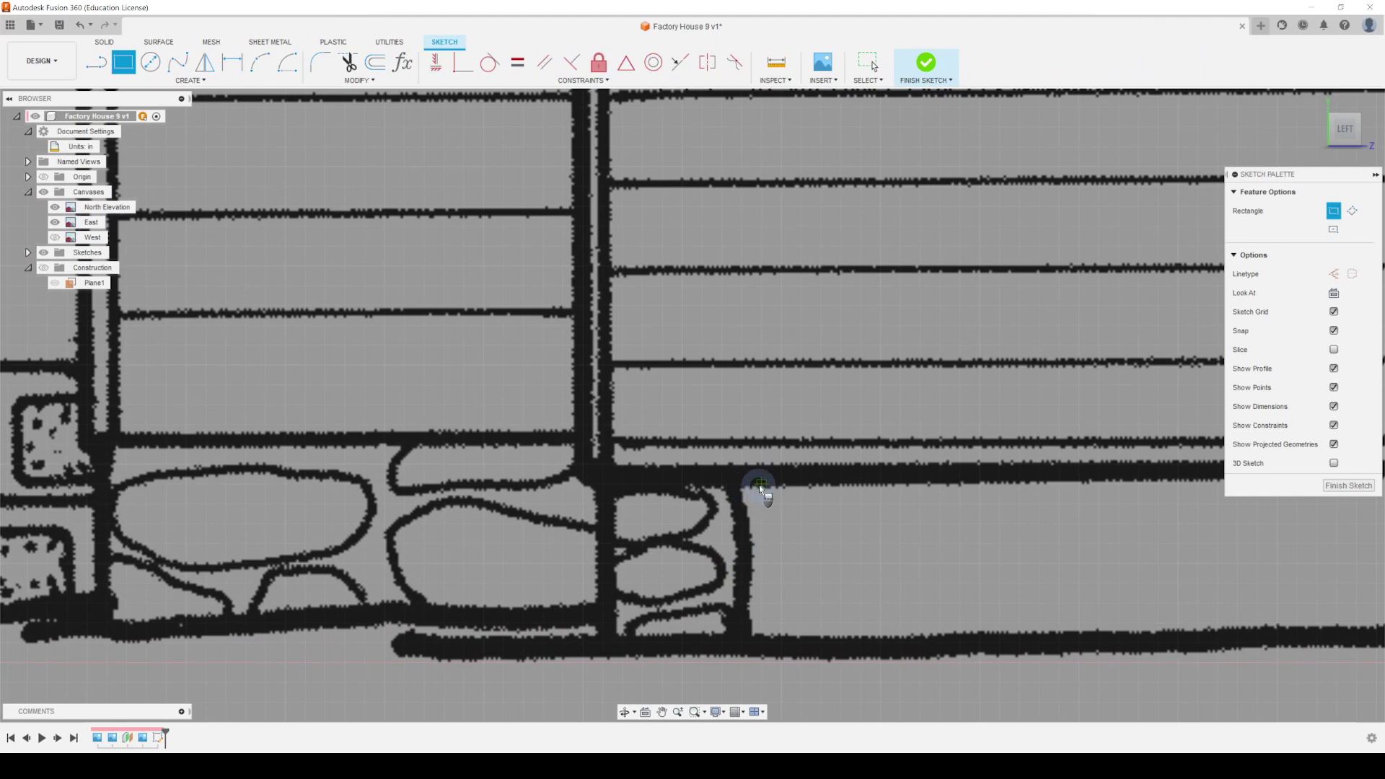
left_click(763, 488)
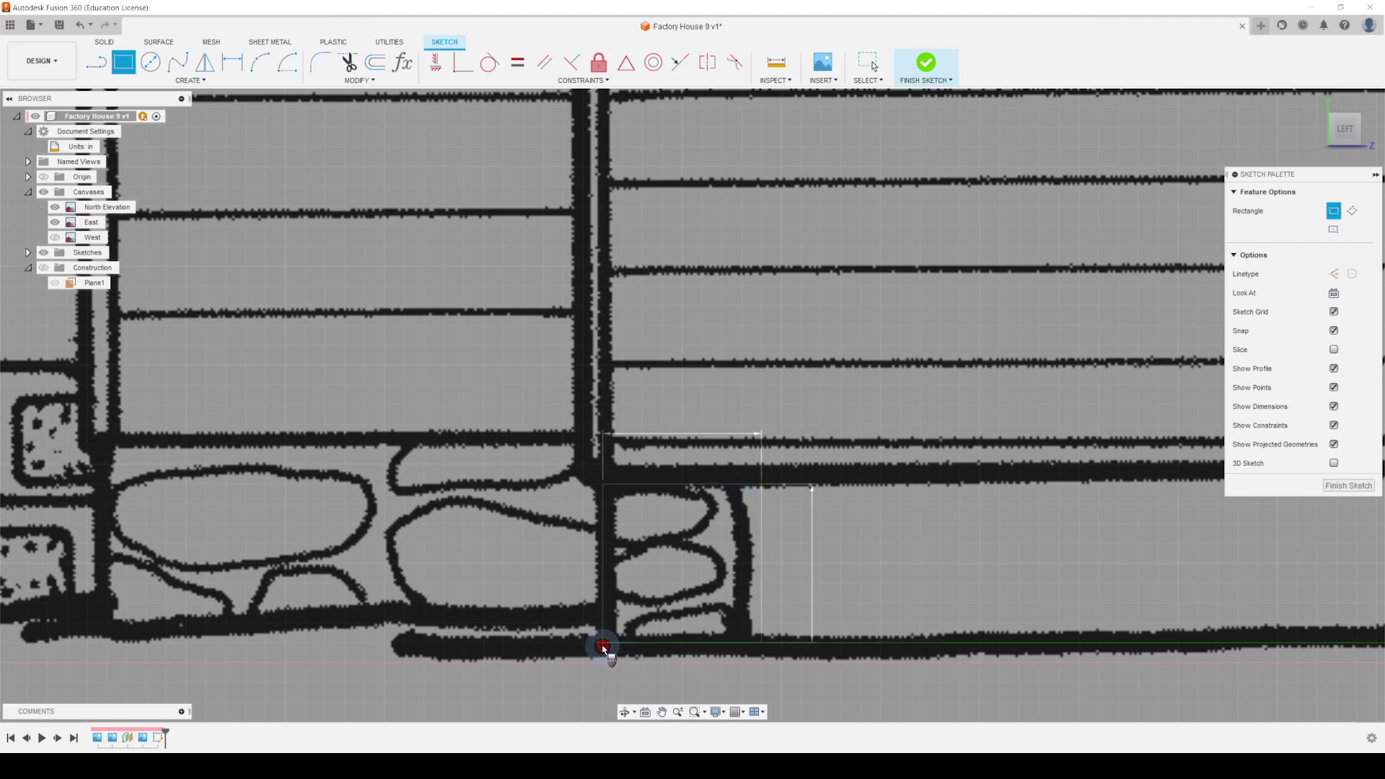
left_click(603, 647)
Step: Draw a rectangle over the narrow stone pier under the right corner of the east wall
scroll(603, 647, "down", 5)
middle_click_drag(1086, 644, 623, 625)
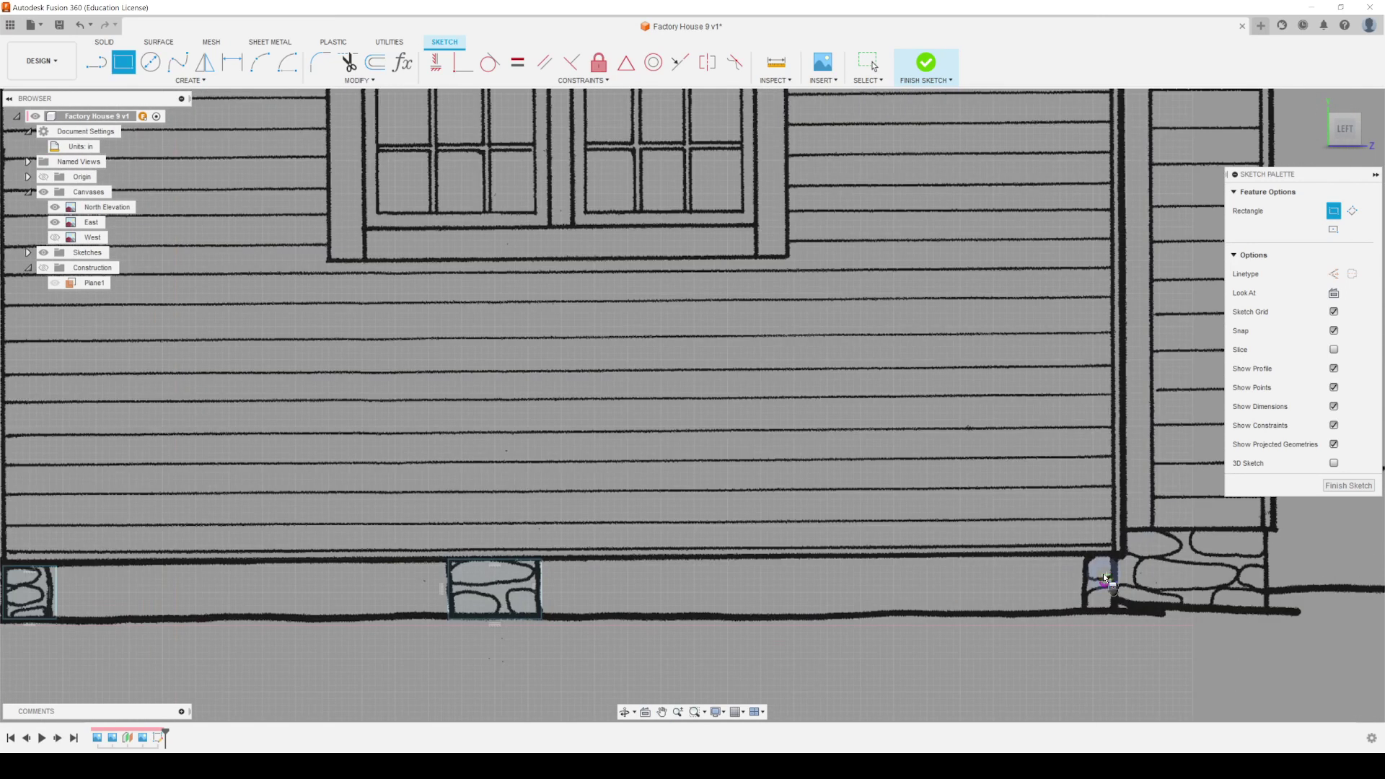
scroll(1097, 555, "up", 3)
scroll(1128, 564, "up", 2)
mouse_move(1284, 589)
middle_mouse_down()
mouse_move(706, 634)
mouse_move(789, 564)
middle_mouse_up()
left_click(756, 554)
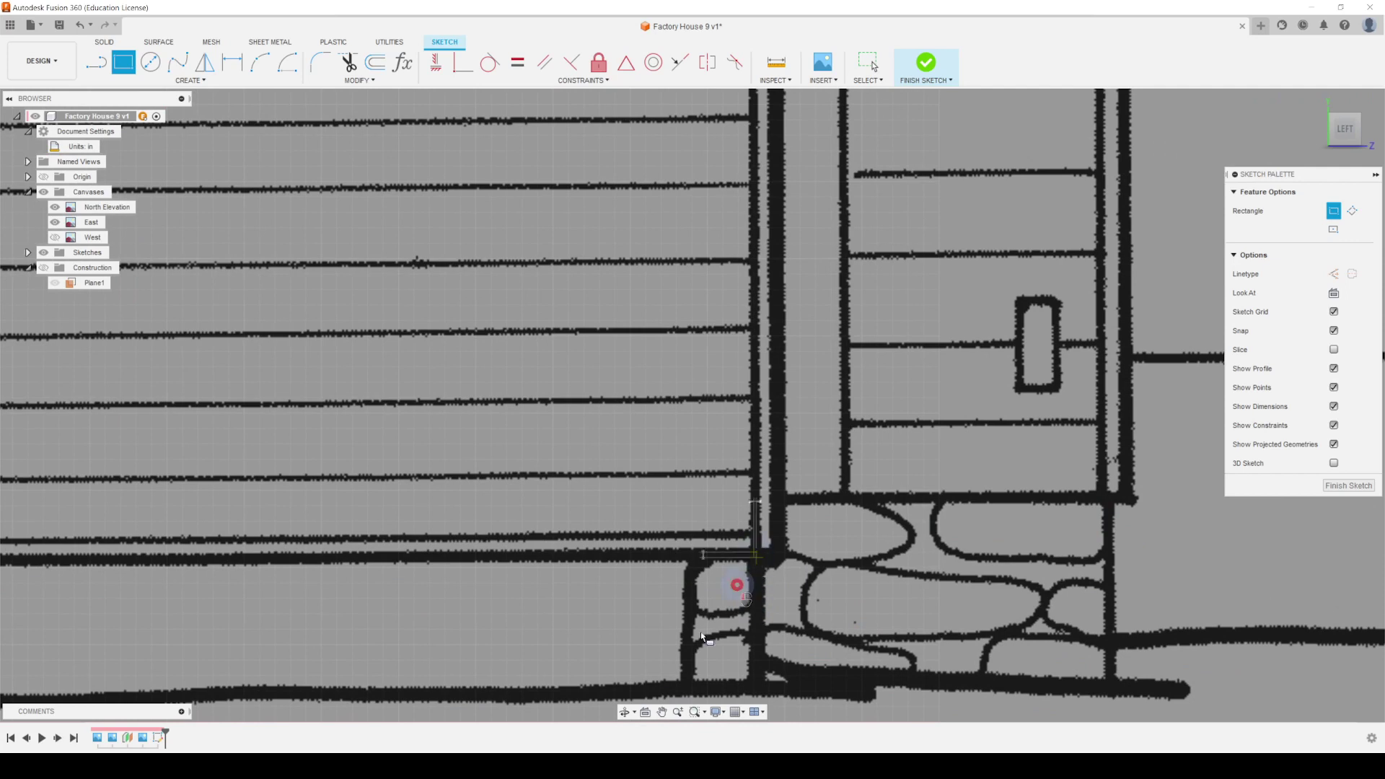
left_click(679, 690)
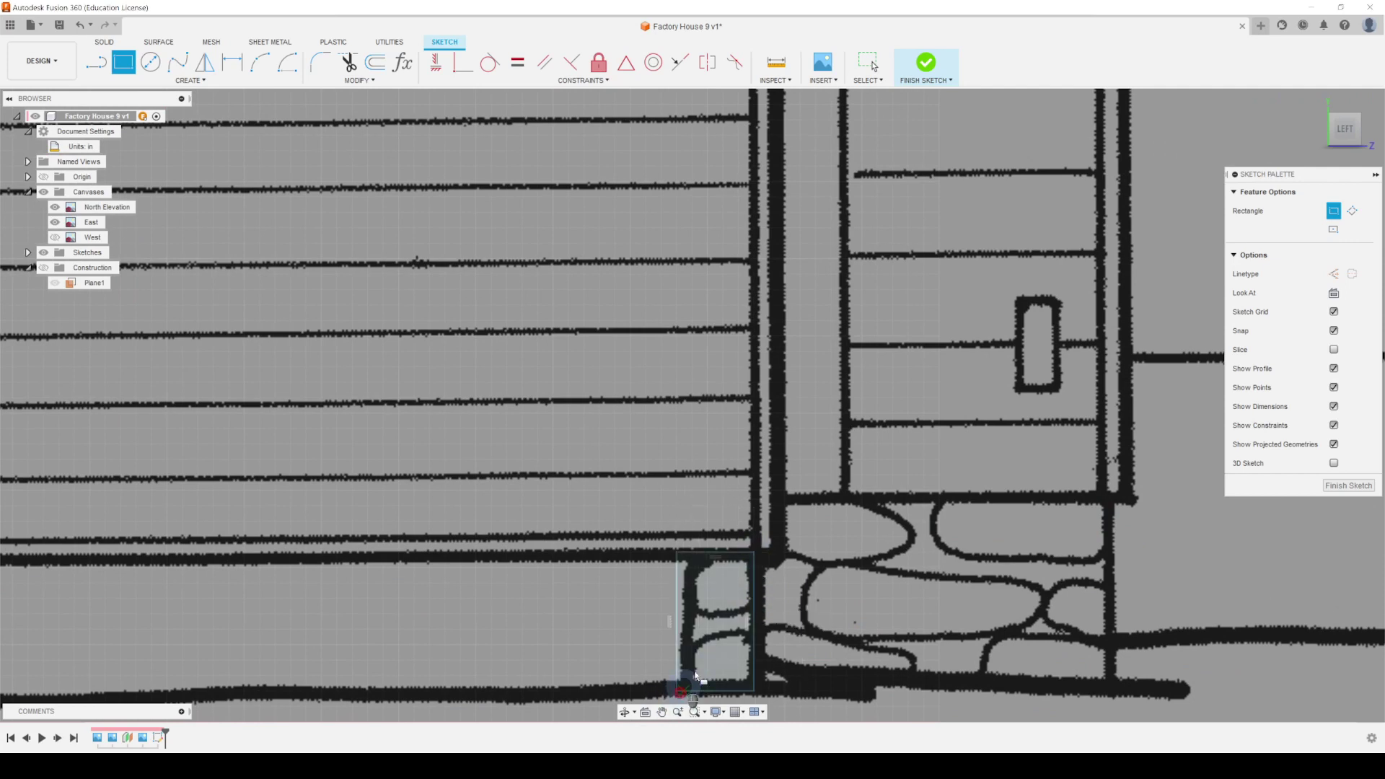
Step: Draw a rectangle about 170 in wide over the east wall, from the corner above the right pier to the left corner under the eave
scroll(733, 638, "down", 6)
middle_click_drag(474, 646, 975, 625)
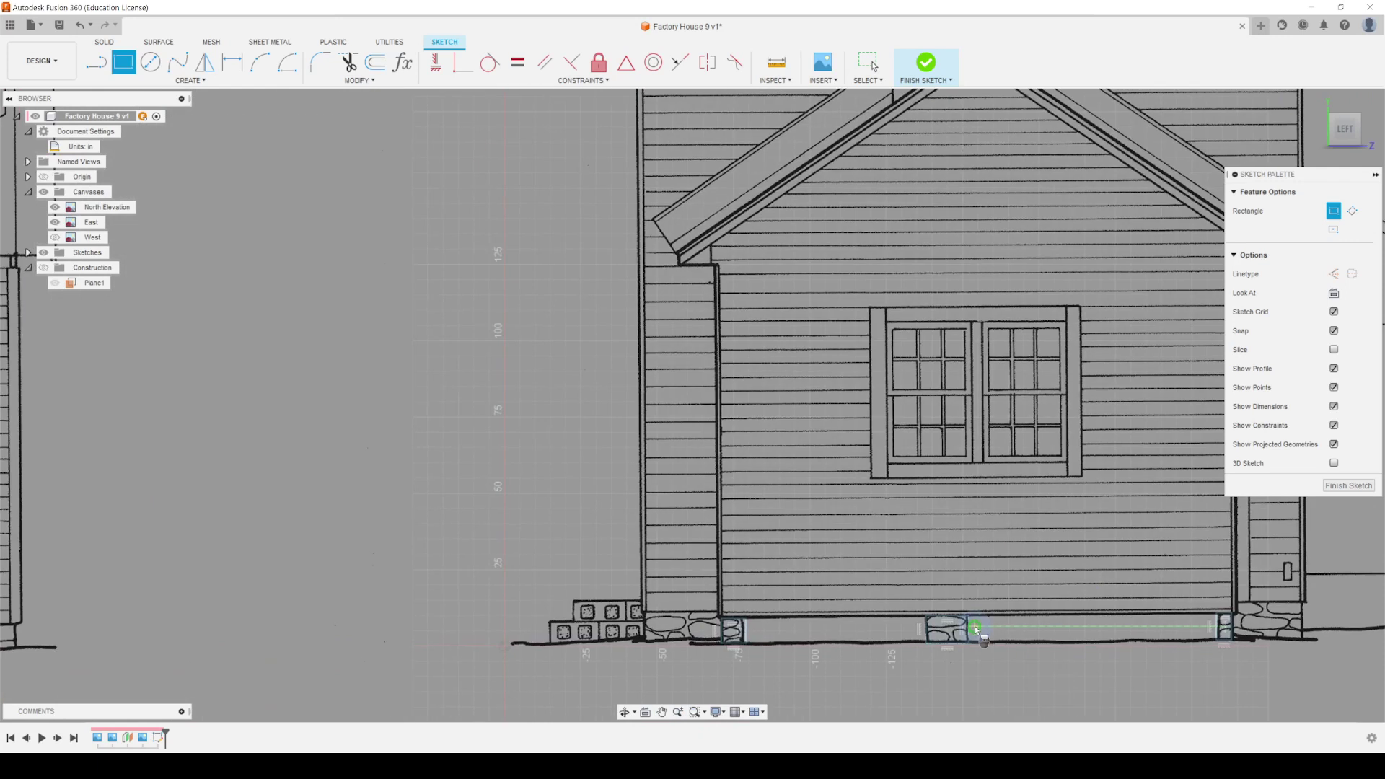
middle_click_drag(1143, 550, 1041, 630)
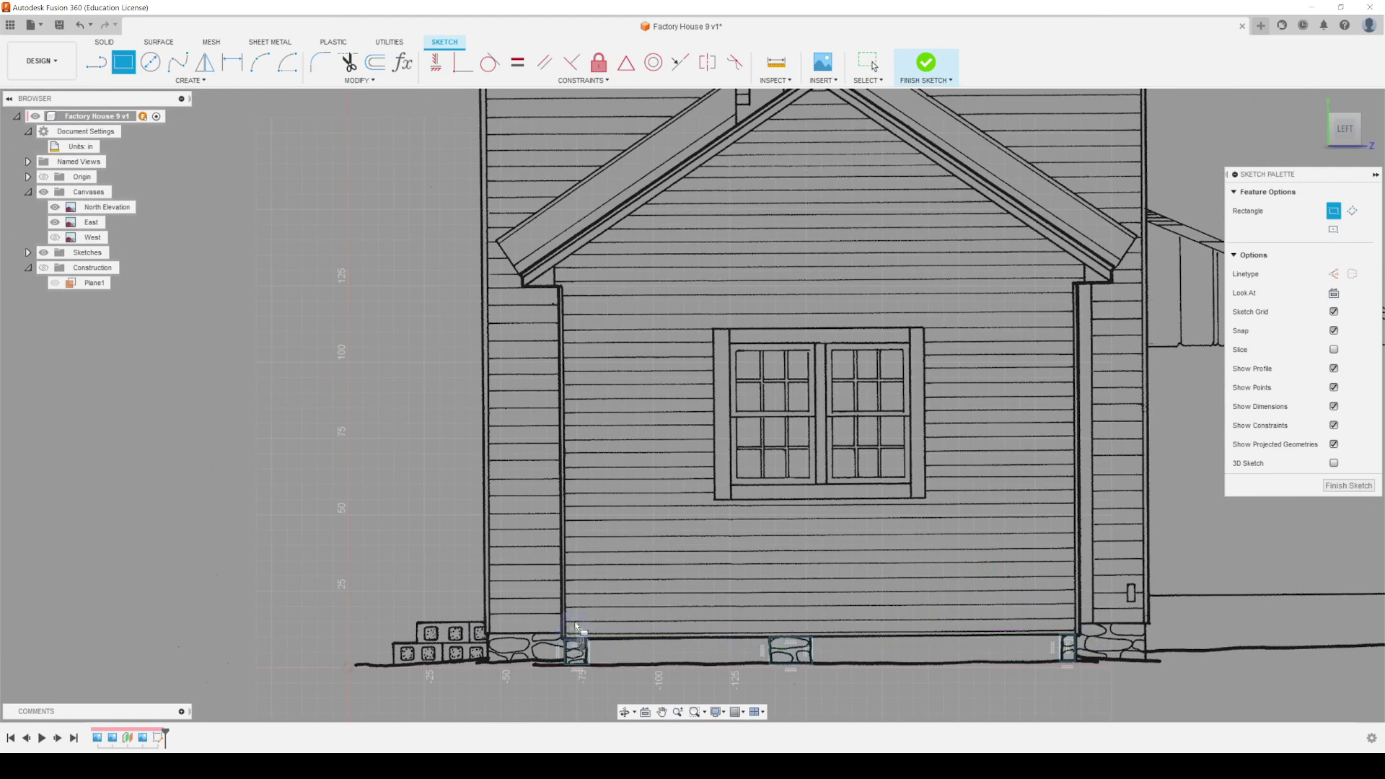
scroll(1080, 635, "up", 3)
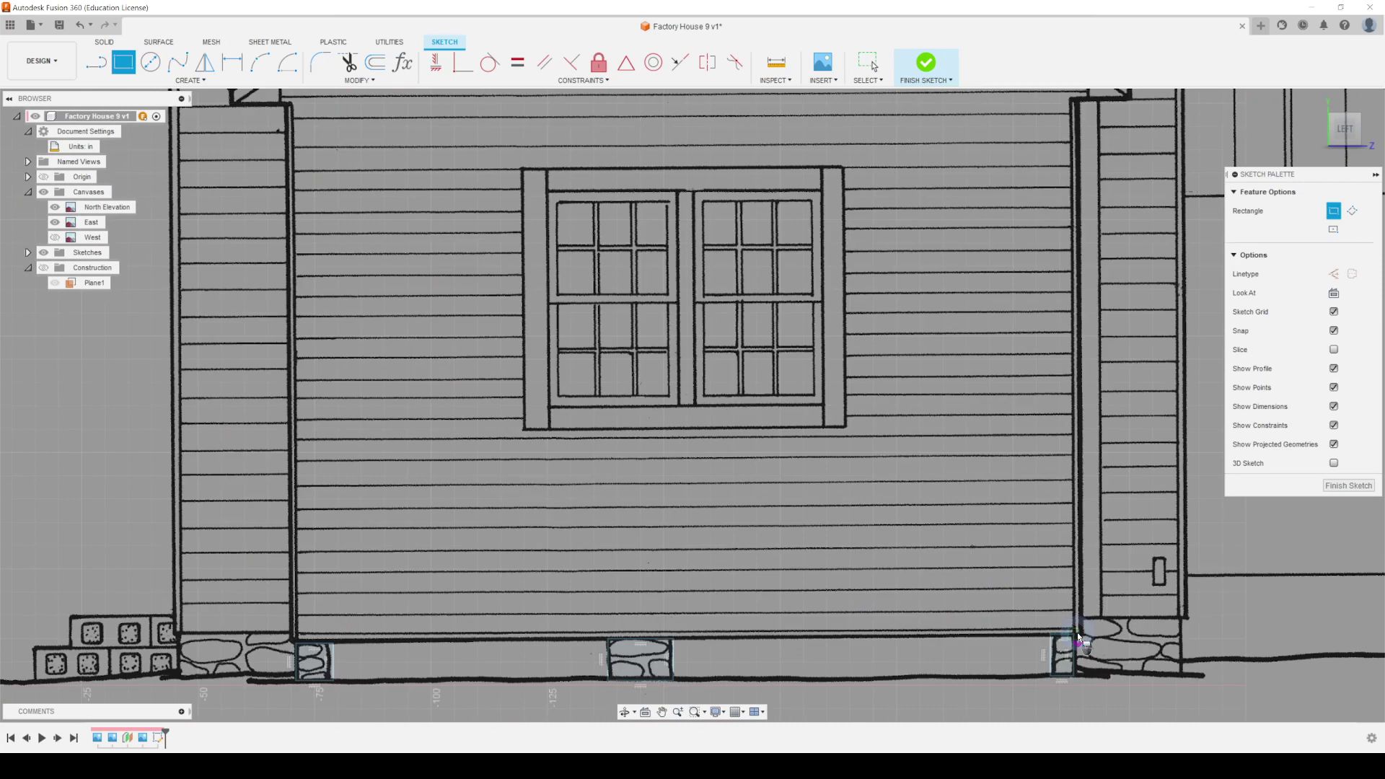
scroll(1081, 640, "down", 2)
scroll(1072, 628, "up", 8)
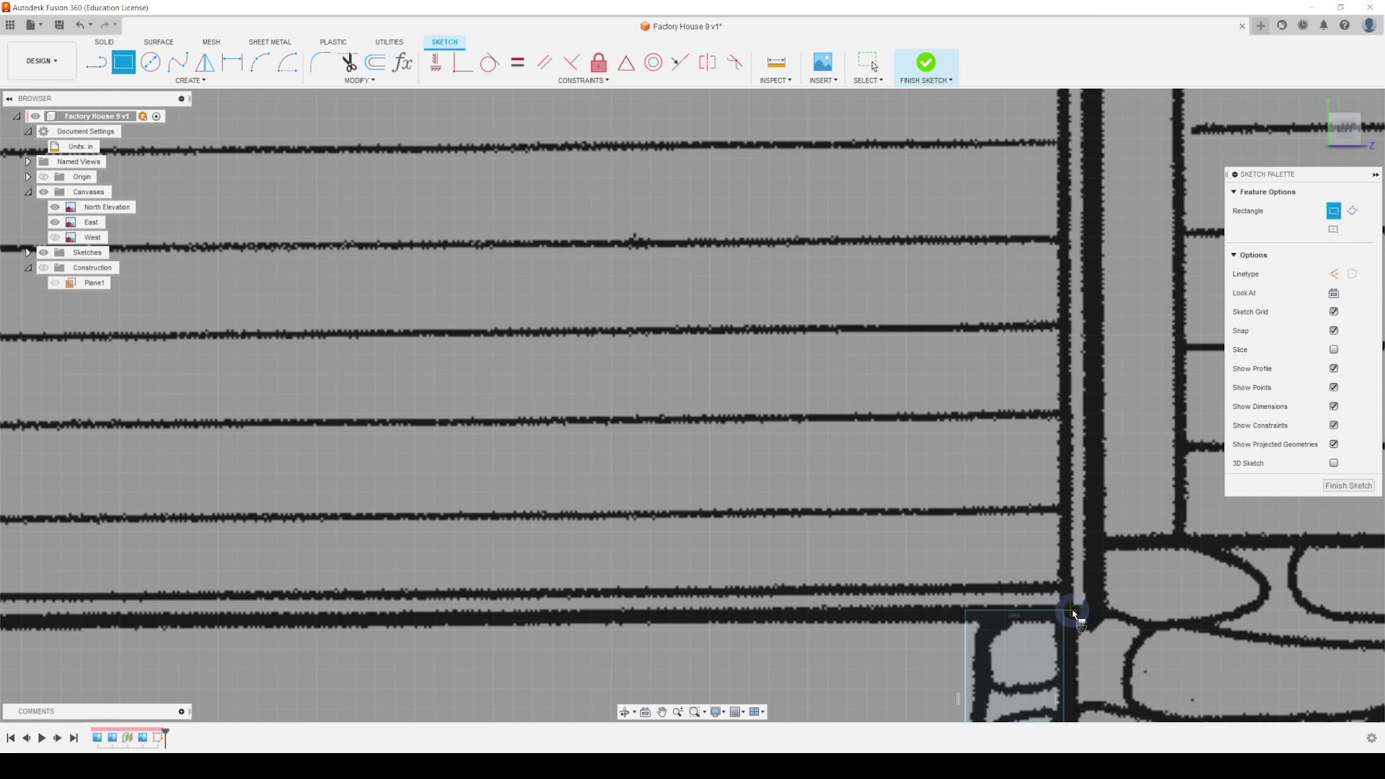
scroll(1074, 614, "up", 5)
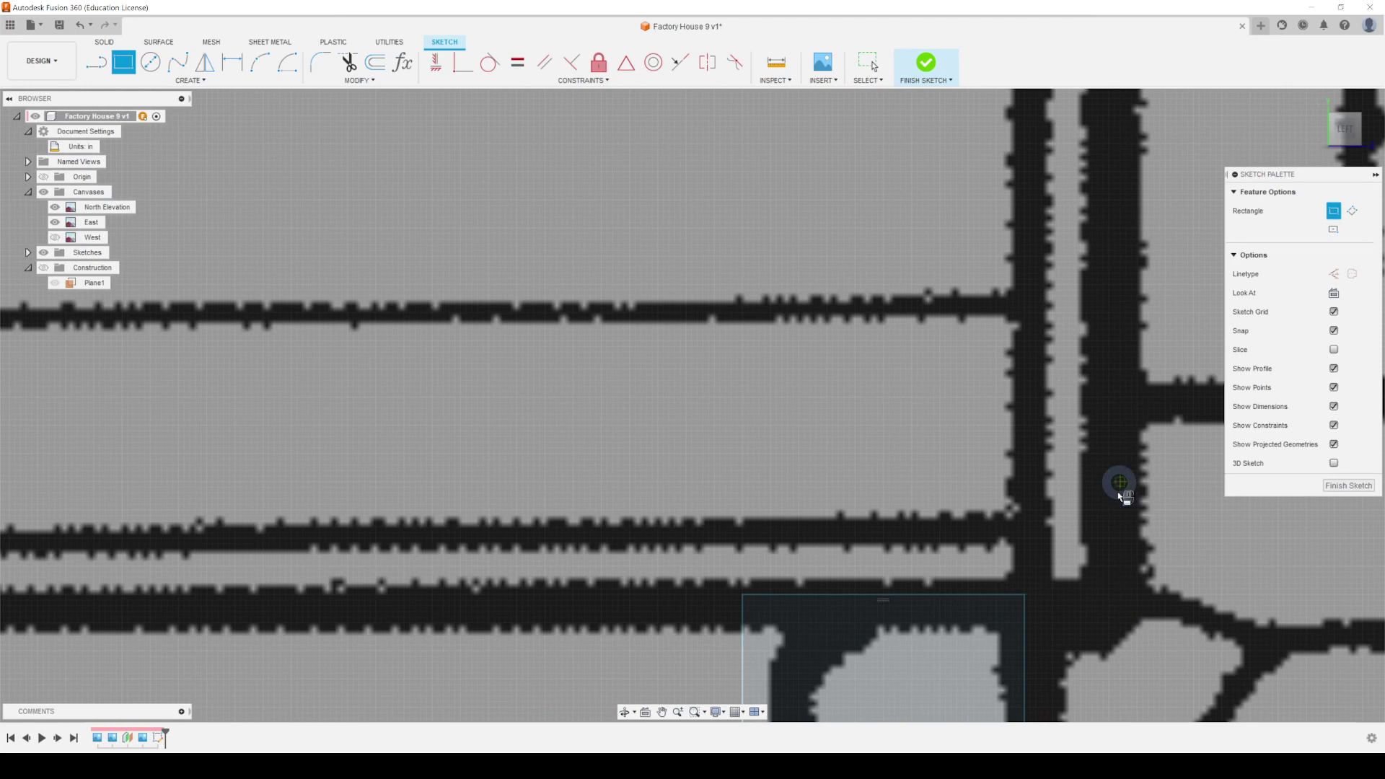
scroll(1109, 582, "down", 2)
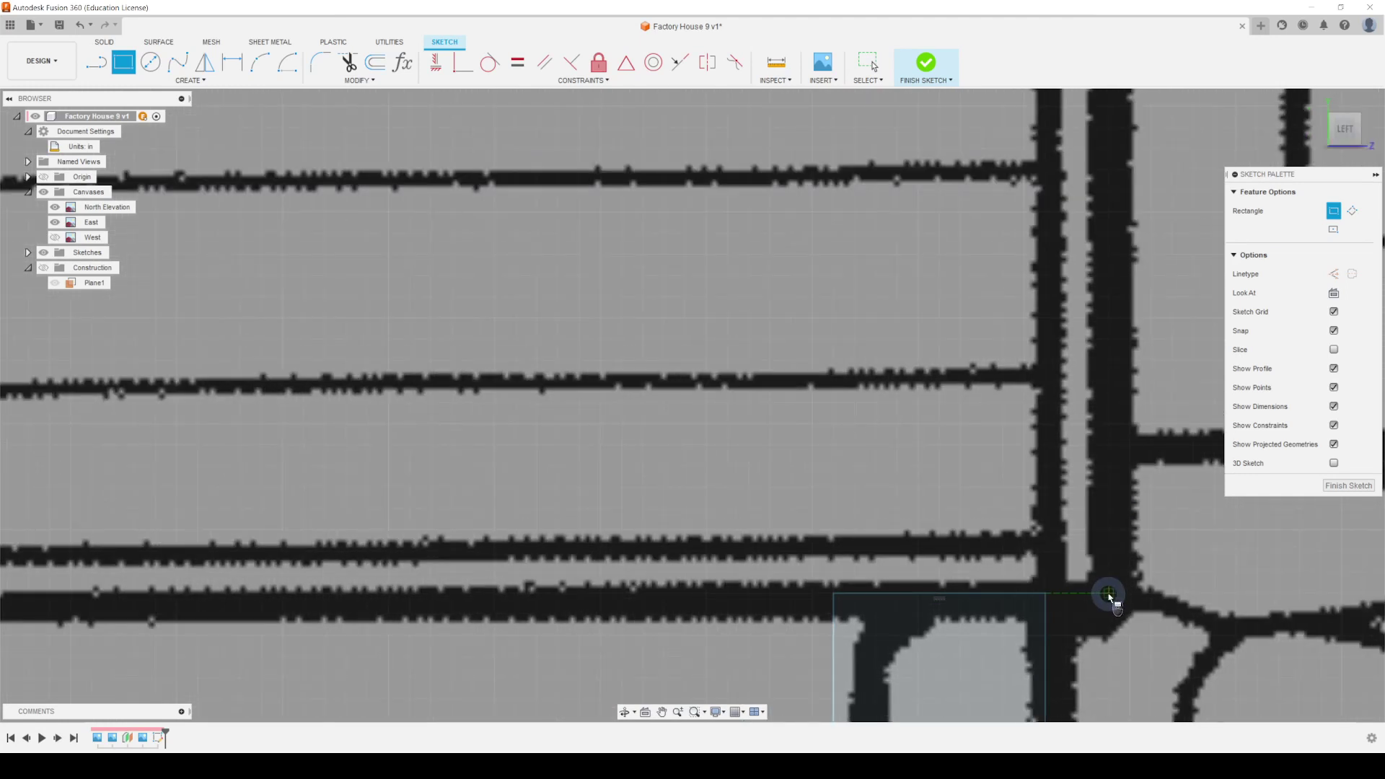
left_click(1111, 594)
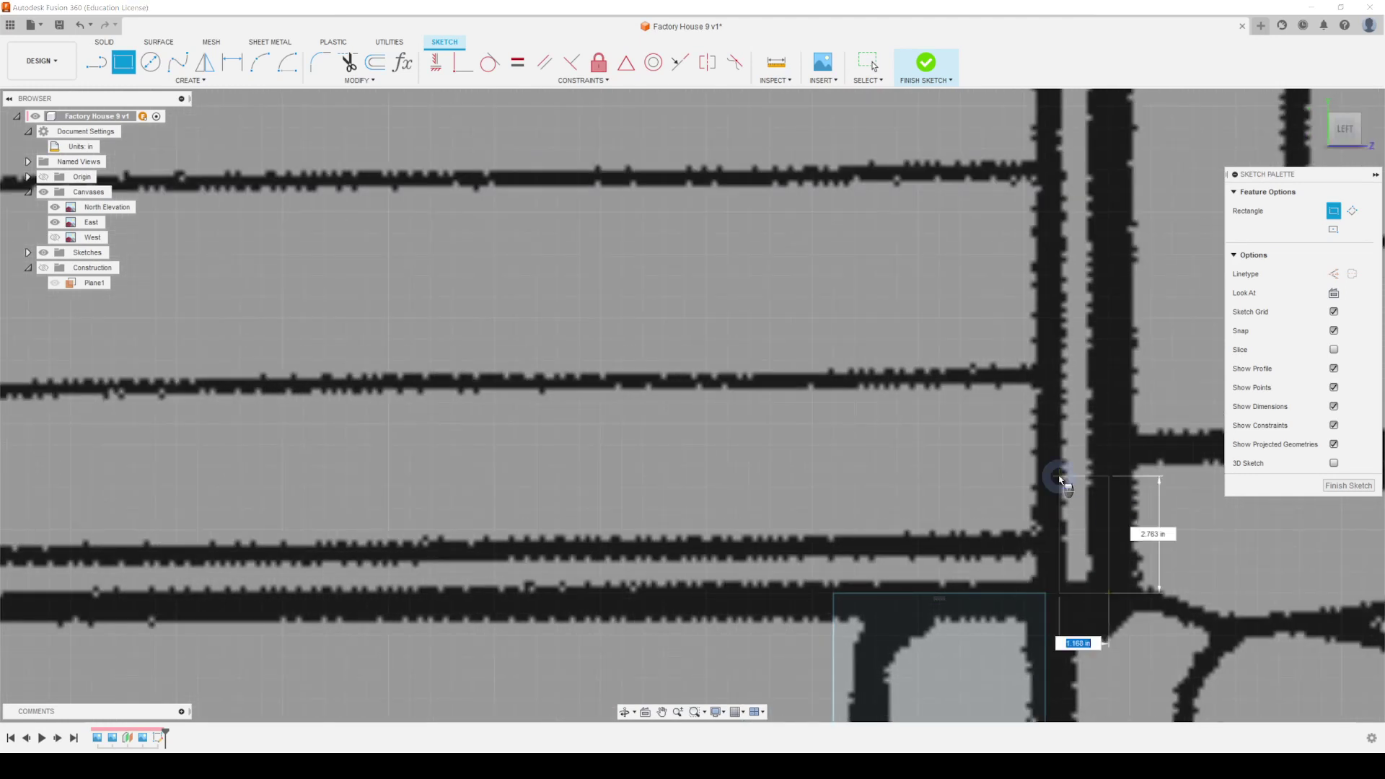
scroll(1126, 580, "down", 3)
scroll(902, 573, "down", 6)
scroll(786, 529, "up", 3)
scroll(934, 436, "up", 2)
middle_click_drag(830, 310, 823, 229)
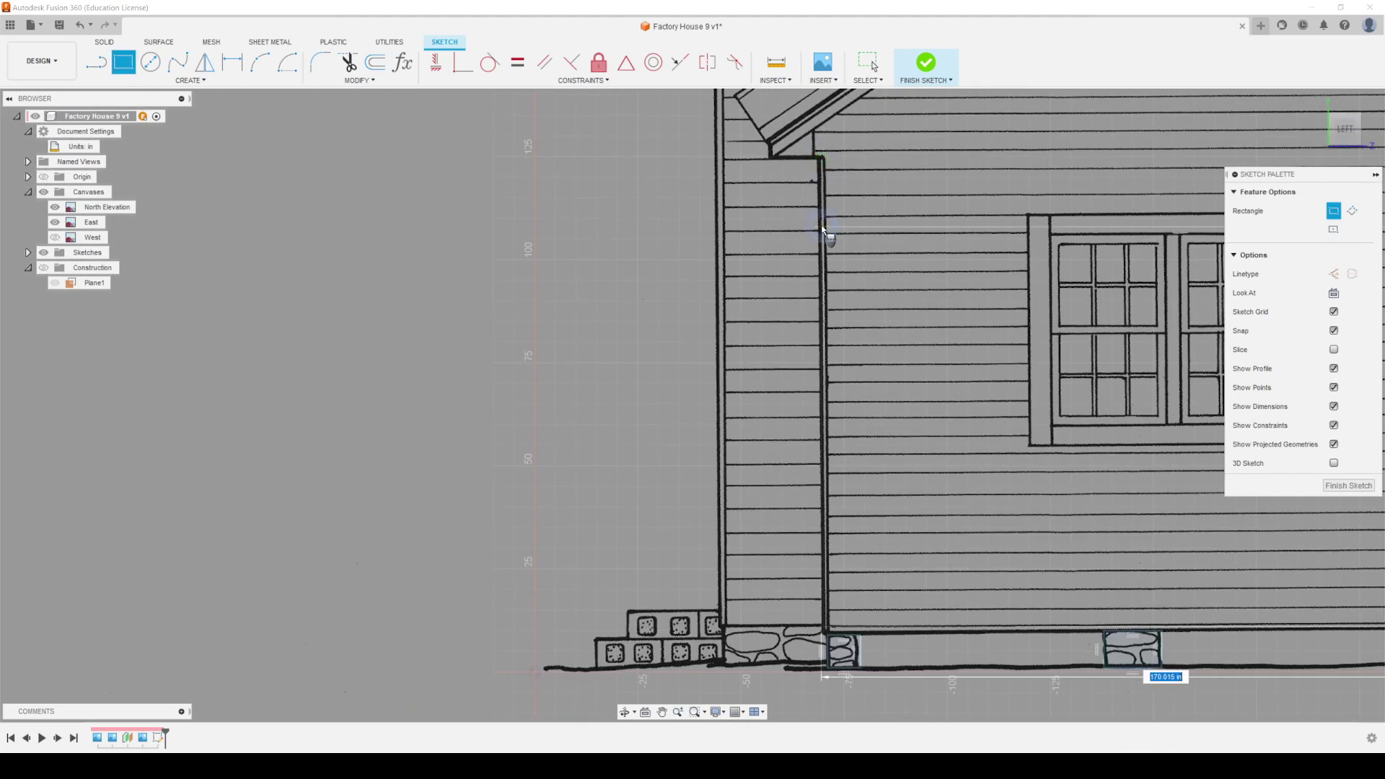
left_click(820, 158)
Step: Examine how the lower edge of the wall rectangle lines up with the tops of the foundation pier rectangles
middle_click_drag(1141, 594, 989, 396)
scroll(685, 404, "up", 5)
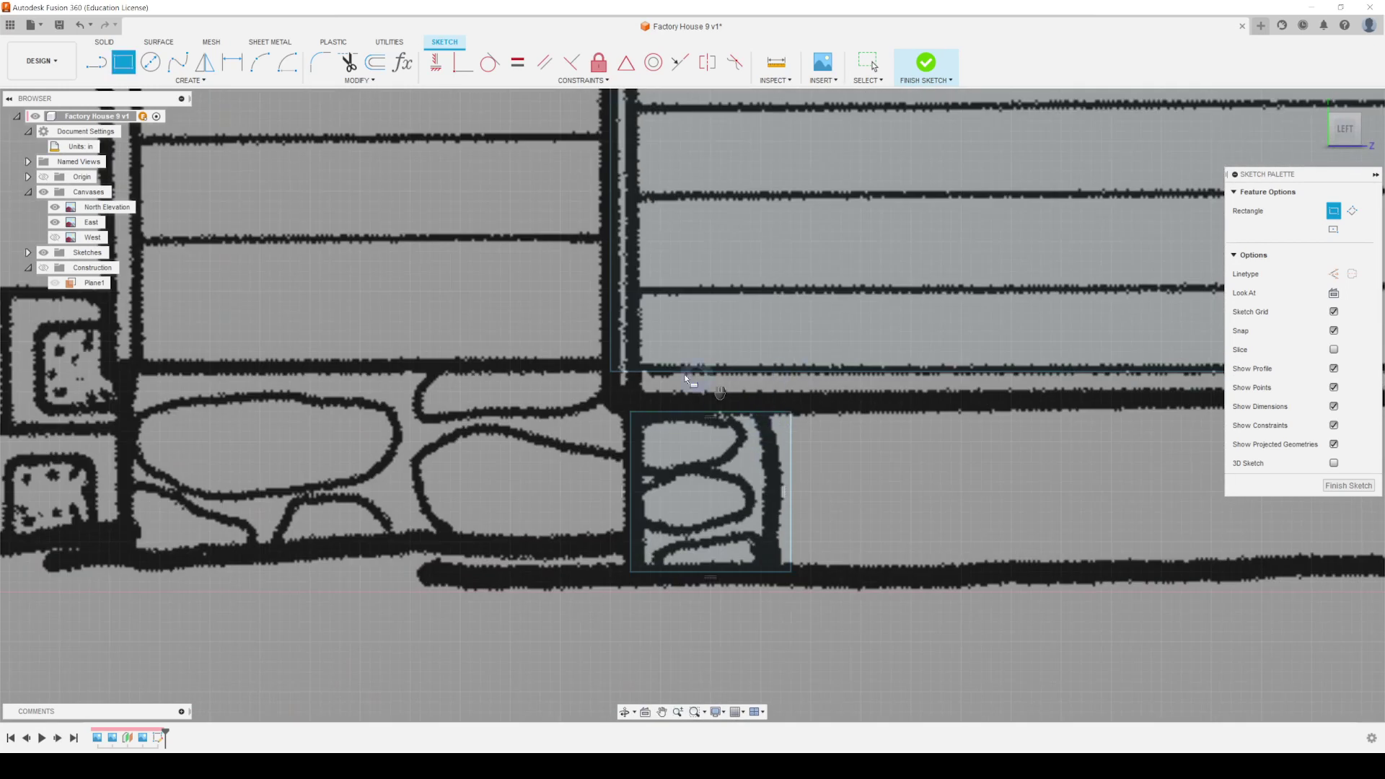
scroll(510, 520, "down", 5)
middle_click_drag(993, 500, 505, 493)
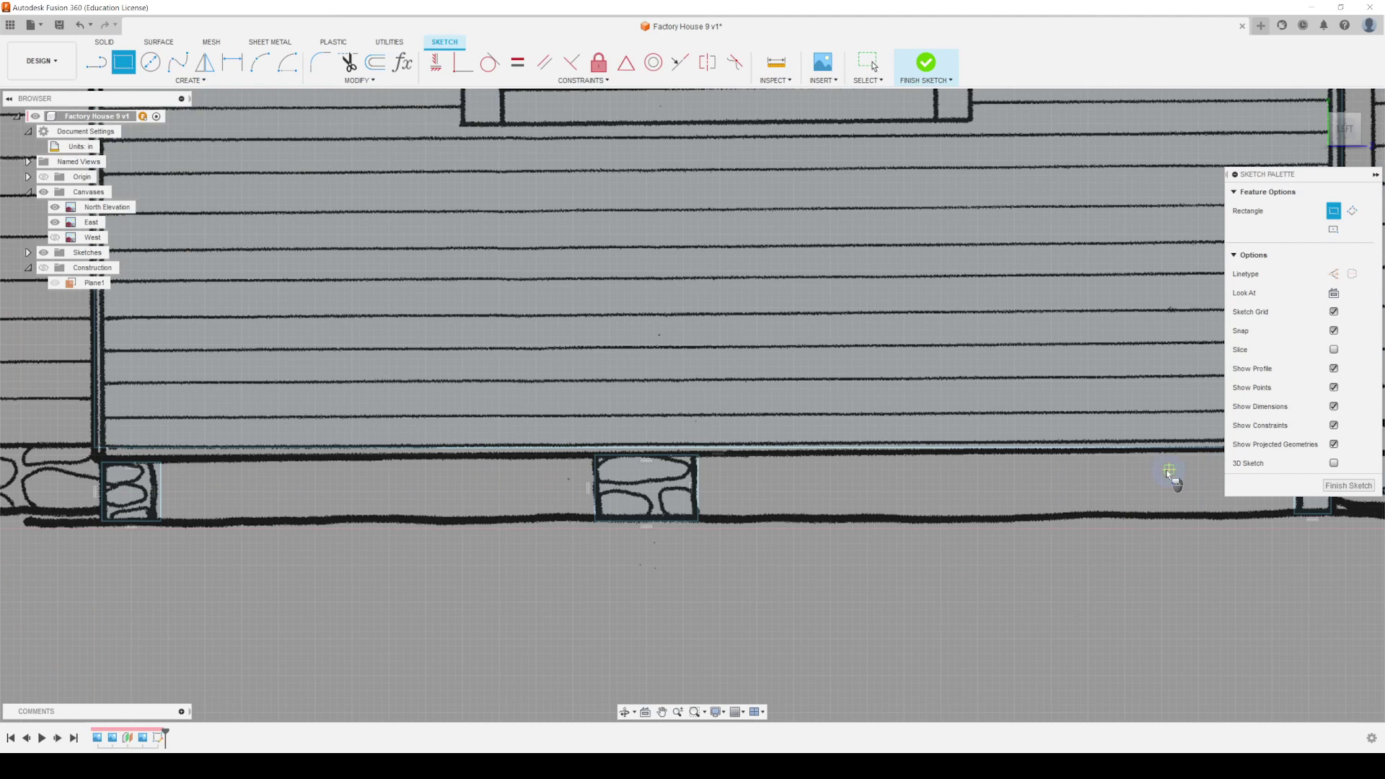
middle_click_drag(1175, 470, 990, 452)
scroll(356, 433, "down", 3)
mouse_move(978, 526)
middle_mouse_down()
mouse_move(1046, 588)
mouse_move(1000, 588)
middle_mouse_up()
scroll(1007, 520, "up", 2)
scroll(1006, 519, "down", 4)
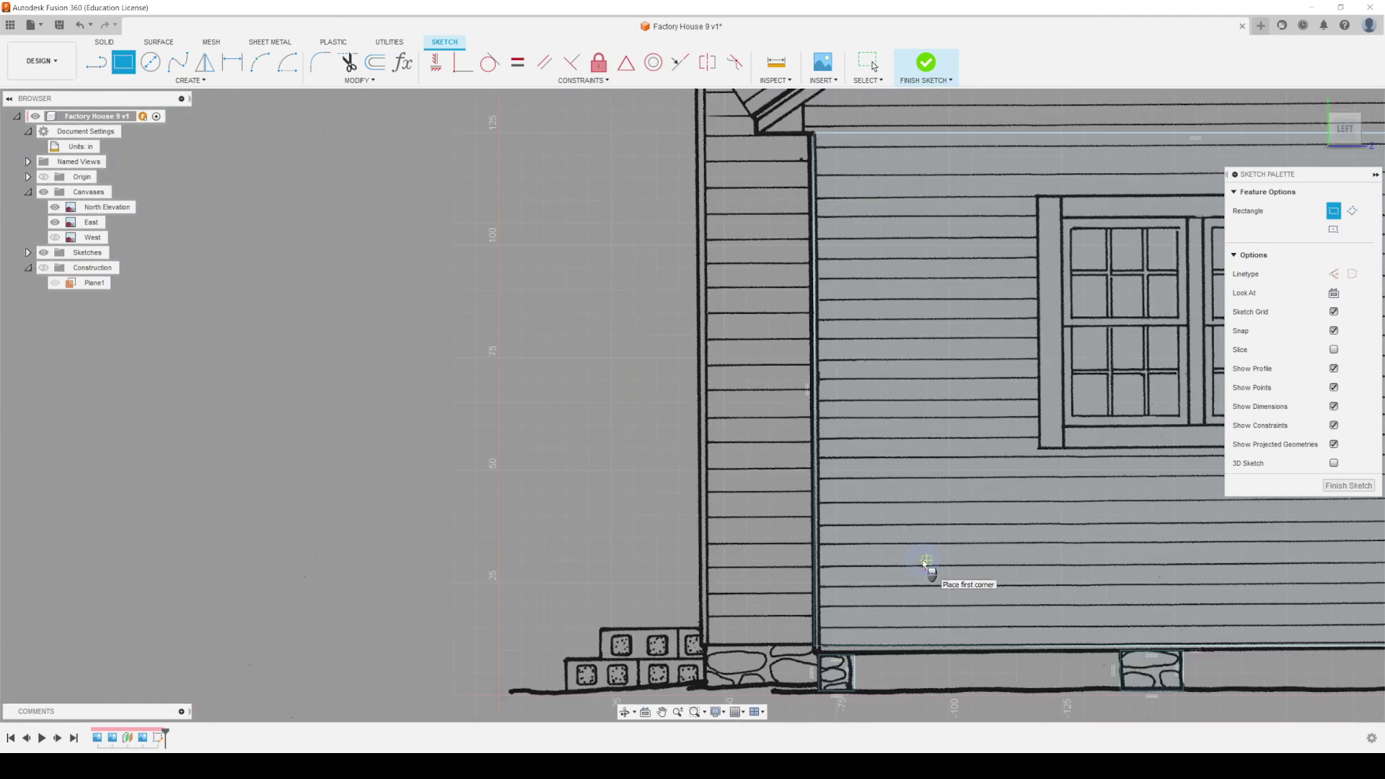
Step: Raise the top edge of the left pier rectangle slightly toward the wall rectangle
scroll(883, 697, "up", 6)
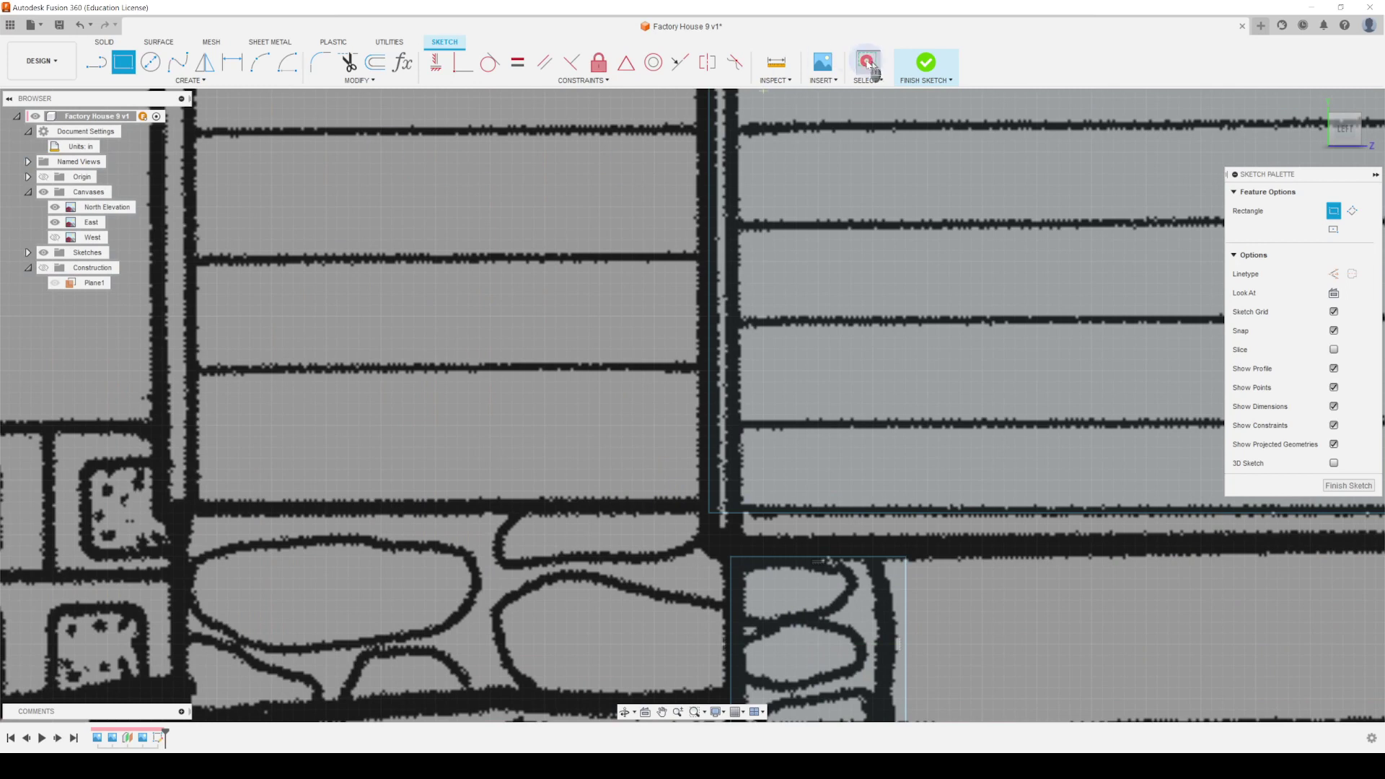
left_click(868, 62)
left_click(848, 557)
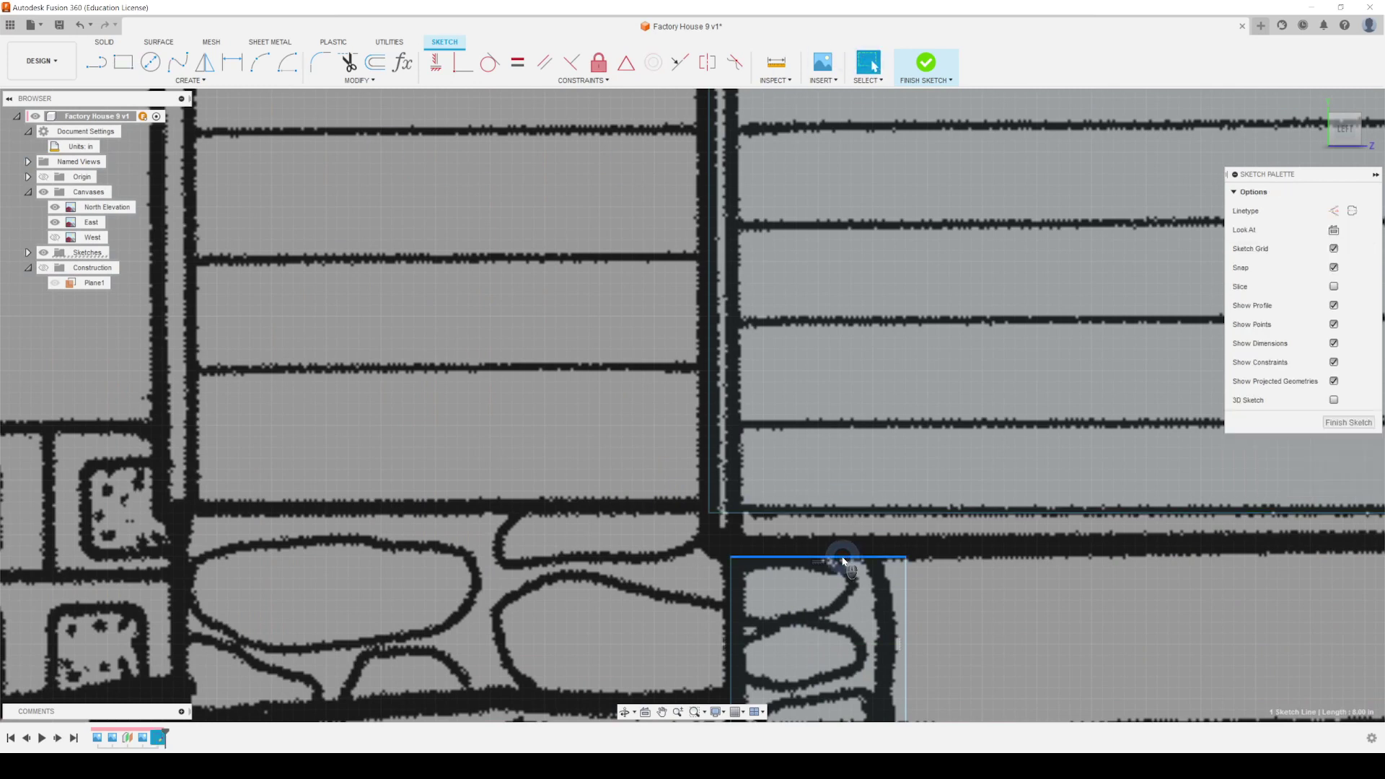
left_click_drag(842, 554, 737, 547)
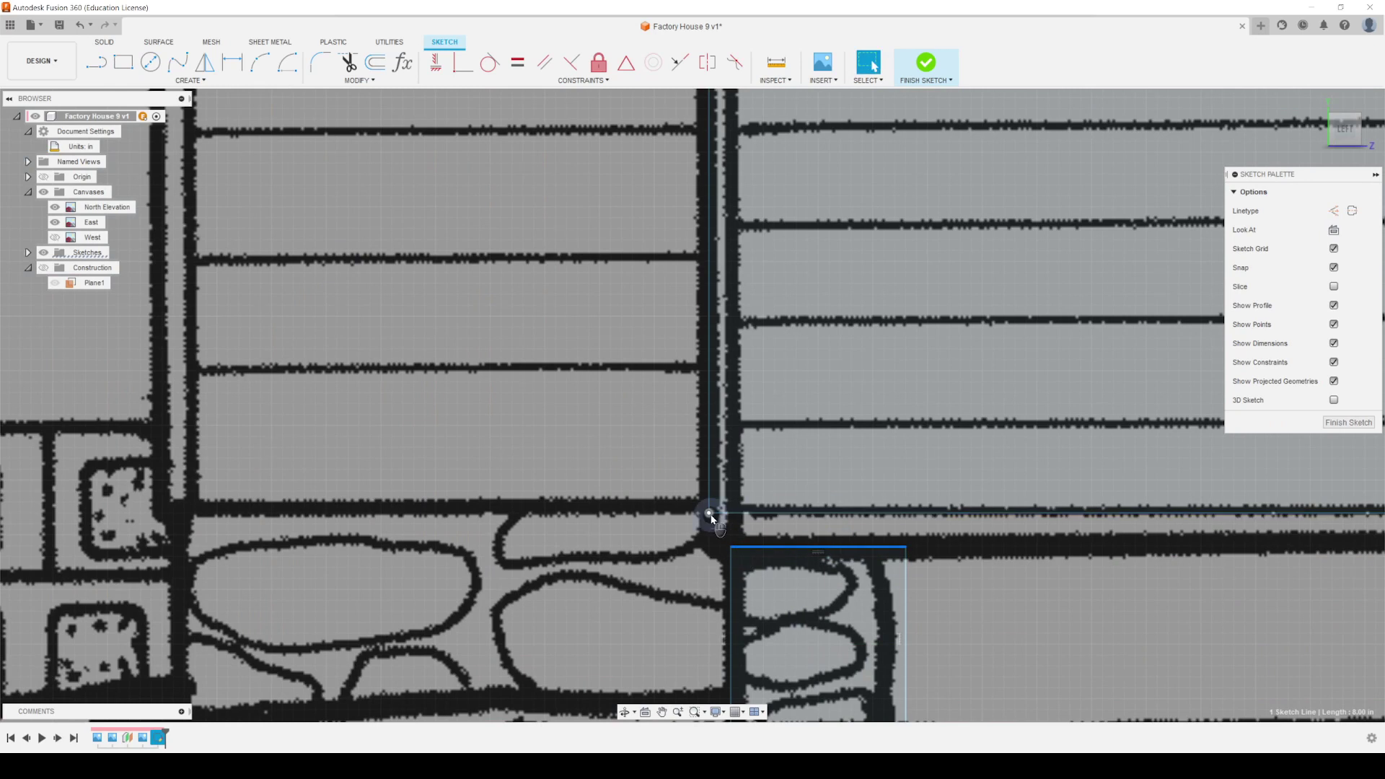
Step: Use Move/Copy to shift the left pier rectangle's top edge up by 1.10 in
right_click(803, 549)
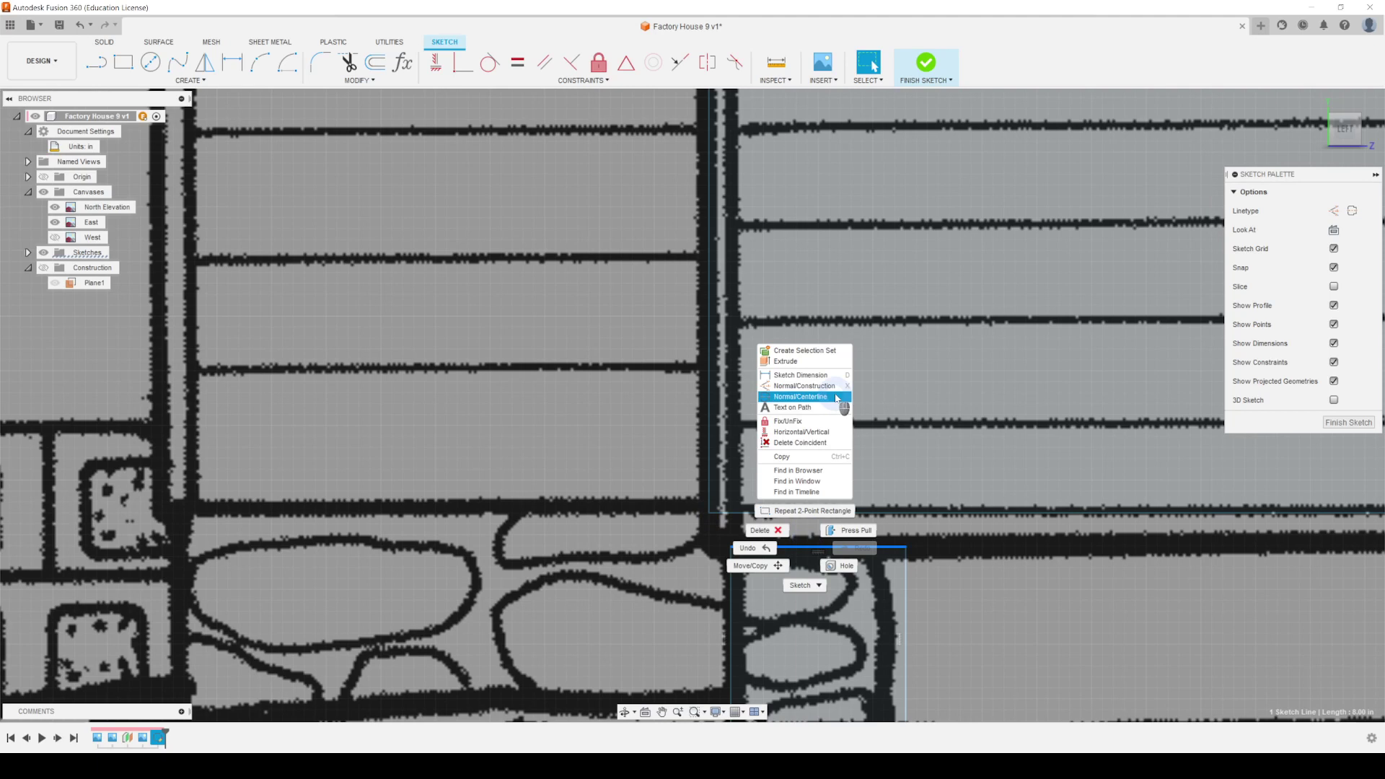
left_click(780, 567)
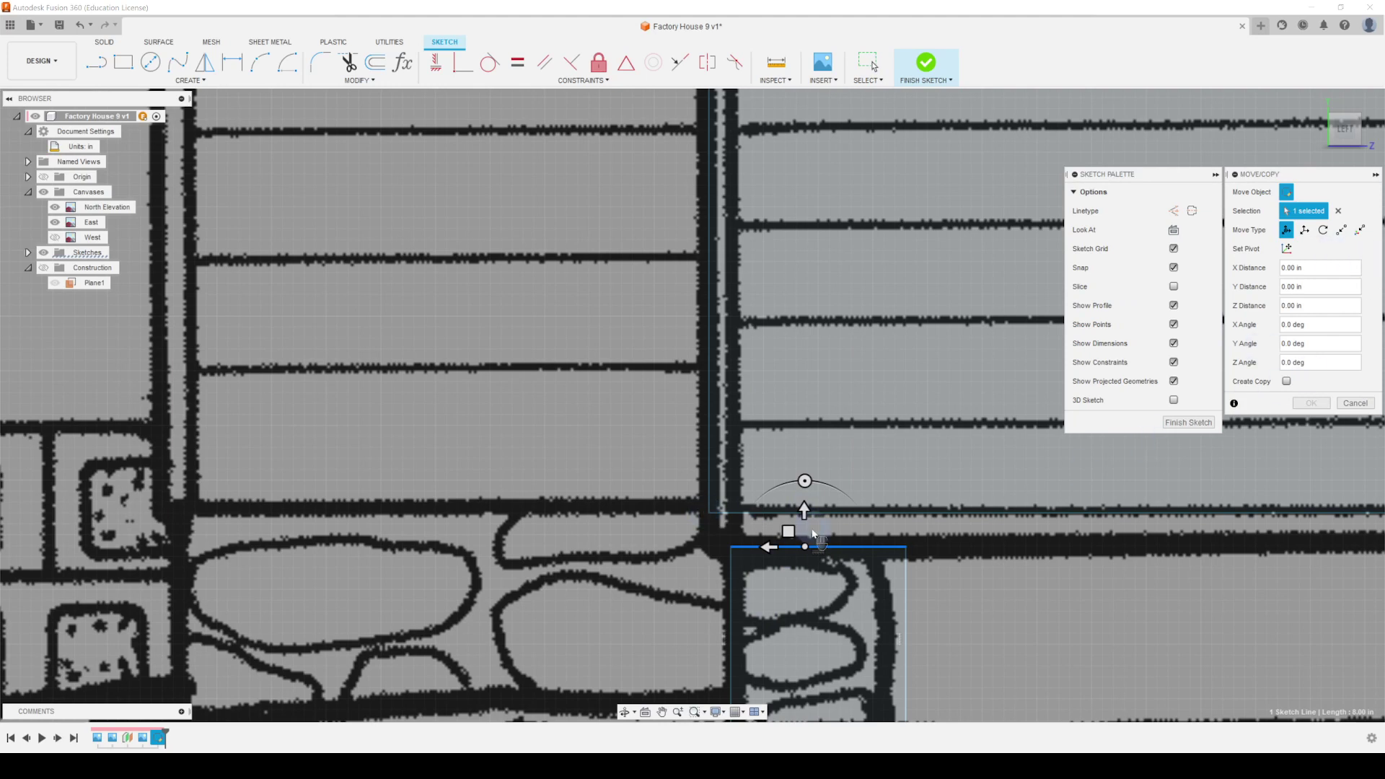
left_click_drag(806, 505, 803, 480)
scroll(800, 483, "up", 8)
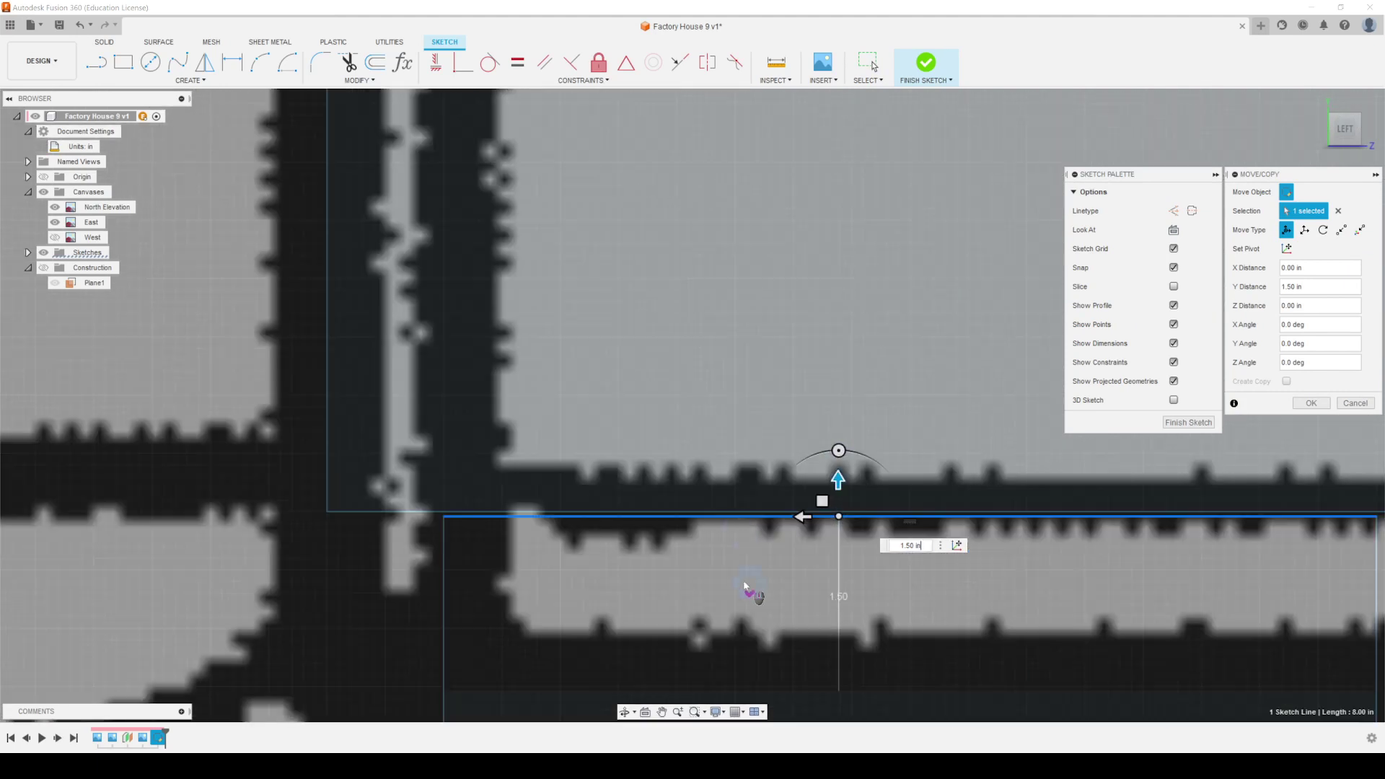
left_click_drag(839, 478, 836, 527)
scroll(836, 526, "down", 6)
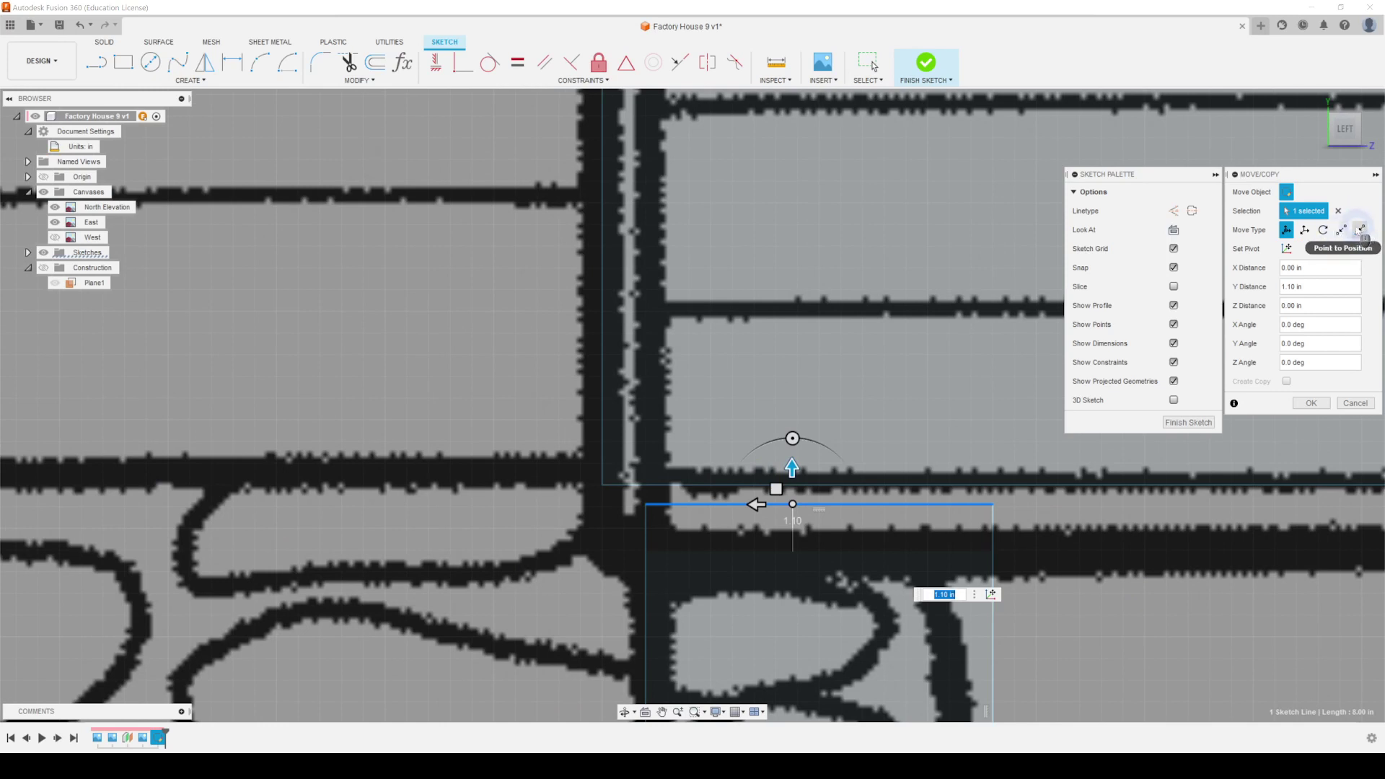
left_click(1359, 231)
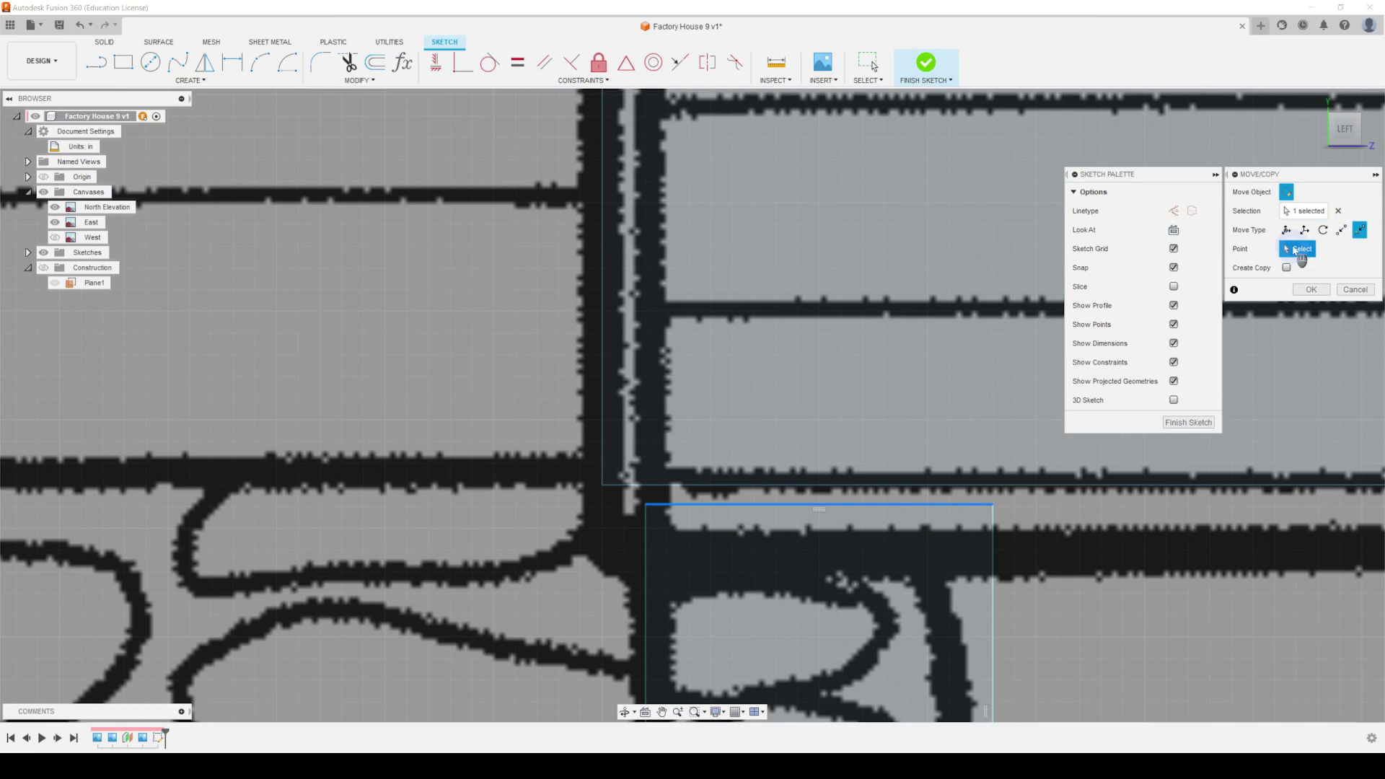
left_click(645, 505)
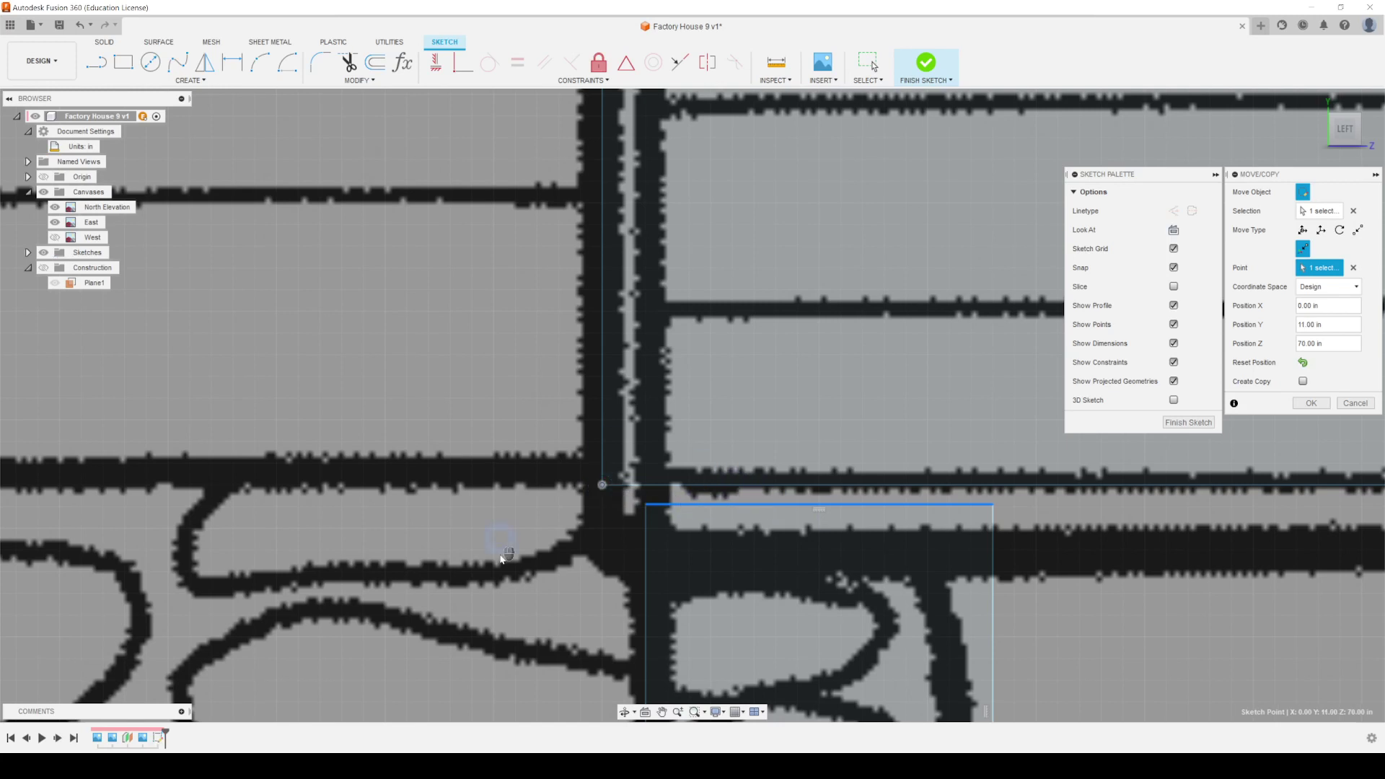
left_click(729, 497)
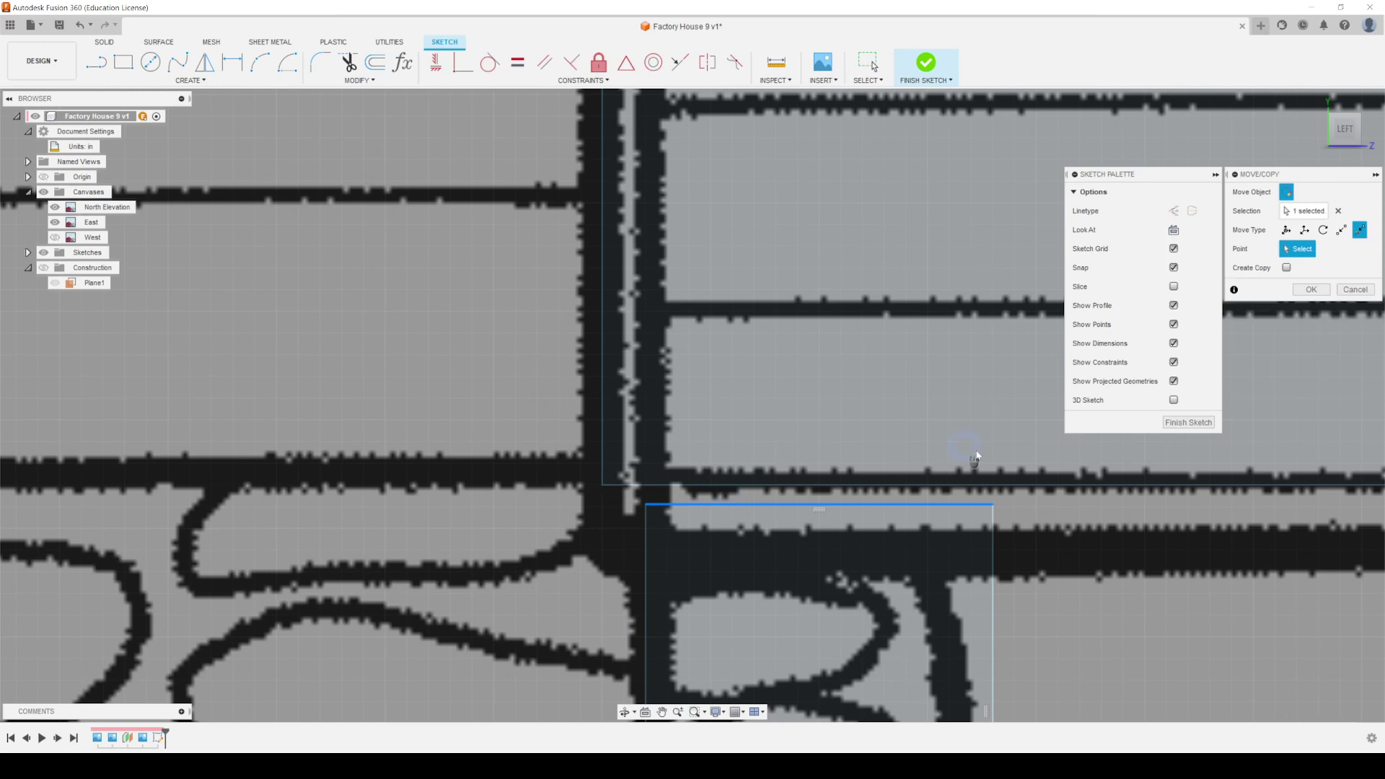
Step: Use Move/Copy's Point to Point option to move the left pier rectangle's top edge from its left corner to the wall rectangle's lower-left corner
left_click(1341, 229)
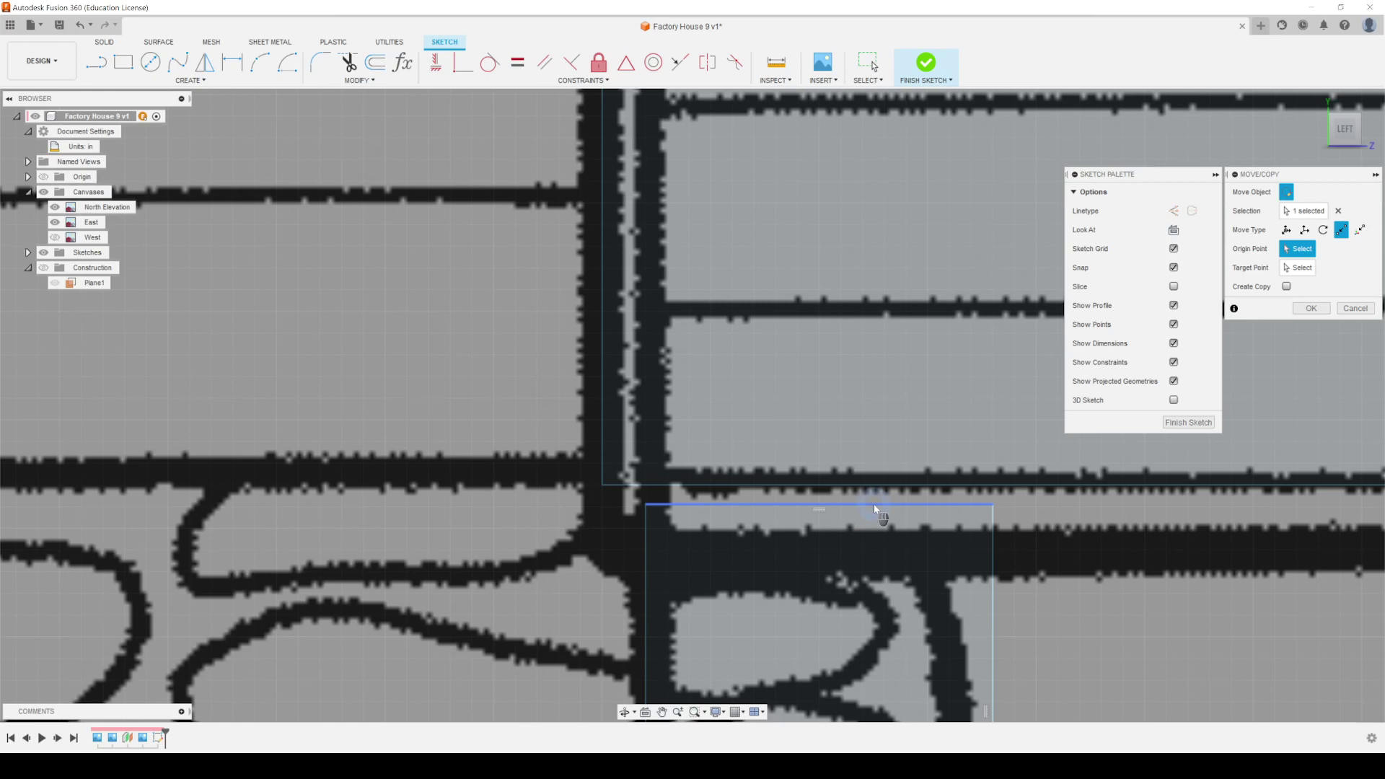
left_click(1304, 211)
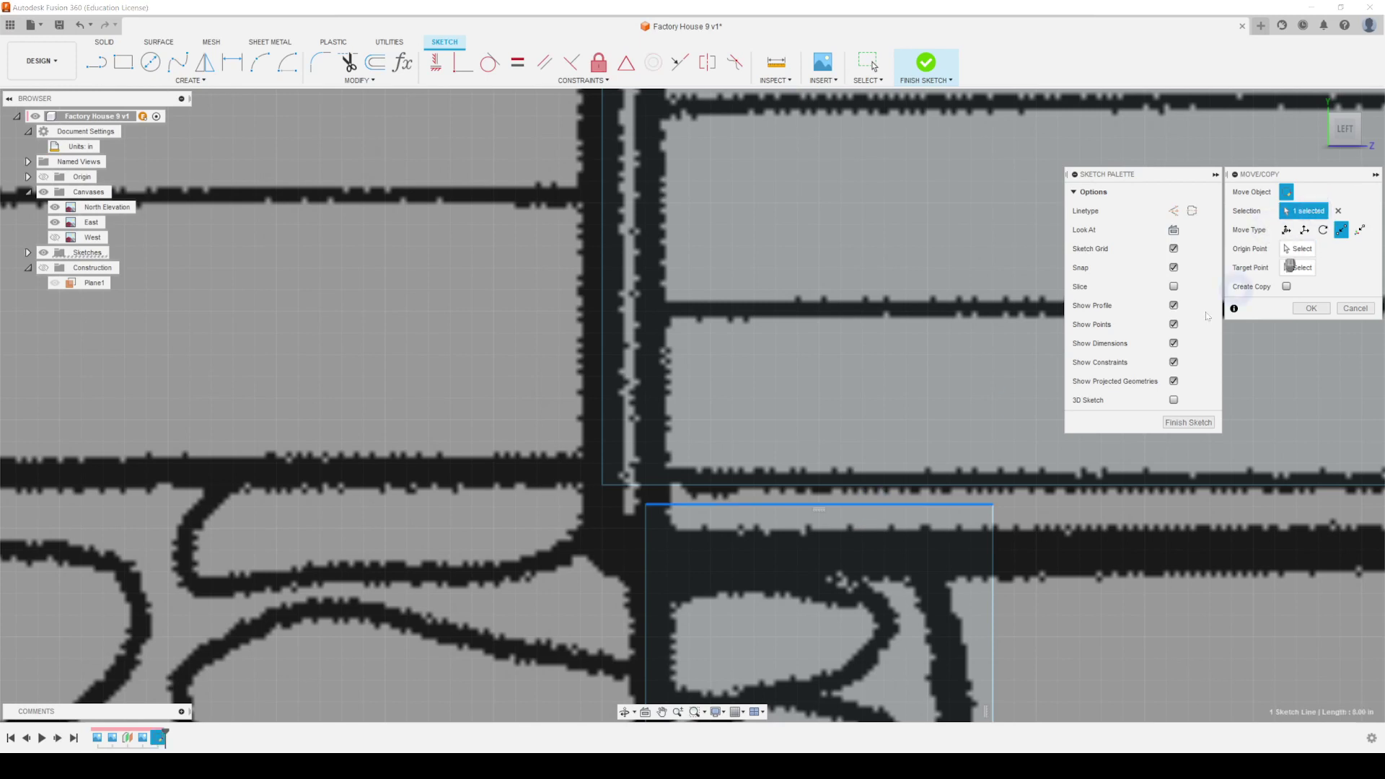
left_click(897, 506)
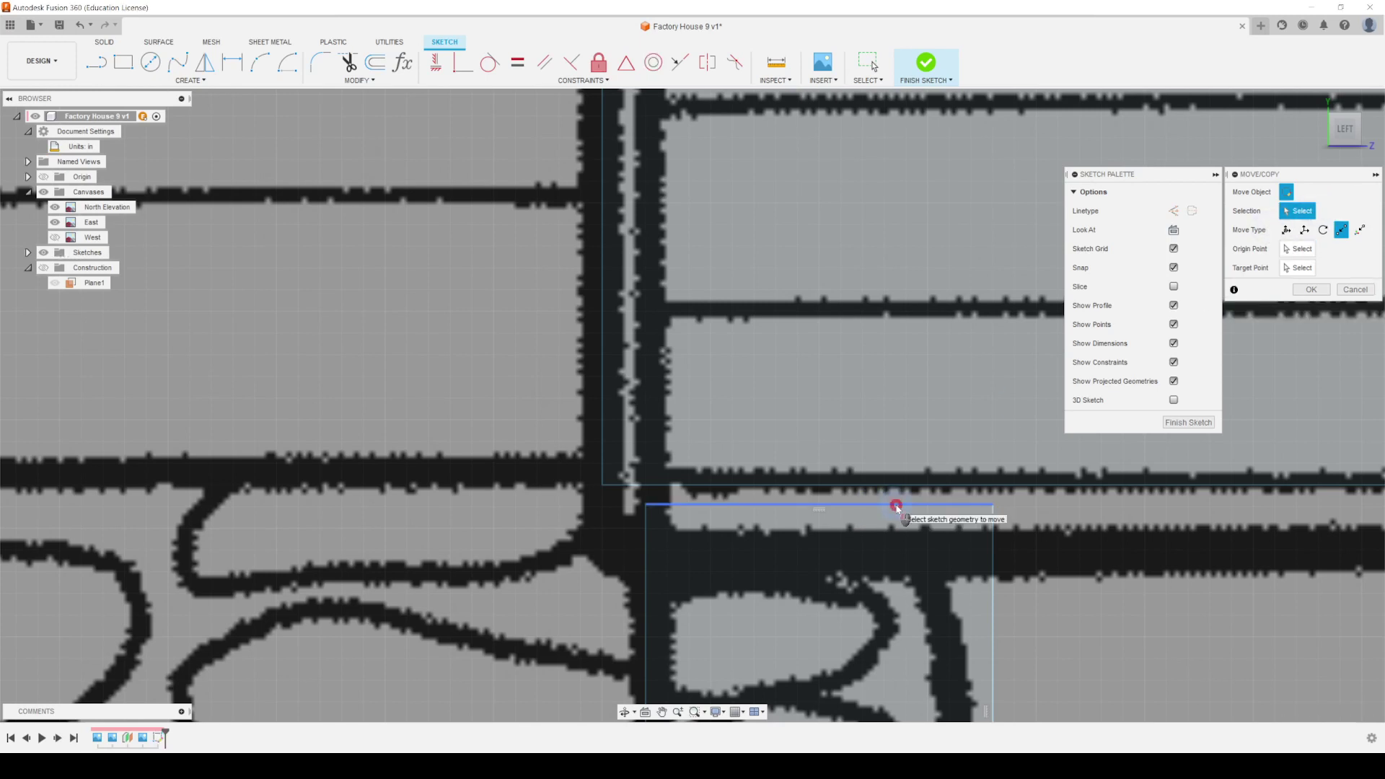
left_click(897, 506)
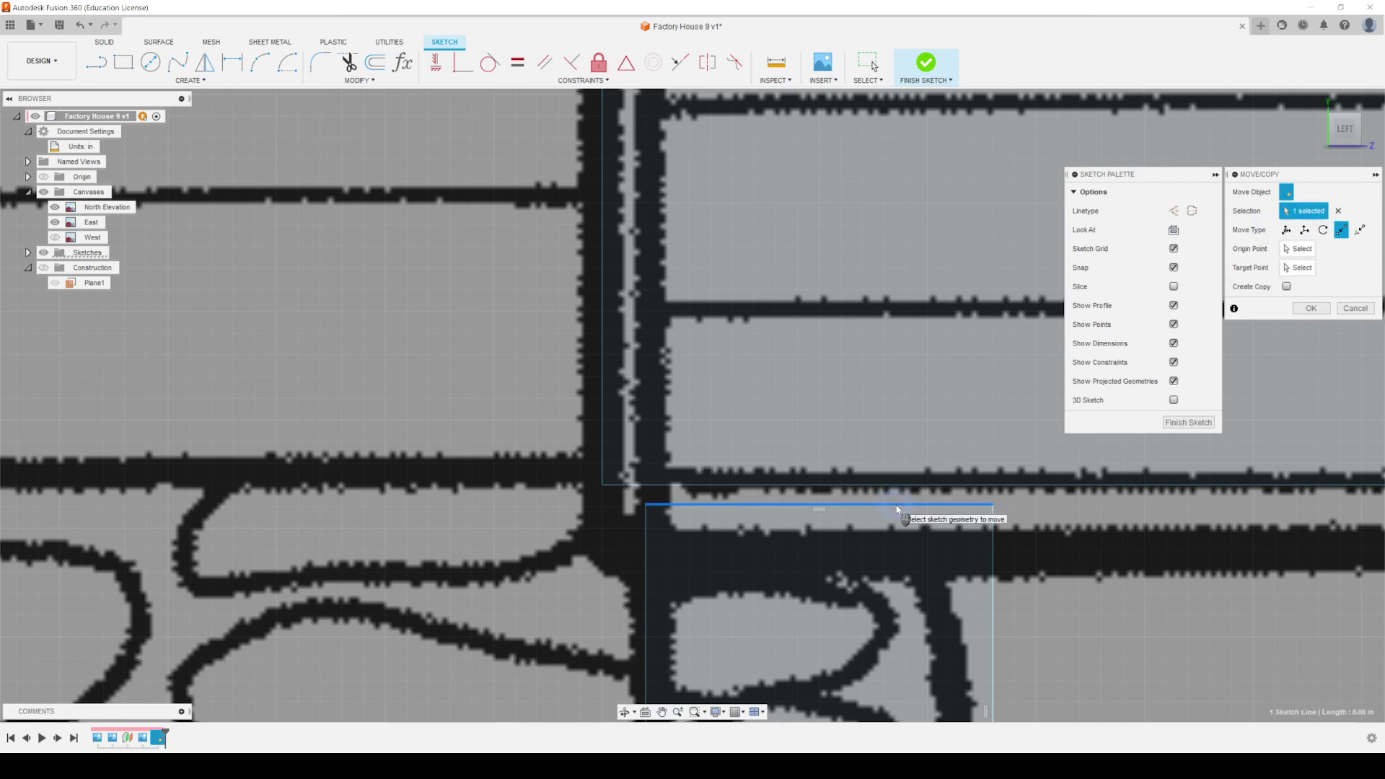
left_click(1299, 250)
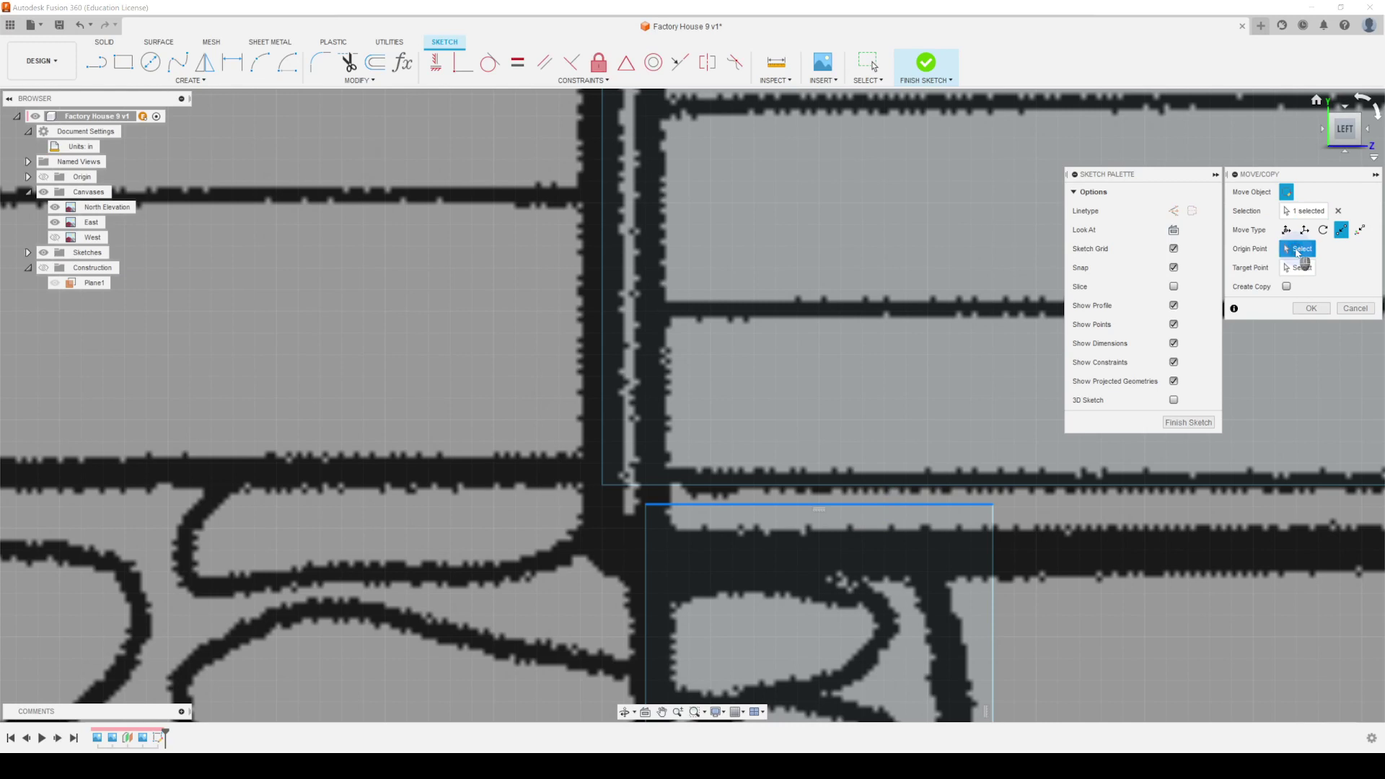
left_click(645, 505)
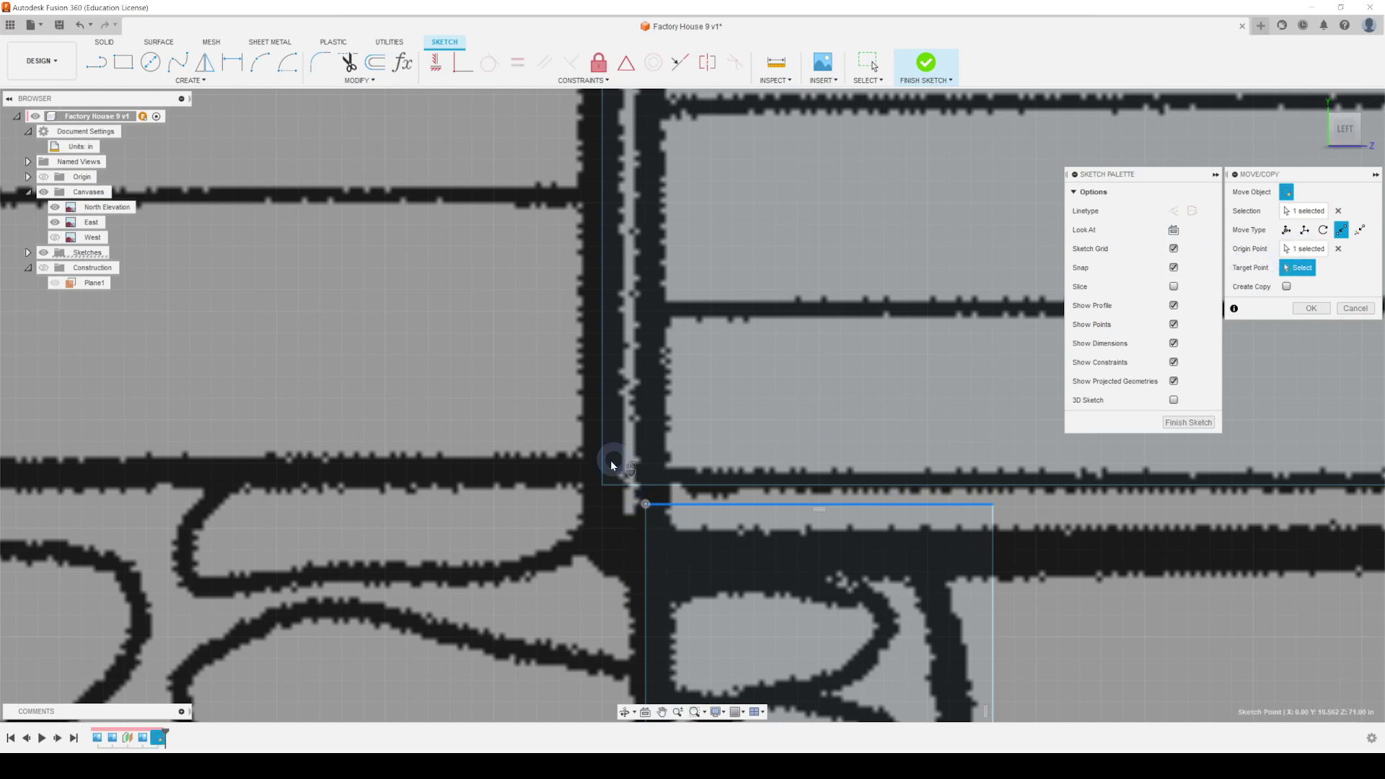
left_click(603, 485)
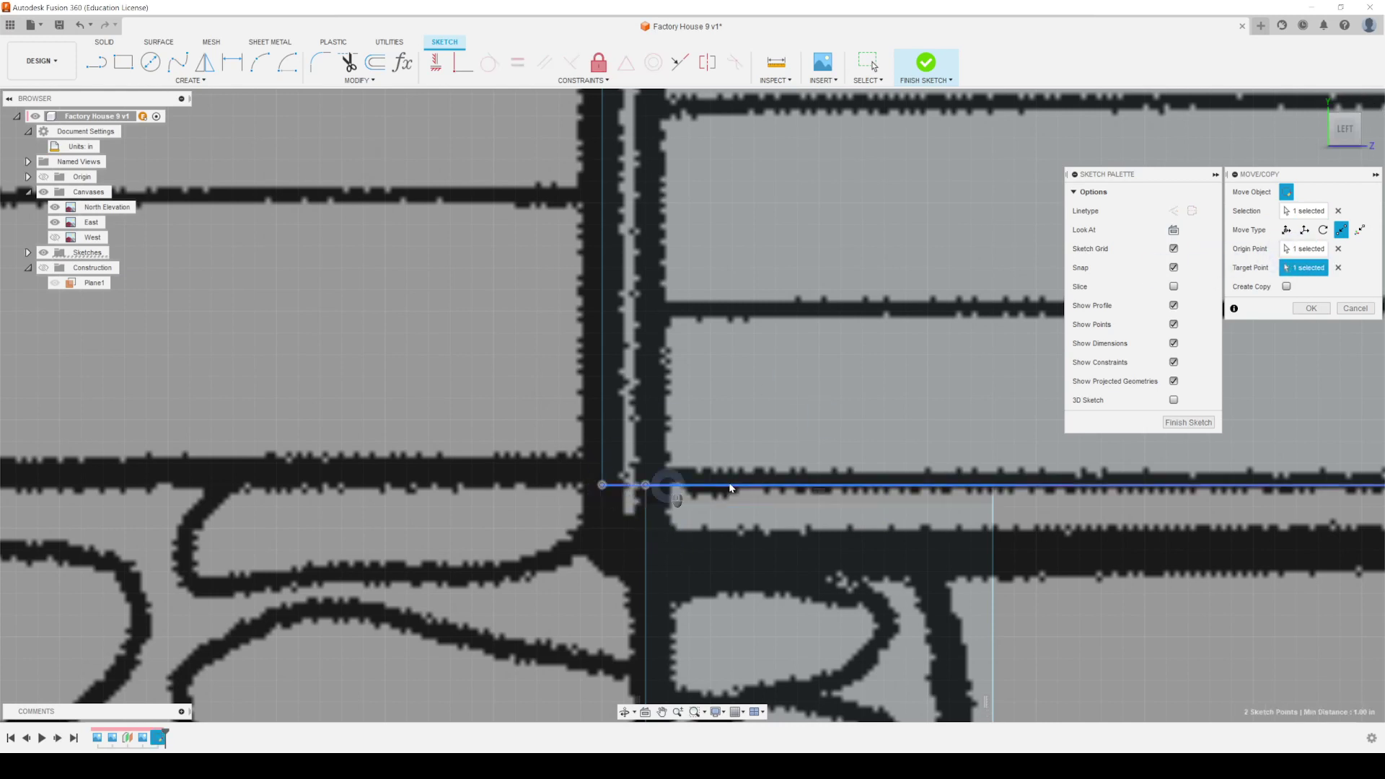
scroll(795, 484, "up", 5)
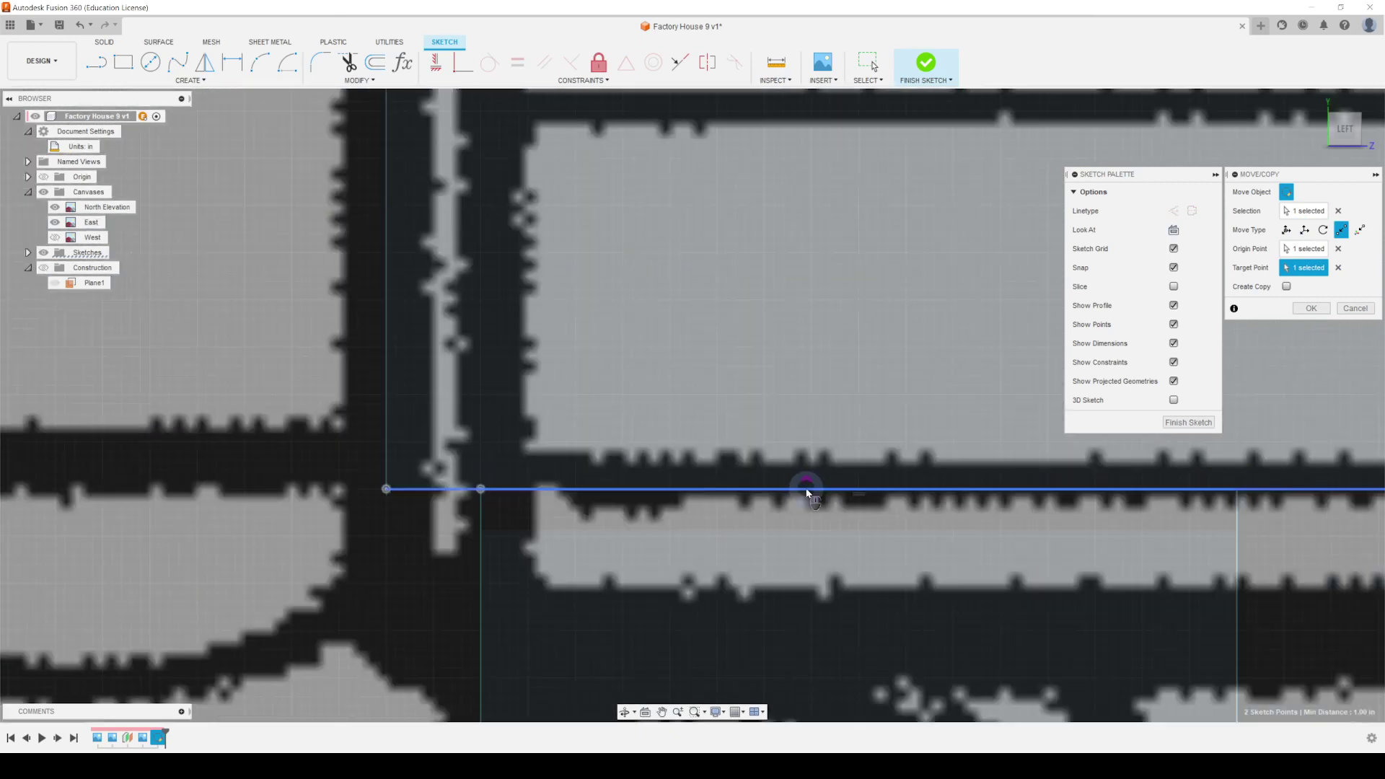
scroll(807, 492, "down", 5)
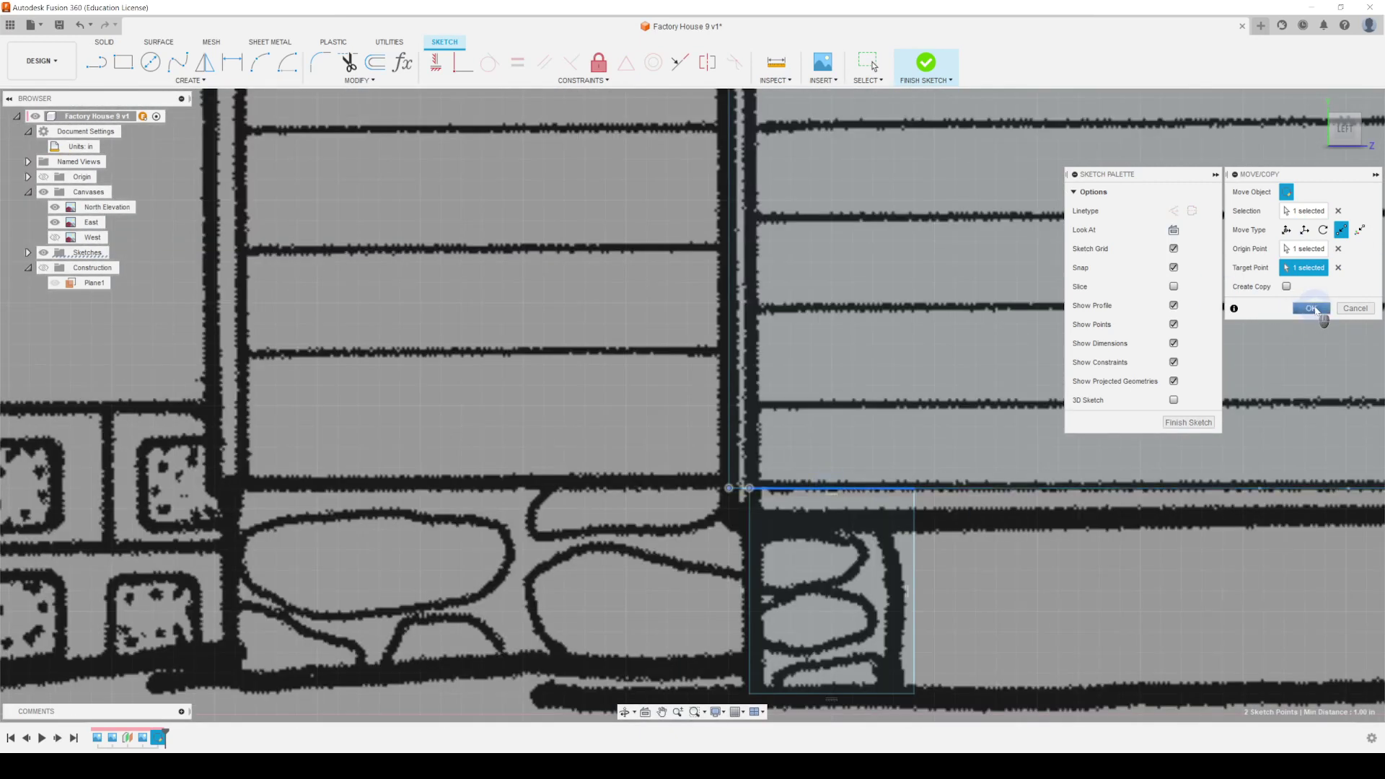
left_click(1311, 308)
Step: Undo the point-to-point move of the left pier rectangle's top edge
scroll(865, 599, "down", 3)
scroll(798, 587, "up", 5)
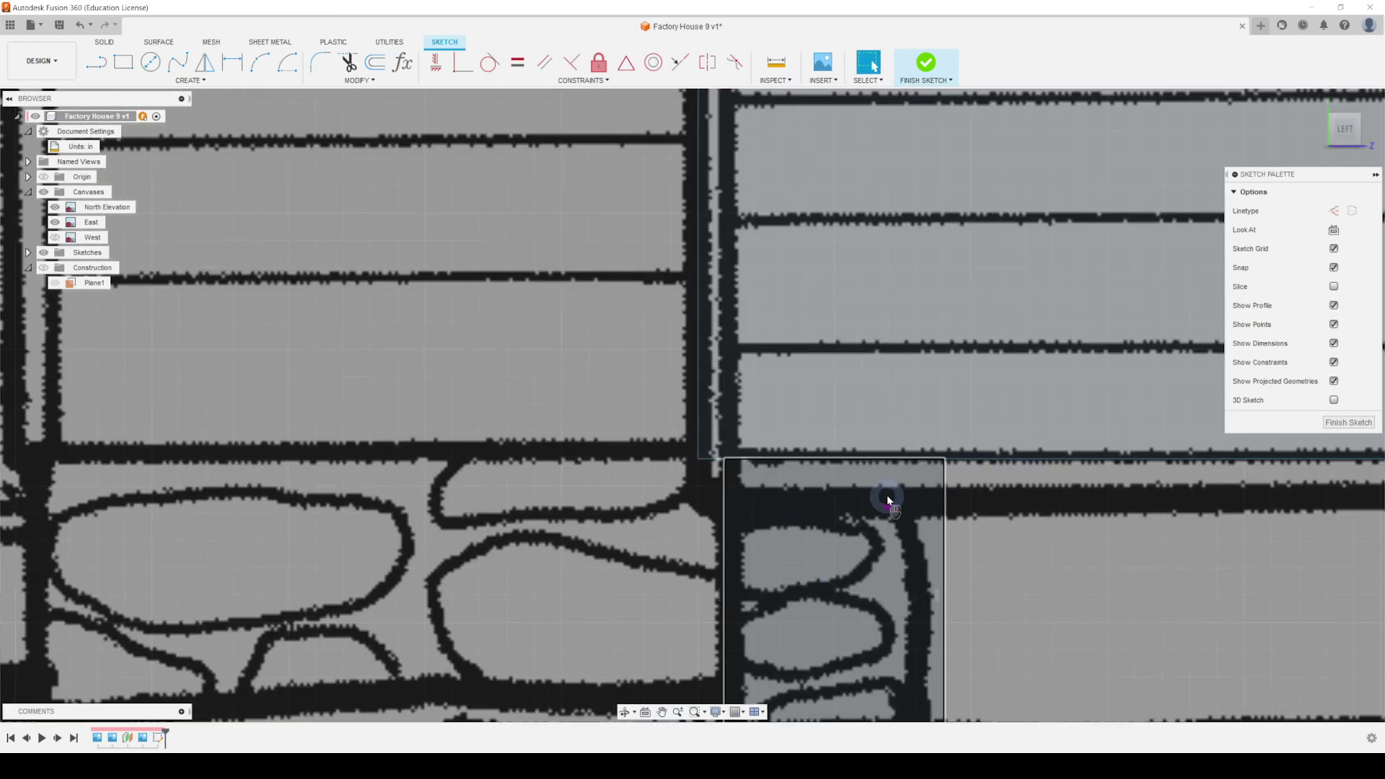
scroll(891, 505, "up", 4)
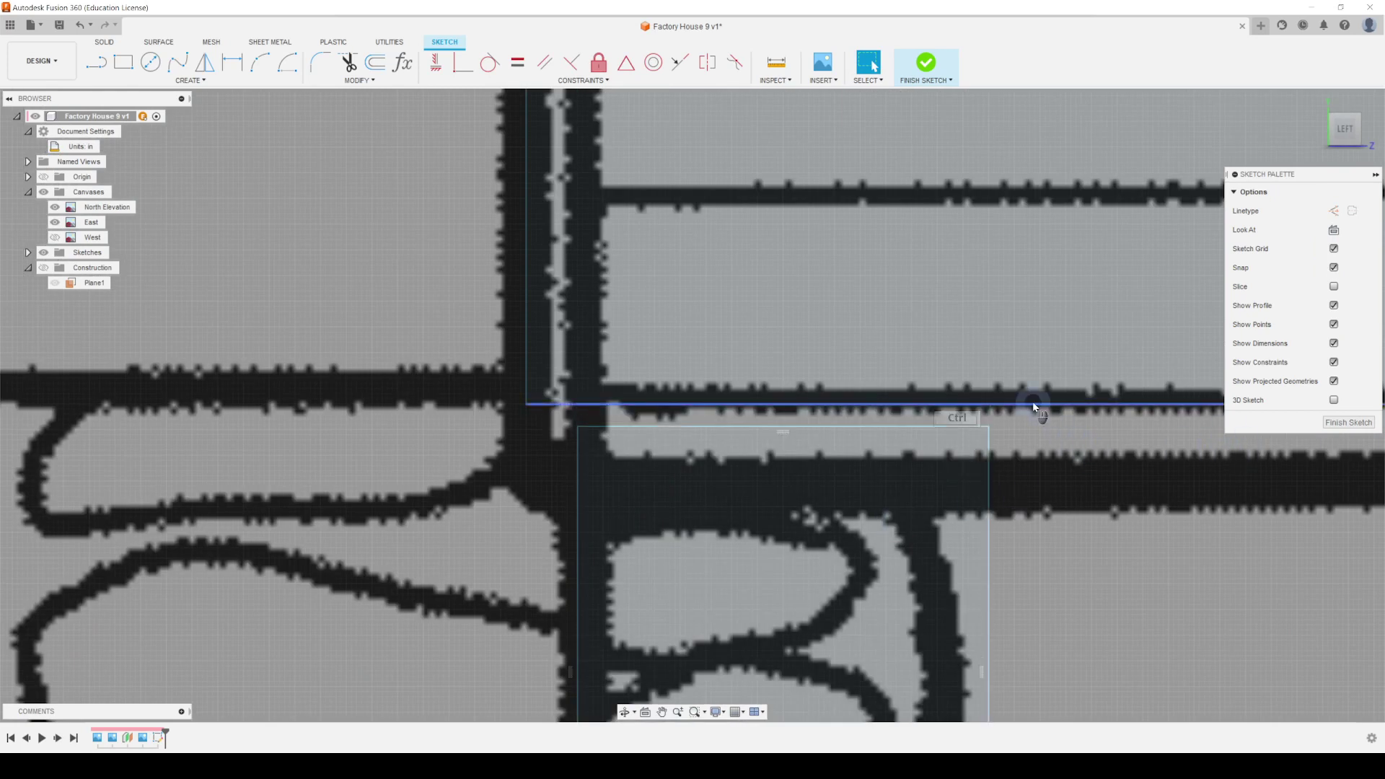
key("ctrl+z")
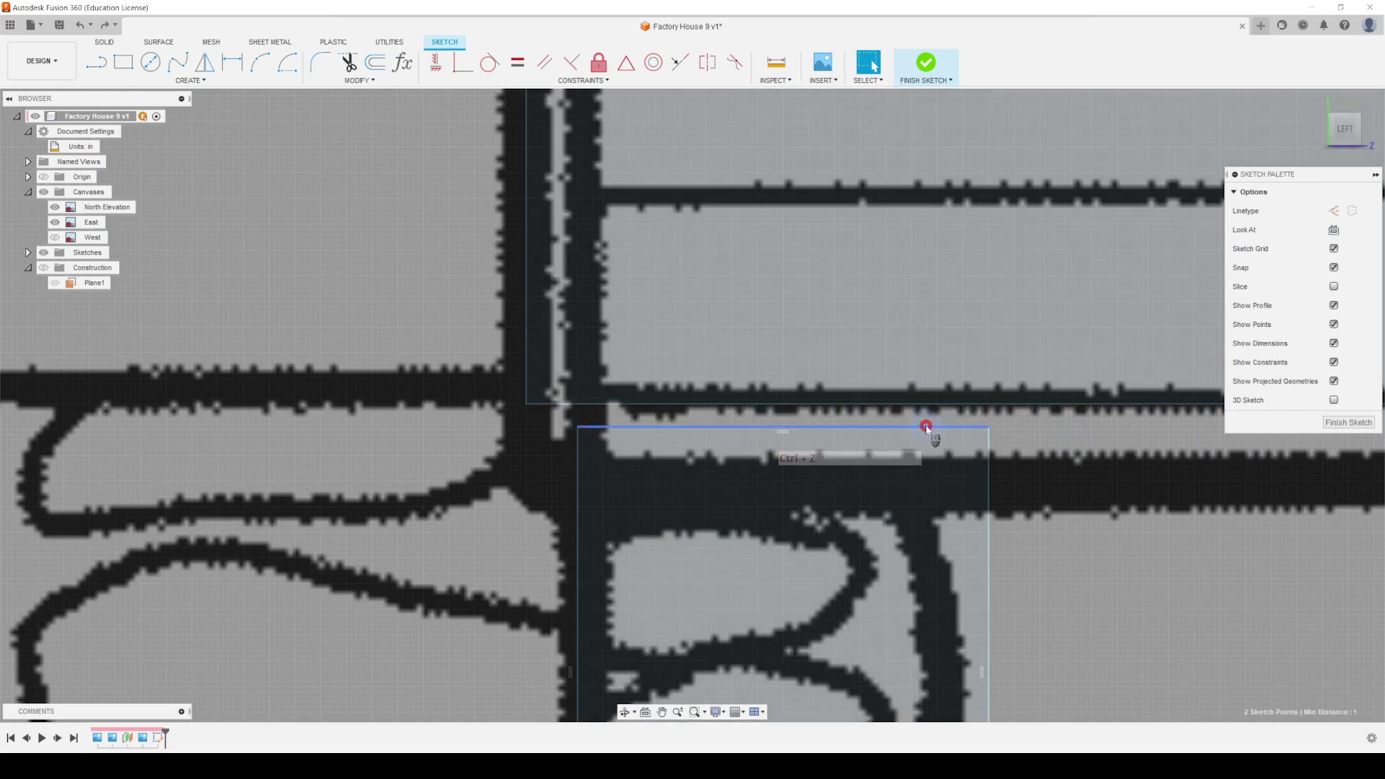
Step: Shift the left pier rectangle's upper-left corner sideways and return it to its original place
left_click(926, 427)
scroll(1090, 457, "down", 3)
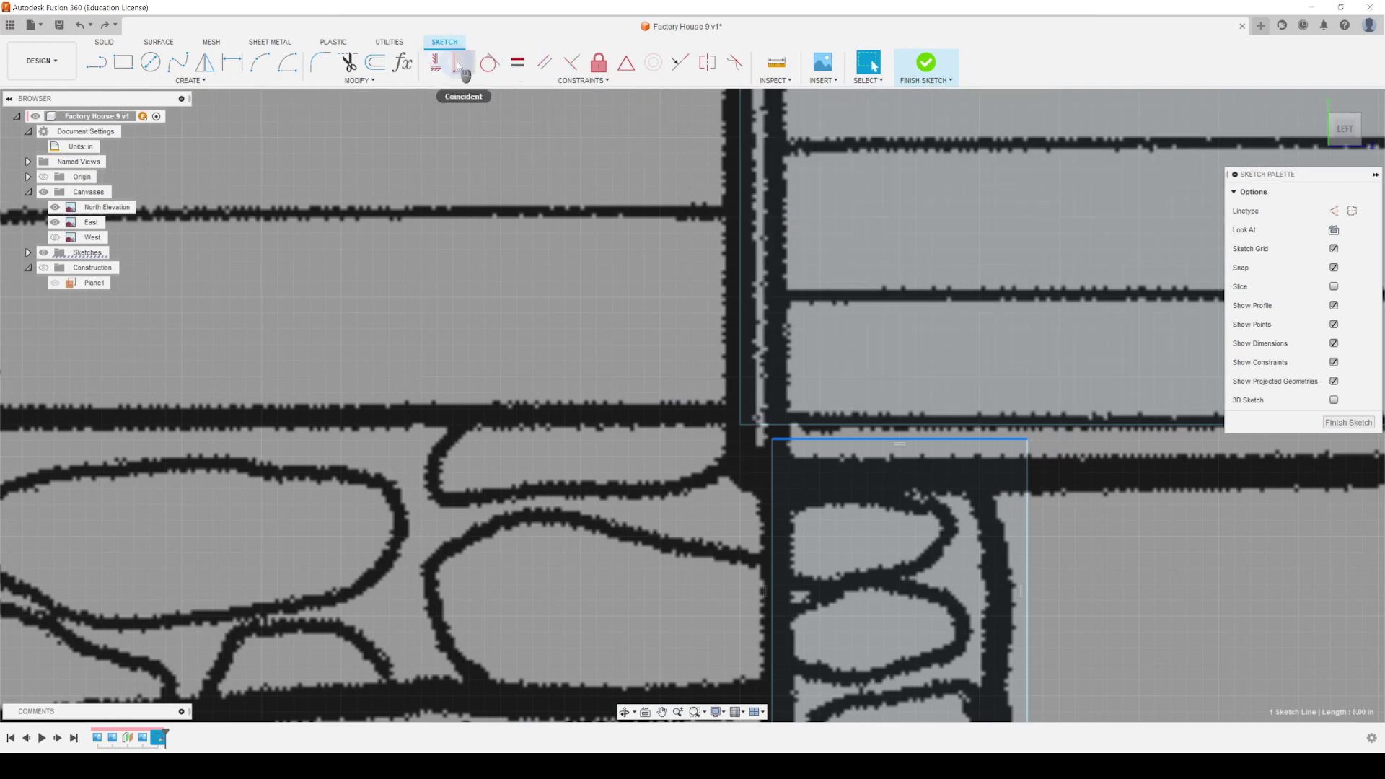
scroll(770, 440, "up", 2)
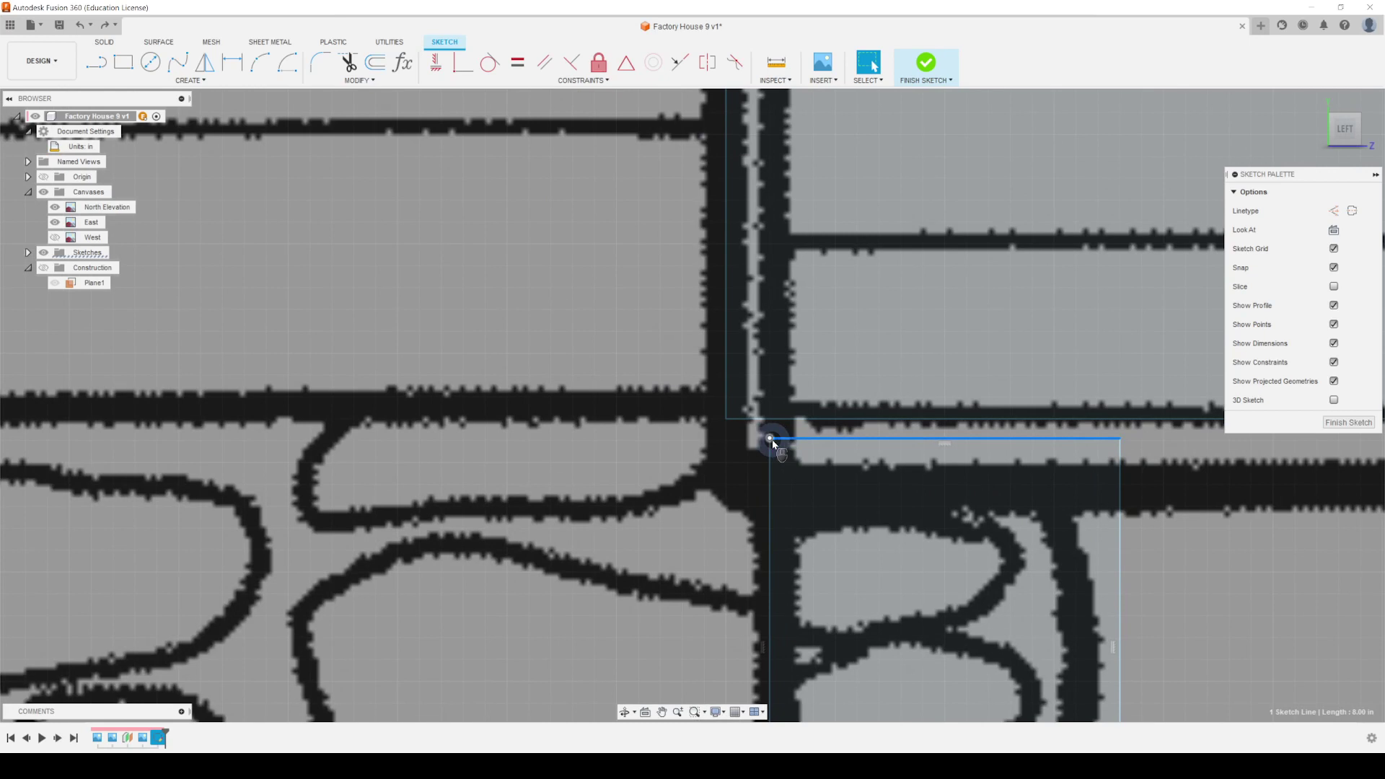
left_click(770, 439)
mouse_move(769, 440)
left_mouse_down()
mouse_move(665, 455)
mouse_move(609, 440)
mouse_move(785, 479)
mouse_move(814, 442)
left_mouse_up()
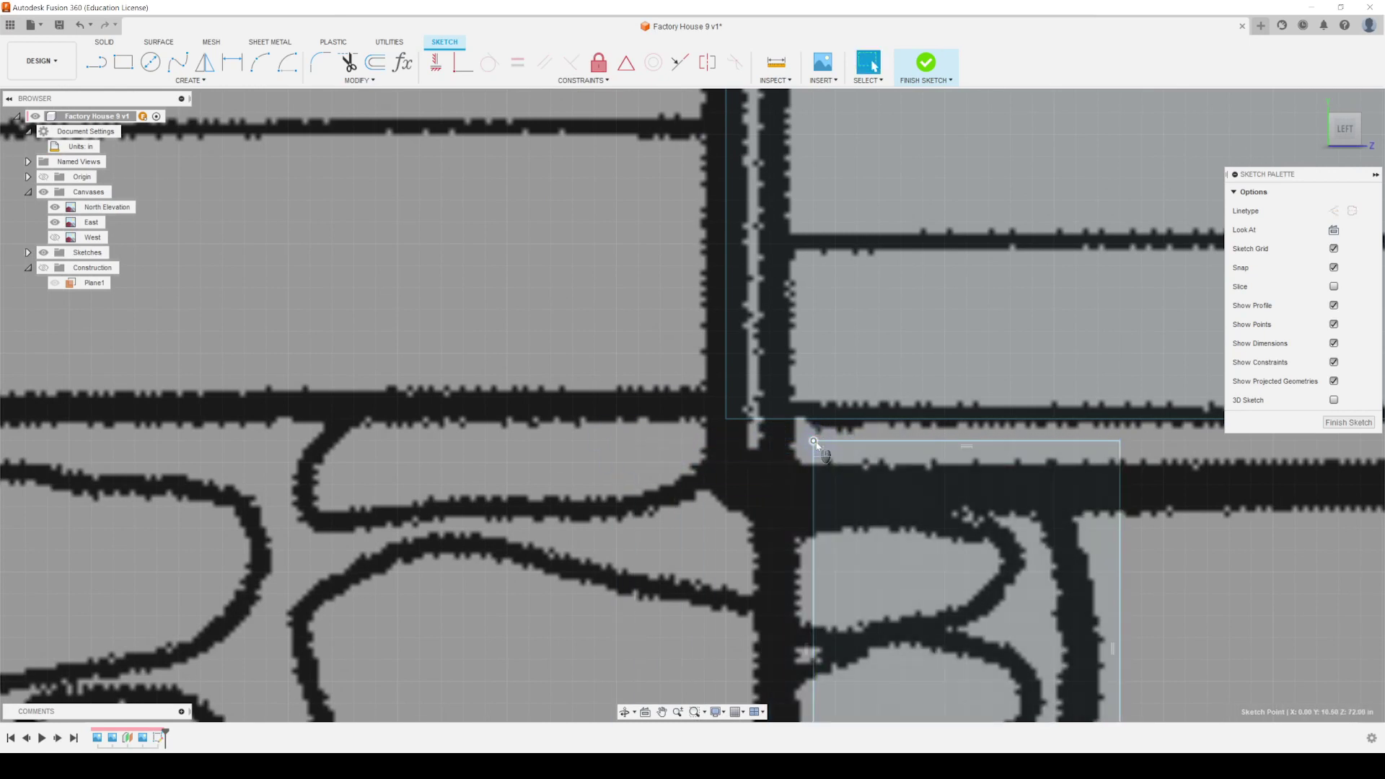
left_click_drag(813, 442, 772, 441)
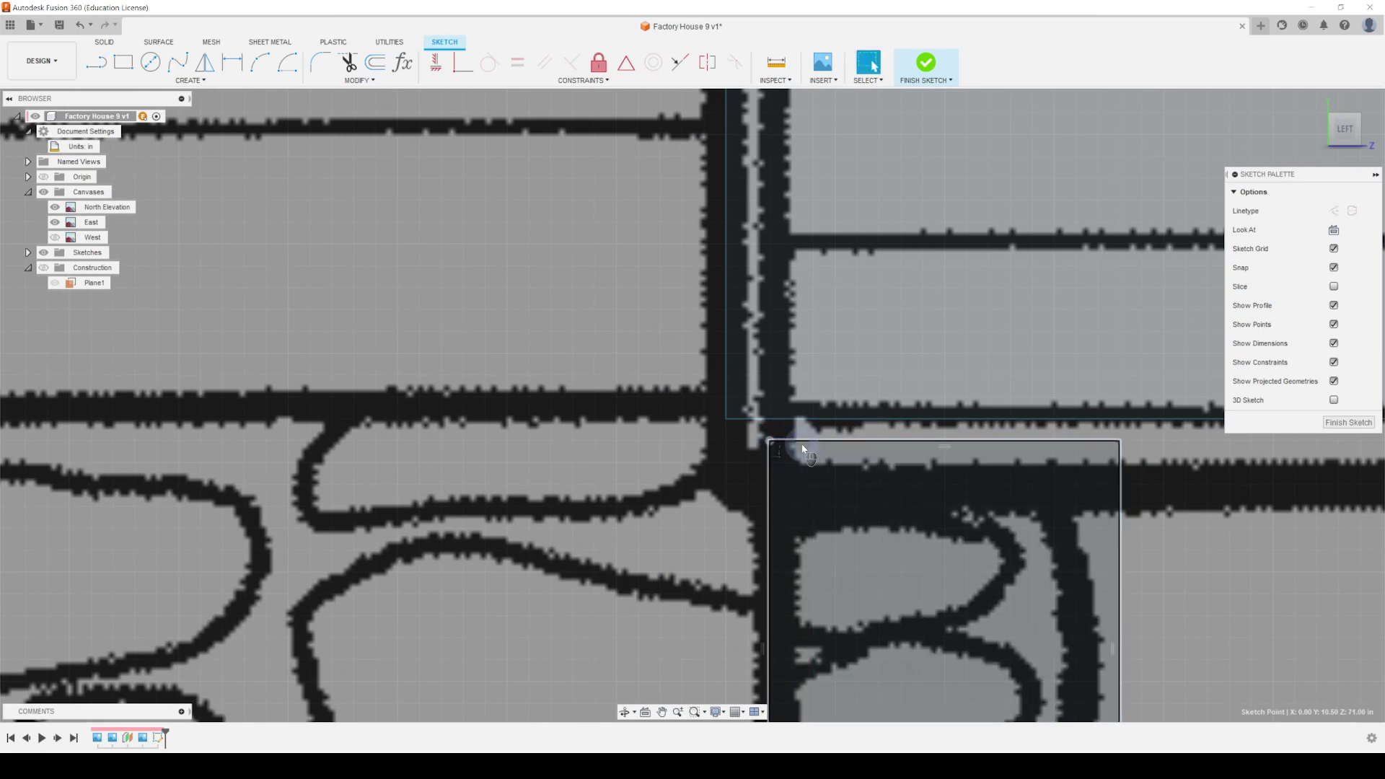
Step: Try a Collinear constraint from the left pier rectangle's top edge to the wall rectangle's lower edge and undo it
left_click(956, 442)
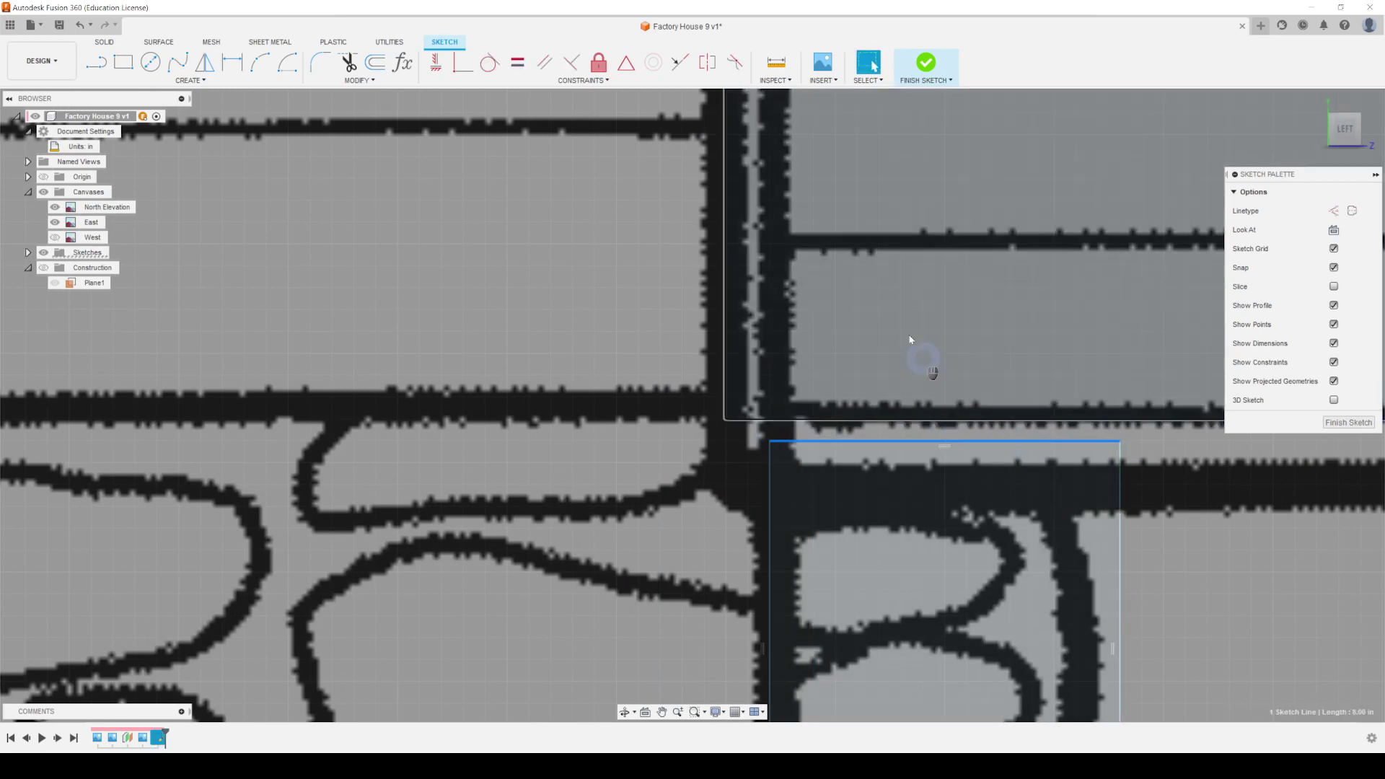
left_click(488, 65)
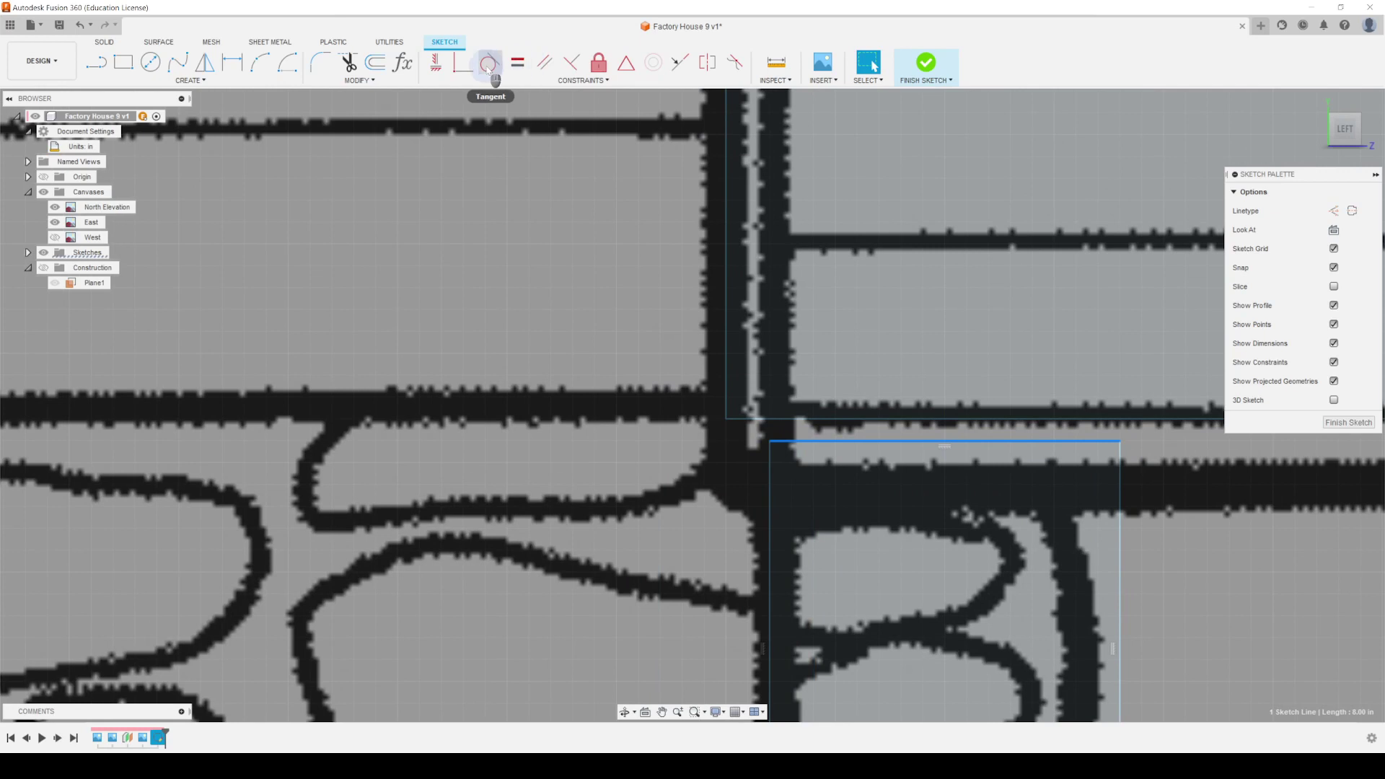
left_click(573, 63)
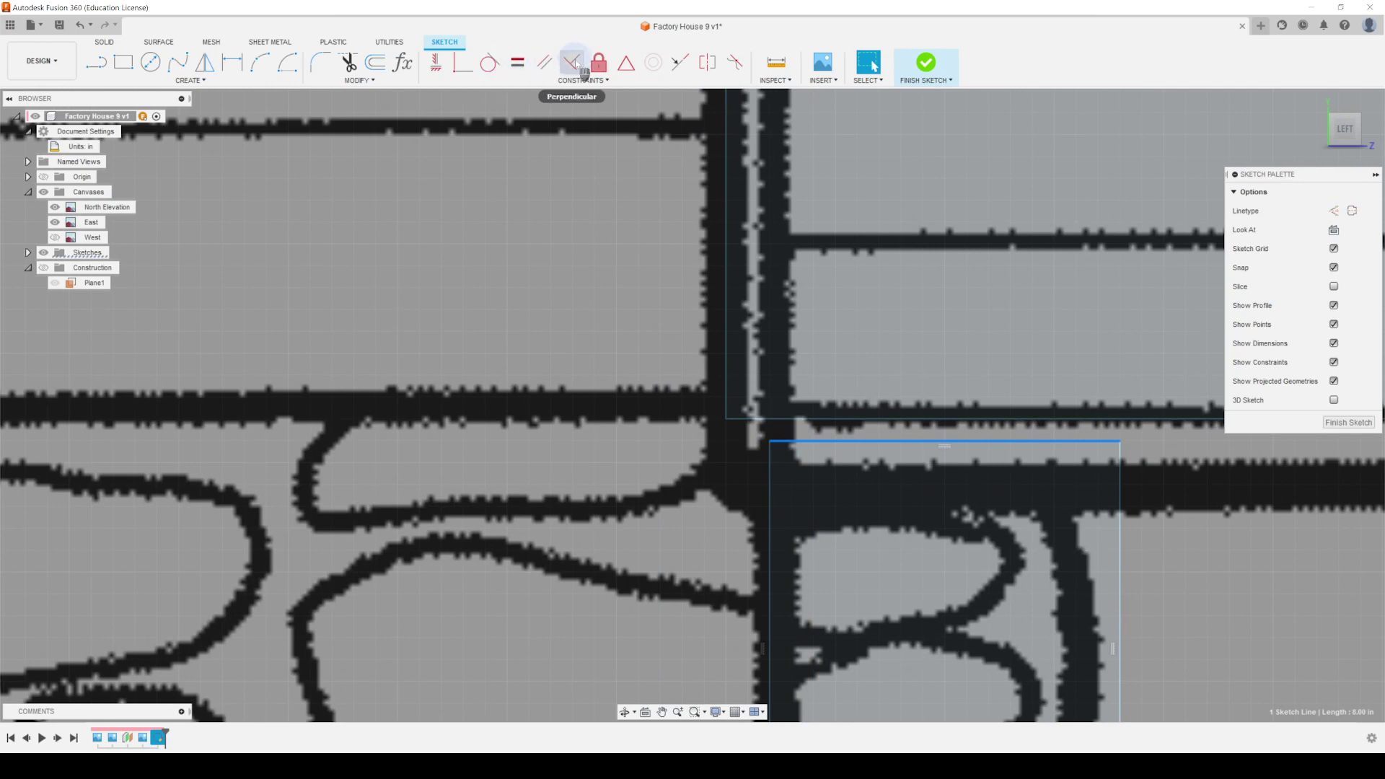
left_click(681, 63)
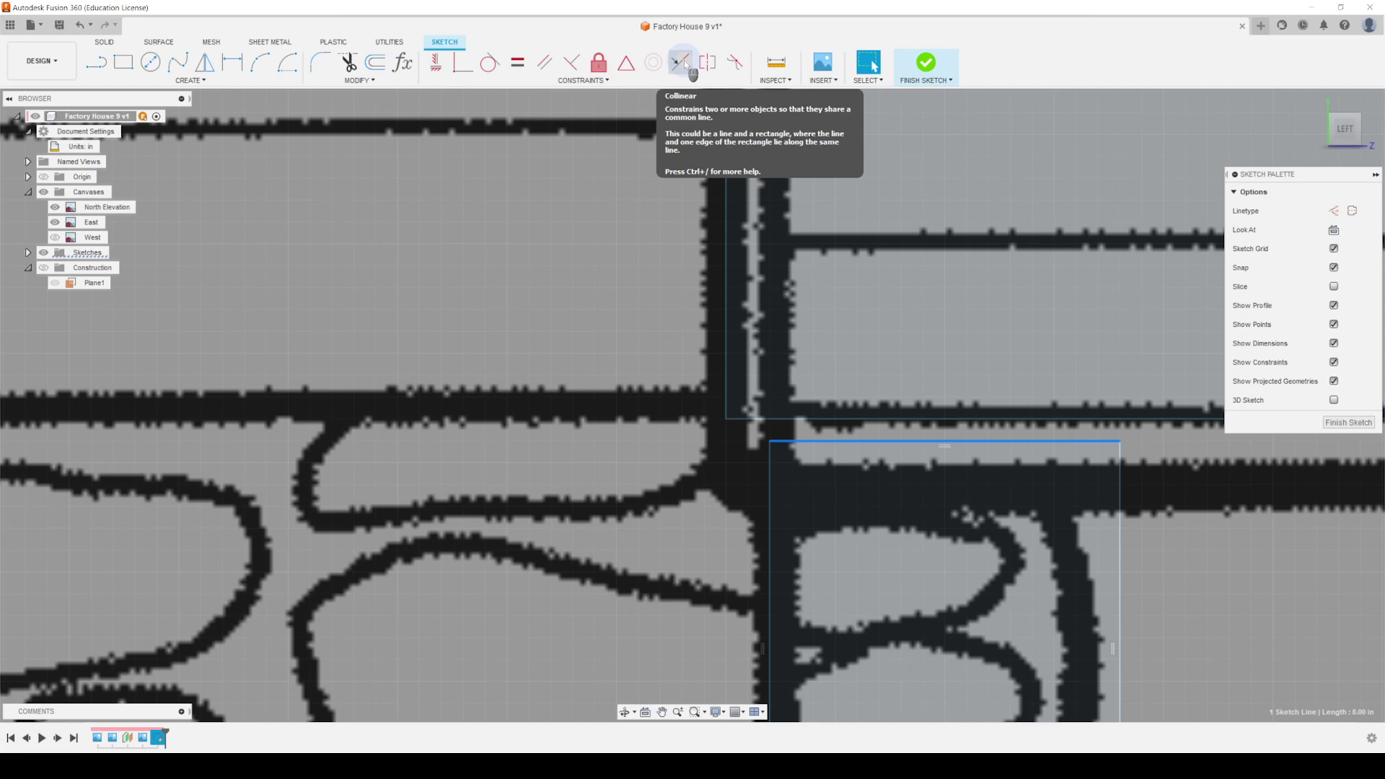
left_click(682, 63)
left_click(871, 423)
left_click(870, 424)
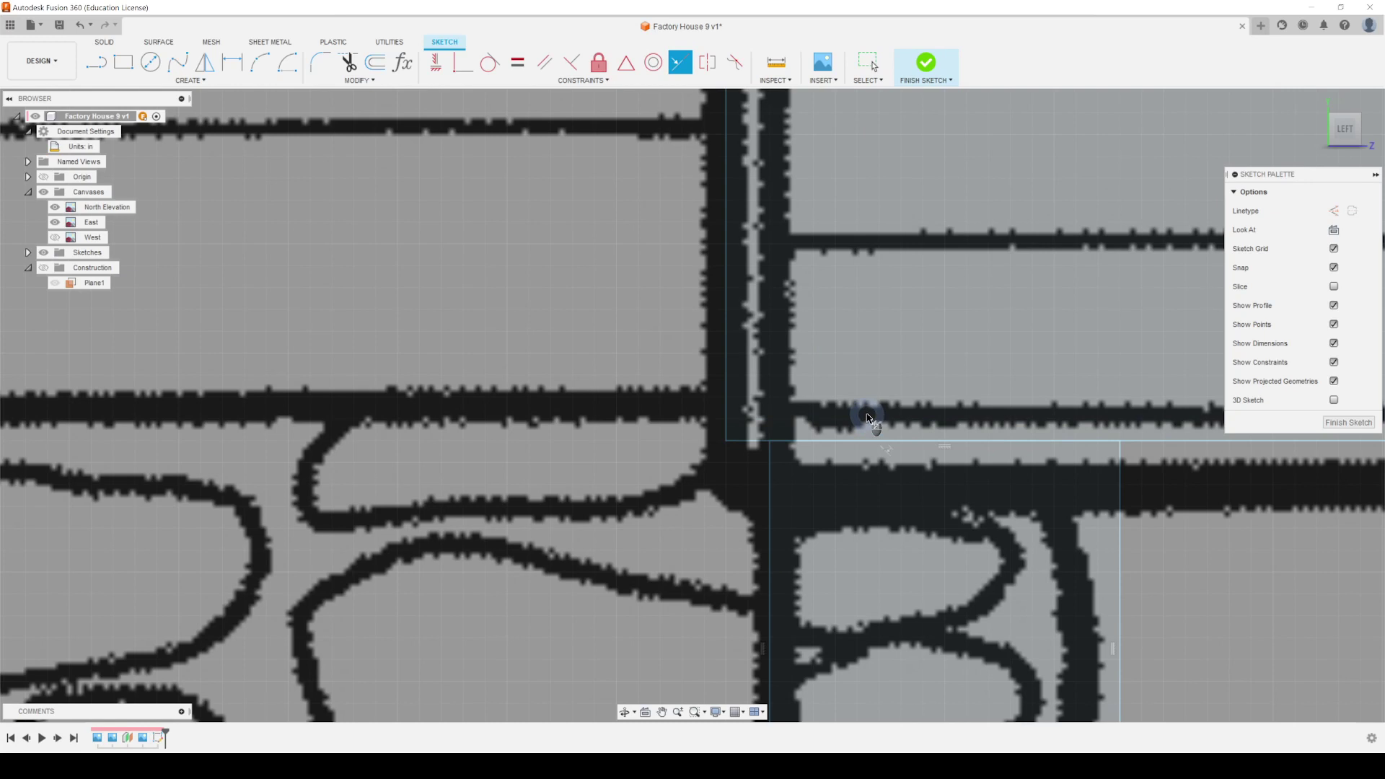
key("ctrl+z")
key("ctrl+z")
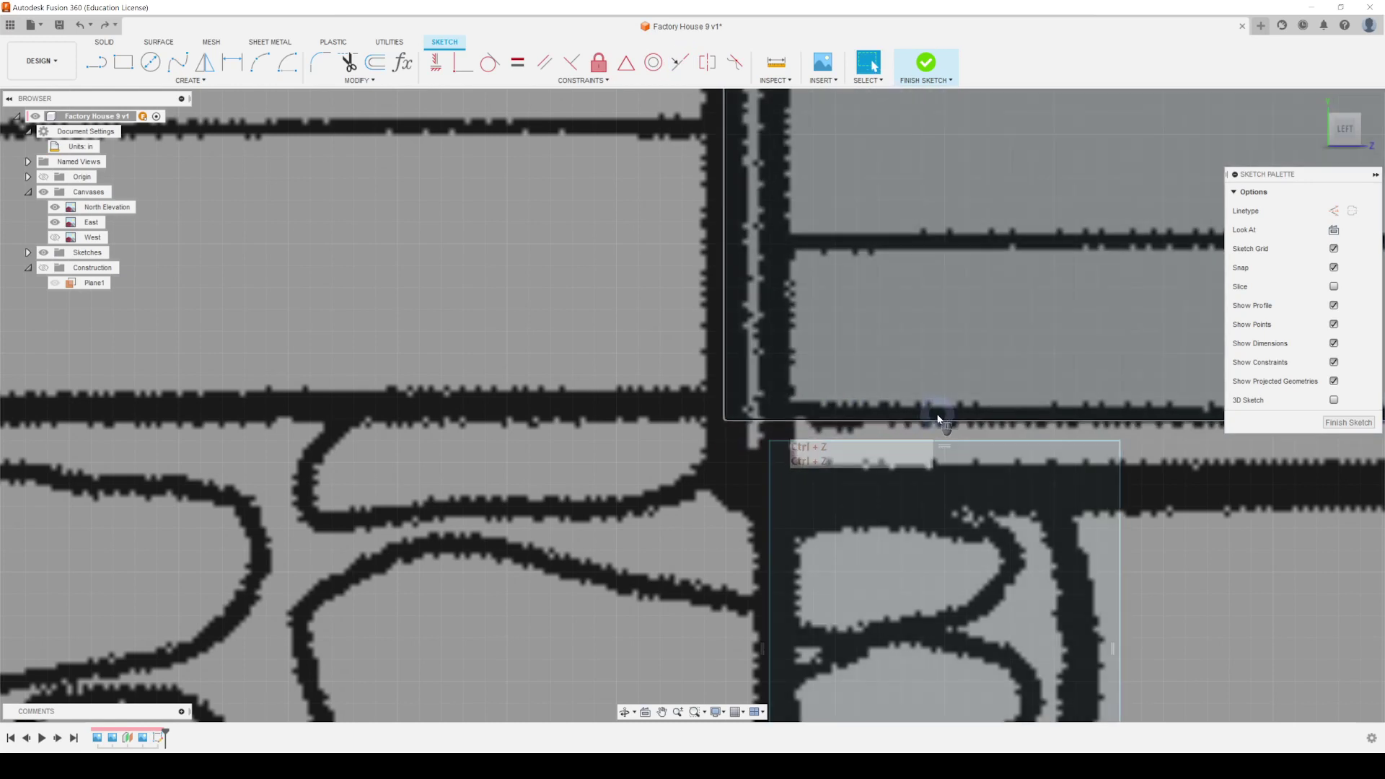
Step: Apply a Collinear constraint with the wall rectangle's lower edge selected first so the left pier's top edge aligns to it
left_click(938, 419)
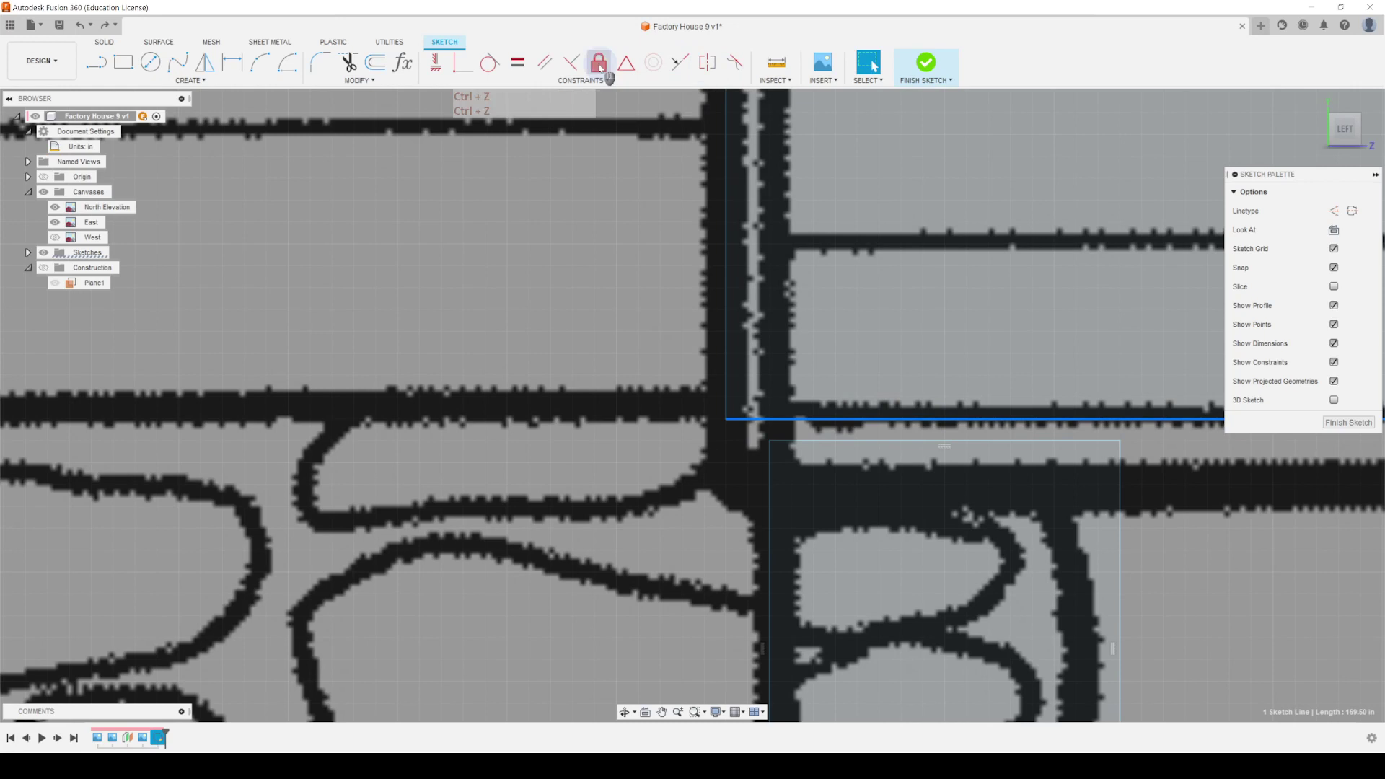
left_click(680, 63)
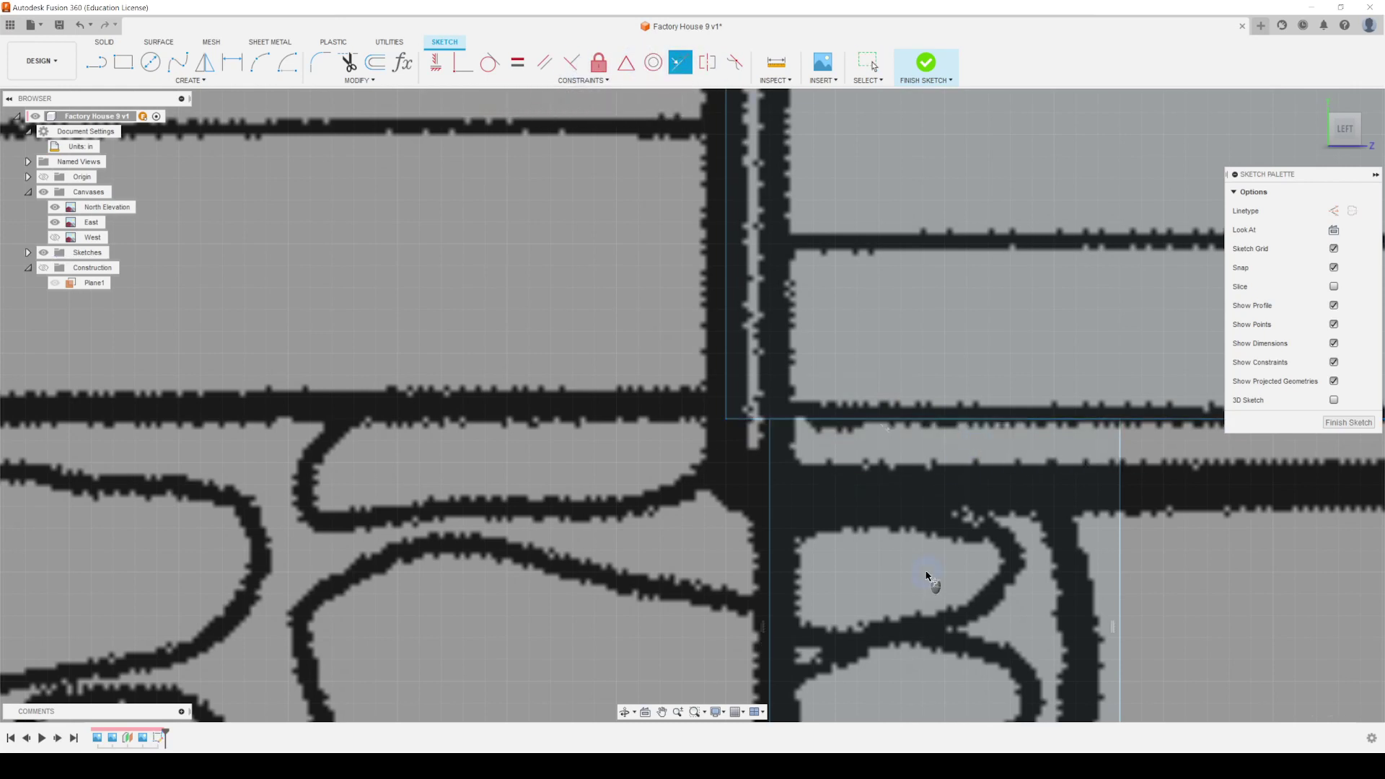
scroll(934, 564, "down", 5)
Step: Draw a closed four-sided outline with slanted sides, about 14 in wide at its top, in the open area beside the east wall
mouse_move(1000, 580)
middle_mouse_down()
mouse_move(541, 570)
mouse_move(938, 653)
middle_mouse_up()
scroll(833, 653, "up", 5)
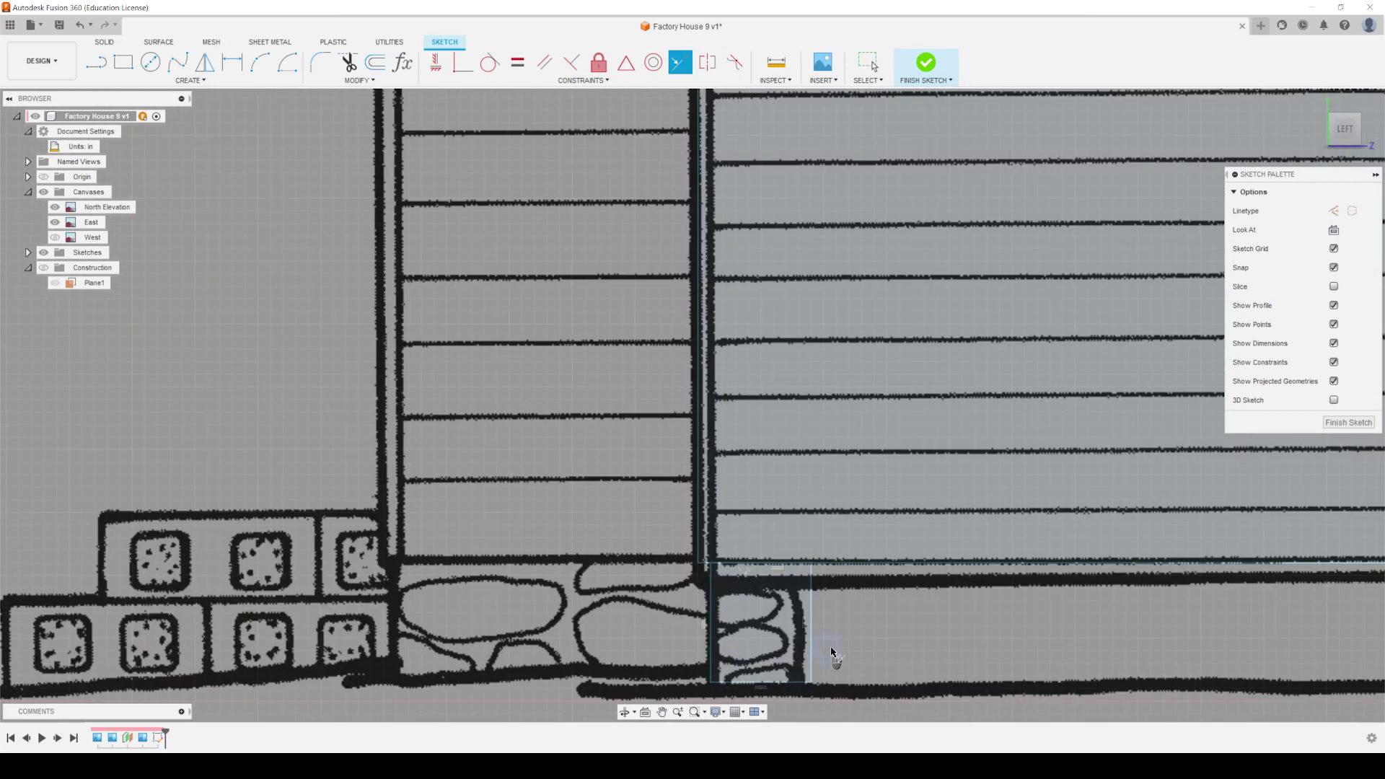
middle_click_drag(833, 653, 858, 573)
left_click(98, 64)
mouse_move(310, 369)
left_mouse_down()
mouse_move(504, 231)
mouse_move(371, 201)
mouse_move(321, 166)
left_mouse_up()
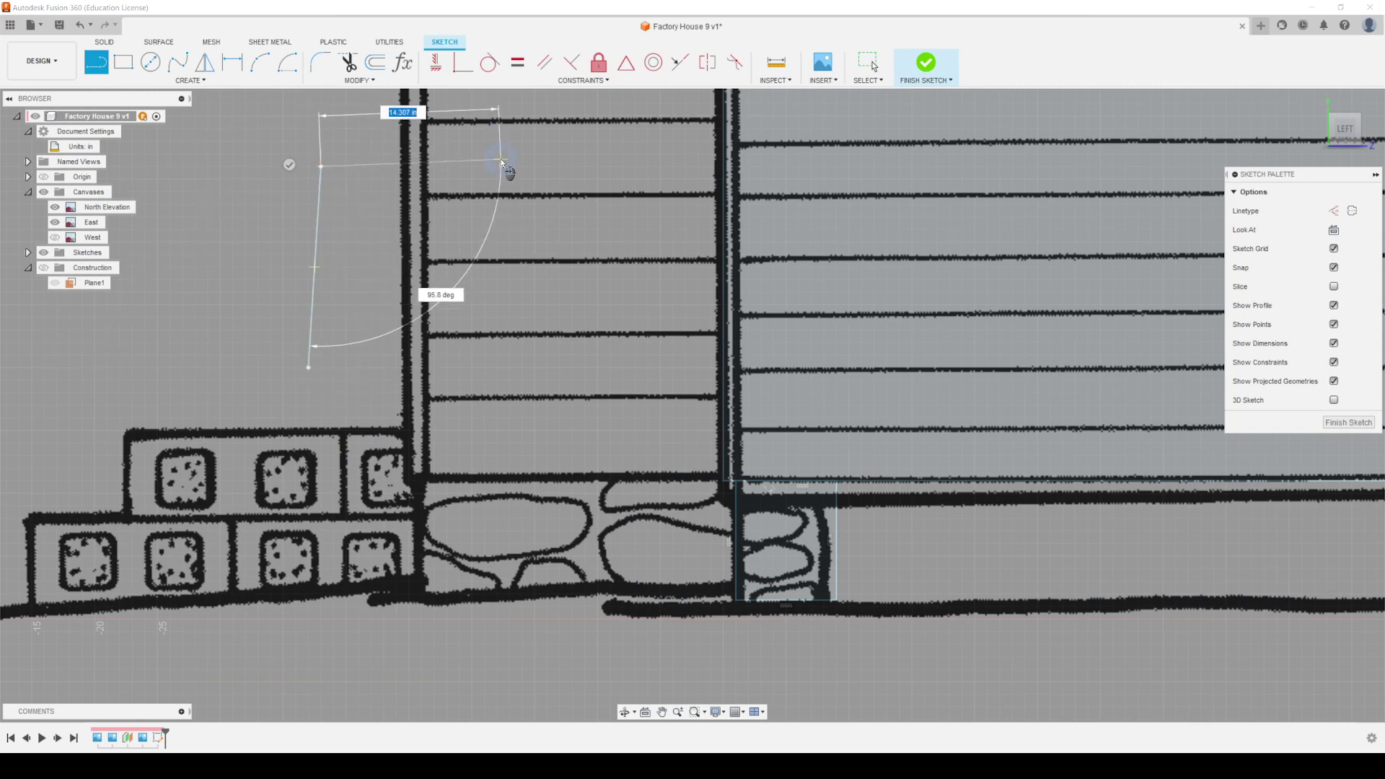
left_click(500, 167)
left_click_drag(498, 166, 310, 371)
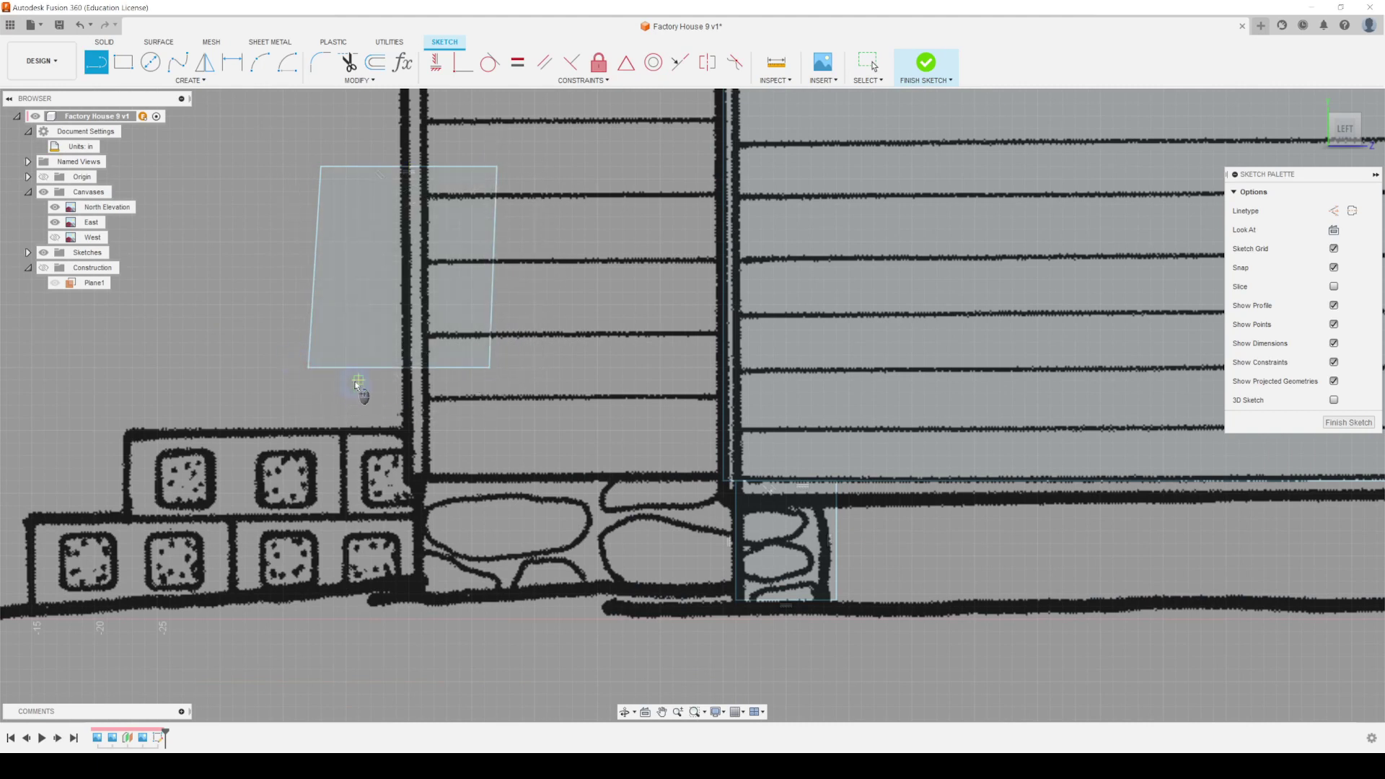
Step: Constrain the slanted left side of the four-sided outline to vertical
scroll(360, 389, "up", 5)
middle_click_drag(420, 320, 600, 552)
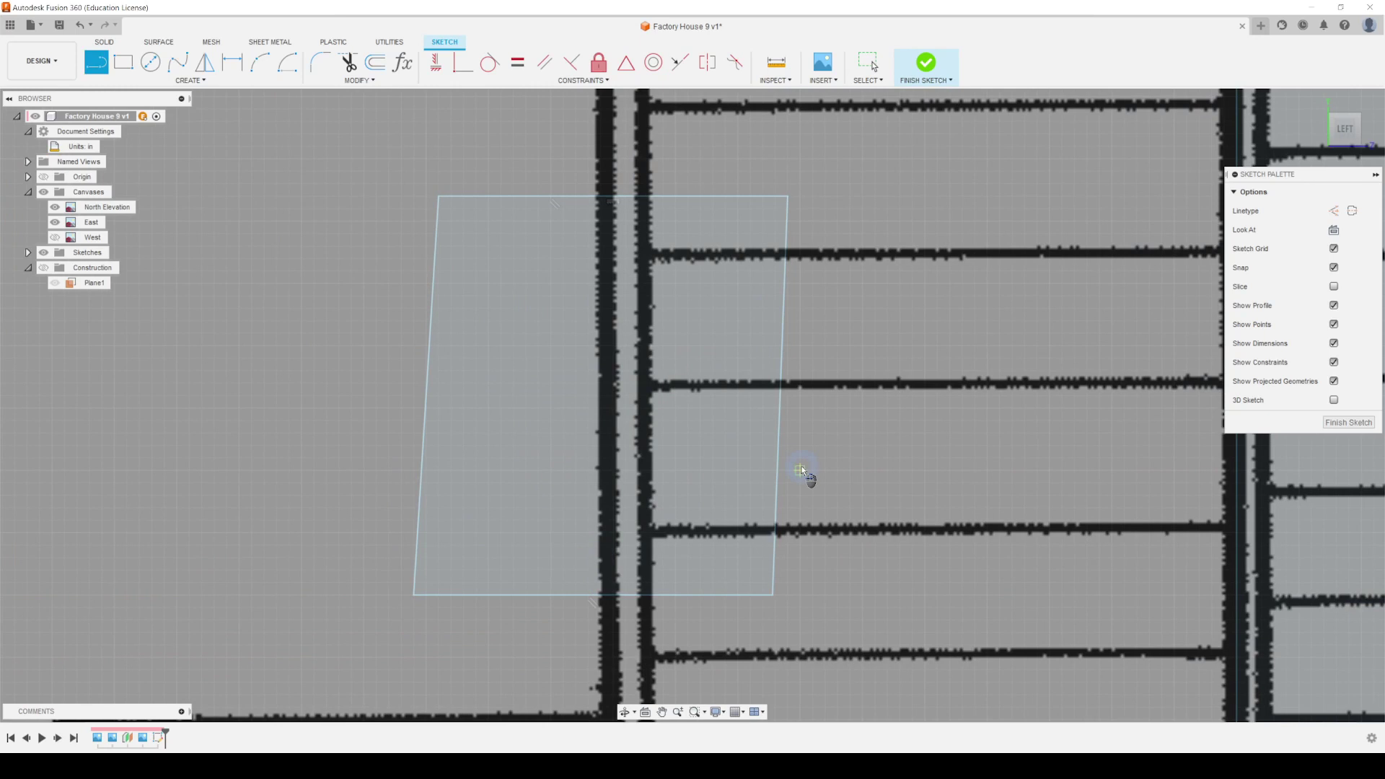
left_click(868, 62)
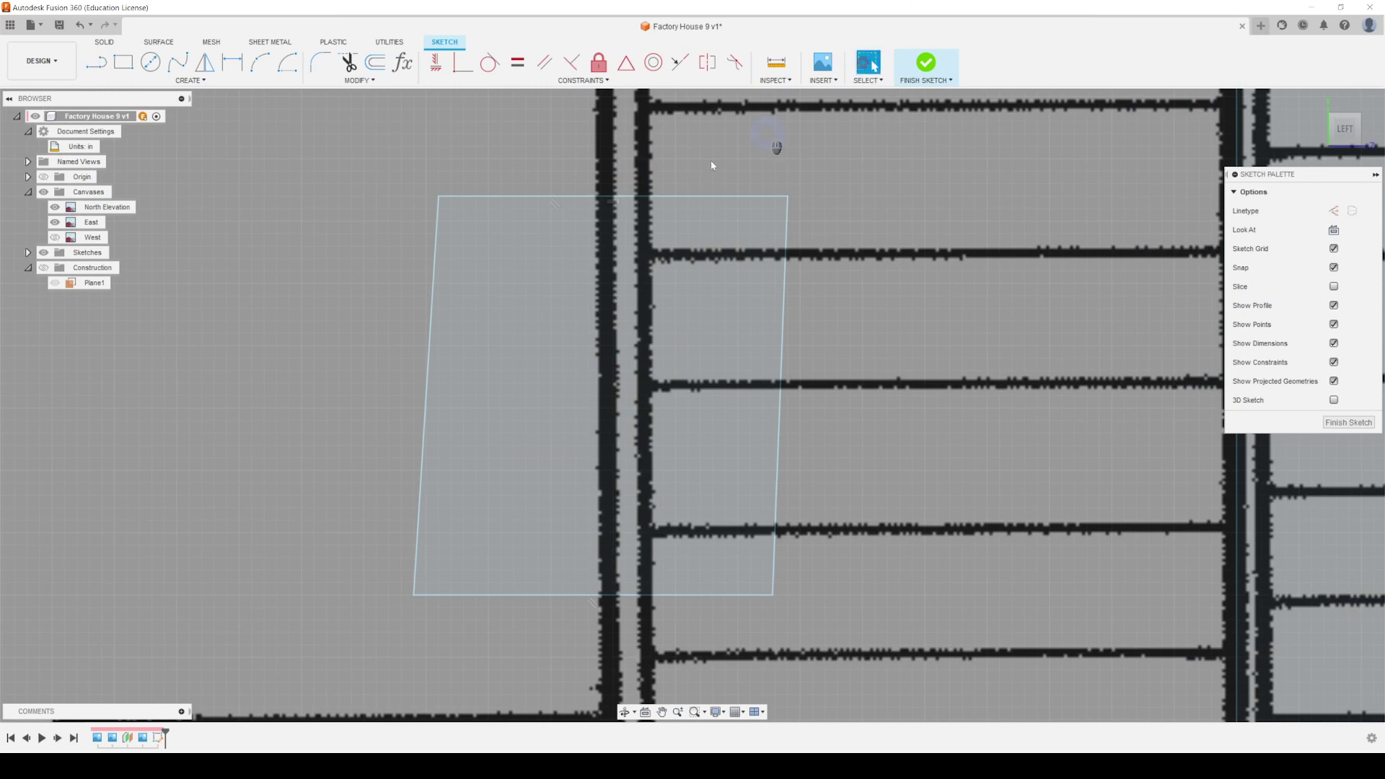
left_click(616, 208)
left_click(432, 302)
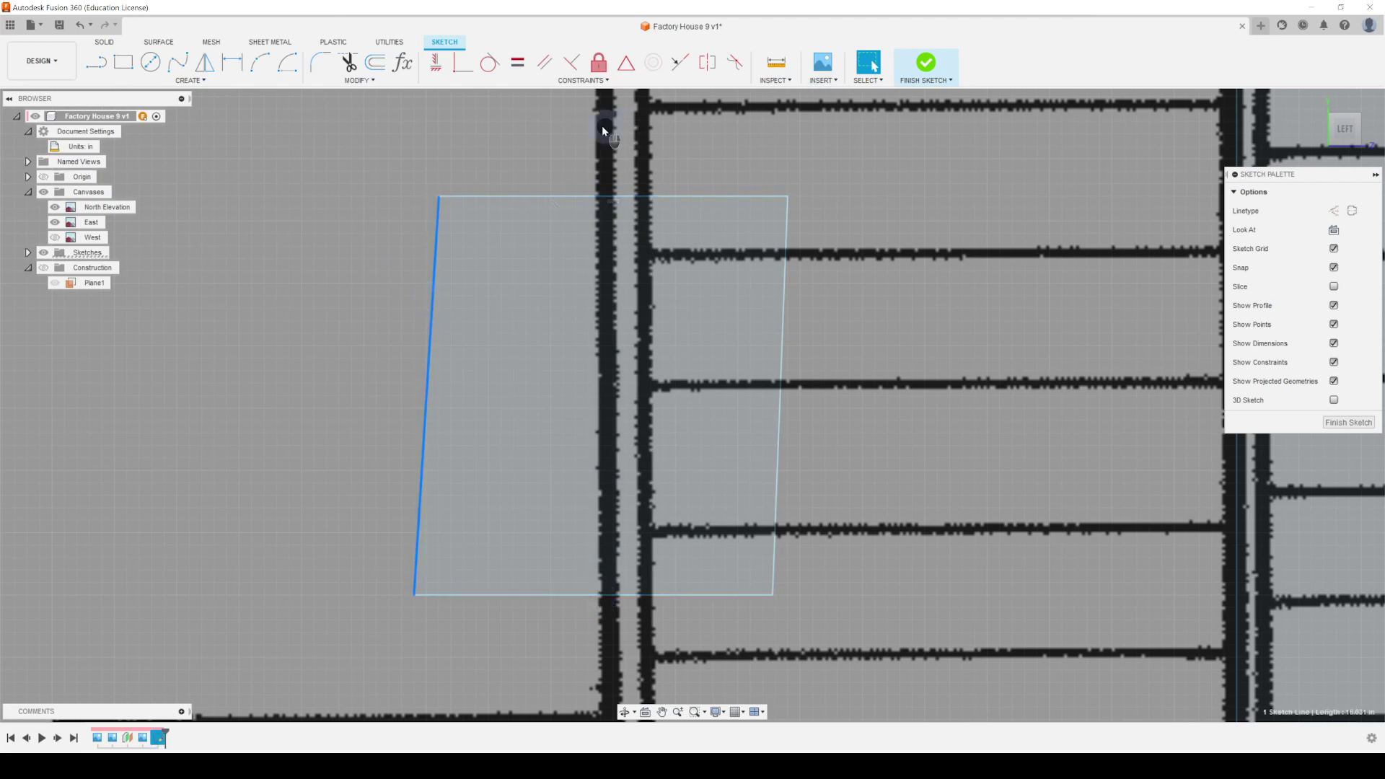
left_click(436, 64)
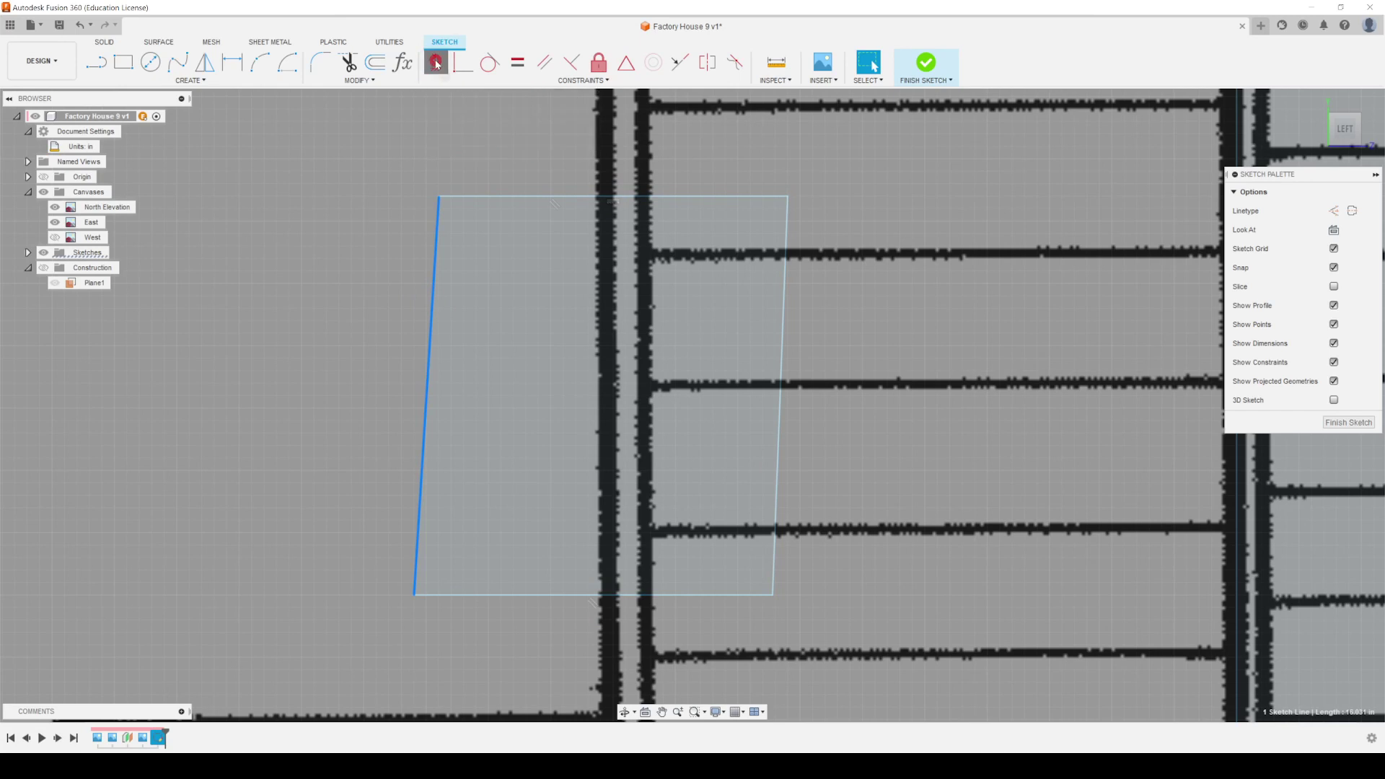
Step: Try a vertical constraint on the outline's slanted right side and undo it
left_click(781, 364)
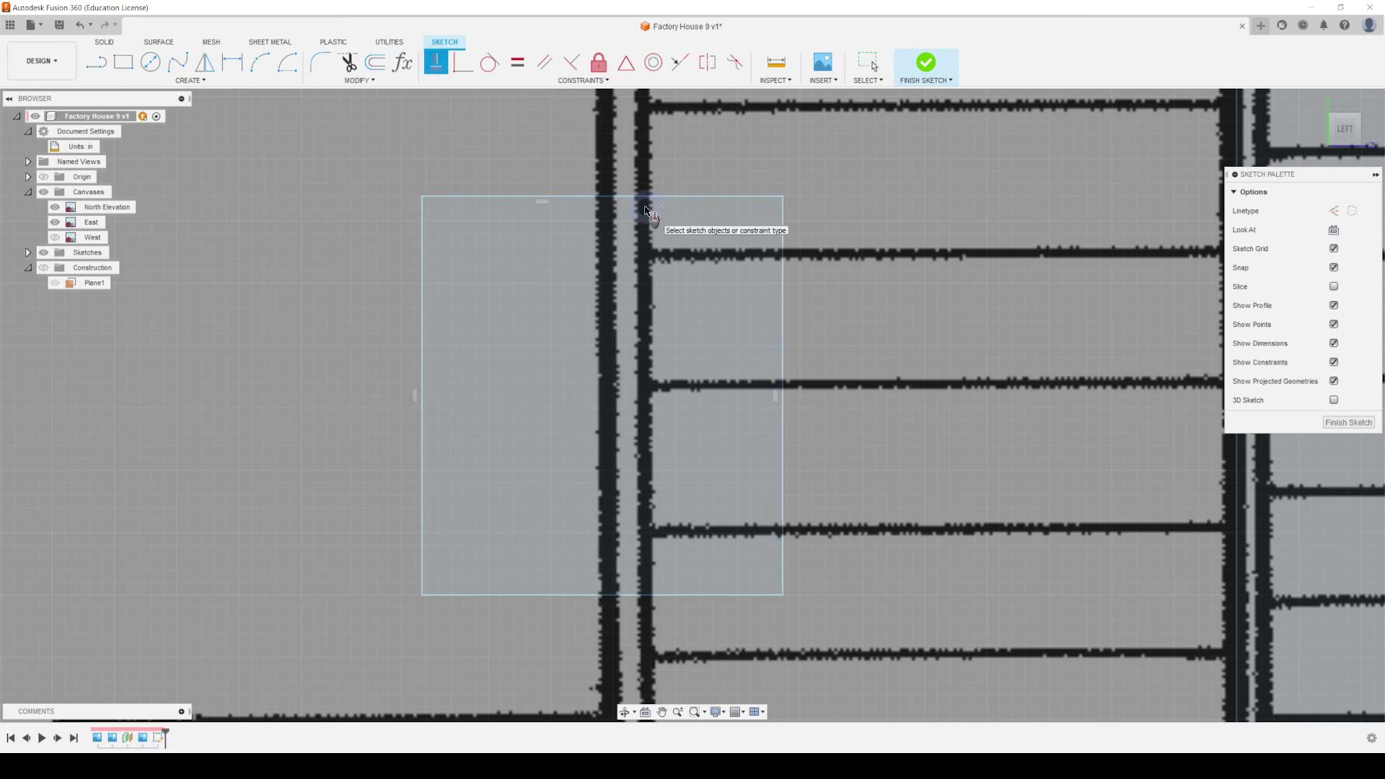
key("ctrl+z")
key("ctrl+z")
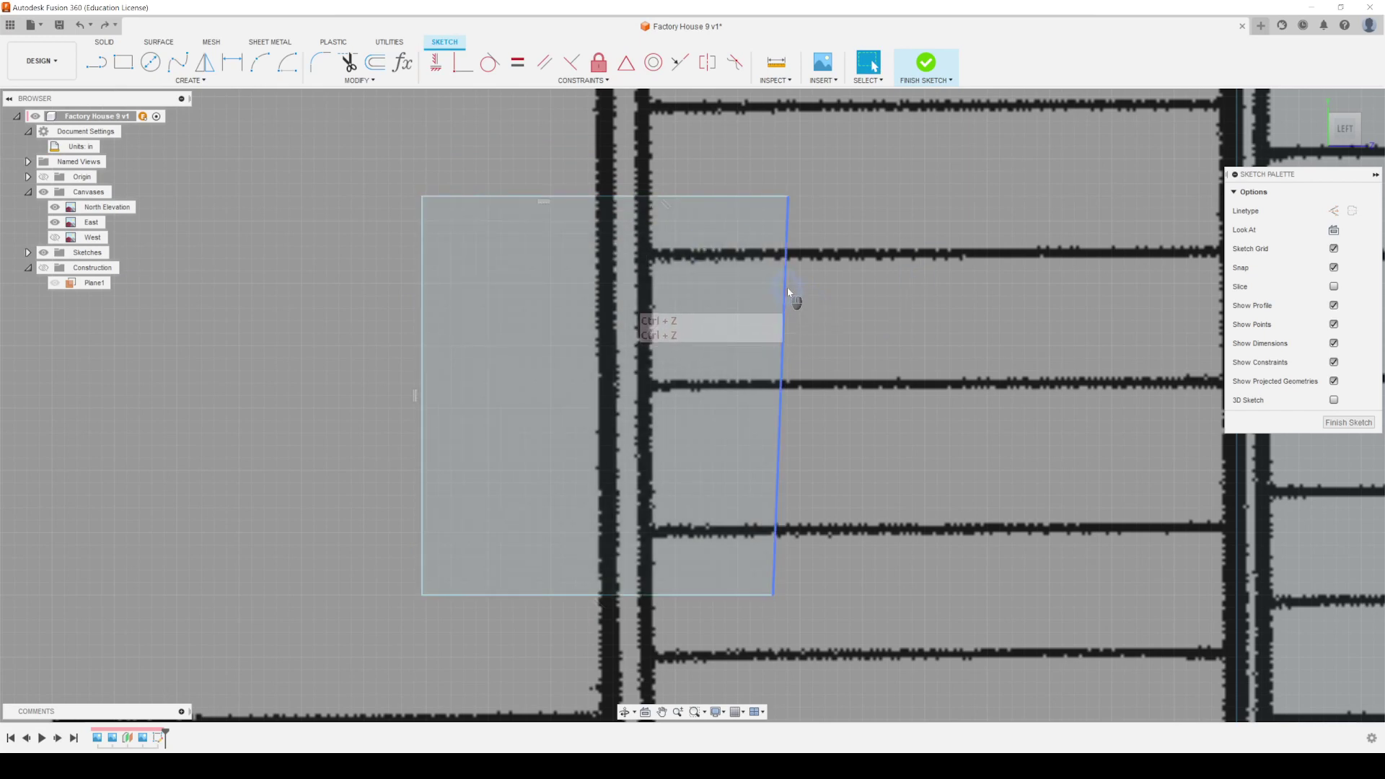
Step: Apply a Parallel constraint between the outline's slanted right side and its vertical left side
left_click(787, 289)
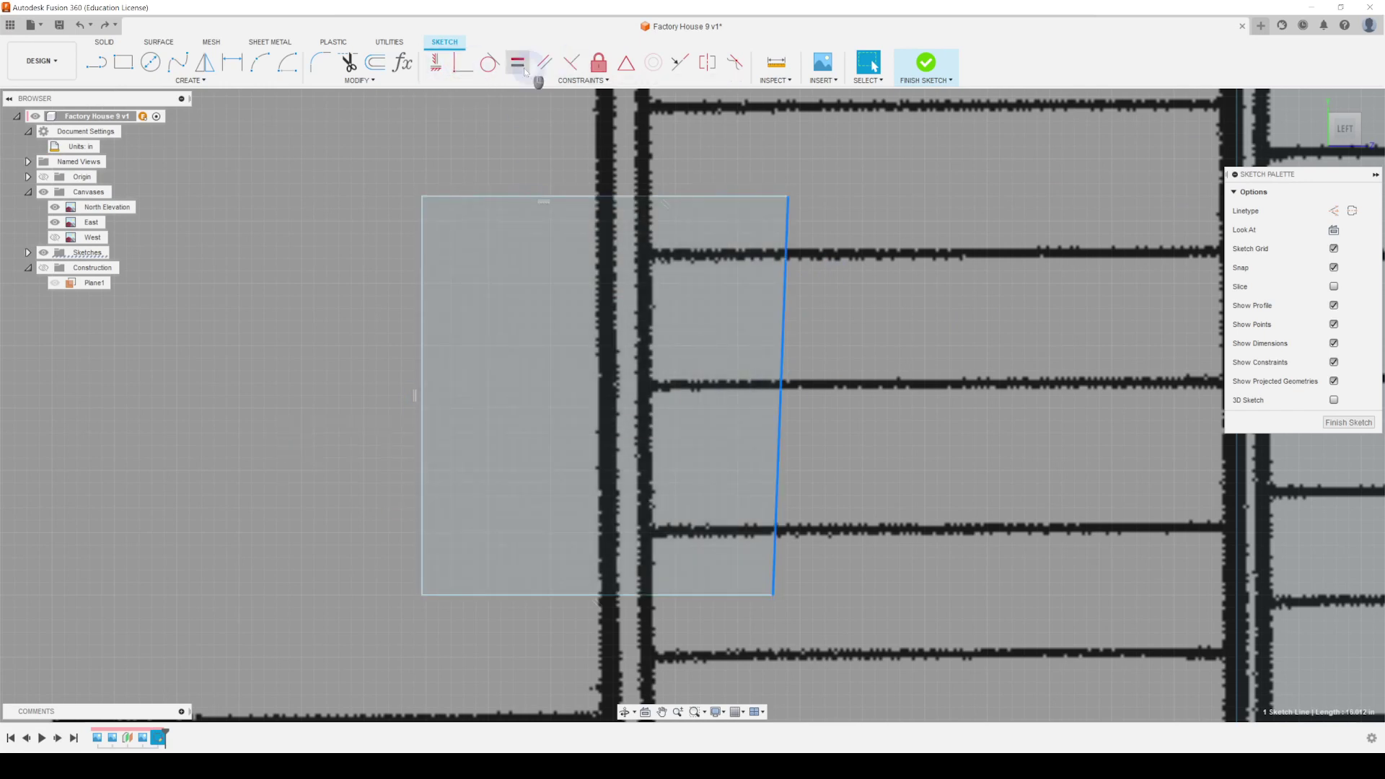
left_click(544, 62)
left_click(423, 333)
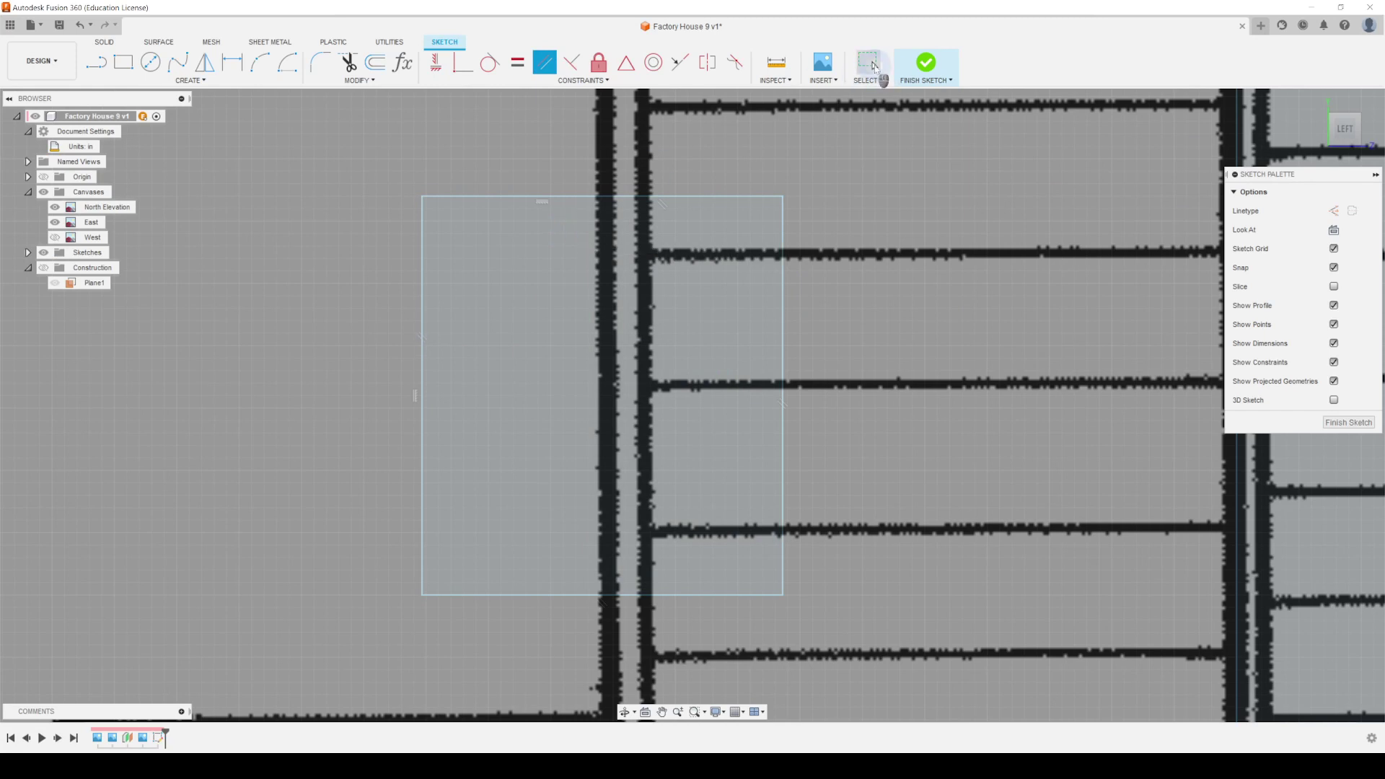
Step: Delete the closed four-sided practice outline beside the east wall
left_click(873, 65)
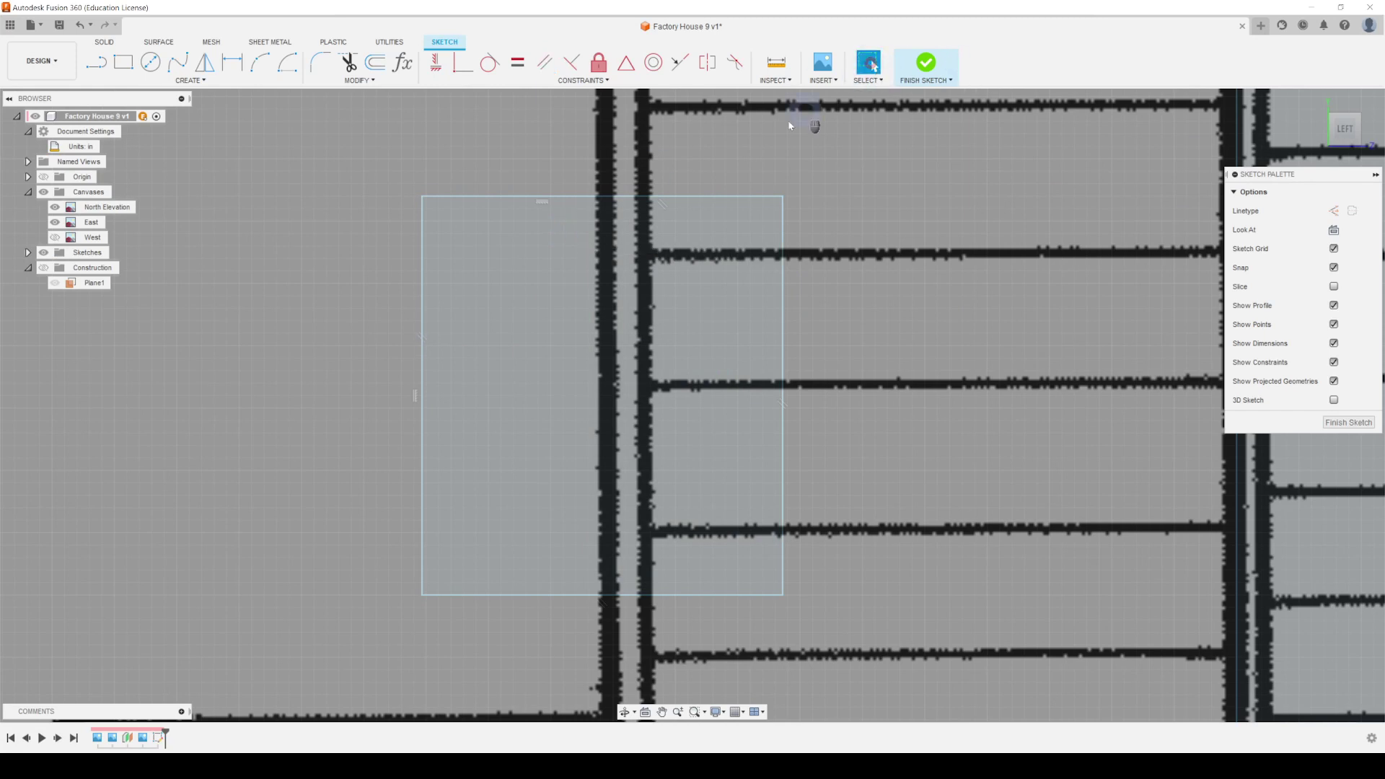
double_click(684, 196)
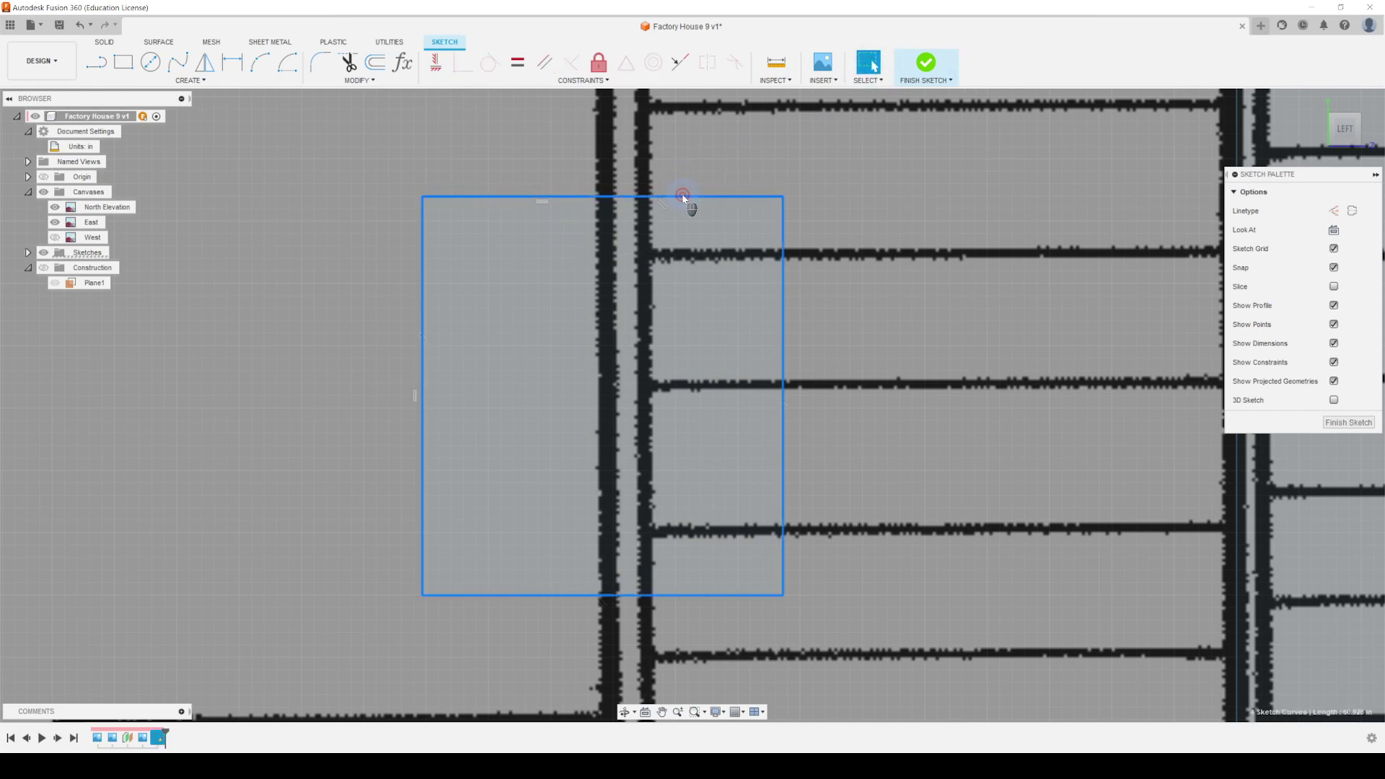
key("Delete")
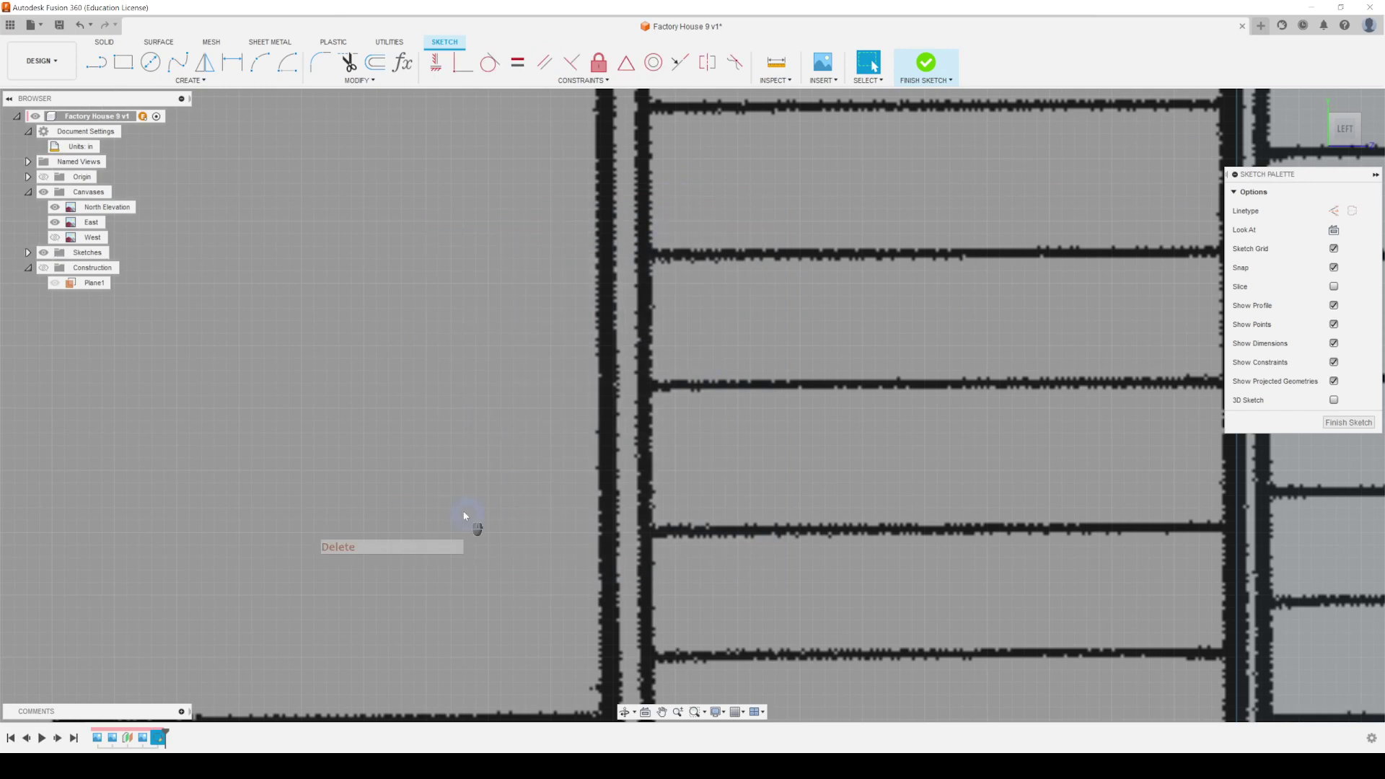
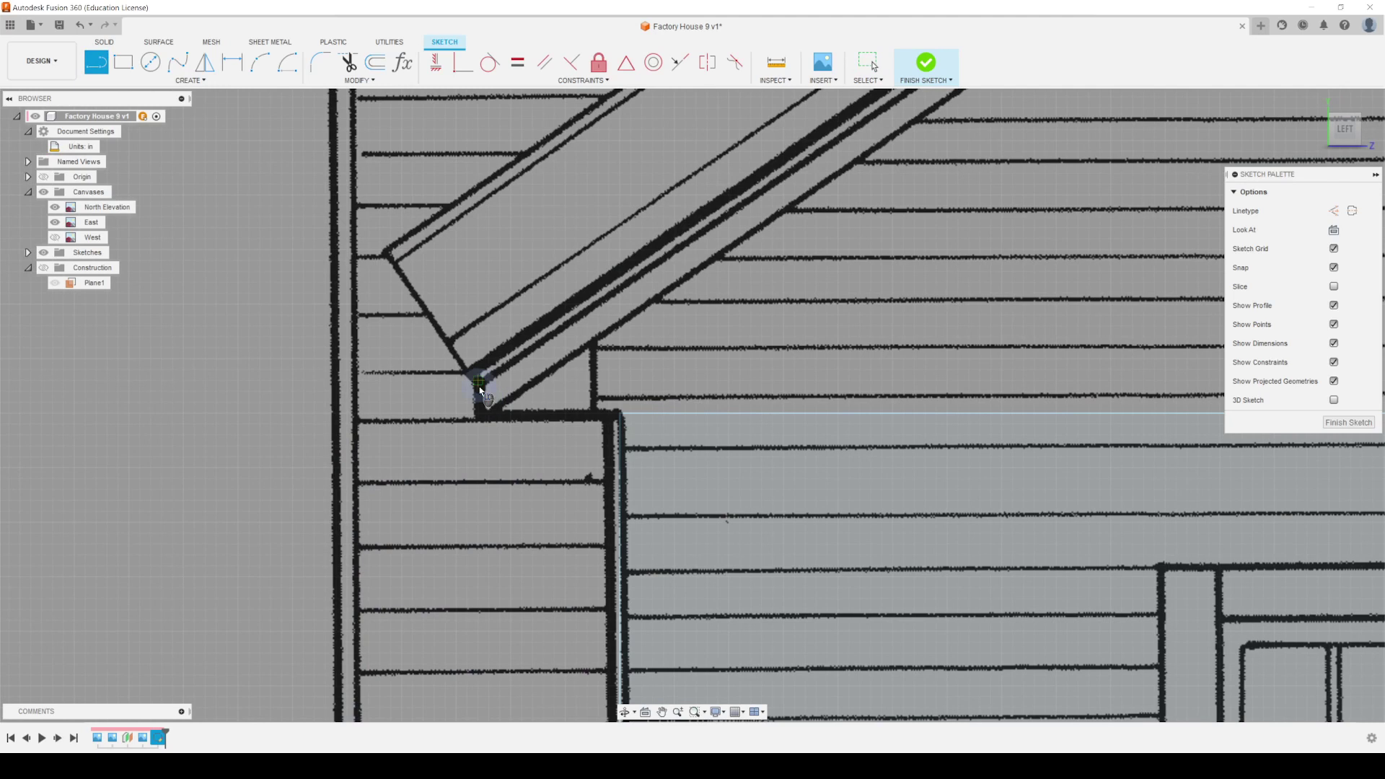
Step: Sketch a horizontal eave line 12 in long outward from the east wall's upper left corner to the roof edge
scroll(730, 338, "down", 6)
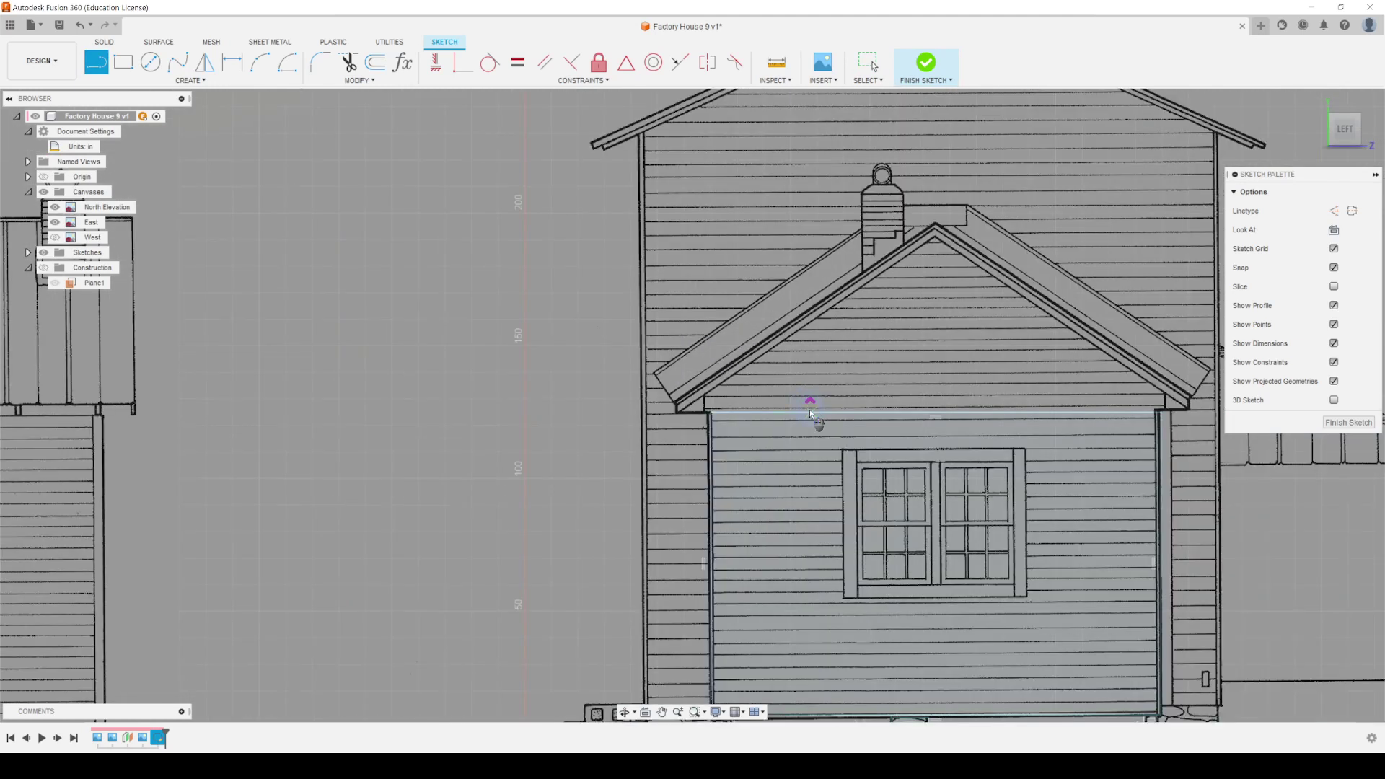
middle_click_drag(1068, 424, 983, 426, "shift")
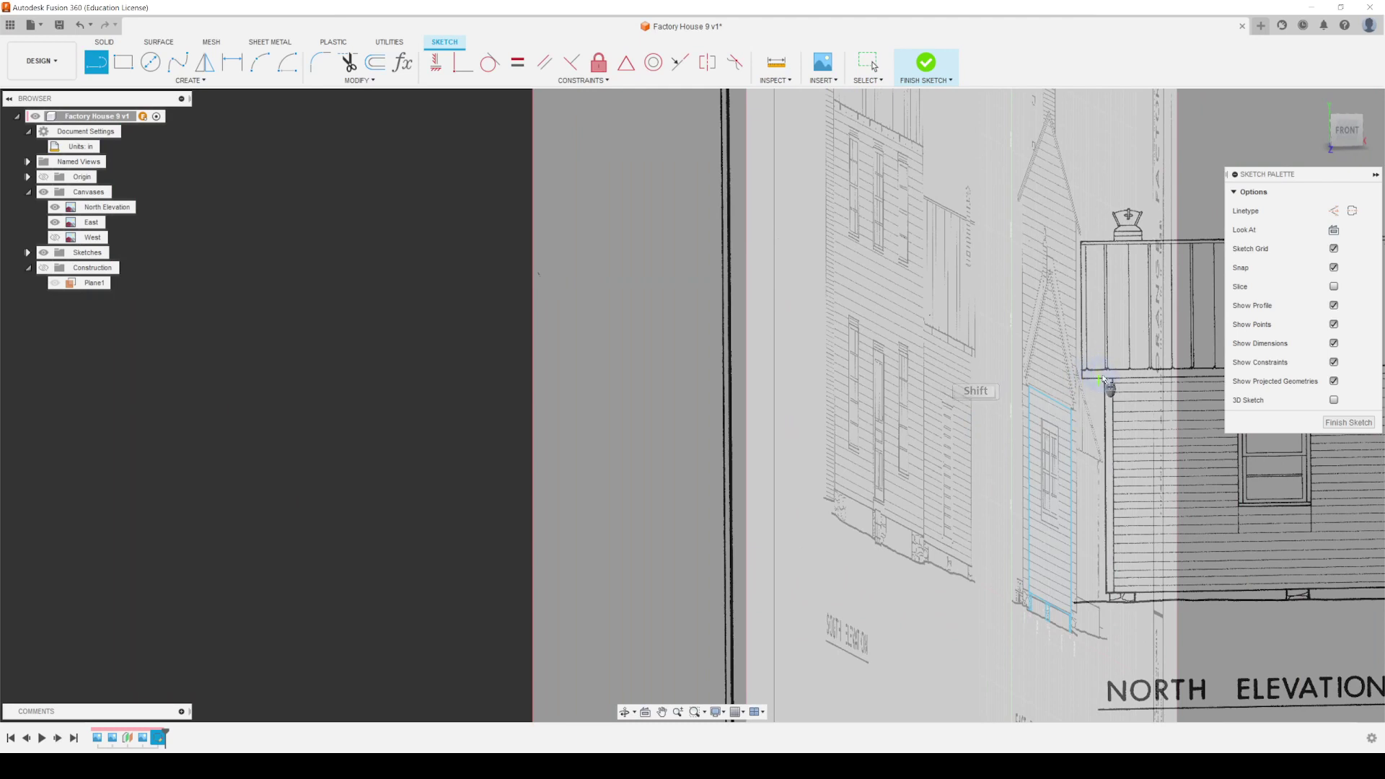
mouse_move(992, 396)
middle_mouse_down("shift")
mouse_move(1030, 393)
mouse_move(897, 396)
mouse_move(1054, 389)
mouse_move(906, 396)
mouse_move(998, 400)
middle_mouse_up("shift")
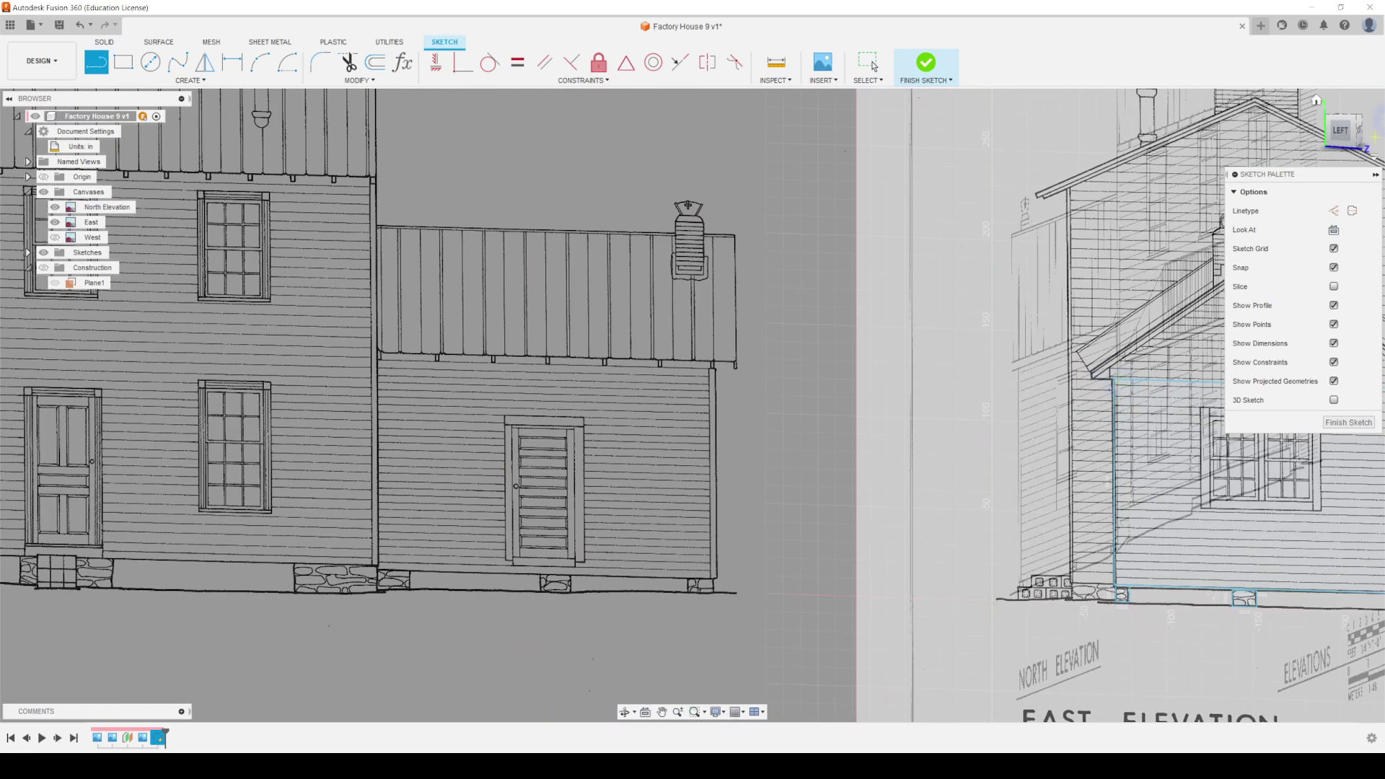
left_click(1342, 132)
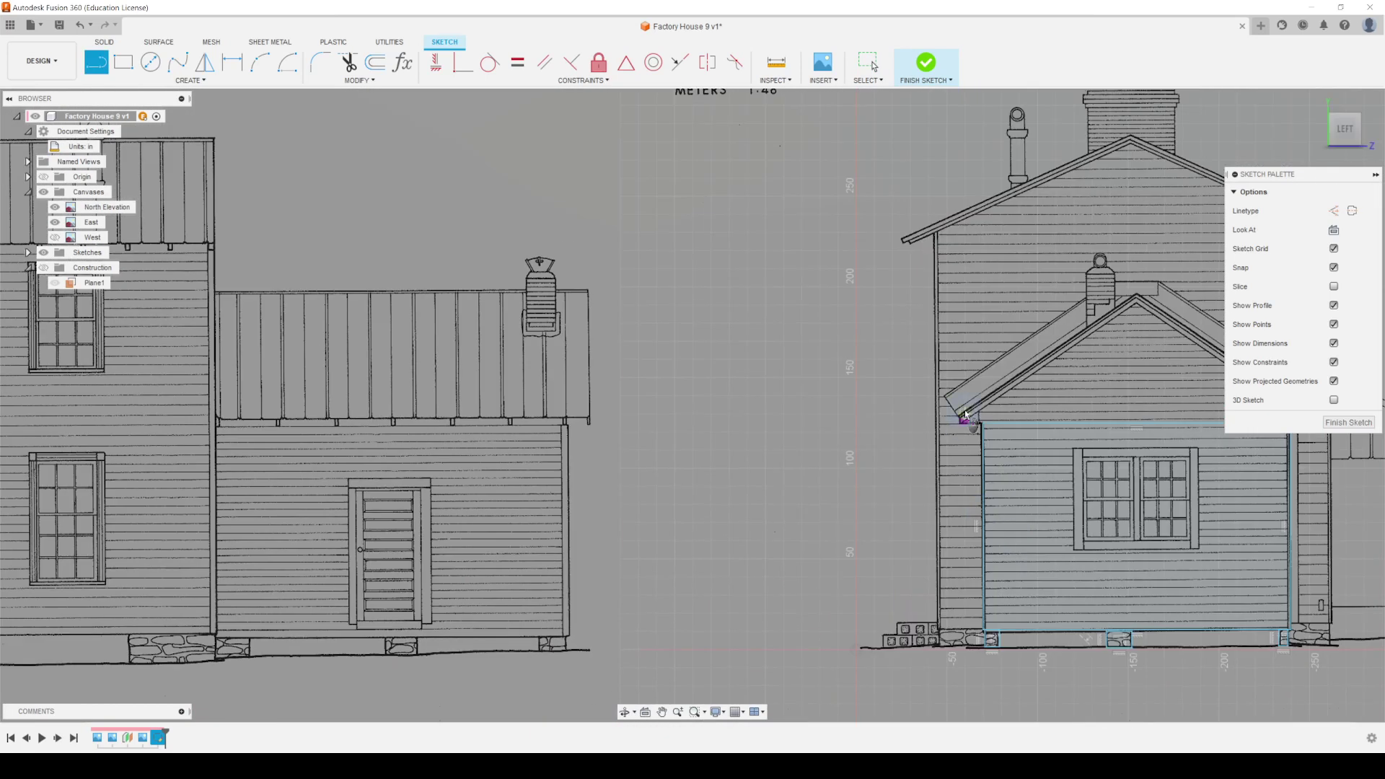
scroll(966, 416, "up", 5)
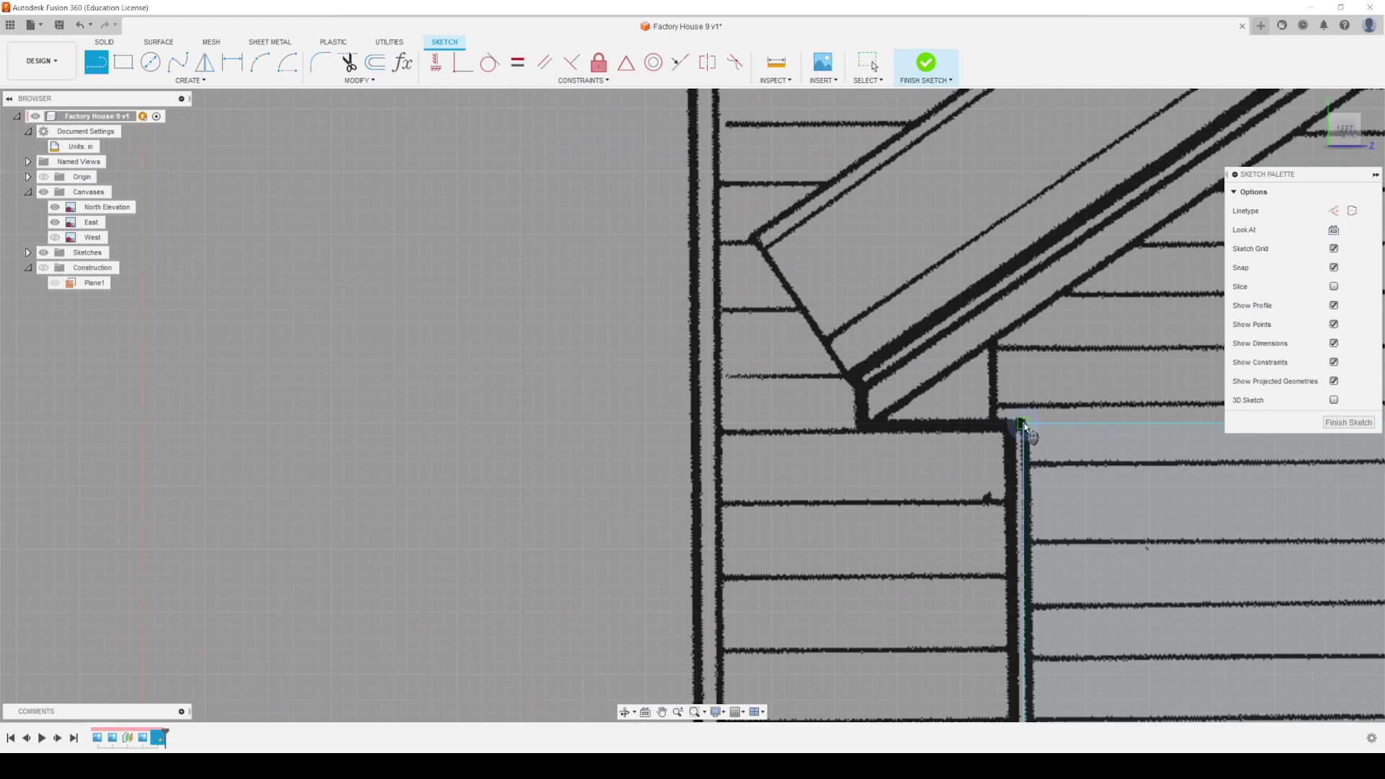
left_click(1022, 425)
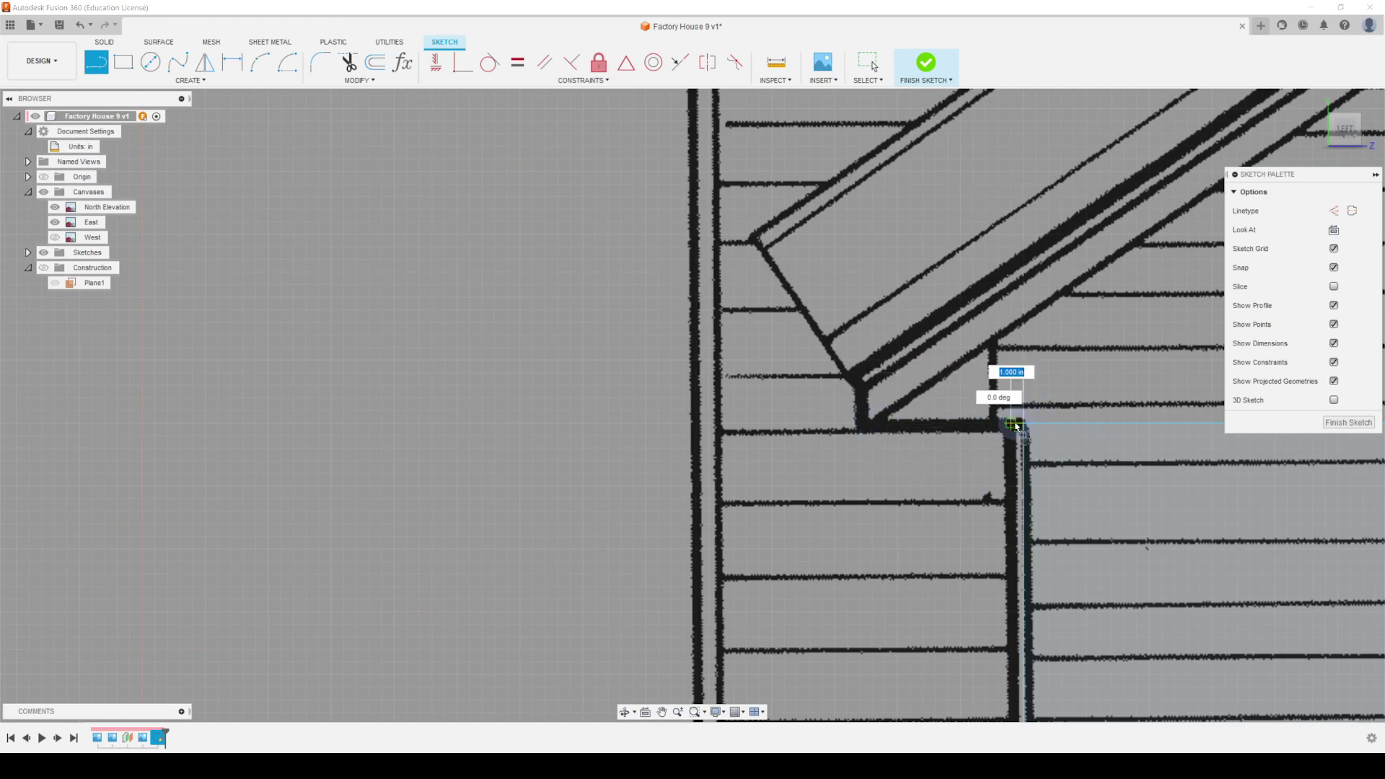
left_click(872, 426)
Step: Trace the gable's left slope from the eave's outer end to the peak, about 117 in long
scroll(859, 433, "up", 1)
scroll(852, 438, "down", 5)
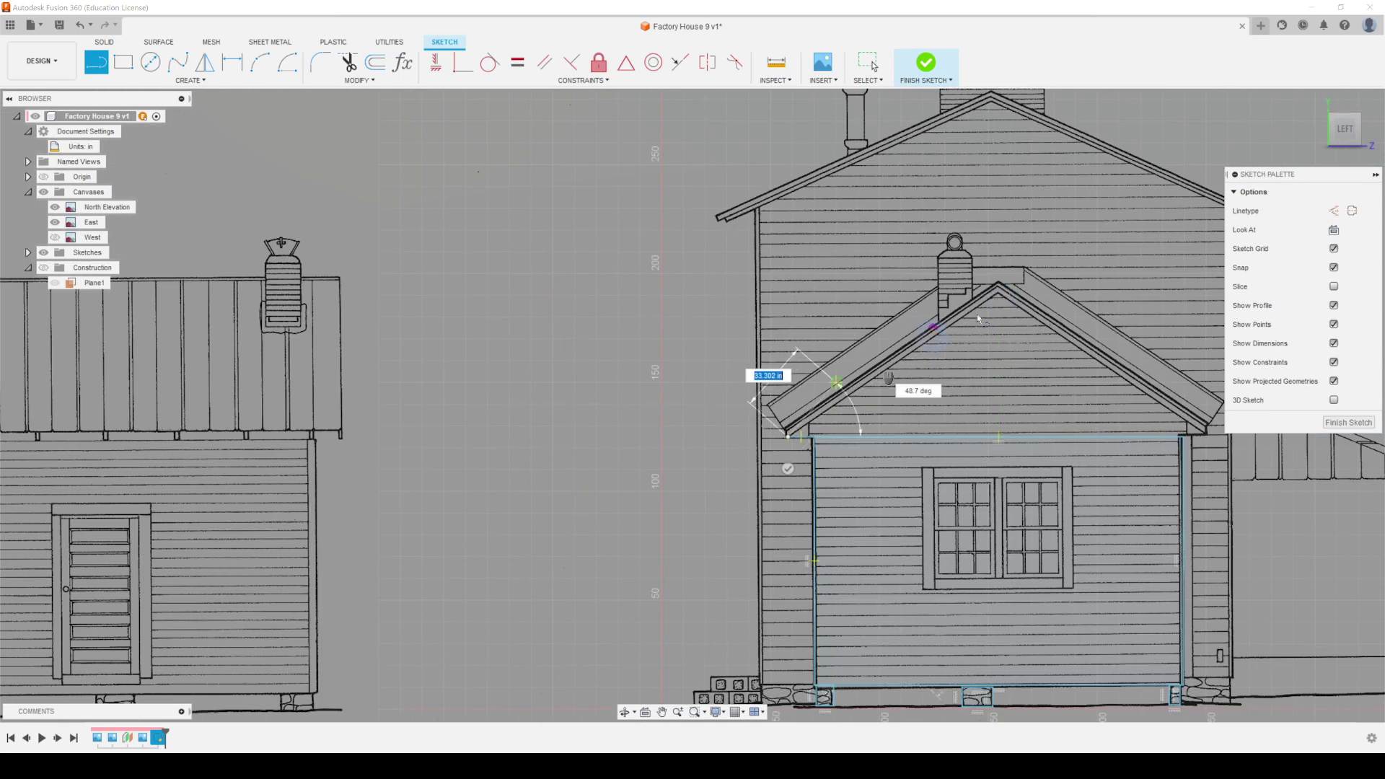
scroll(977, 314, "up", 2)
scroll(994, 289, "up", 3)
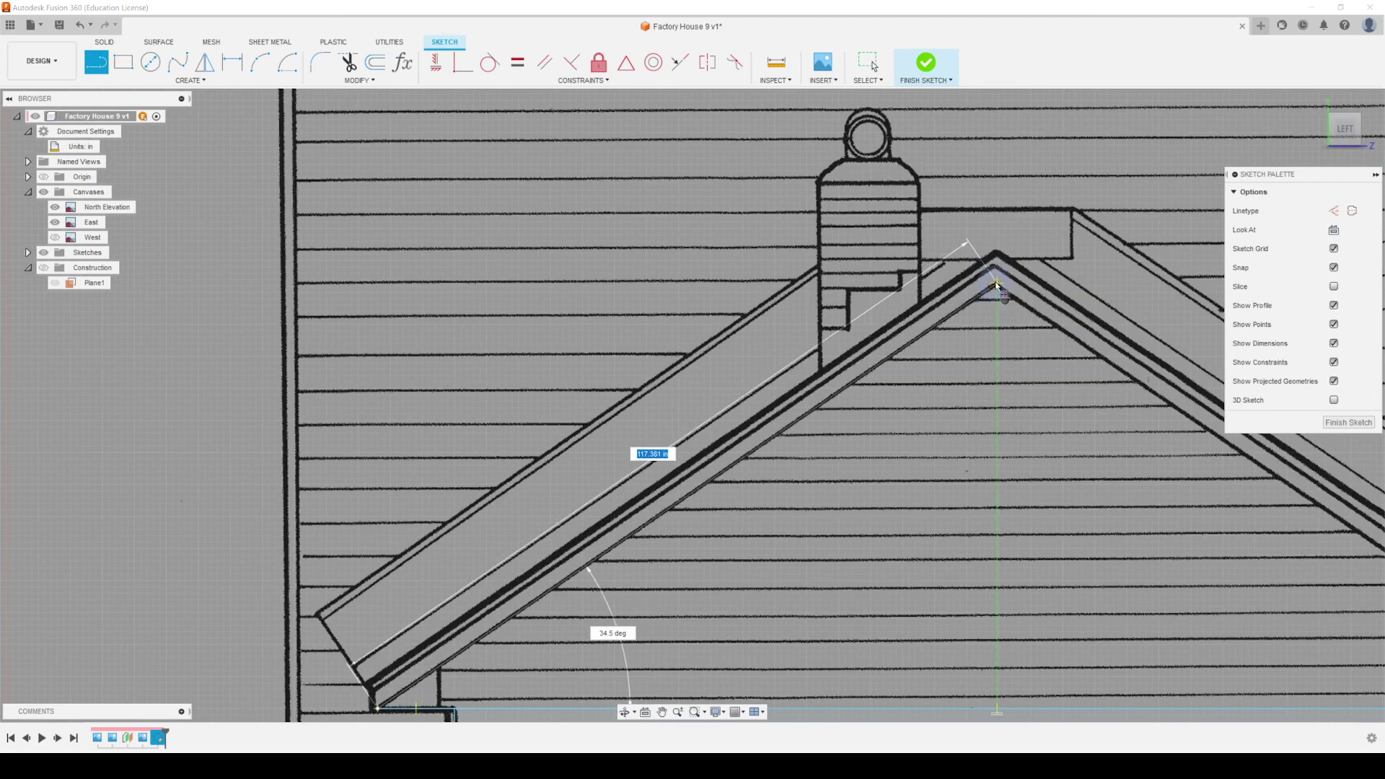
scroll(997, 285, "down", 3)
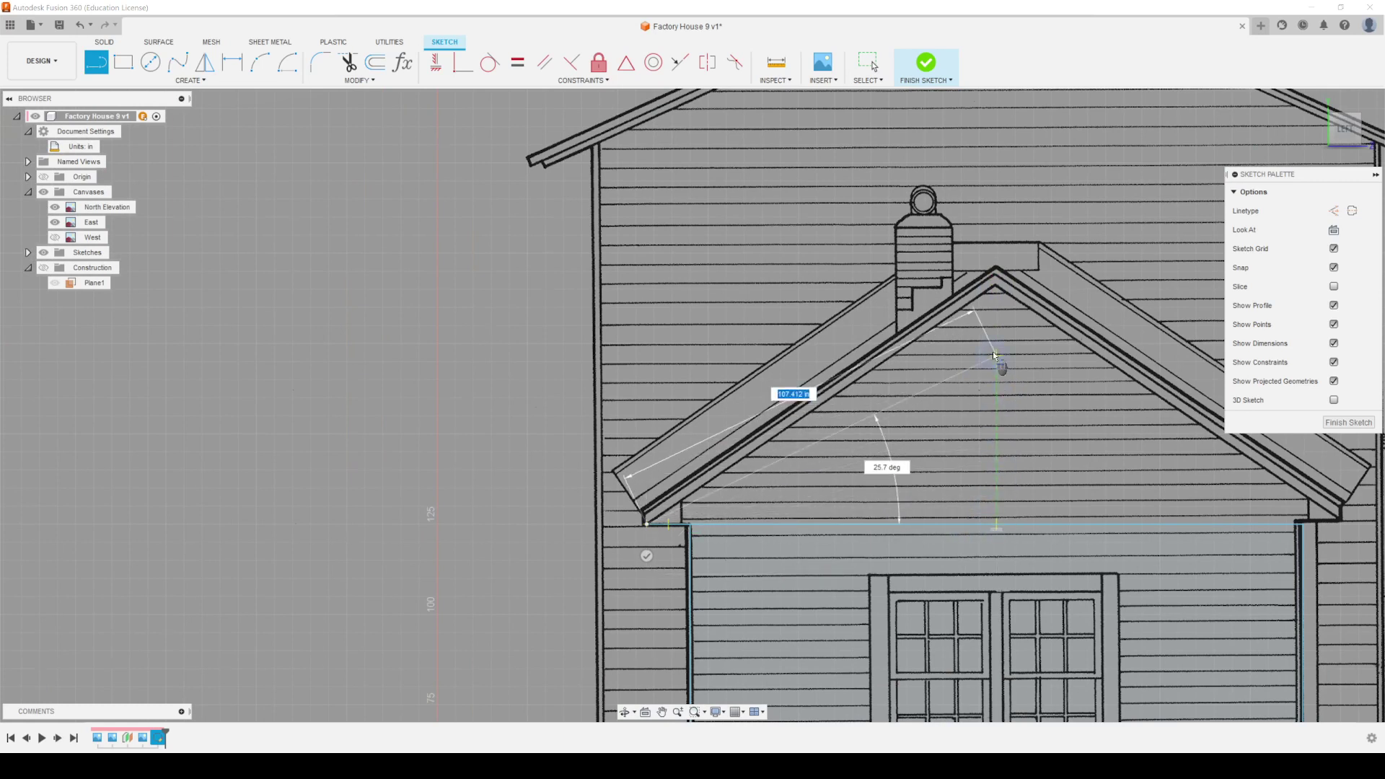
left_click(996, 284)
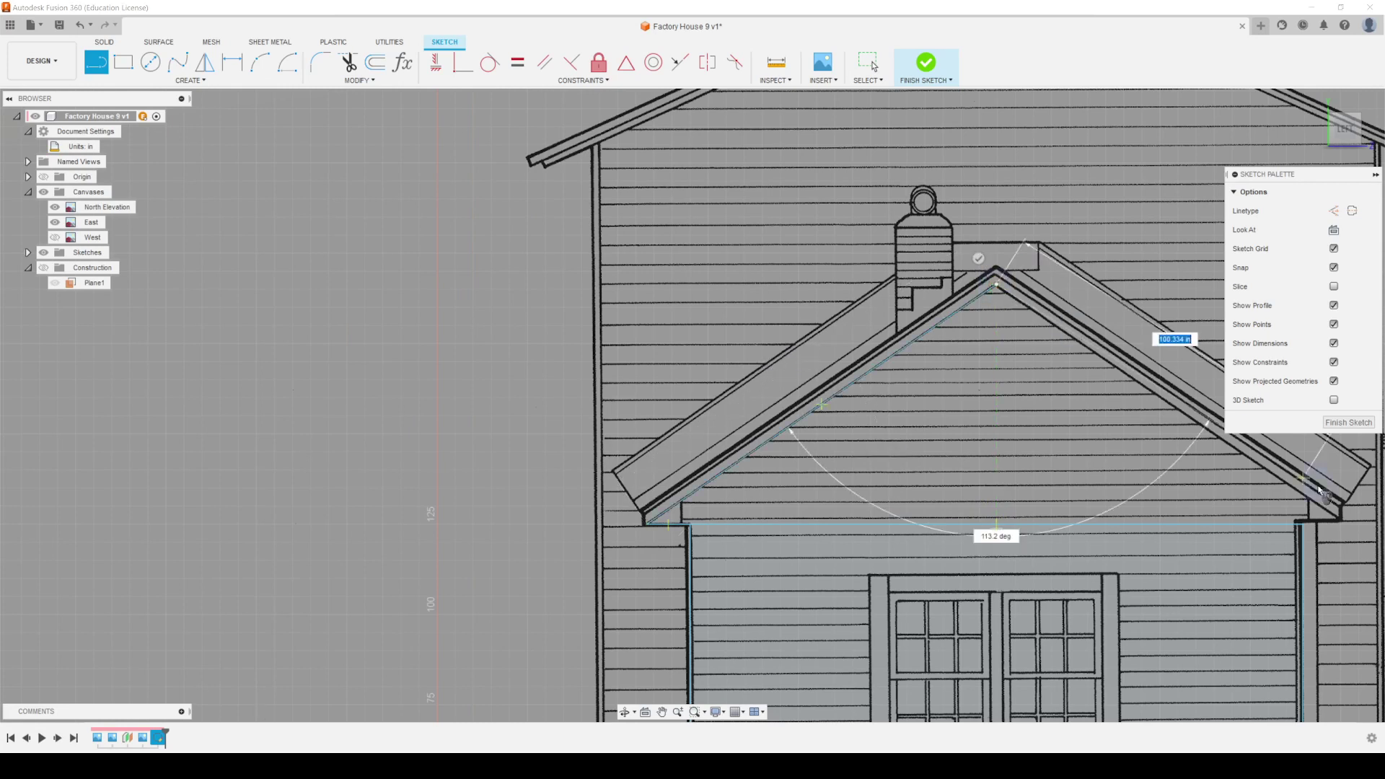
Step: Trace the gable's right slope about 118 in down to the eave level and close it with a horizontal line back to the wall corner
middle_click_drag(1319, 519, 1083, 475)
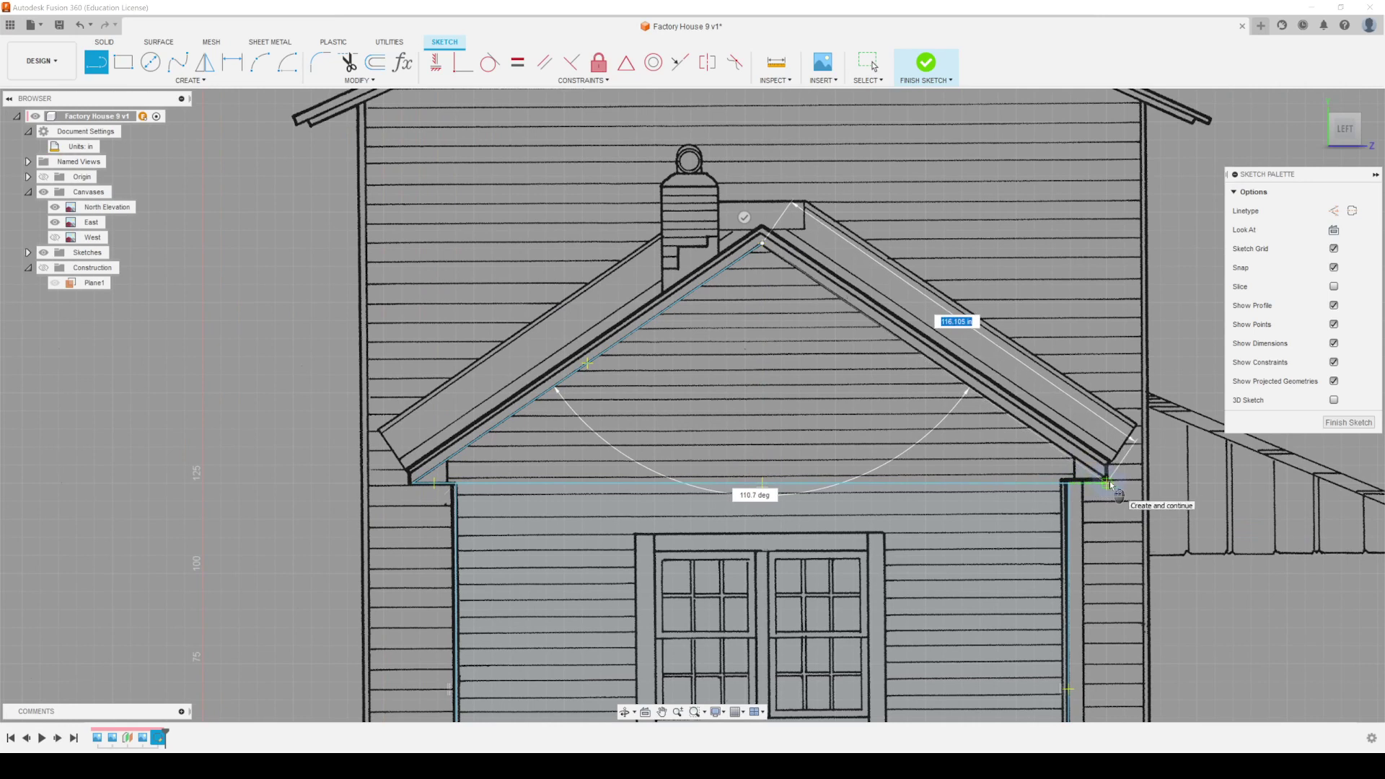
scroll(1109, 484, "up", 6)
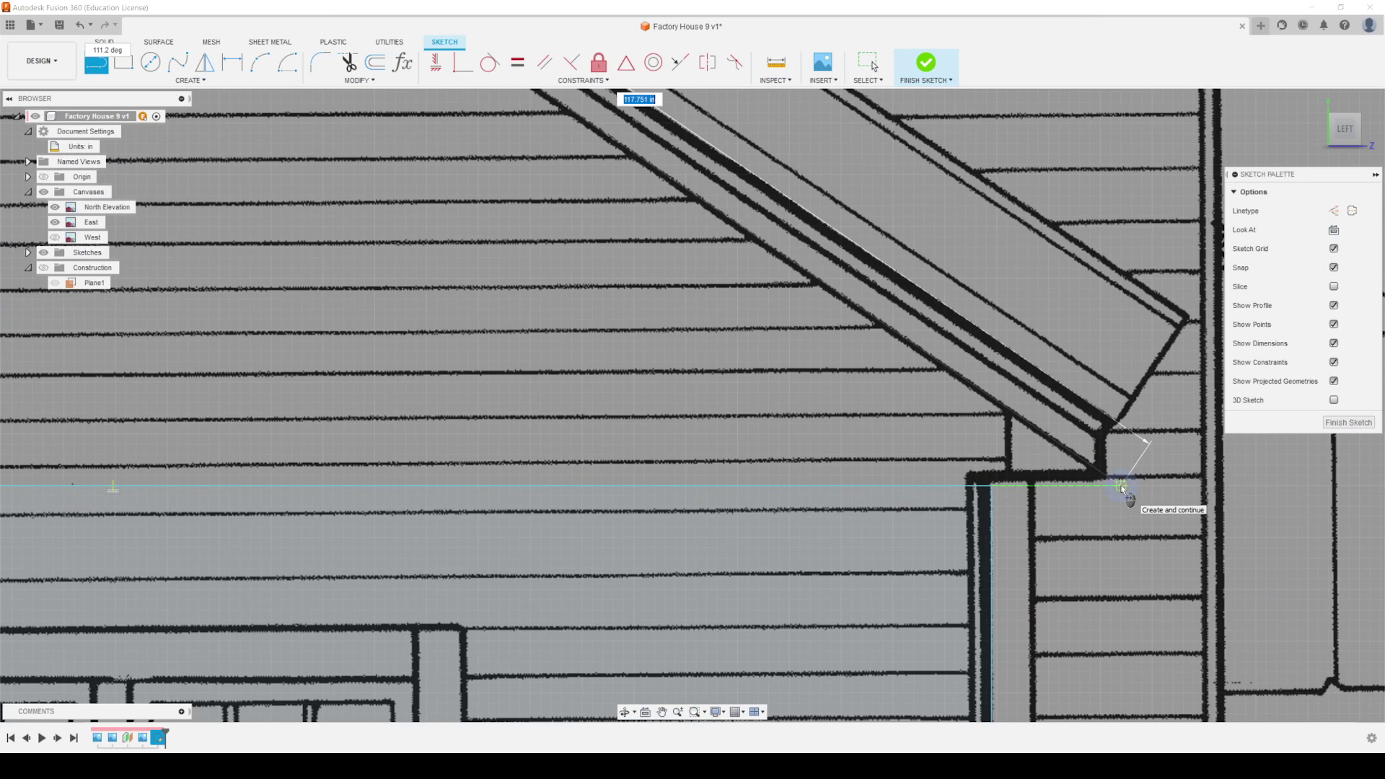
left_click(1122, 487)
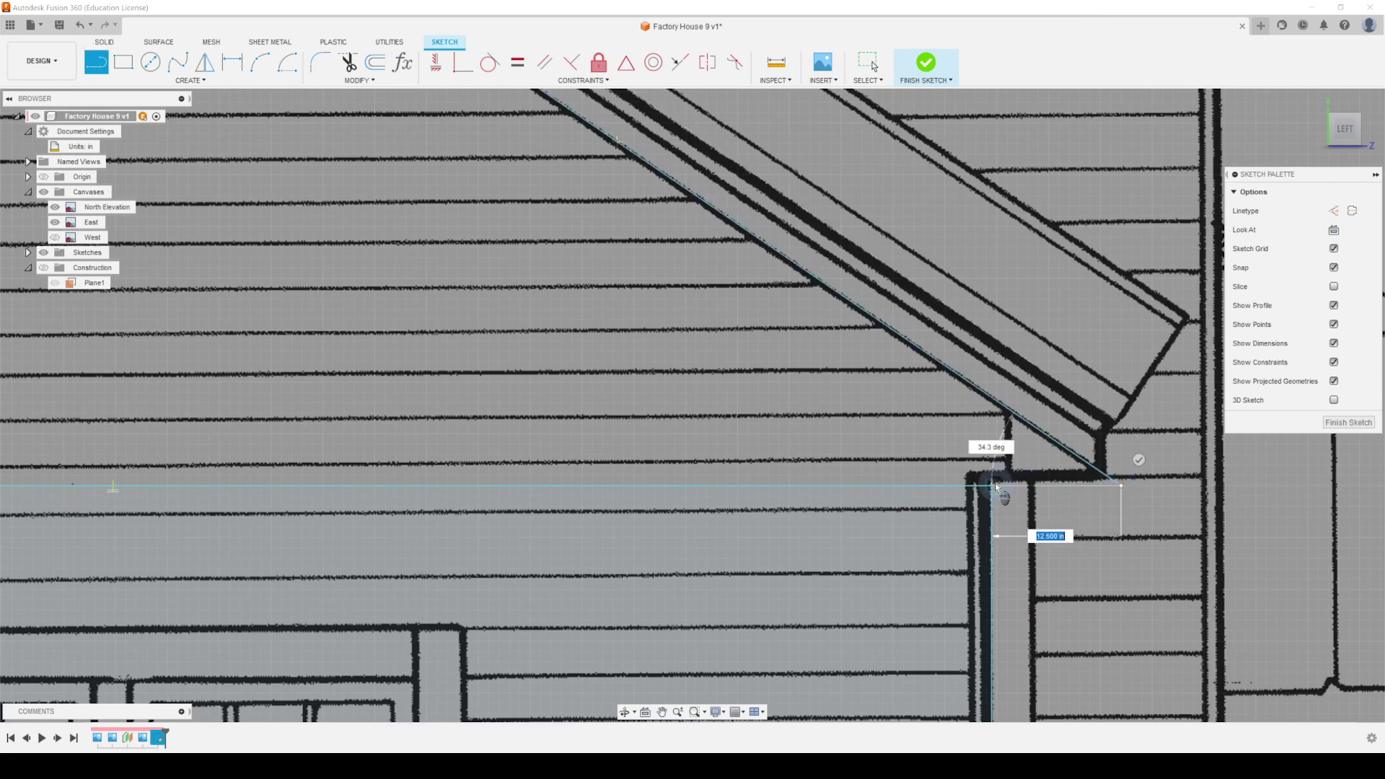
scroll(1100, 484, "down", 5)
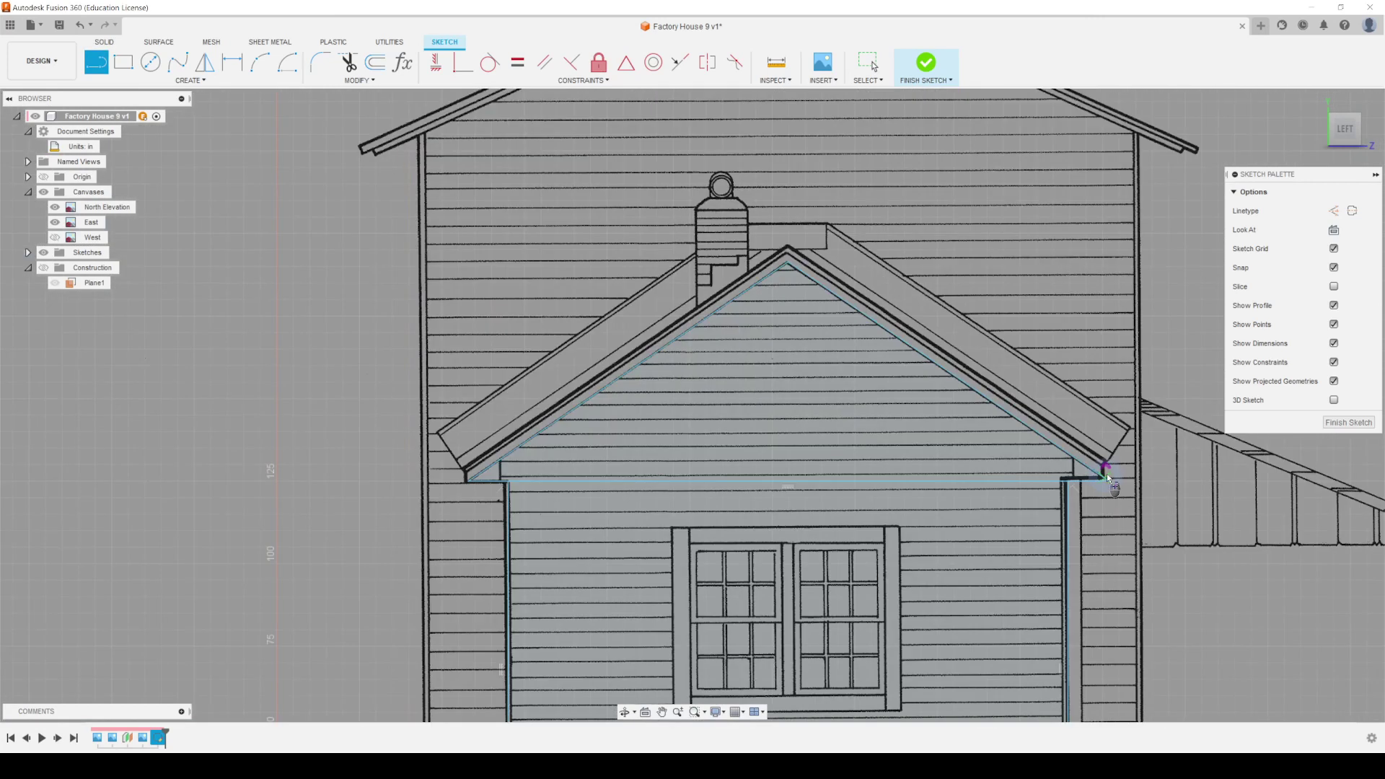
Step: Examine the traced gable and its right eave corner against the east elevation drawing
scroll(1102, 479, "up", 5)
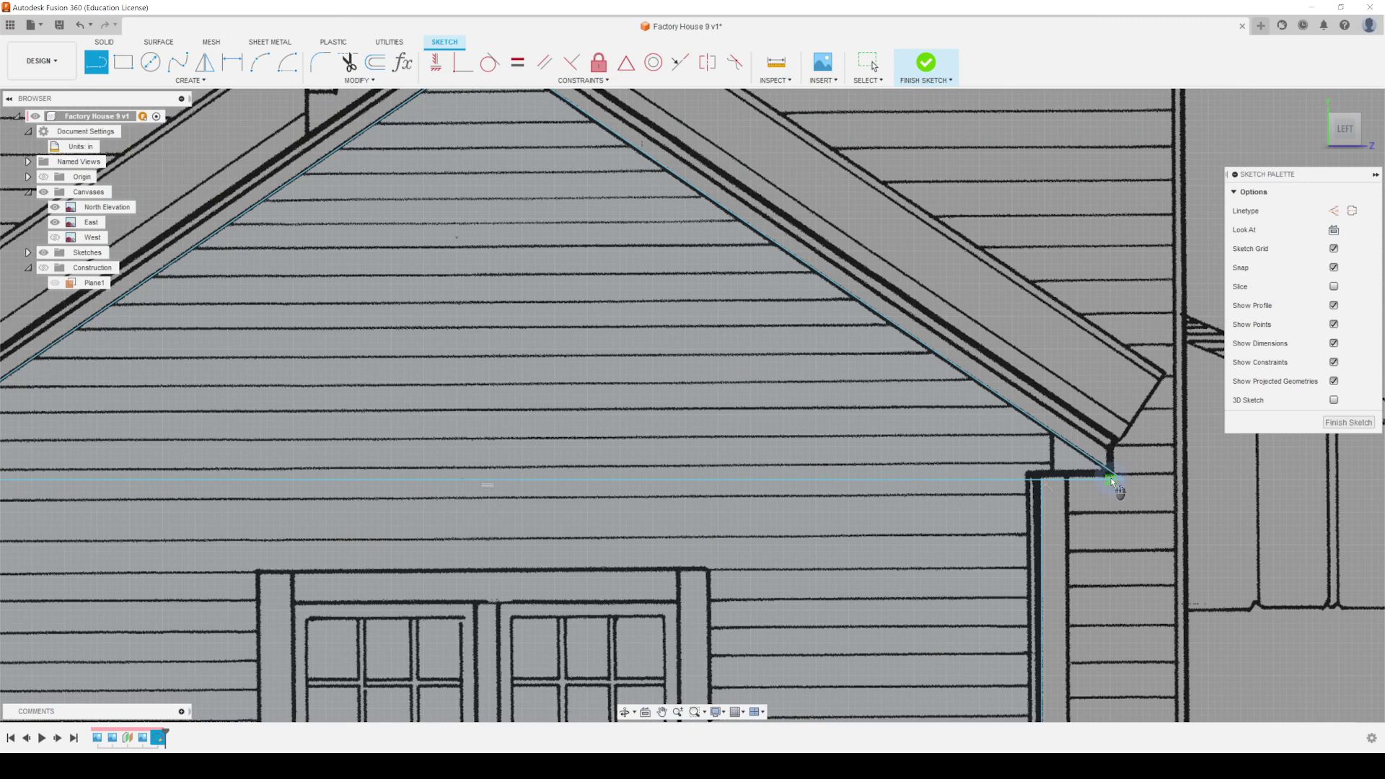
scroll(1115, 487, "down", 2)
scroll(1123, 516, "up", 2)
scroll(1119, 485, "down", 4)
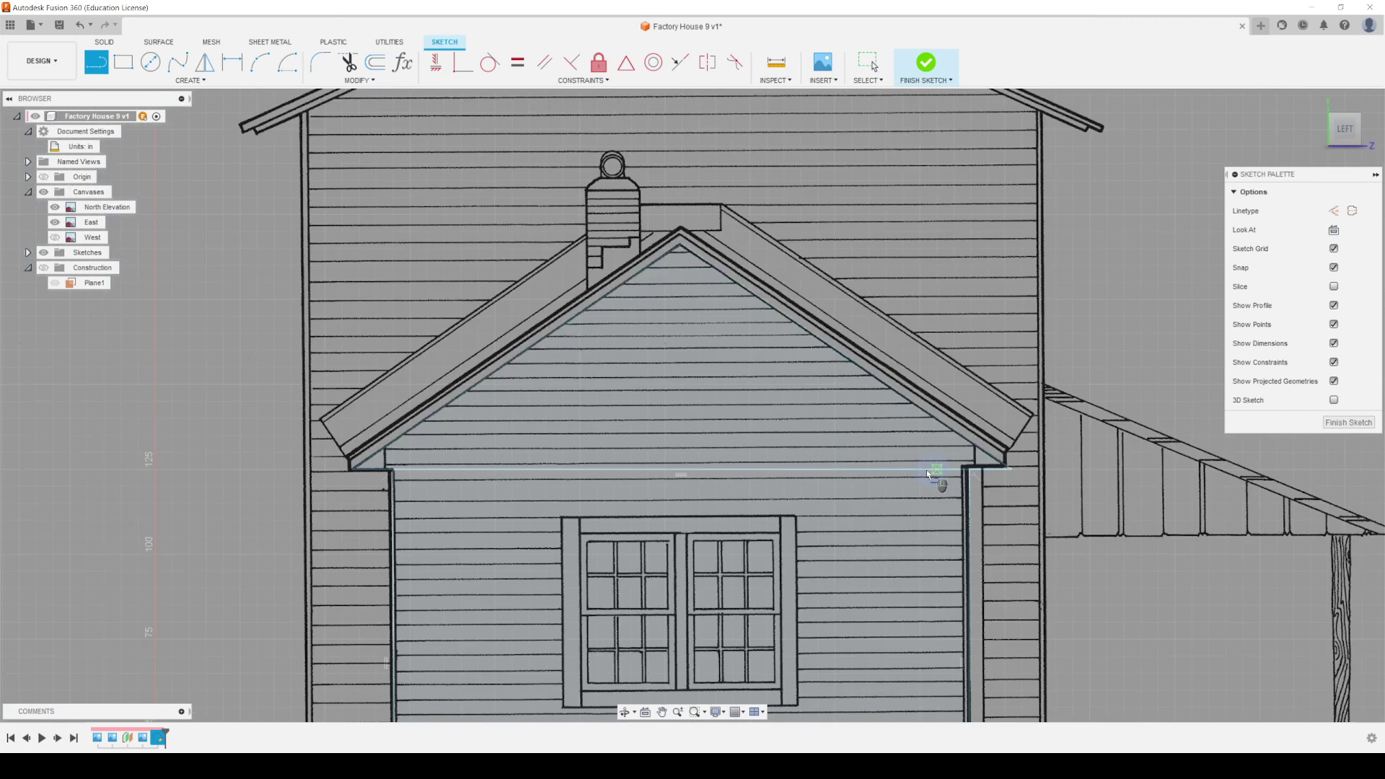
mouse_move(927, 469)
middle_mouse_down()
mouse_move(1298, 592)
mouse_move(1062, 316)
middle_mouse_up()
middle_click_drag(1151, 451, 989, 393)
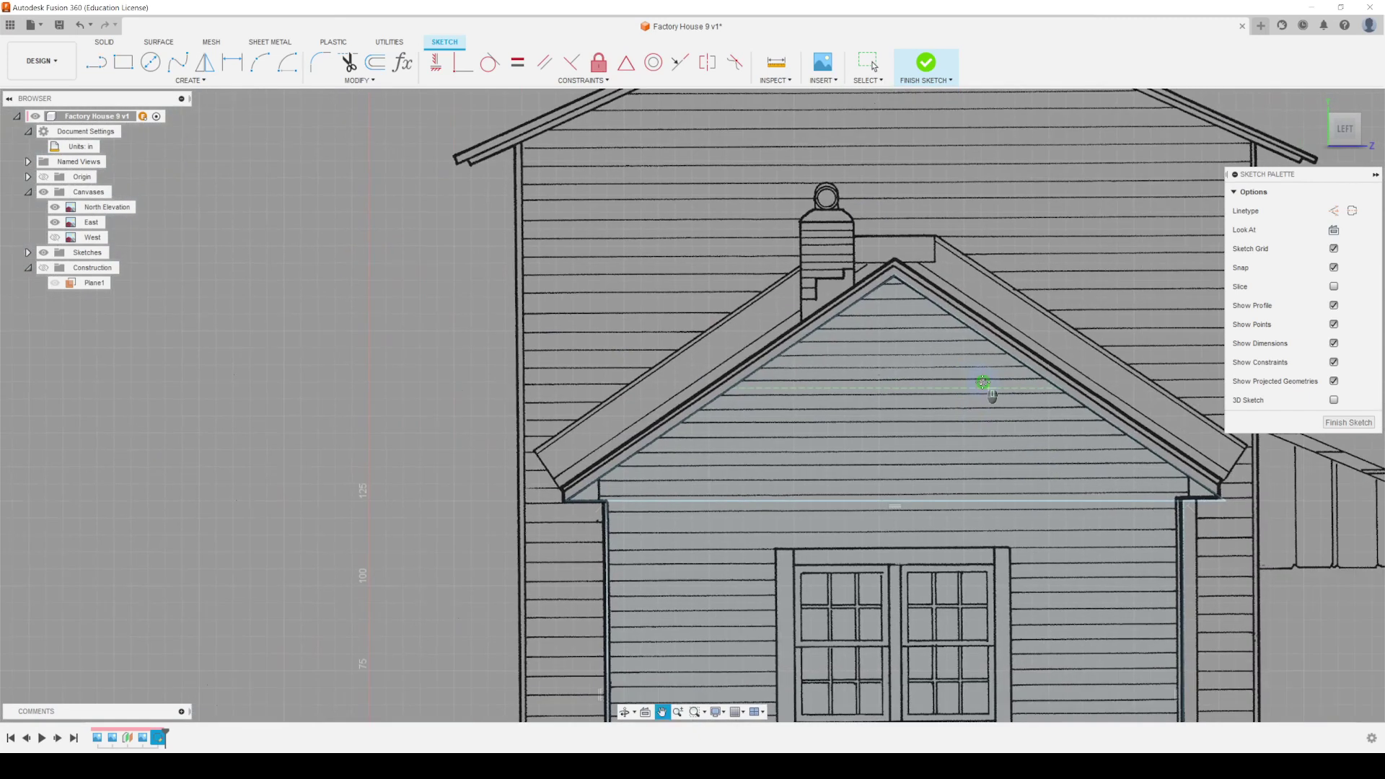
scroll(1176, 503, "up", 2)
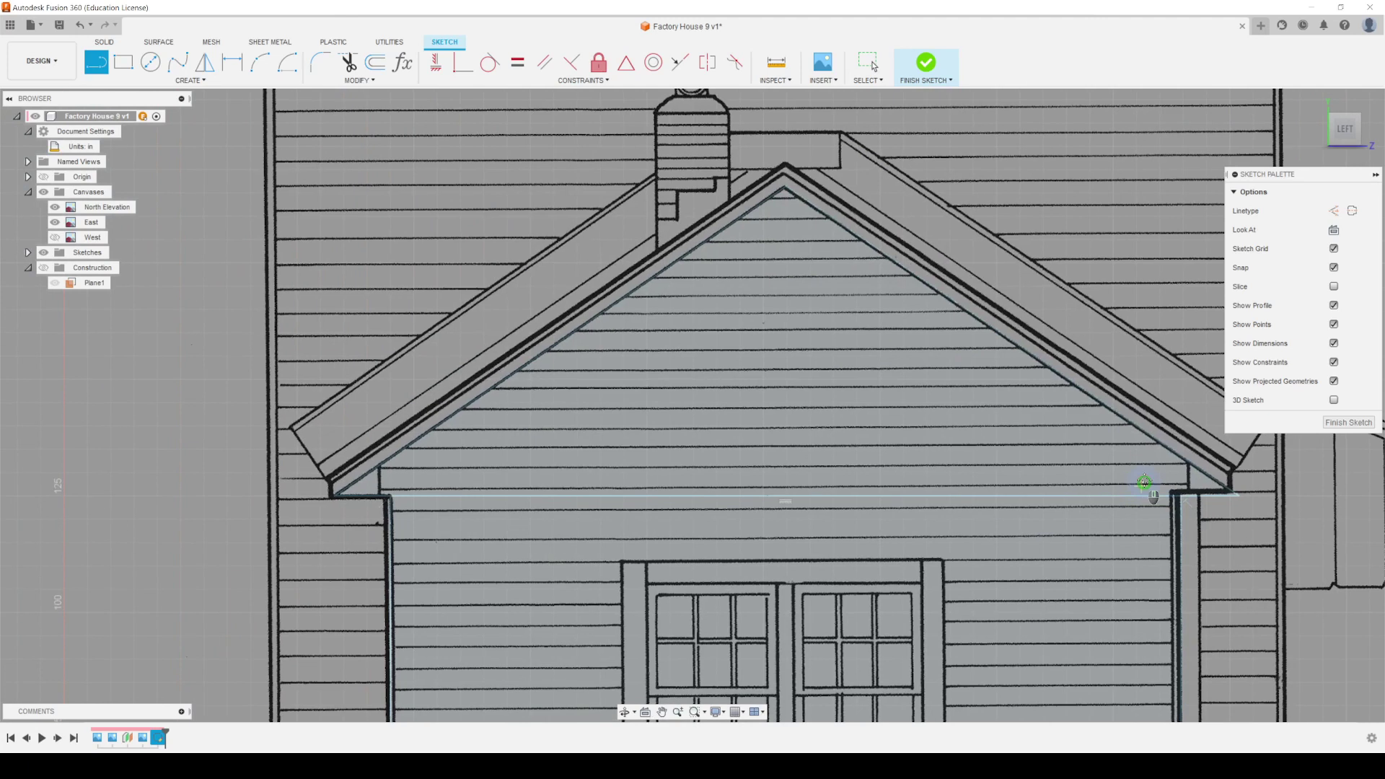
middle_click_drag(1145, 485, 1214, 433)
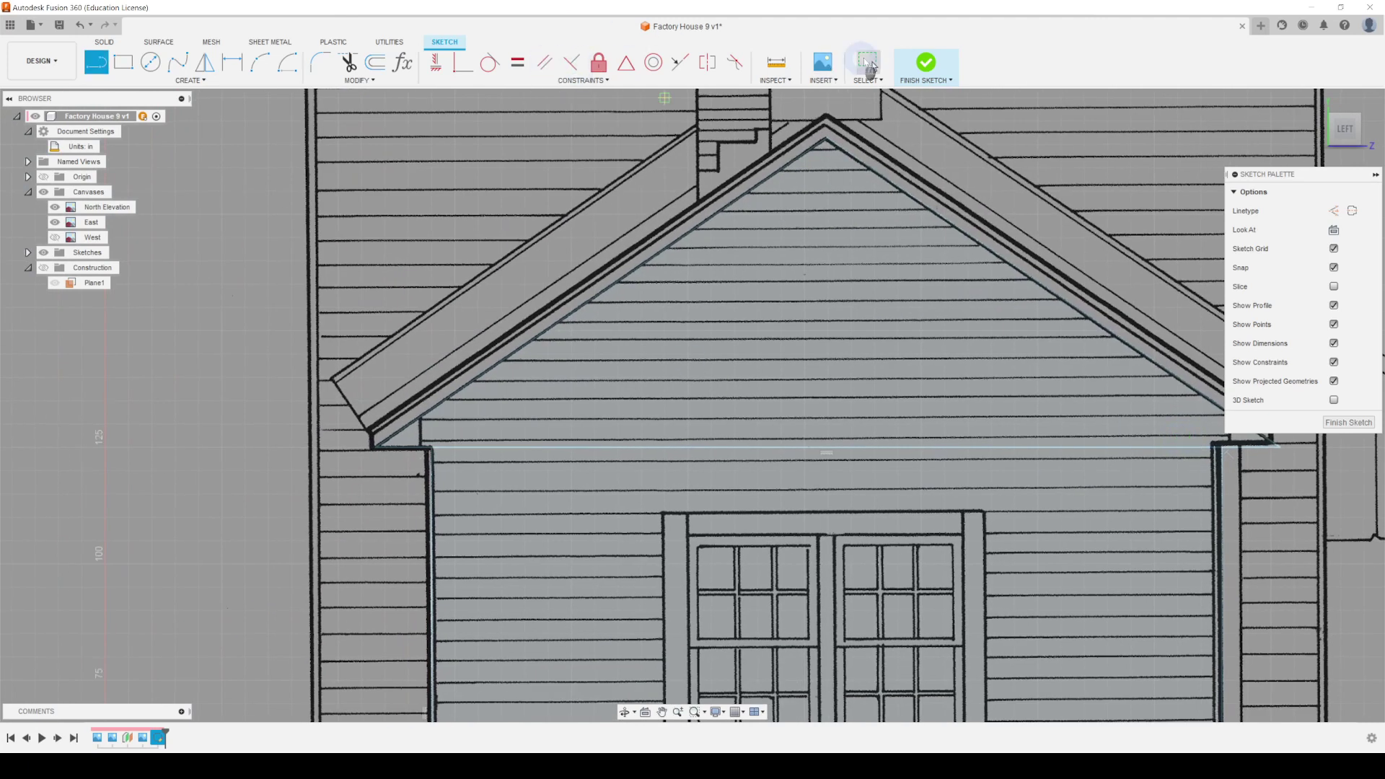
Step: Apply an Equal constraint between the gable's left and right horizontal eave lines
left_click(869, 62)
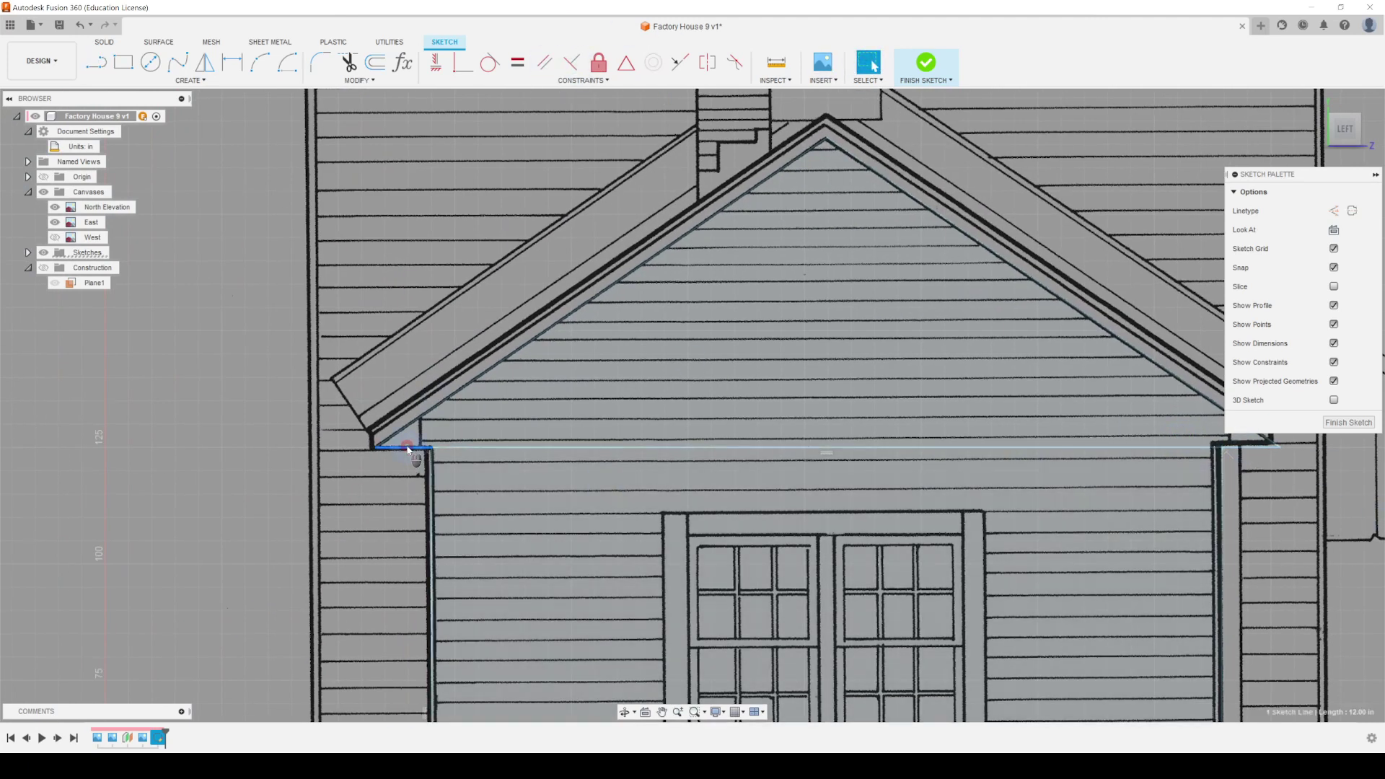
left_click(515, 67)
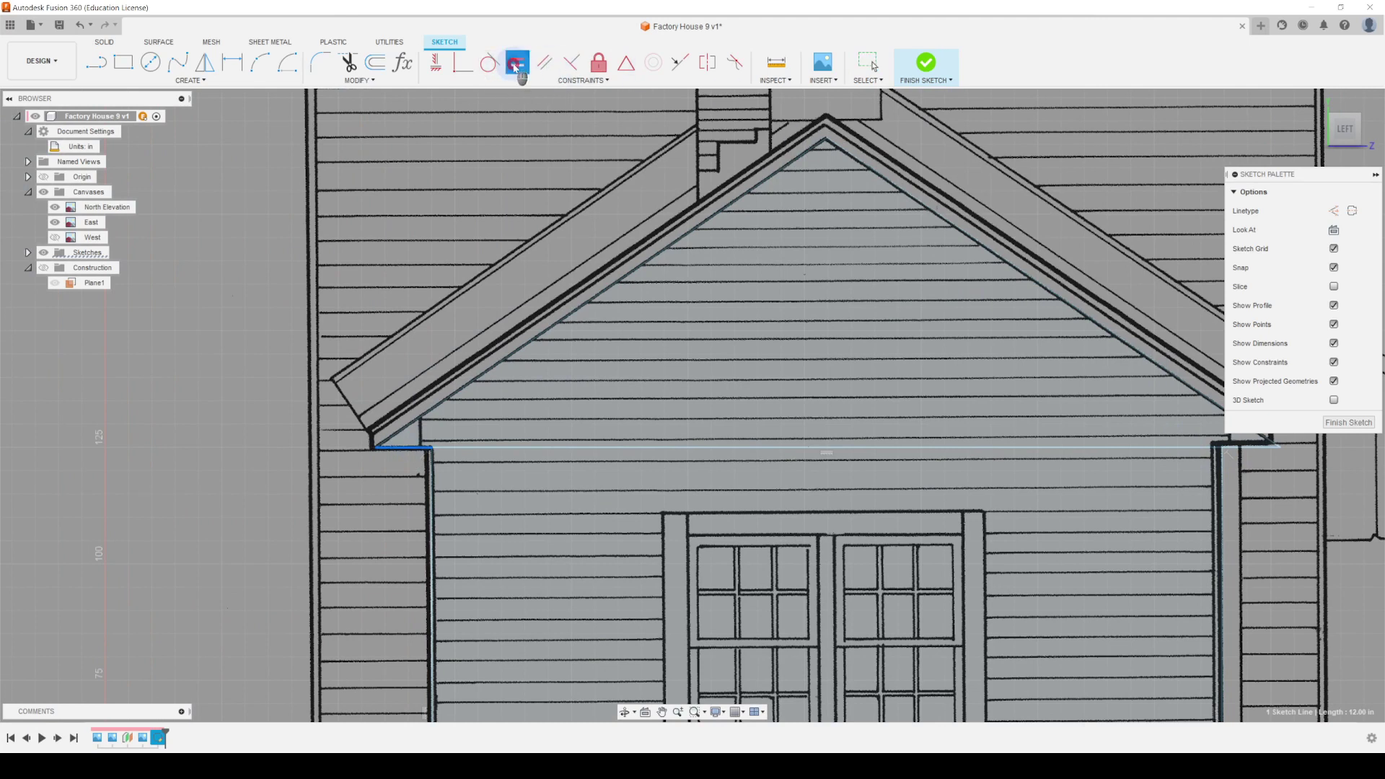
left_click(1251, 448)
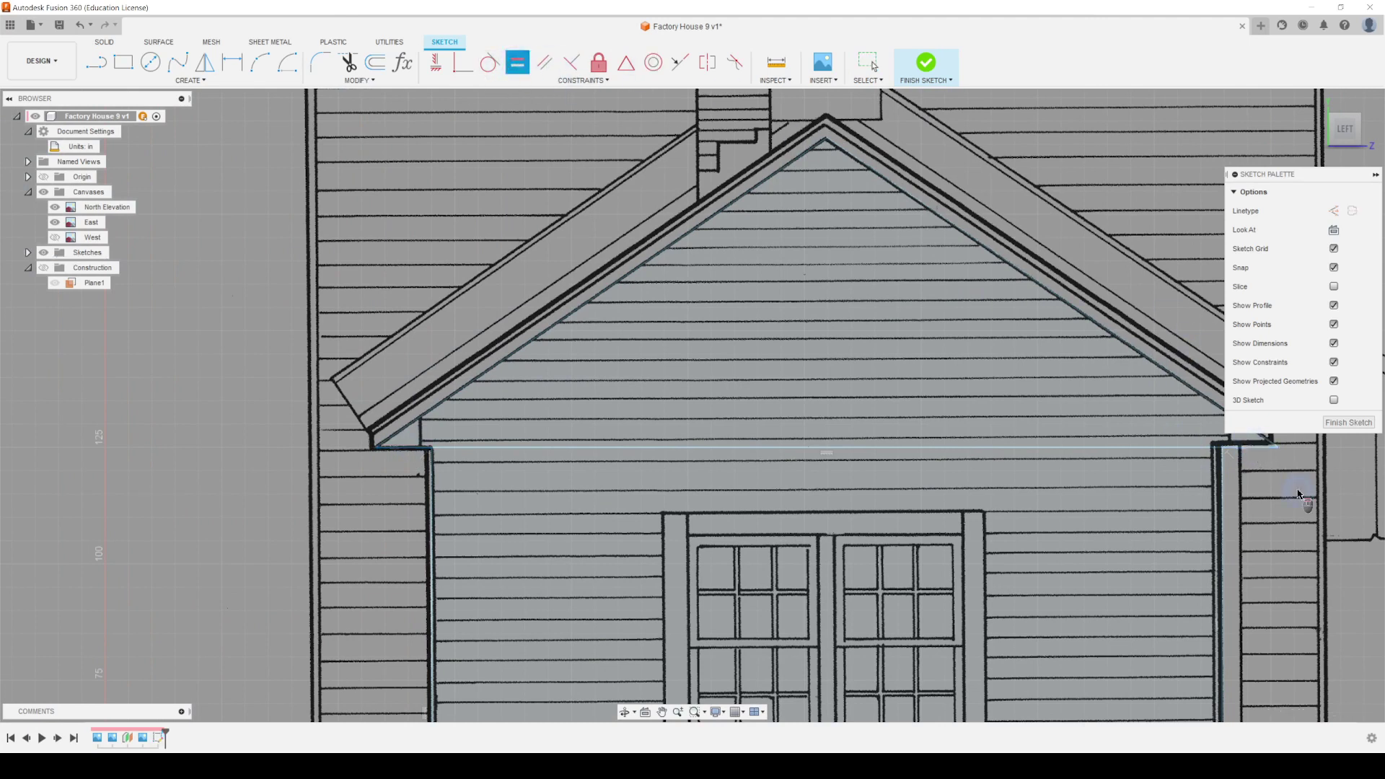
scroll(1299, 495, "down", 2)
mouse_move(1298, 495)
middle_mouse_down()
mouse_move(1088, 505)
mouse_move(1079, 490)
mouse_move(1330, 479)
middle_mouse_up()
scroll(1088, 498, "up", 3)
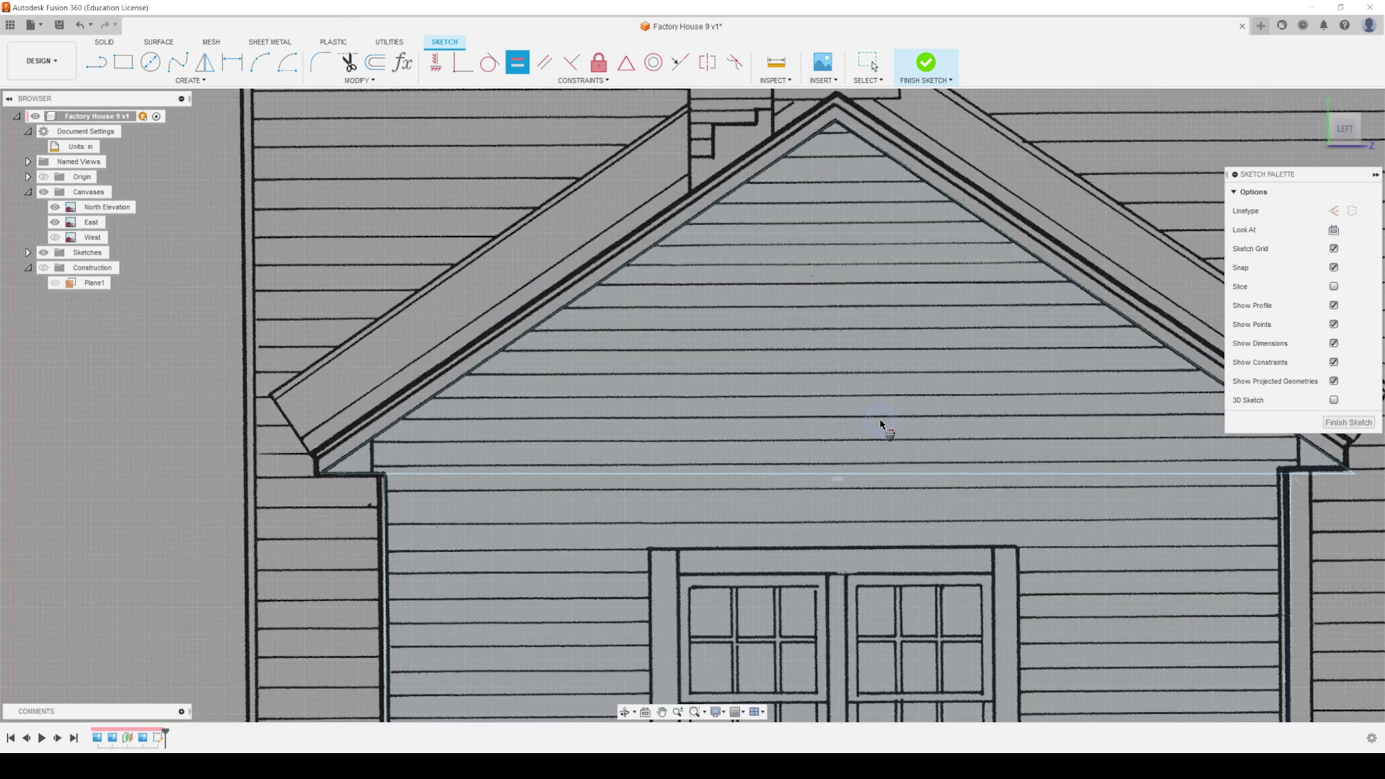
scroll(879, 440, "down", 2)
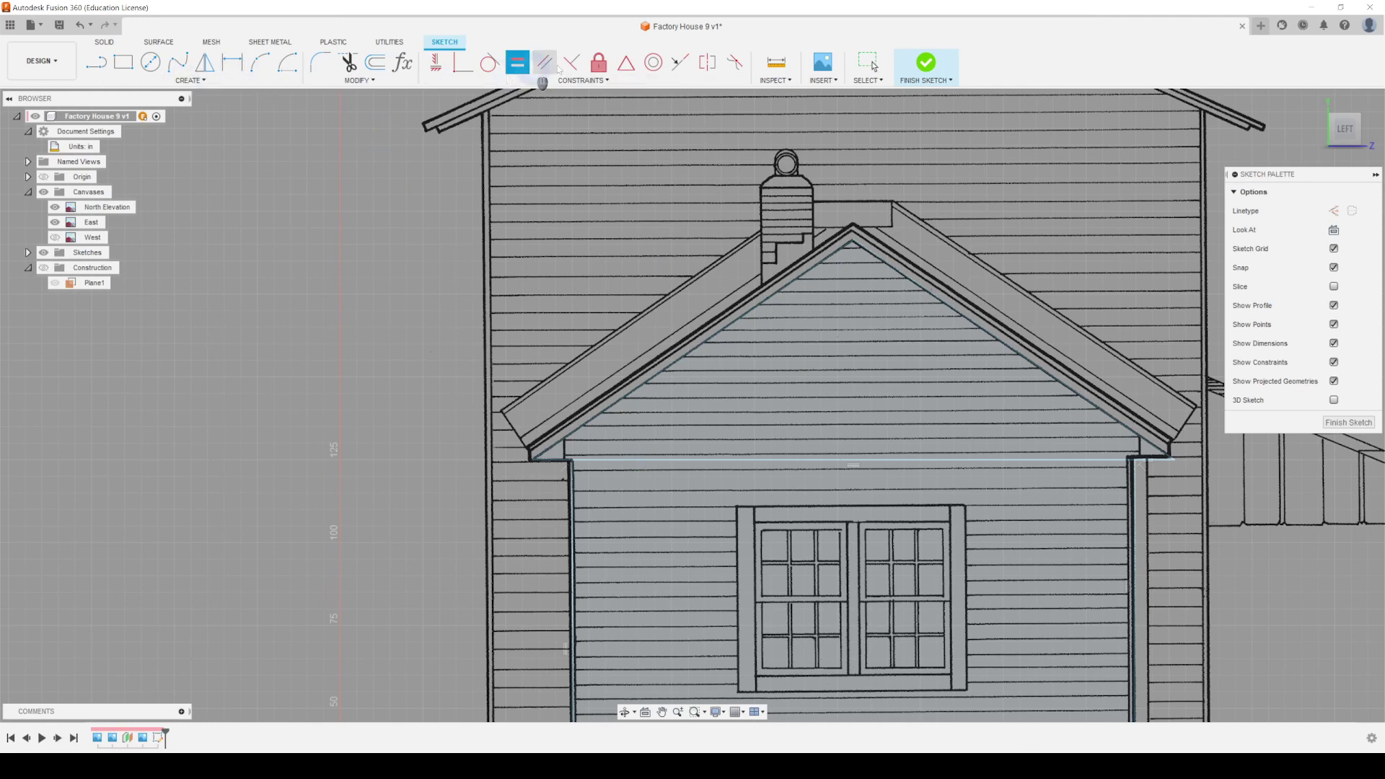
Step: Trim away the horizontal line separating the gable from the wall below it
left_click(872, 64)
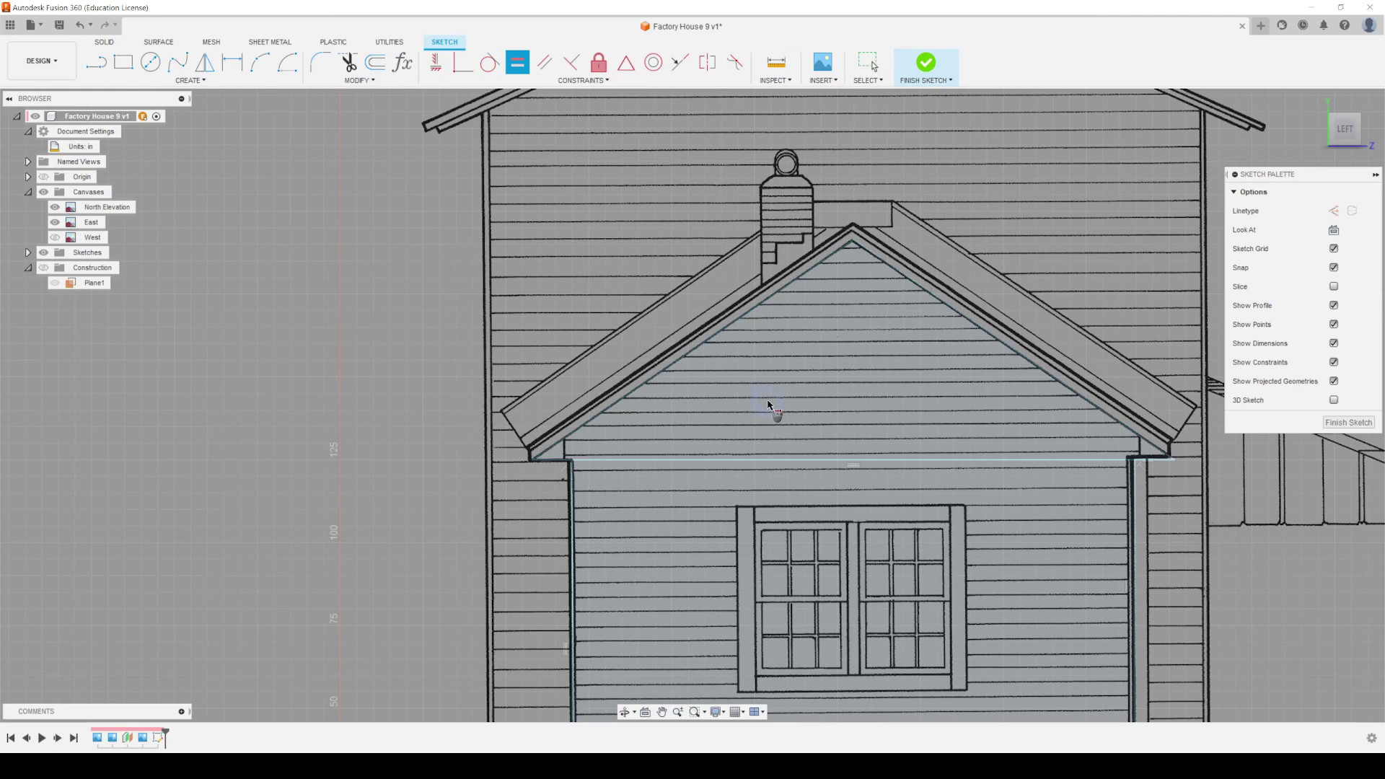
left_click(349, 64)
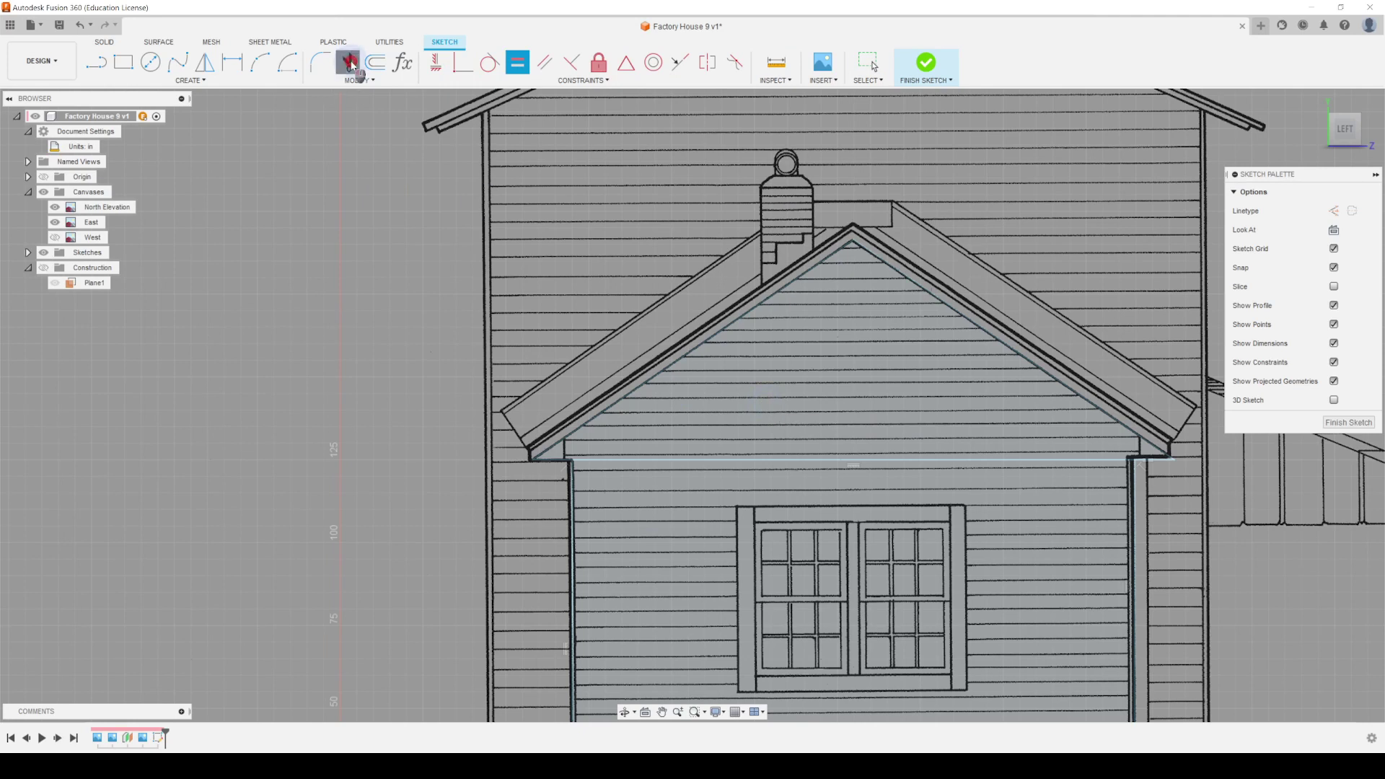
left_click(815, 462)
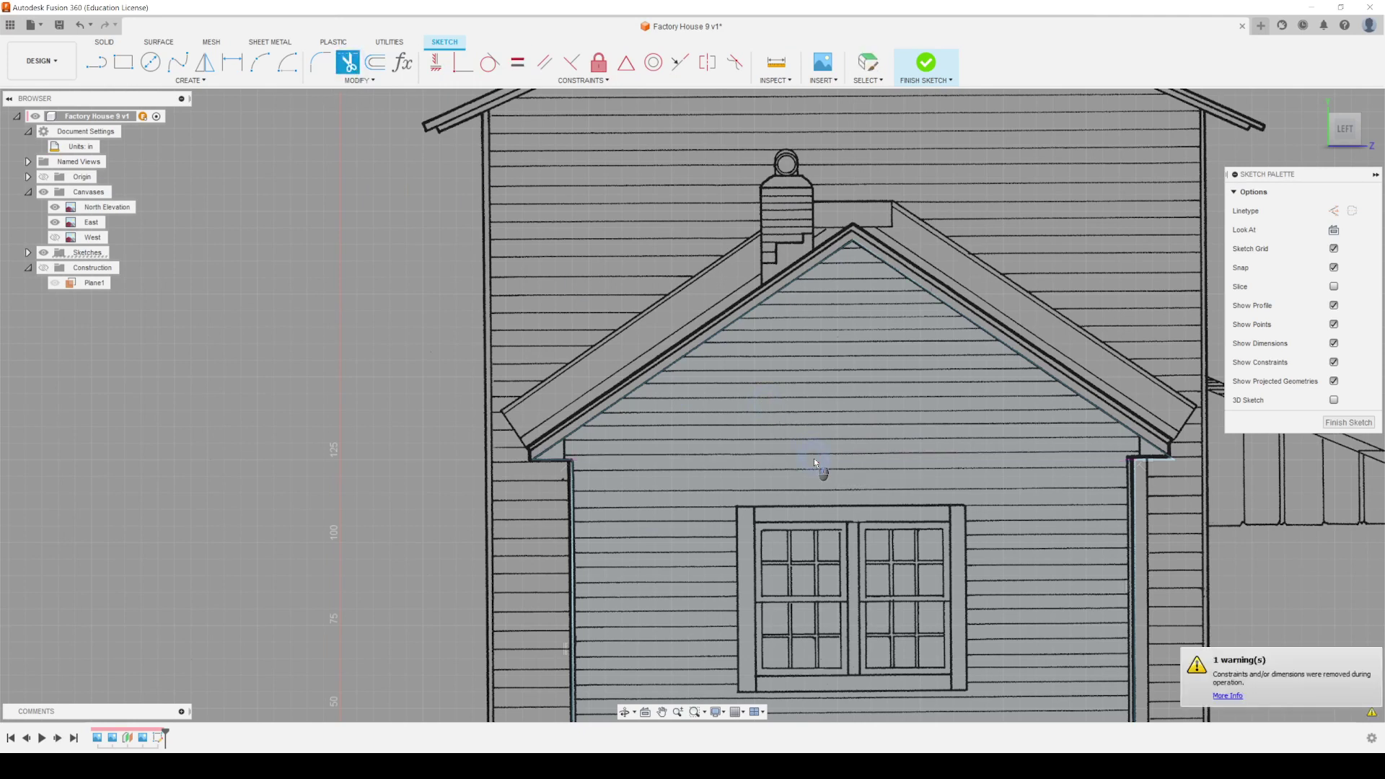
Step: Select the combined wall and gable profile and inspect its extent around the double window
left_click(870, 64)
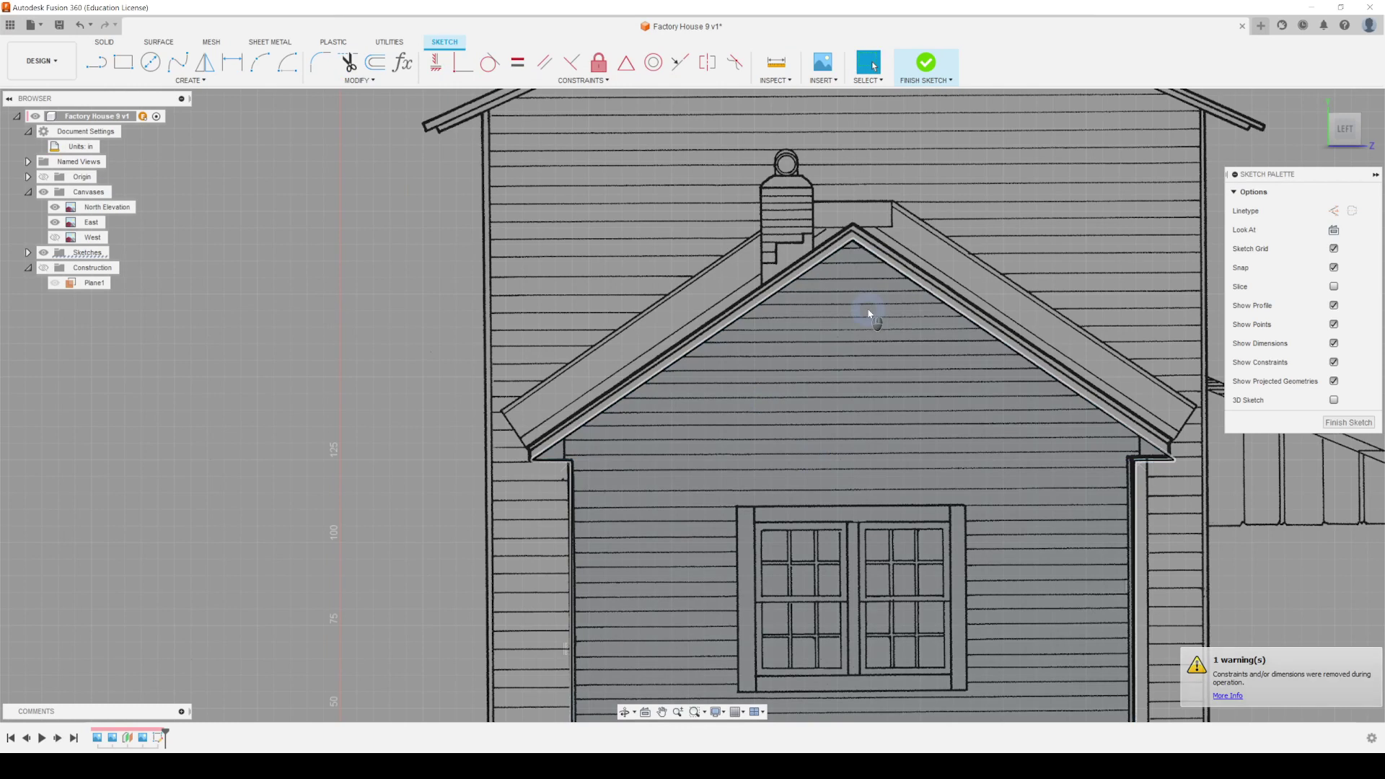
left_click(866, 317)
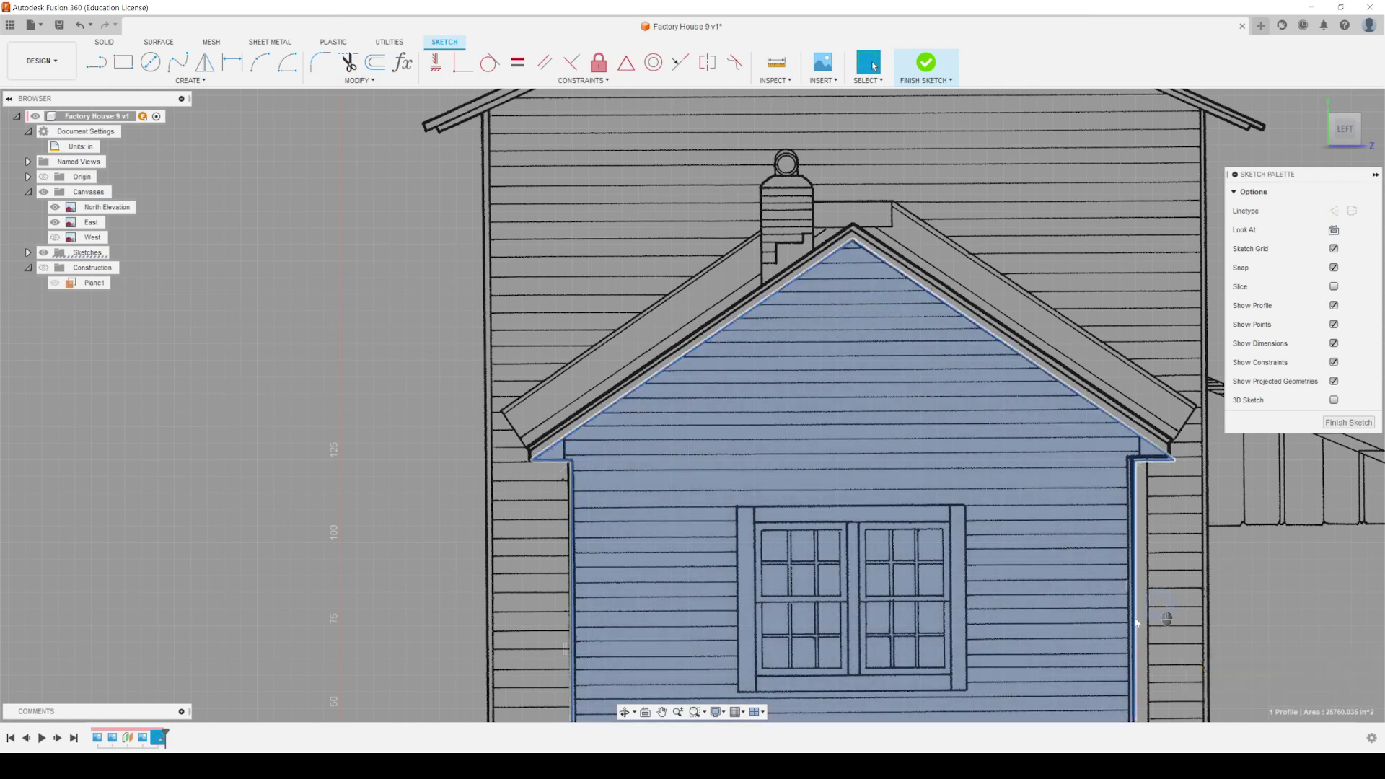
scroll(879, 361, "up", 2)
scroll(878, 310, "down", 3)
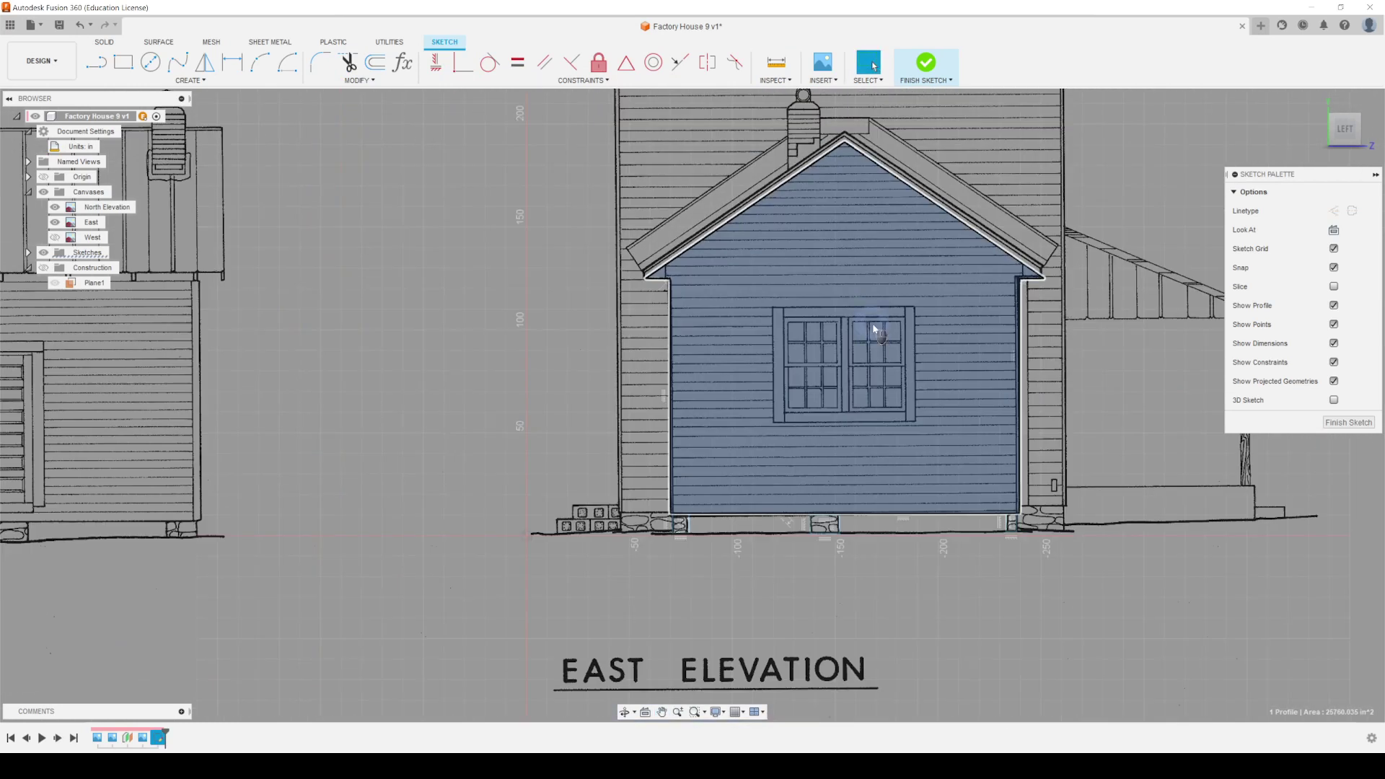
scroll(878, 335, "up", 5)
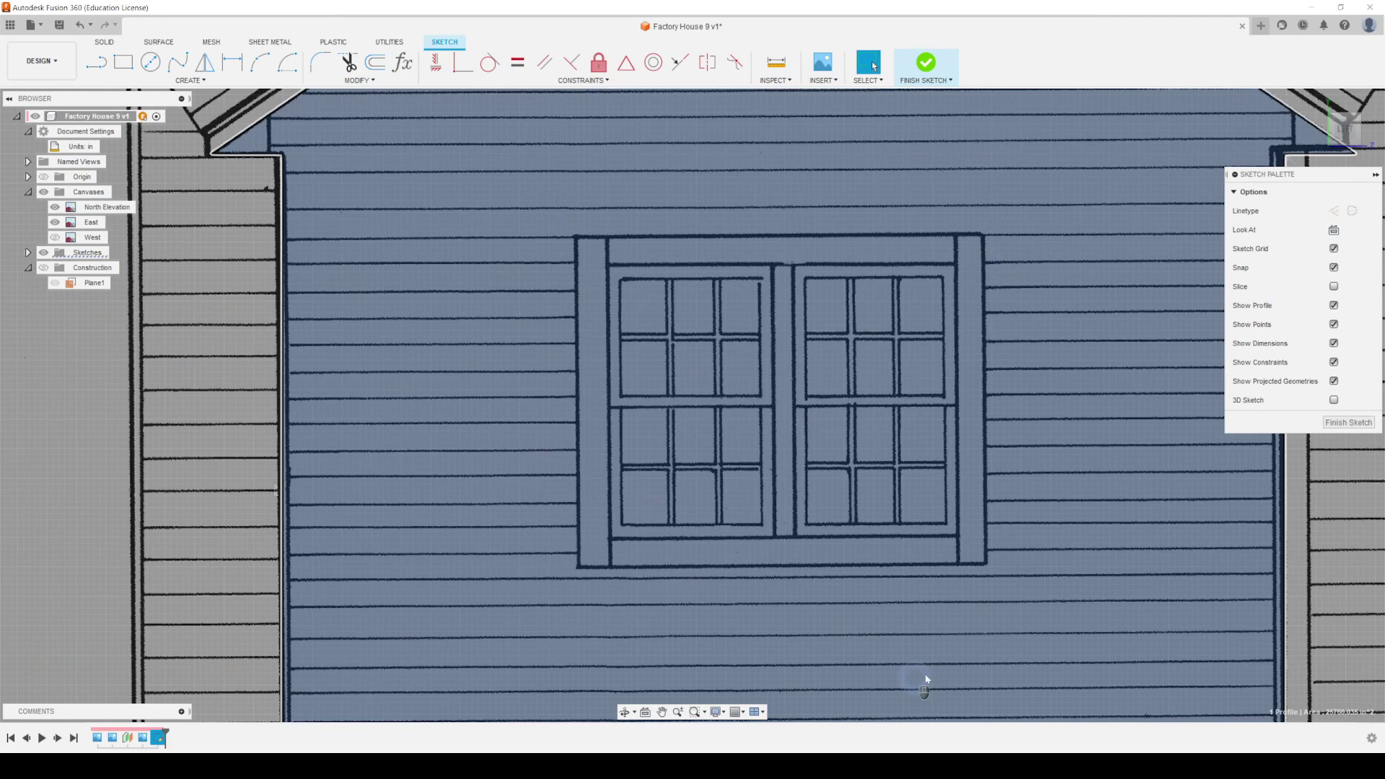
Step: Sketch a two-point rectangle around the outer trim of the double window, from its upper-left corner to its lower-right corner
scroll(1019, 388, "down", 3)
scroll(1029, 415, "up", 4)
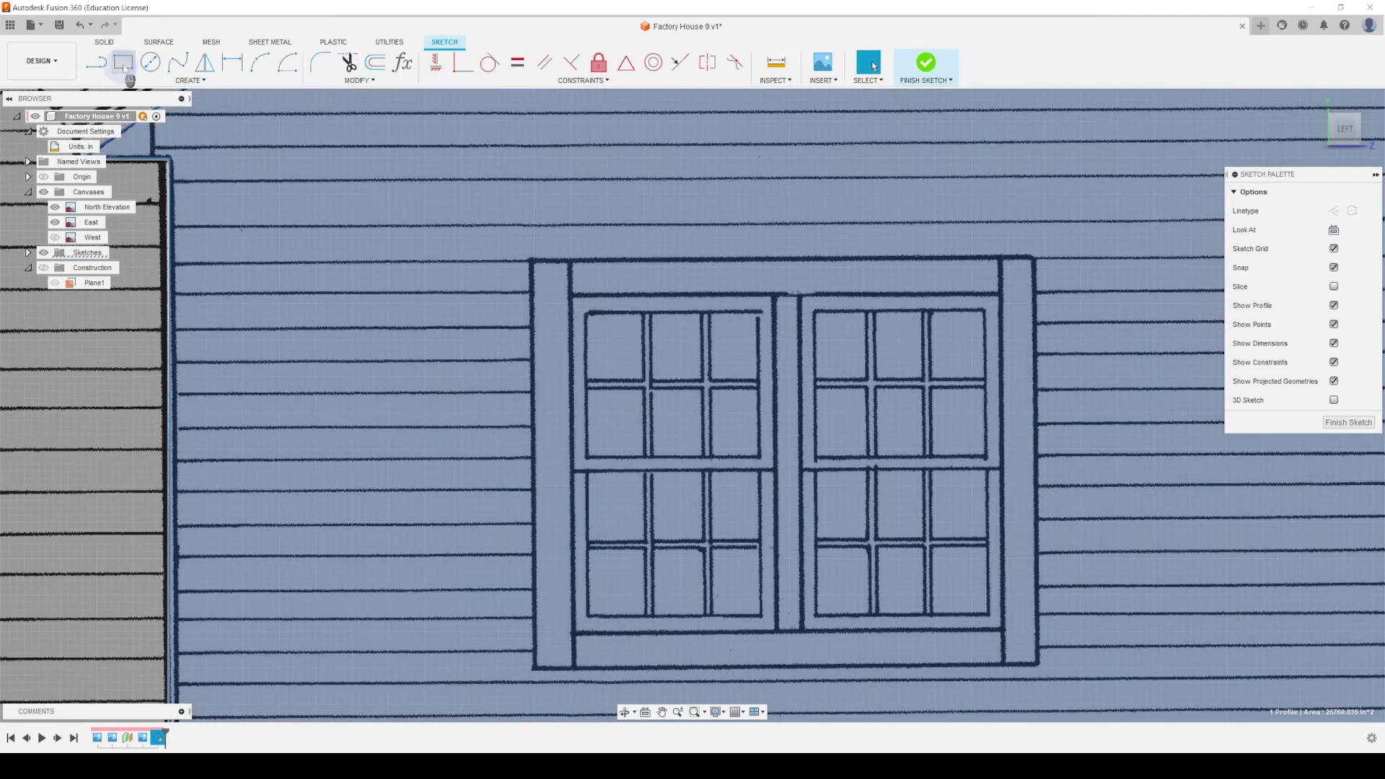
left_click(123, 62)
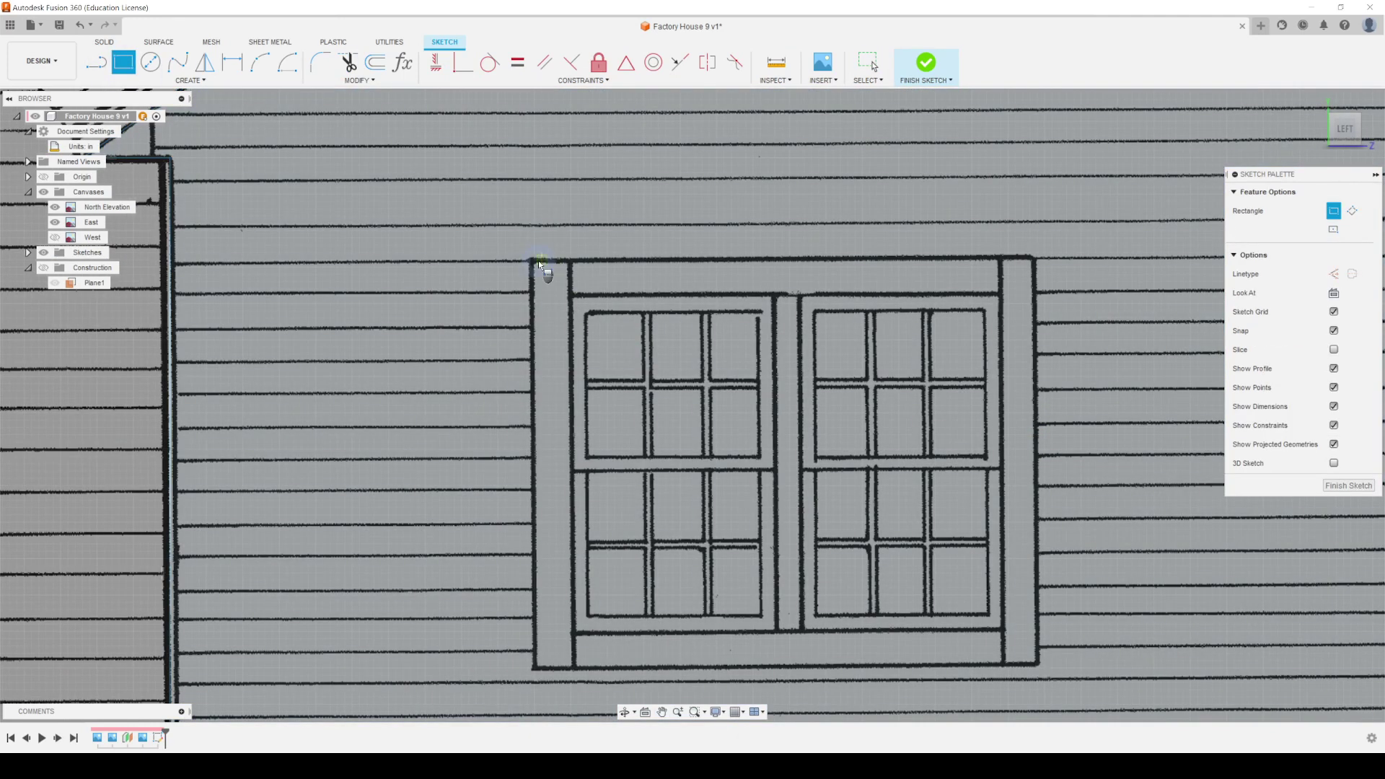
scroll(534, 261, "up", 5)
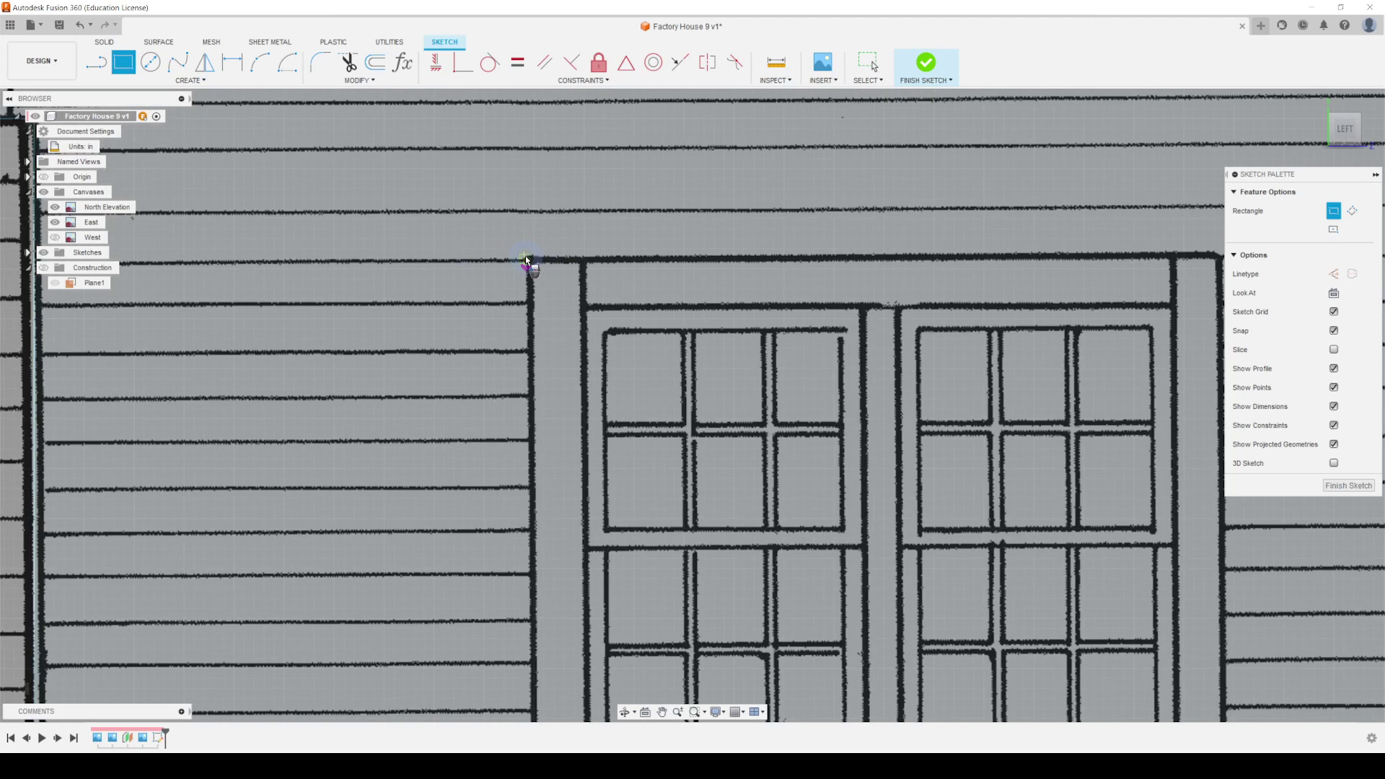
scroll(532, 261, "up", 2)
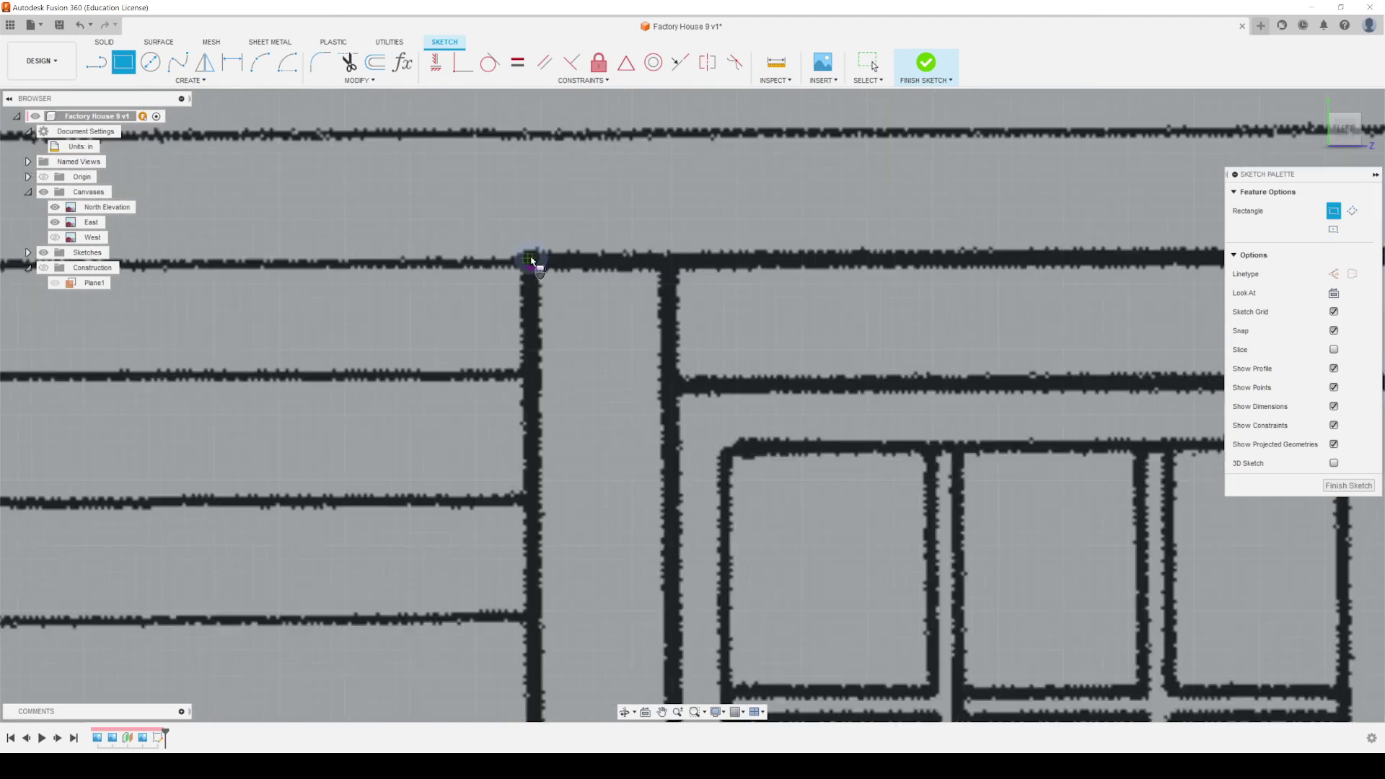
left_click(736, 713)
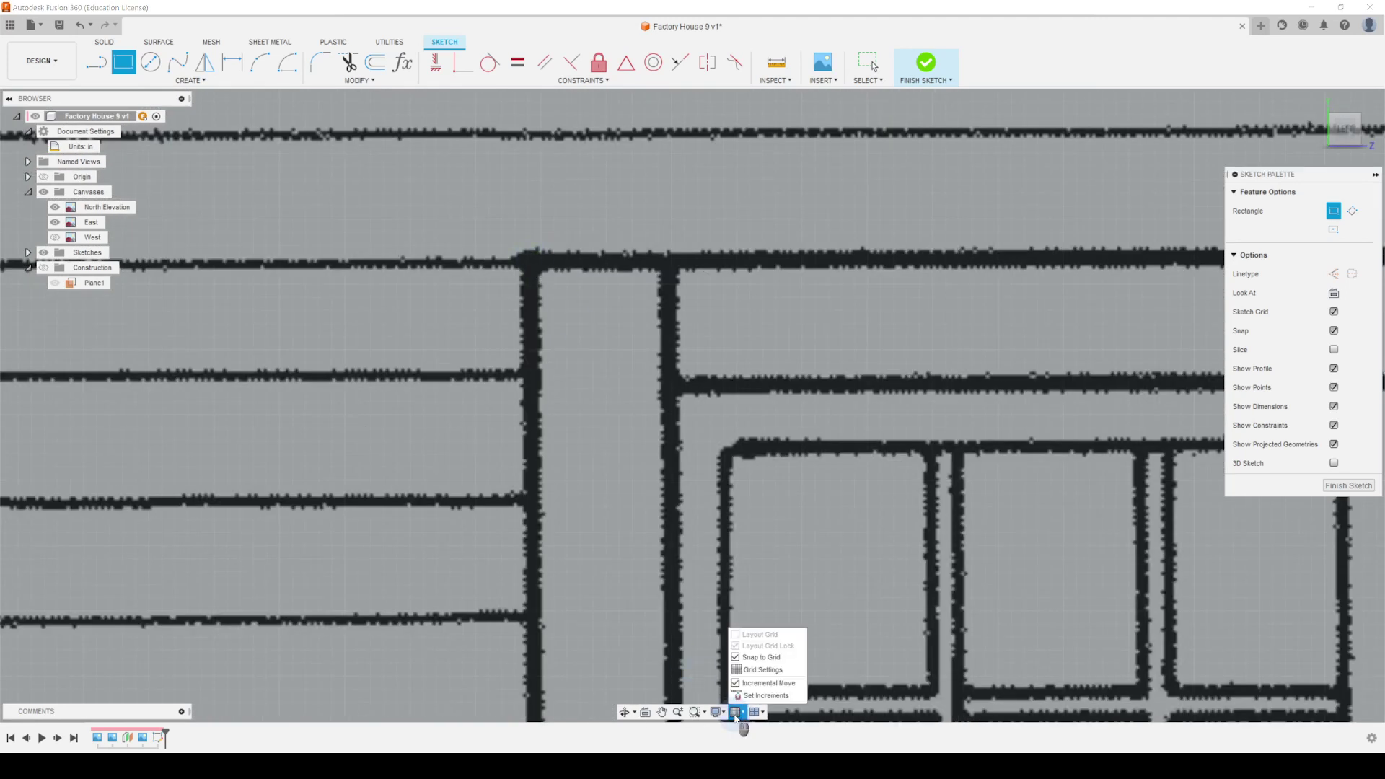
left_click(531, 259)
scroll(556, 356, "down", 5)
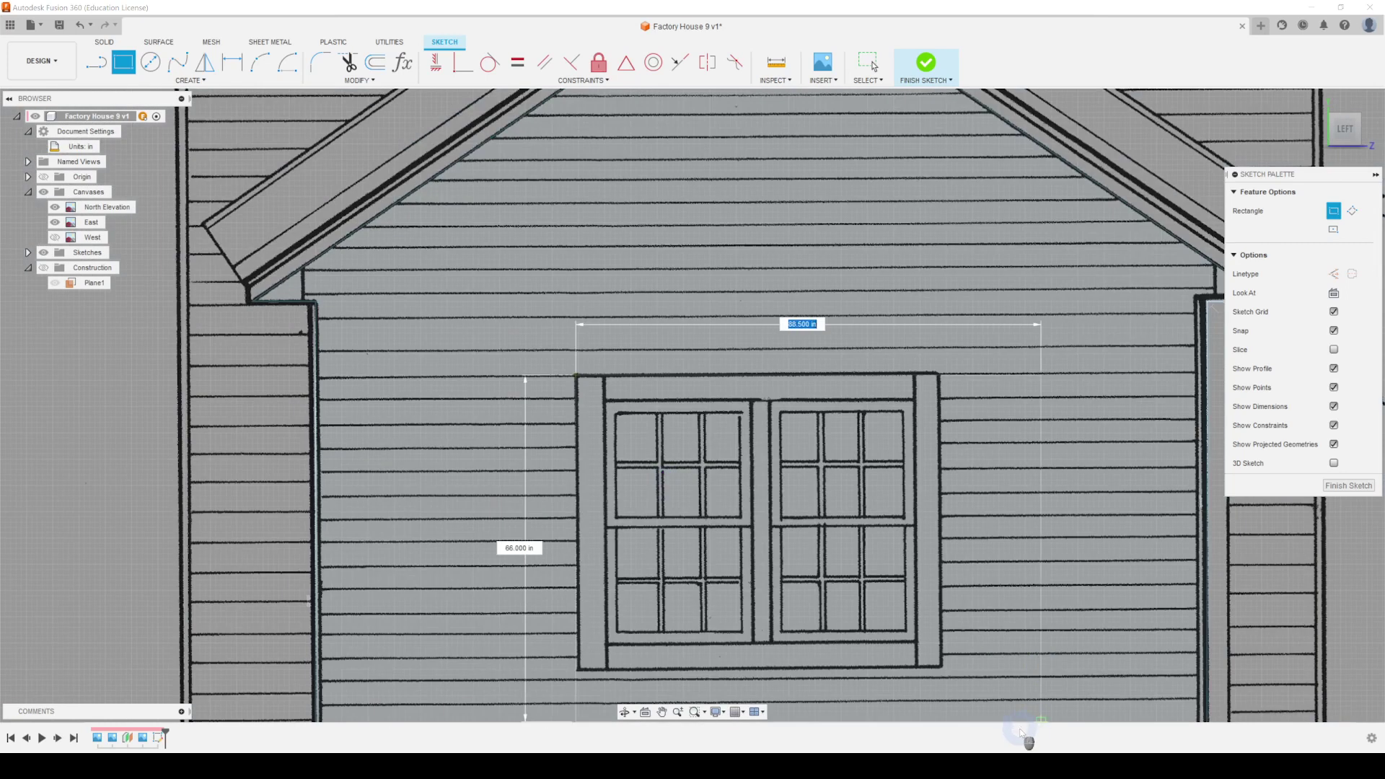
scroll(940, 658, "up", 6)
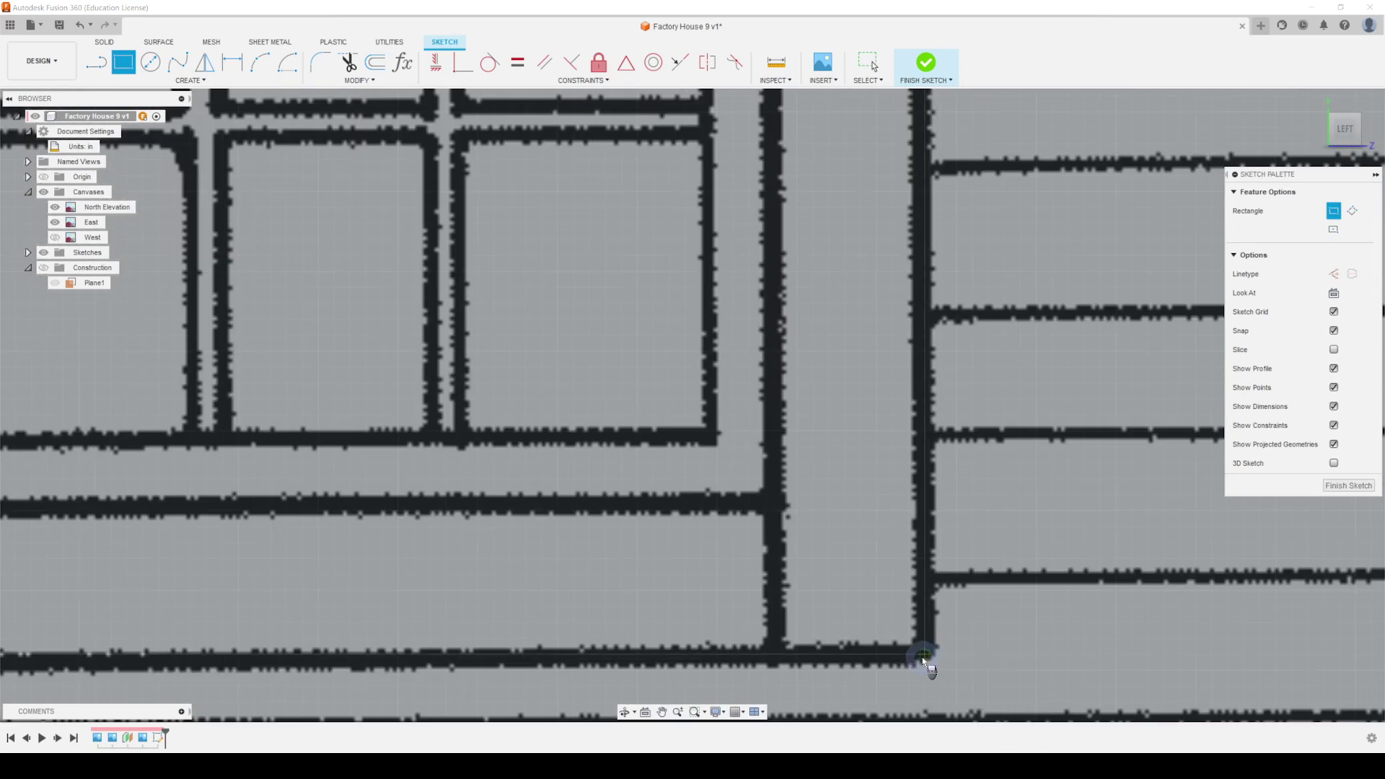
scroll(924, 658, "down", 8)
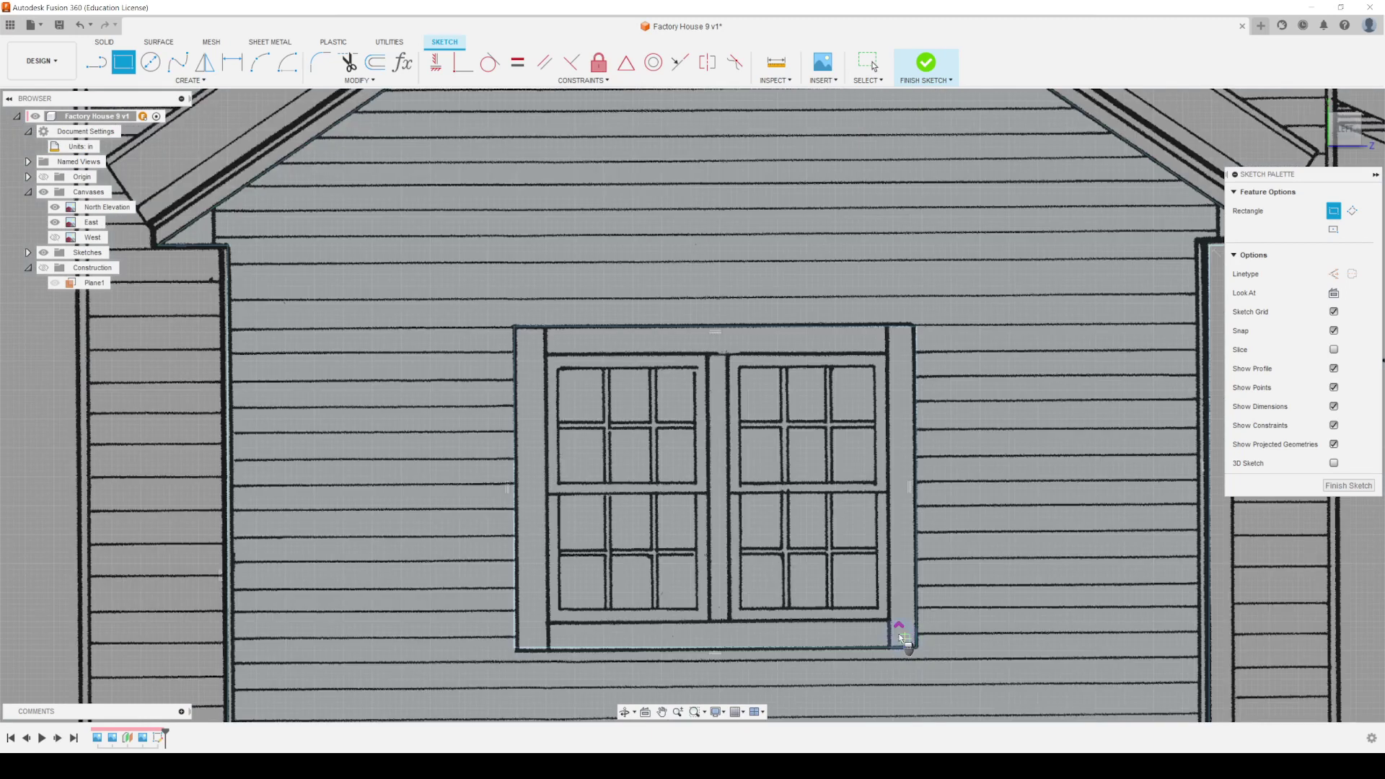
Step: Sketch a rectangle about 46 in tall around the right window unit, from the upper-right inner trim corner to the mullion's lower end
scroll(808, 647, "up", 5)
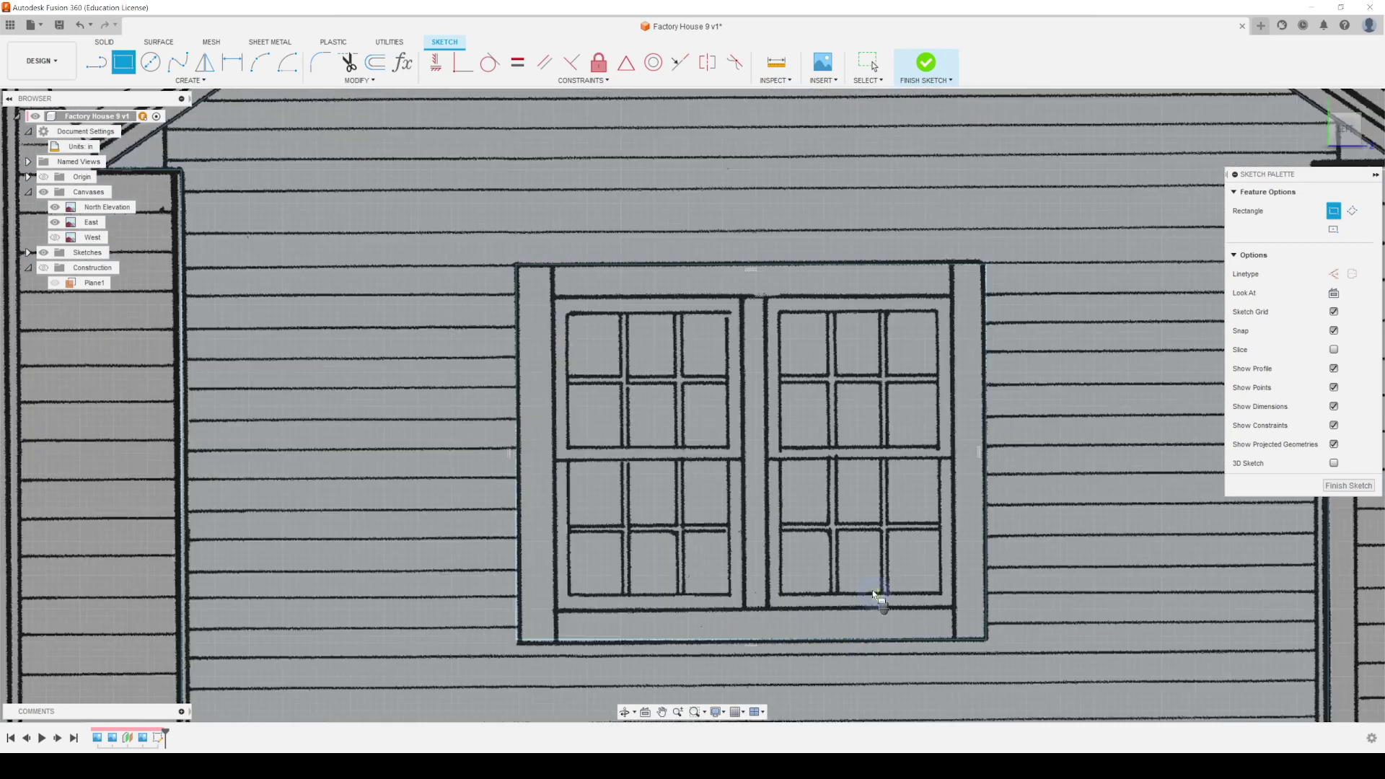
scroll(878, 608, "up", 1)
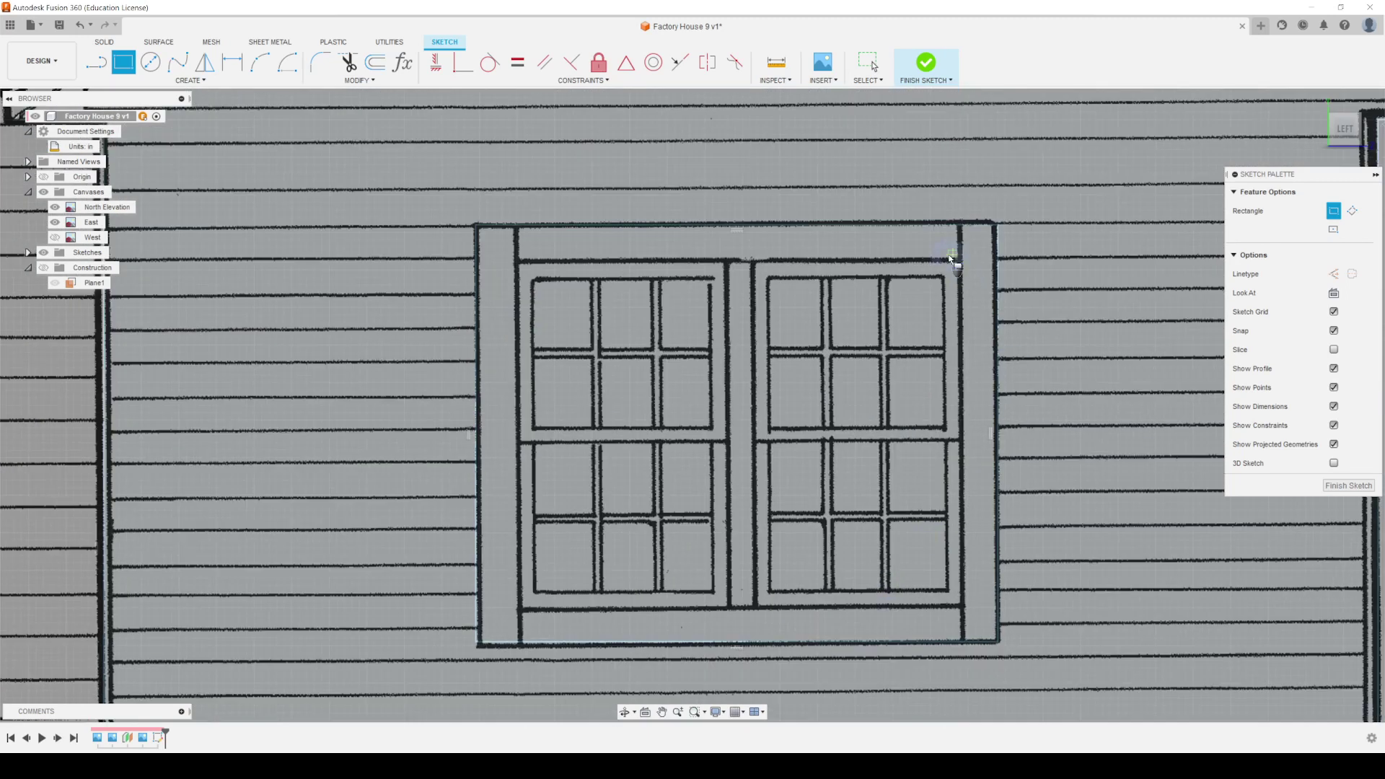
scroll(961, 262, "up", 3)
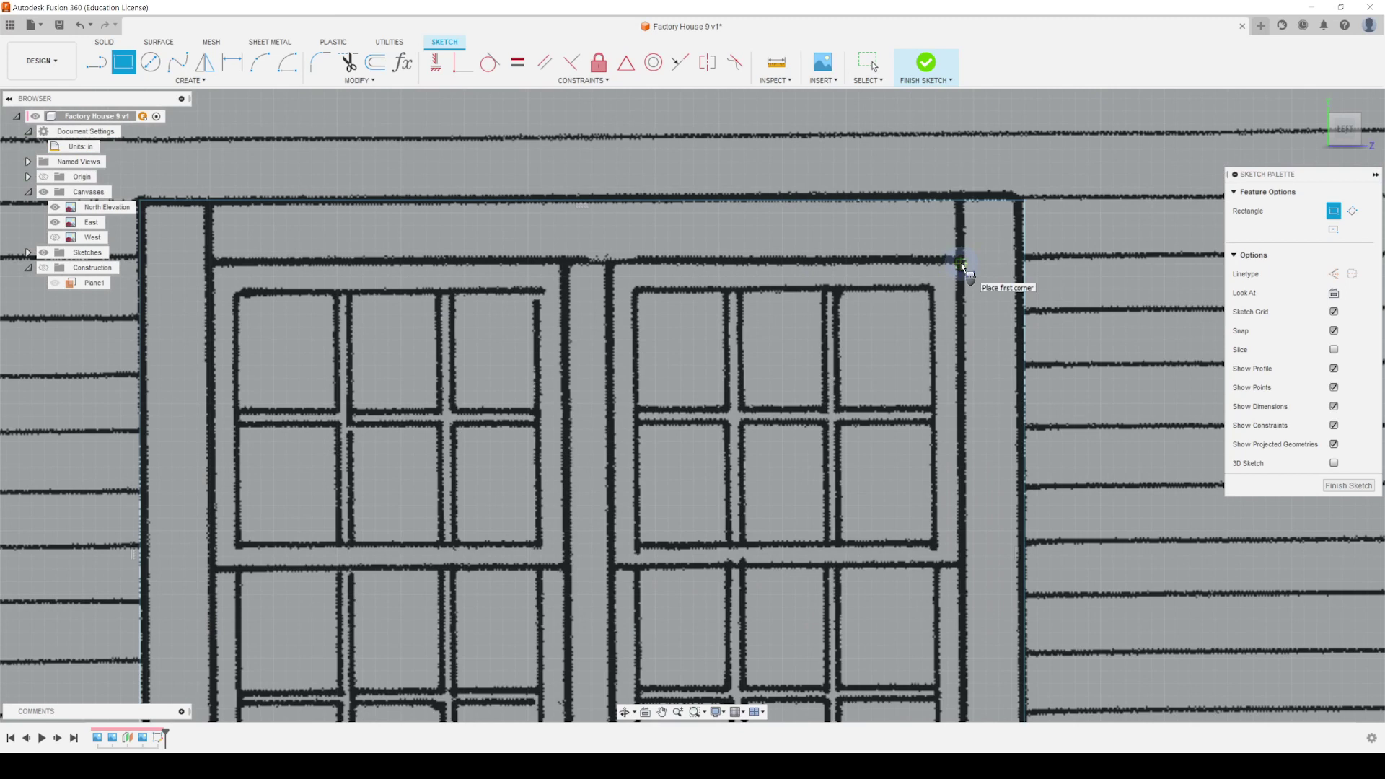
scroll(962, 264, "up", 4)
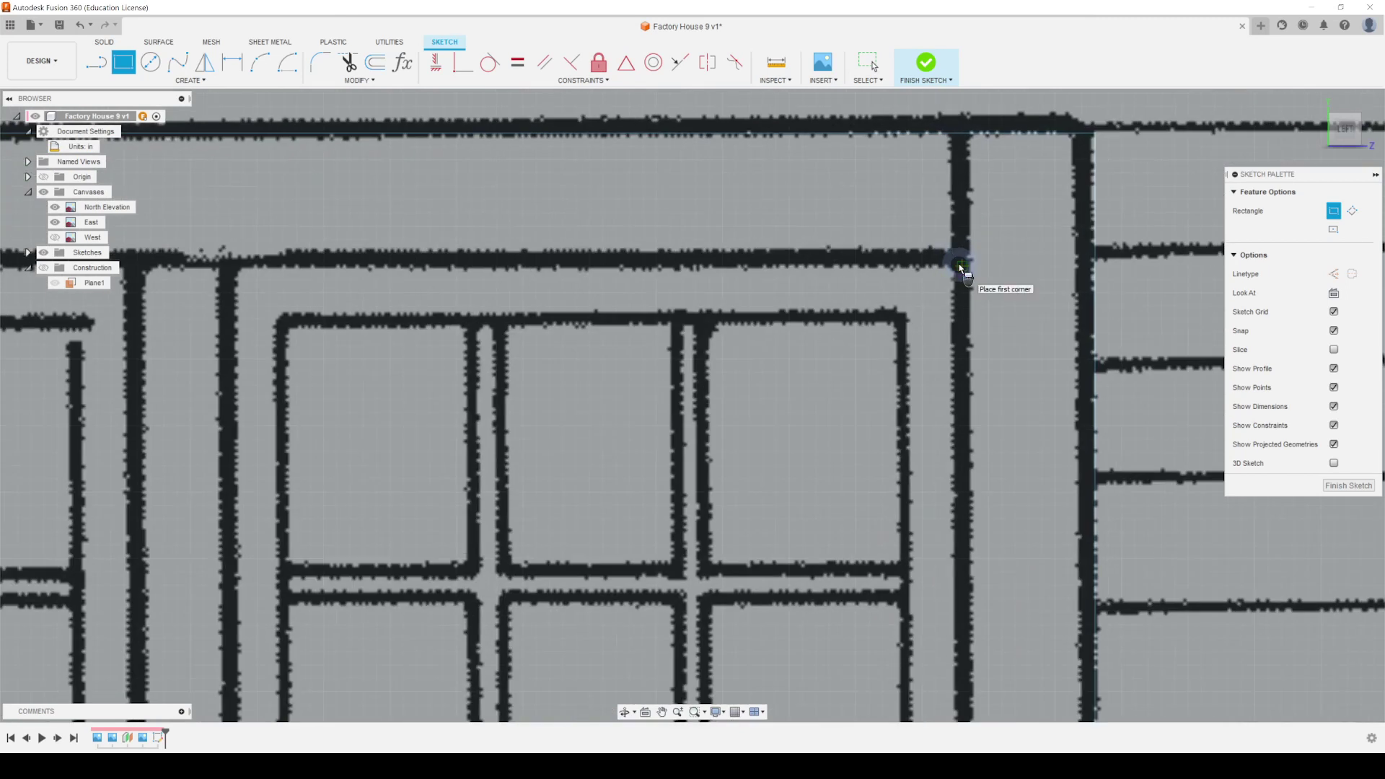
scroll(959, 267, "up", 2)
scroll(964, 264, "up", 3)
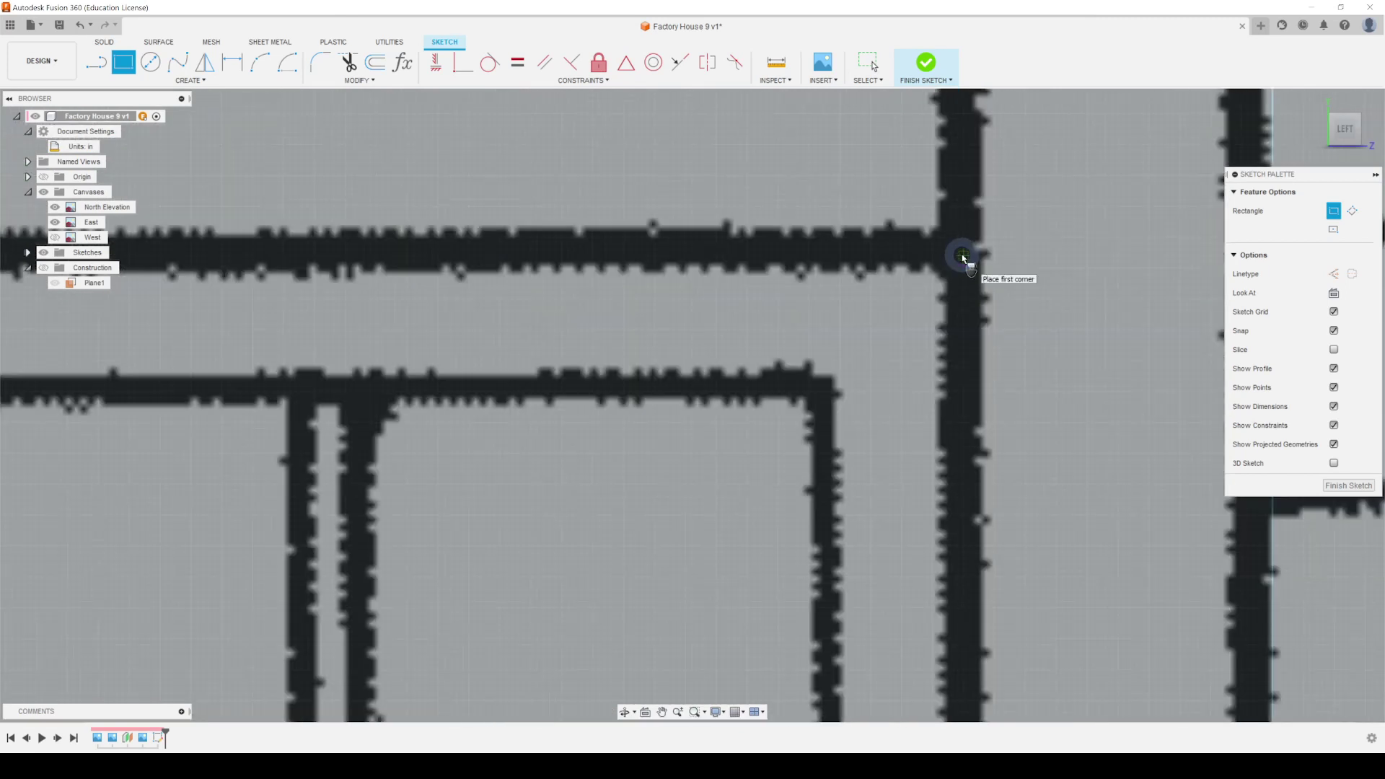
left_click(963, 250)
scroll(861, 456, "down", 4)
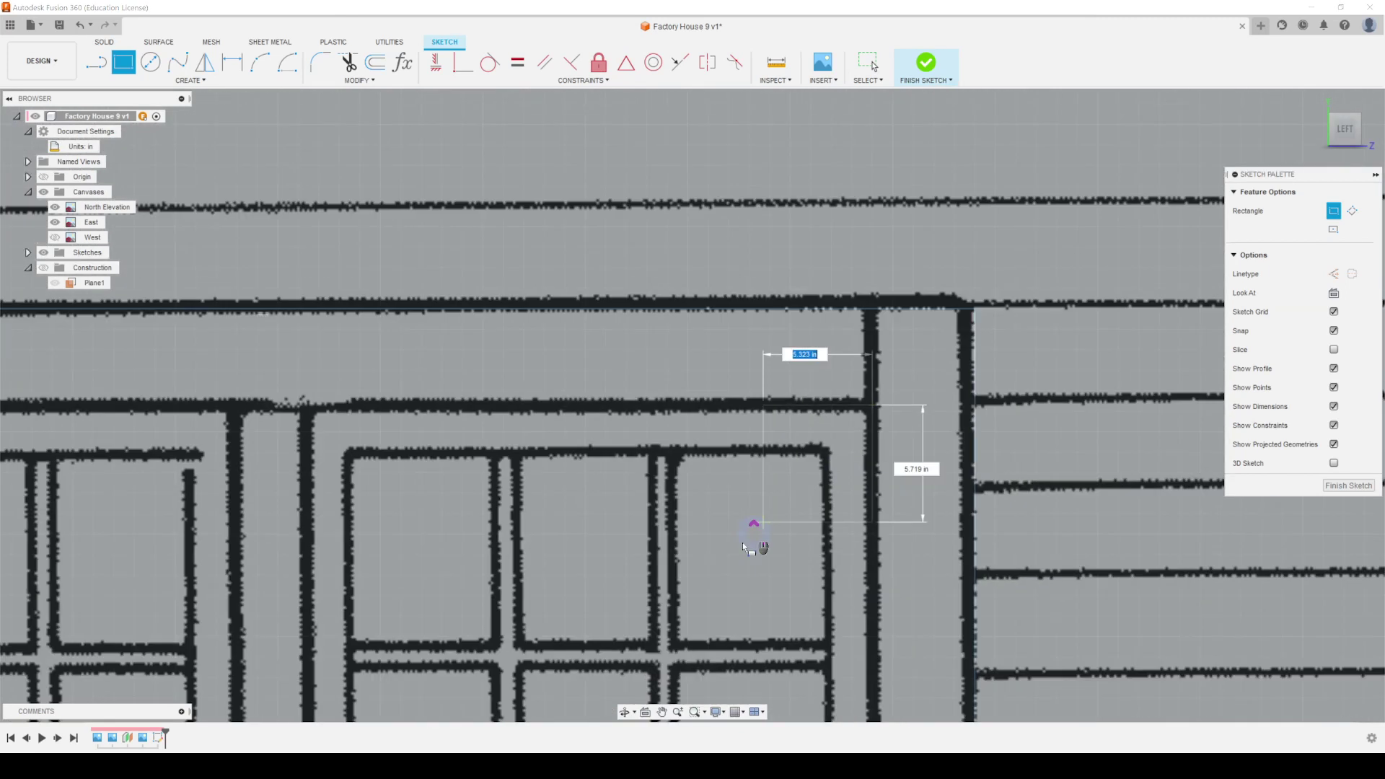
scroll(742, 543, "up", 3)
scroll(874, 413, "down", 2)
scroll(874, 425, "down", 1)
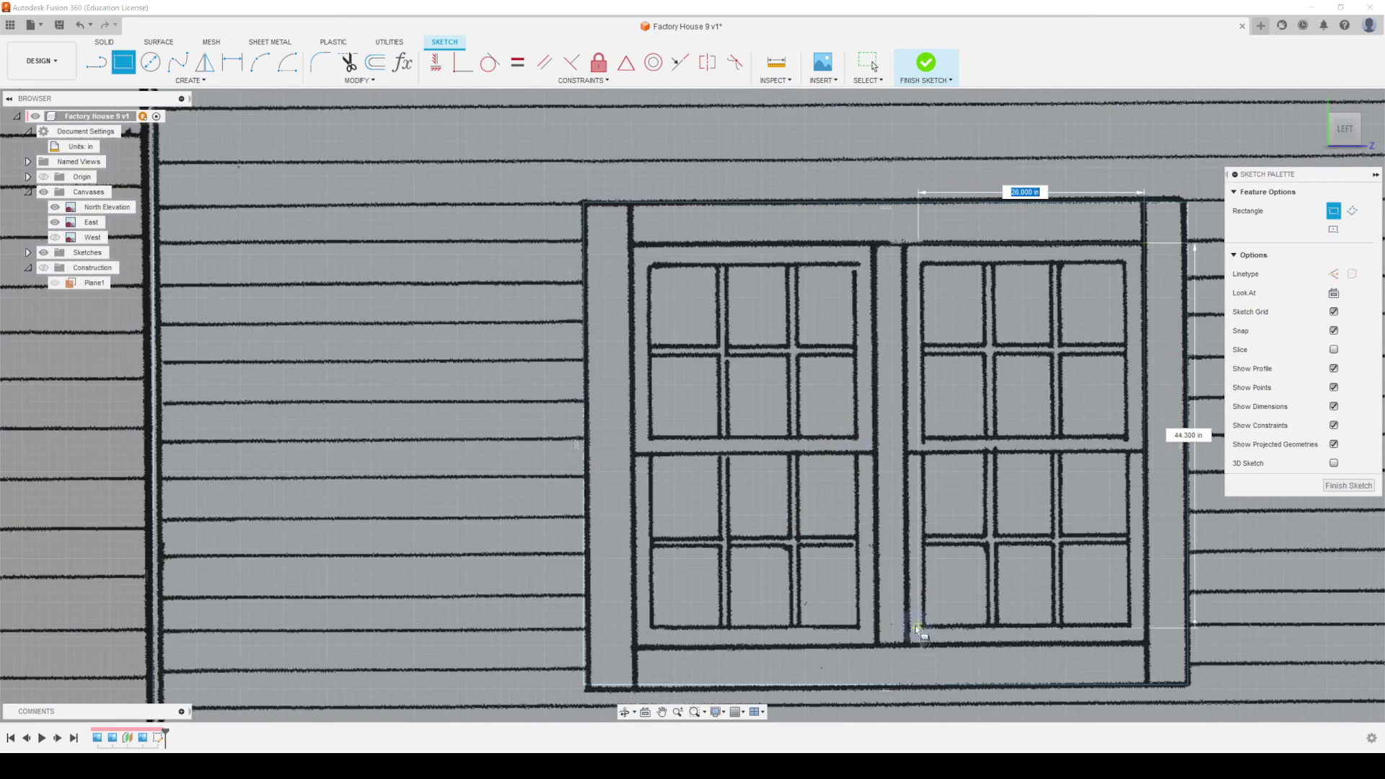
scroll(913, 635, "up", 3)
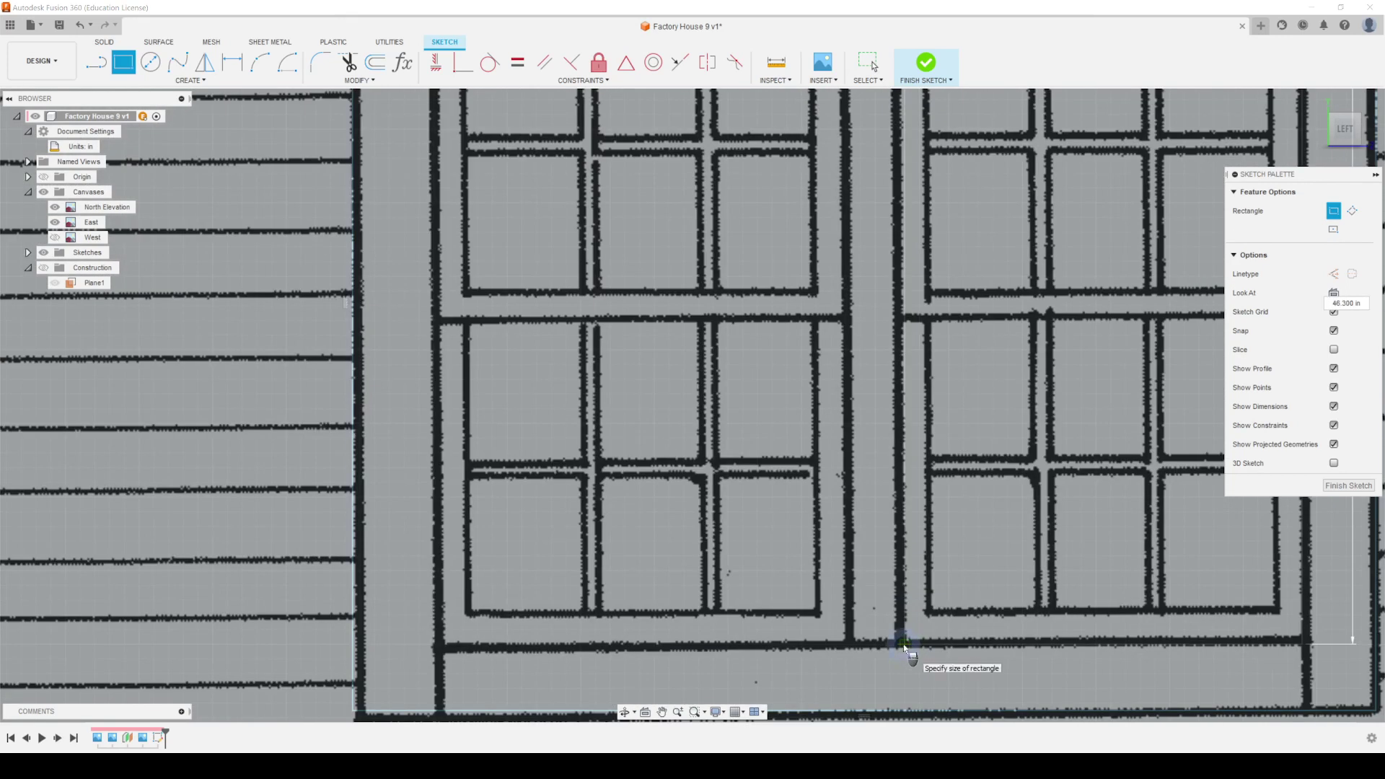
scroll(905, 644, "up", 2)
scroll(906, 644, "up", 4)
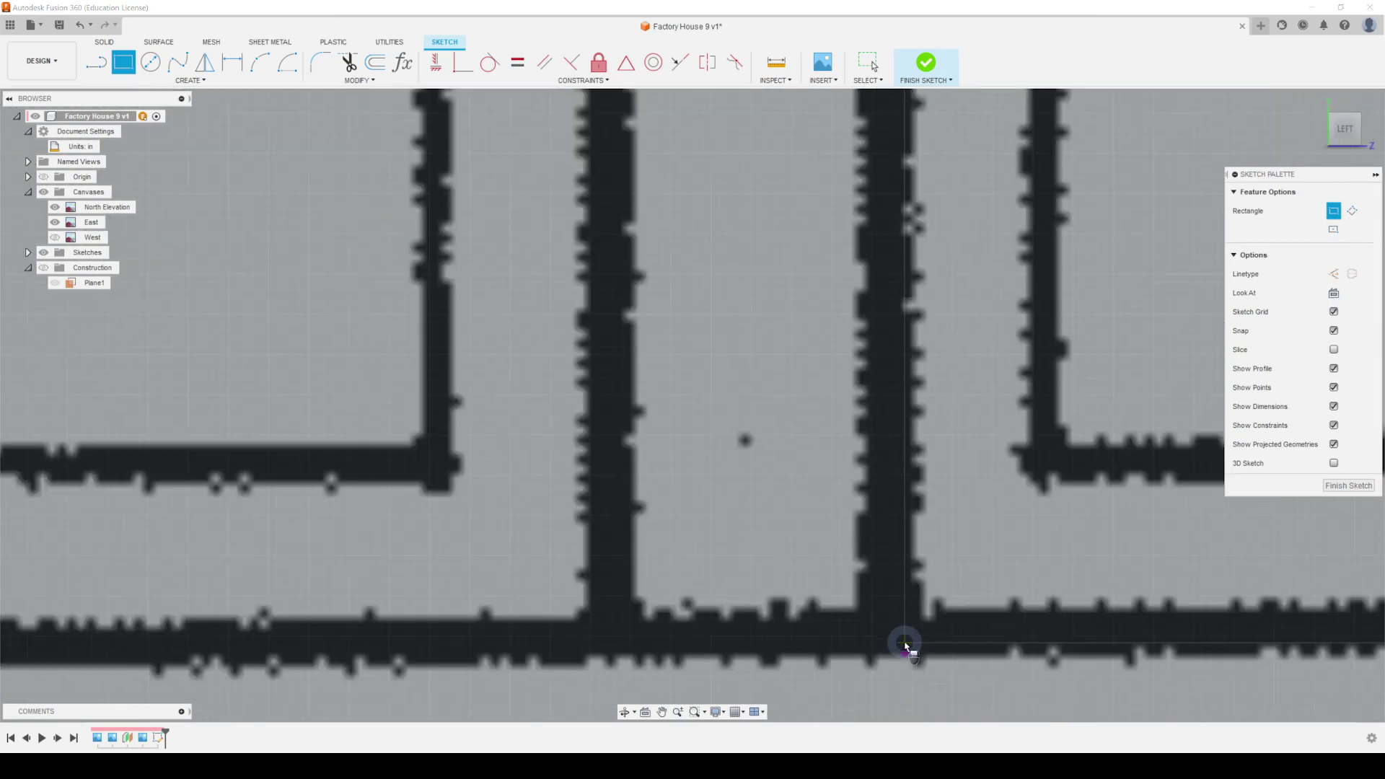
left_click(898, 642)
Step: Sketch a rectangle around the left window unit, from the mullion's lower end to the upper-left inner trim corner
scroll(898, 640, "down", 5)
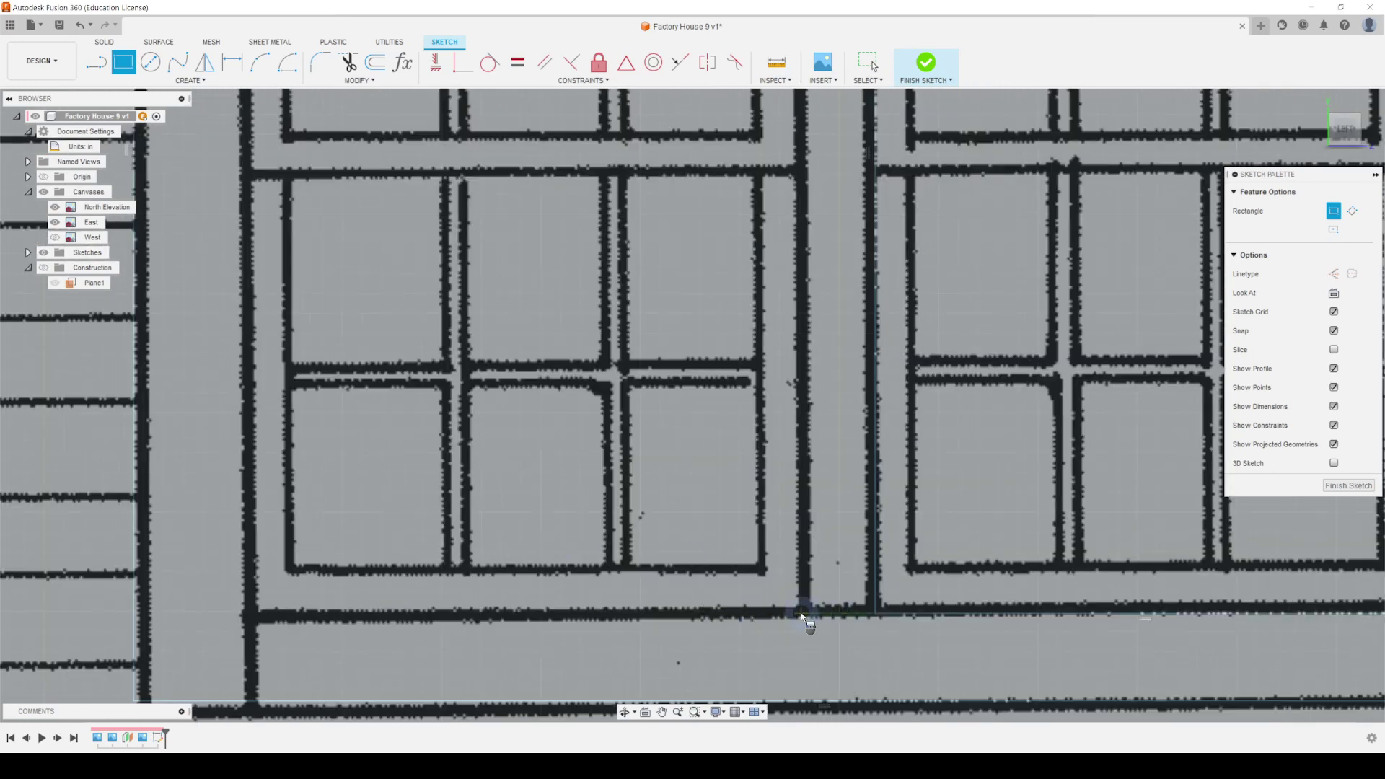
scroll(803, 615, "up", 4)
scroll(797, 616, "up", 2)
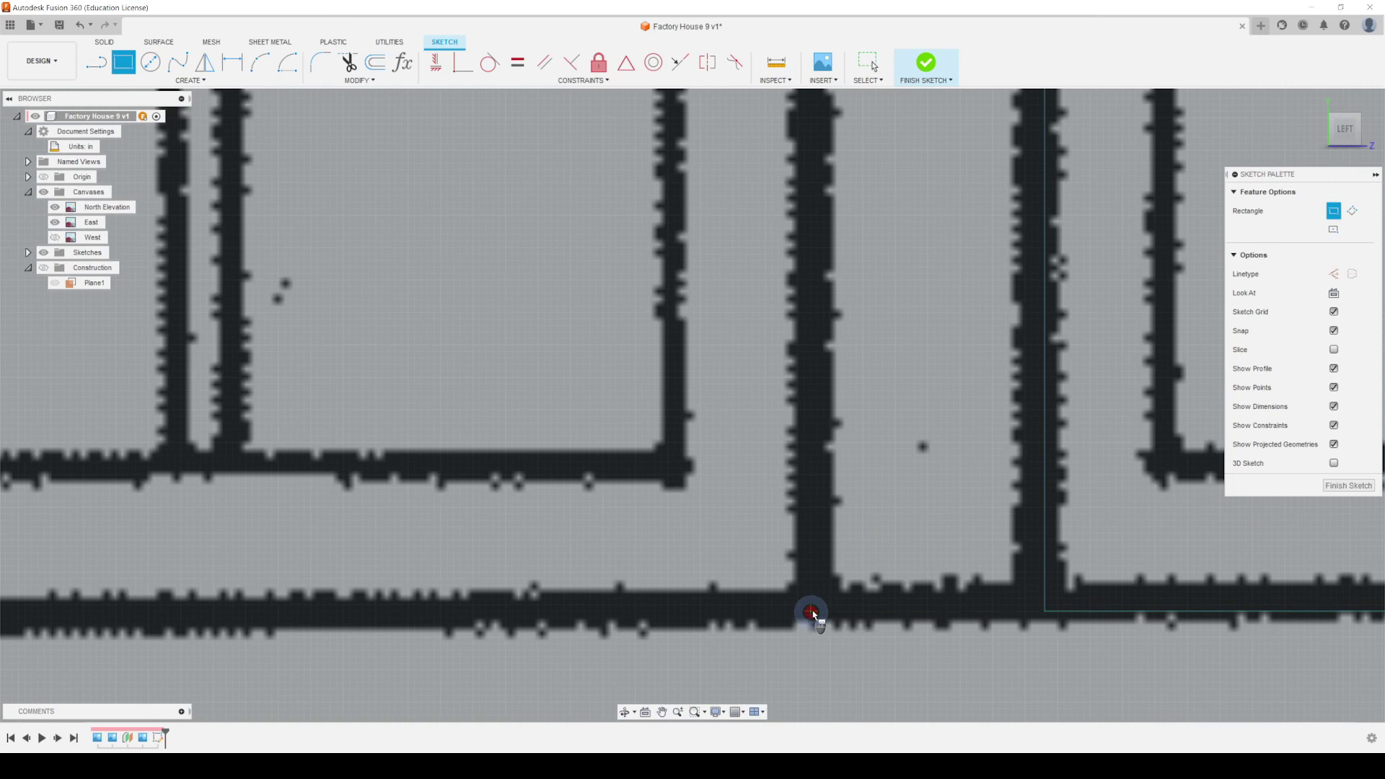
left_click(811, 613)
scroll(866, 534, "down", 6)
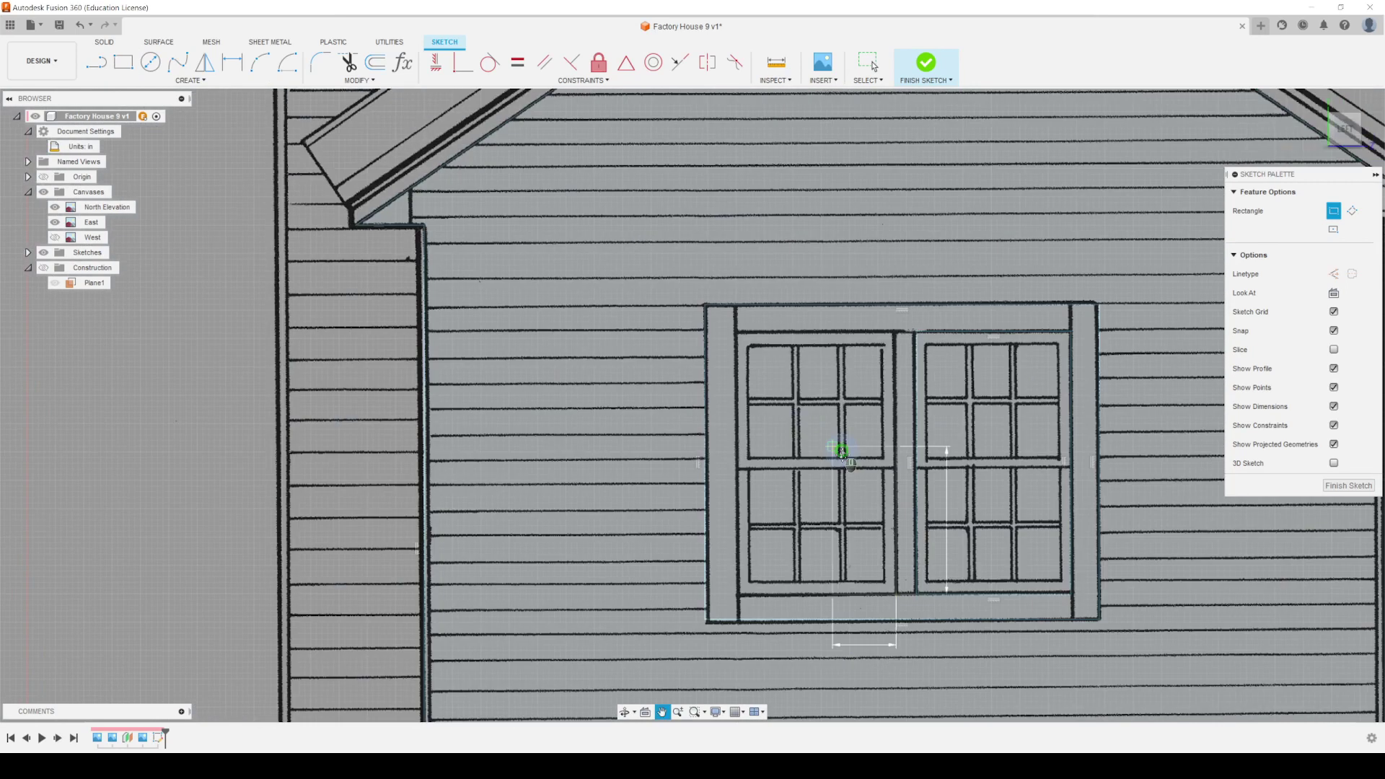
scroll(750, 317, "up", 8)
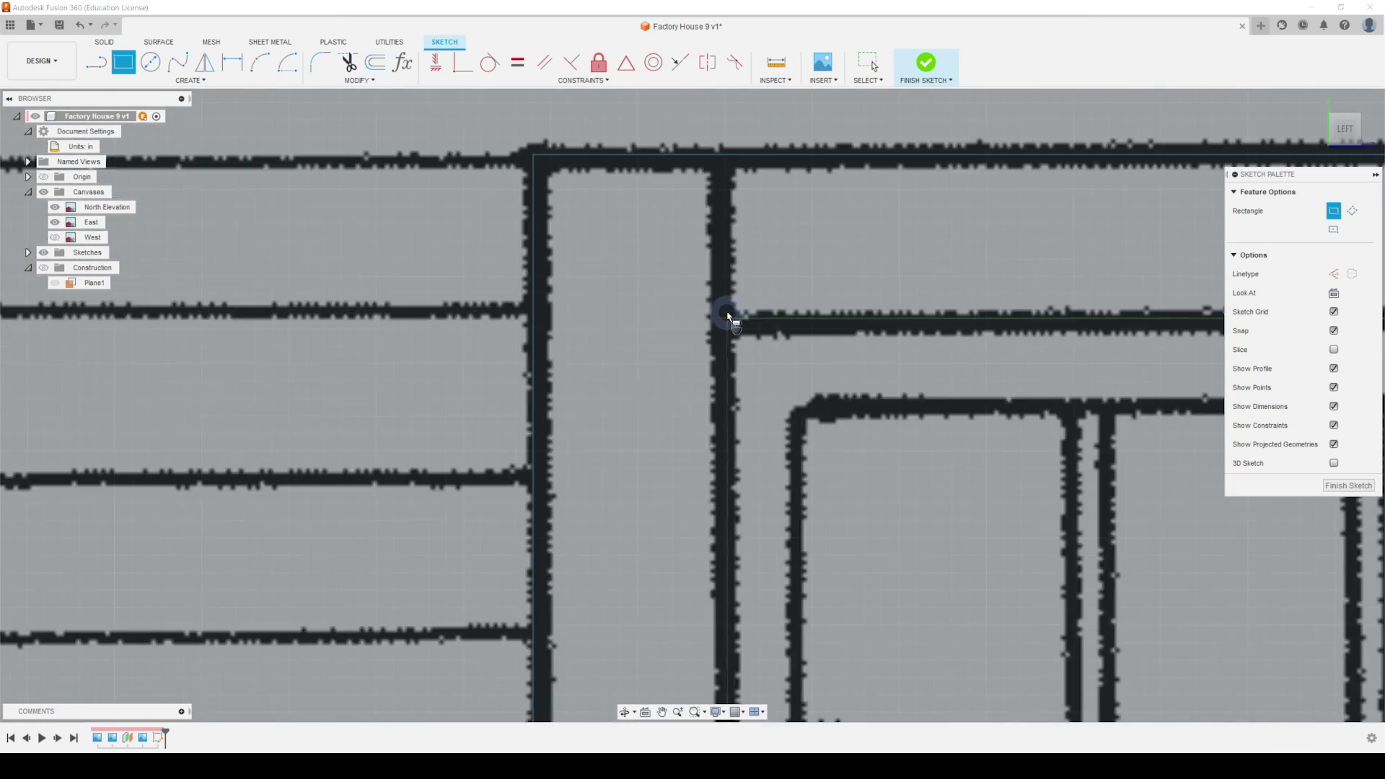
left_click(724, 312)
scroll(750, 360, "down", 6)
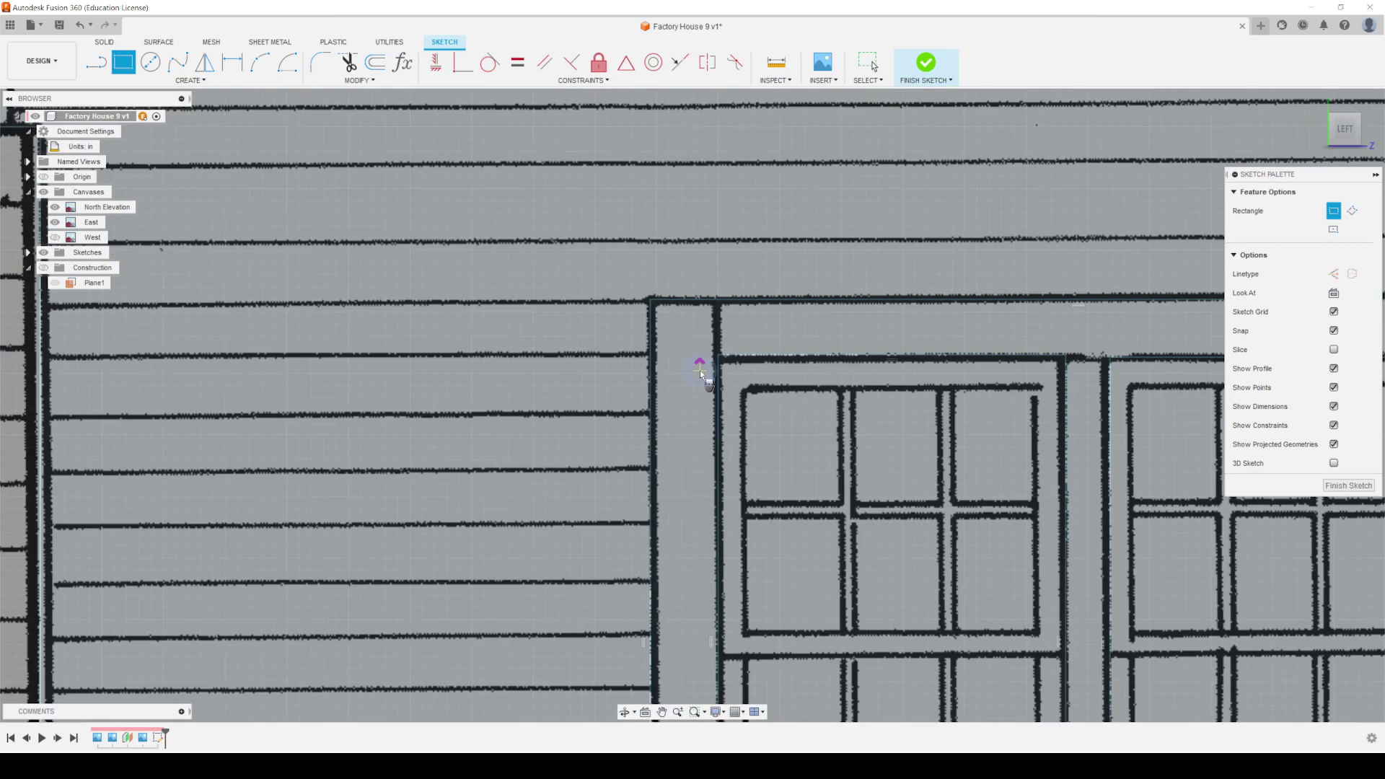
Step: Sketch a rectangle about 8.1 by 9.5 in over the upper-left glass pane of the left window
middle_click_drag(904, 495, 849, 370)
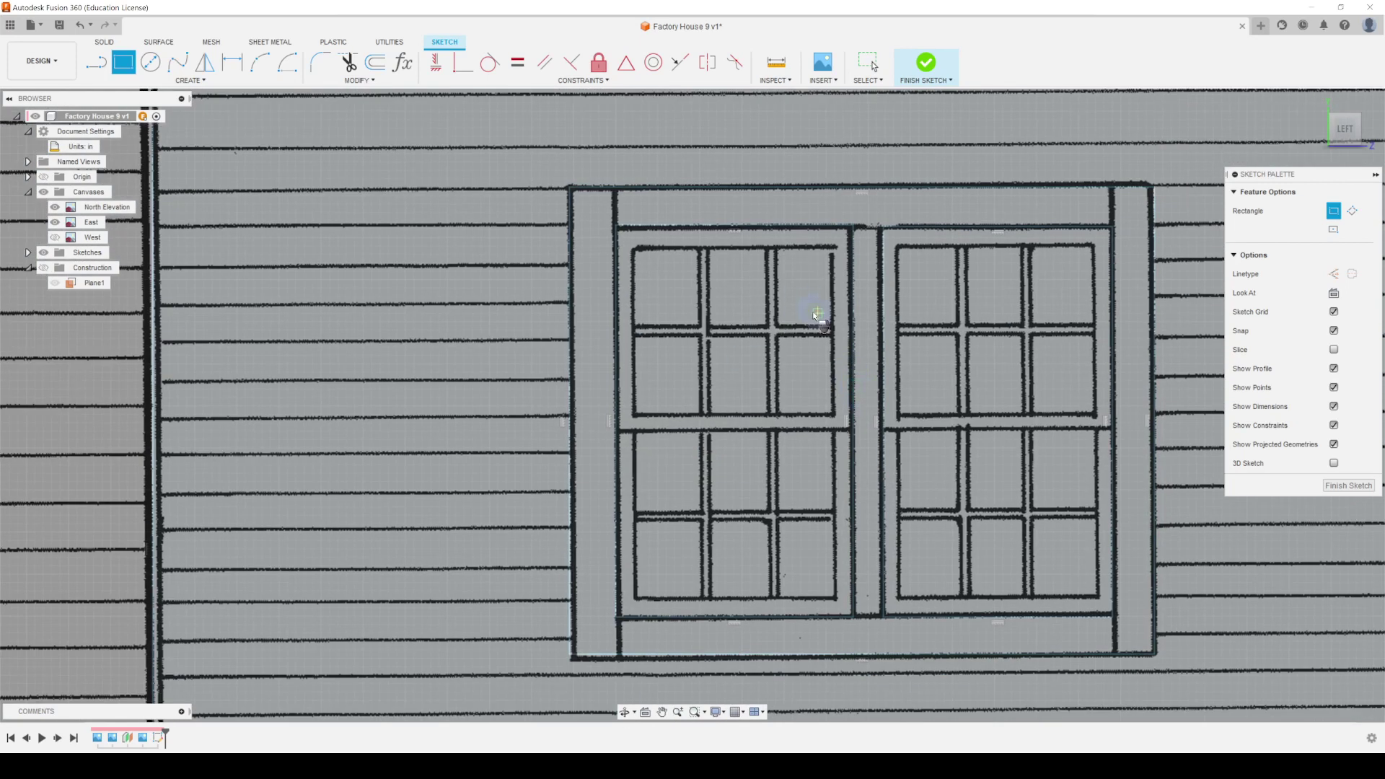
scroll(704, 281, "up", 5)
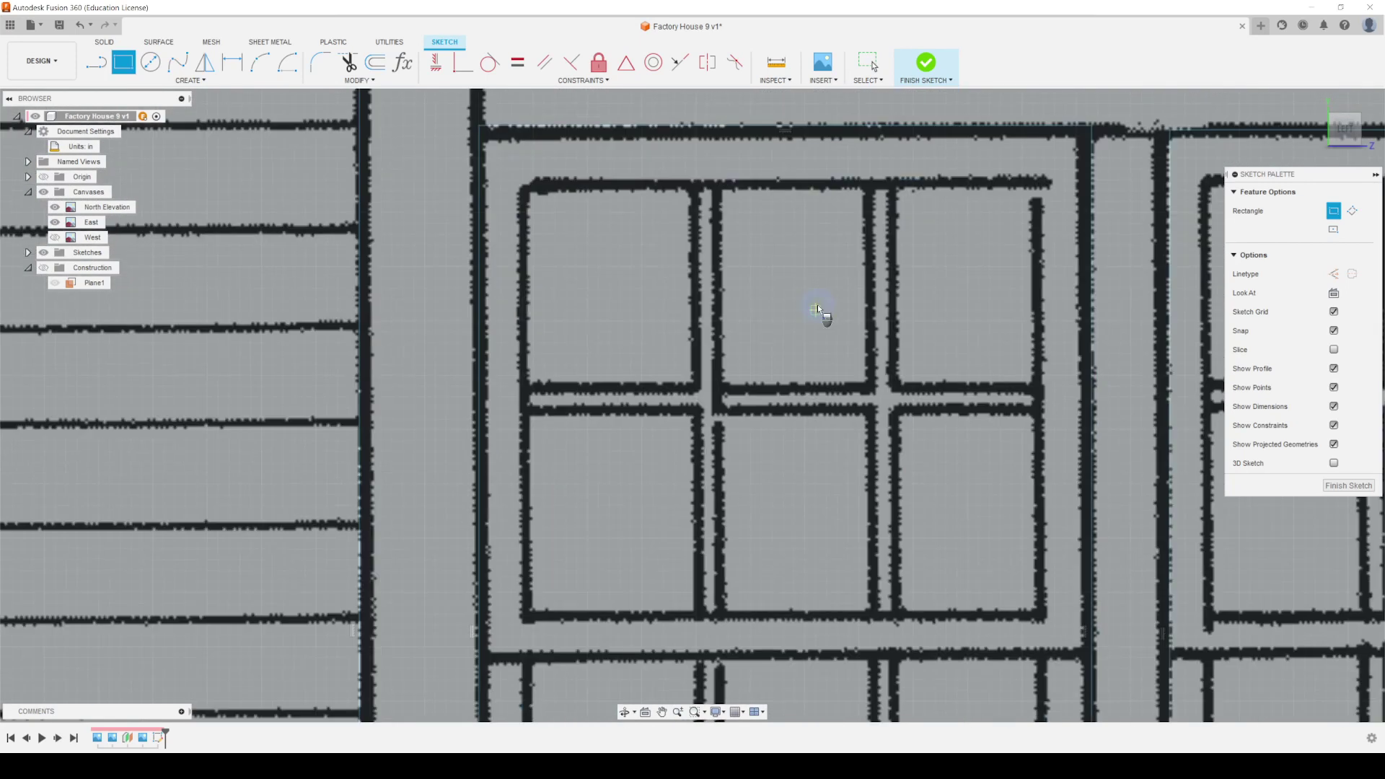
middle_click_drag(789, 306, 848, 337)
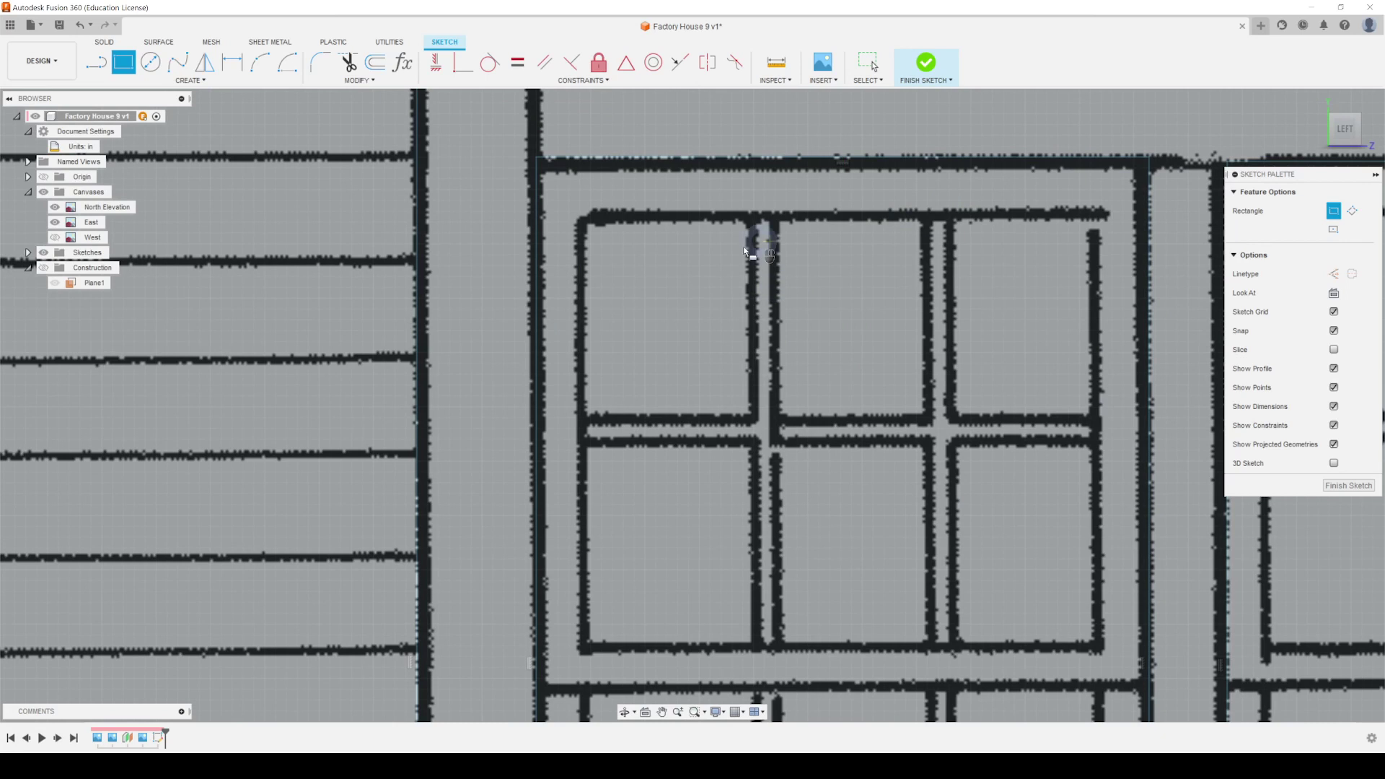
scroll(775, 263, "up", 3)
scroll(729, 272, "down", 2)
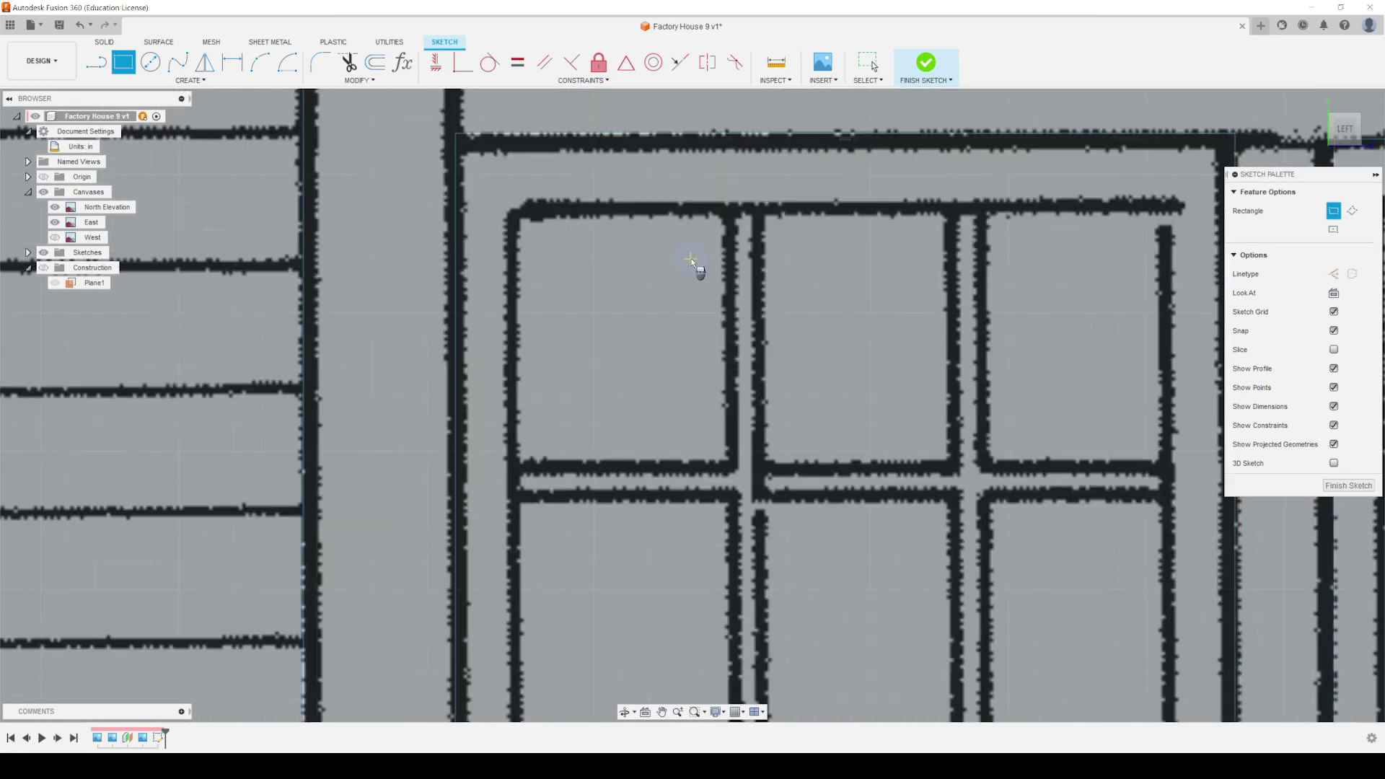
scroll(731, 458, "up", 5)
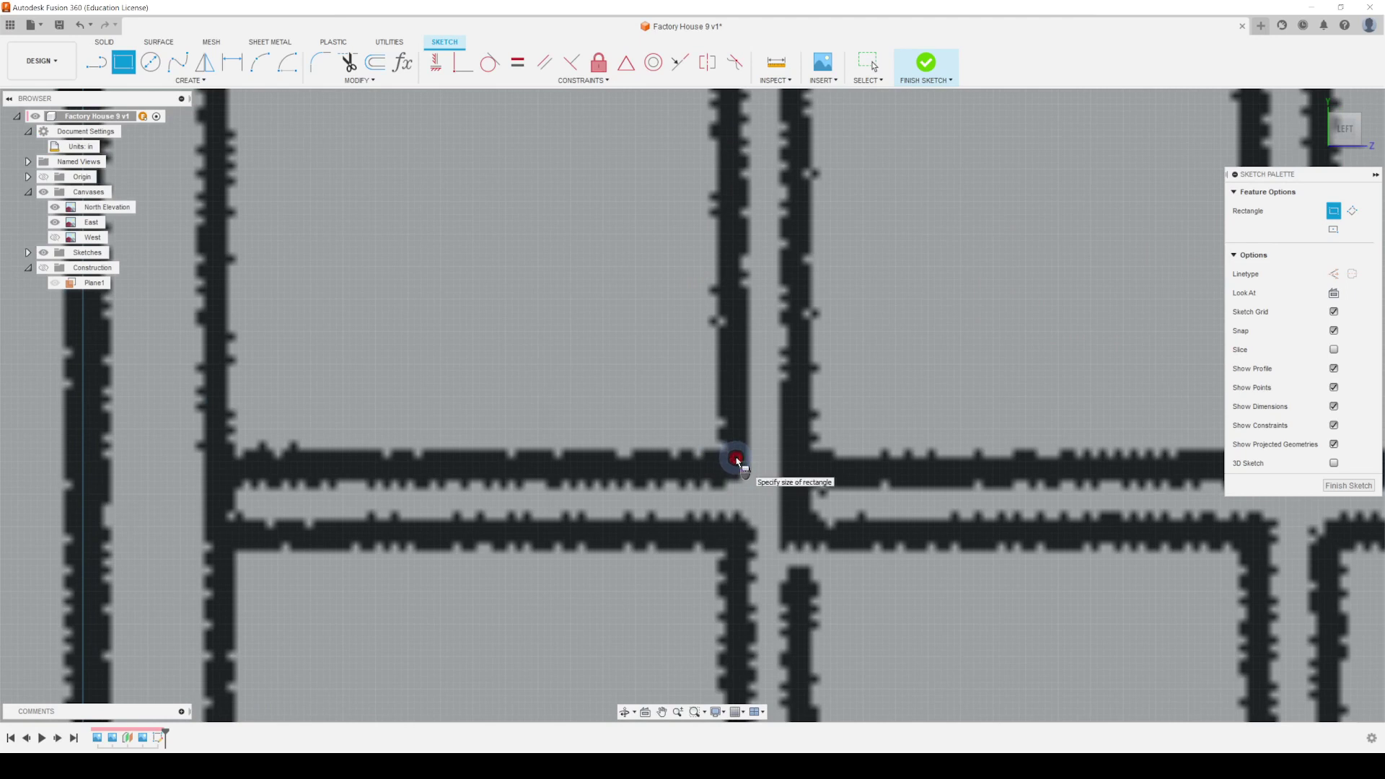
left_click(736, 459)
scroll(700, 353, "down", 4)
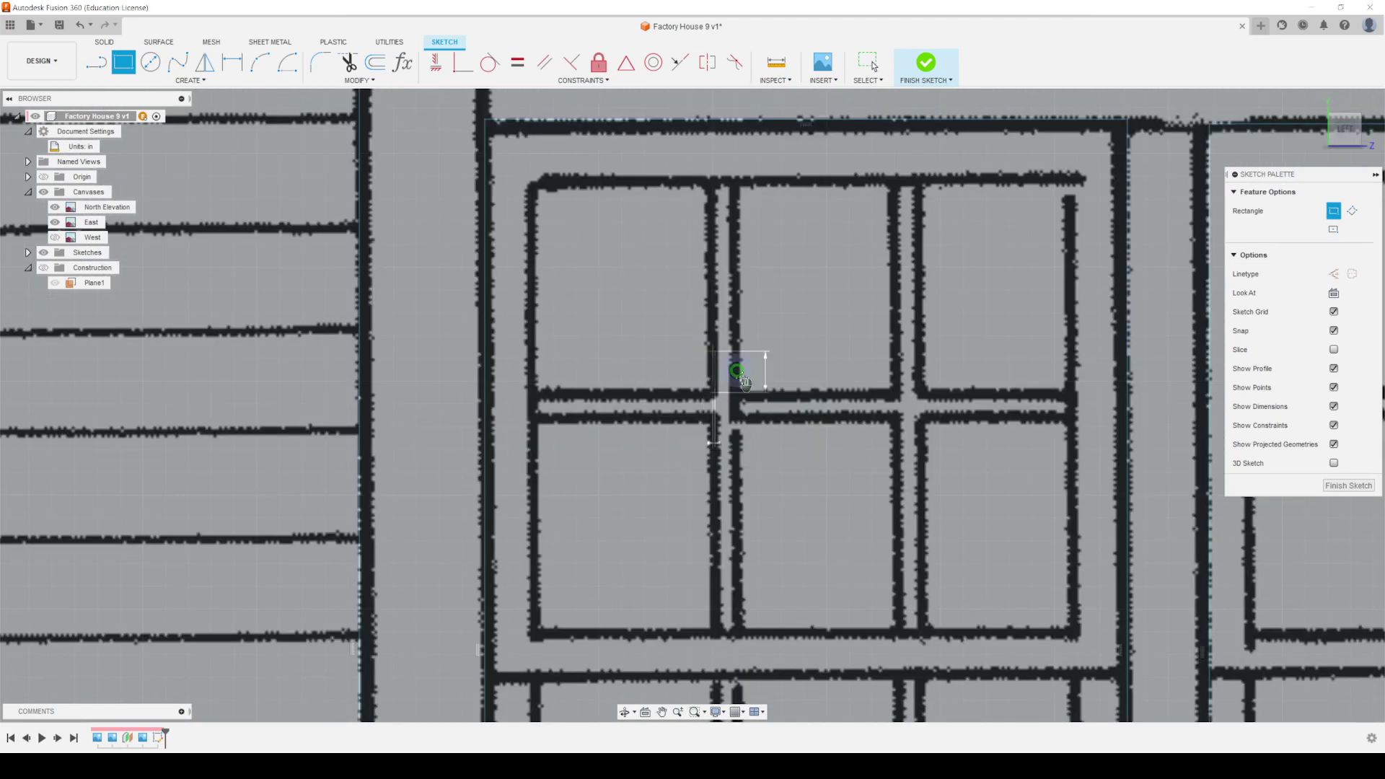
scroll(745, 382, "down", 3)
scroll(670, 318, "up", 3)
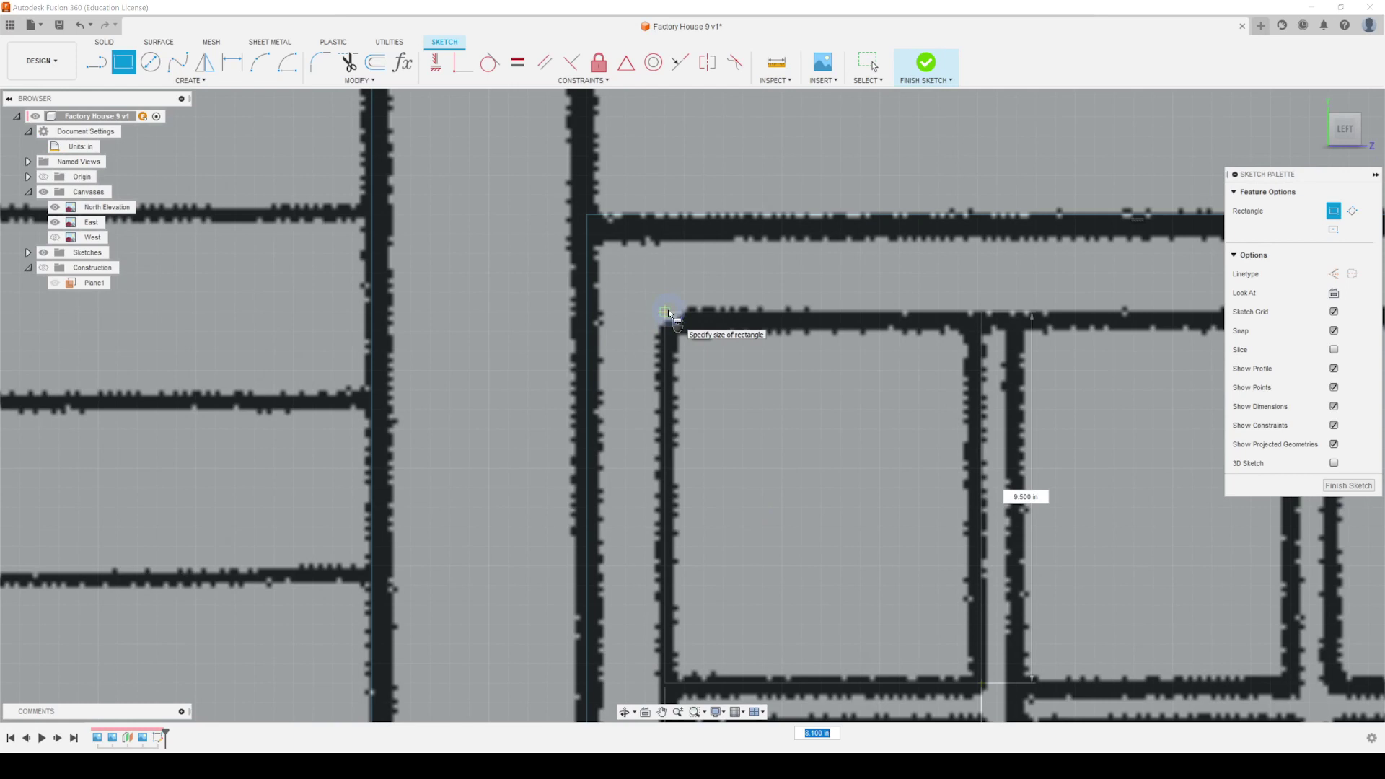
left_click(668, 310)
scroll(692, 379, "down", 3)
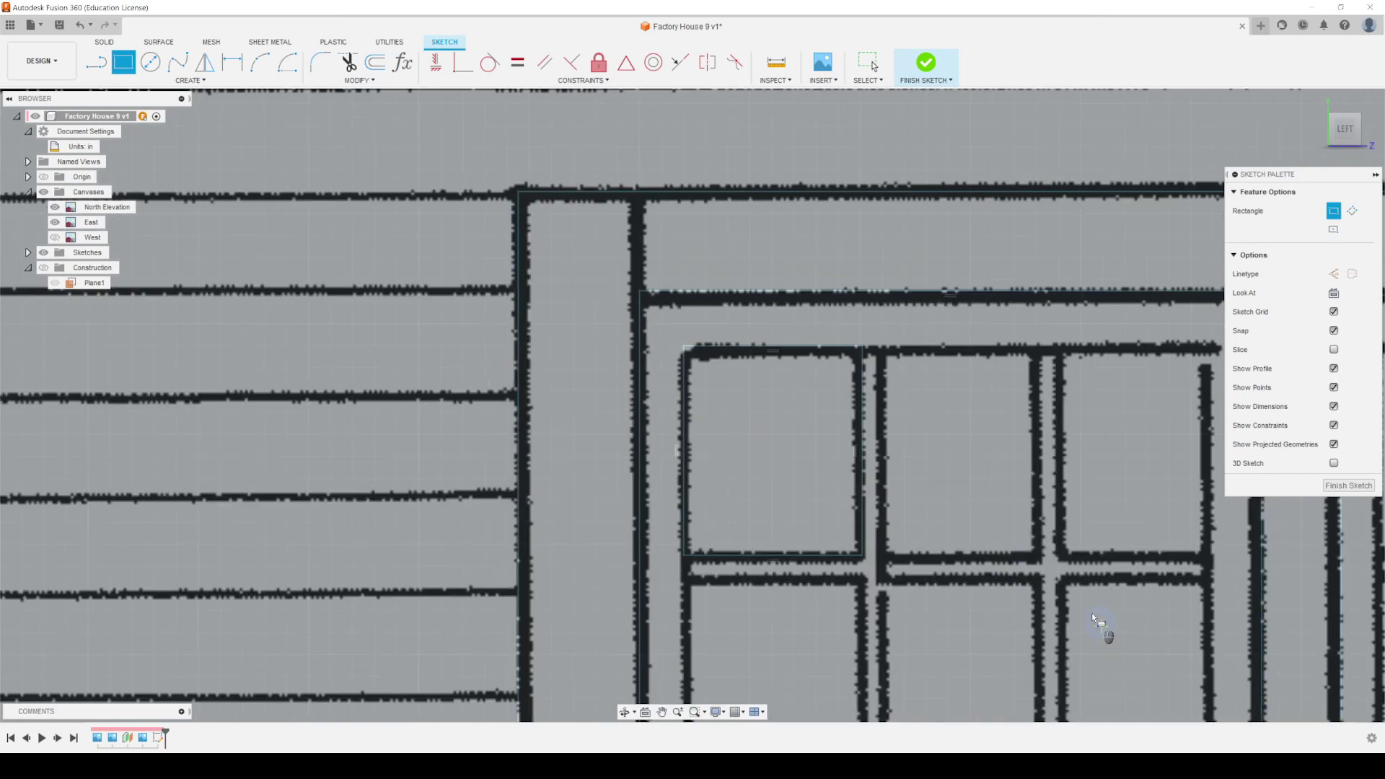
mouse_move(985, 494)
middle_mouse_down()
mouse_move(851, 334)
mouse_move(822, 347)
middle_mouse_up()
scroll(903, 405, "up", 2)
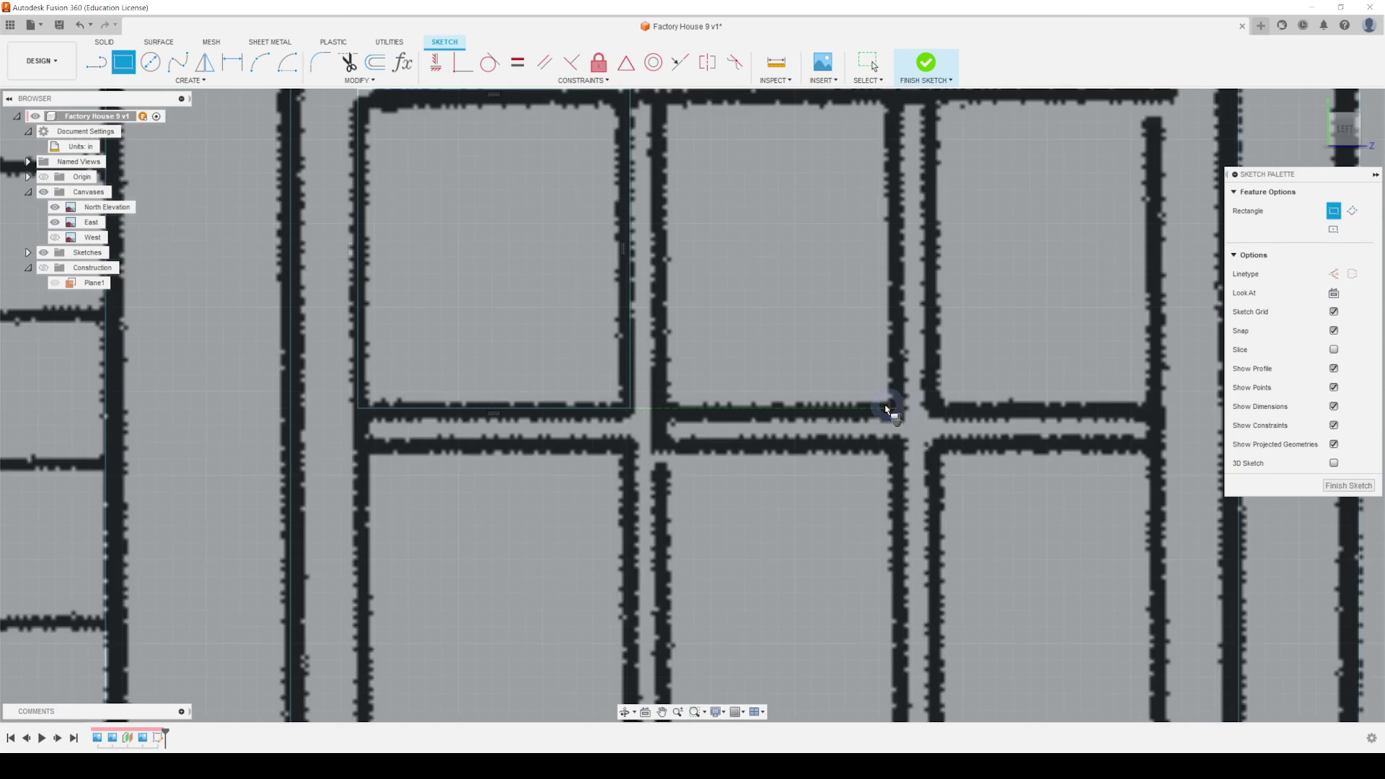
middle_click_drag(890, 412, 937, 497)
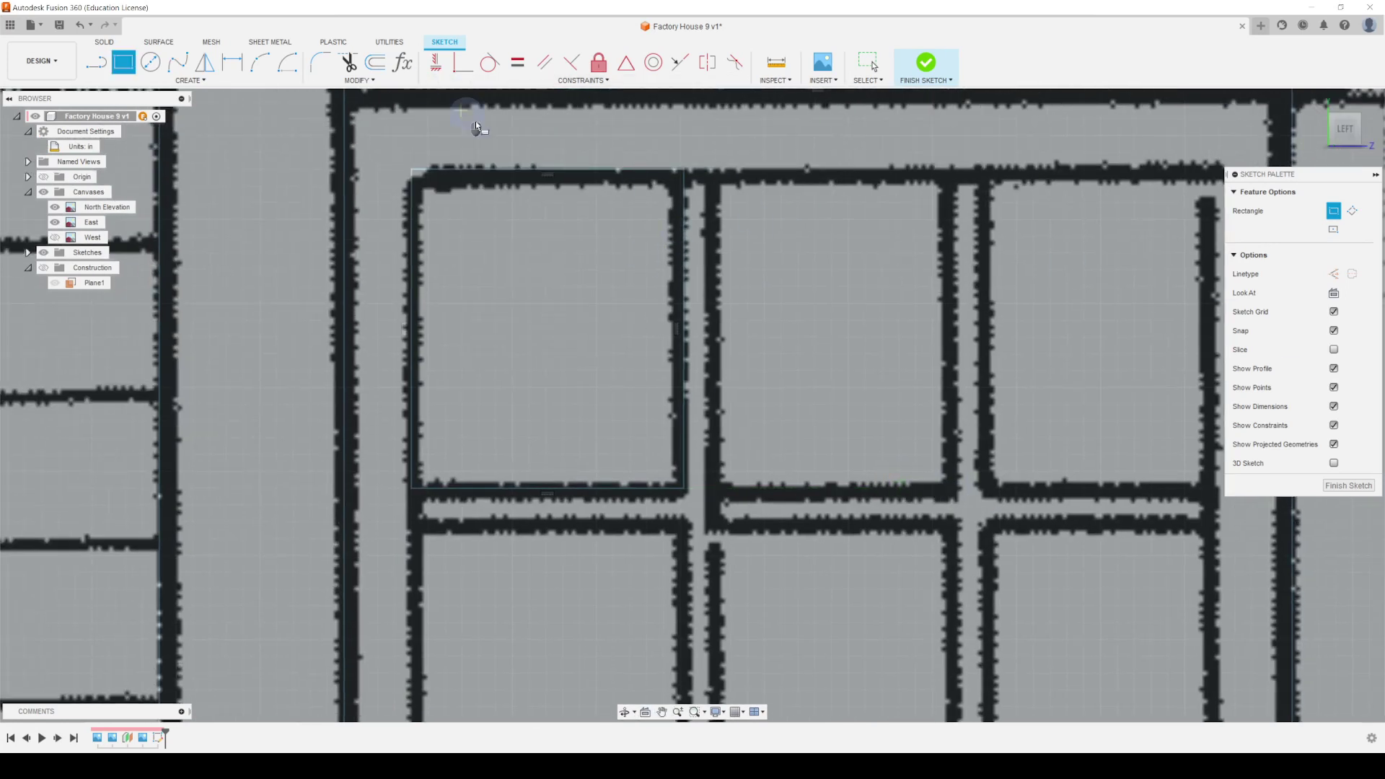
left_click(868, 63)
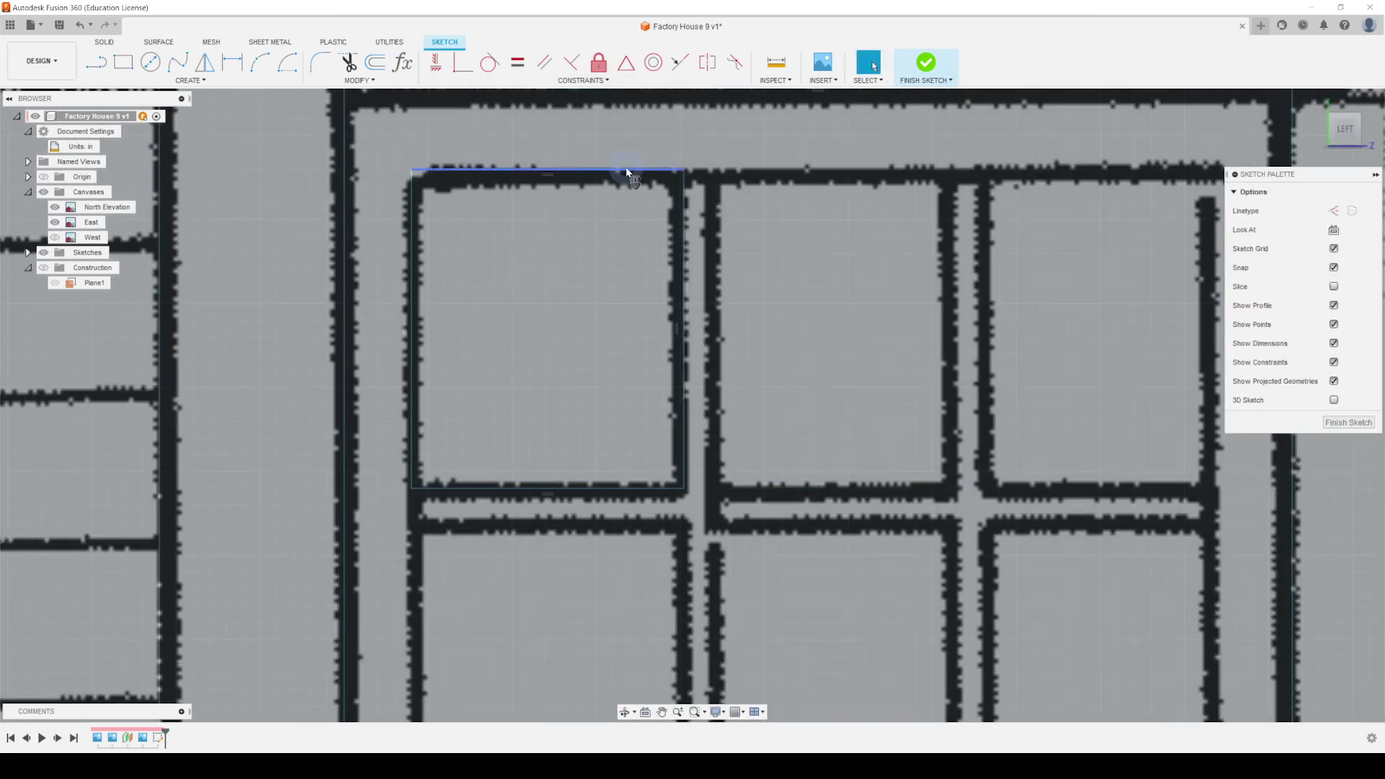
double_click(626, 171)
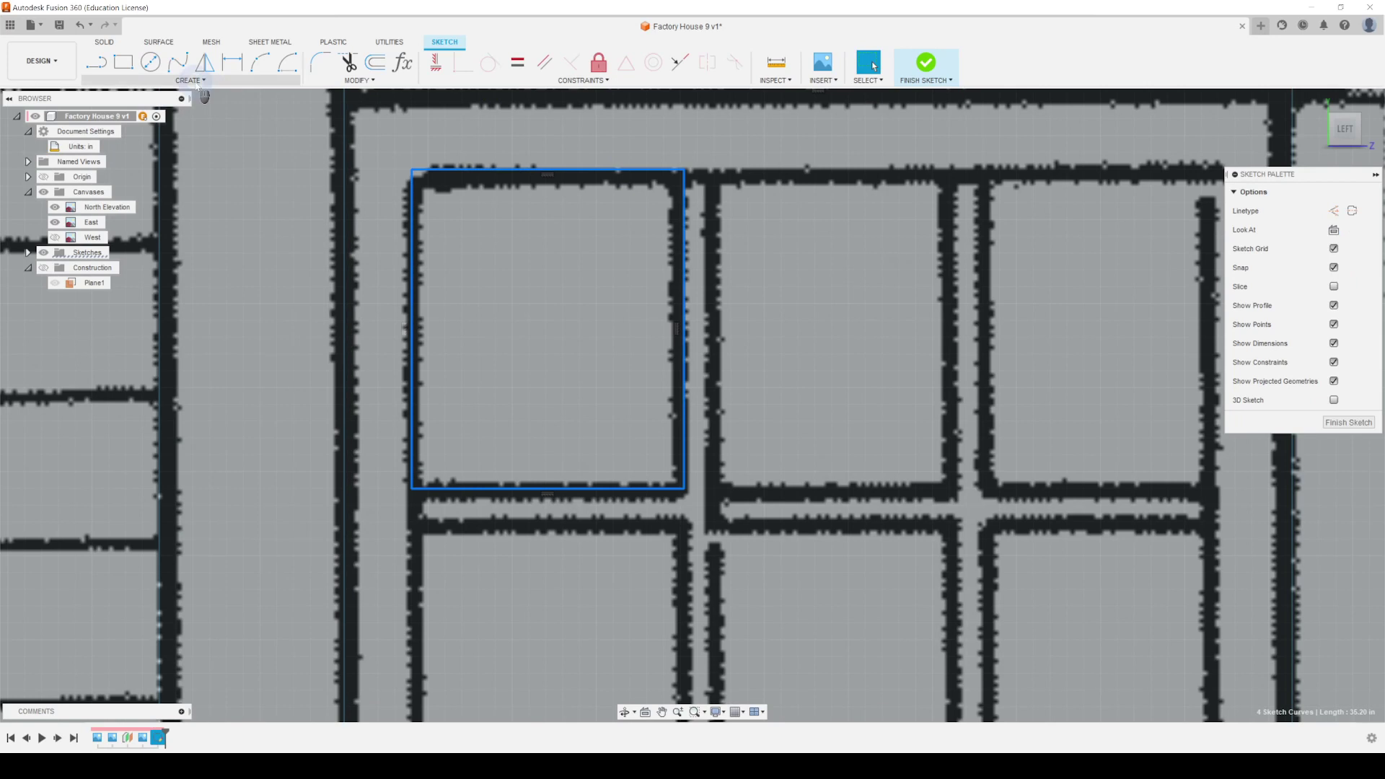
left_click(192, 80)
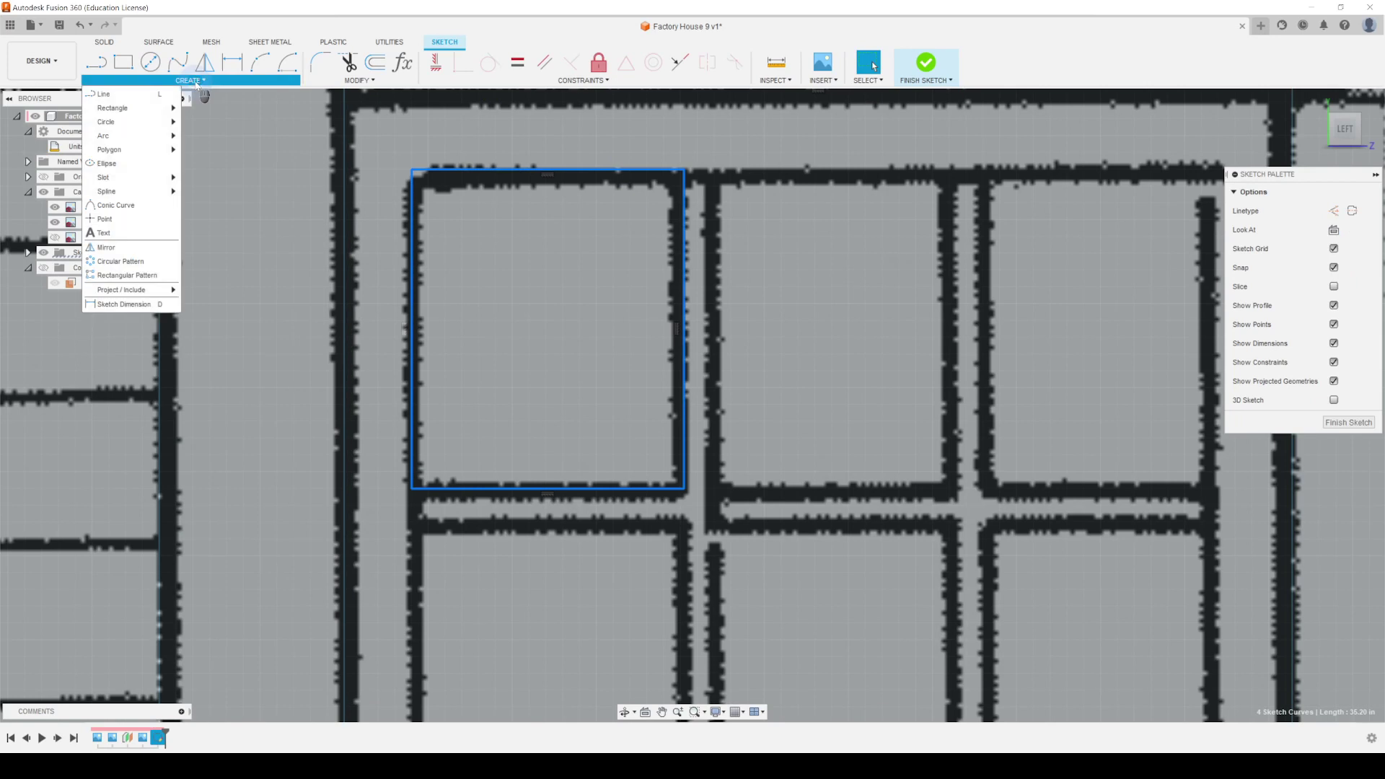
left_click(132, 276)
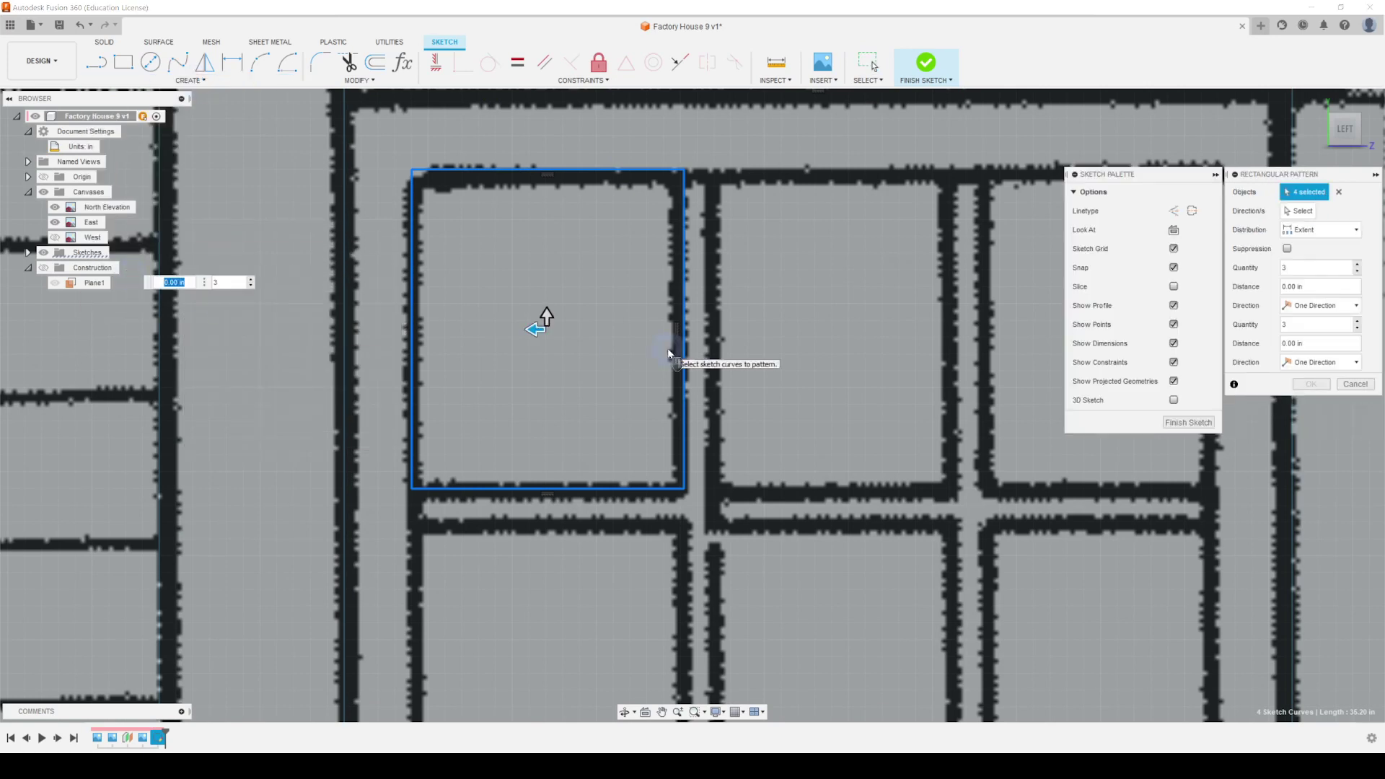
left_click_drag(534, 330, 979, 339)
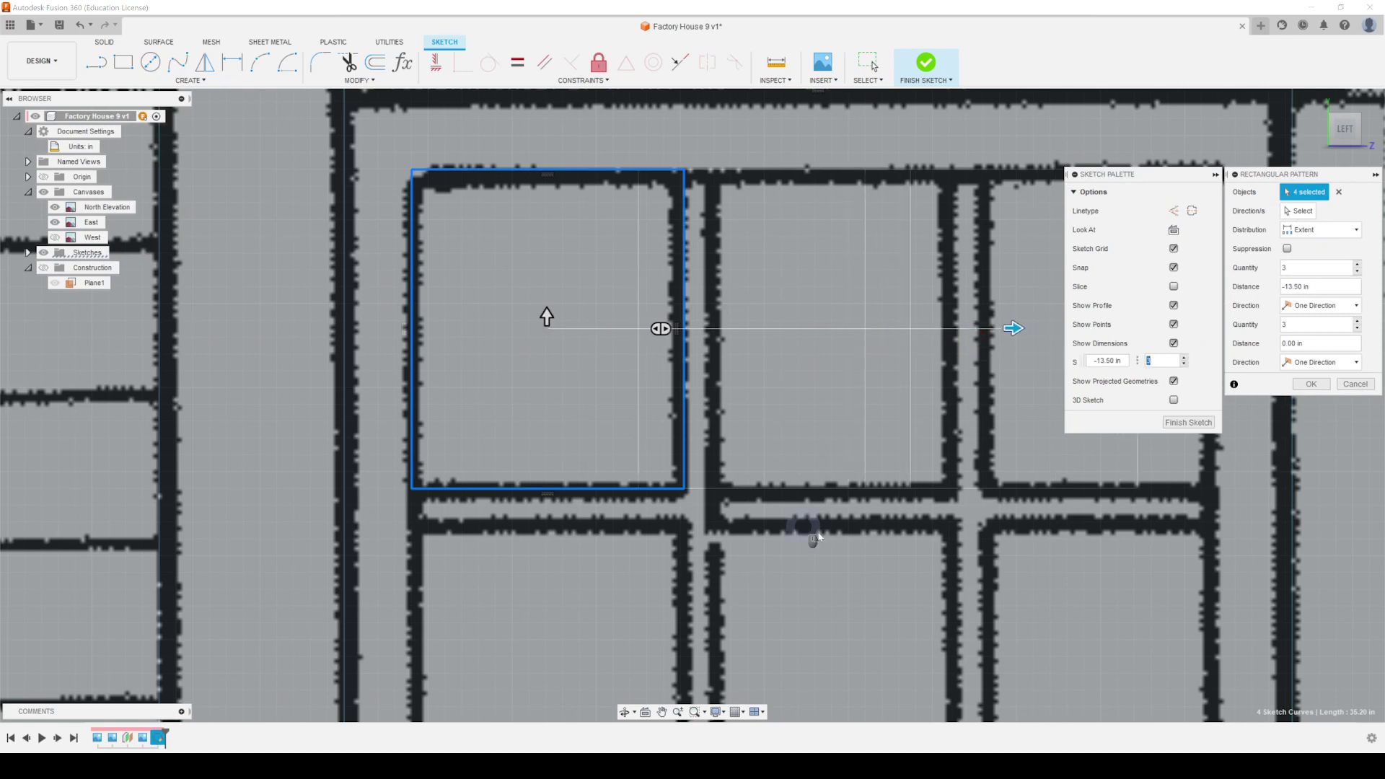
mouse_move(815, 532)
middle_mouse_down()
mouse_move(504, 560)
mouse_move(468, 547)
middle_mouse_up()
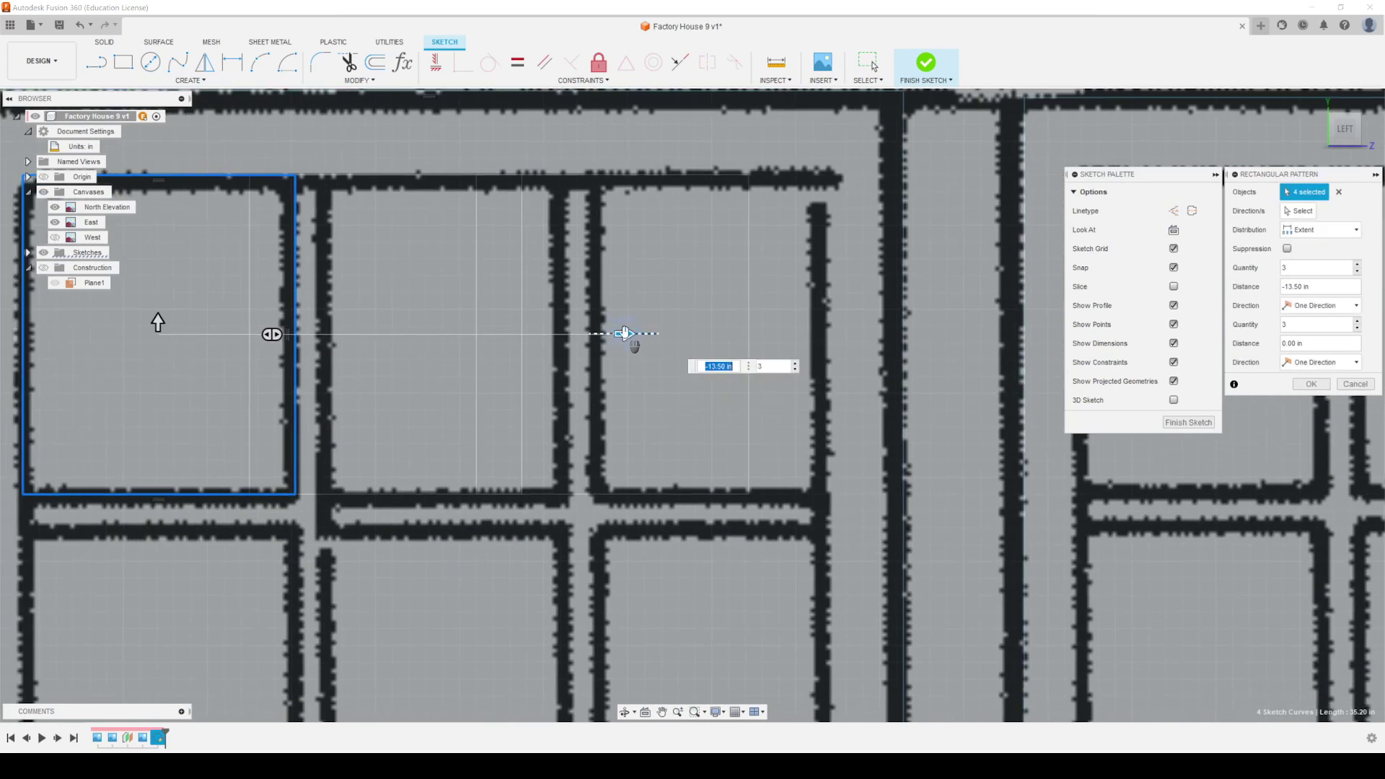
left_click_drag(625, 332, 702, 326)
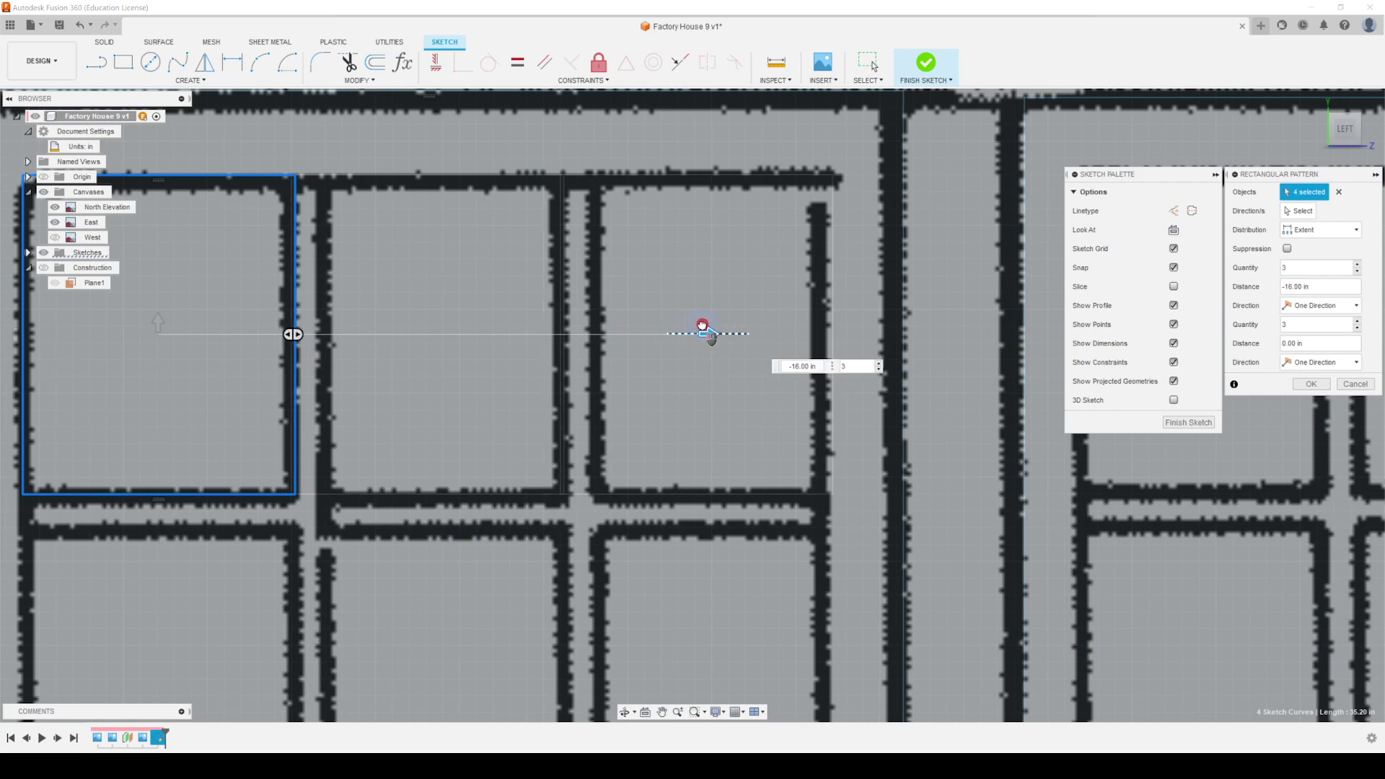
scroll(699, 333, "down", 3)
scroll(686, 355, "up", 2)
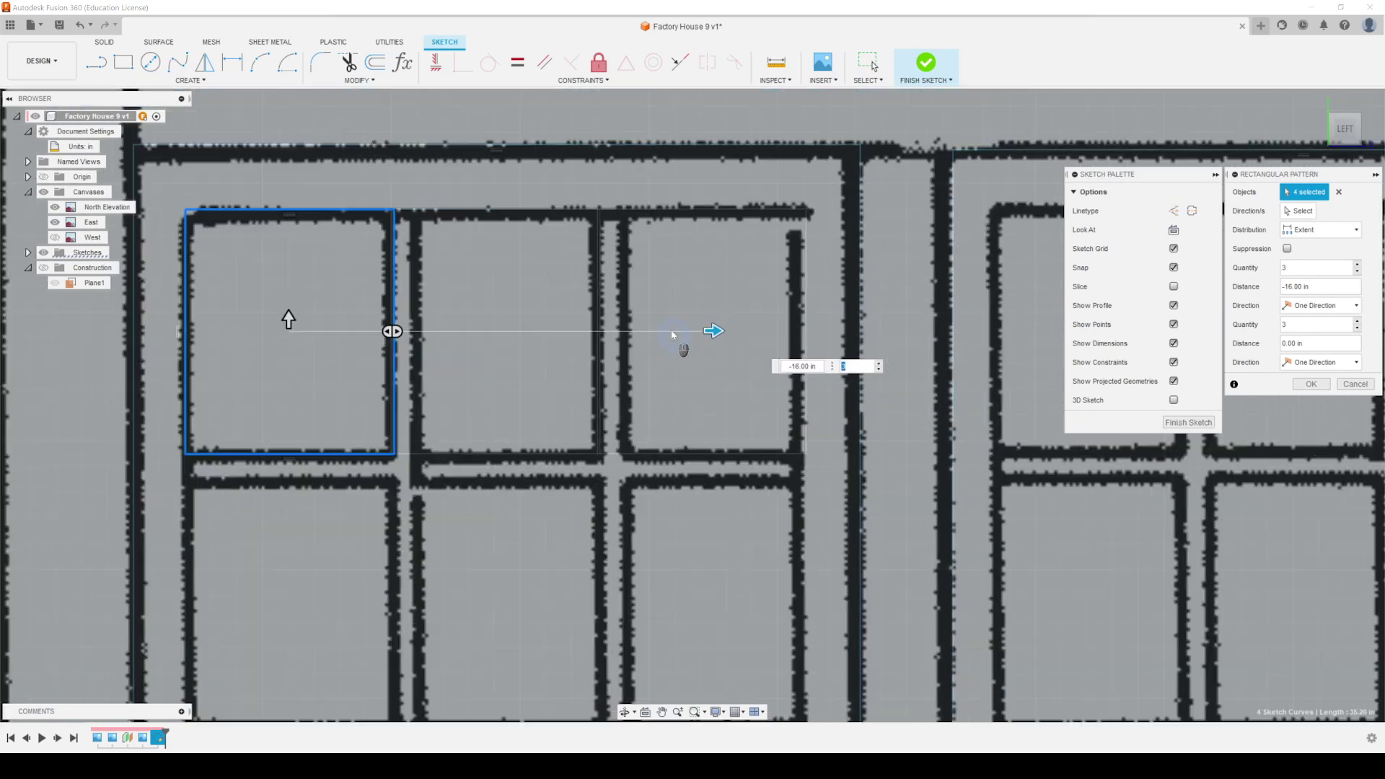
middle_click_drag(682, 342, 778, 333)
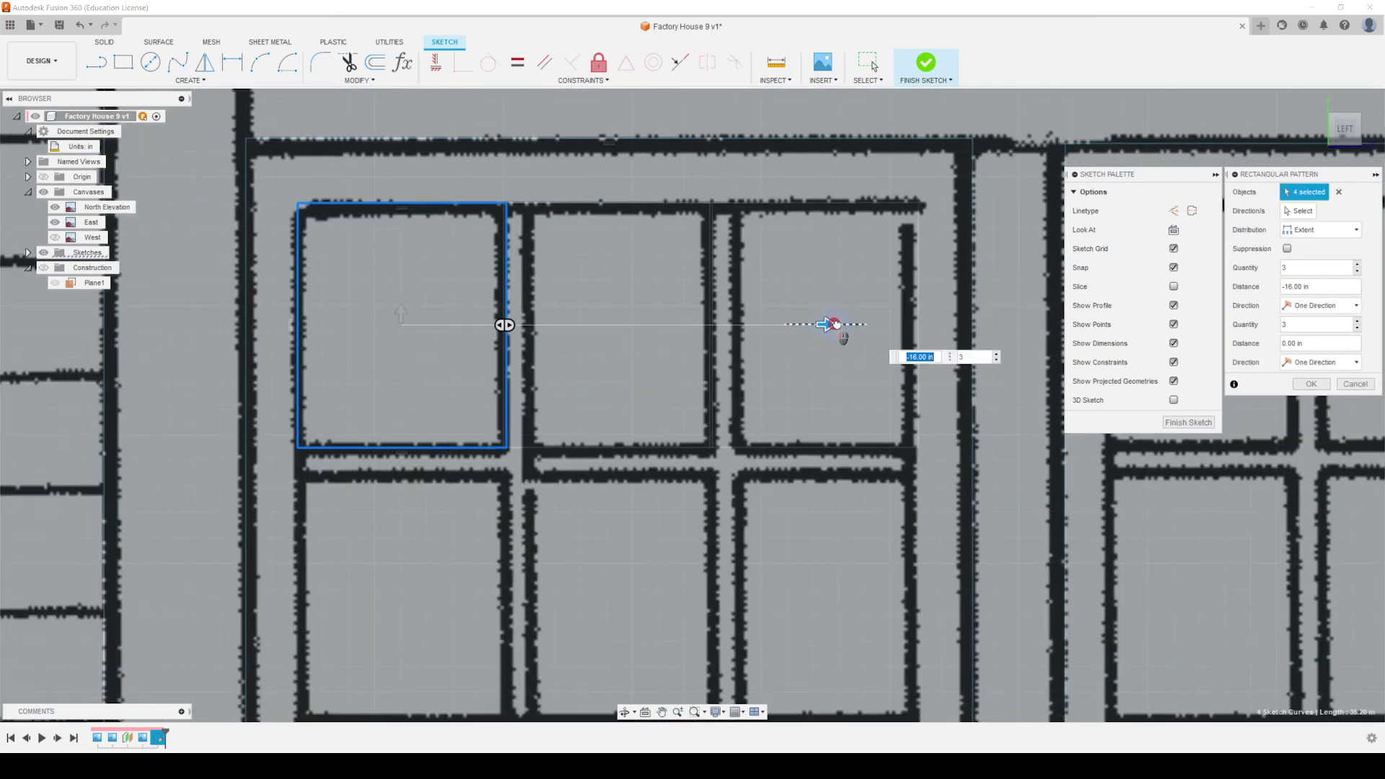
left_click_drag(834, 324, 808, 323)
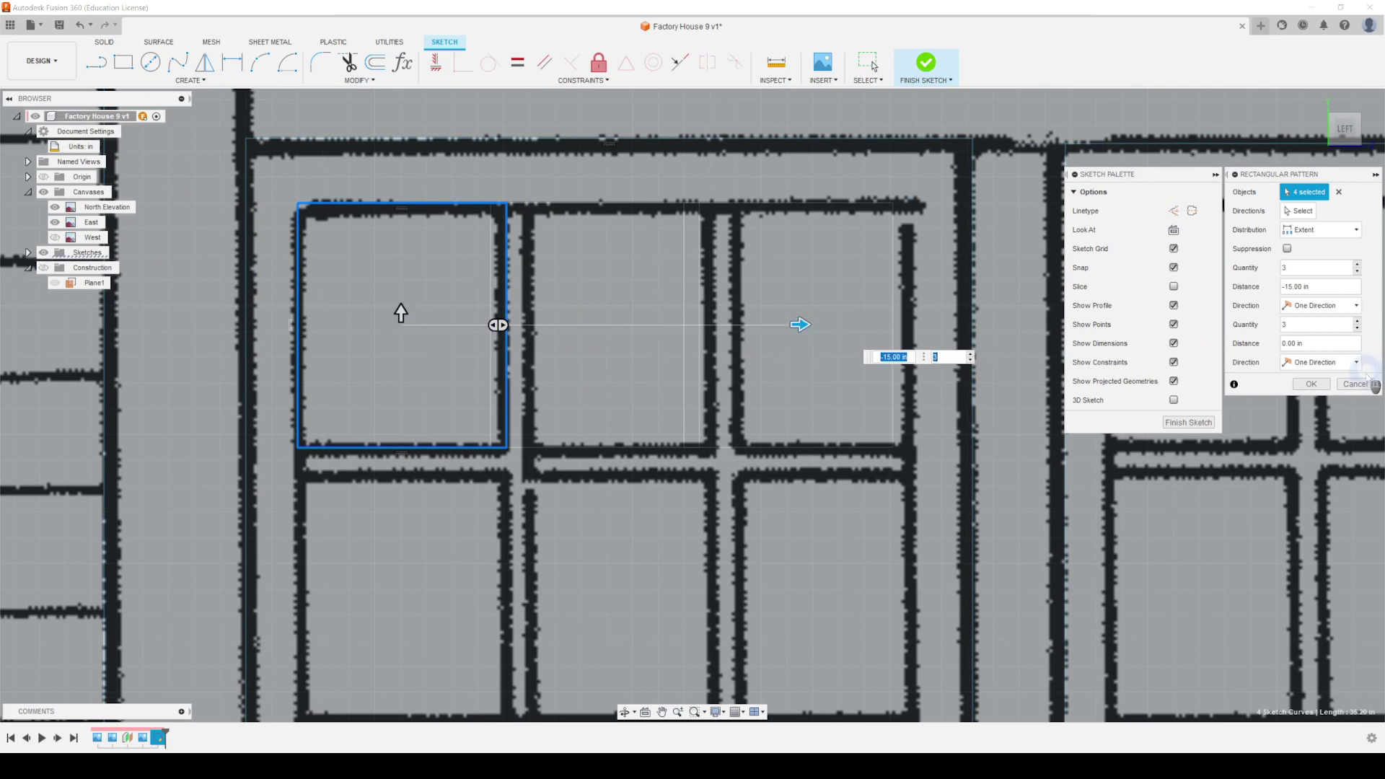
left_click_drag(801, 324, 960, 324)
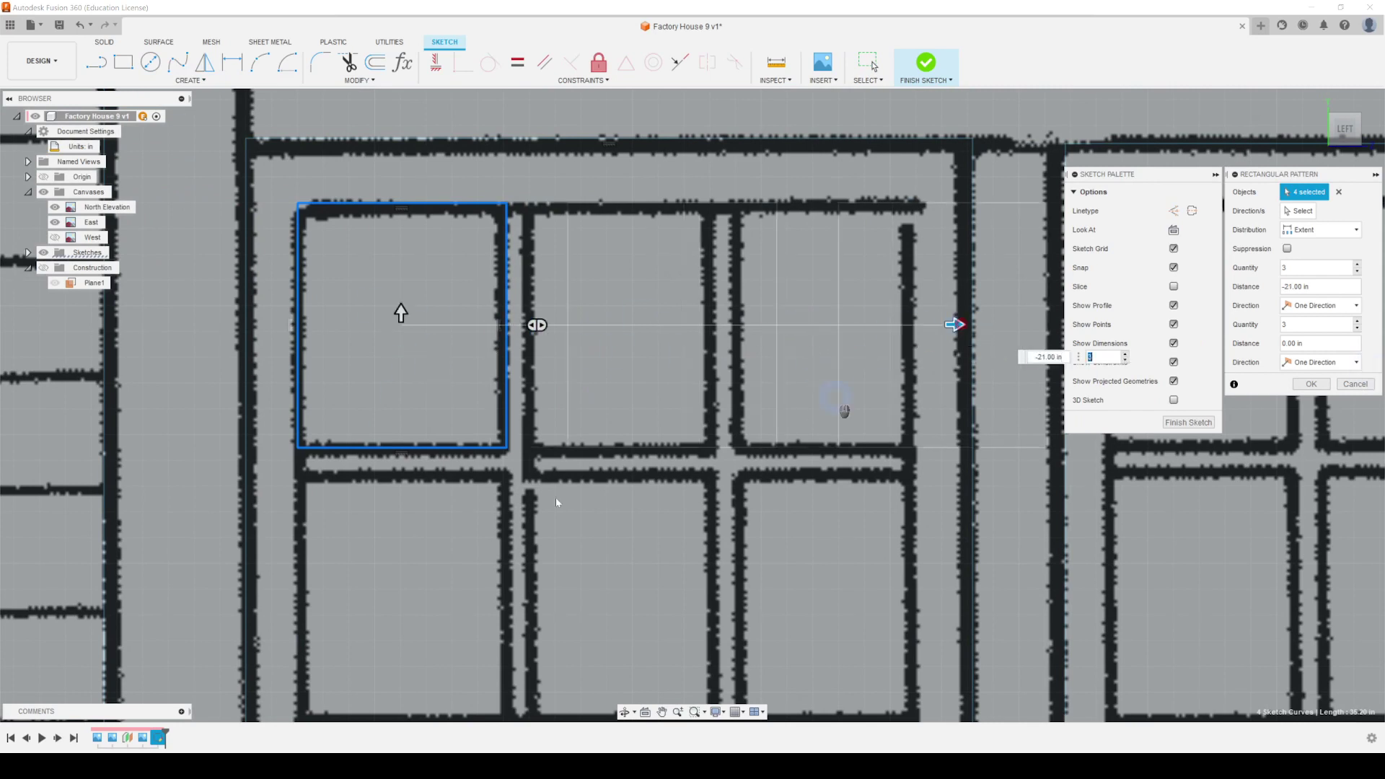
scroll(516, 504, "down", 3)
left_click_drag(748, 410, 710, 413)
key("Tab")
left_click(1368, 384)
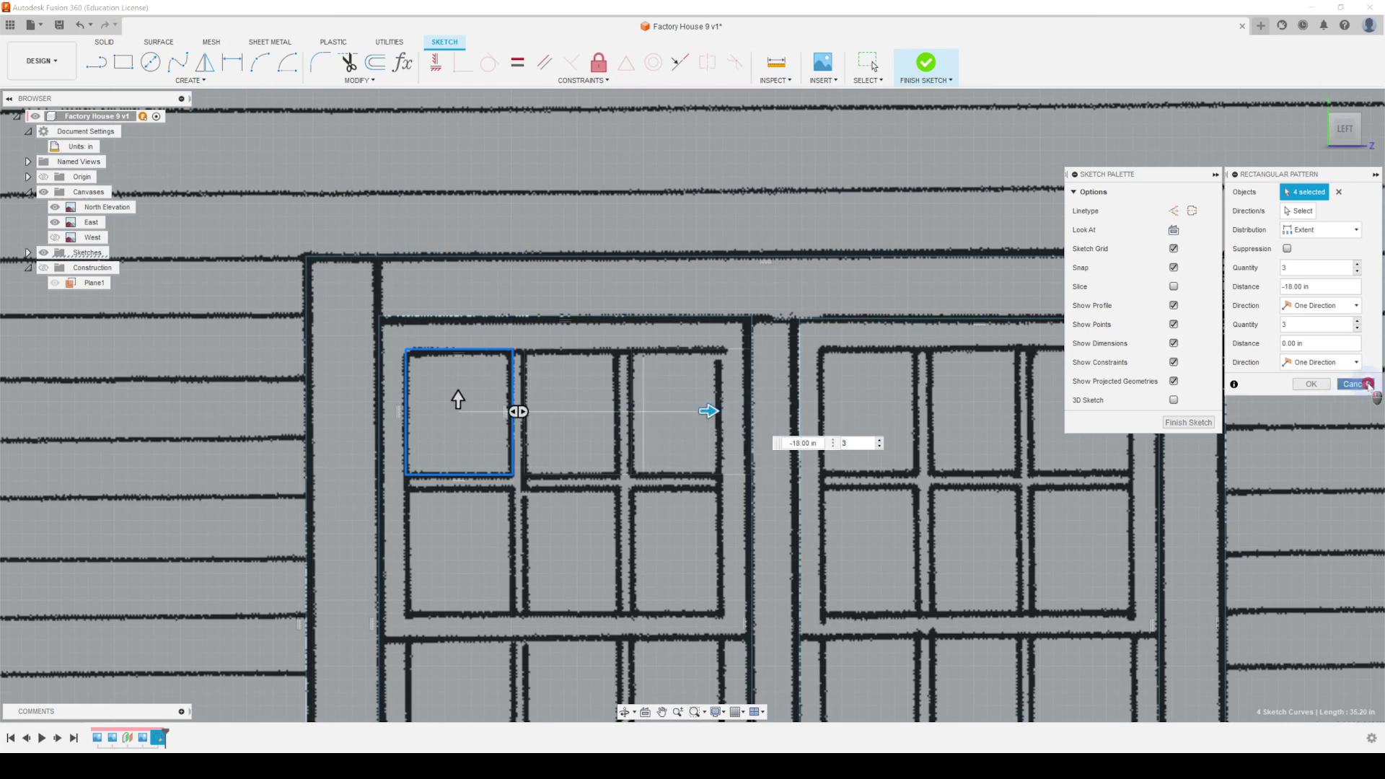
Step: Sketch a two-point rectangle about 7 by 9.6 in over the upper-middle glass pane of the left window
scroll(496, 530, "up", 5)
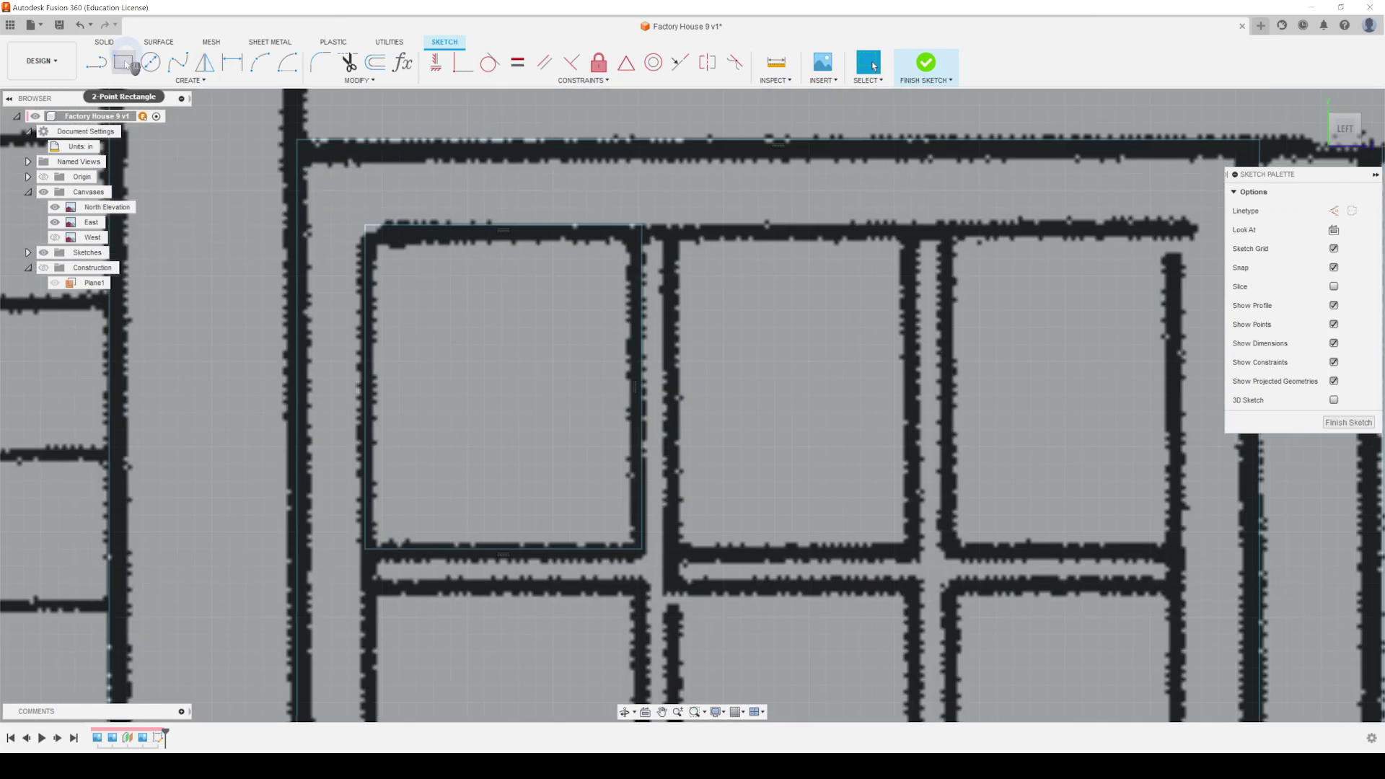
left_click(124, 63)
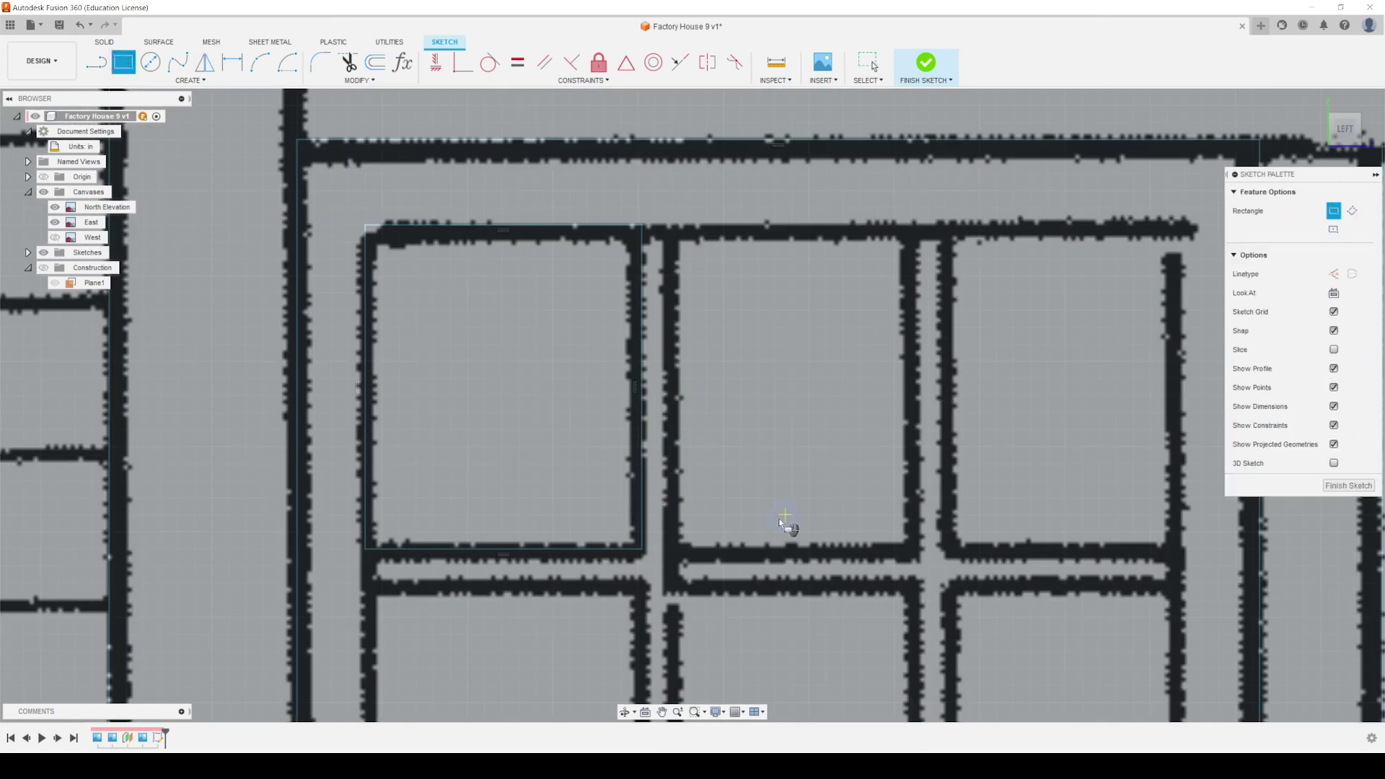
scroll(909, 552, "up", 2)
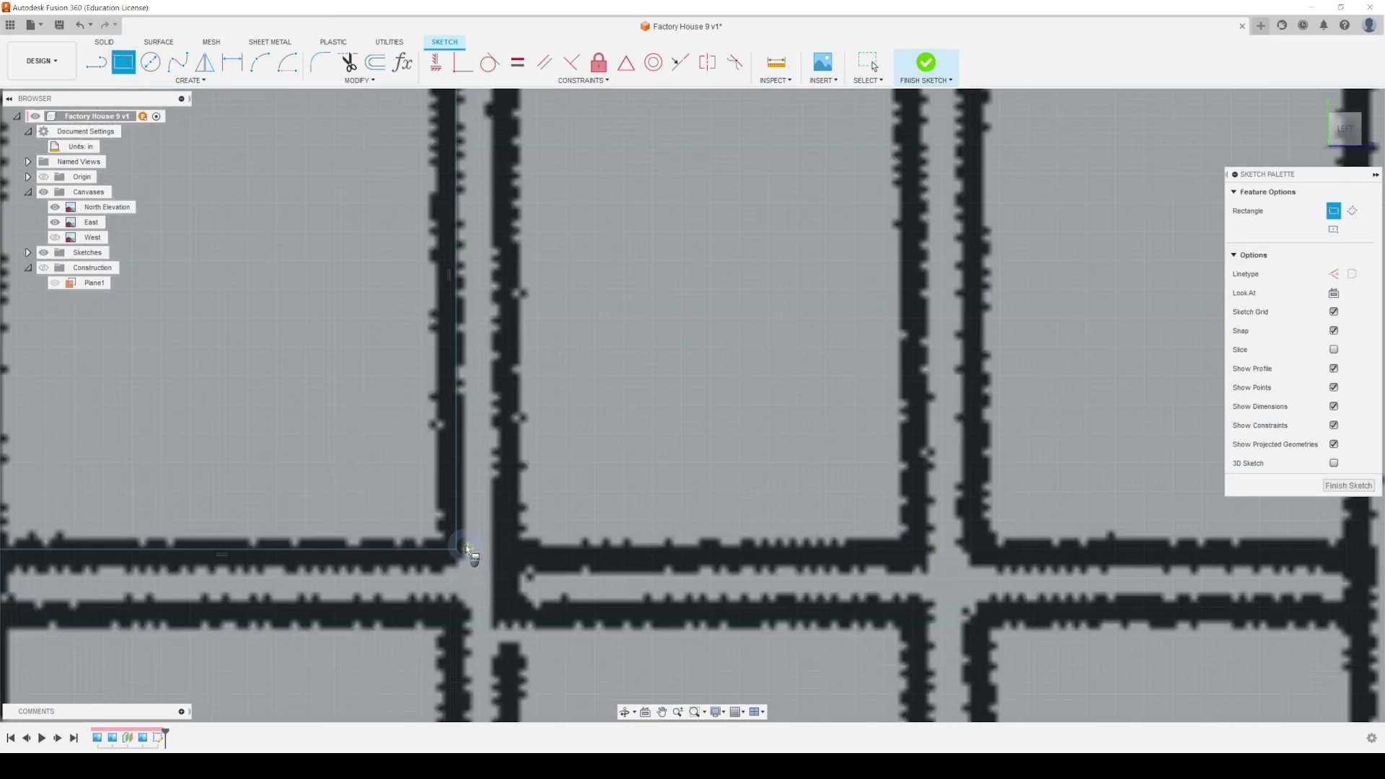
left_click(508, 547)
scroll(758, 374, "up", 2)
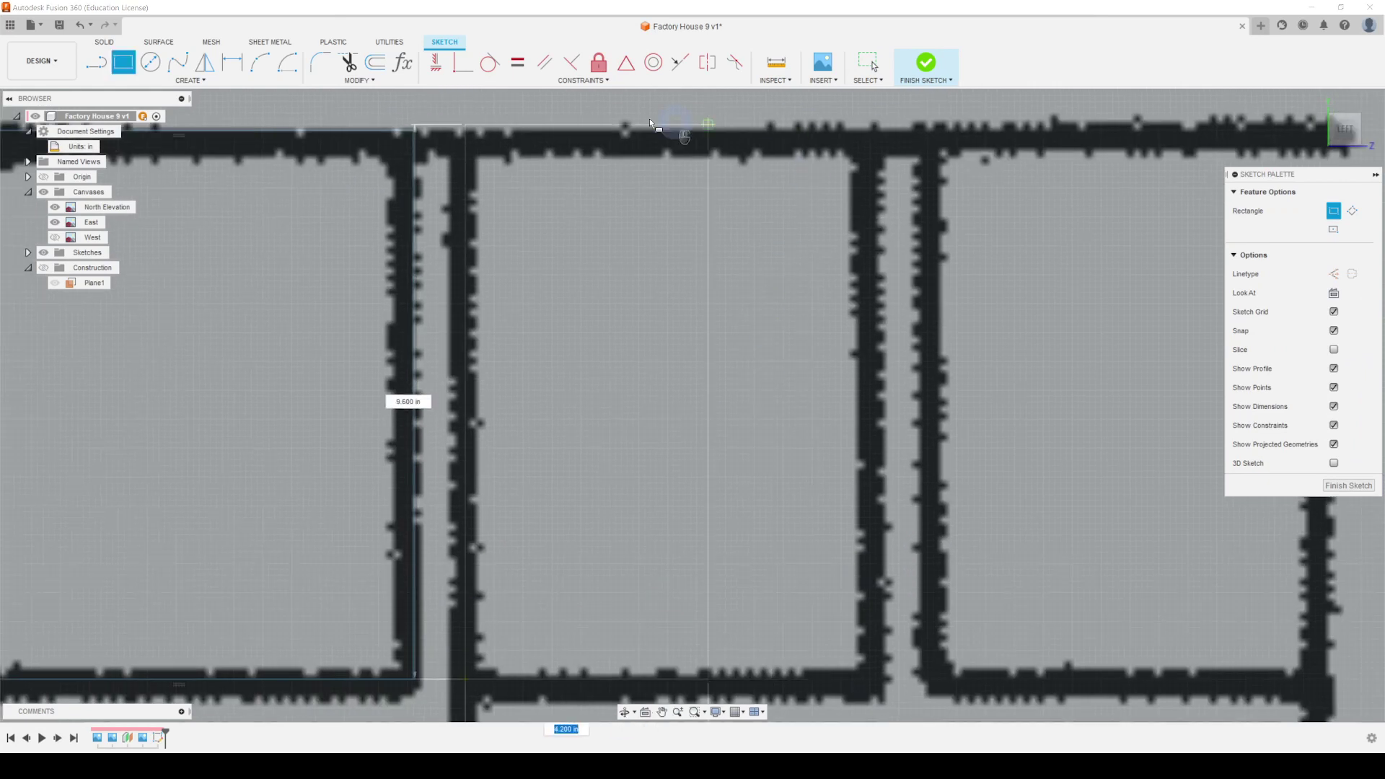
left_click(871, 124)
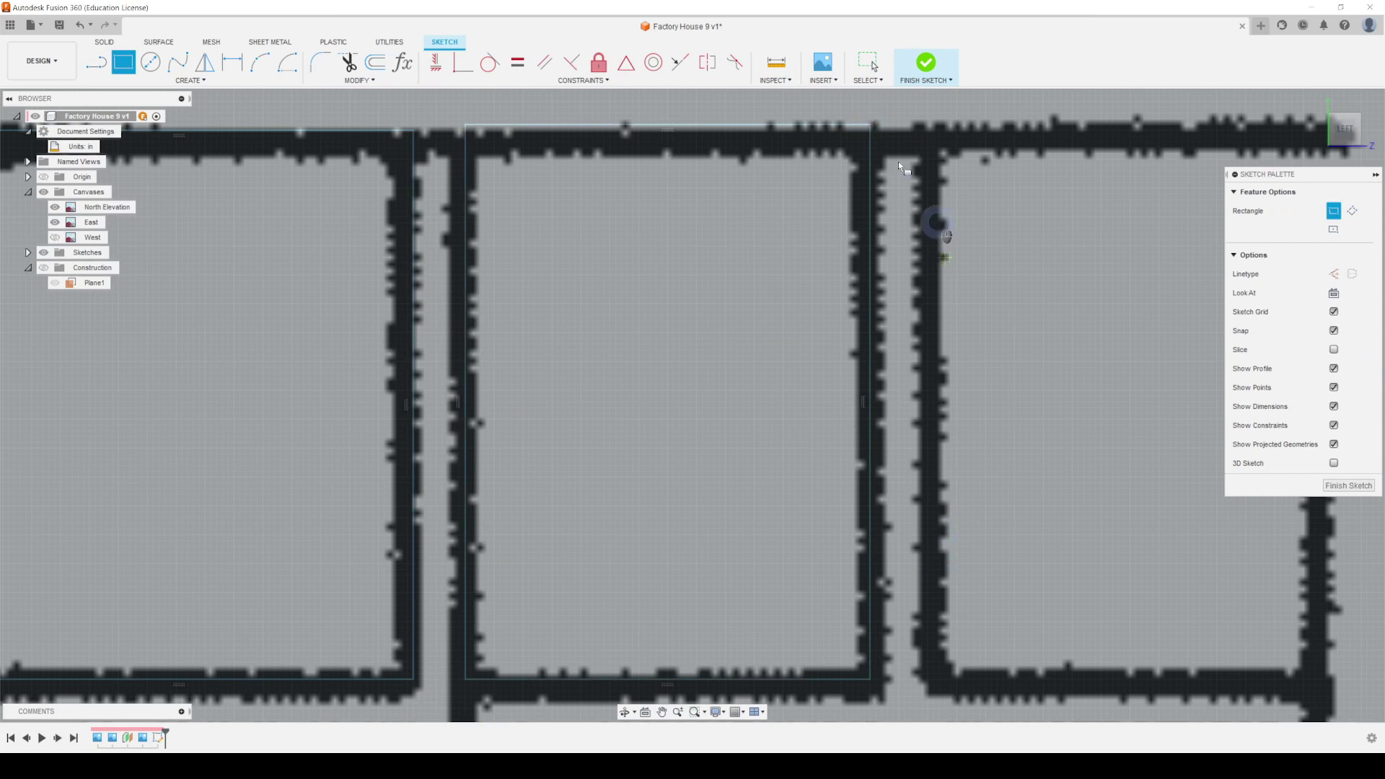
Step: Make the top edge of the upper-middle pane collinear with the top edge of the upper-left pane
left_click(869, 63)
left_click(775, 127)
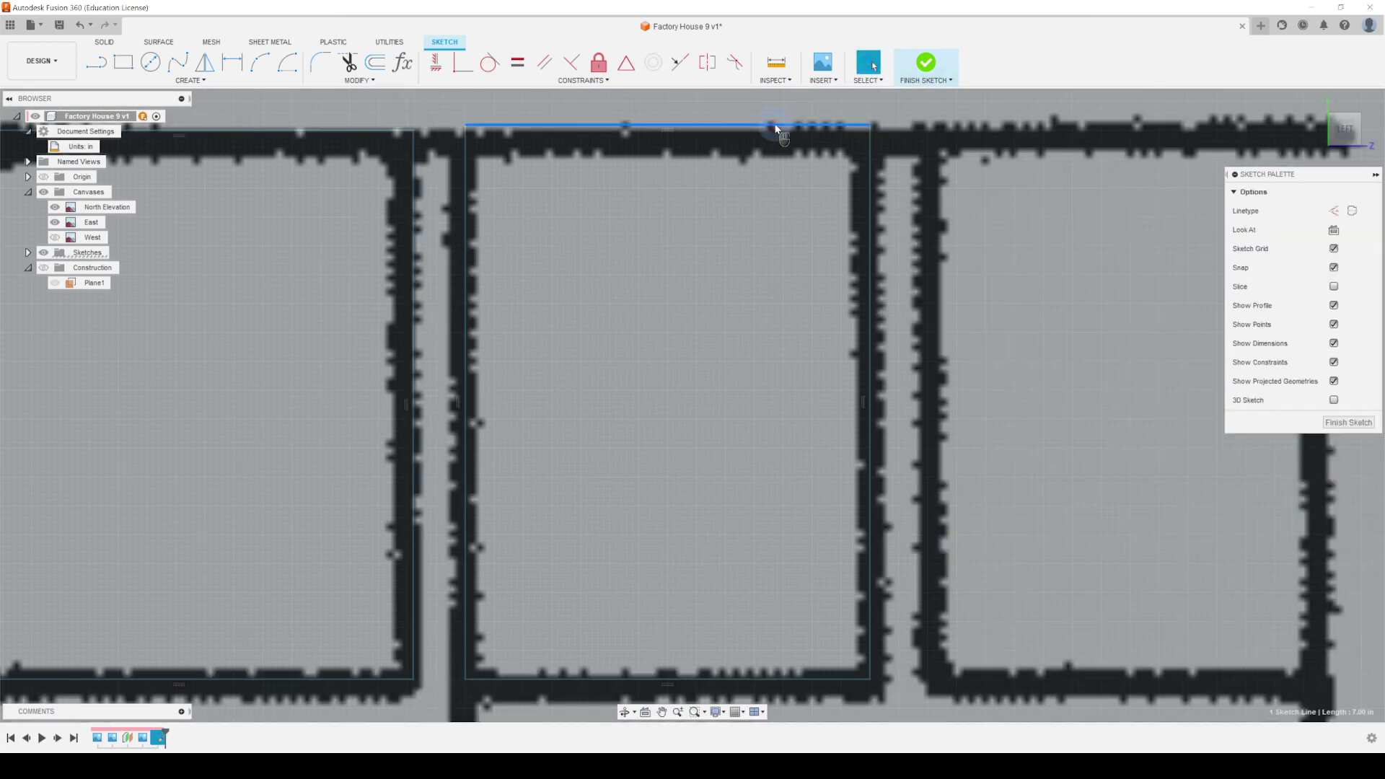
left_click(680, 62)
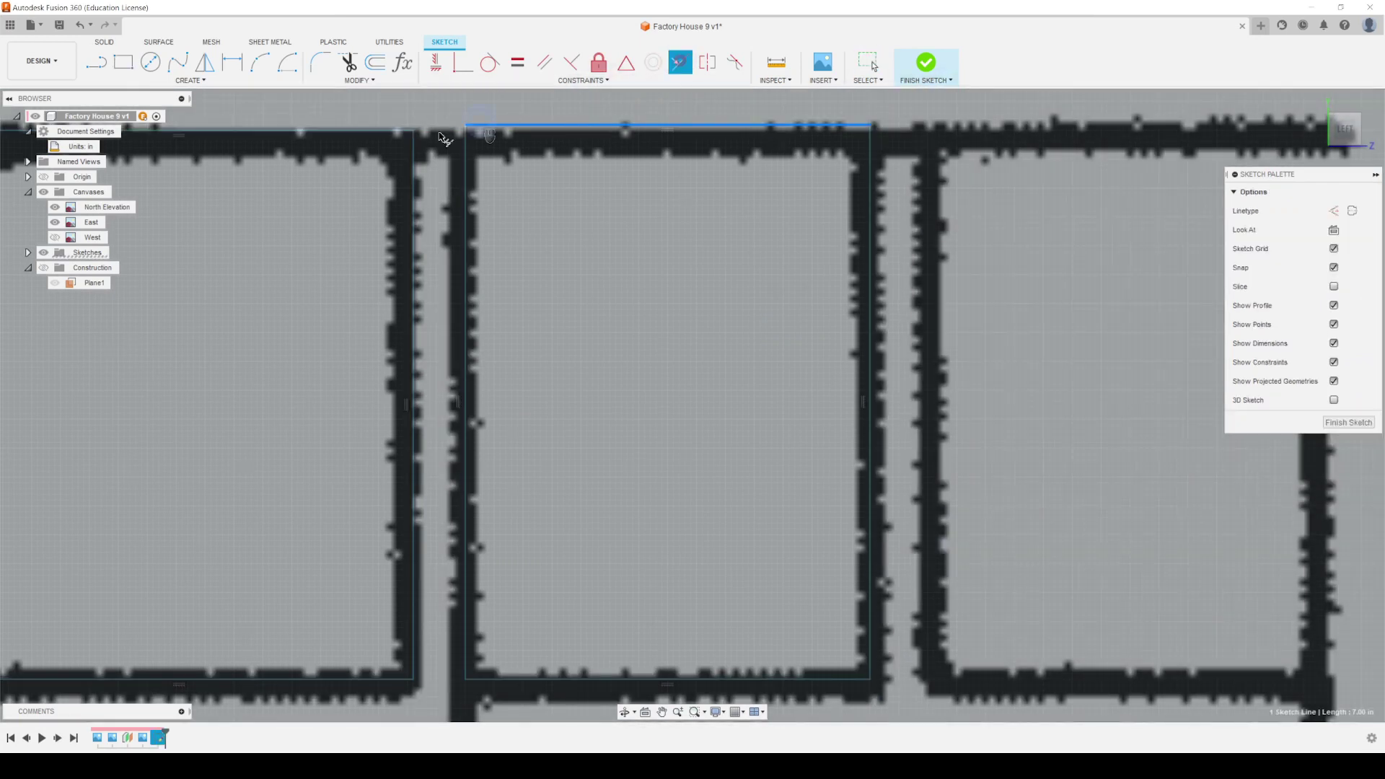
left_click(376, 134)
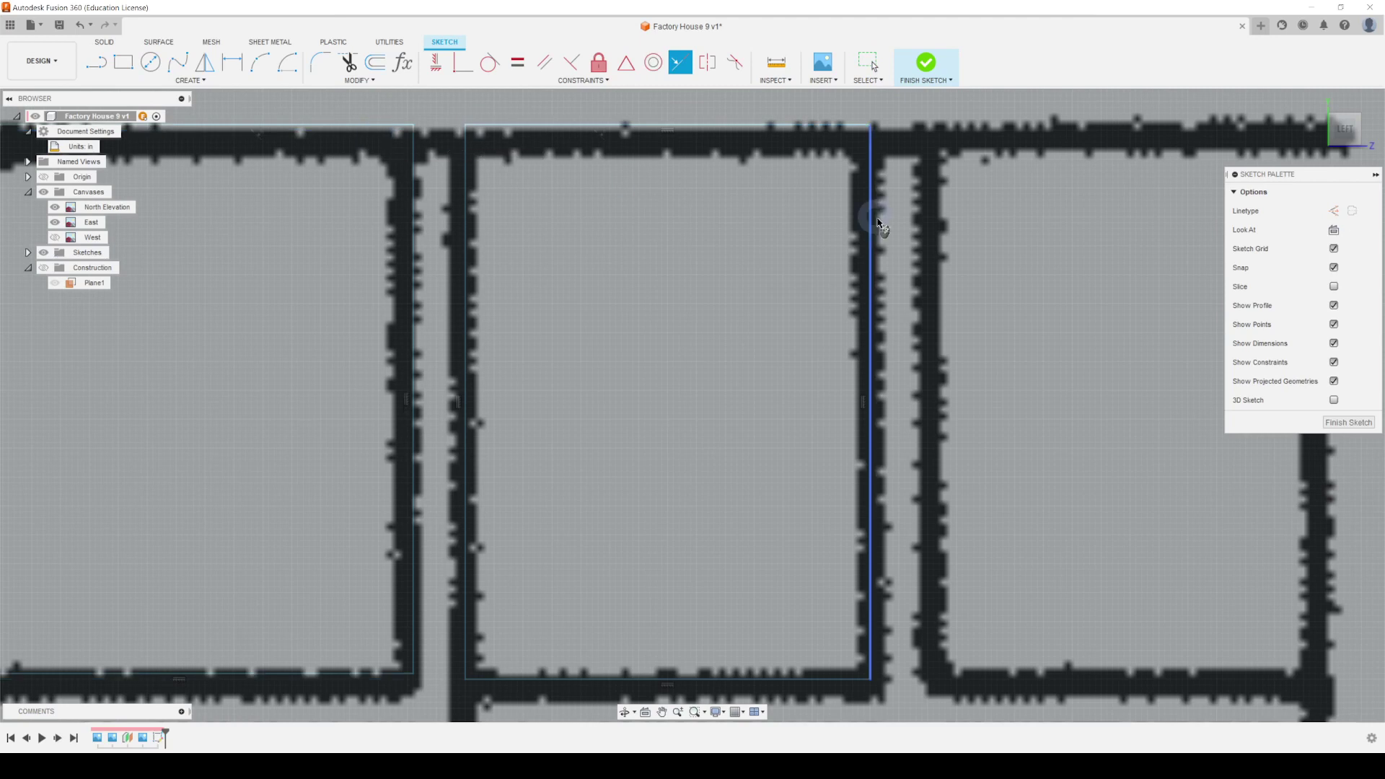
scroll(689, 570, "down", 3)
mouse_move(727, 570)
middle_mouse_down()
mouse_move(650, 541)
mouse_move(748, 520)
middle_mouse_up()
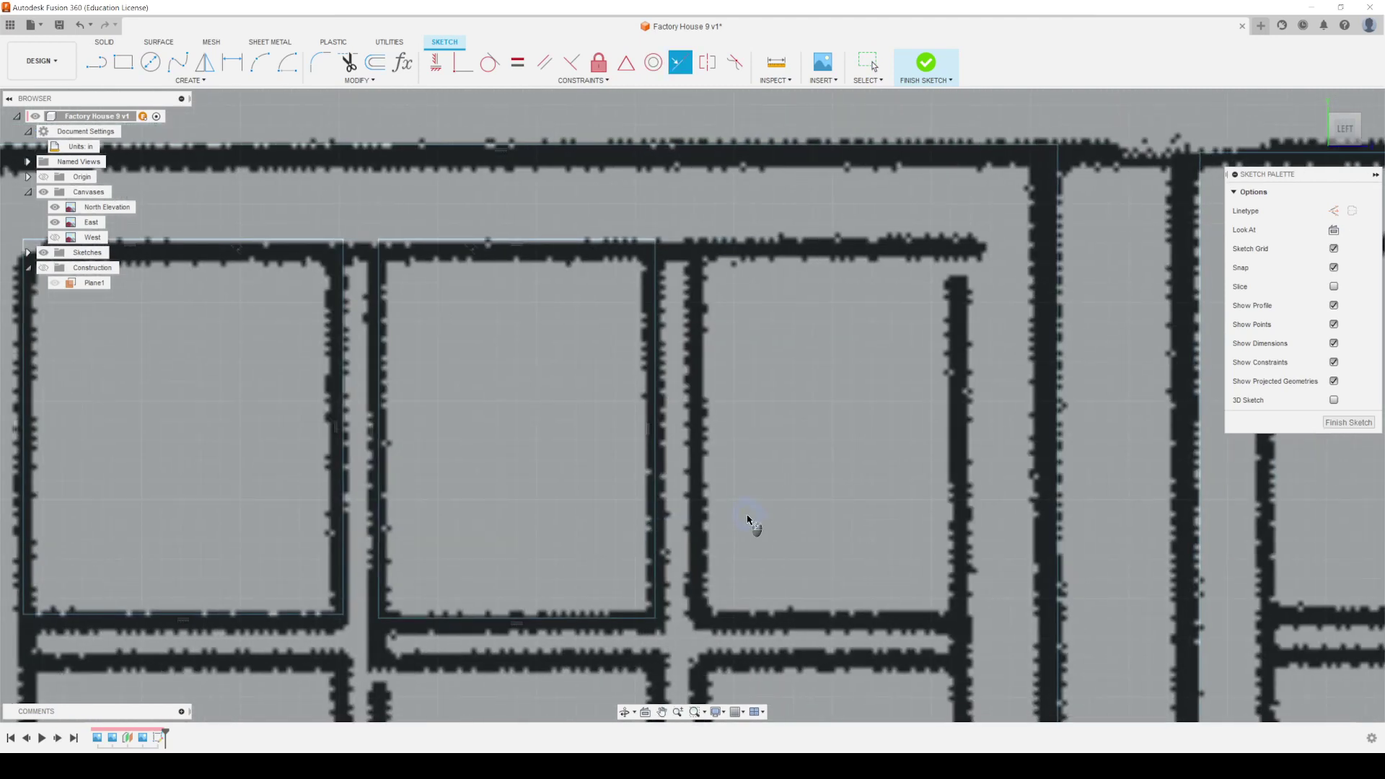
Step: Sketch a two-point rectangle about 6.6 by 9.6 in over the upper-right glass pane of the left window
left_click(123, 62)
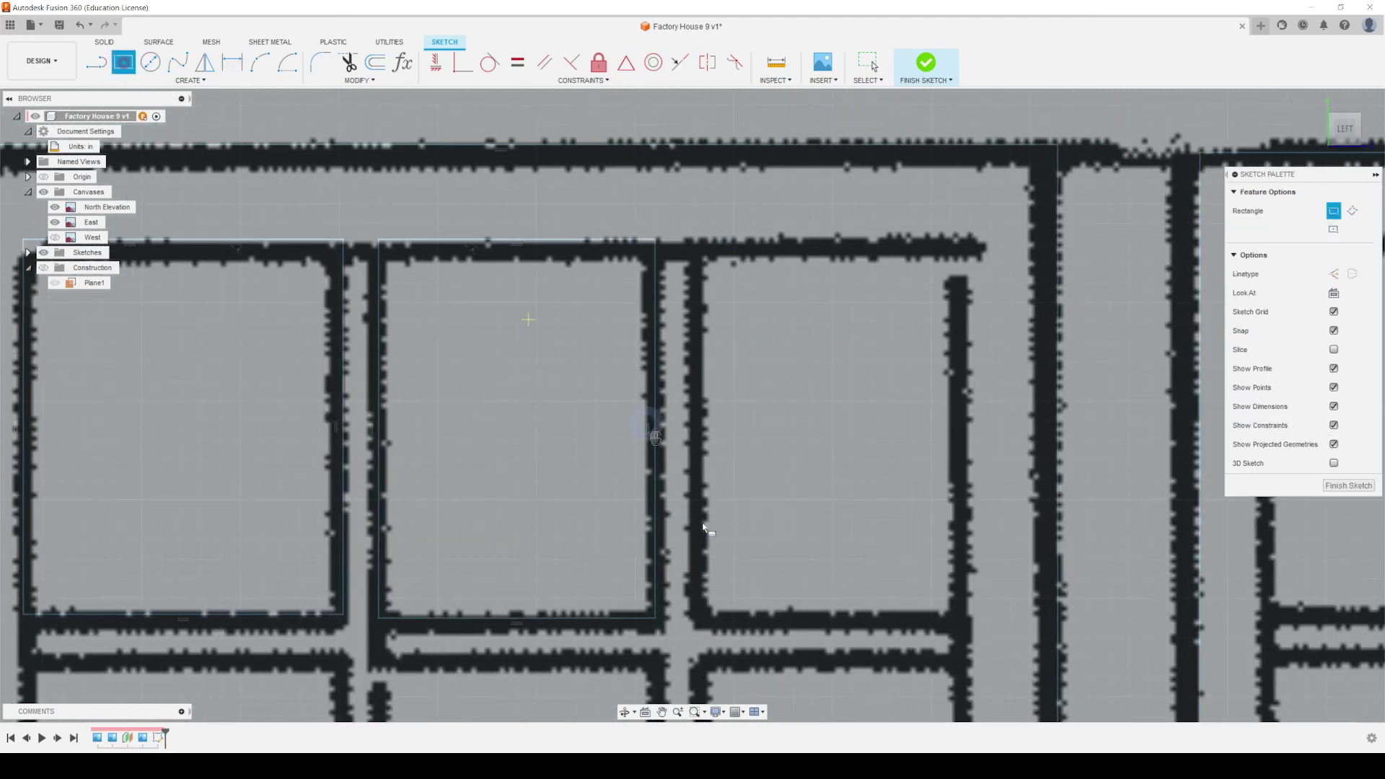
scroll(707, 616, "up", 3)
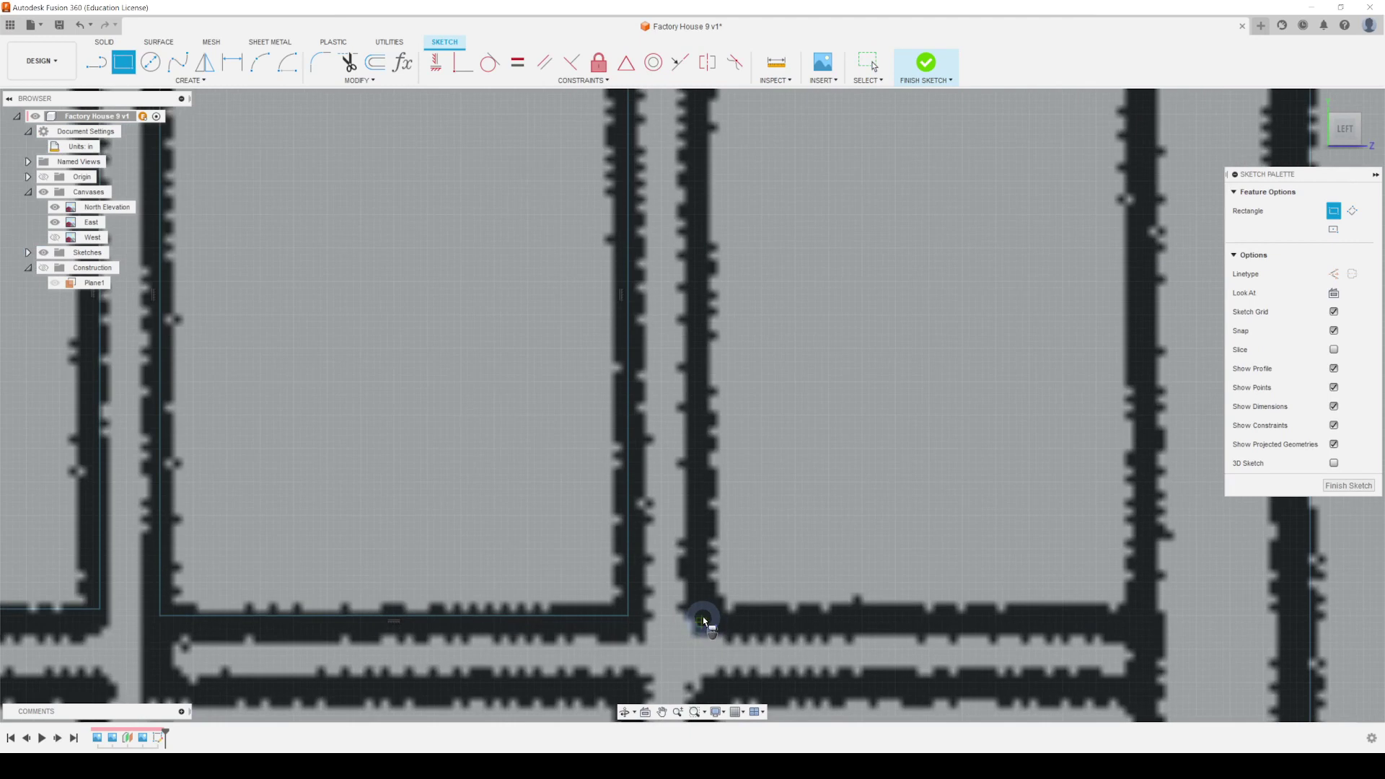
left_click(700, 617)
scroll(875, 510, "down", 4)
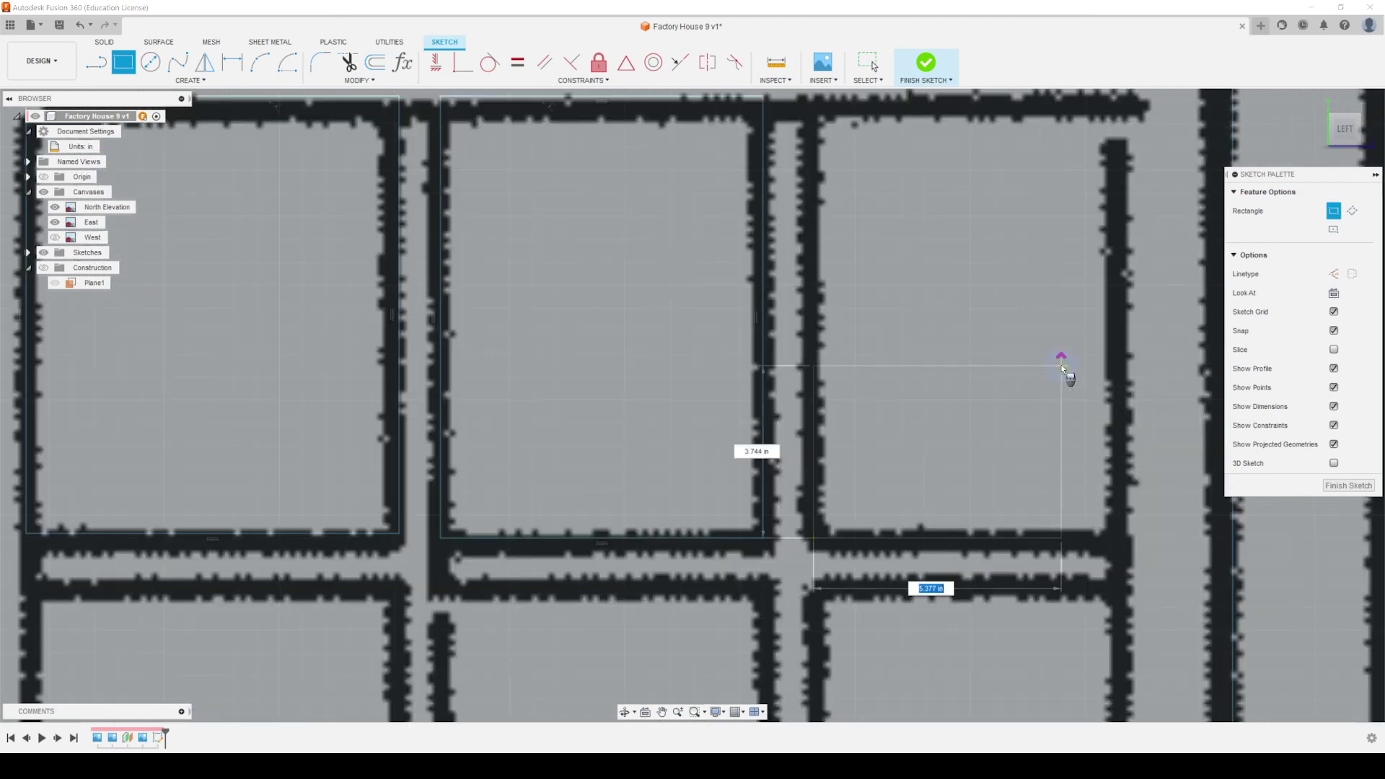
scroll(1096, 180, "up", 1)
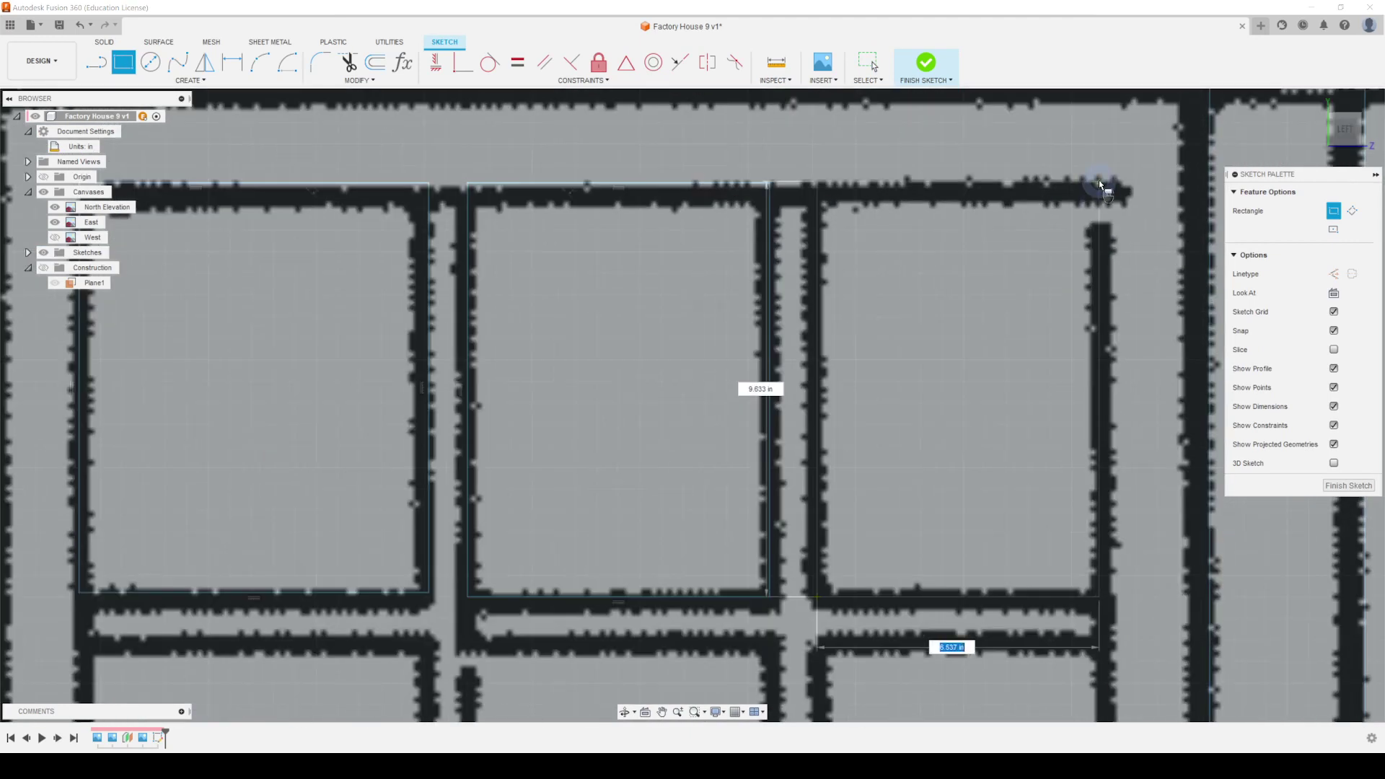
scroll(1098, 180, "up", 3)
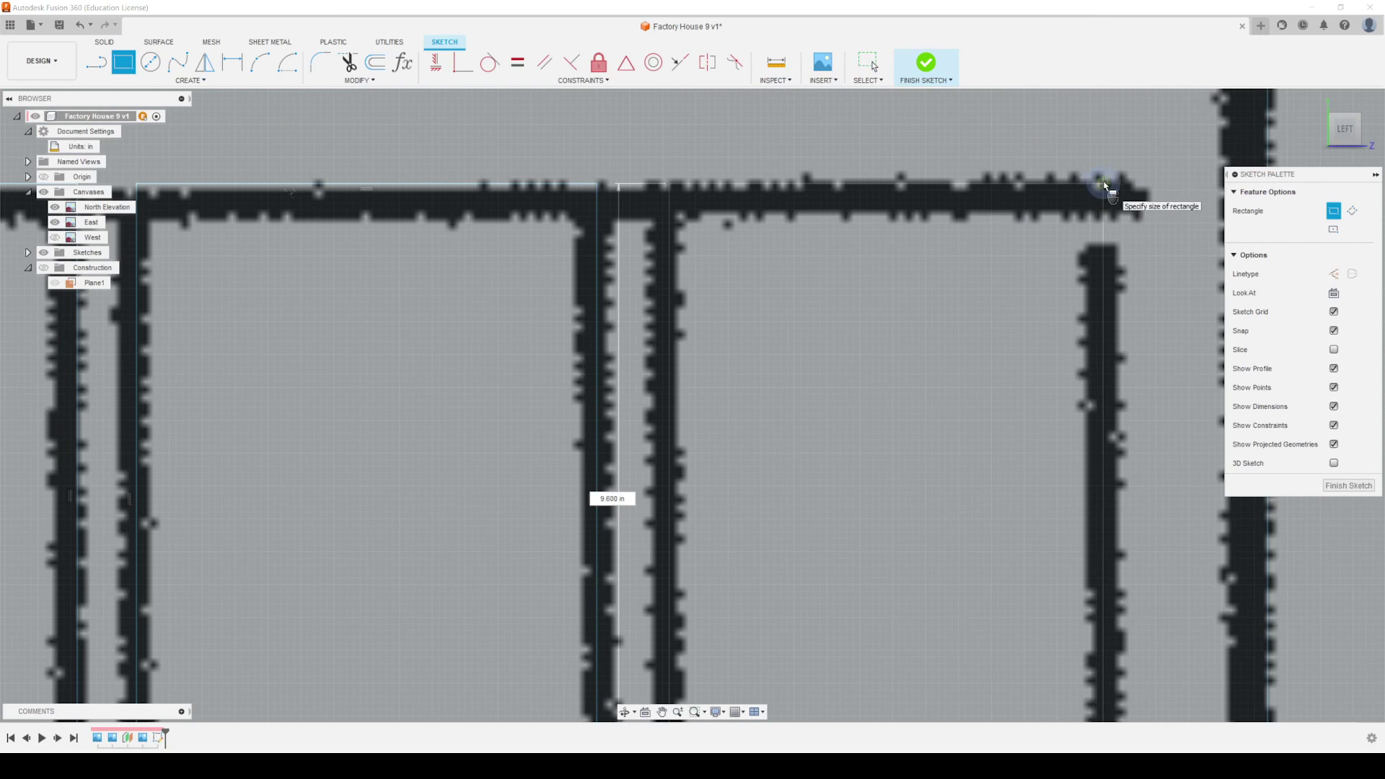
left_click(1104, 186)
scroll(1093, 231, "down", 3)
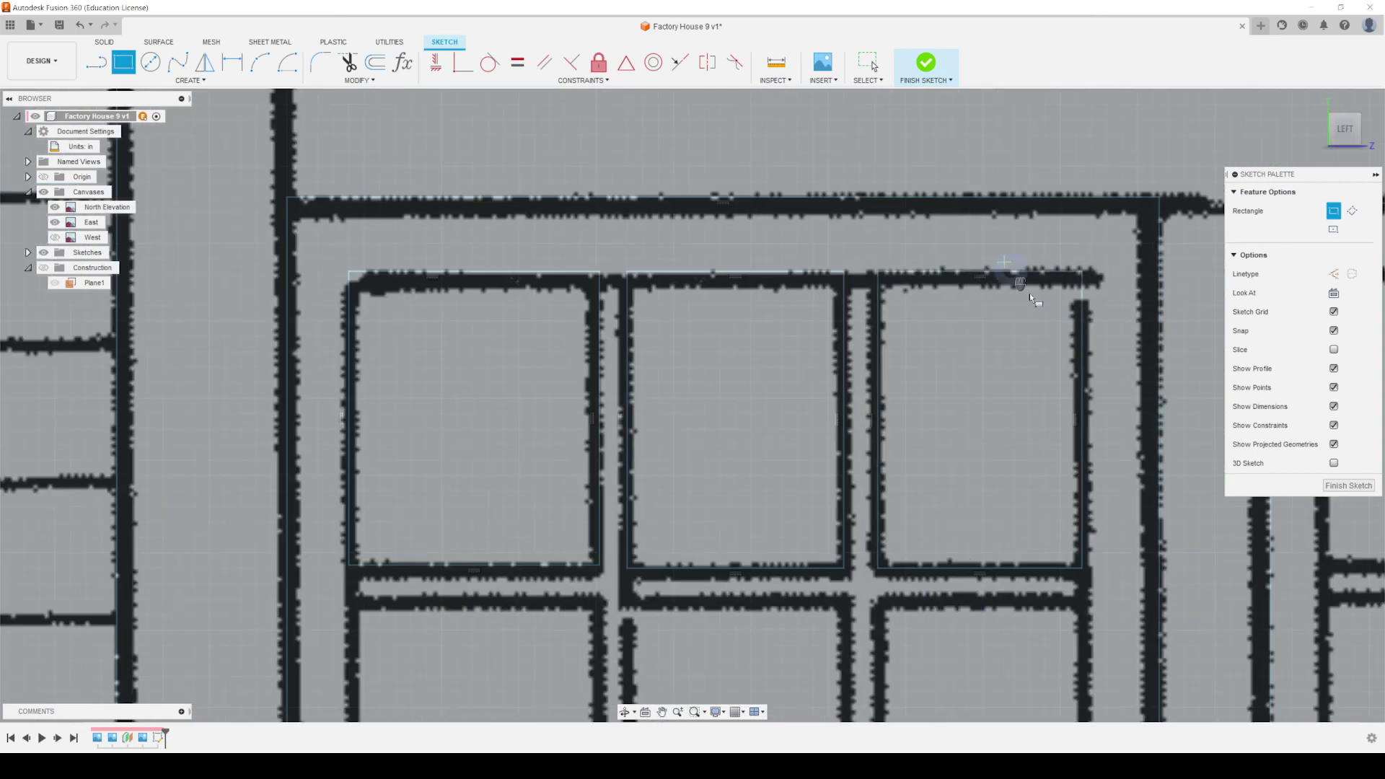
Step: Sketch a horizontal line about 59 in long through the middle rail, spanning the full width of the double window
scroll(779, 484, "up", 3)
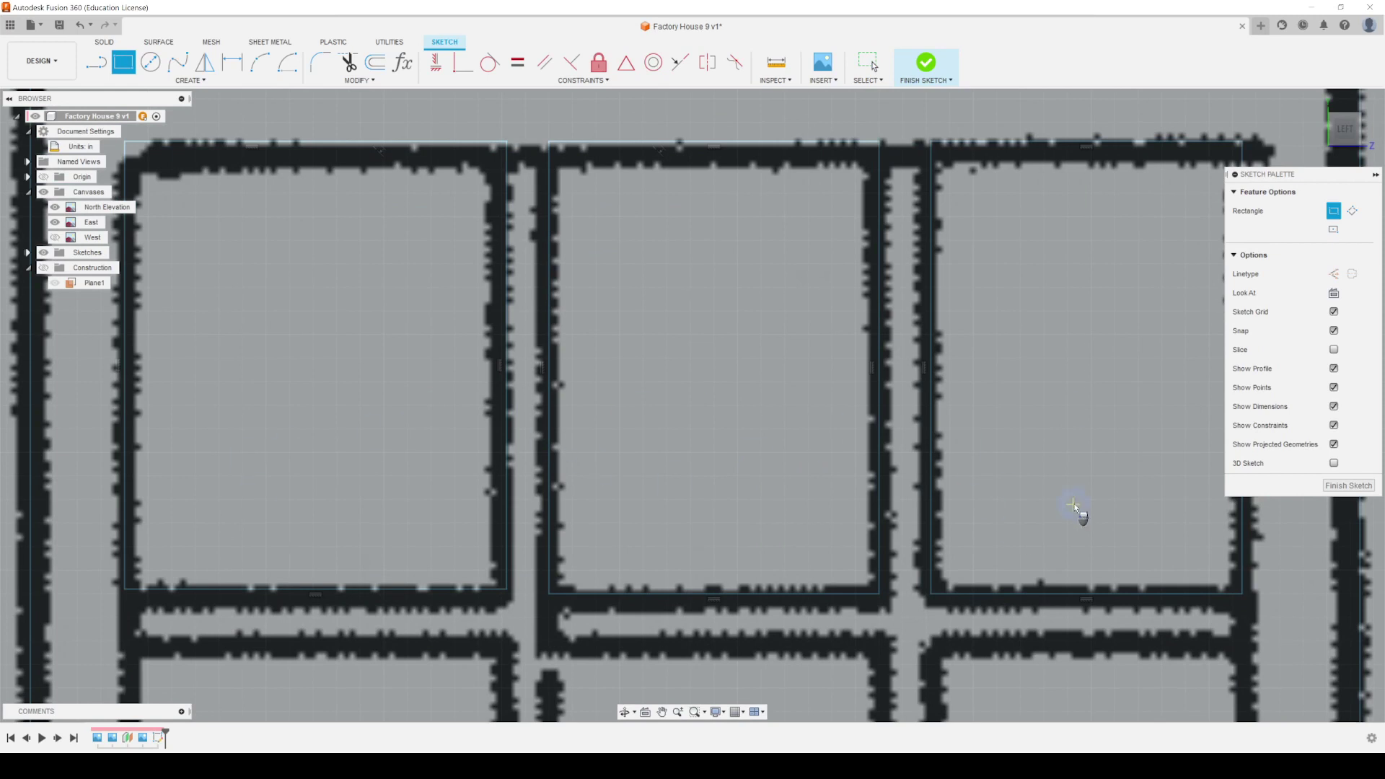
scroll(1074, 505, "down", 2)
scroll(1123, 448, "down", 2)
scroll(1097, 443, "up", 5)
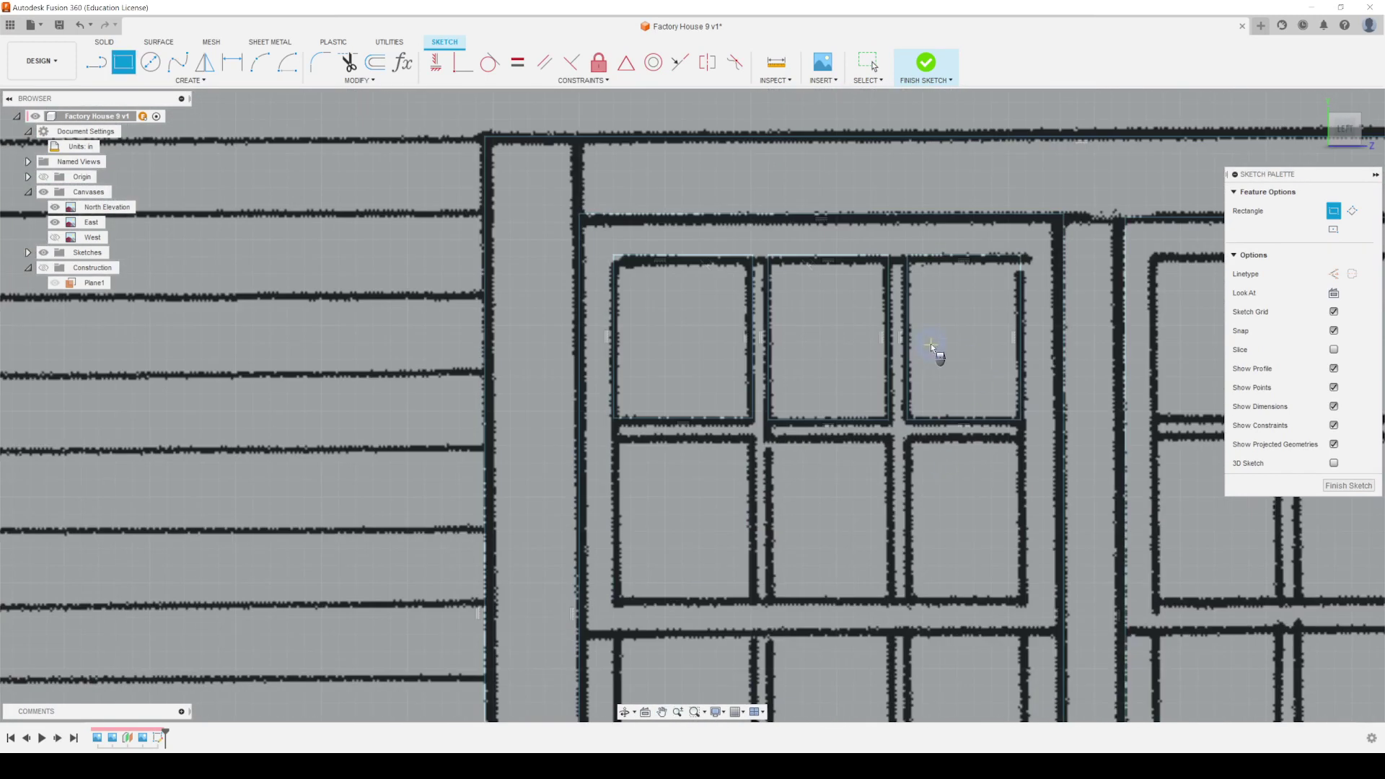
scroll(953, 396, "up", 2)
middle_click_drag(723, 463, 695, 422)
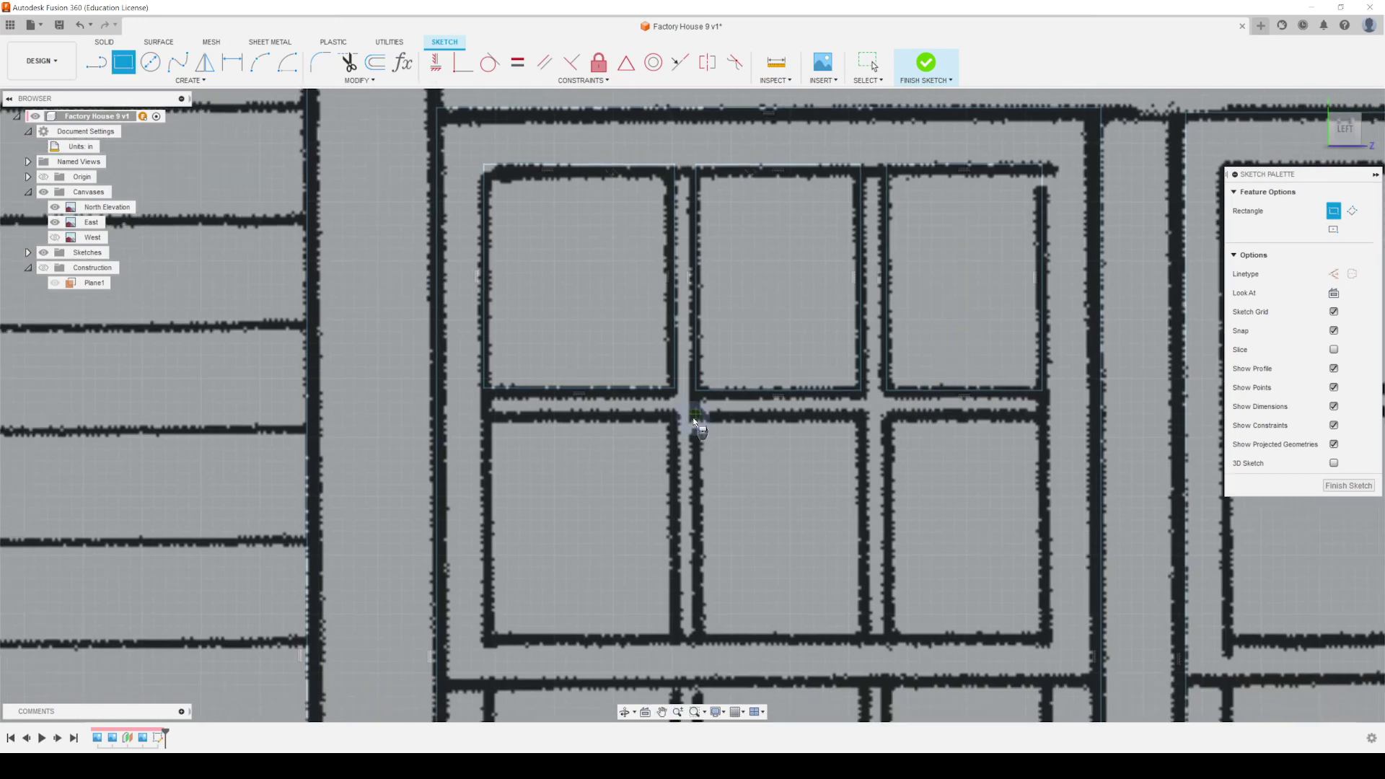
left_click(96, 62)
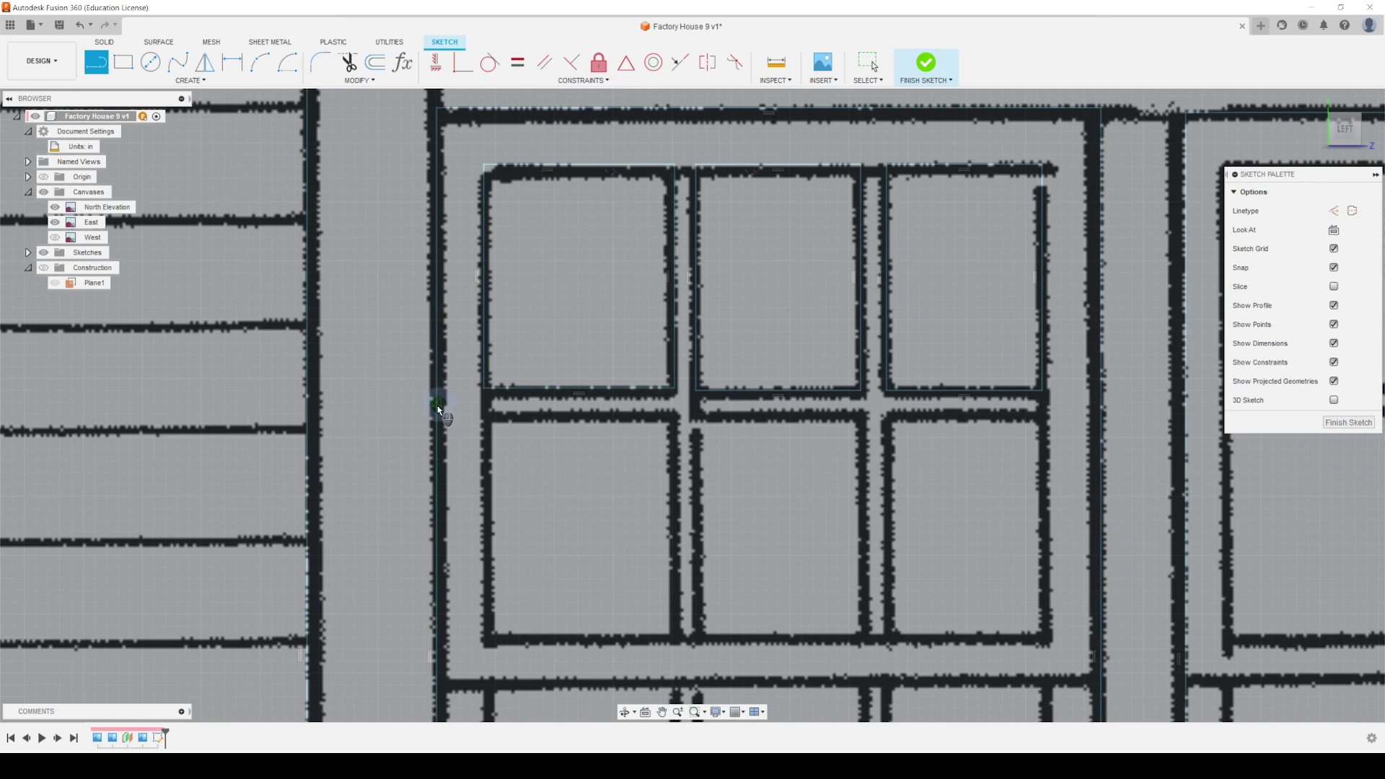
scroll(454, 444, "down", 4)
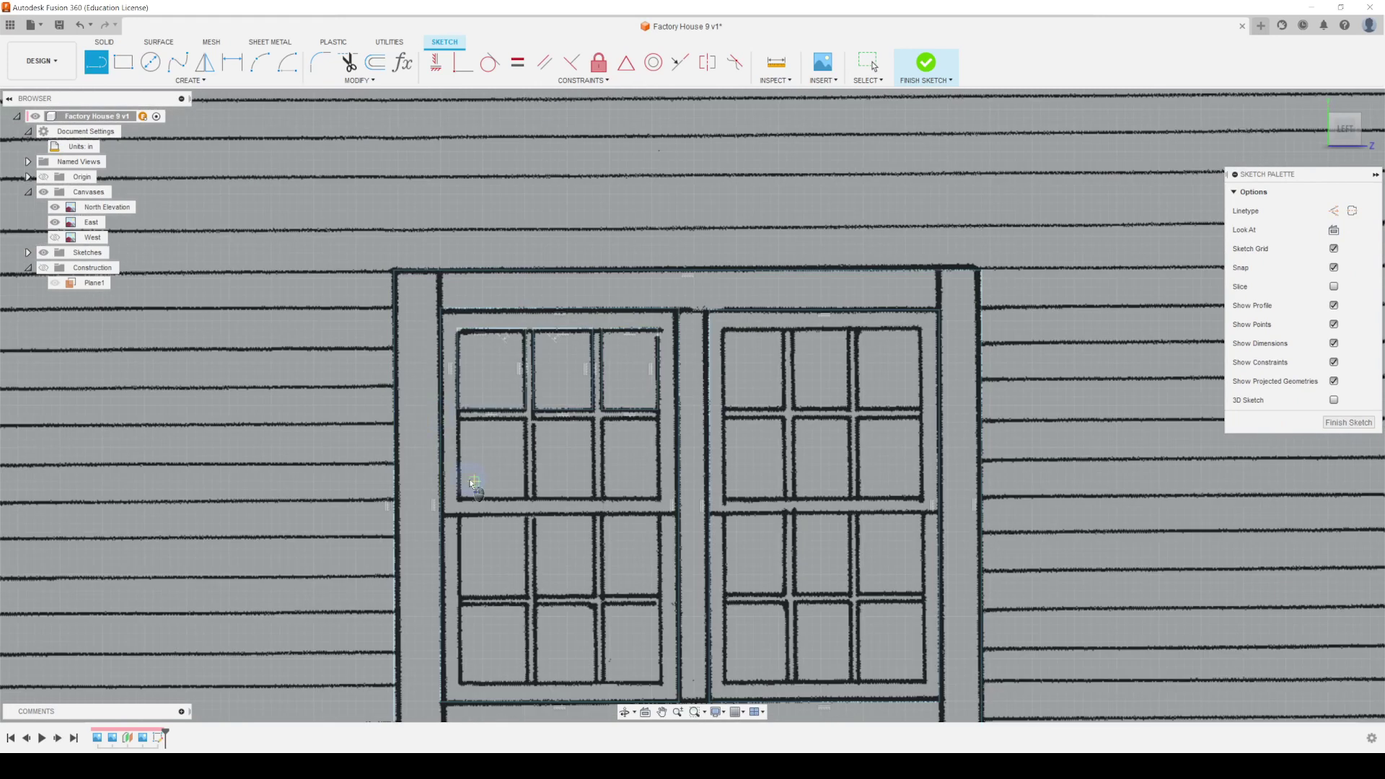
scroll(606, 462, "up", 4)
middle_click_drag(807, 467, 693, 442)
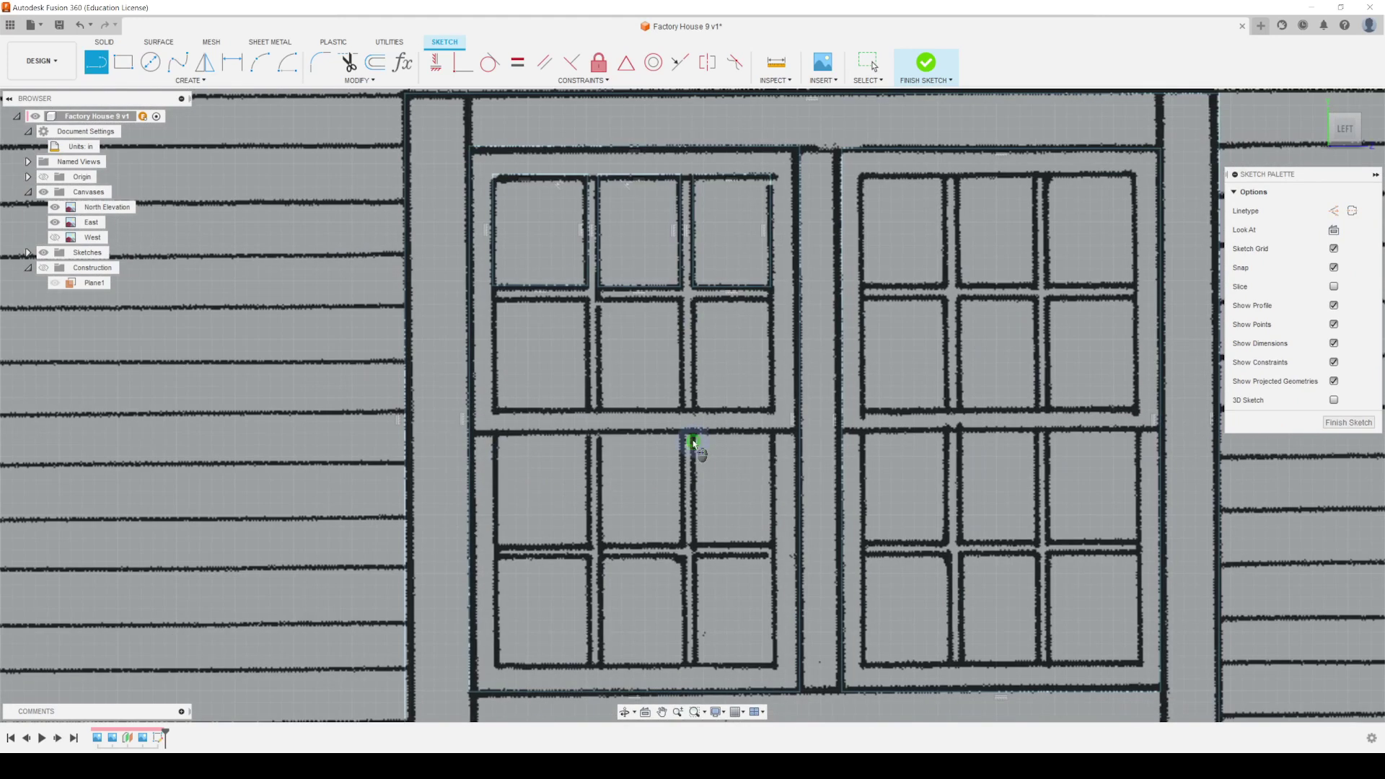
left_click(469, 417)
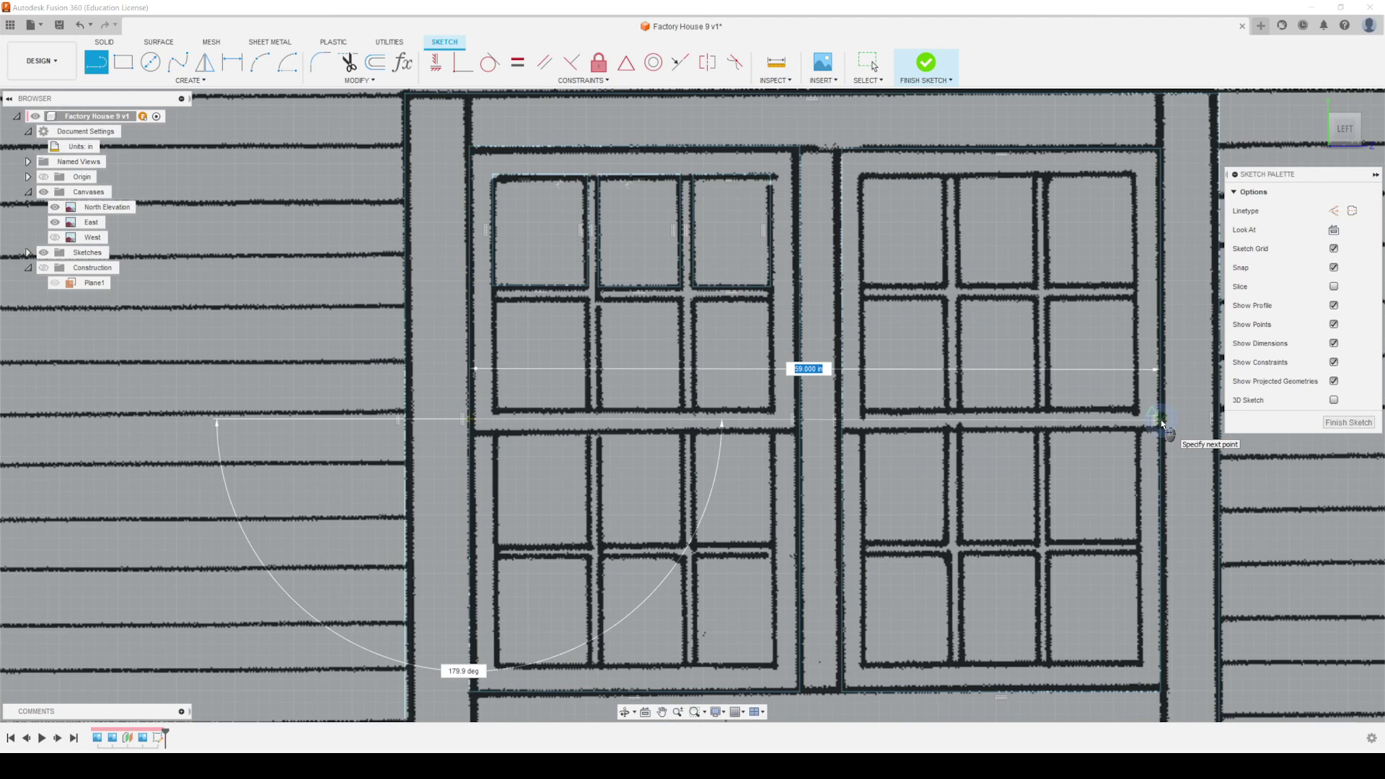
double_click(1158, 419)
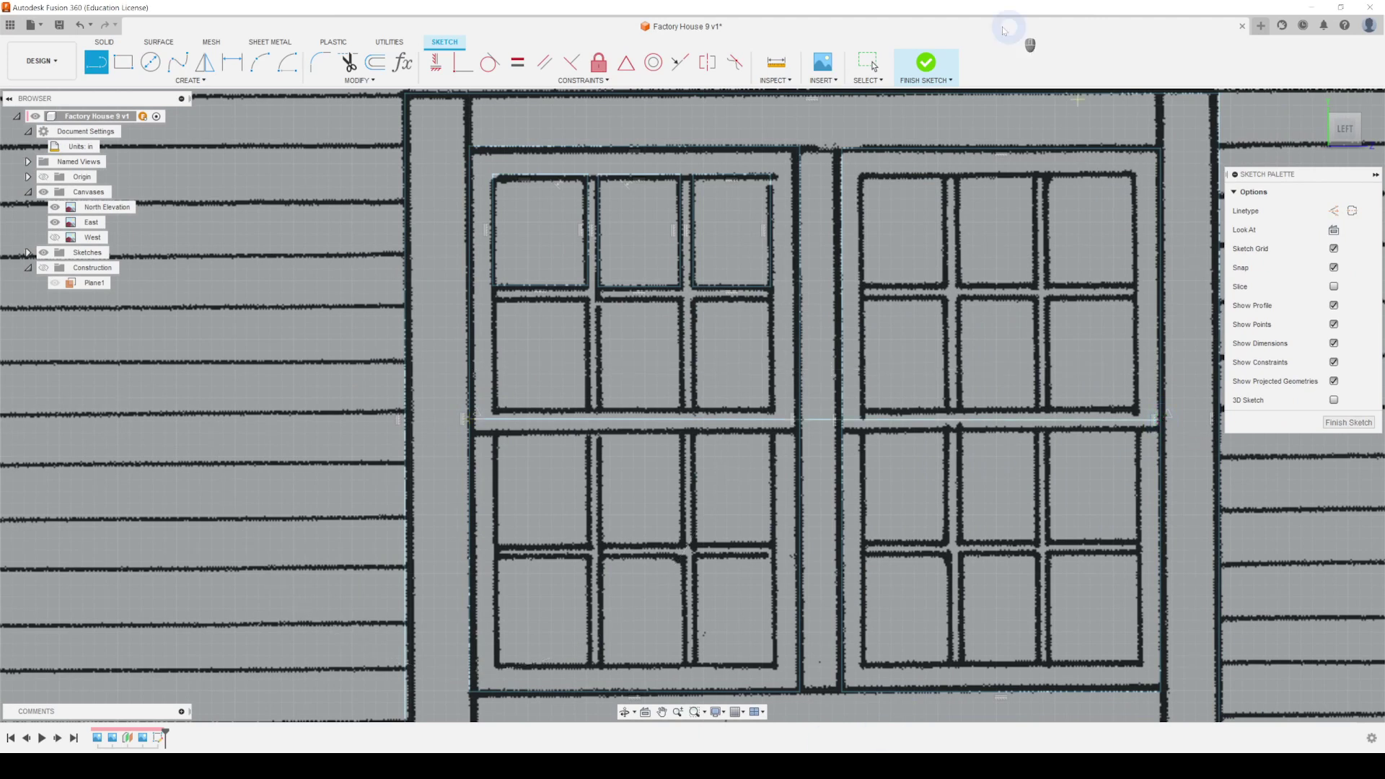
Step: Convert the horizontal line through the window's middle rail to a construction line
left_click(868, 63)
left_click(739, 420)
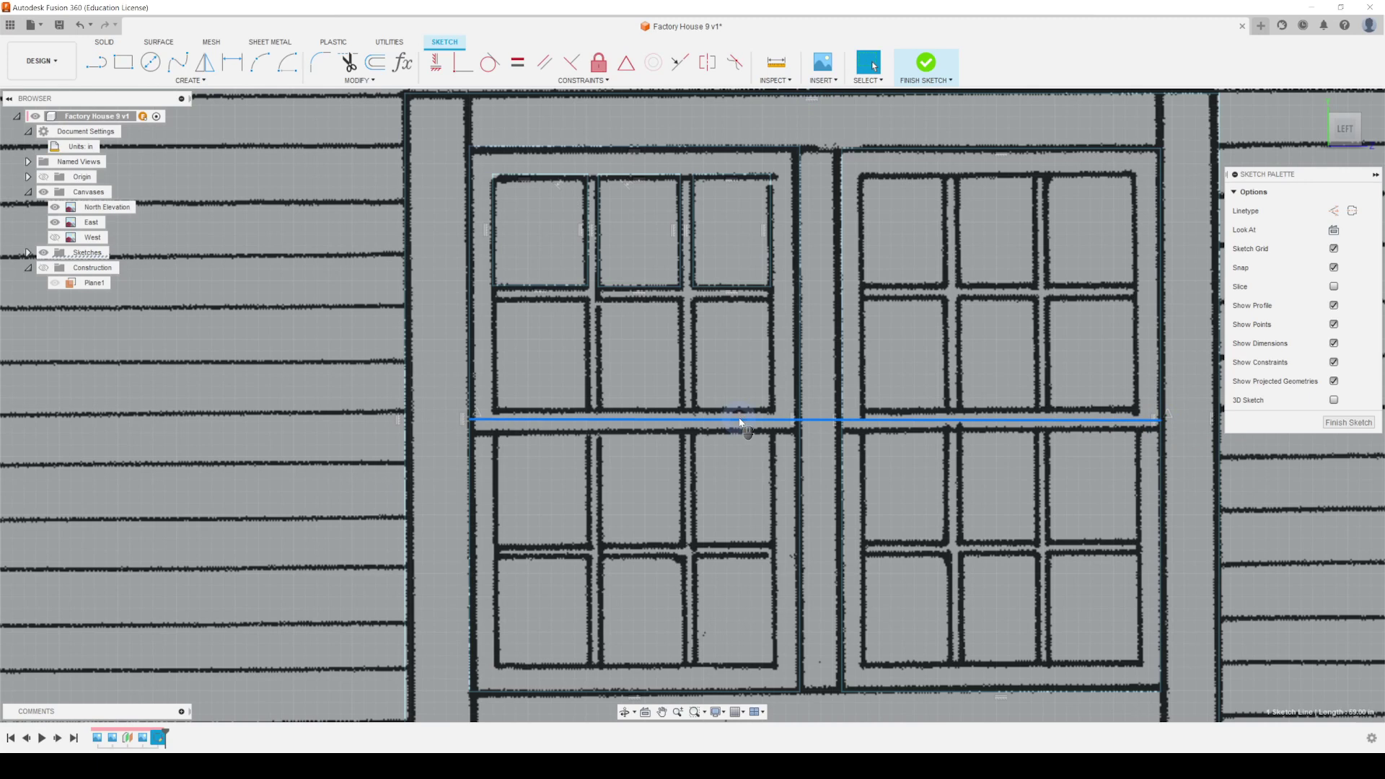
scroll(742, 422, "down", 2)
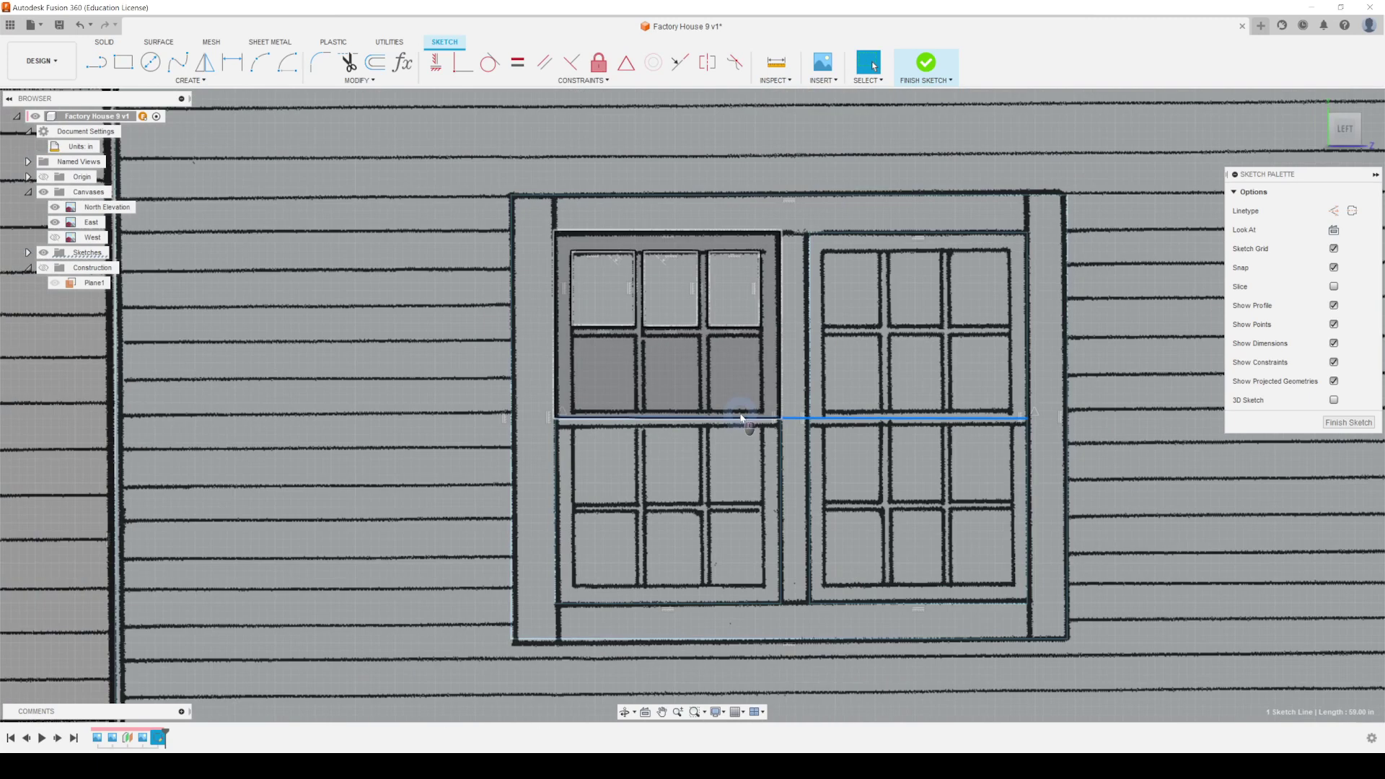
scroll(741, 418, "up", 2)
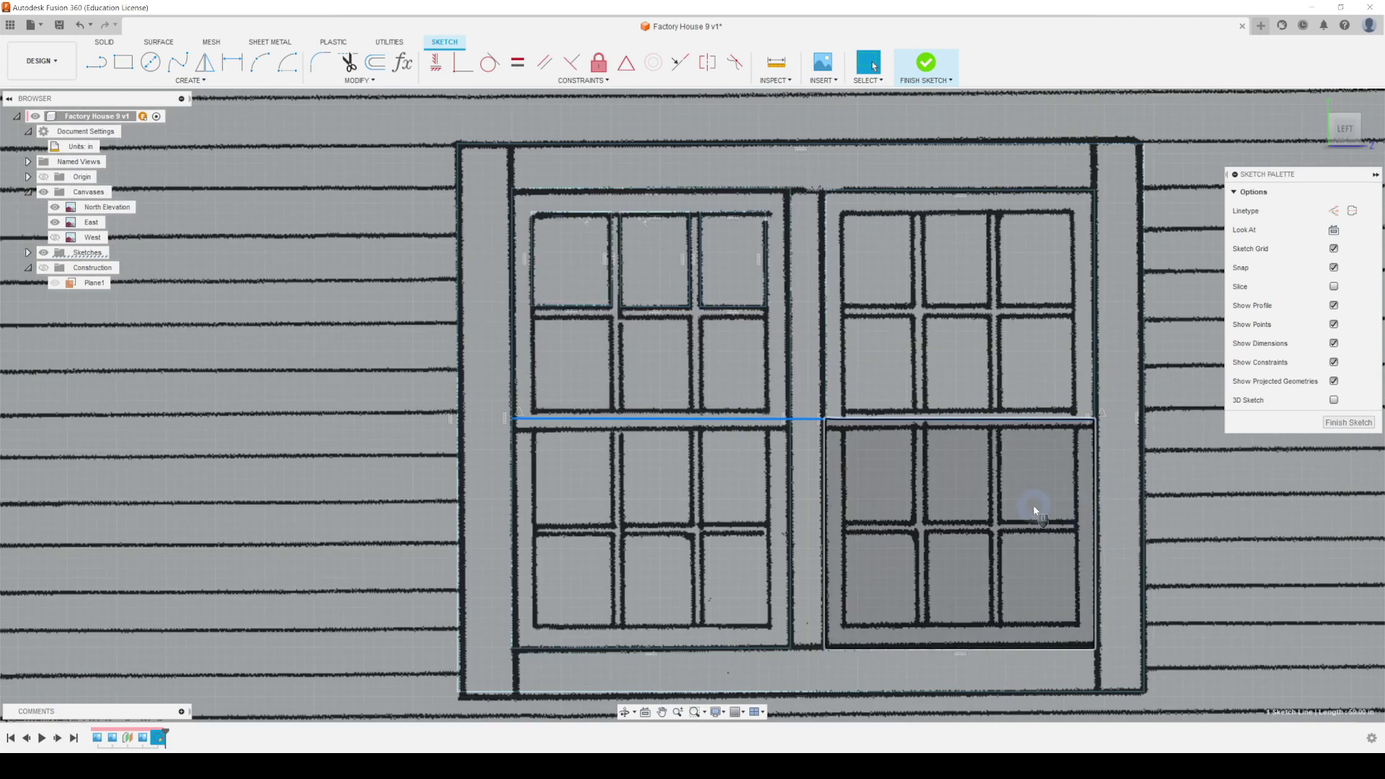
scroll(721, 462, "down", 1)
key("x")
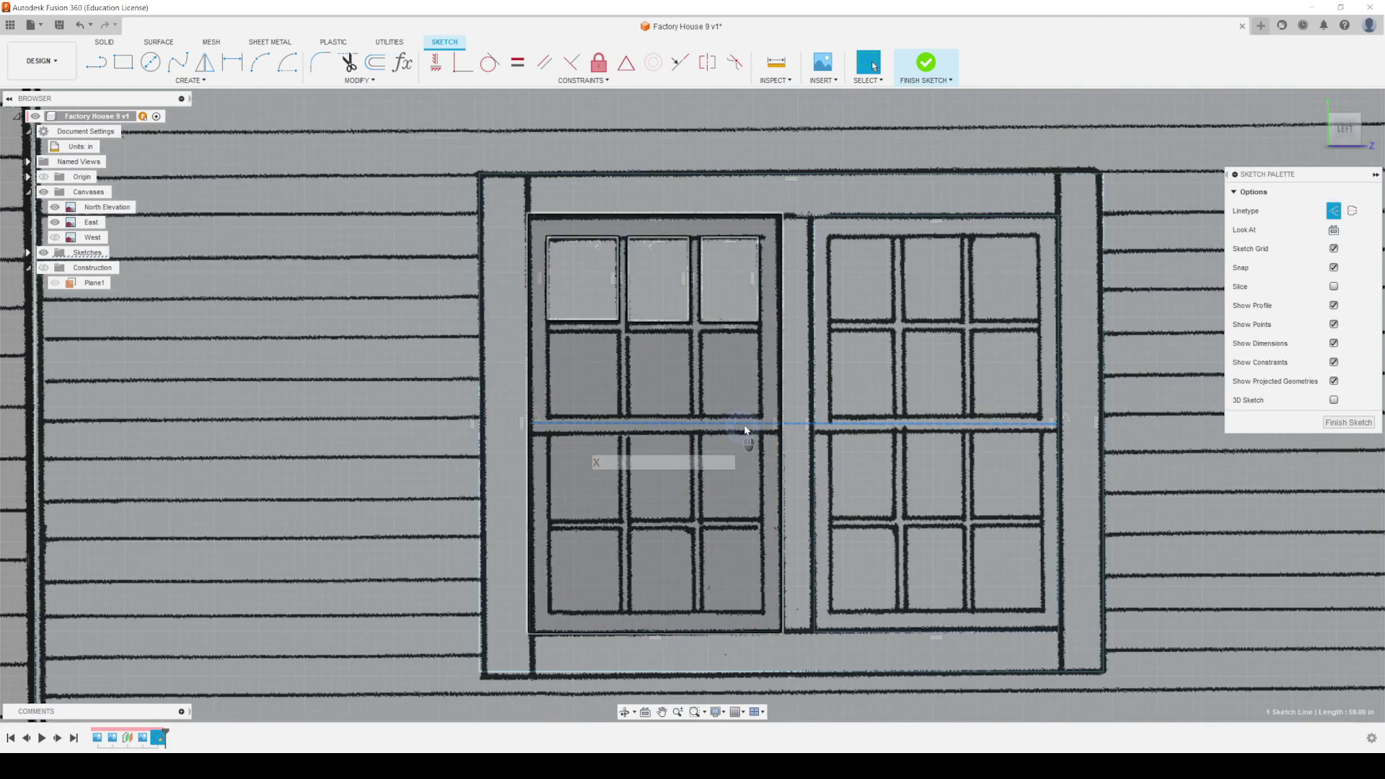
Step: Sketch a vertical line about 51 in long up the center mullion, from the trim's bottom edge to the top of the window openings
scroll(743, 432, "up", 2)
middle_click_drag(705, 269, 936, 297)
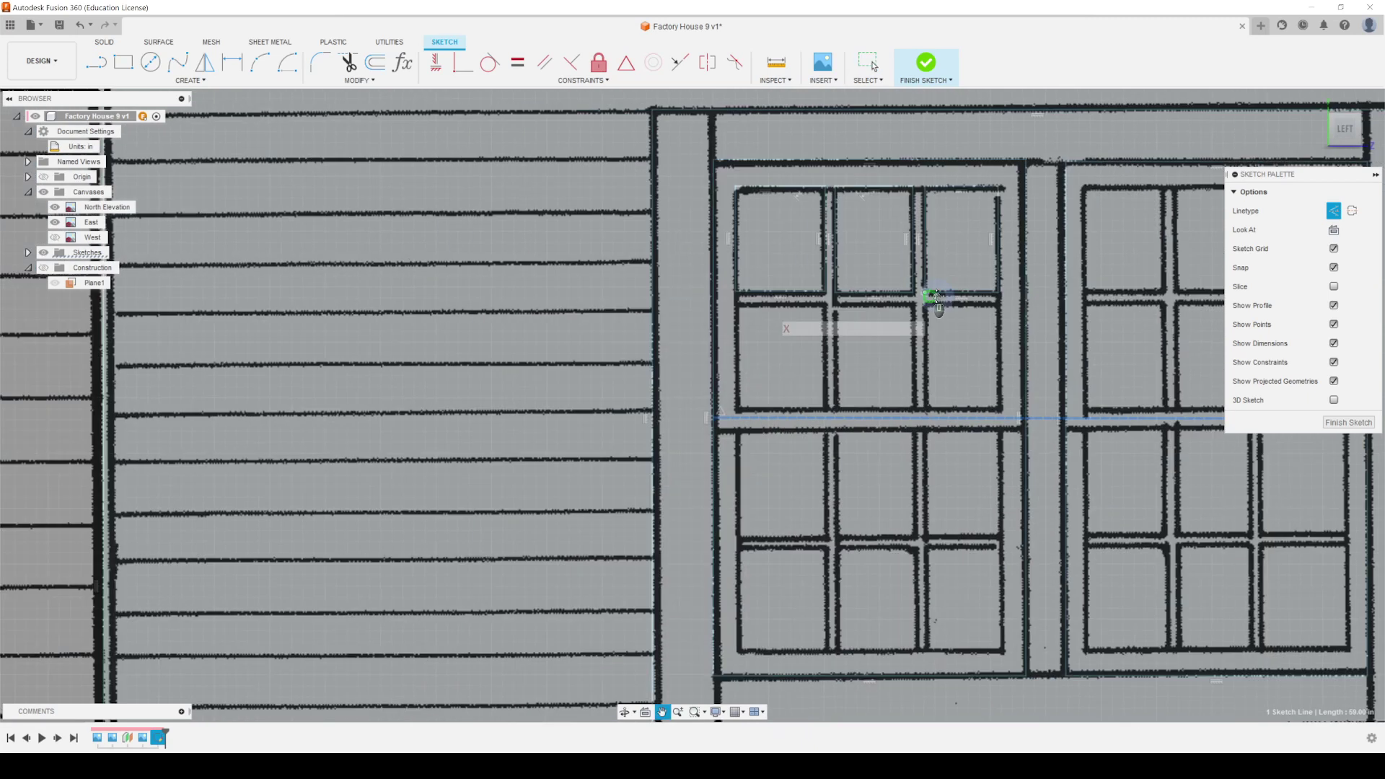
scroll(936, 297, "up", 2)
middle_click_drag(1064, 389, 893, 363)
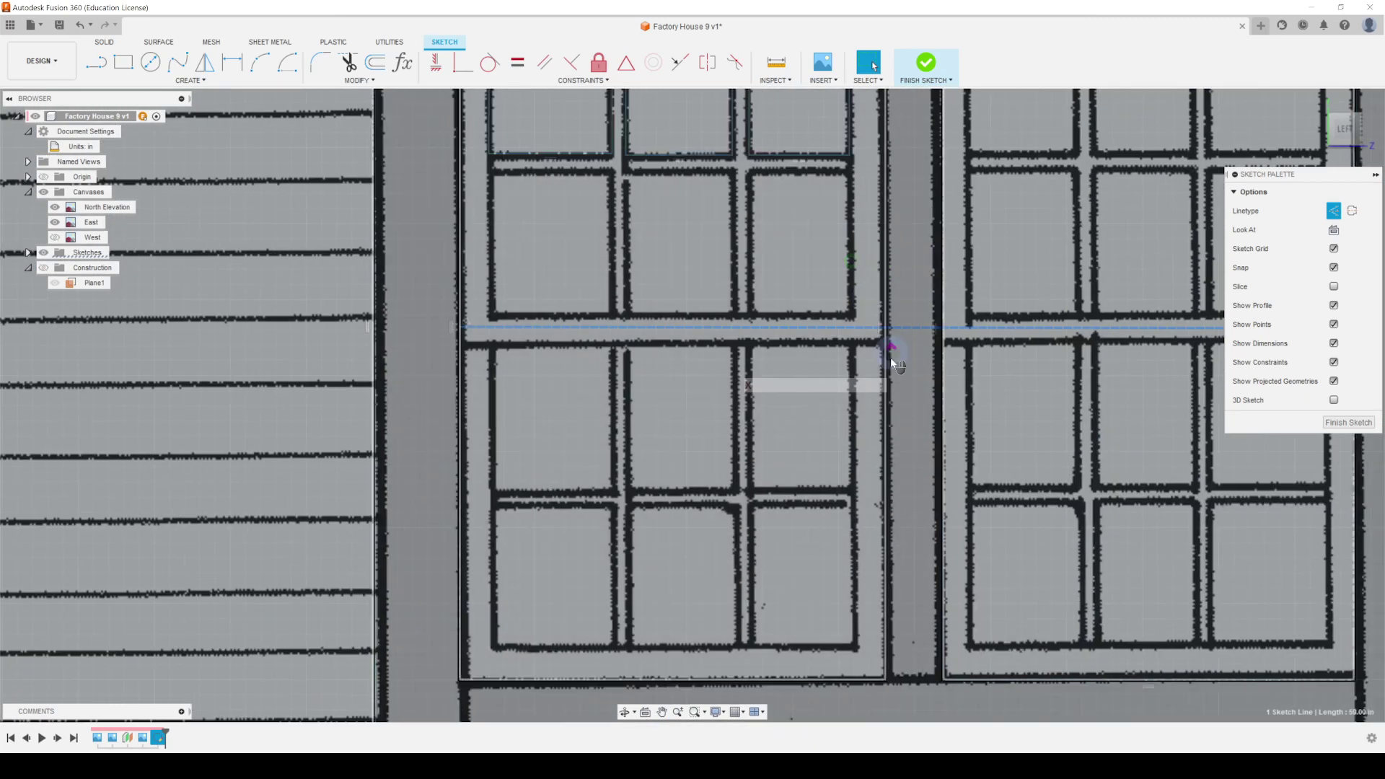
scroll(893, 363, "down", 2)
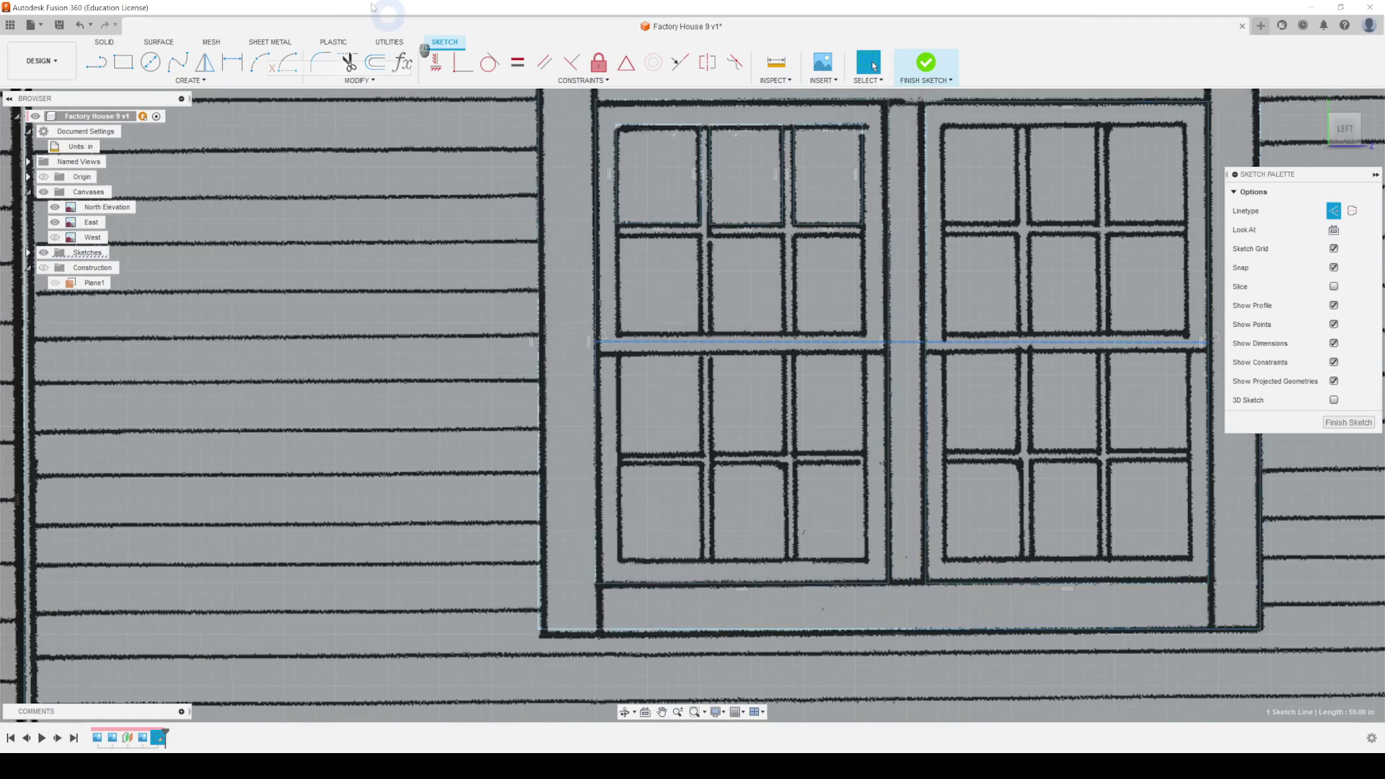
left_click(96, 62)
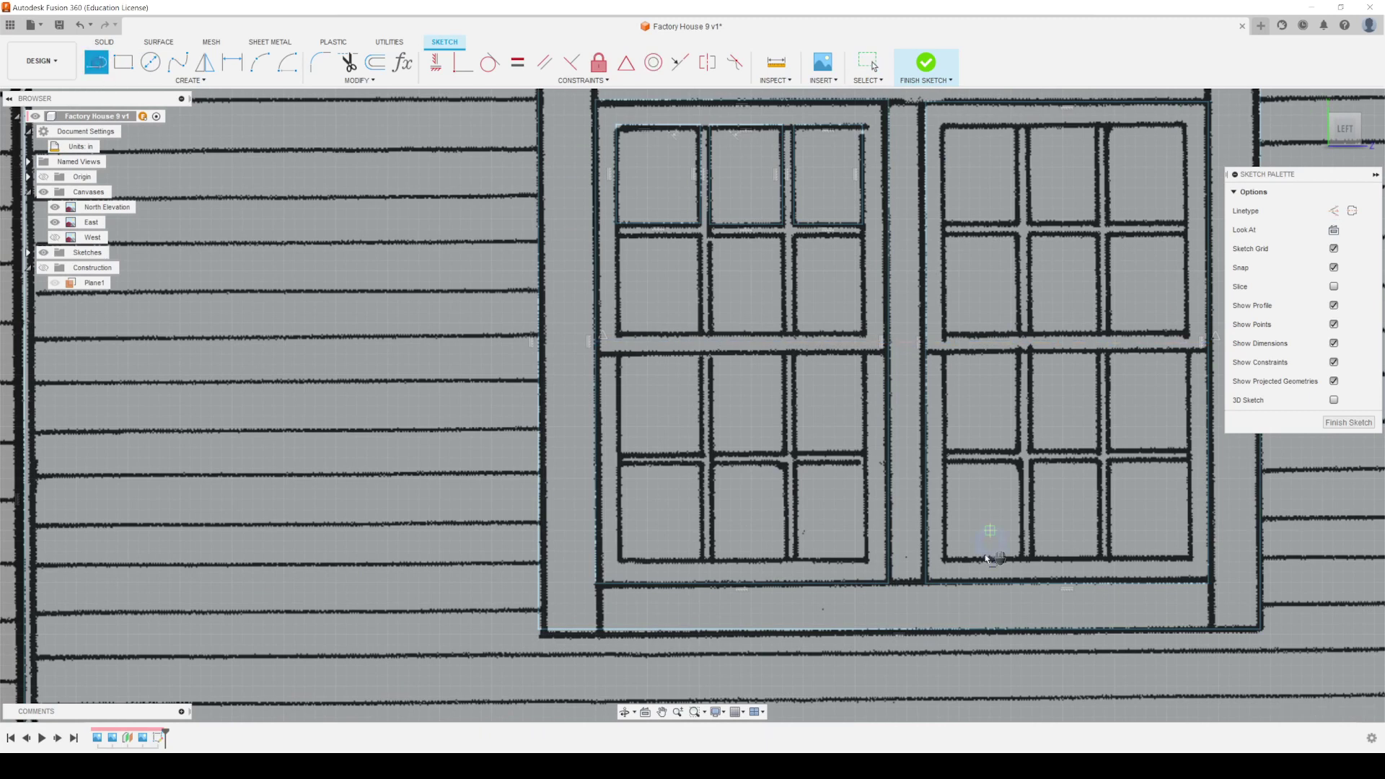
left_click(907, 630)
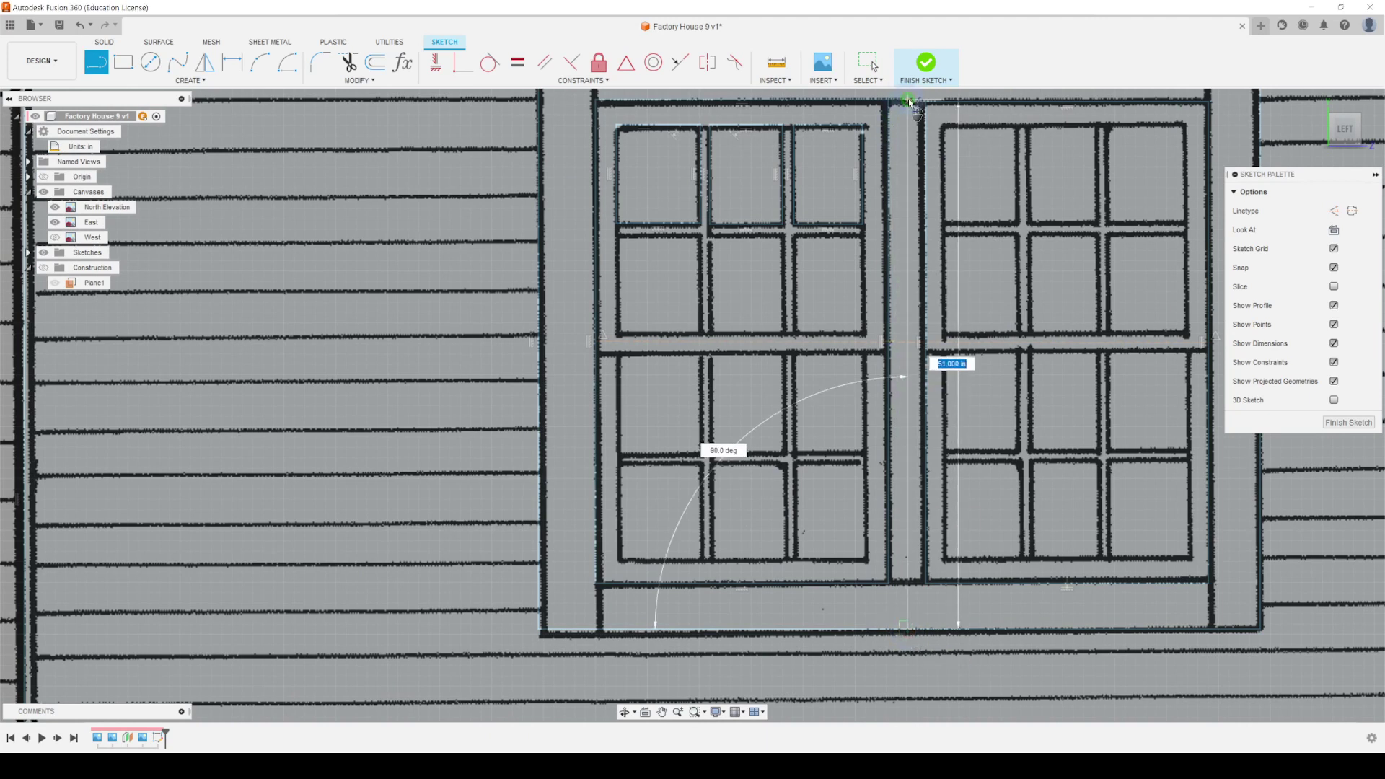
middle_click_drag(906, 102, 911, 153)
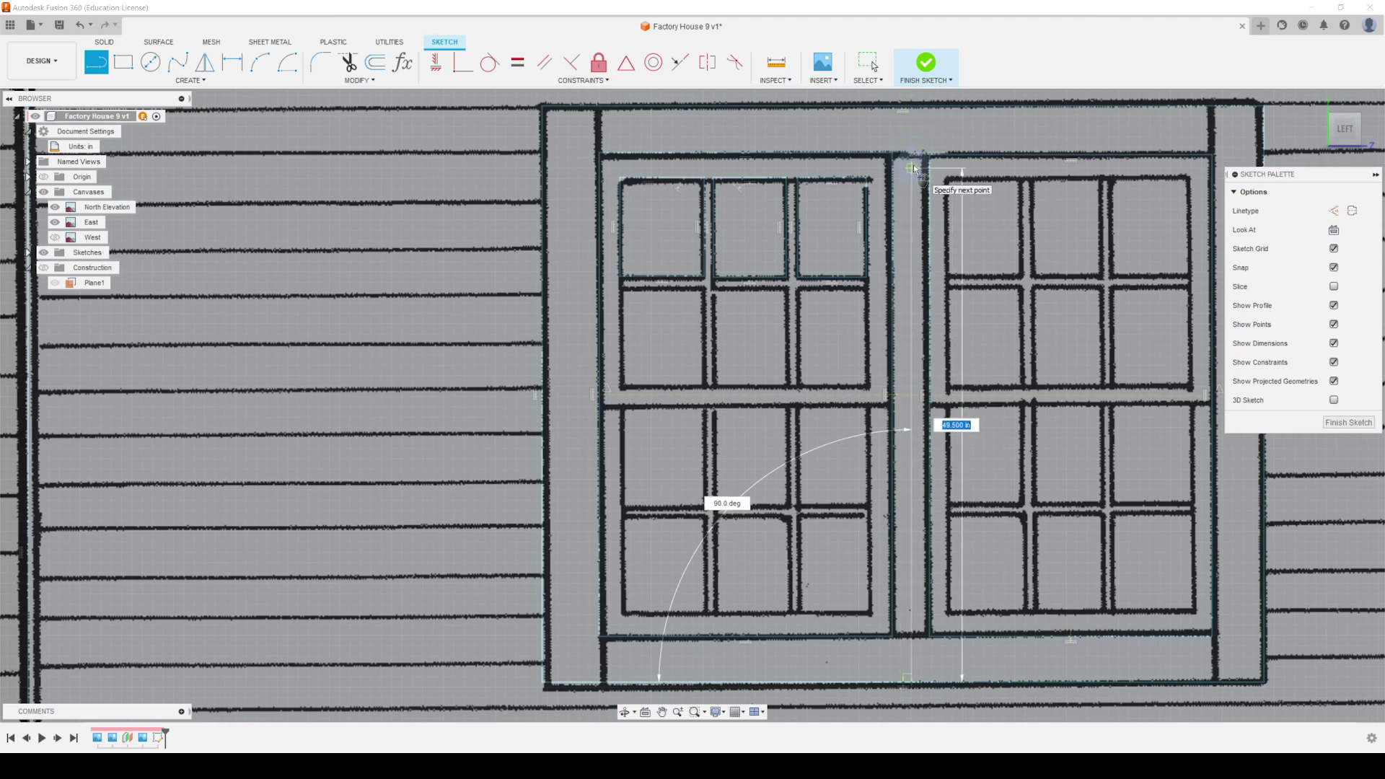
left_click(915, 155)
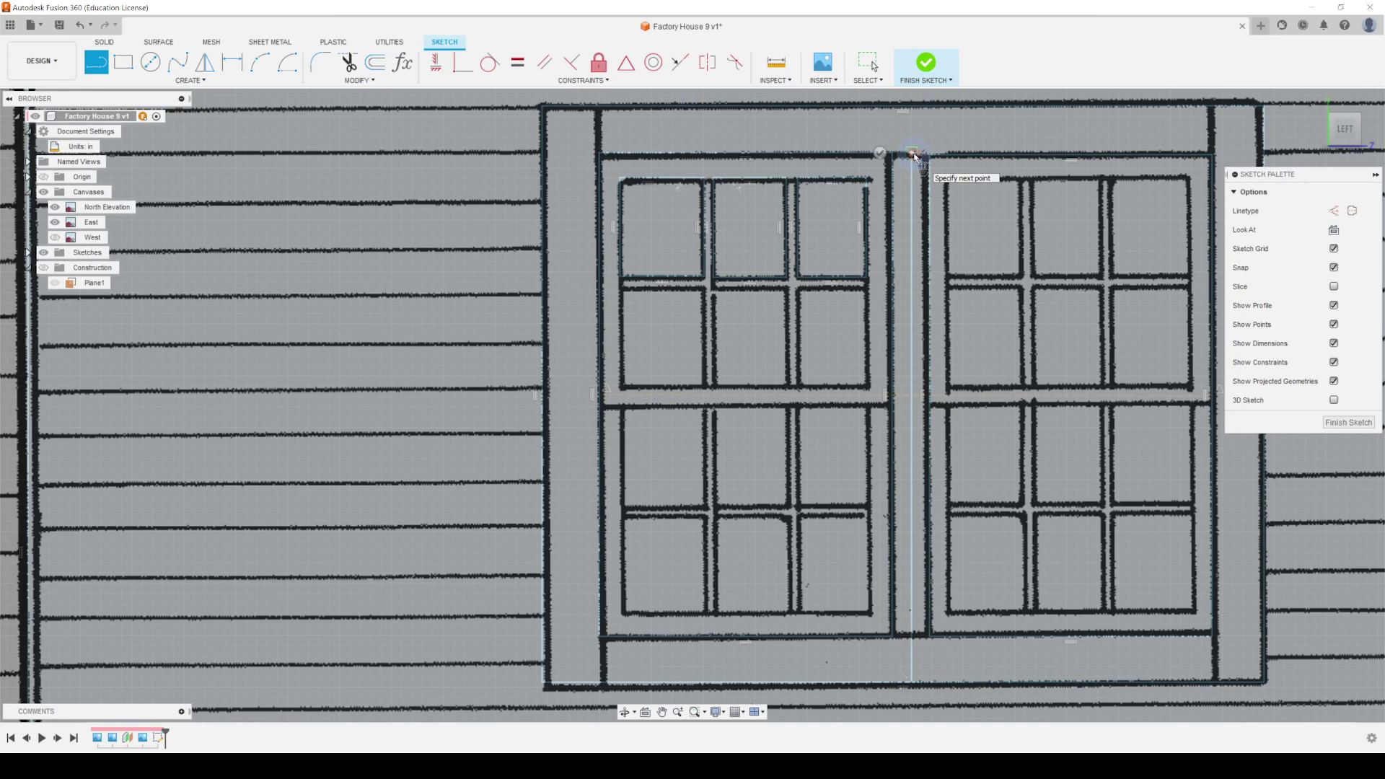
Step: Convert the vertical line in the center mullion to a construction line
left_click(868, 63)
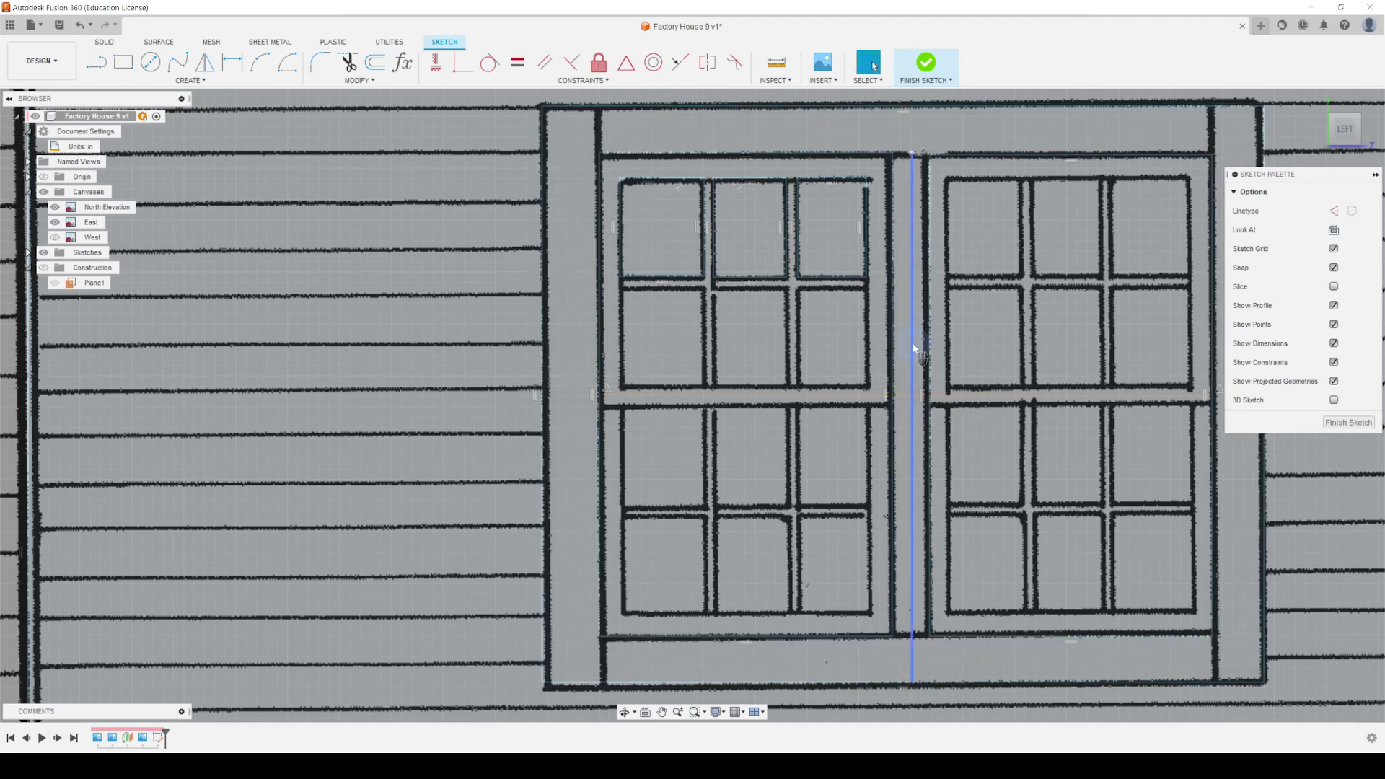
left_click(913, 345)
key("x")
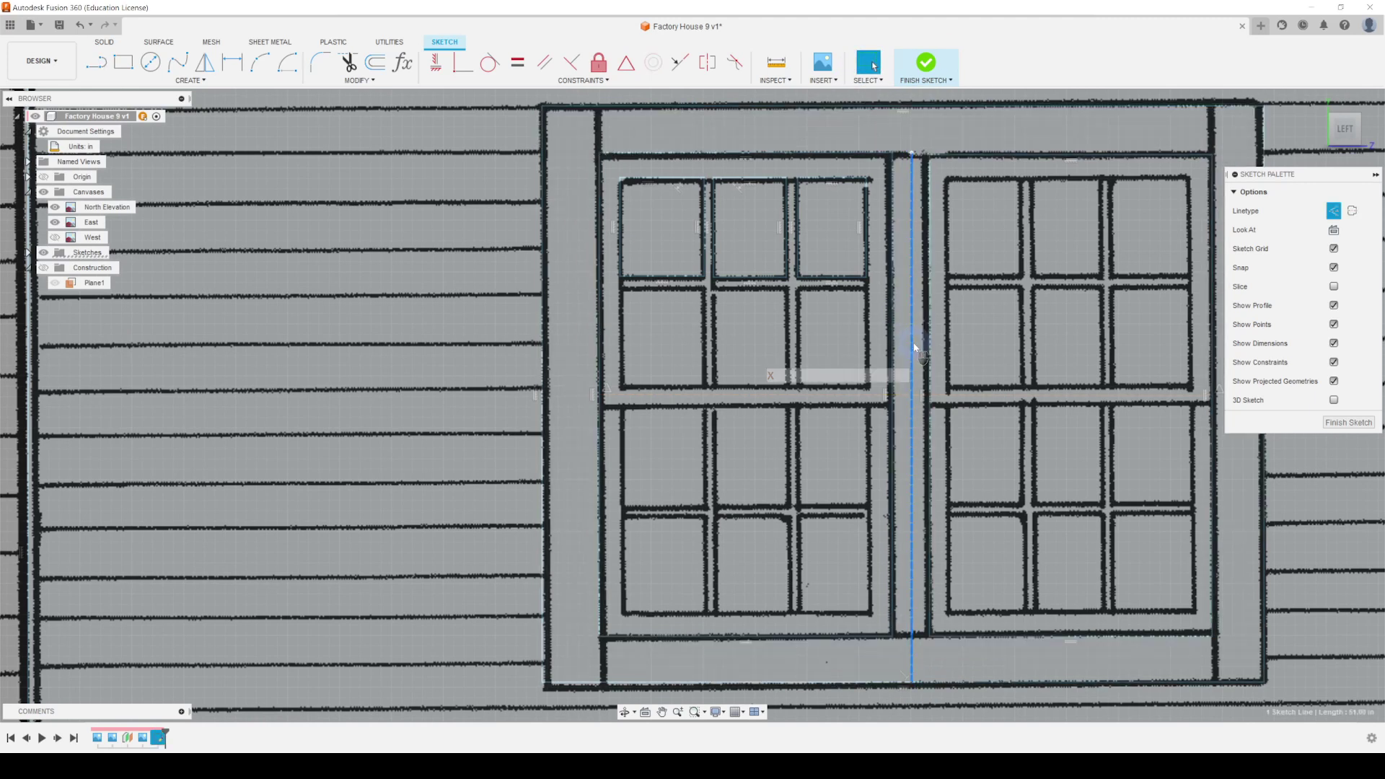
Step: Try to apply a Horizontal/Vertical constraint to the vertical construction line between the two windows
left_click(438, 62)
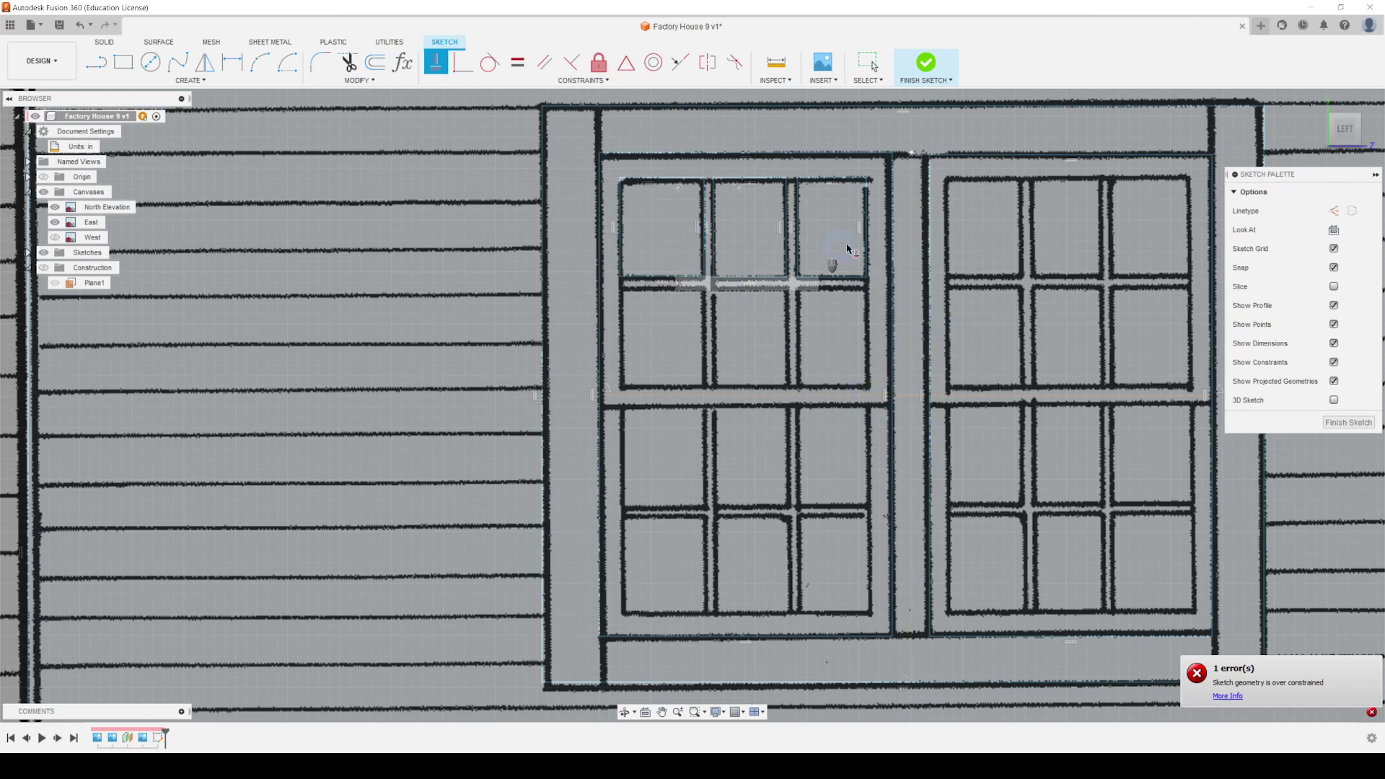
scroll(804, 271, "up", 2)
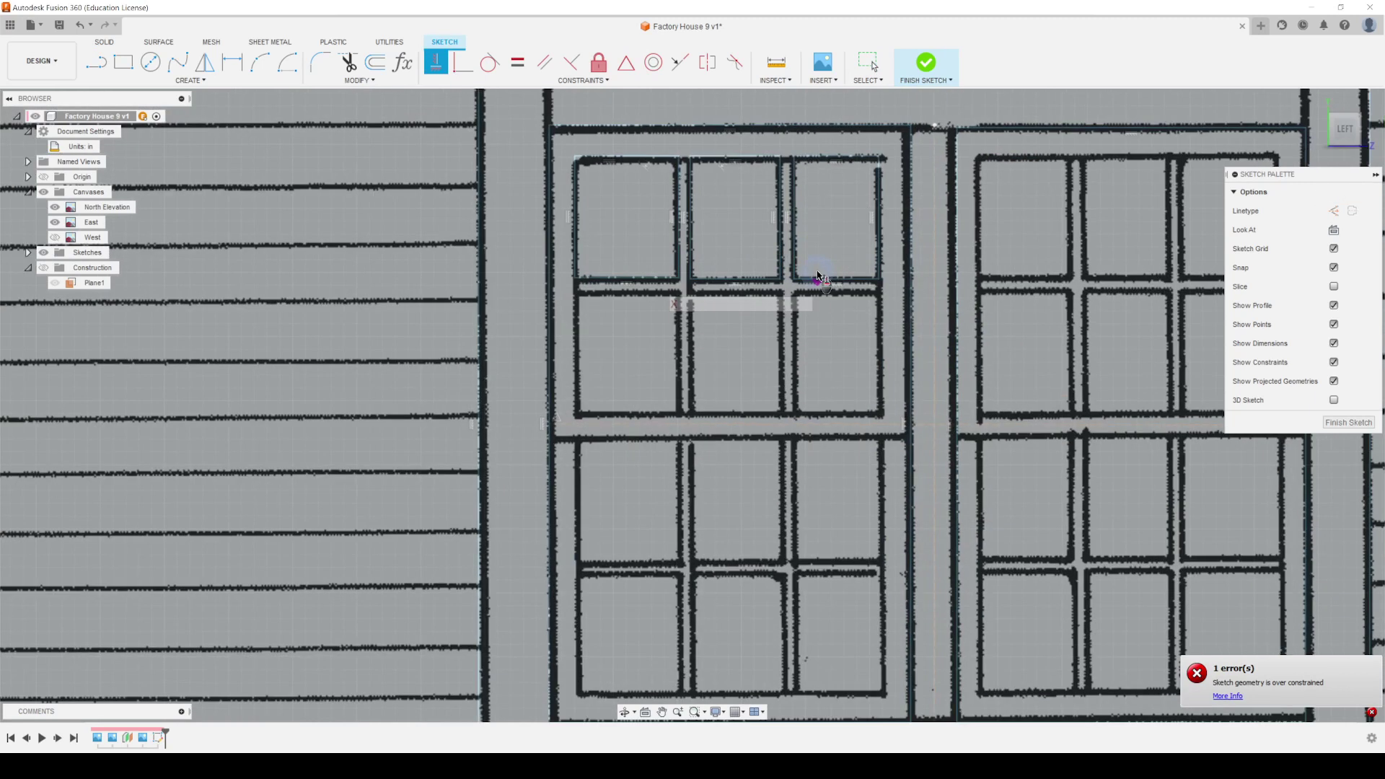
left_click(869, 62)
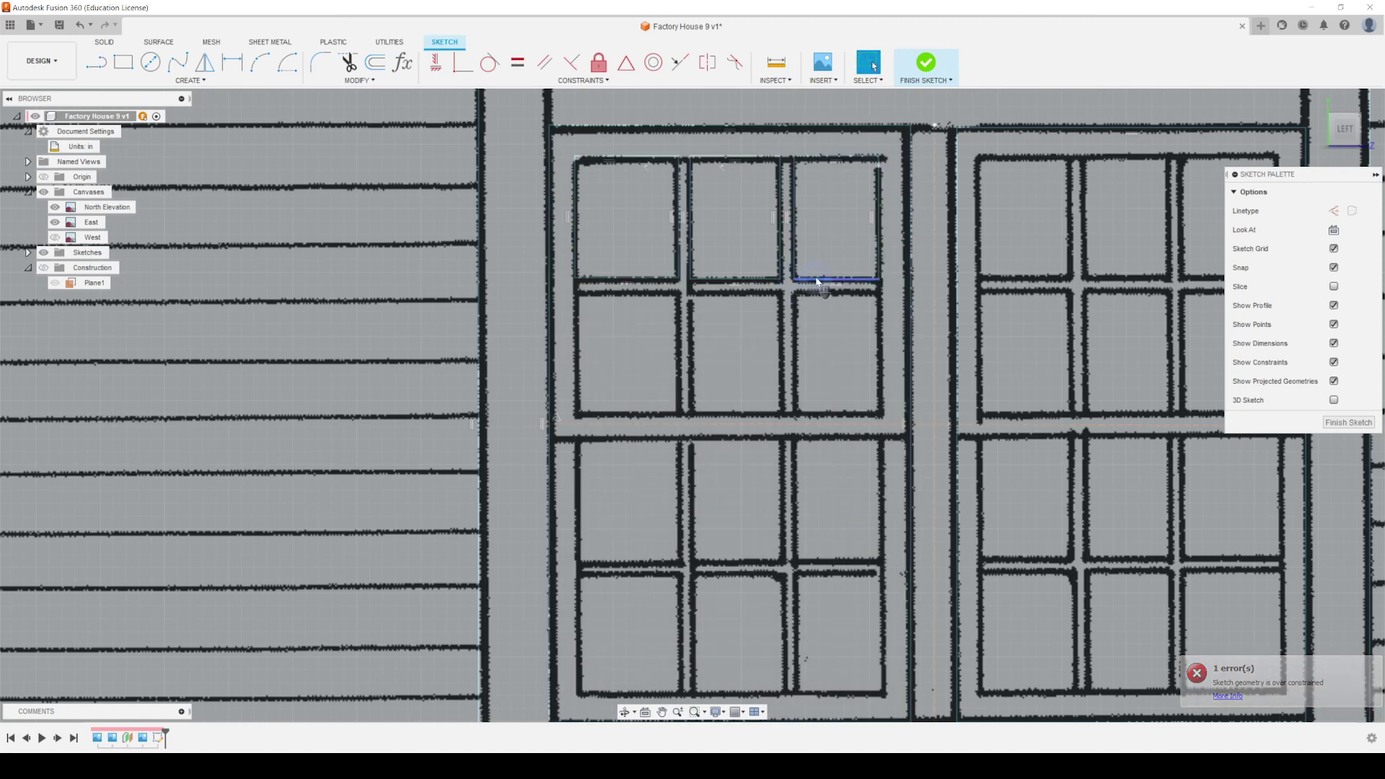
Step: Sketch a two-point rectangle over the left glass pane in the second row of the left window
scroll(635, 300, "up", 2)
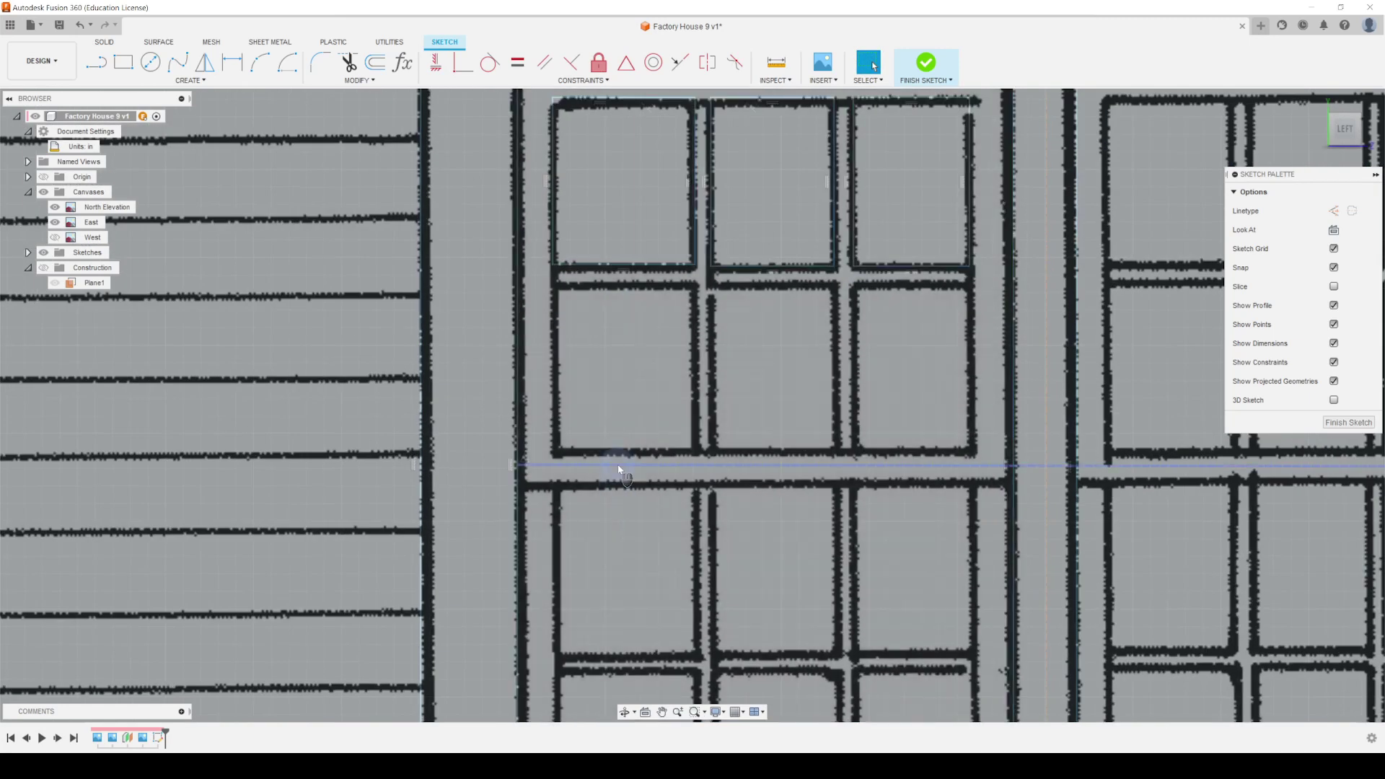
middle_click_drag(779, 361, 757, 454)
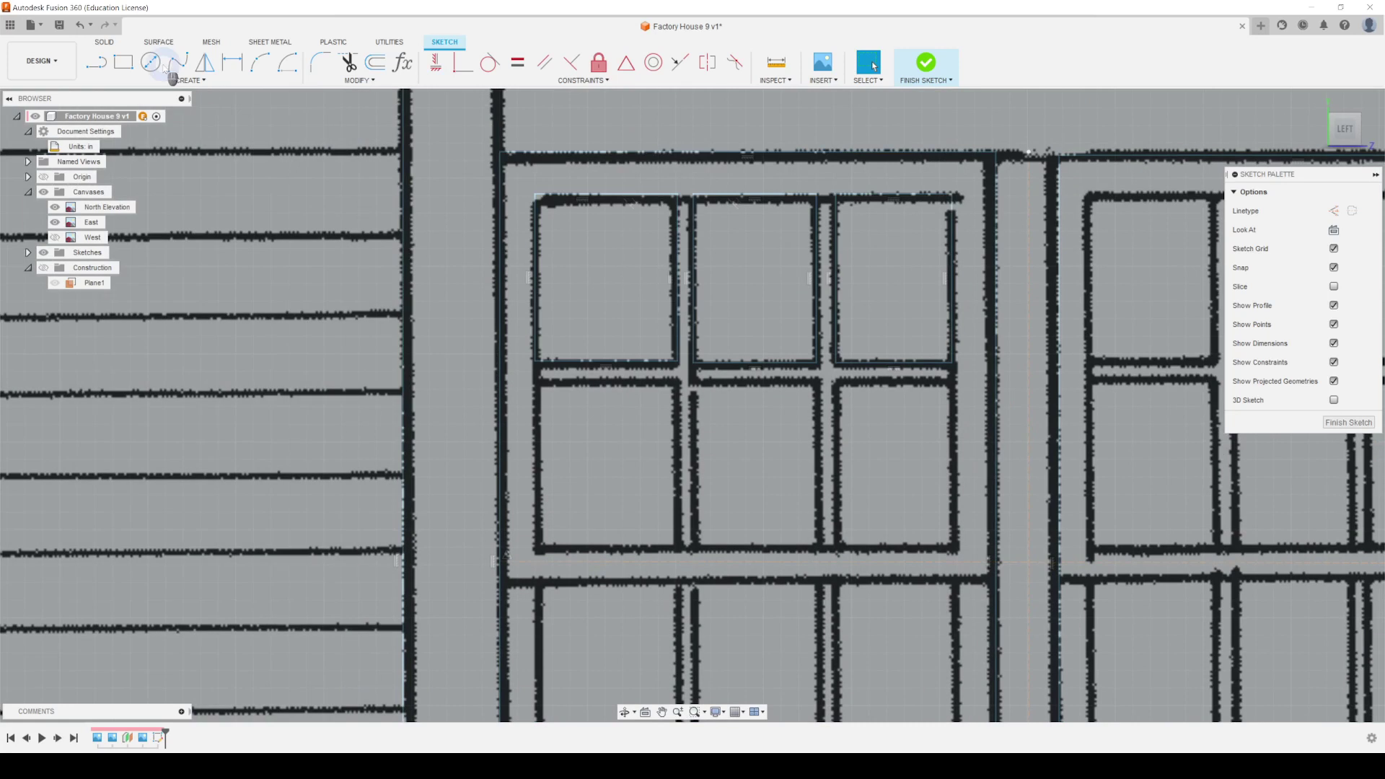
left_click(123, 62)
scroll(649, 497, "up", 2)
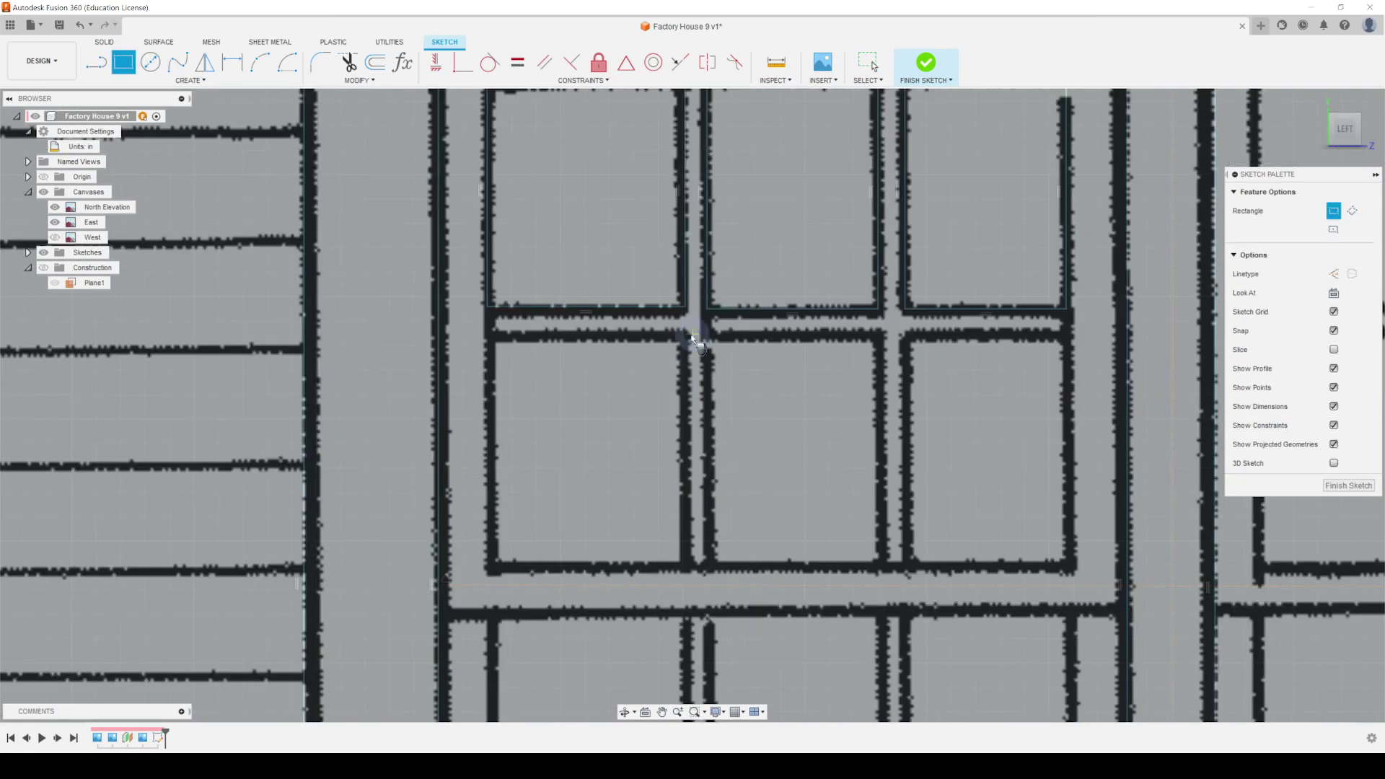
scroll(487, 338, "up", 5)
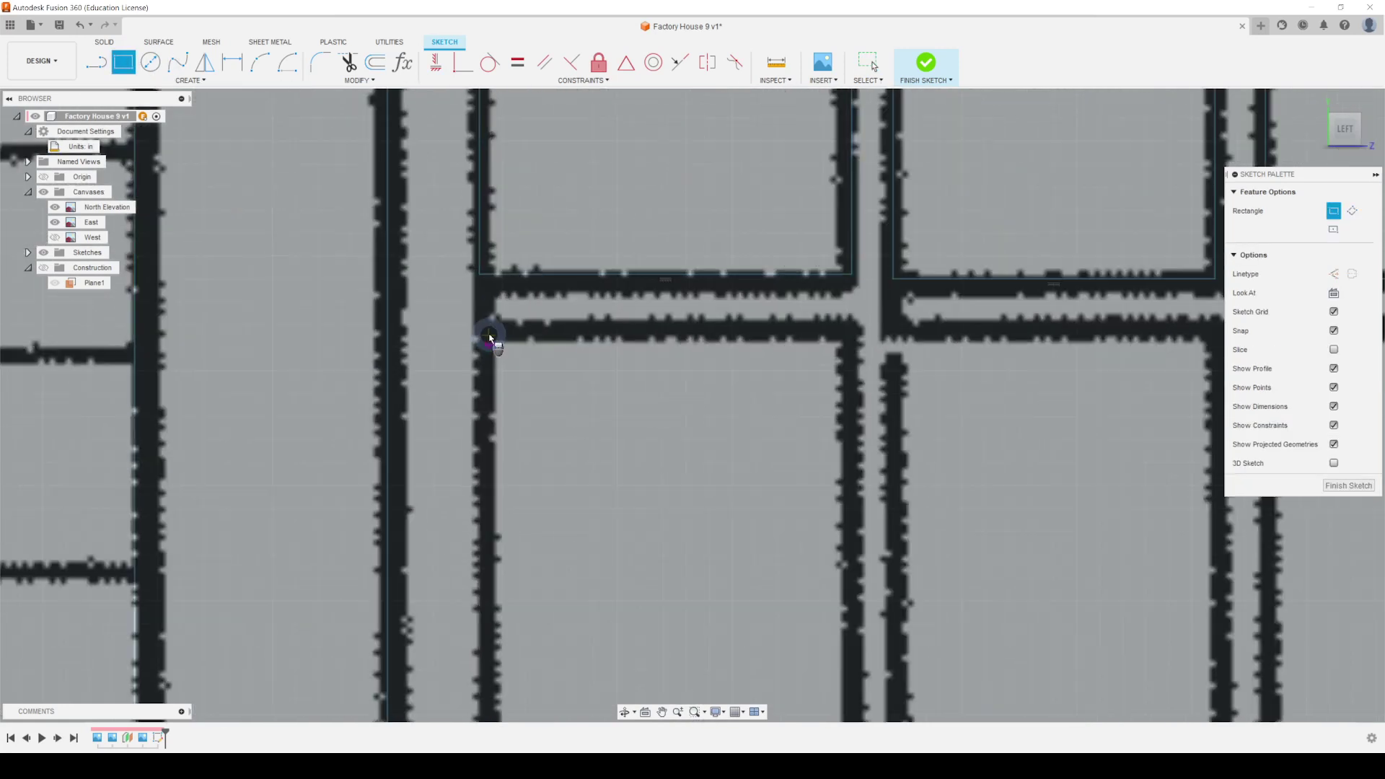
mouse_move(526, 370)
middle_mouse_down()
mouse_move(816, 375)
mouse_move(946, 575)
middle_mouse_up()
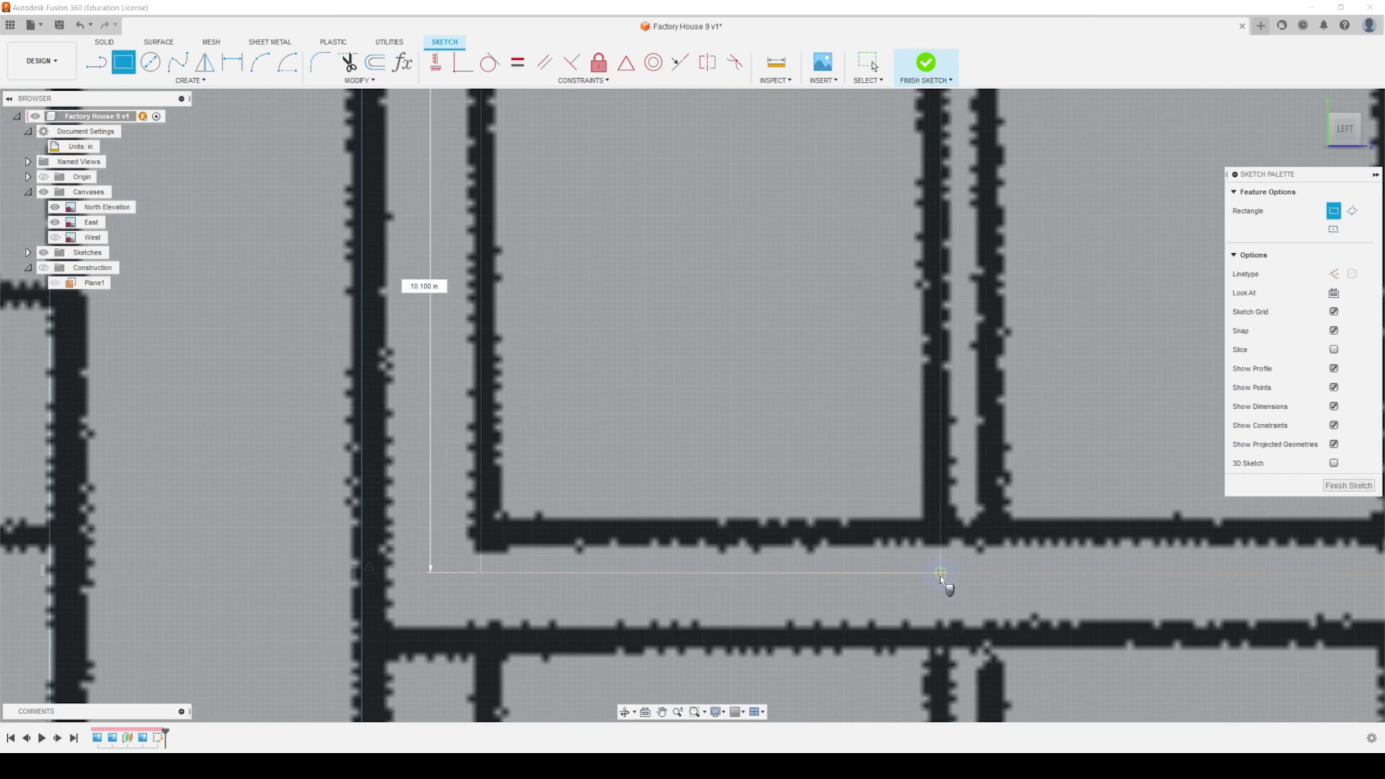
left_click(928, 529)
Step: Sketch a two-point rectangle about 9.3 in tall over the middle pane in the second row, level with its left neighbor
scroll(810, 513, "down", 5)
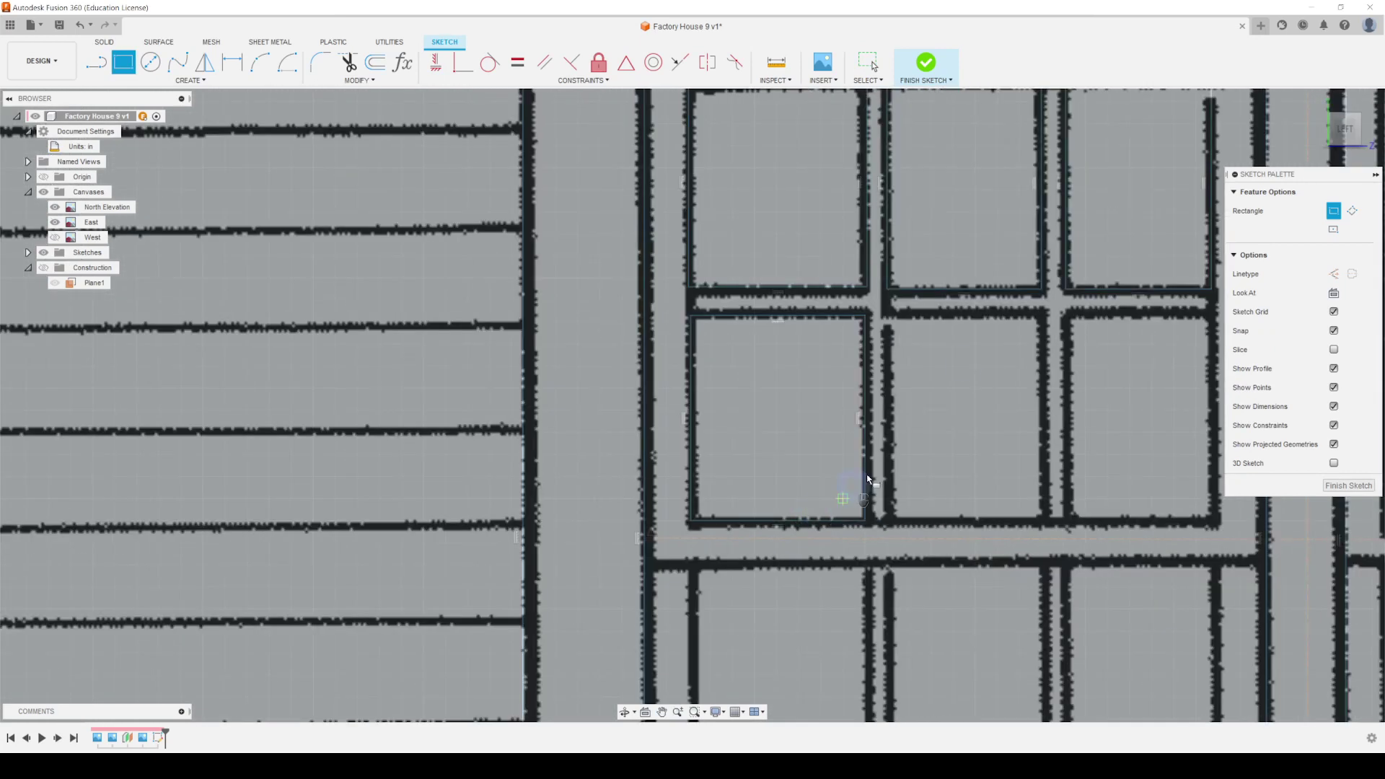
scroll(958, 364, "up", 2)
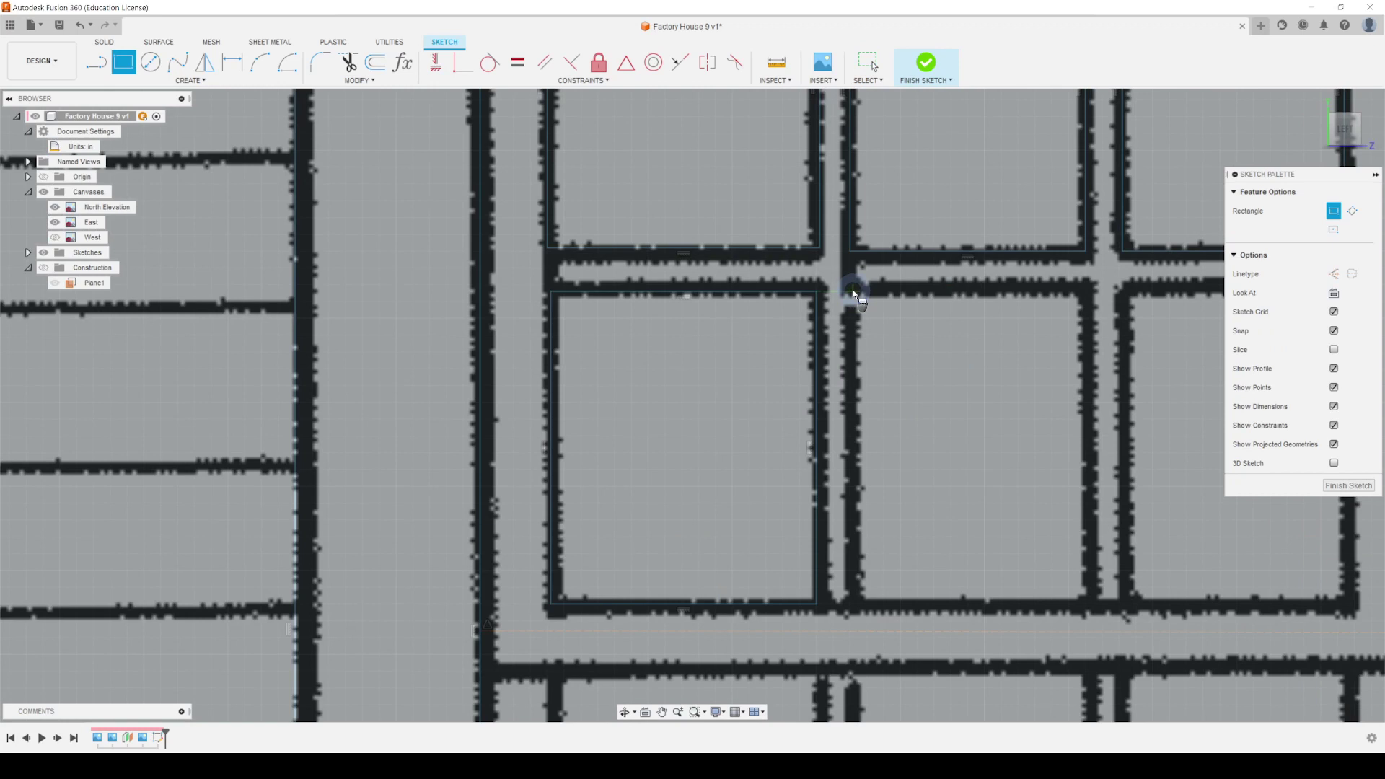
scroll(854, 291, "up", 2)
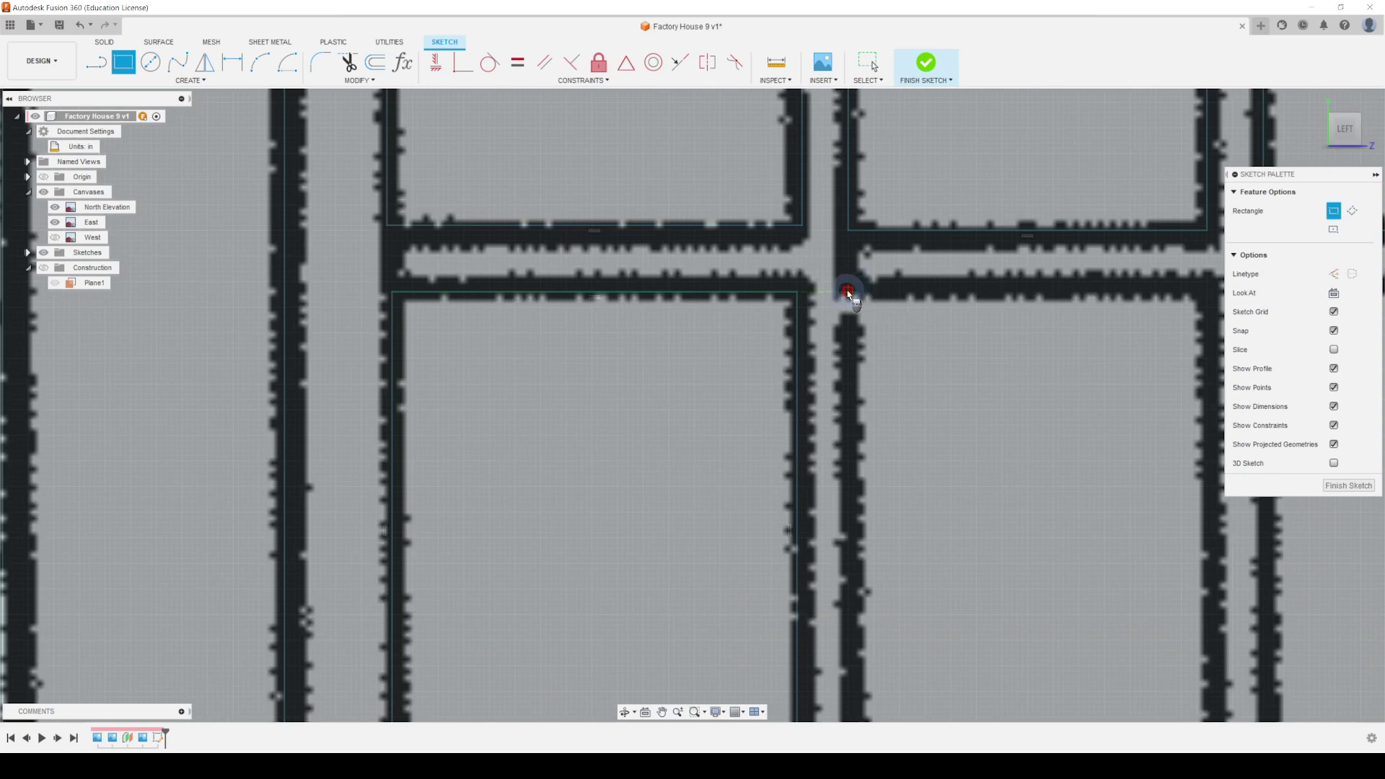
left_click(848, 293)
middle_click_drag(847, 292, 943, 470)
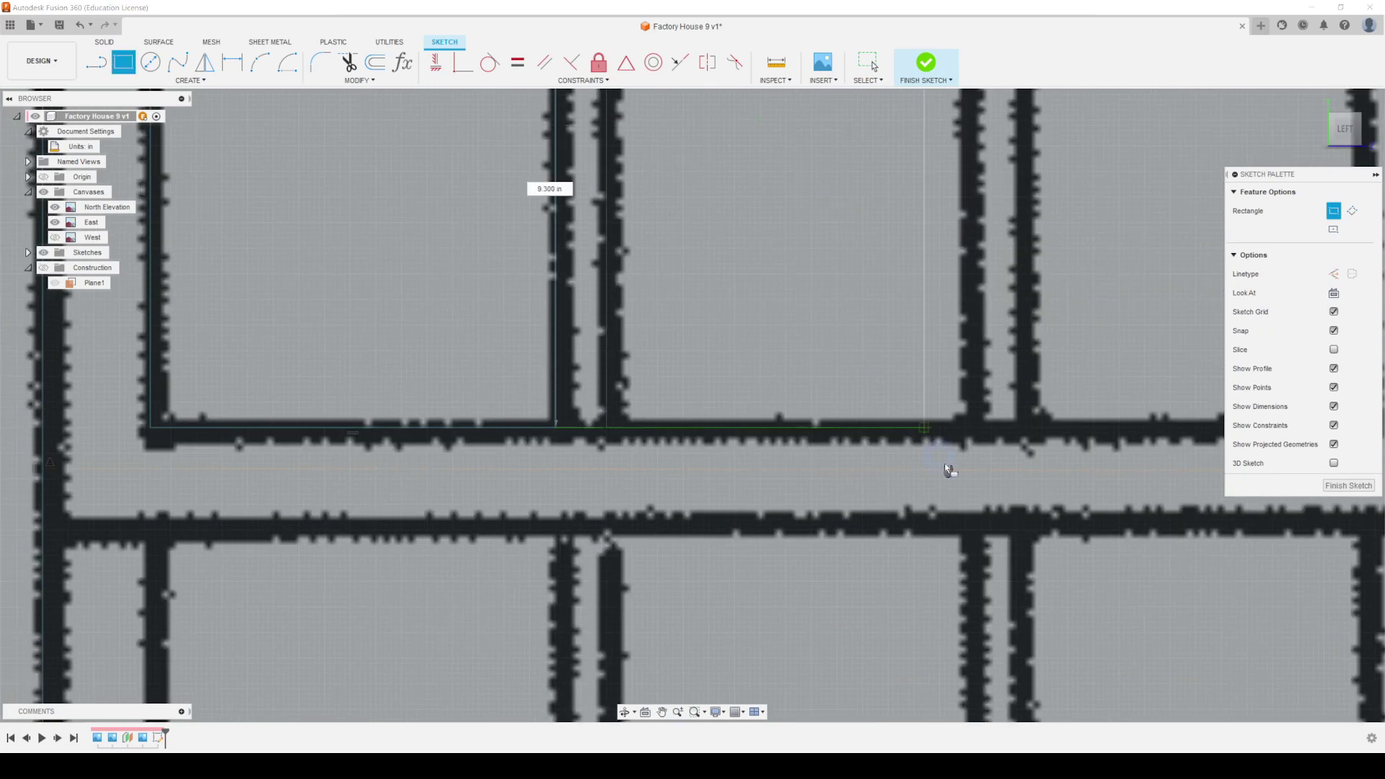
left_click(974, 428)
Step: Sketch a two-point rectangle about 6.7 by 9.3 in over the third pane in the second row, level with its neighbor
scroll(885, 458, "down", 3)
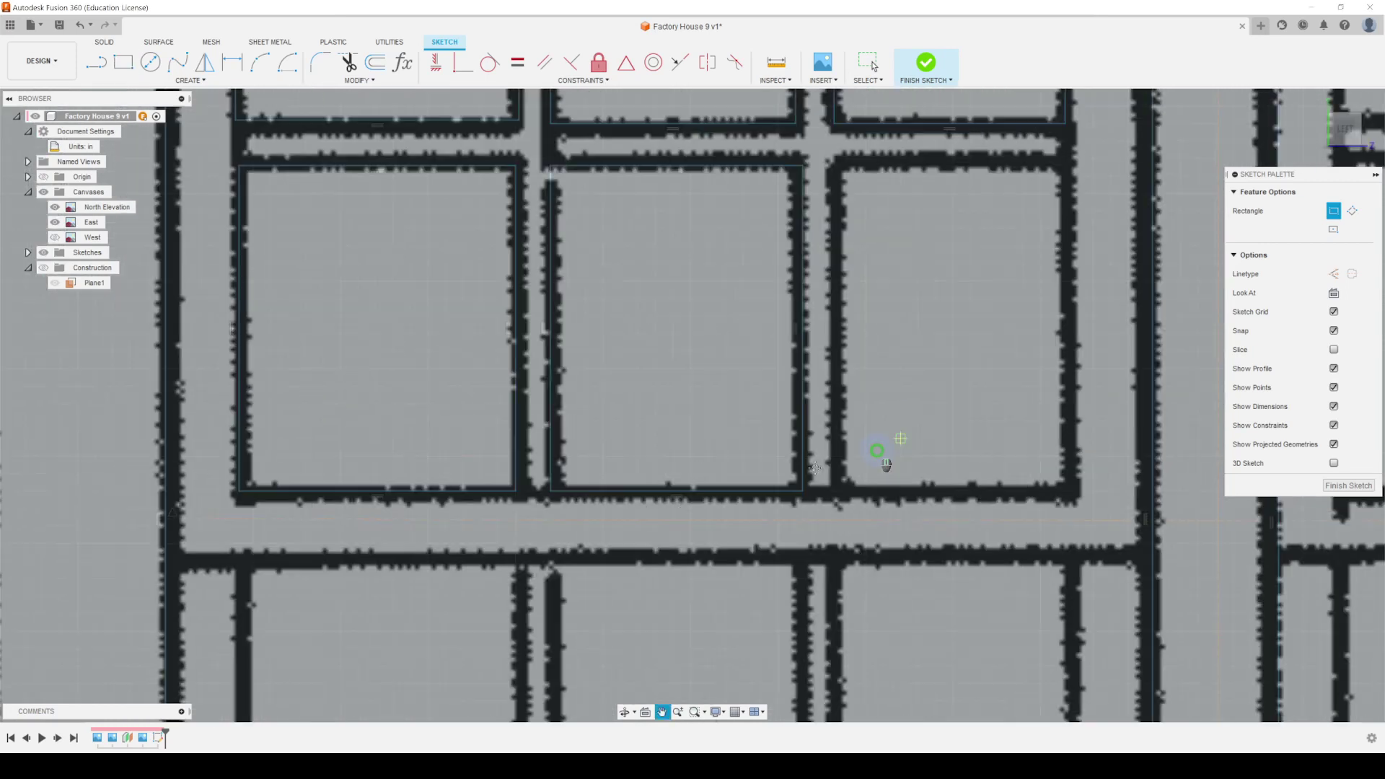
scroll(551, 267, "up", 2)
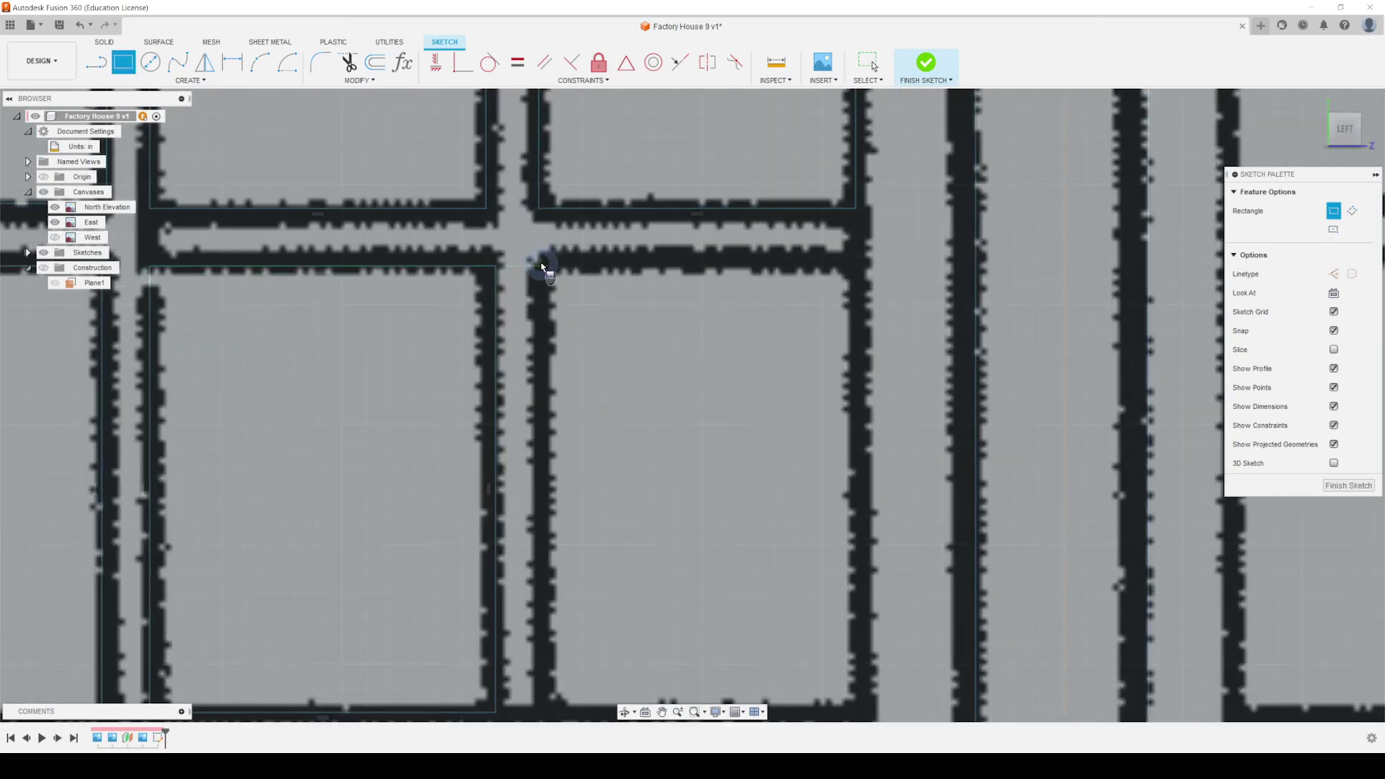
scroll(542, 267, "up", 2)
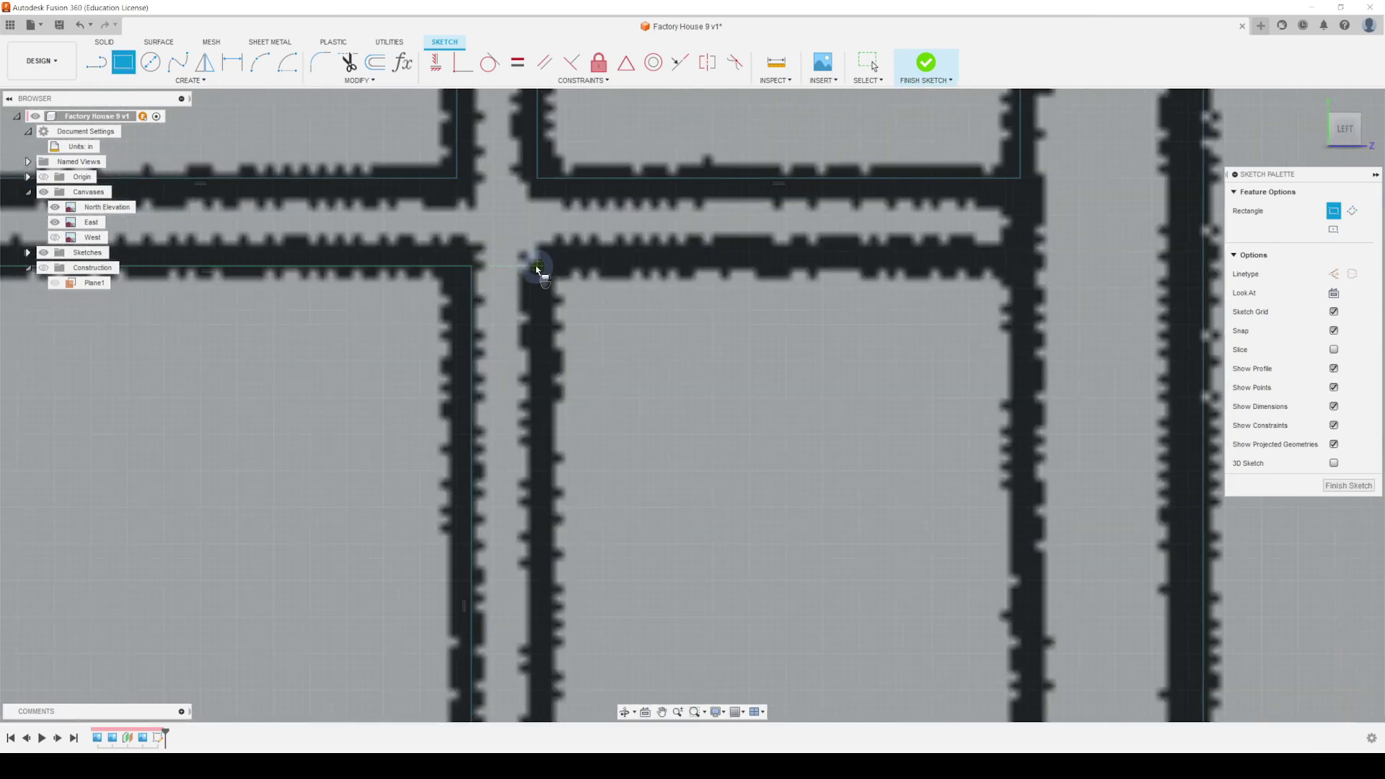
left_click(537, 270)
middle_click_drag(654, 382, 711, 201)
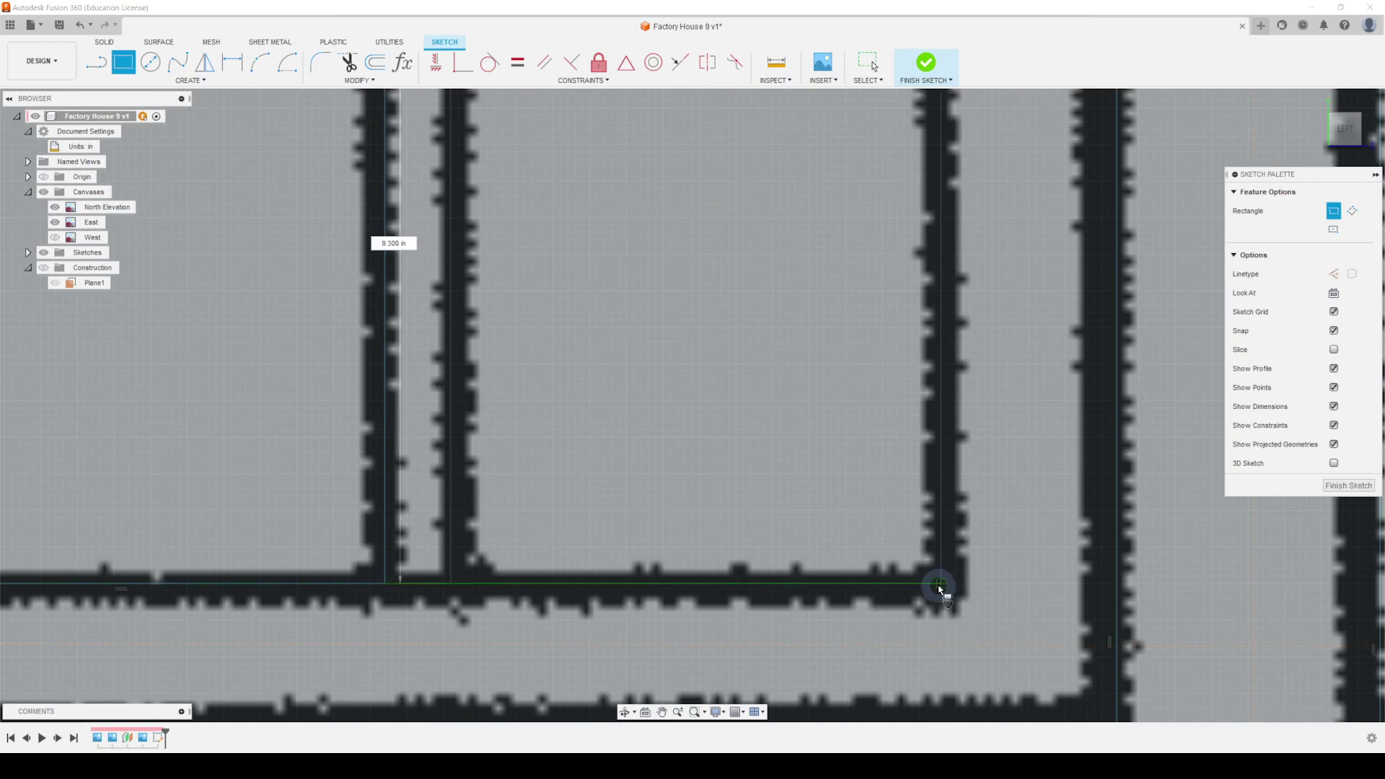
scroll(940, 586, "down", 4)
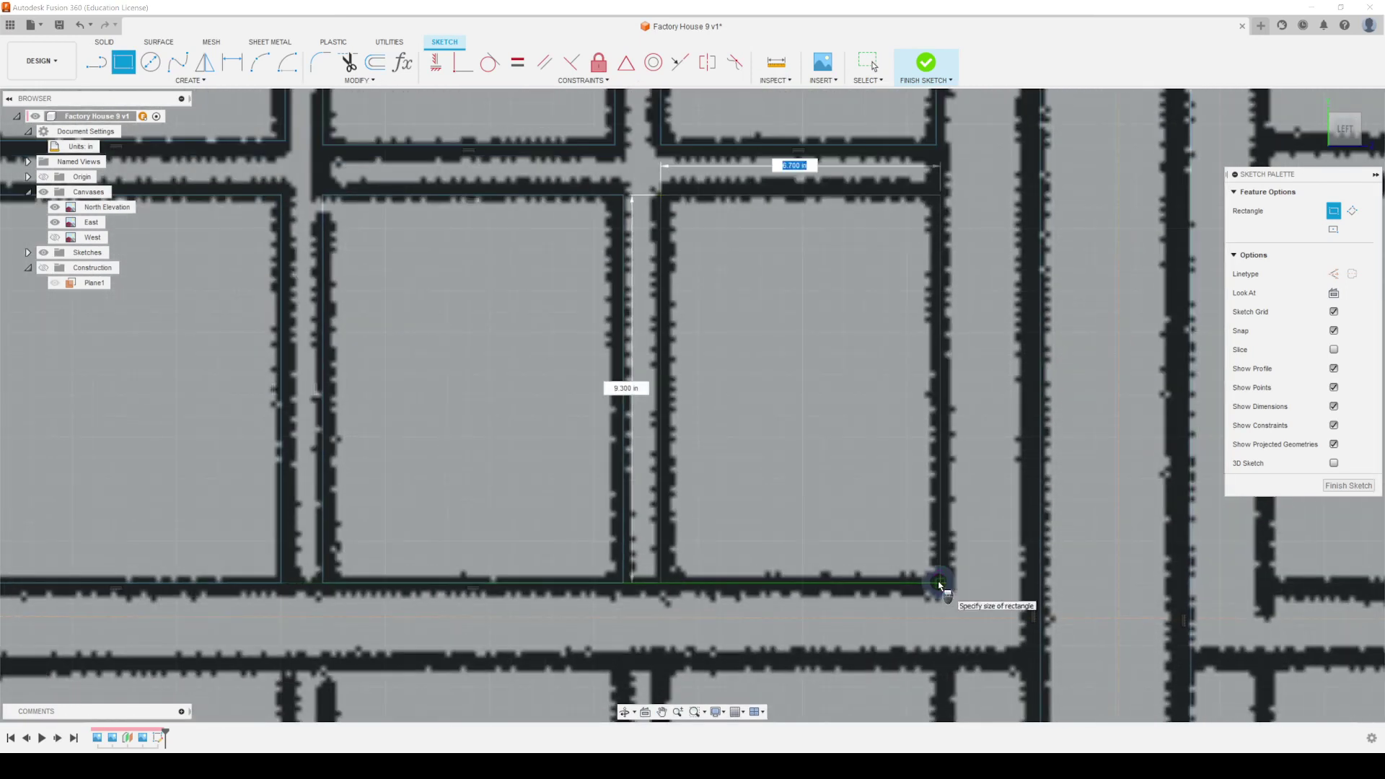
scroll(938, 584, "up", 3)
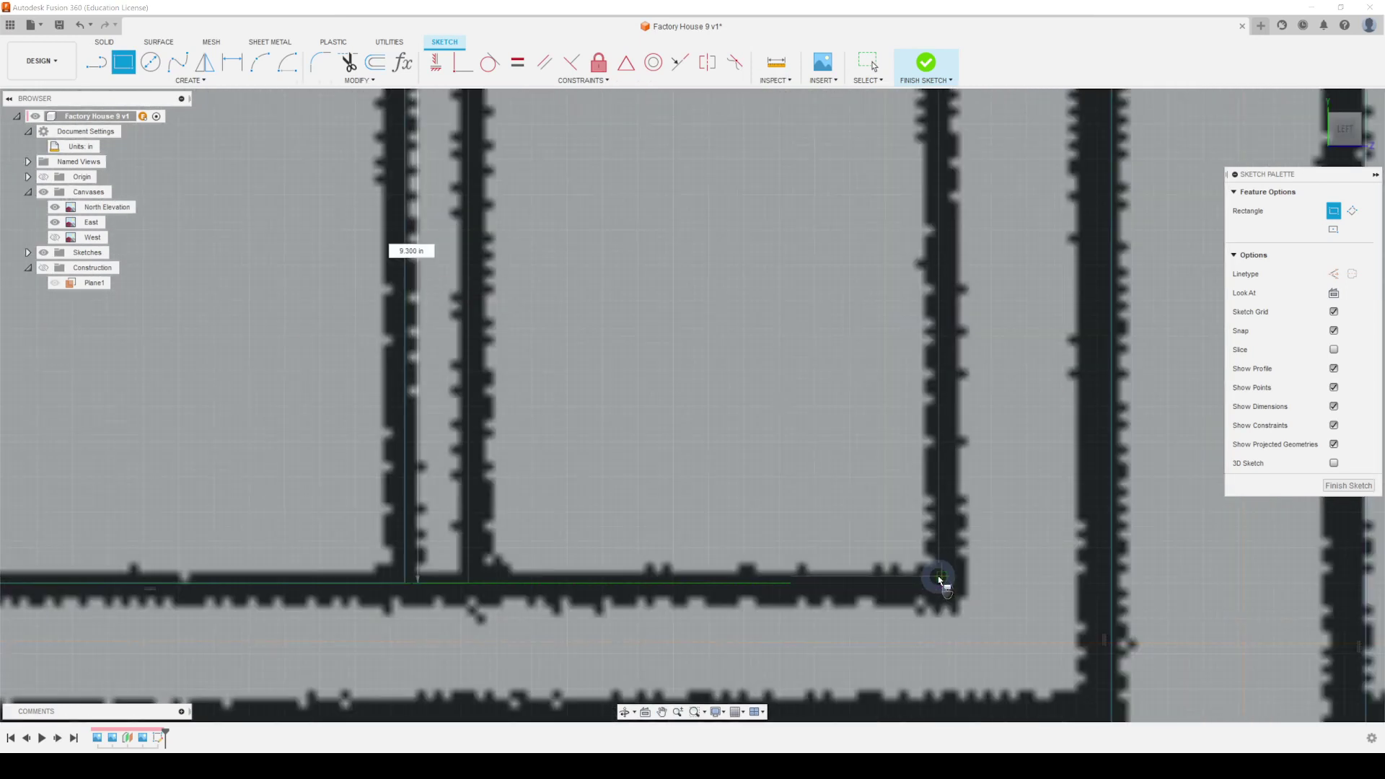
left_click(940, 583)
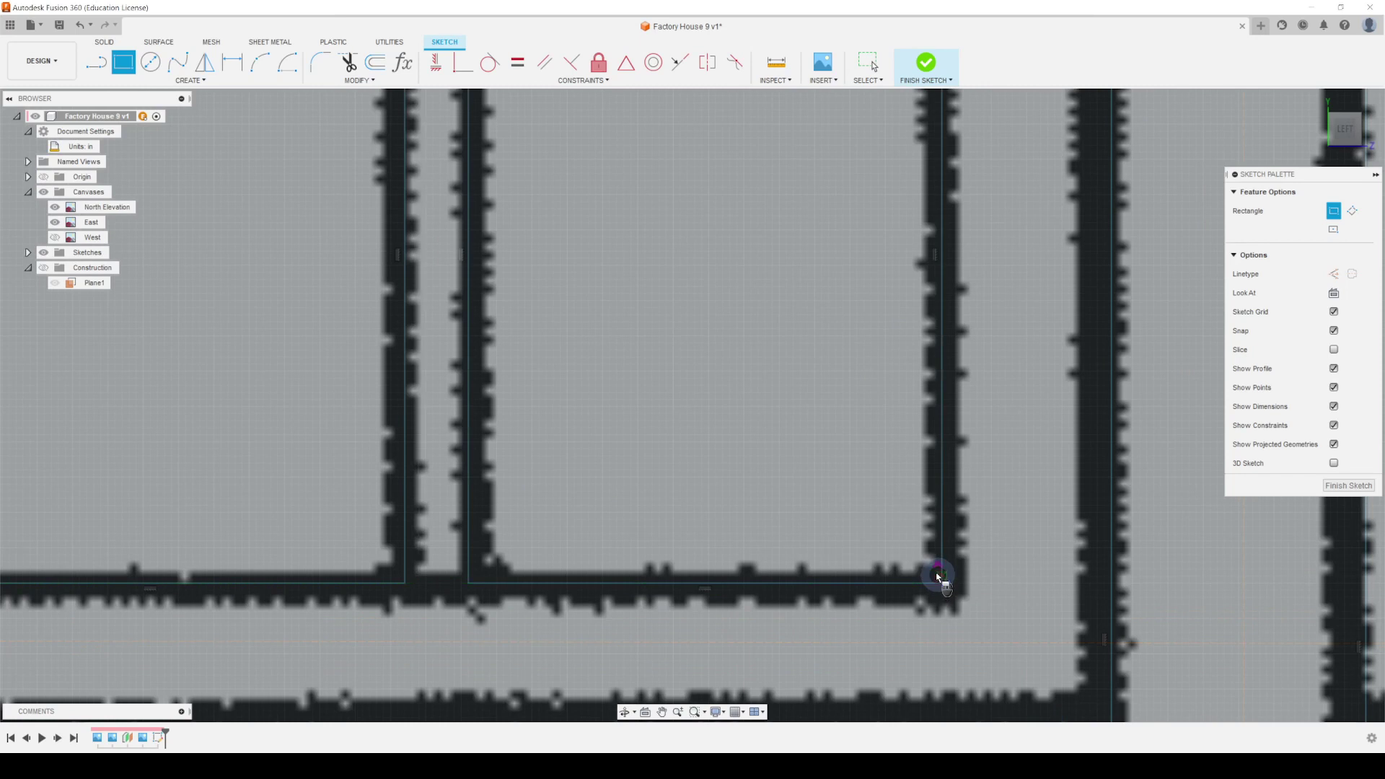
scroll(935, 573, "down", 3)
middle_click_drag(925, 436, 976, 464)
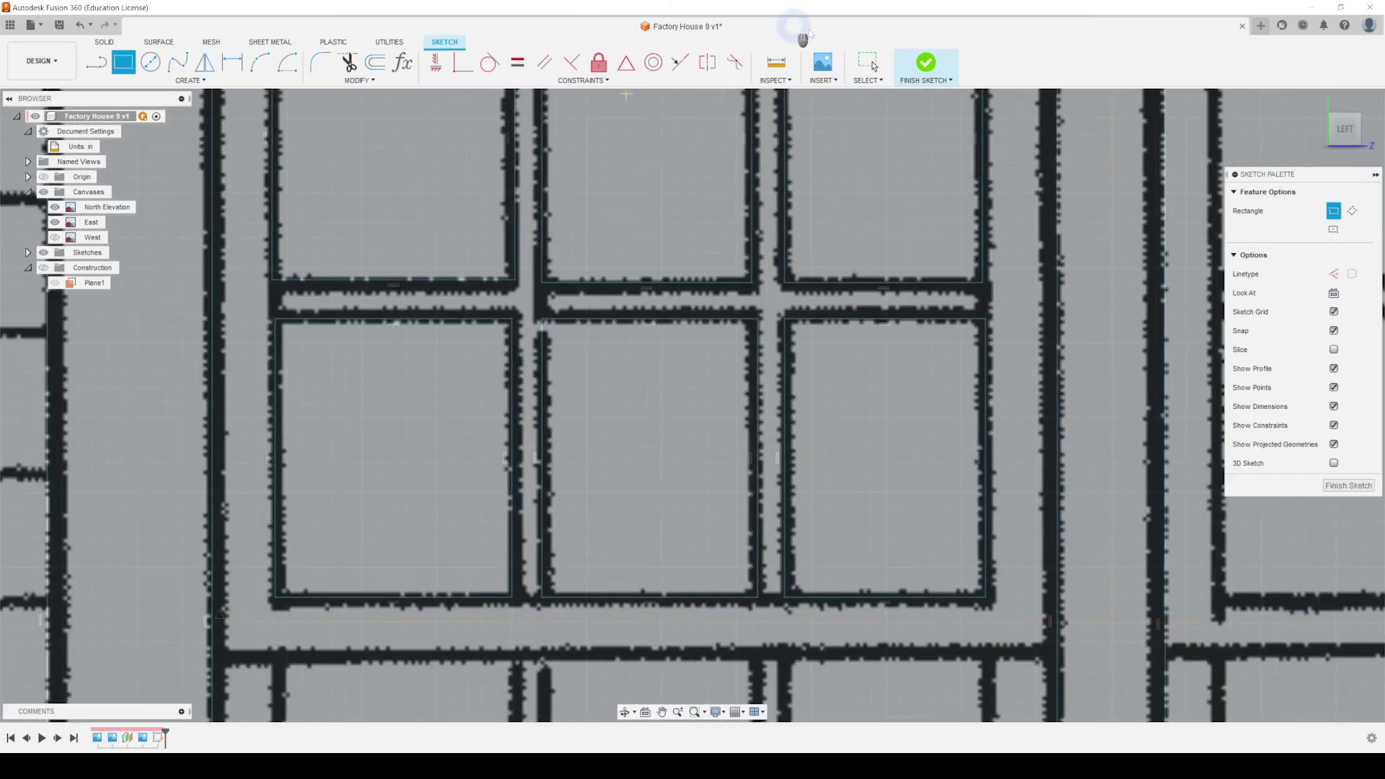
Step: Make both vertical edges of the third pane in the second row collinear with the pane edges above
left_click(868, 62)
left_click(986, 393)
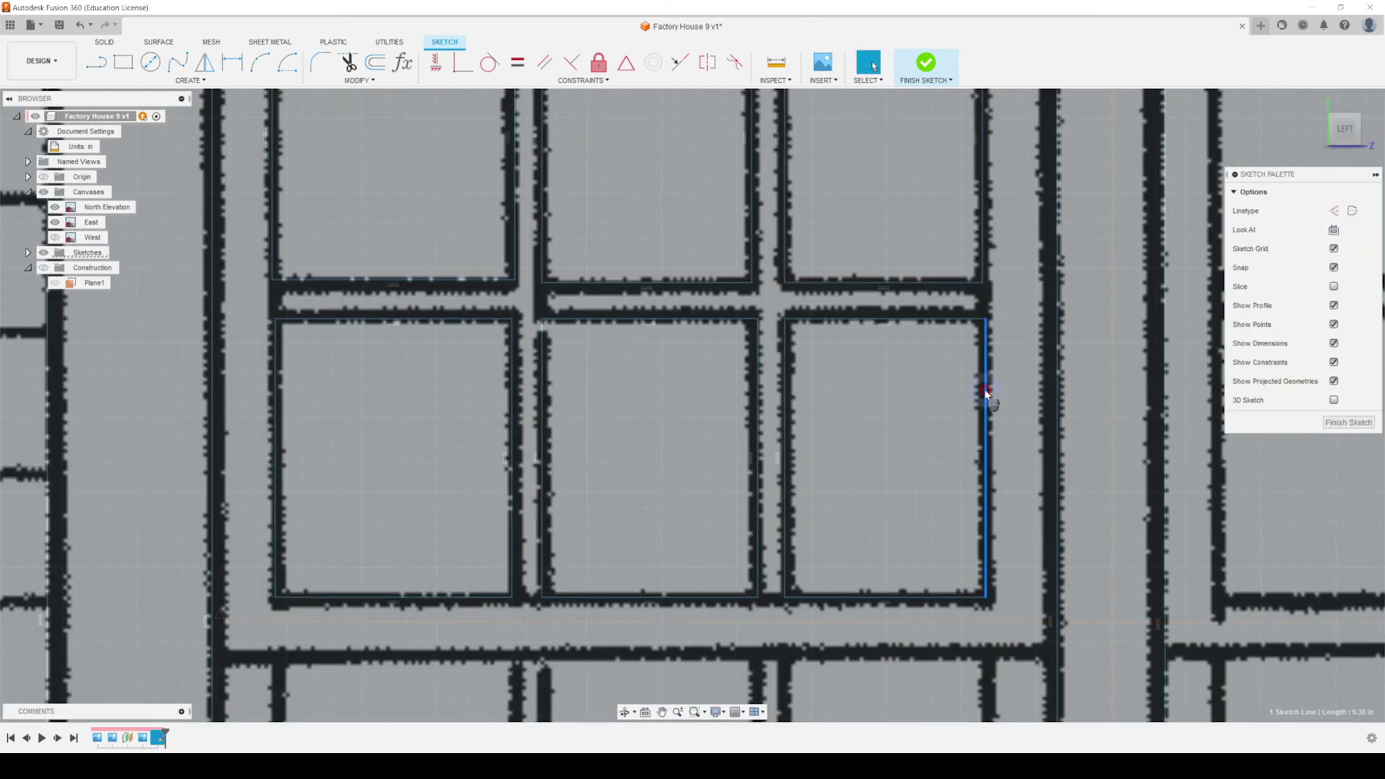
left_click(680, 62)
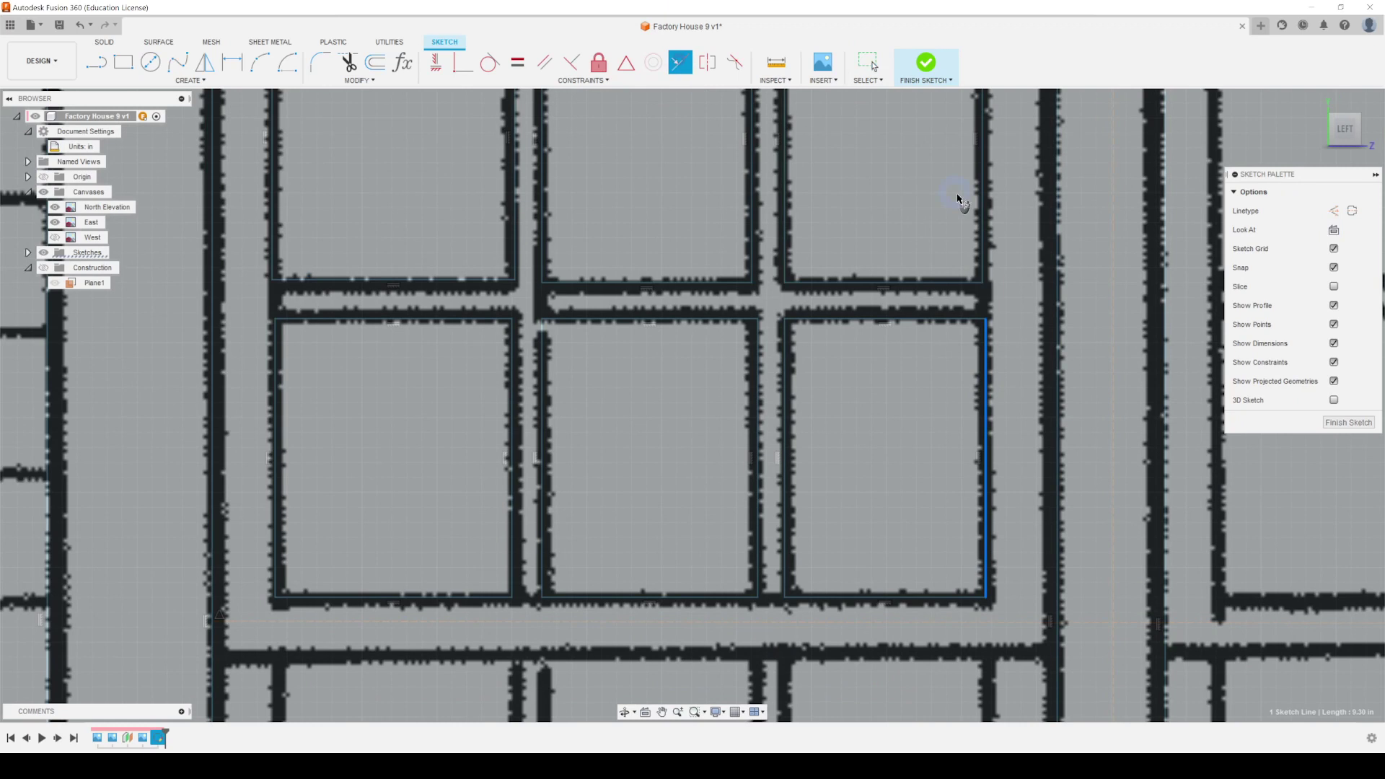
left_click(986, 210)
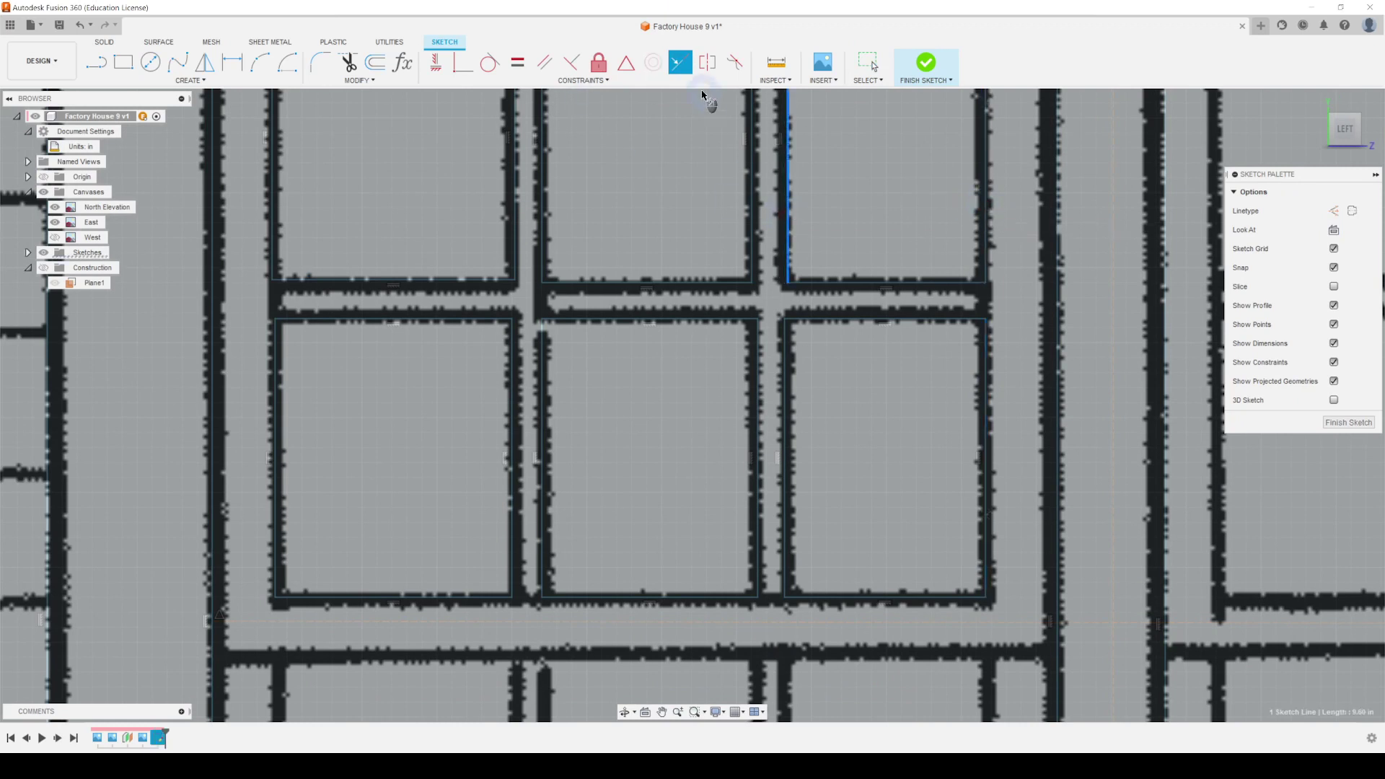
left_click(786, 357)
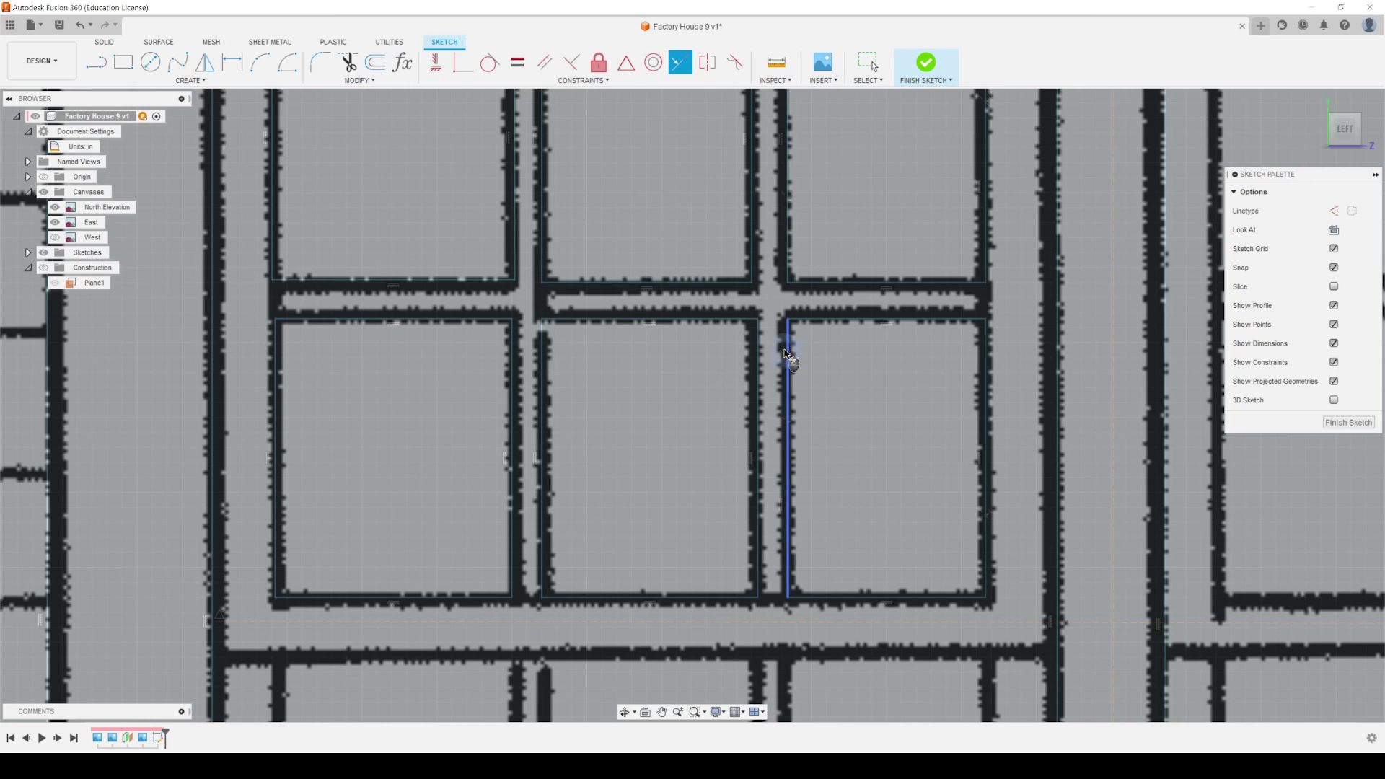
Step: Apply Collinear constraints between the vertical edges of the middle and first panes and the matching edges above them
left_click(752, 267)
left_click(760, 355)
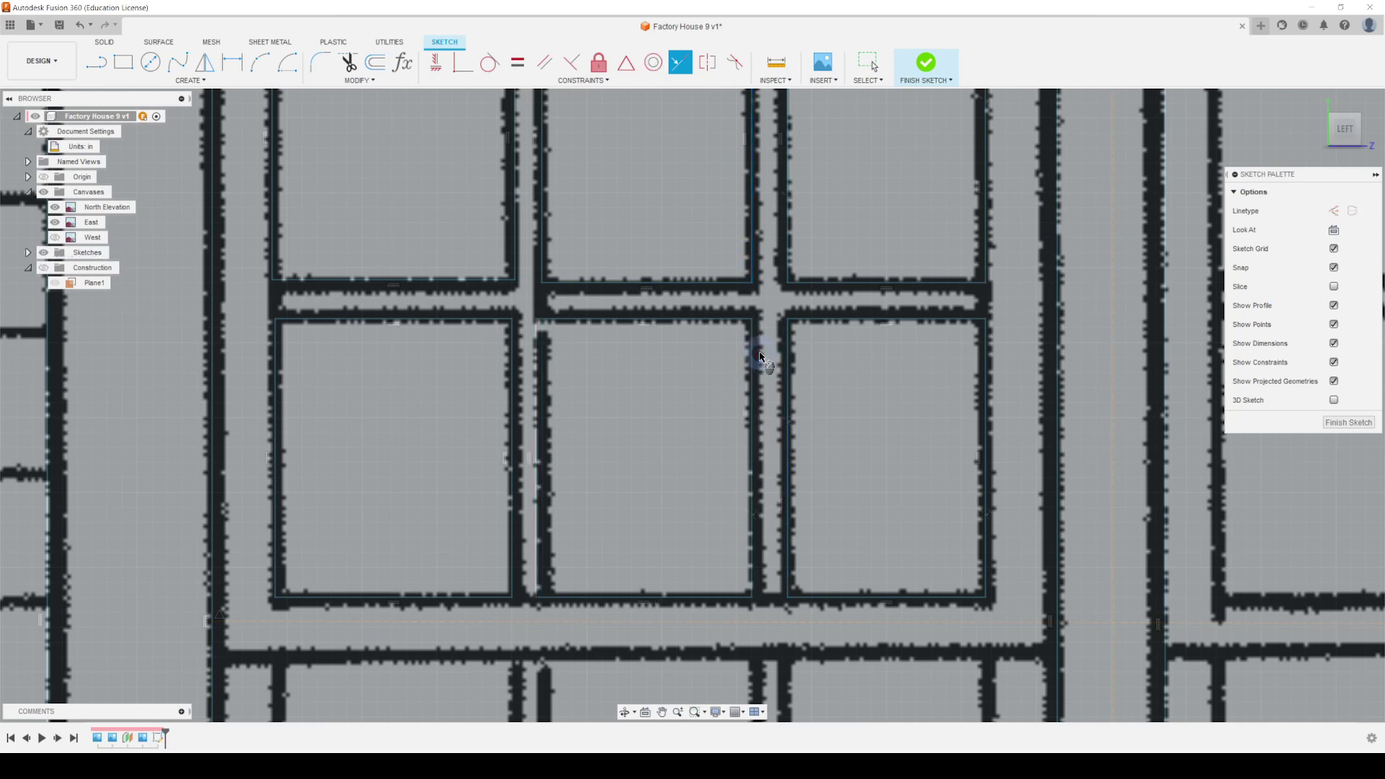
left_click(546, 238)
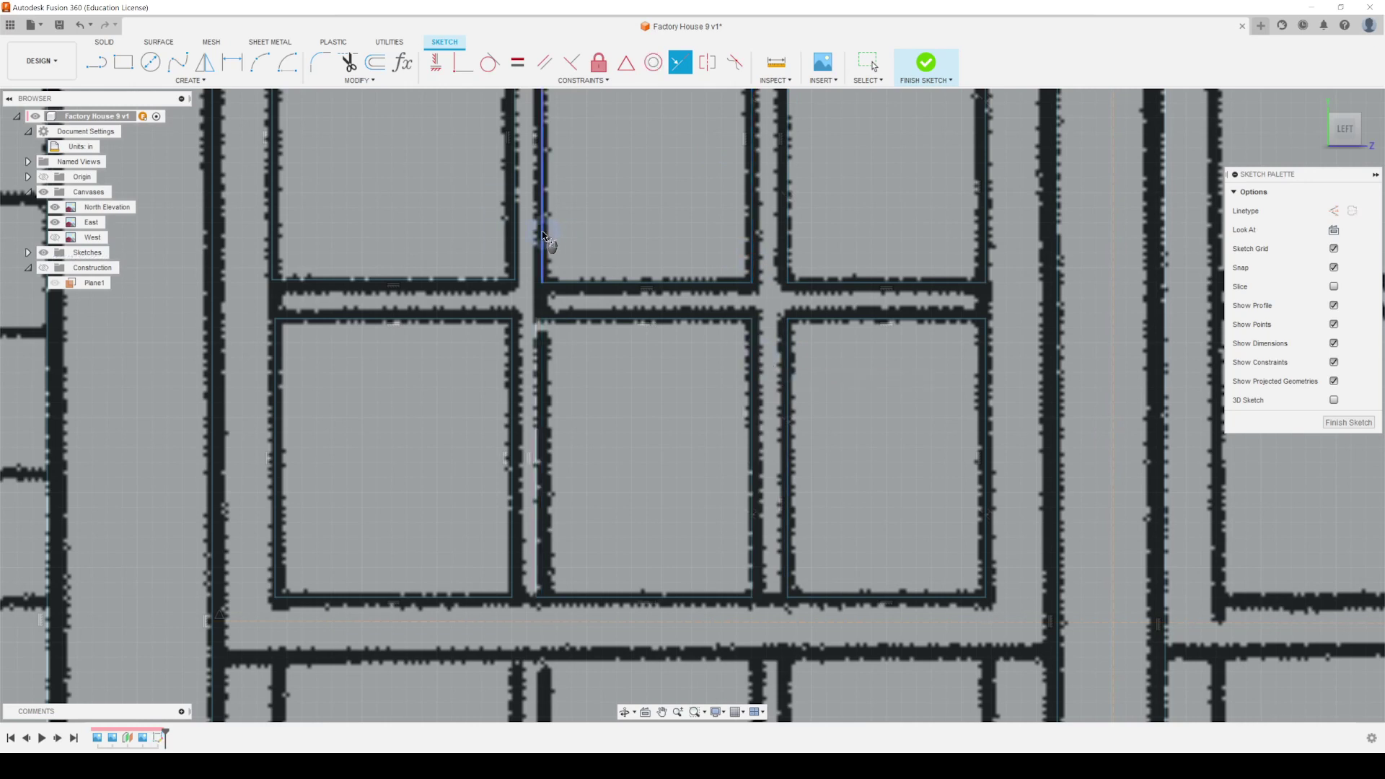
left_click(538, 355)
left_click(513, 256)
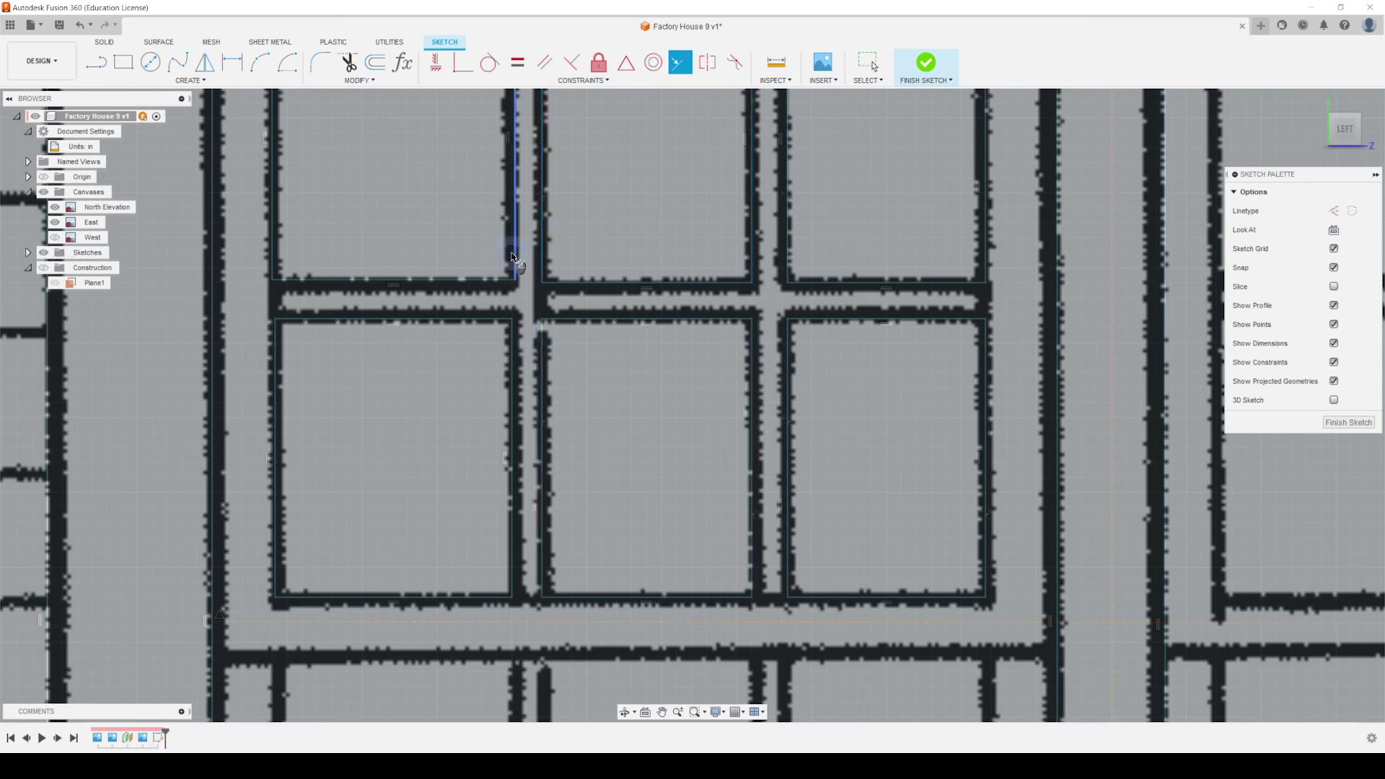
left_click(513, 358)
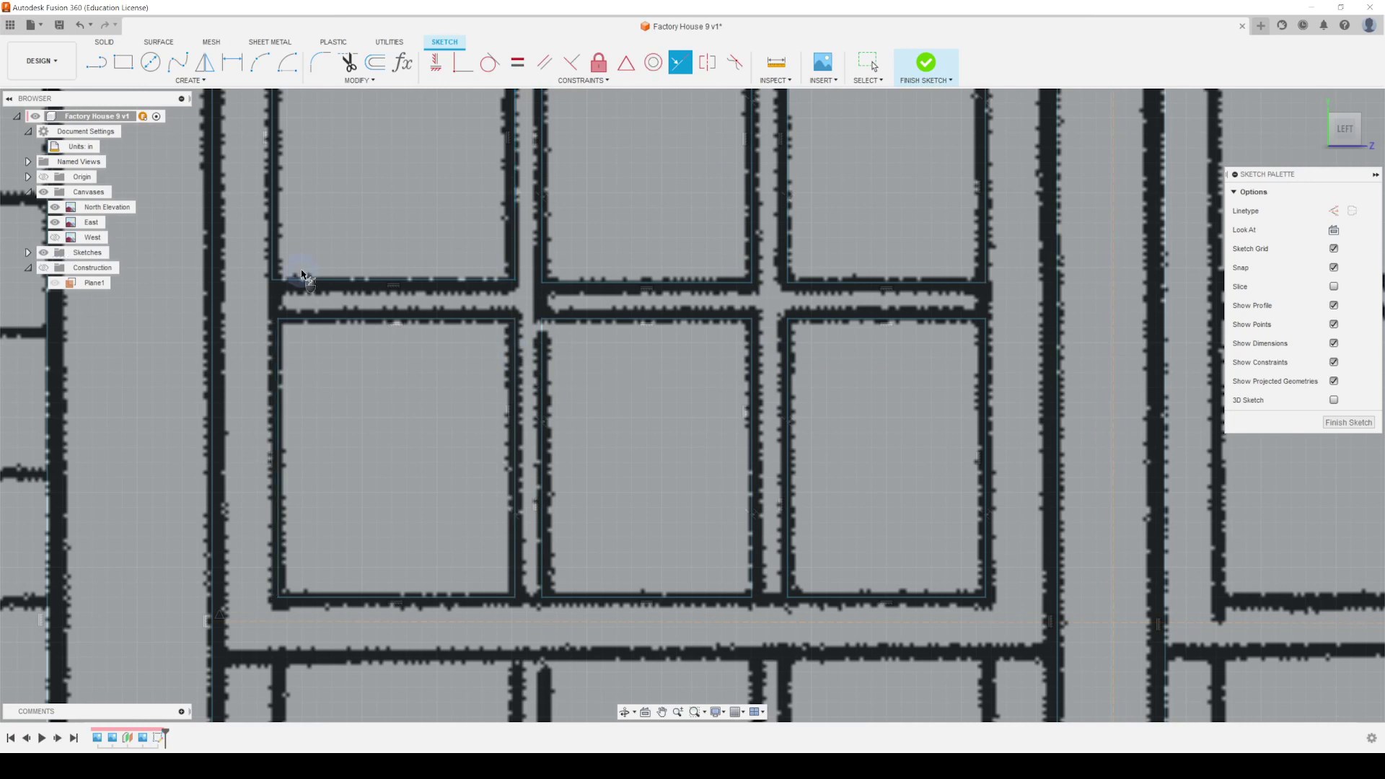
left_click(274, 256)
Step: Undo the misplaced Collinear constraint between the middle pane's top edge in the second row and the pane above
key("Escape")
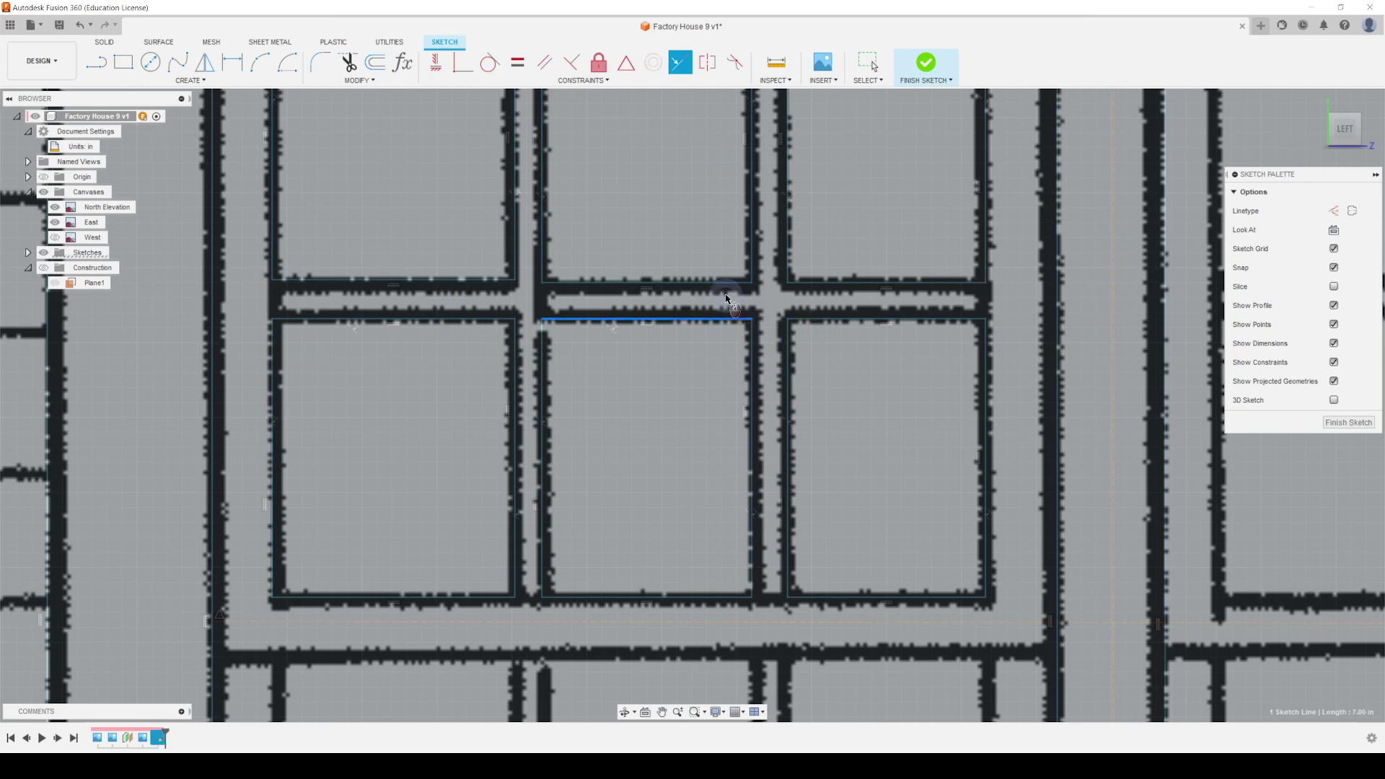
left_click(467, 280)
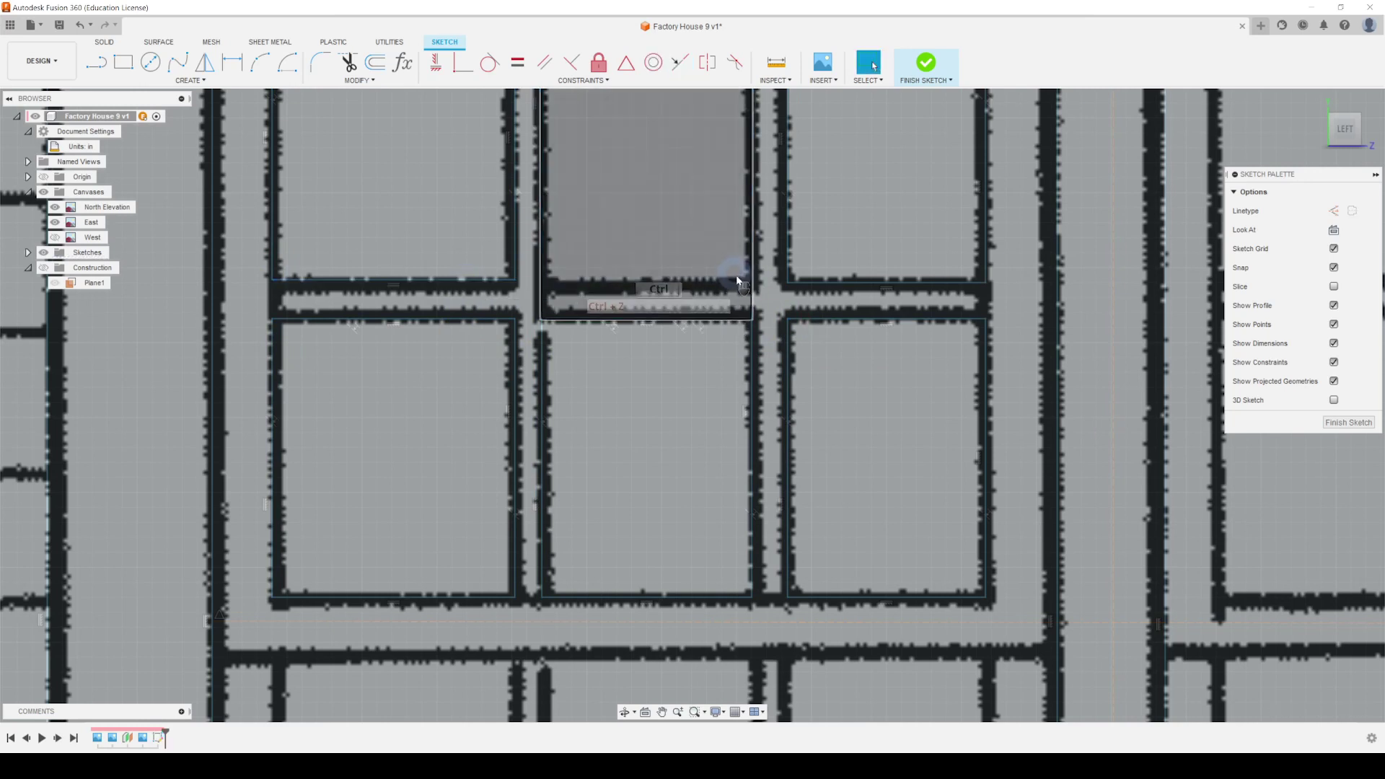
key("ctrl+z")
key("ctrl+z")
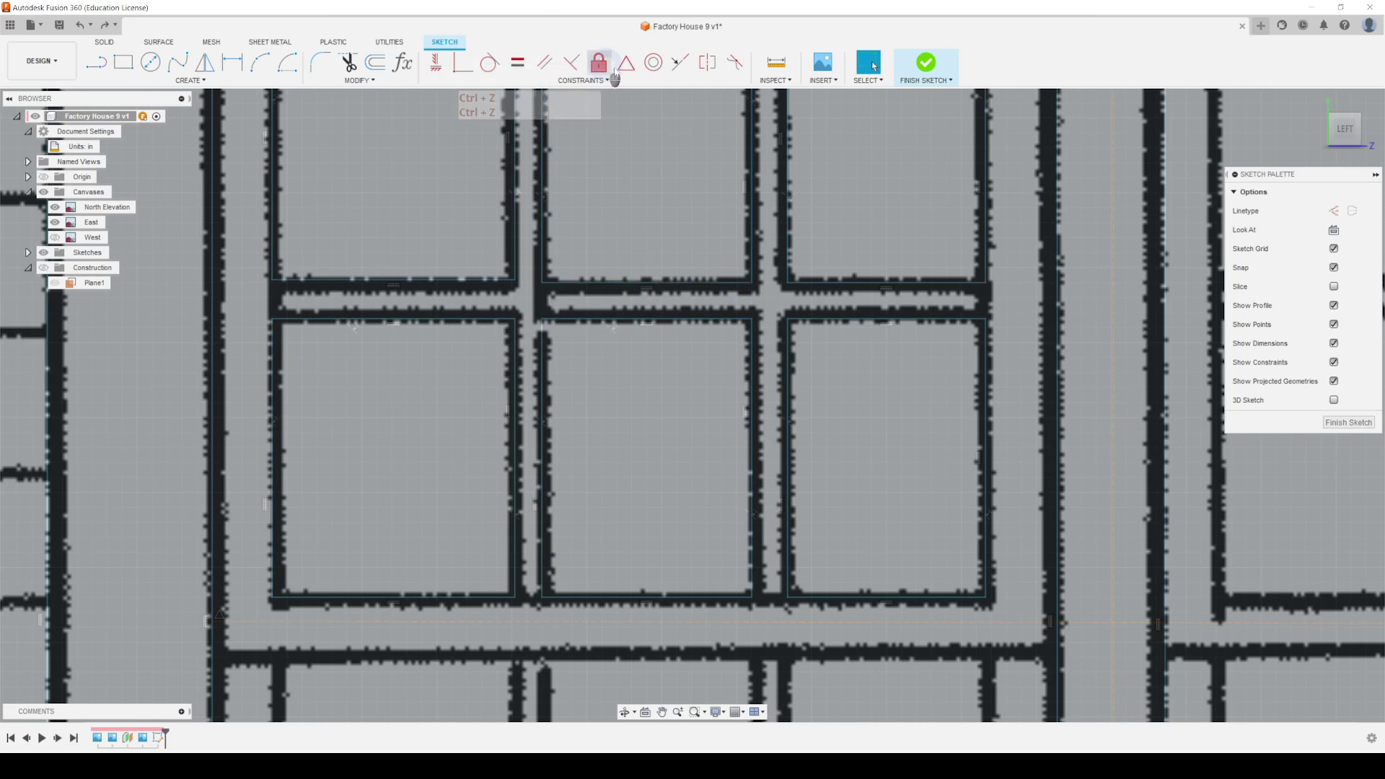
Step: Make the bottom edges of the middle and first panes in the upper row collinear
left_click(682, 67)
left_click(617, 282)
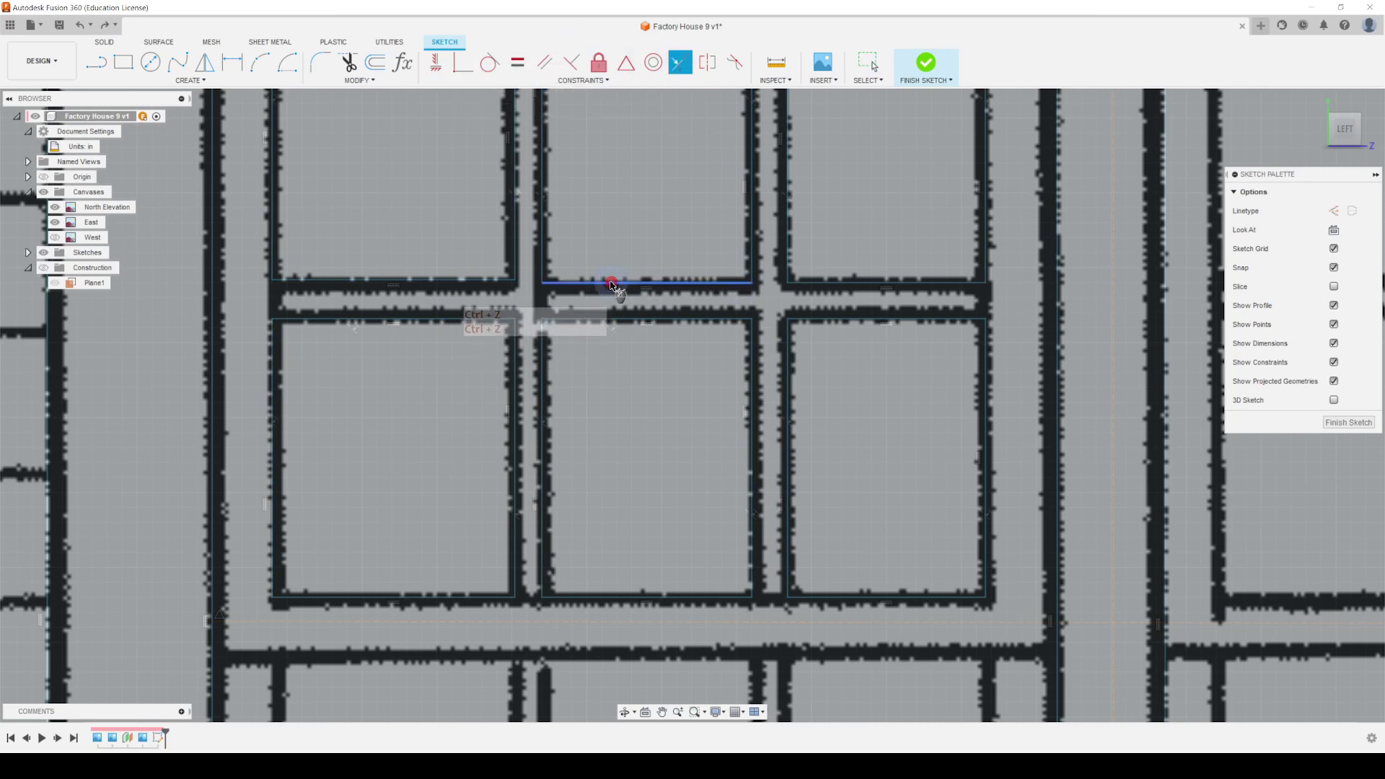
left_click(470, 283)
middle_click_drag(465, 288, 705, 306)
scroll(909, 419, "down", 5)
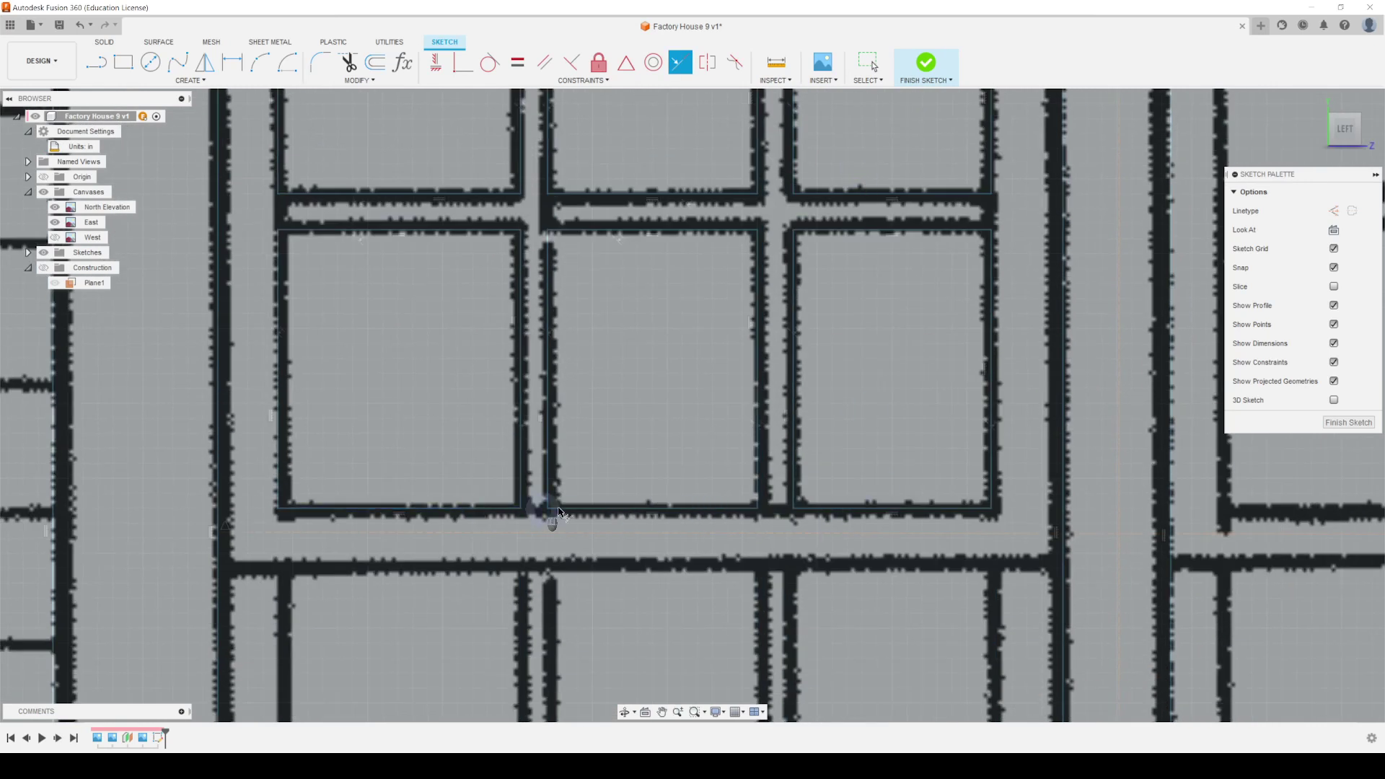
Step: Mirror the six upper pane rectangles of the left window across its horizontal construction center line
scroll(823, 498, "down", 3)
middle_click_drag(835, 486, 906, 532)
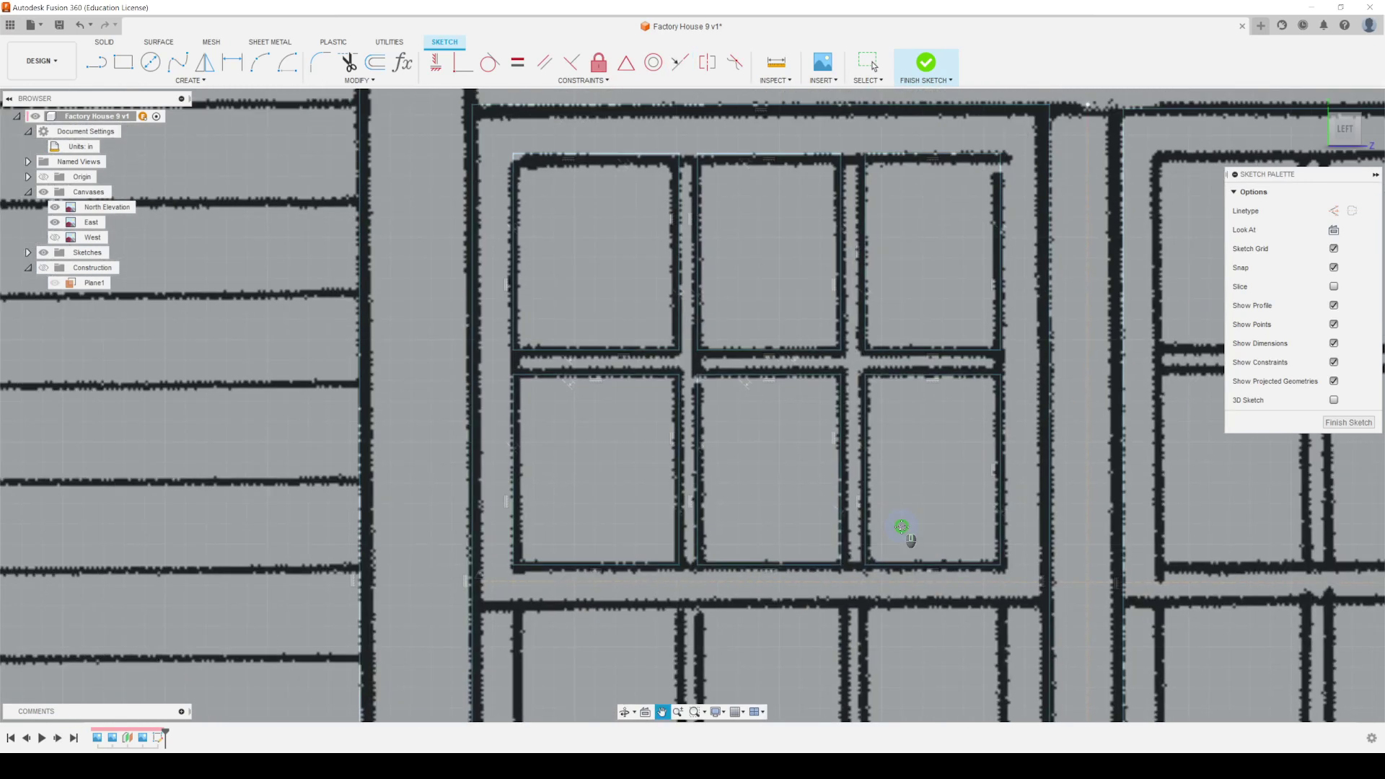
scroll(894, 498, "down", 2)
left_click(869, 63)
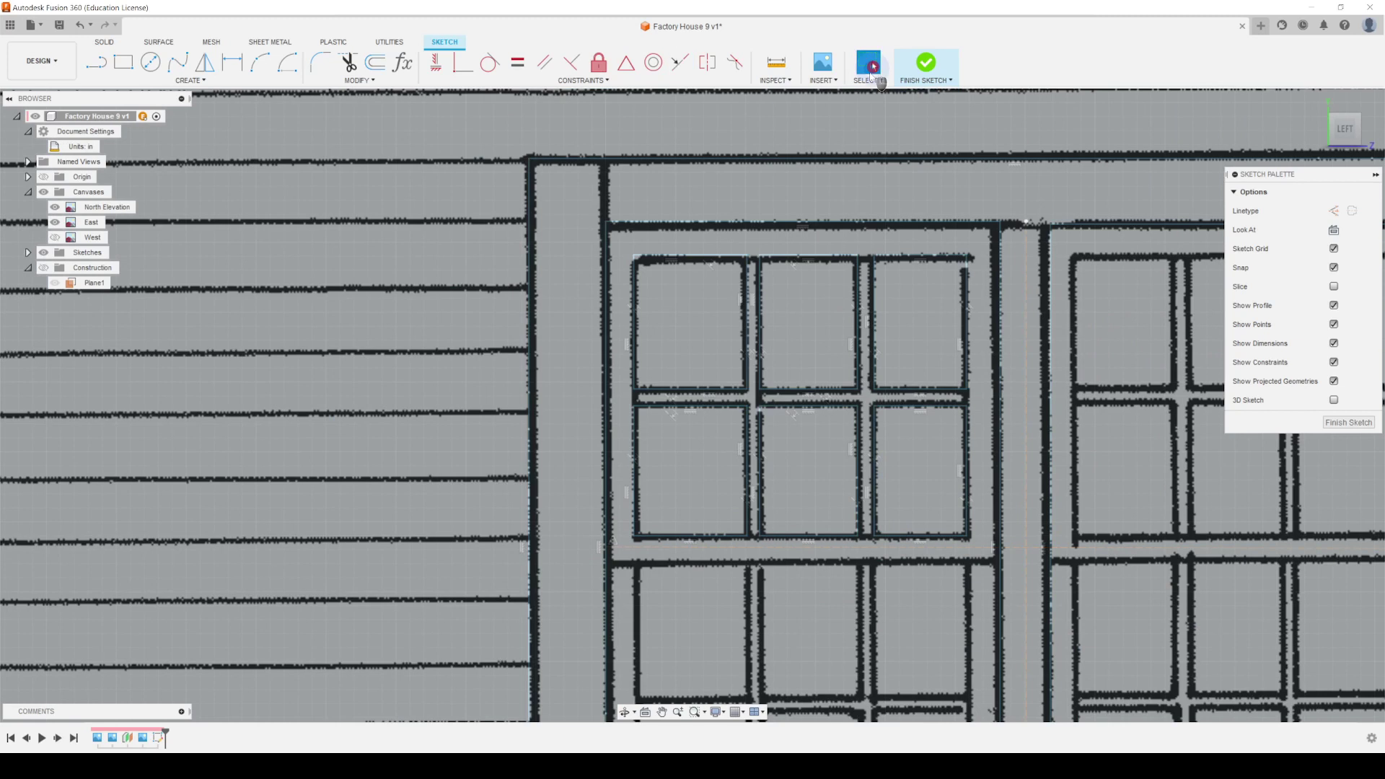
double_click(667, 258)
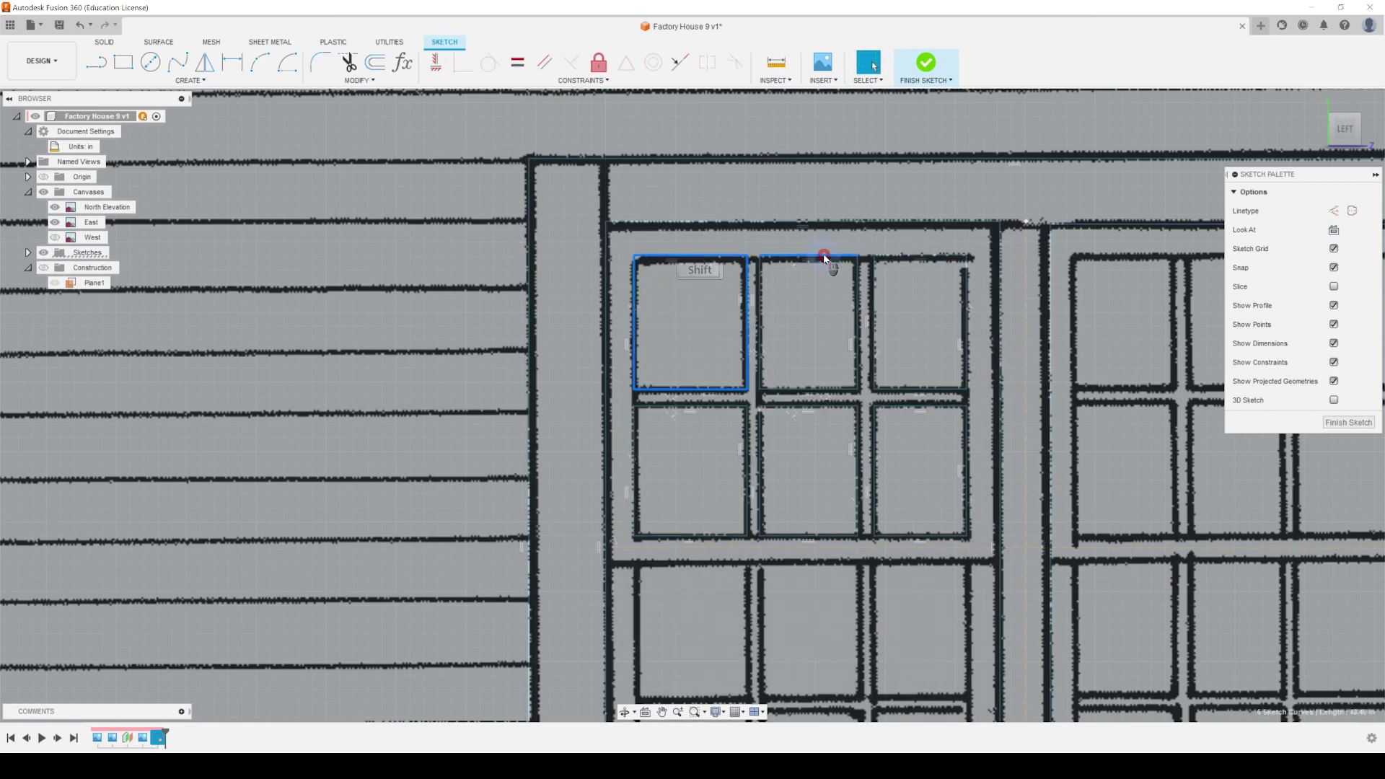
double_click(824, 259, "shift")
double_click(897, 258, "shift")
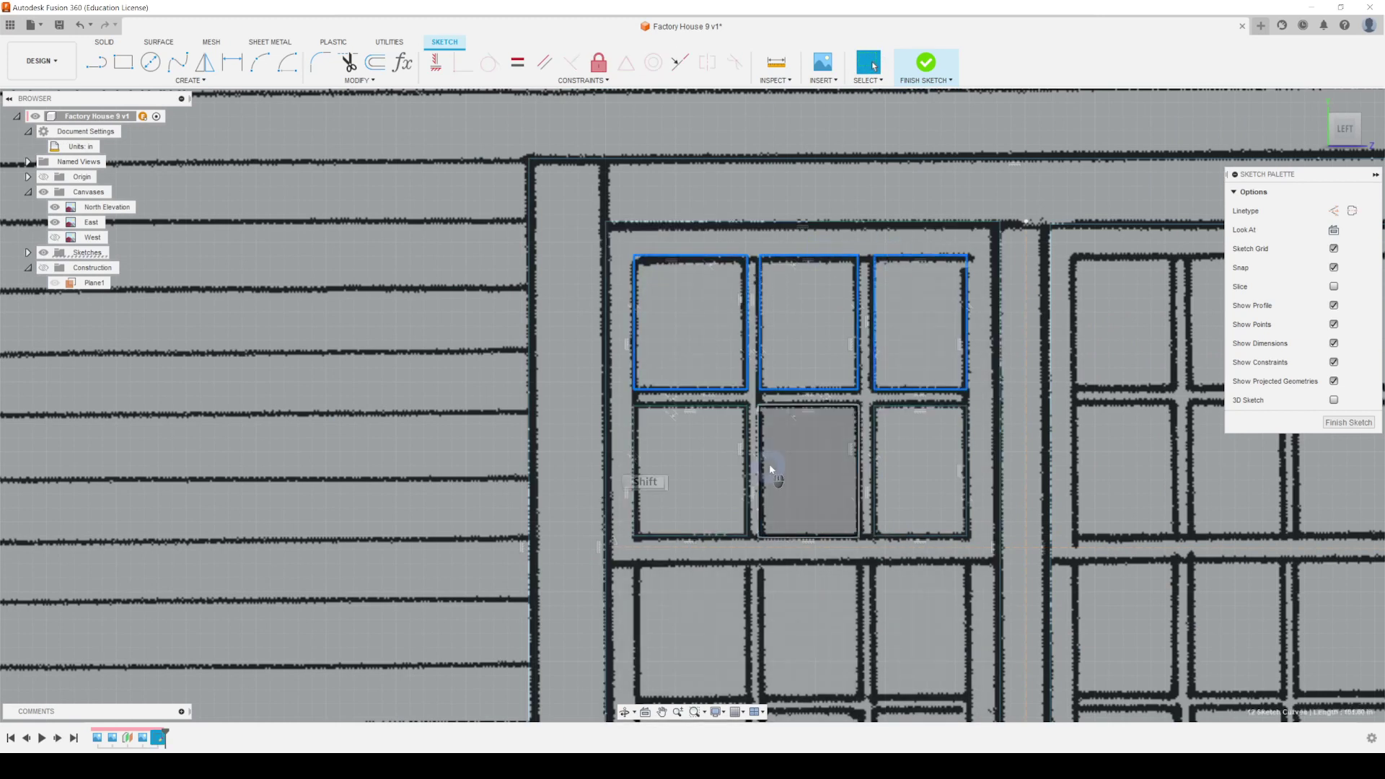
double_click(795, 408, "shift")
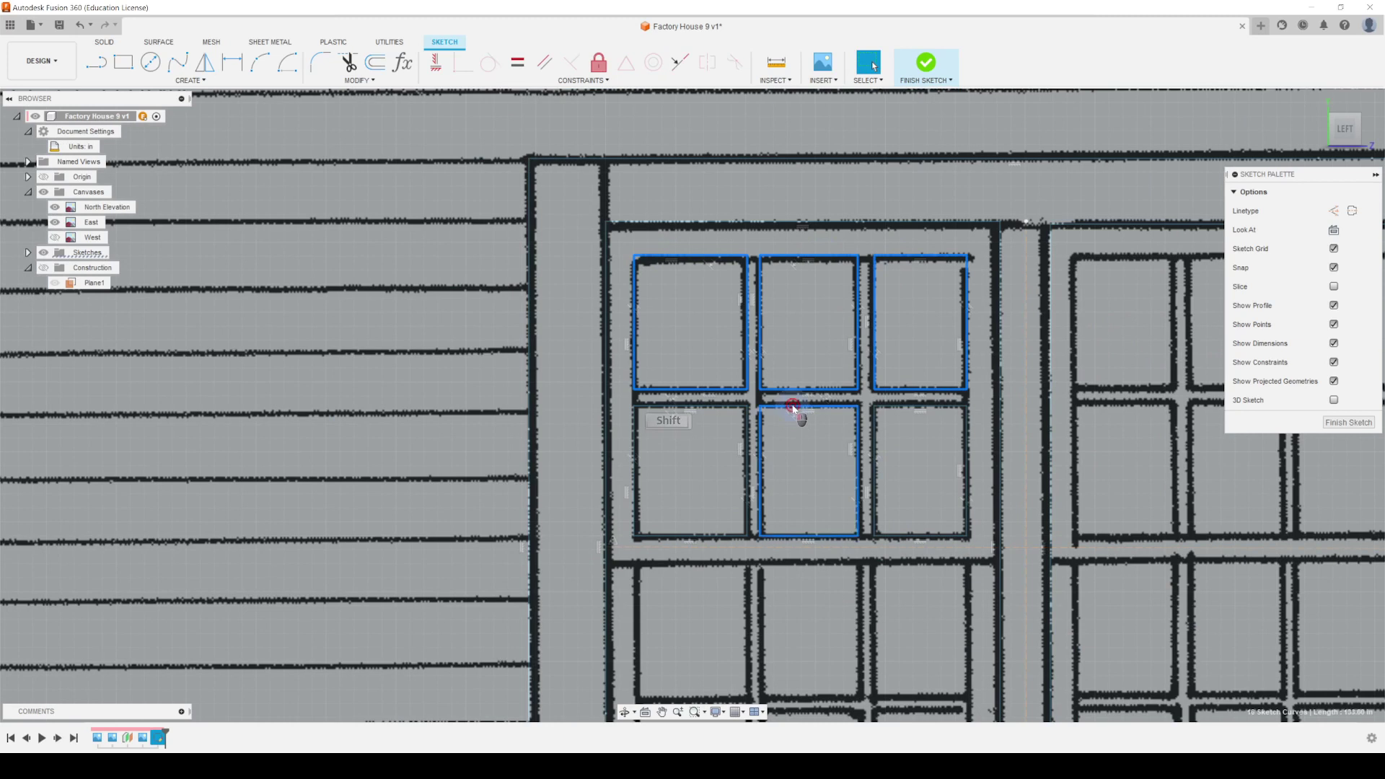
double_click(720, 407, "shift")
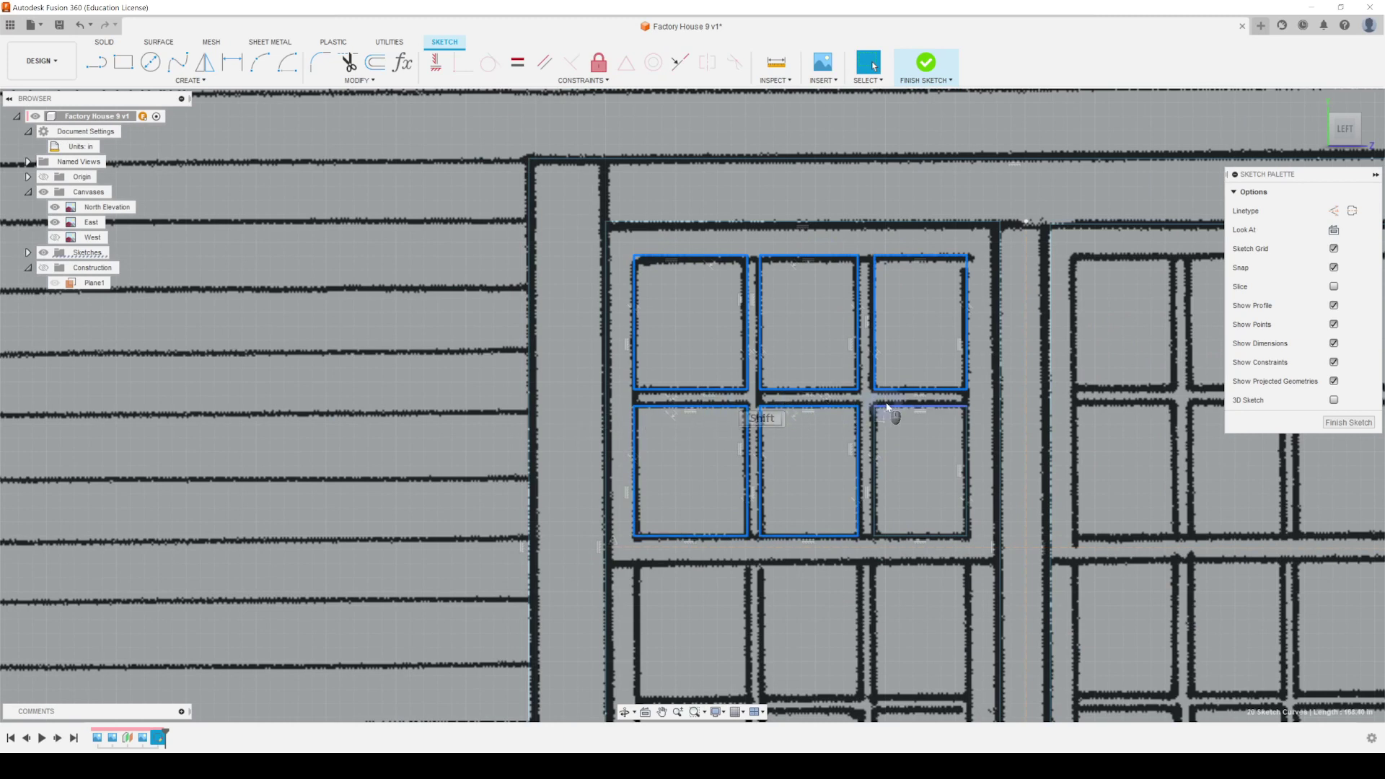
double_click(888, 406, "shift")
middle_click_drag(888, 411, 730, 344)
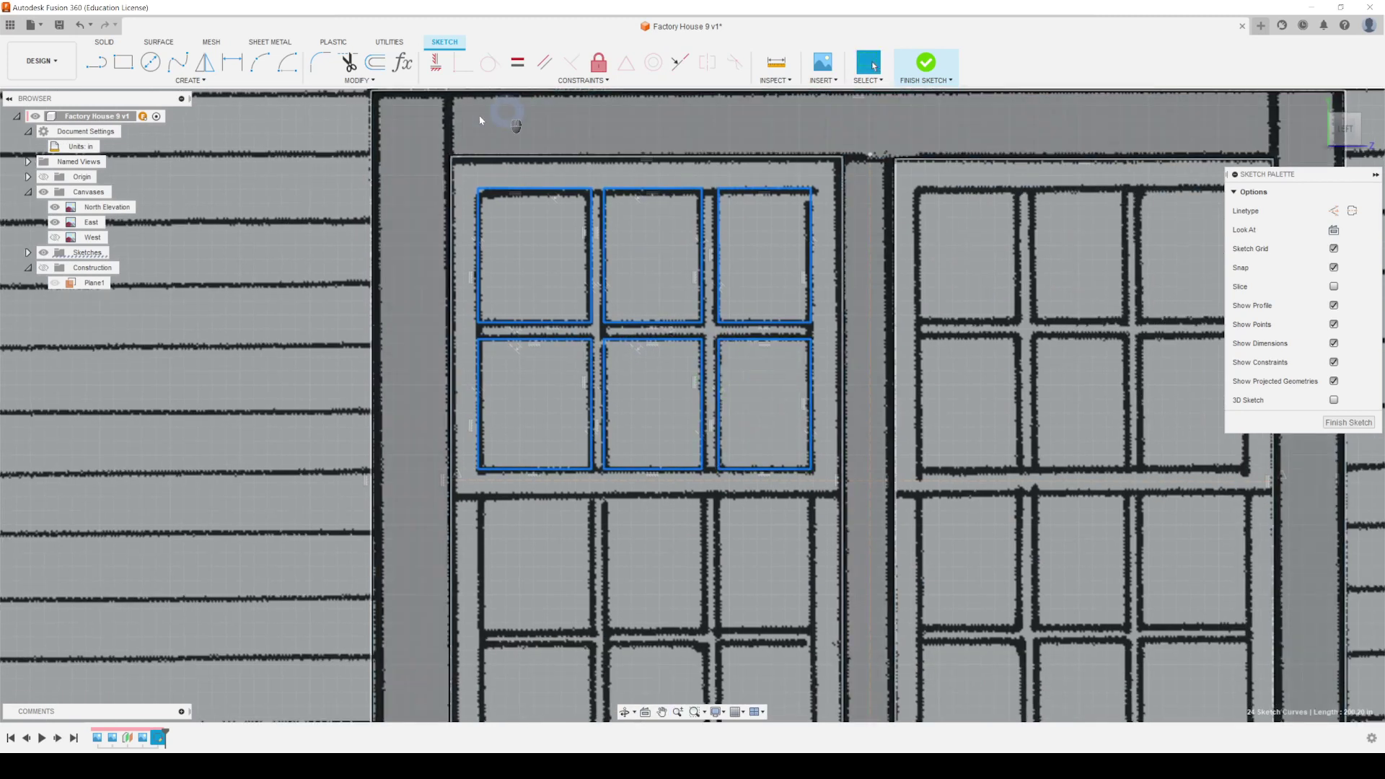
left_click(204, 64)
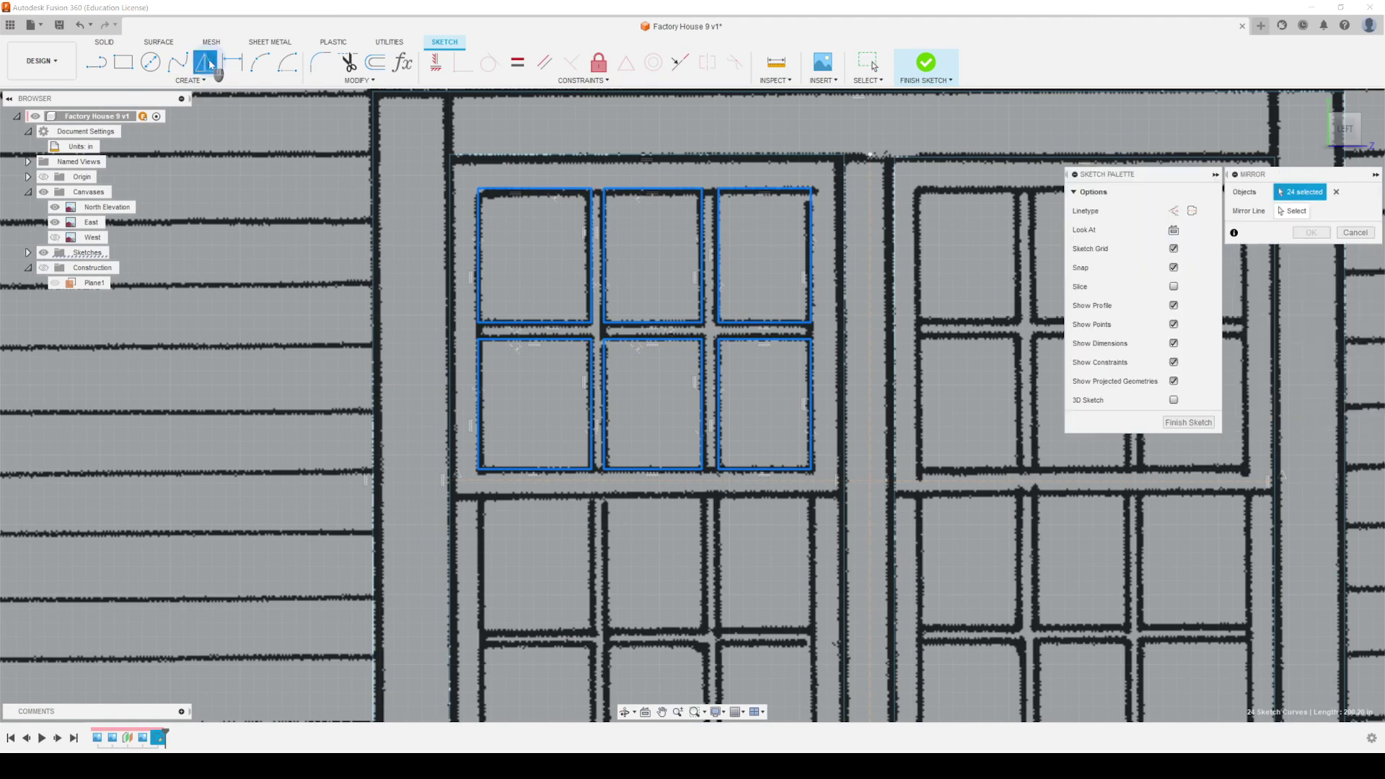
left_click(1291, 212)
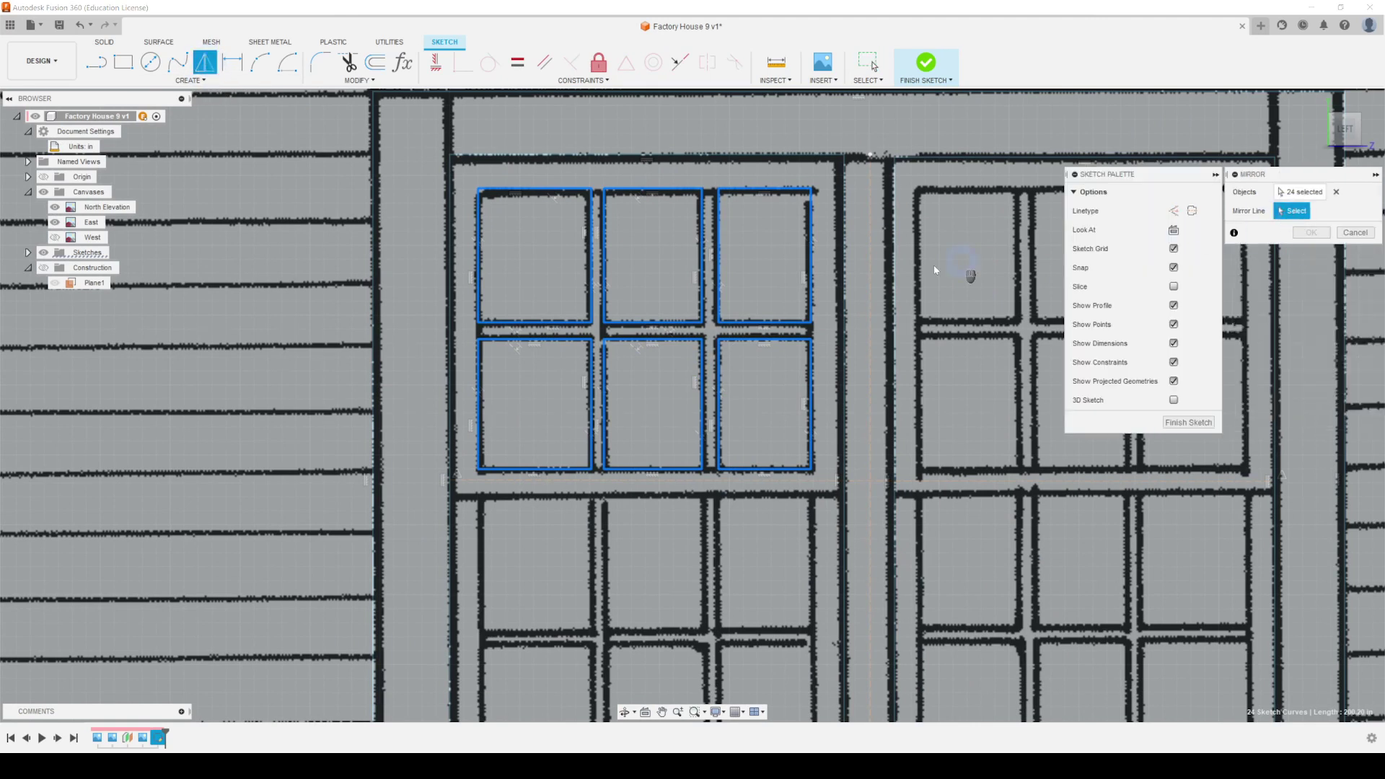
left_click(688, 481)
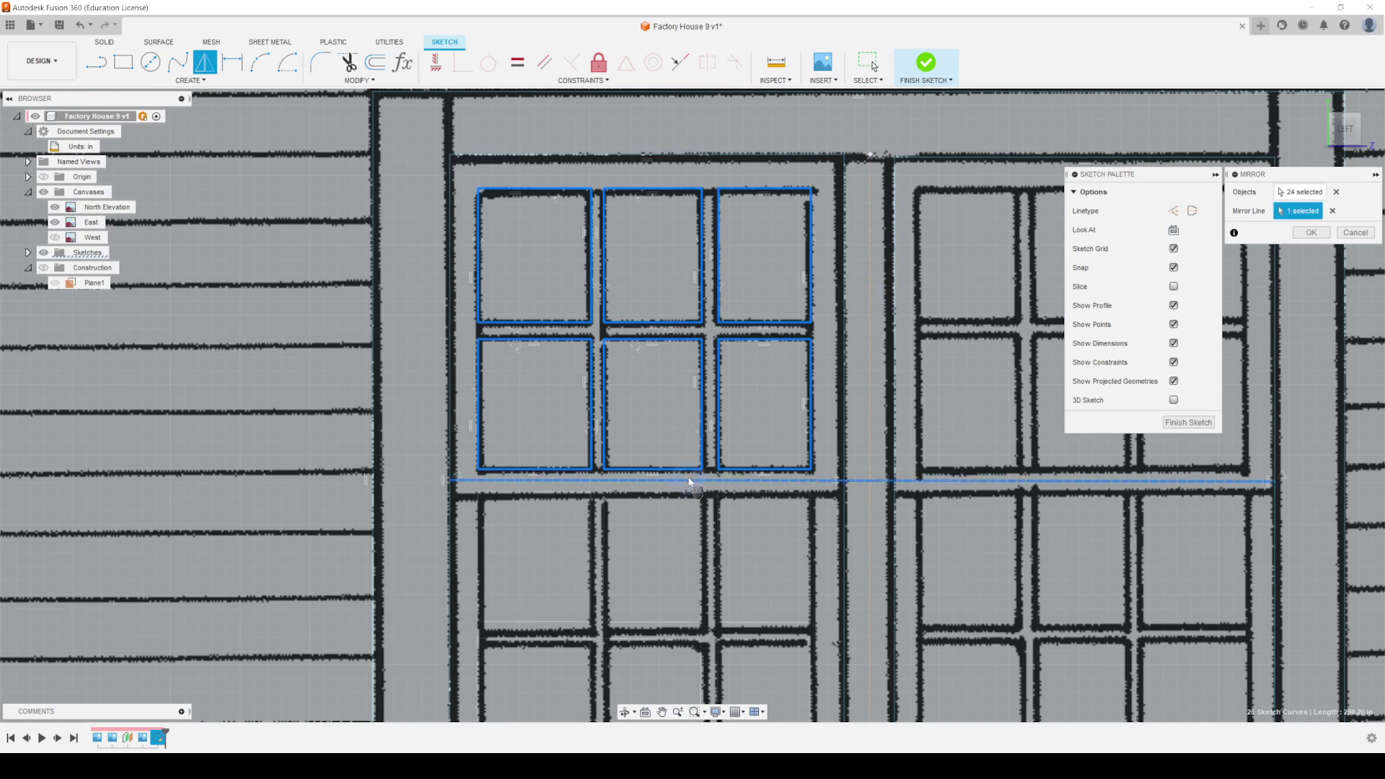
middle_click_drag(793, 462, 807, 242)
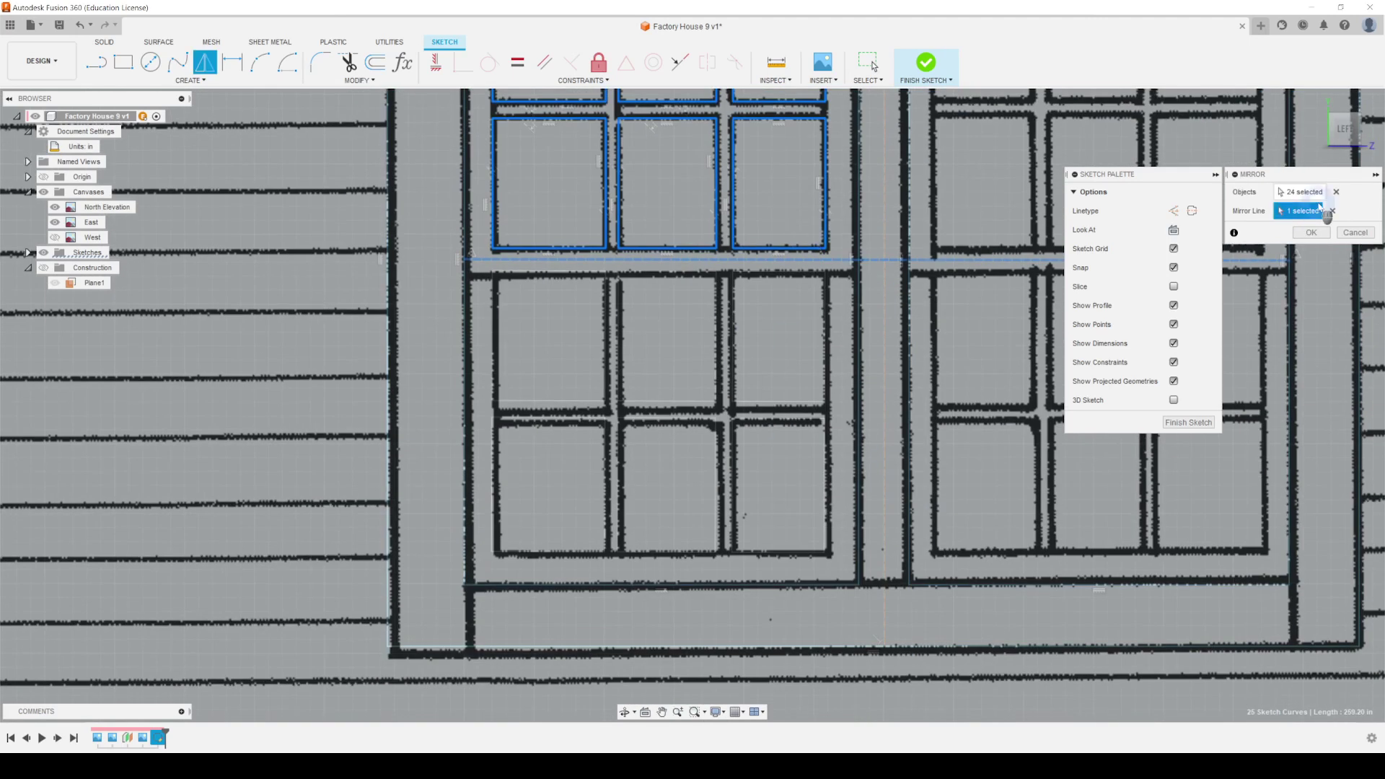
left_click(1311, 233)
scroll(665, 339, "up", 2)
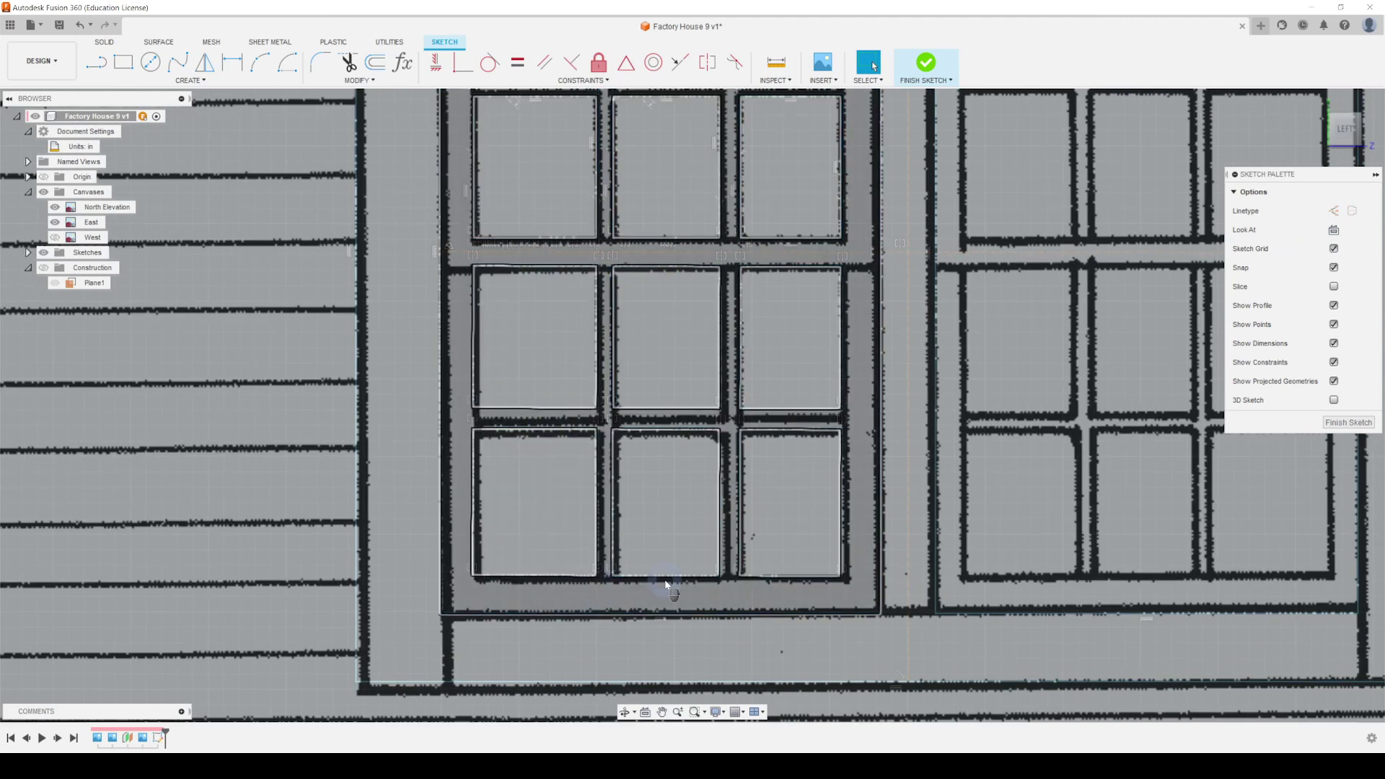
middle_click_drag(835, 356, 783, 544)
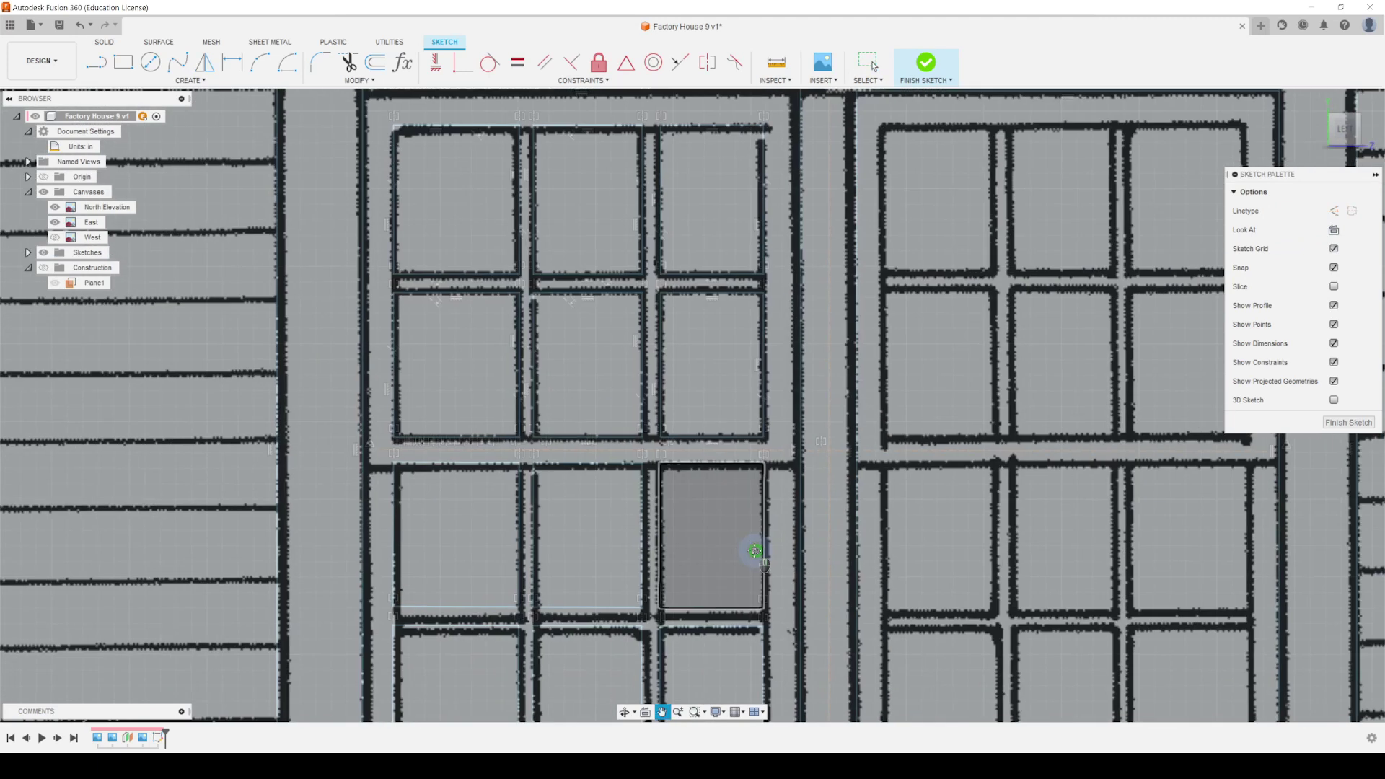
scroll(774, 532, "down", 3)
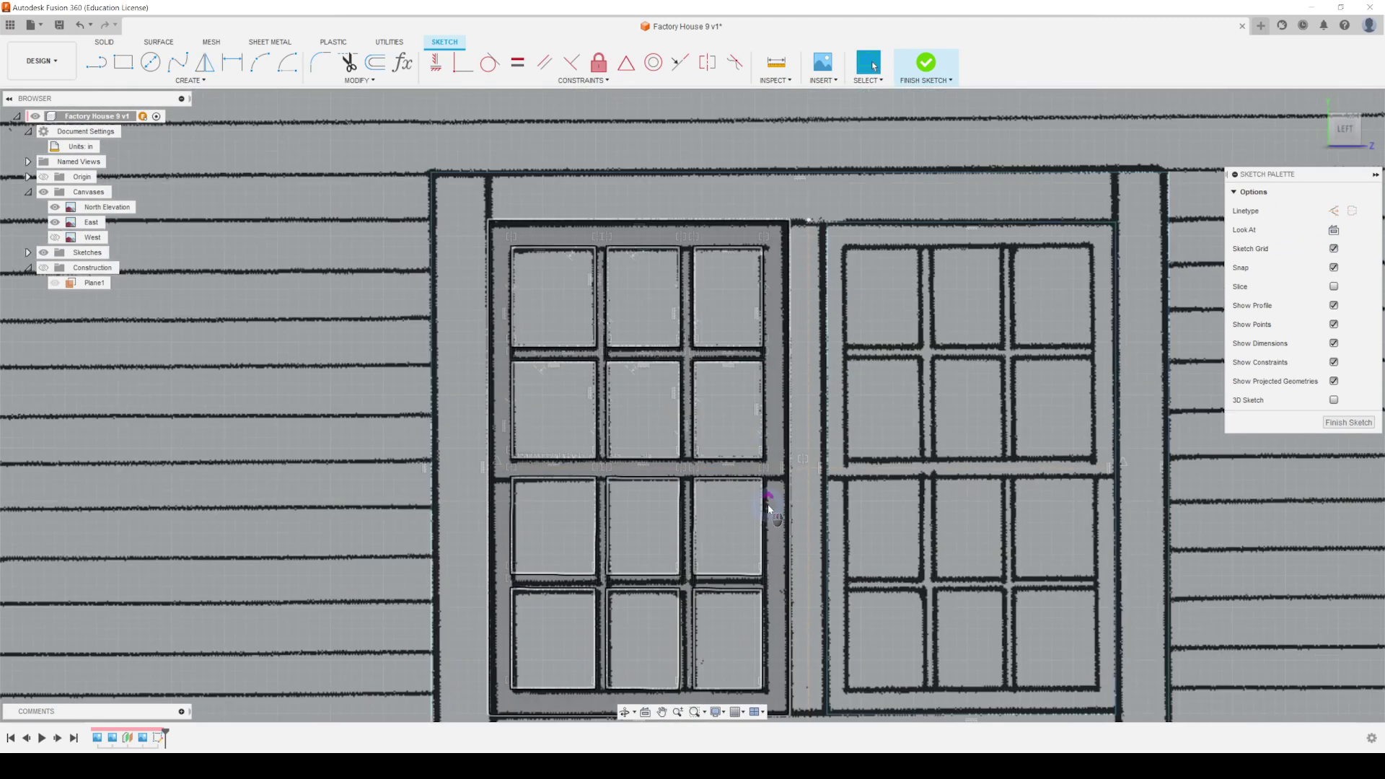
double_click(764, 296)
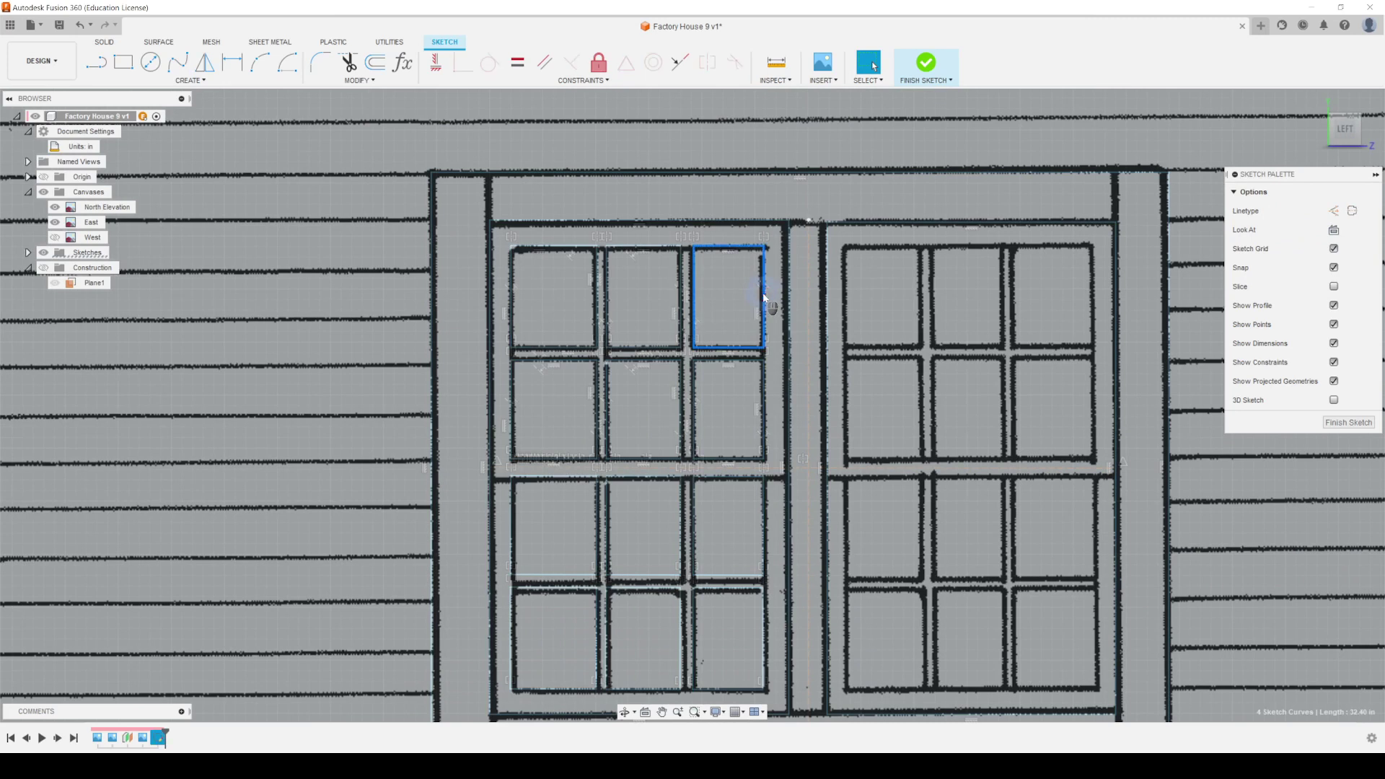
double_click(681, 283, "shift")
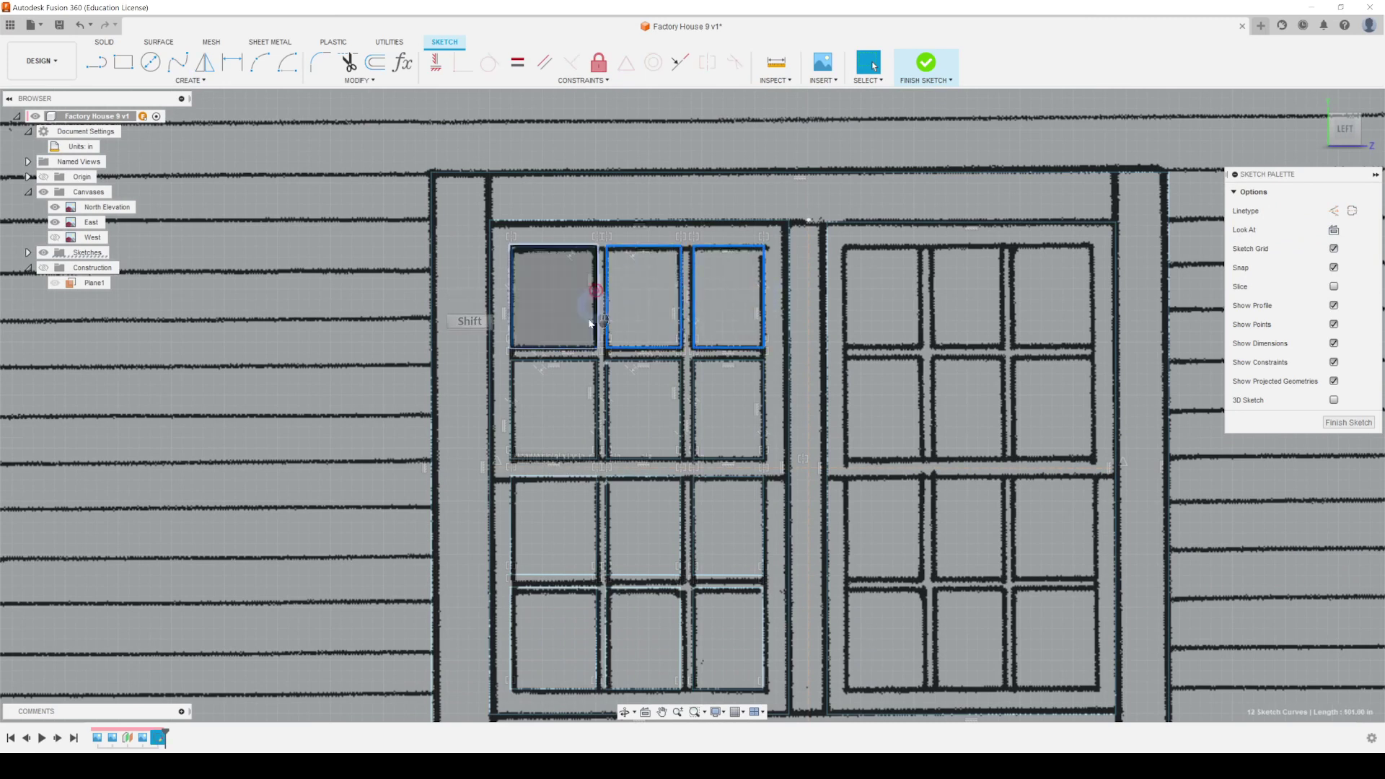
double_click(596, 294, "shift")
double_click(577, 361, "shift")
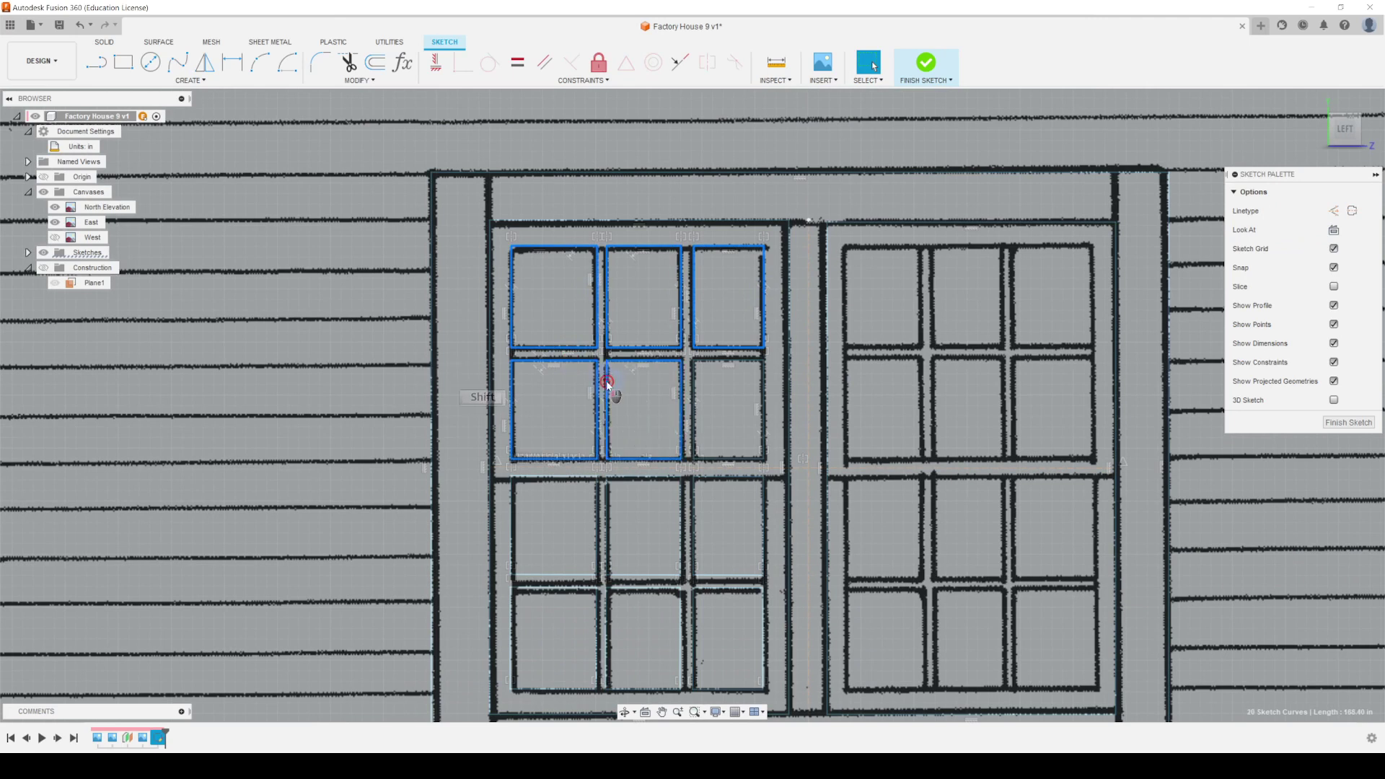
double_click(712, 360, "shift")
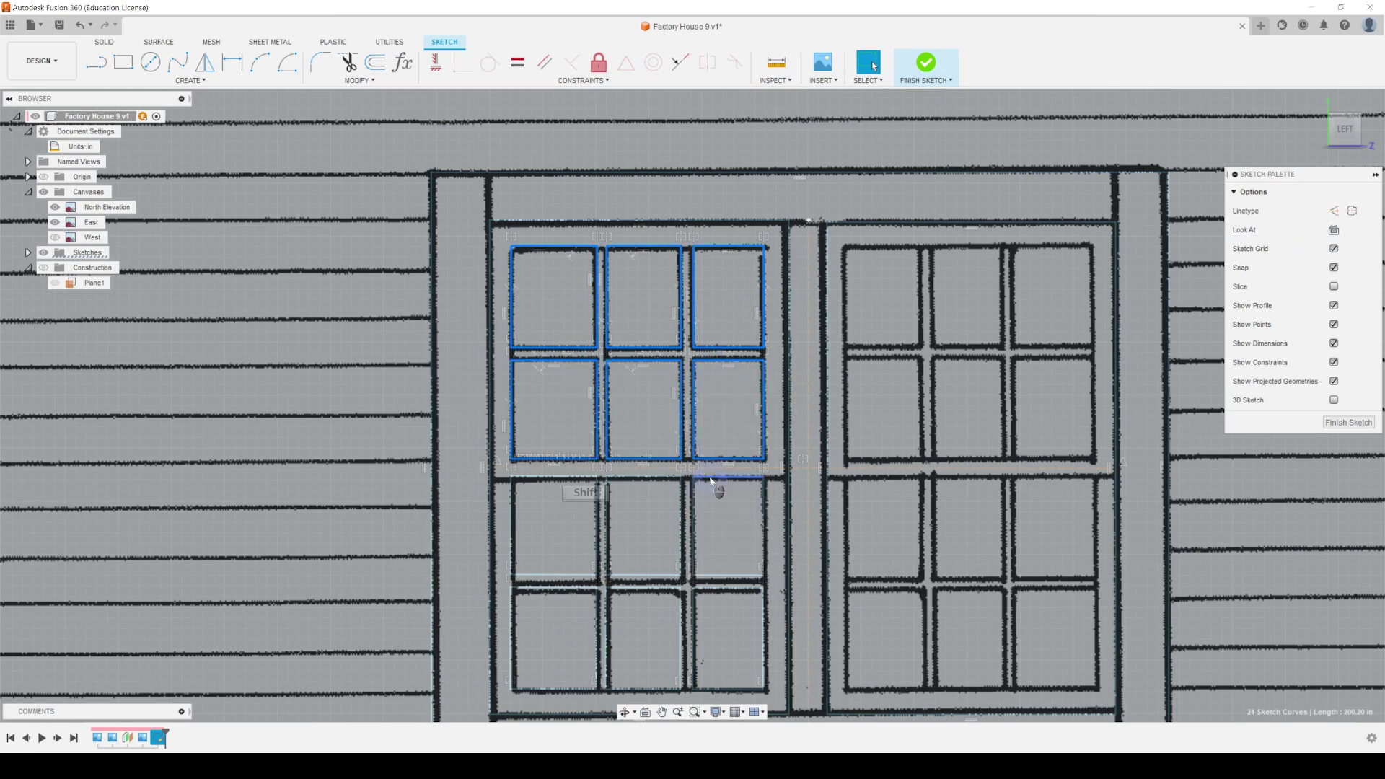
double_click(666, 478, "shift")
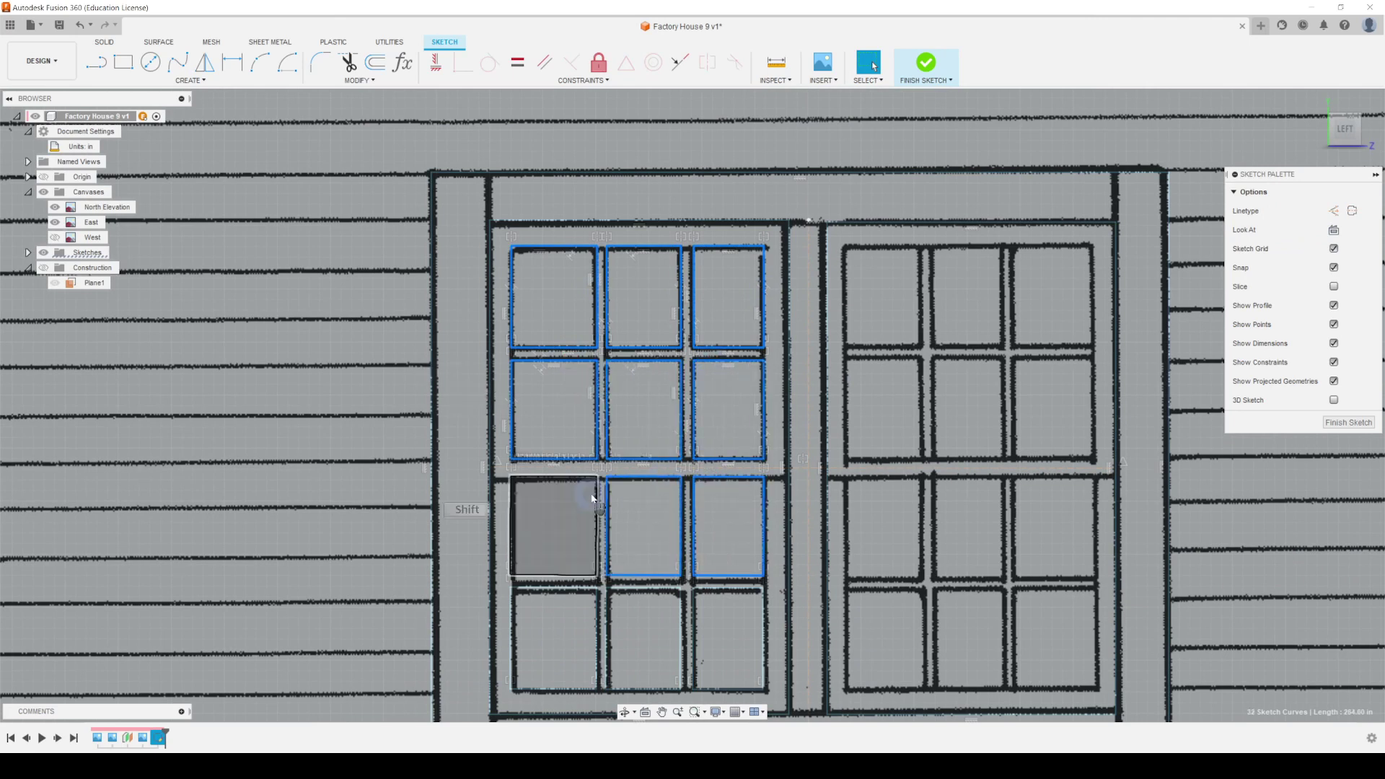
double_click(587, 480, "shift")
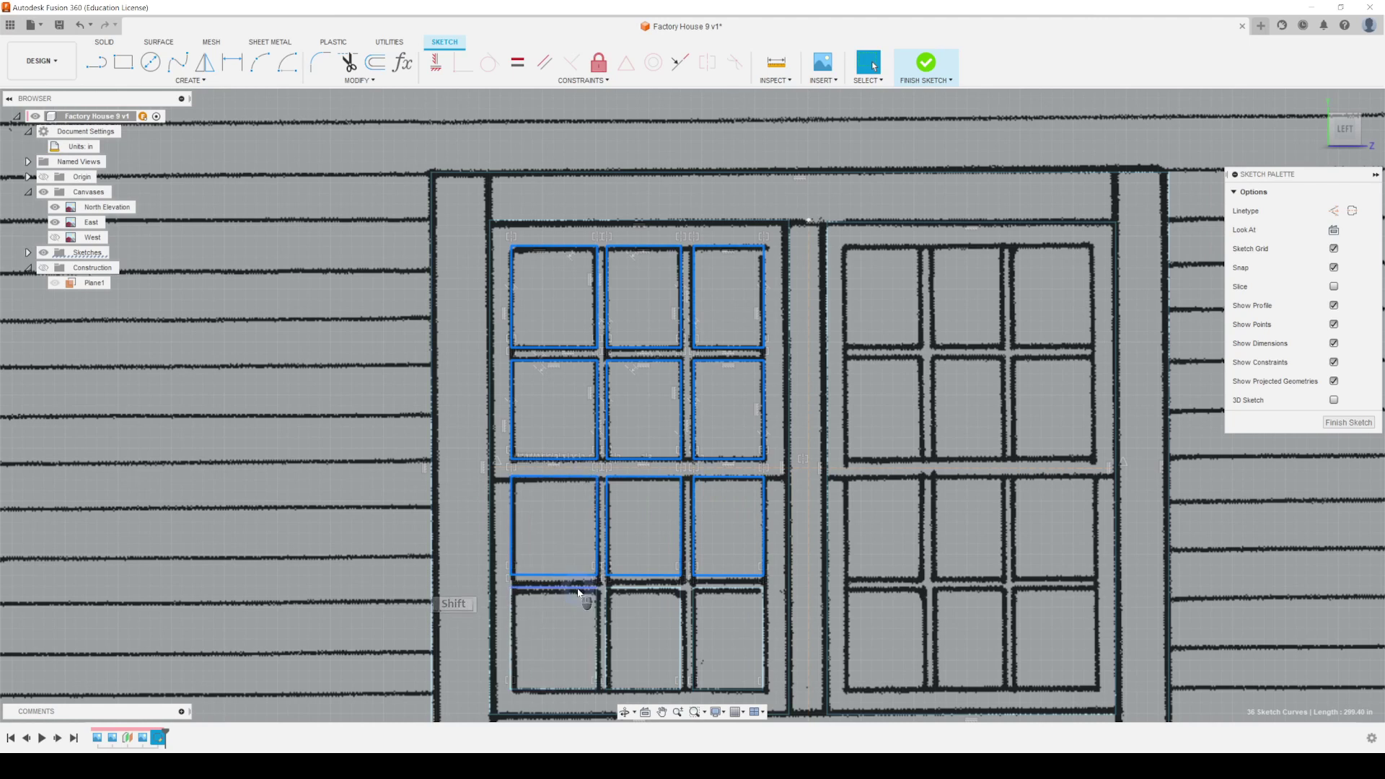
left_click(635, 597, "shift")
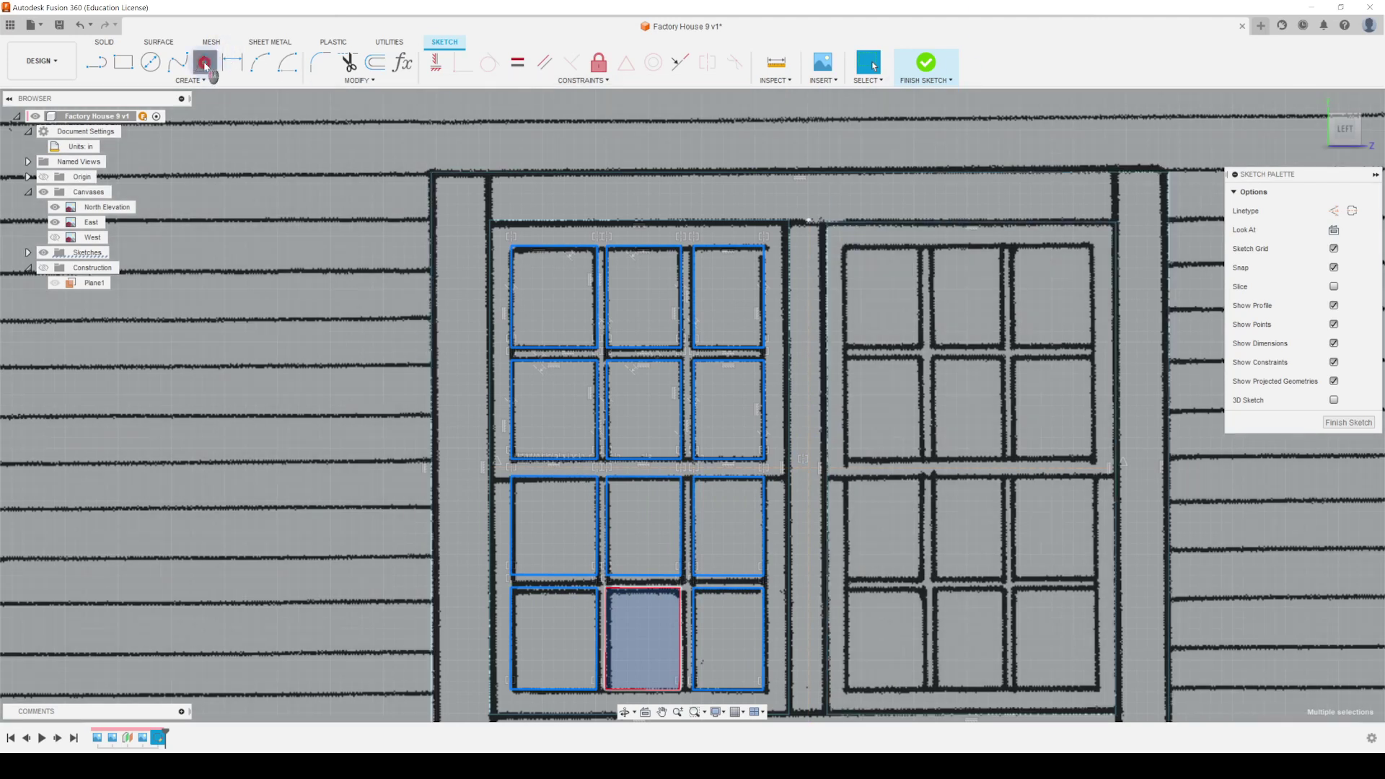
left_click(206, 64)
left_click(1286, 211)
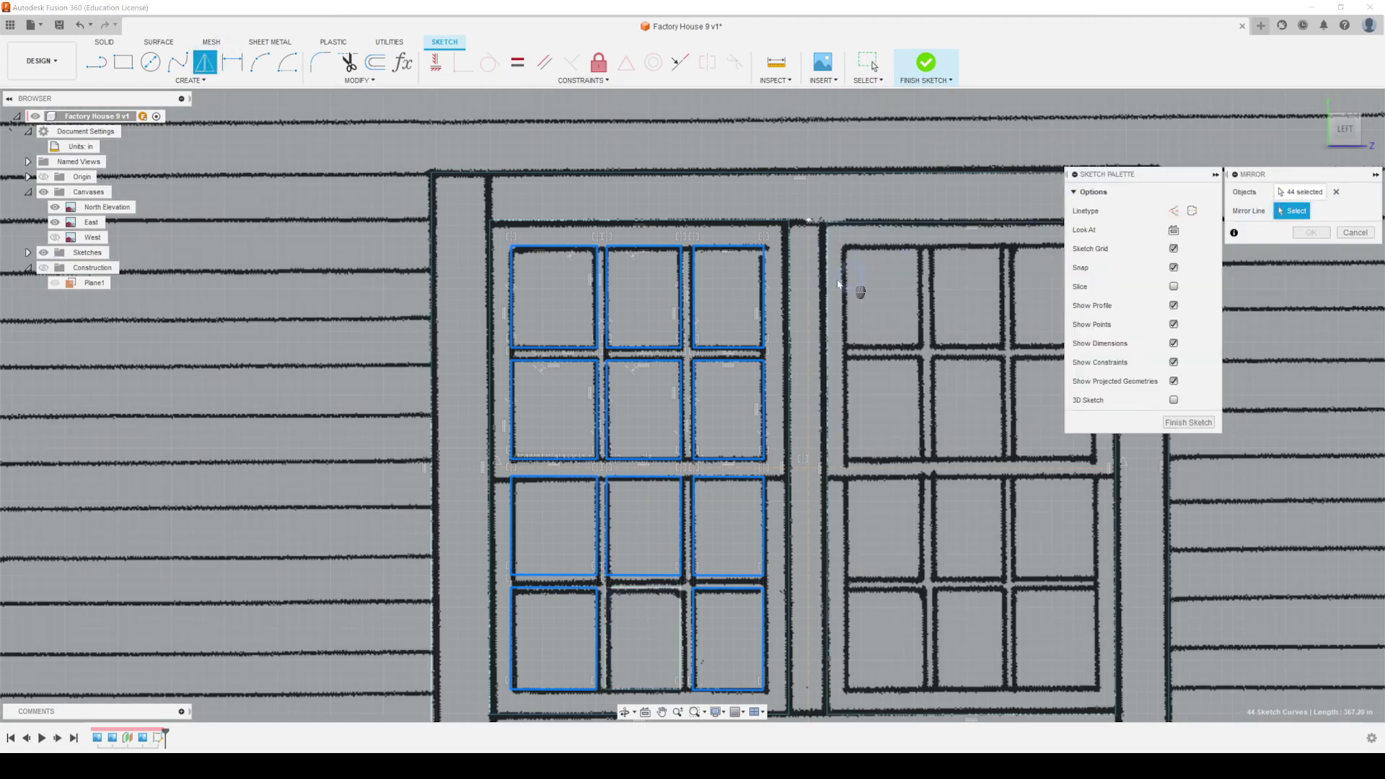
left_click(809, 292)
mouse_move(886, 356)
middle_mouse_down()
mouse_move(887, 563)
mouse_move(1035, 270)
middle_mouse_up()
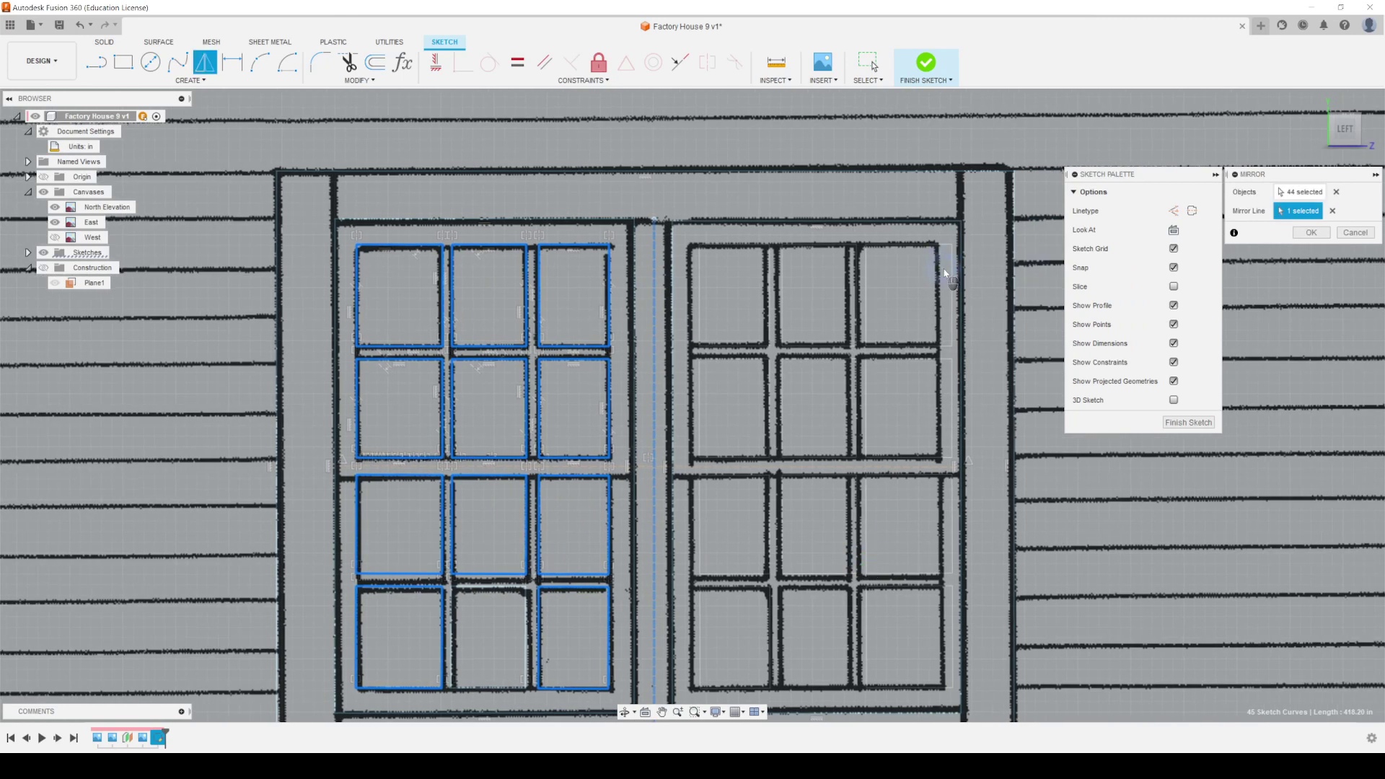
left_click(1355, 233)
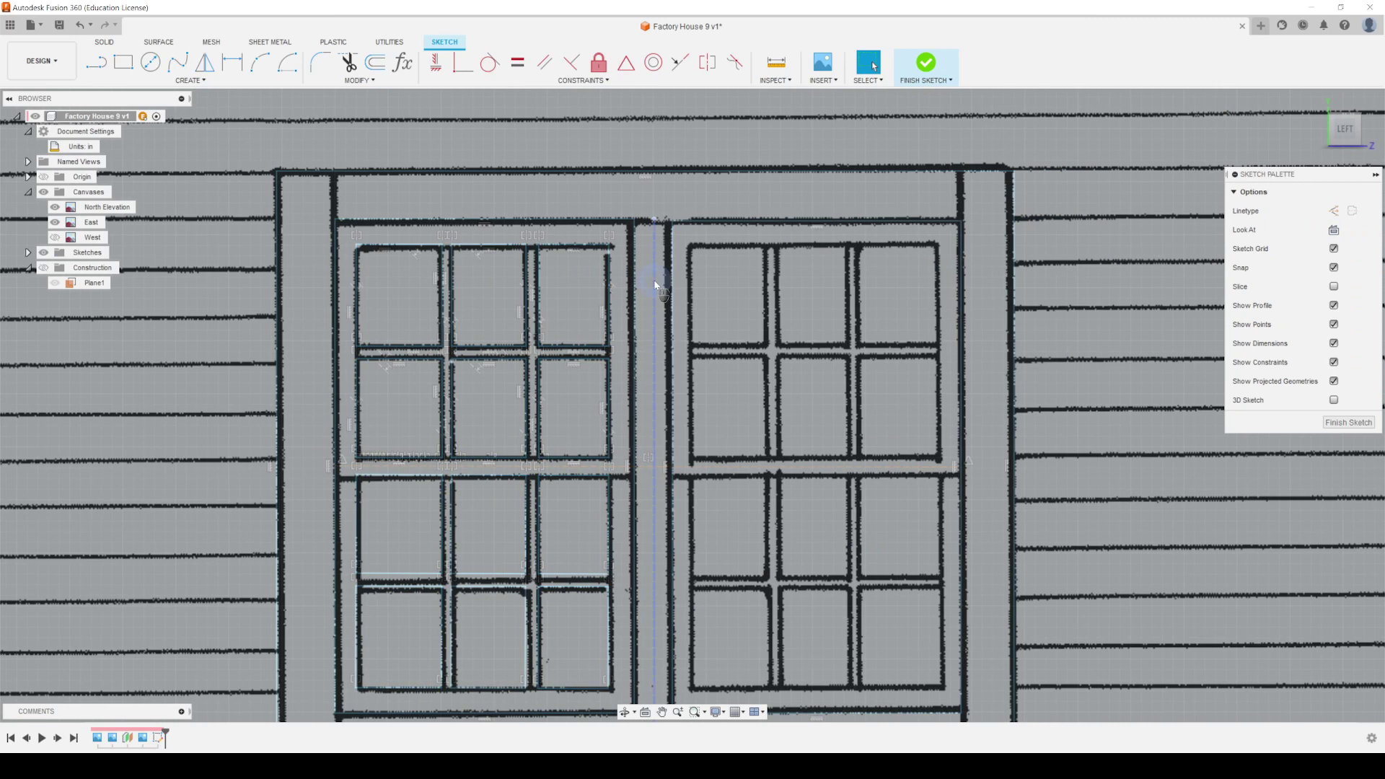
Step: Replace the vertical line between the two windows with a vertical construction line joining the midpoints of the outer frame's bottom and top edges
left_click(655, 285)
key("Delete")
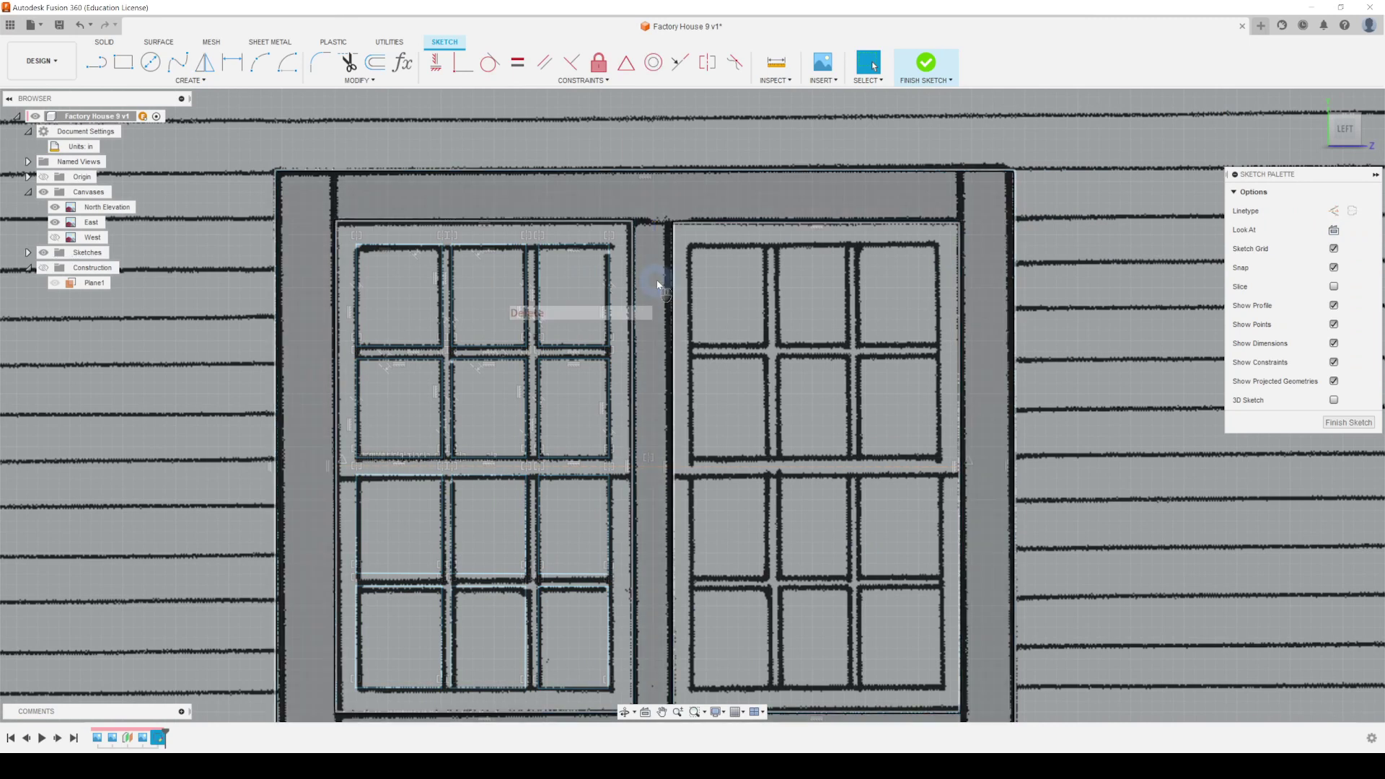
scroll(788, 525, "up", 3)
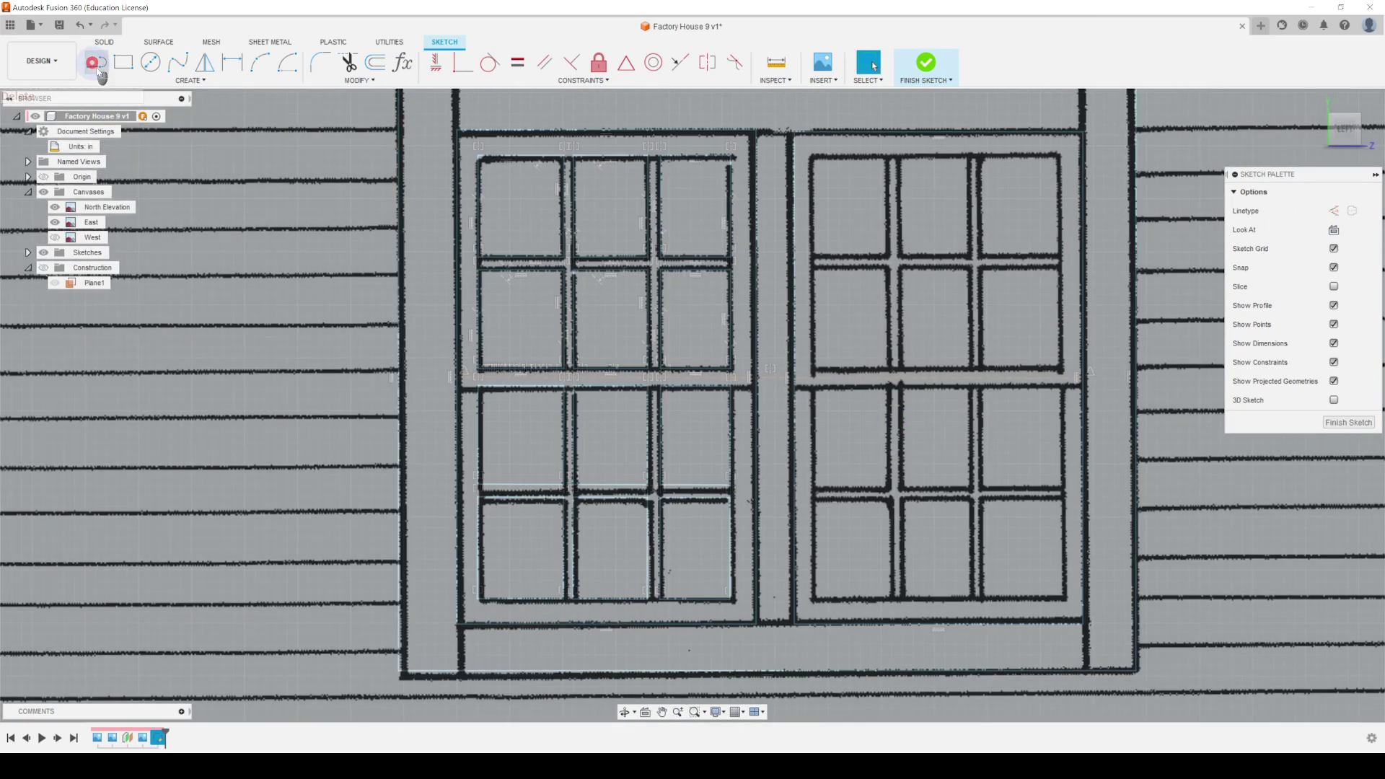
left_click(96, 62)
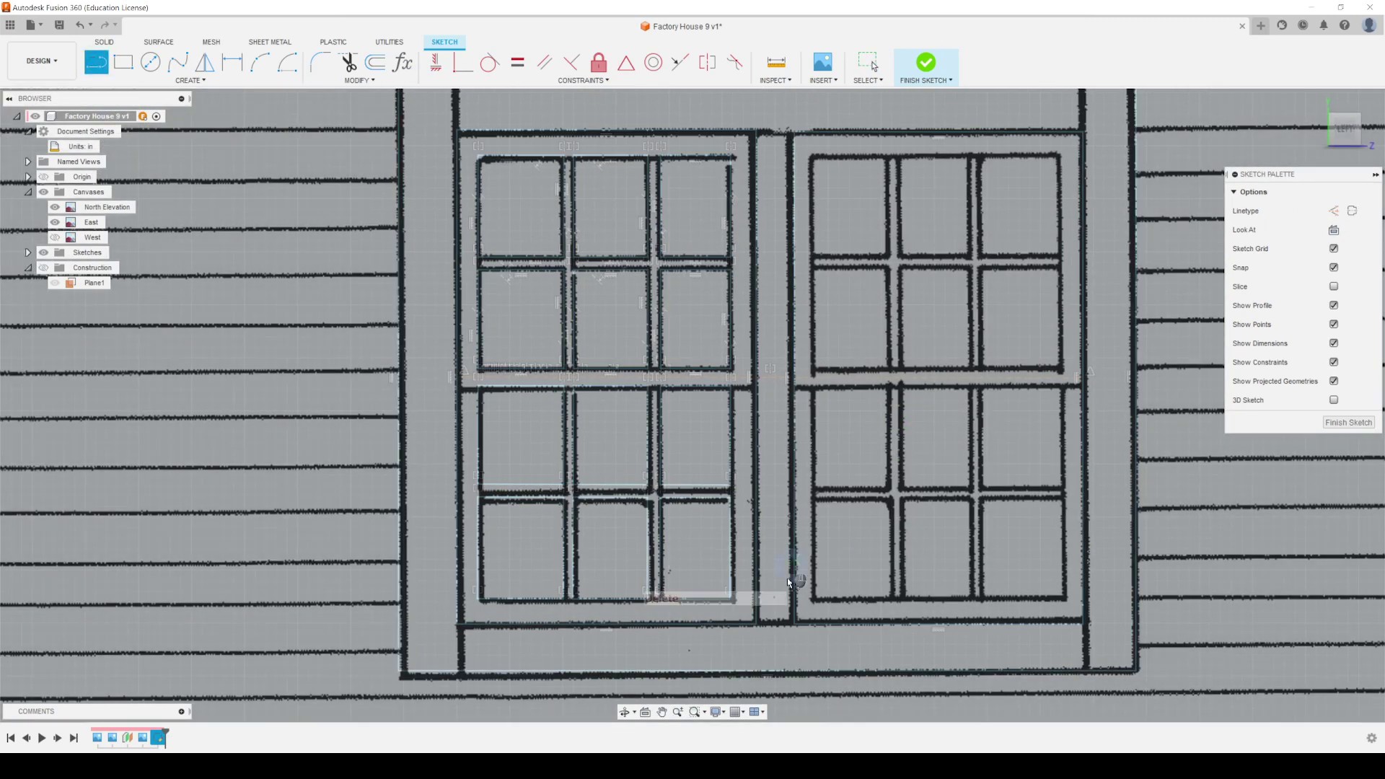
left_click(771, 675)
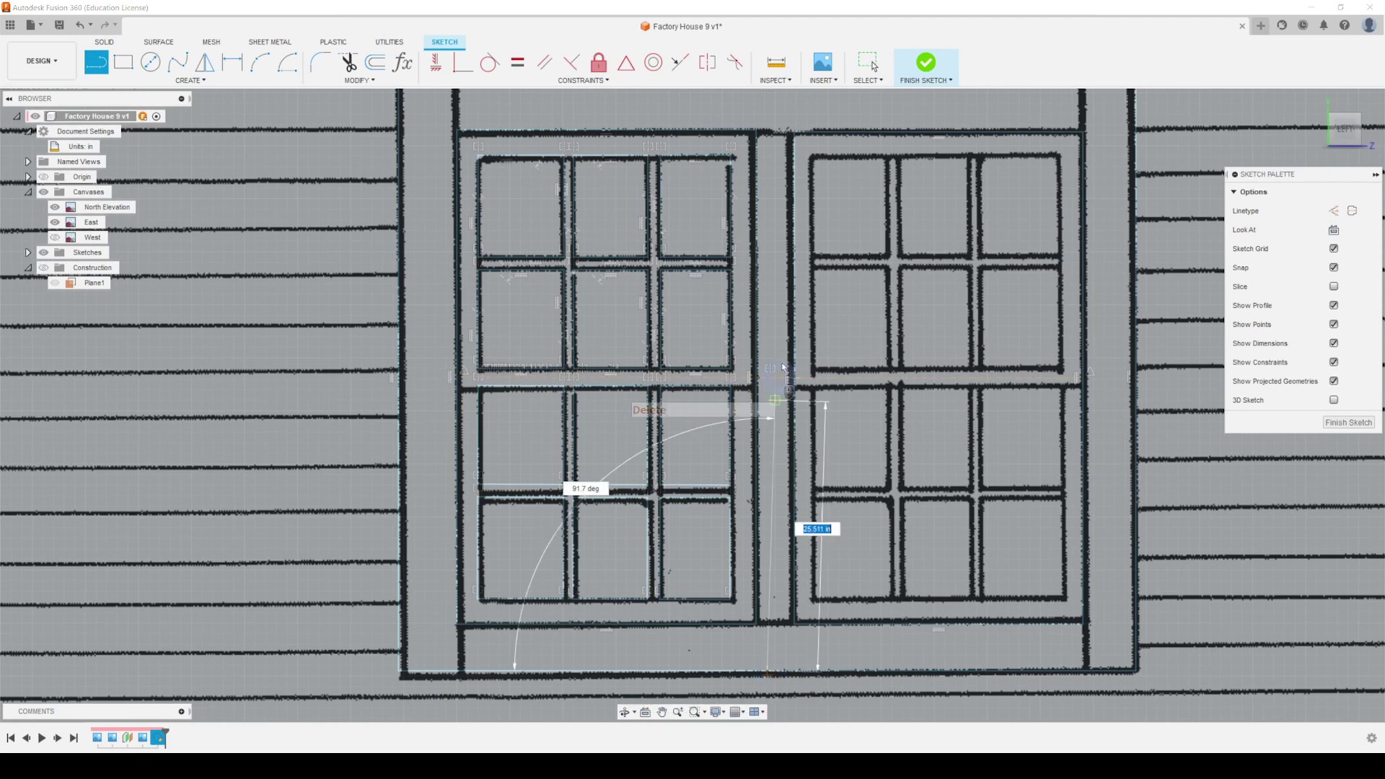
middle_click_drag(794, 339, 823, 466)
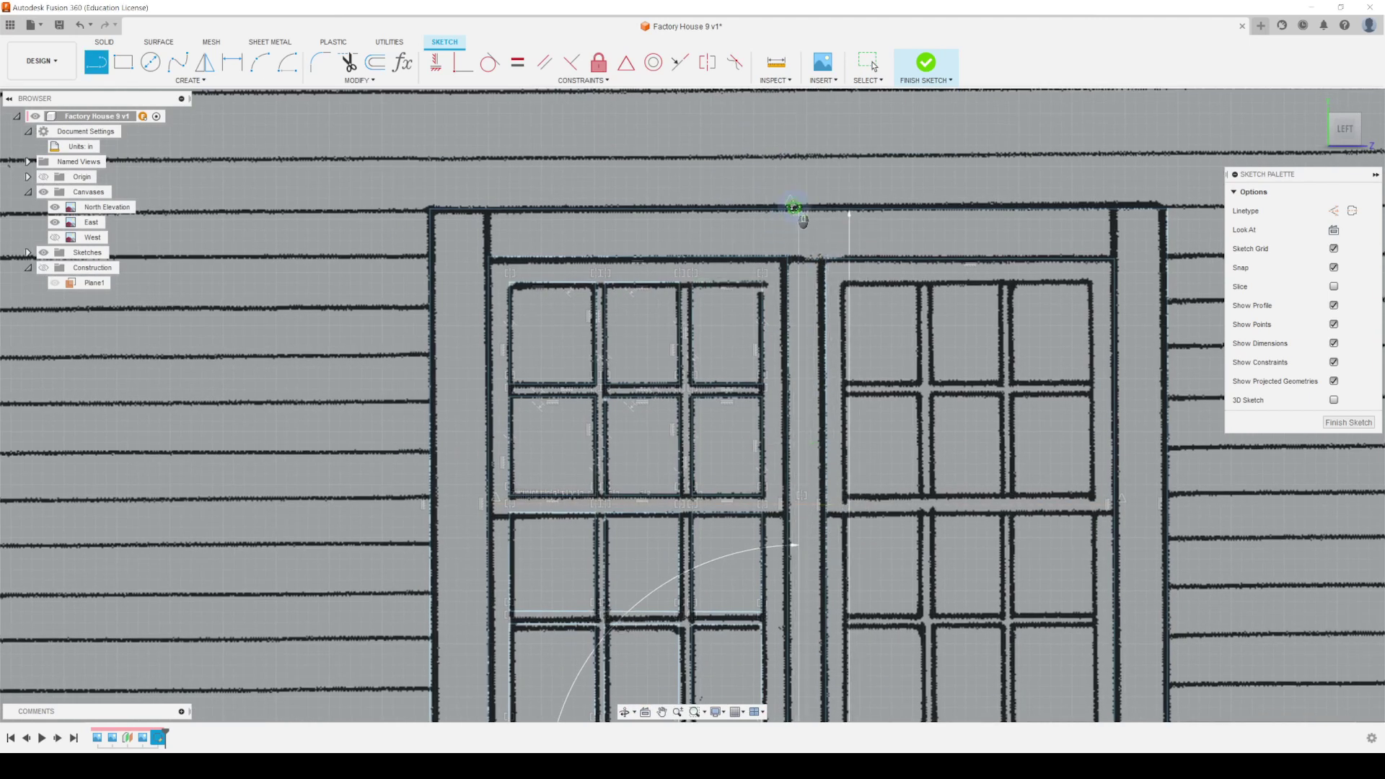
middle_click_drag(797, 216, 773, 154)
scroll(773, 154, "down", 3)
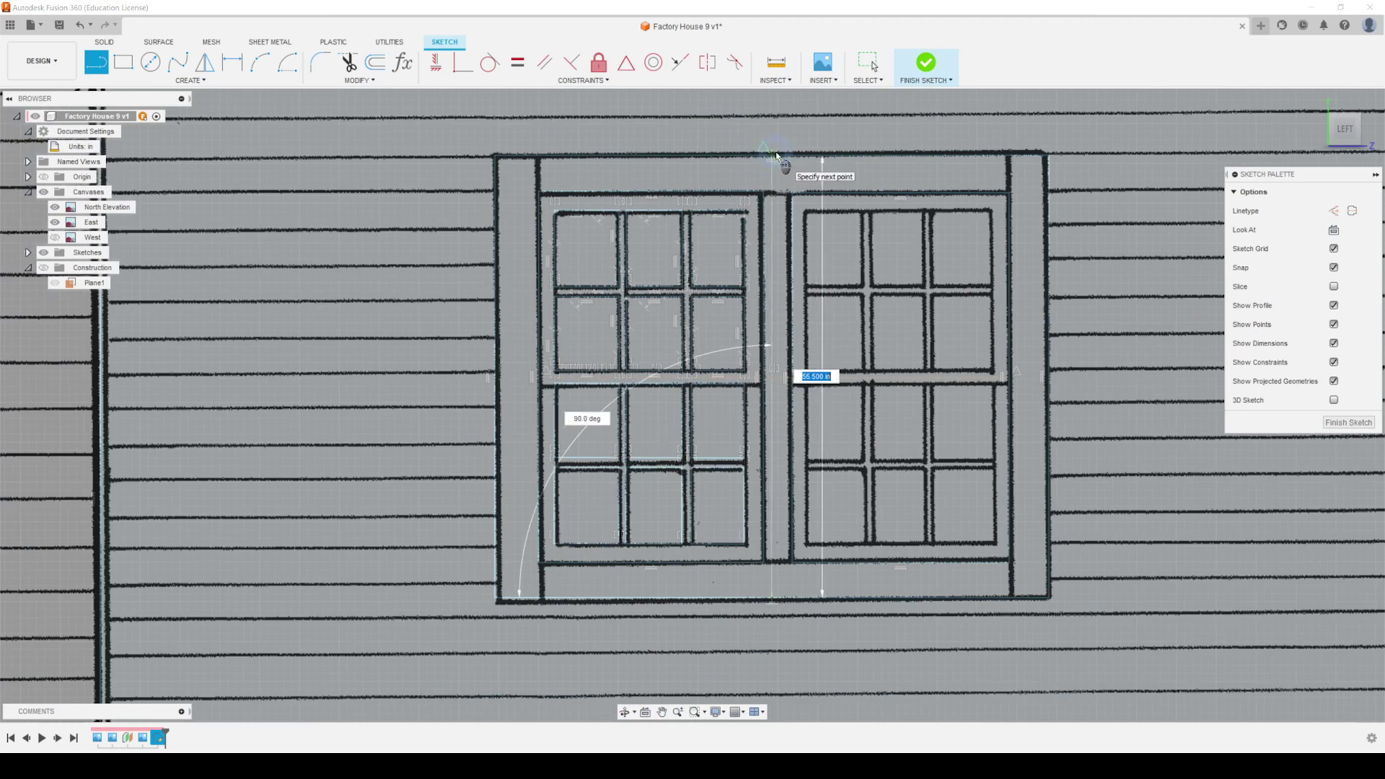
left_click(777, 155)
left_click(868, 63)
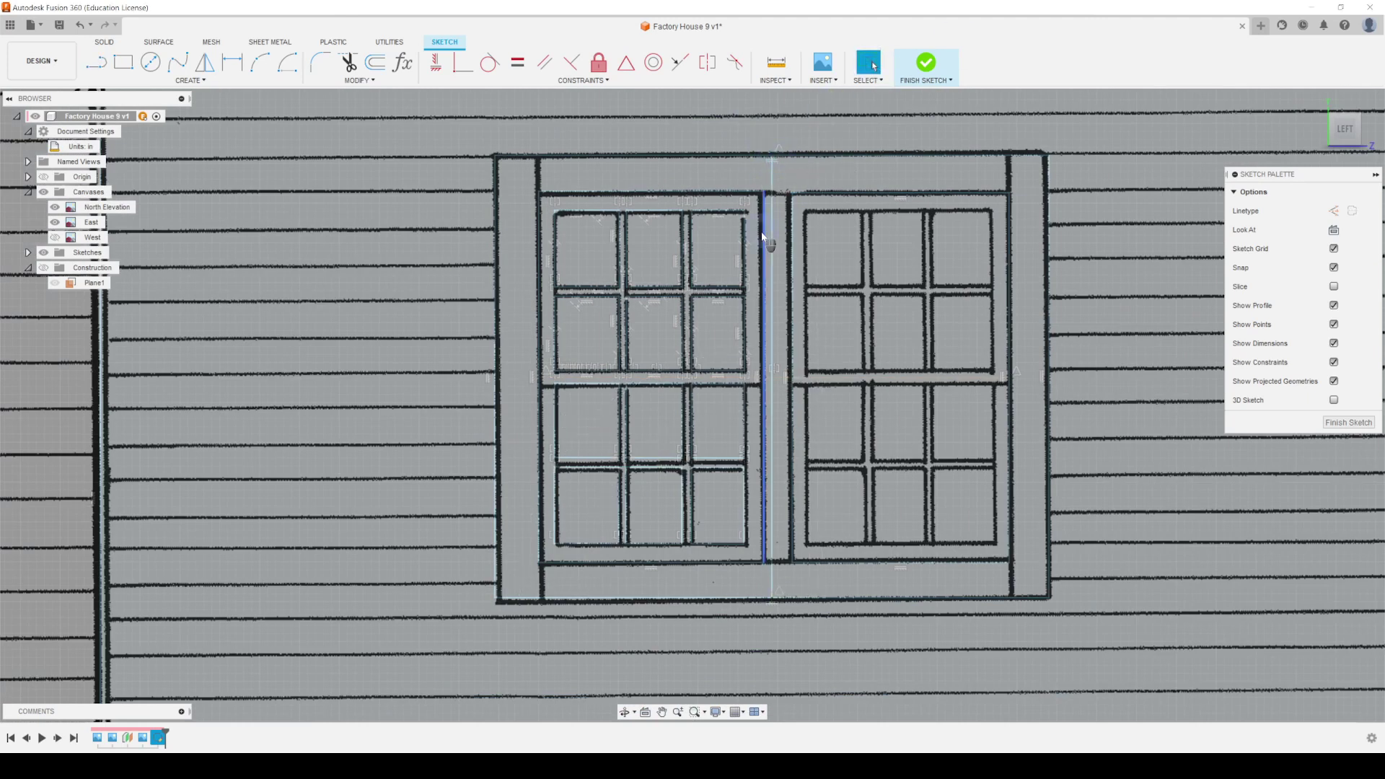
left_click(773, 248)
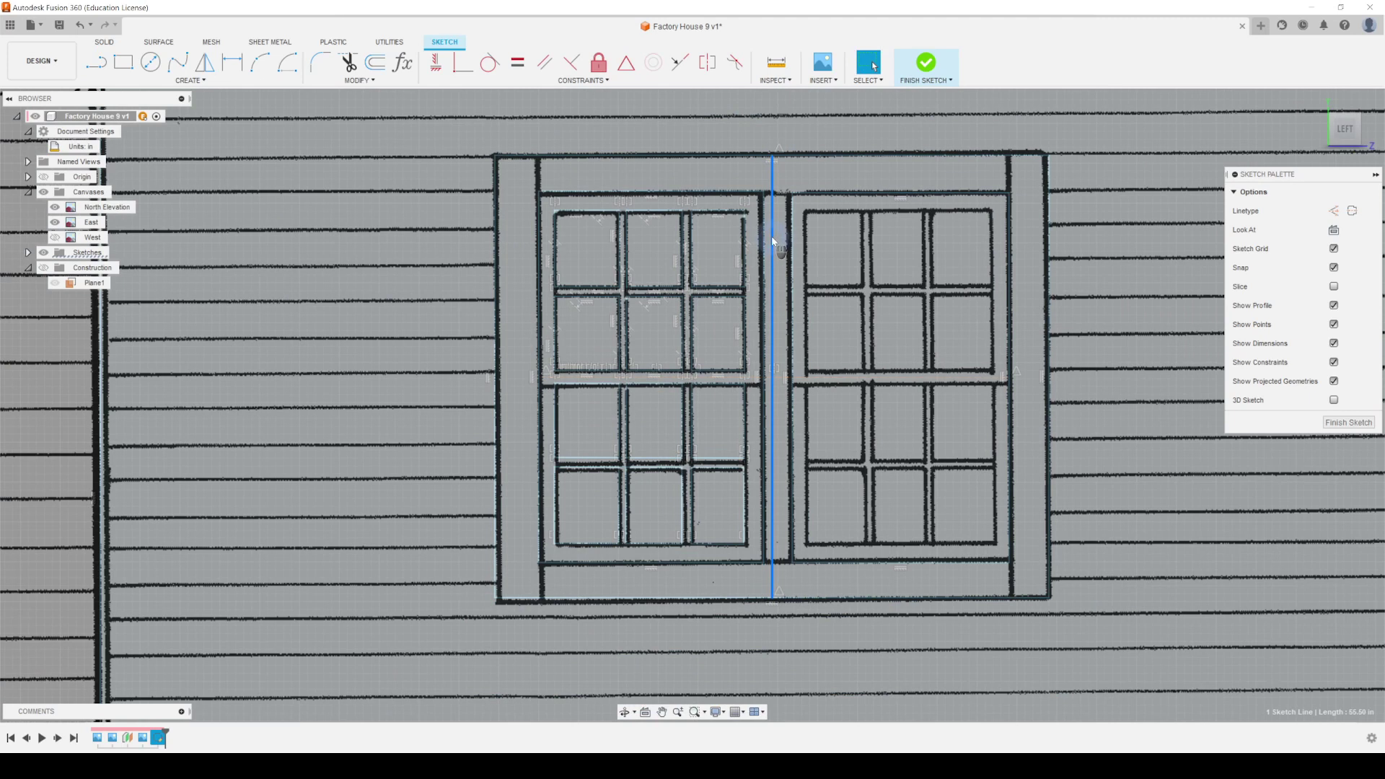
key("x")
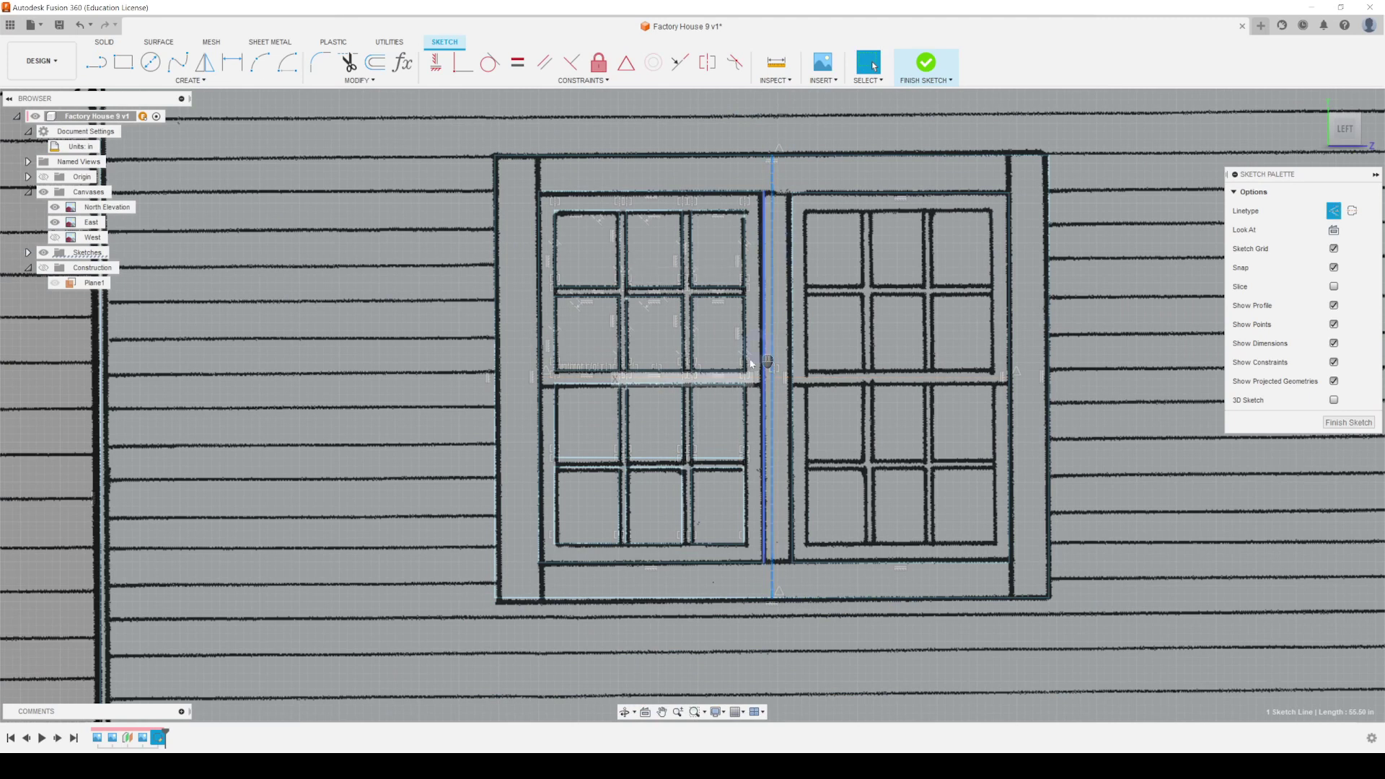
scroll(757, 316, "up", 2)
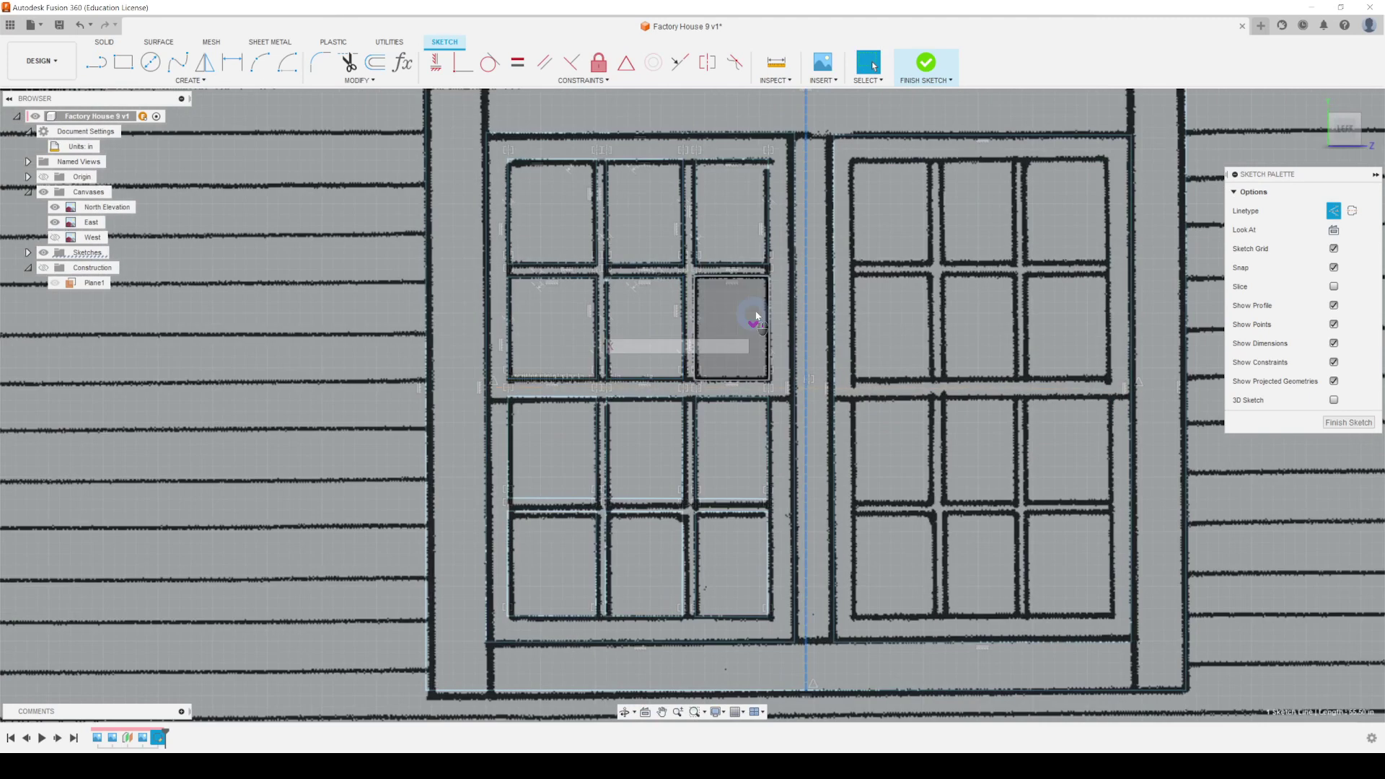
double_click(743, 278)
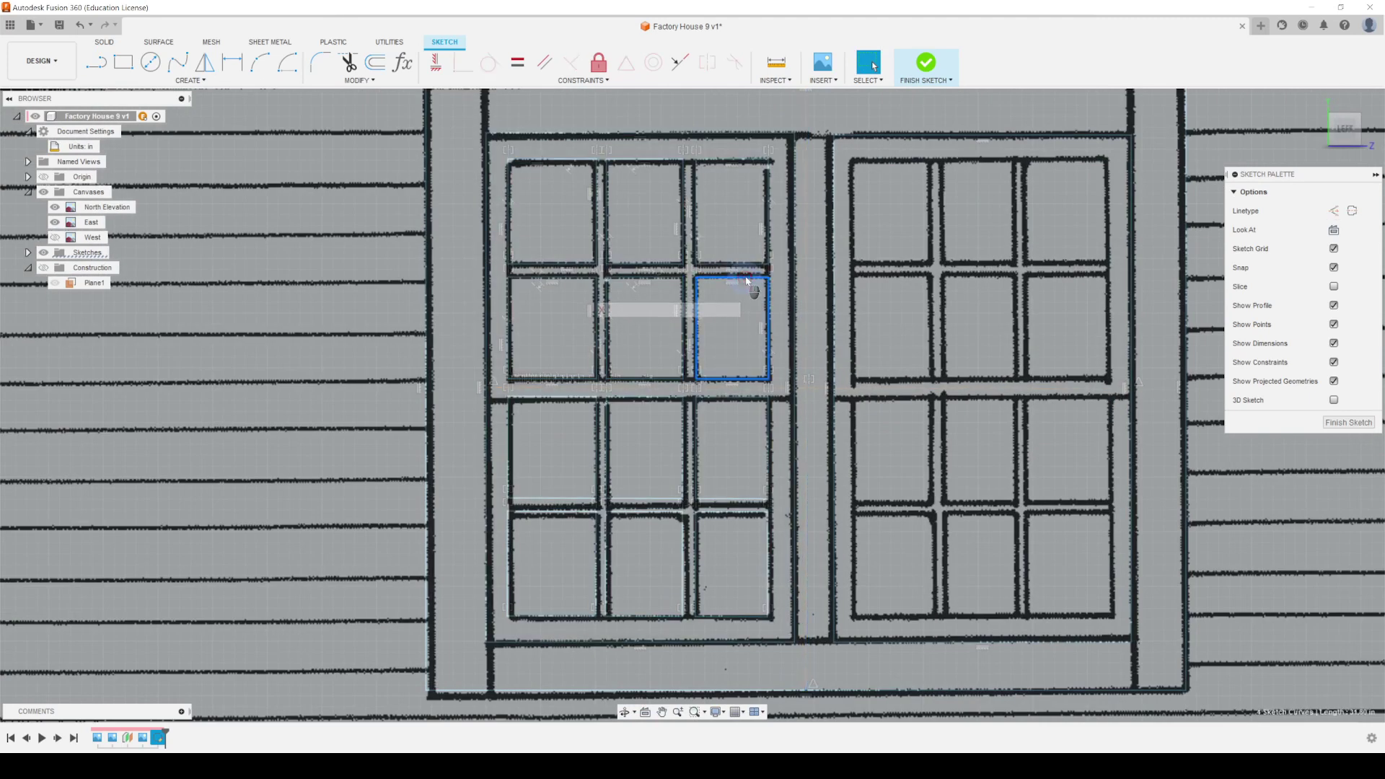
double_click(768, 239, "shift")
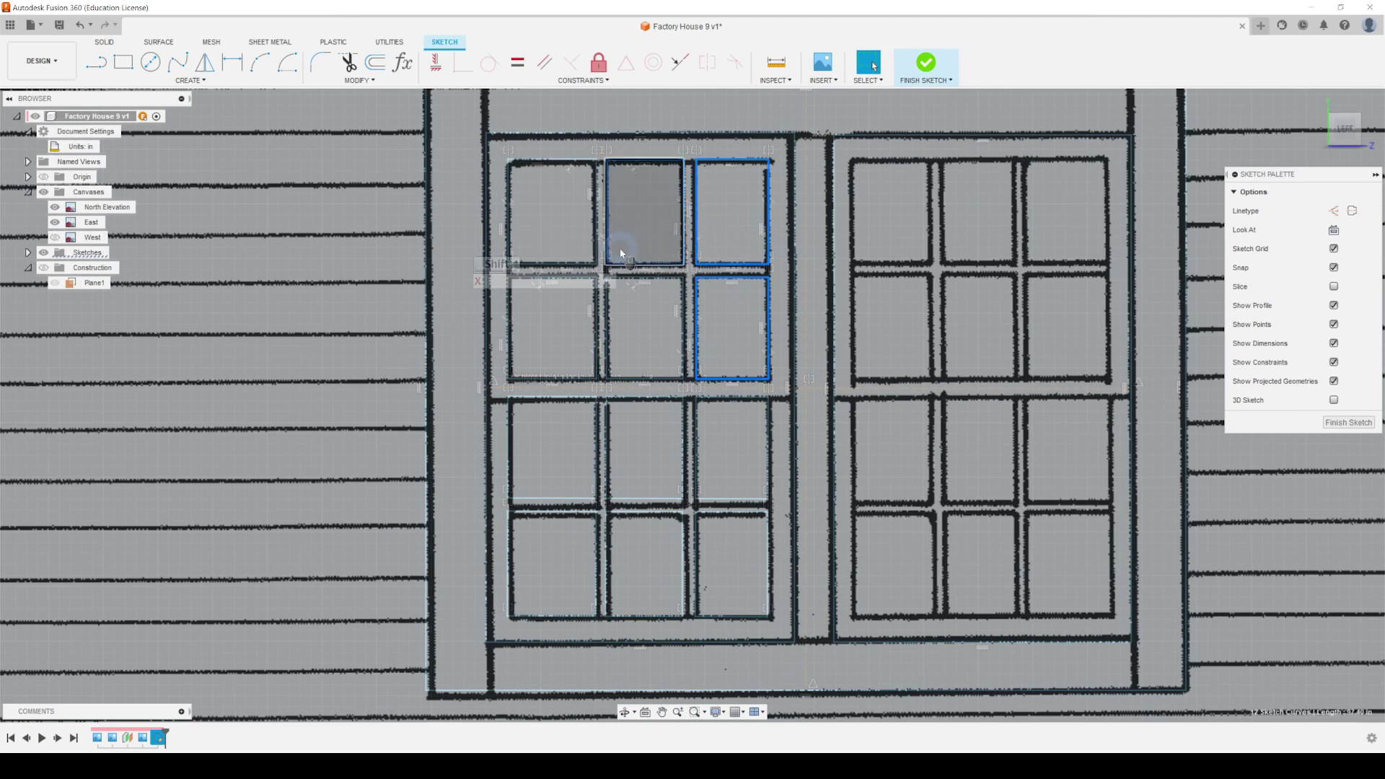
double_click(597, 217, "shift")
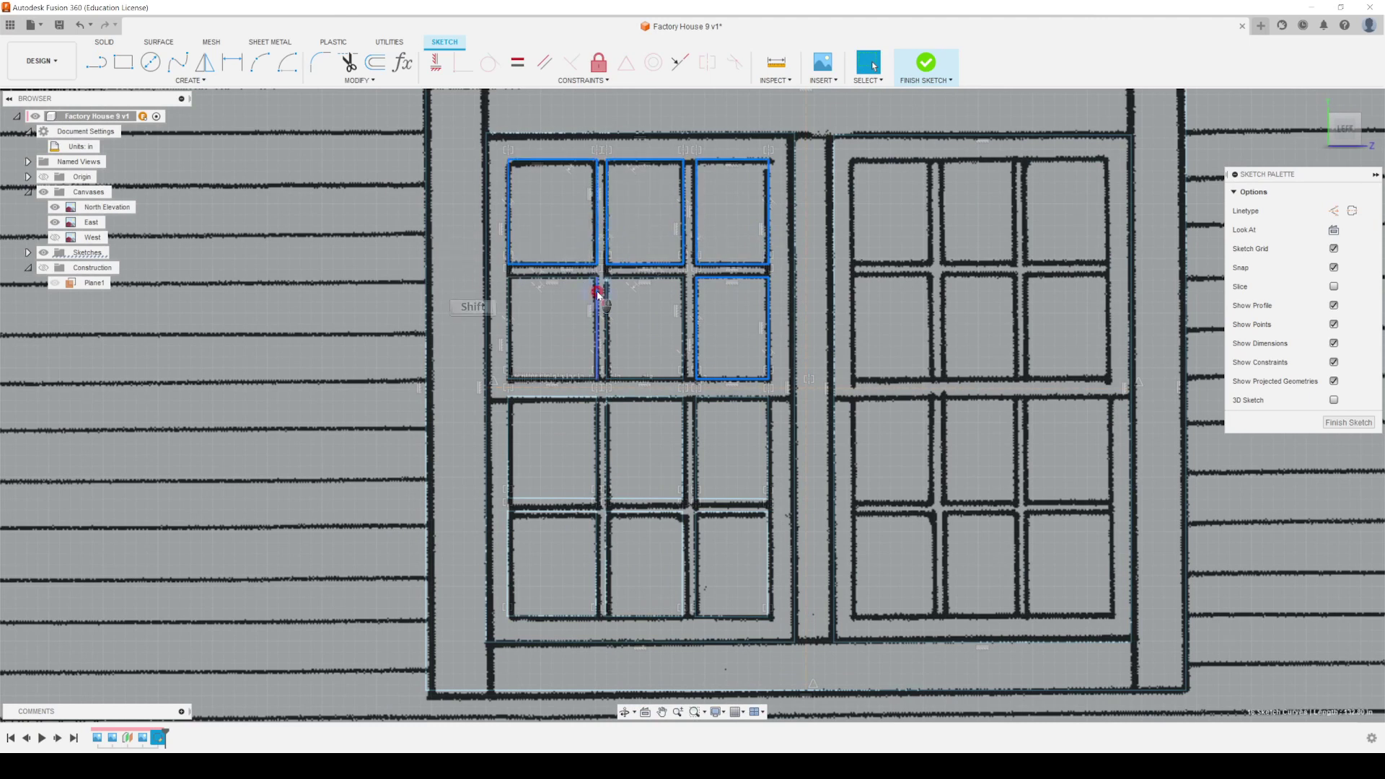
double_click(598, 294, "shift")
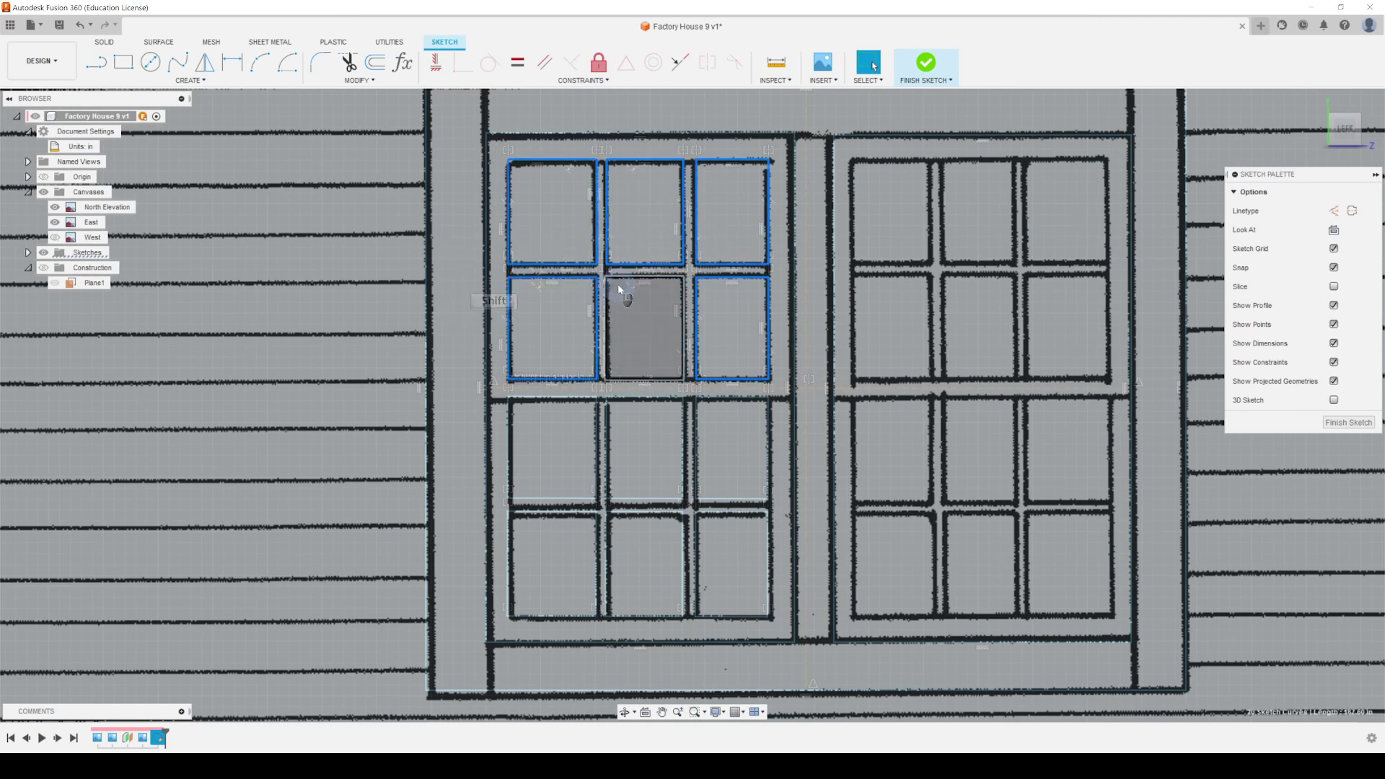
double_click(643, 396, "shift")
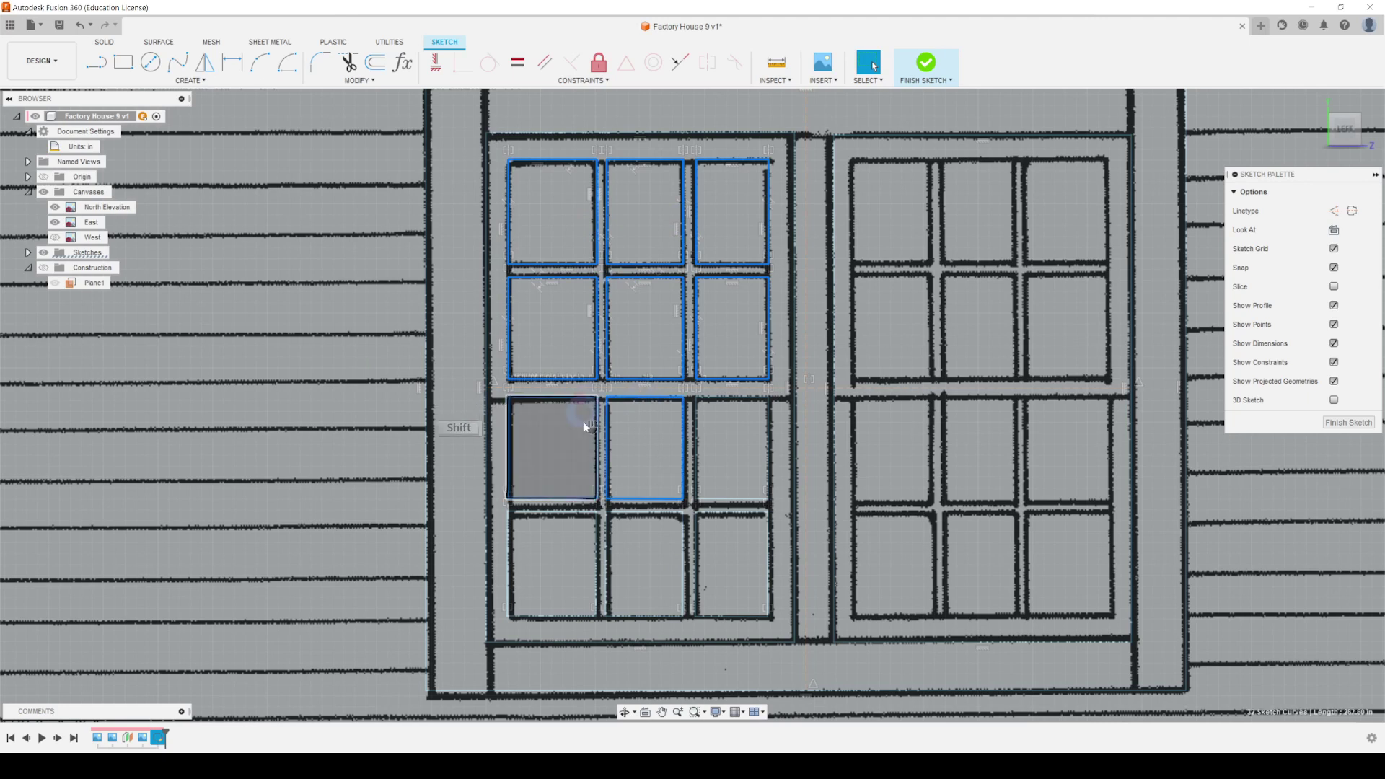
double_click(578, 424, "shift")
double_click(578, 520, "shift")
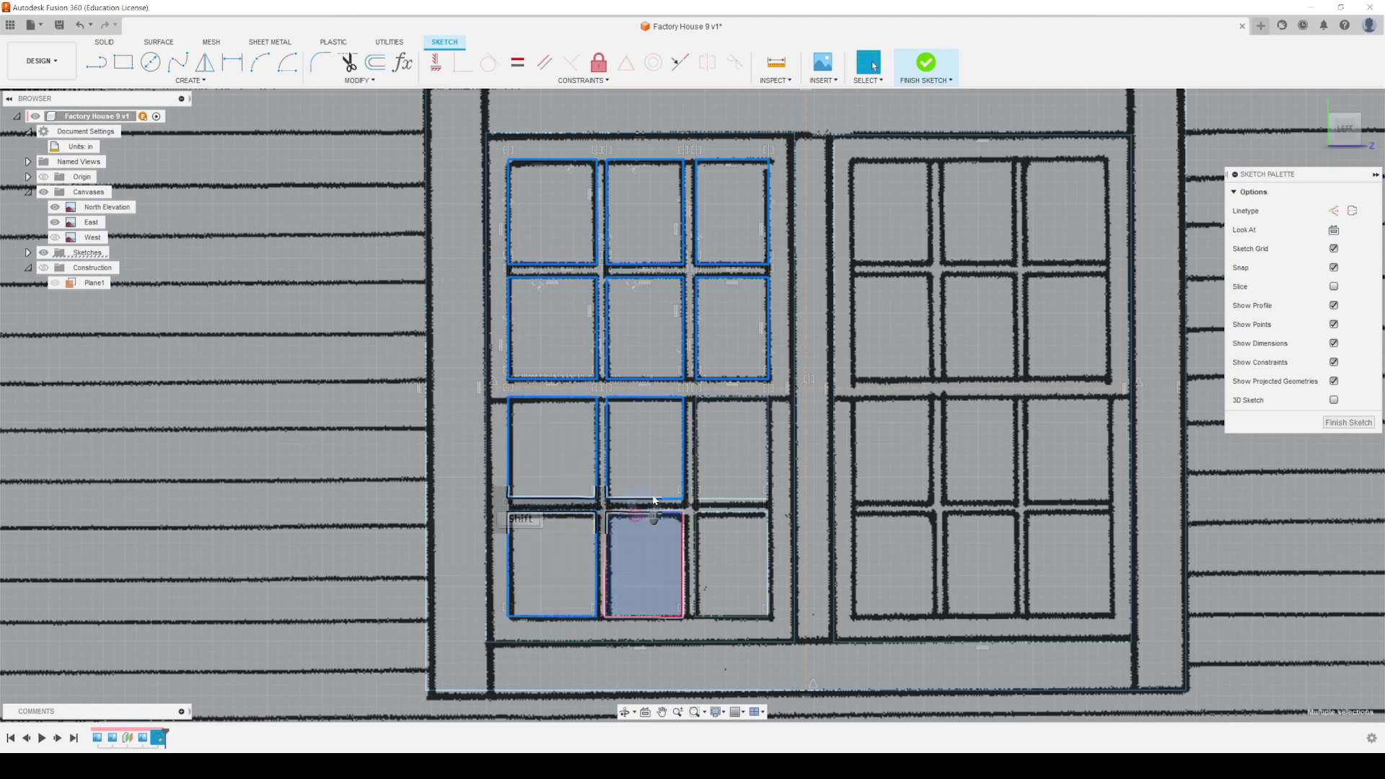
left_click(694, 412)
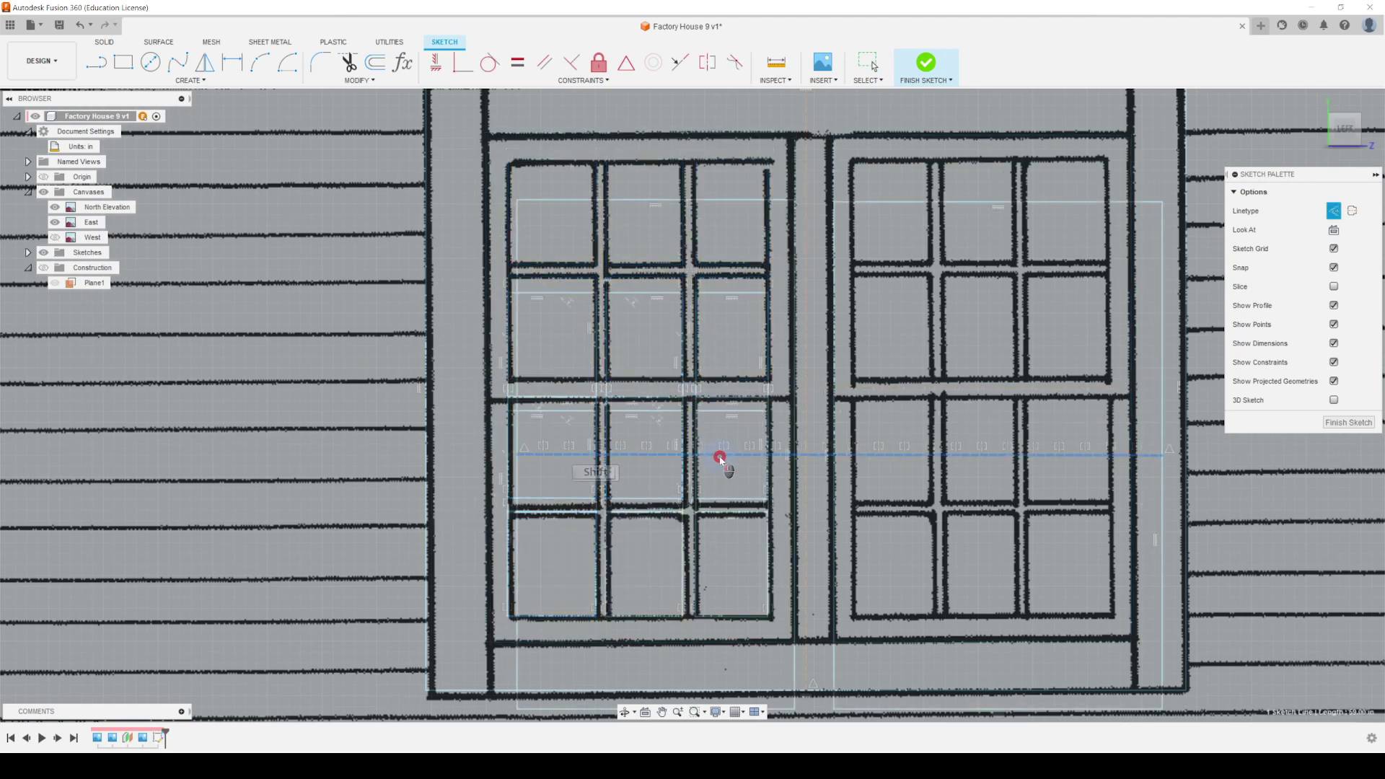
key("ctrl+z")
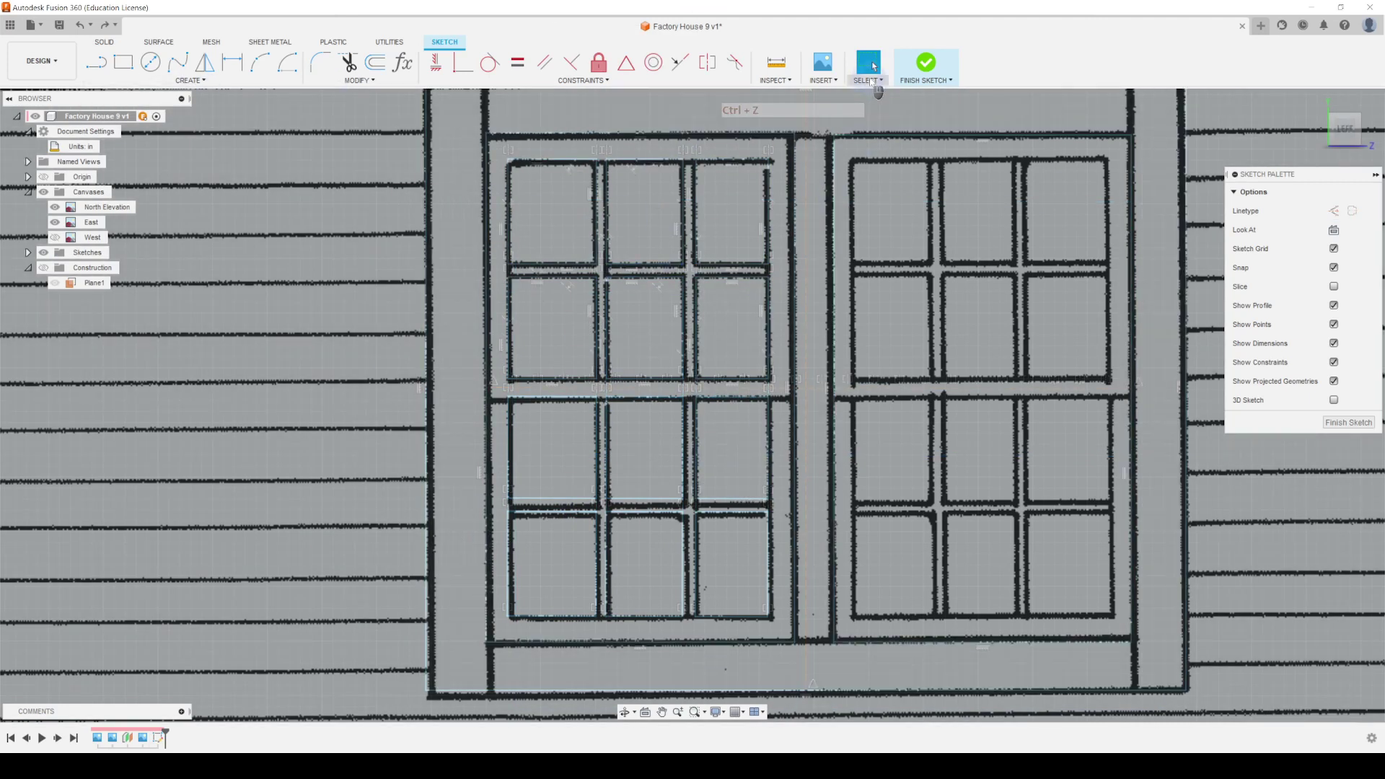
Step: Use Freeform Selection to enclose all twelve panes of the left window as the objects for a sketch Mirror
left_click(873, 69)
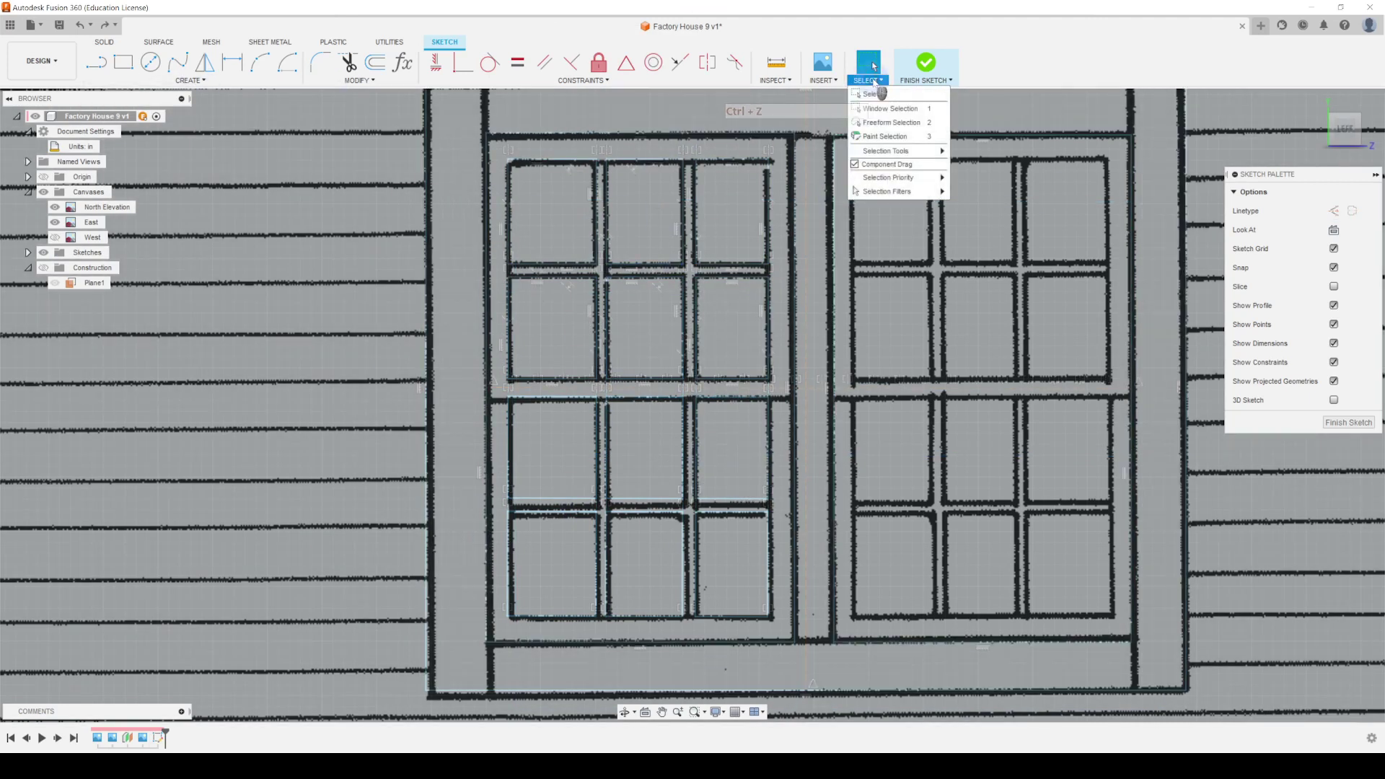
left_click(885, 121)
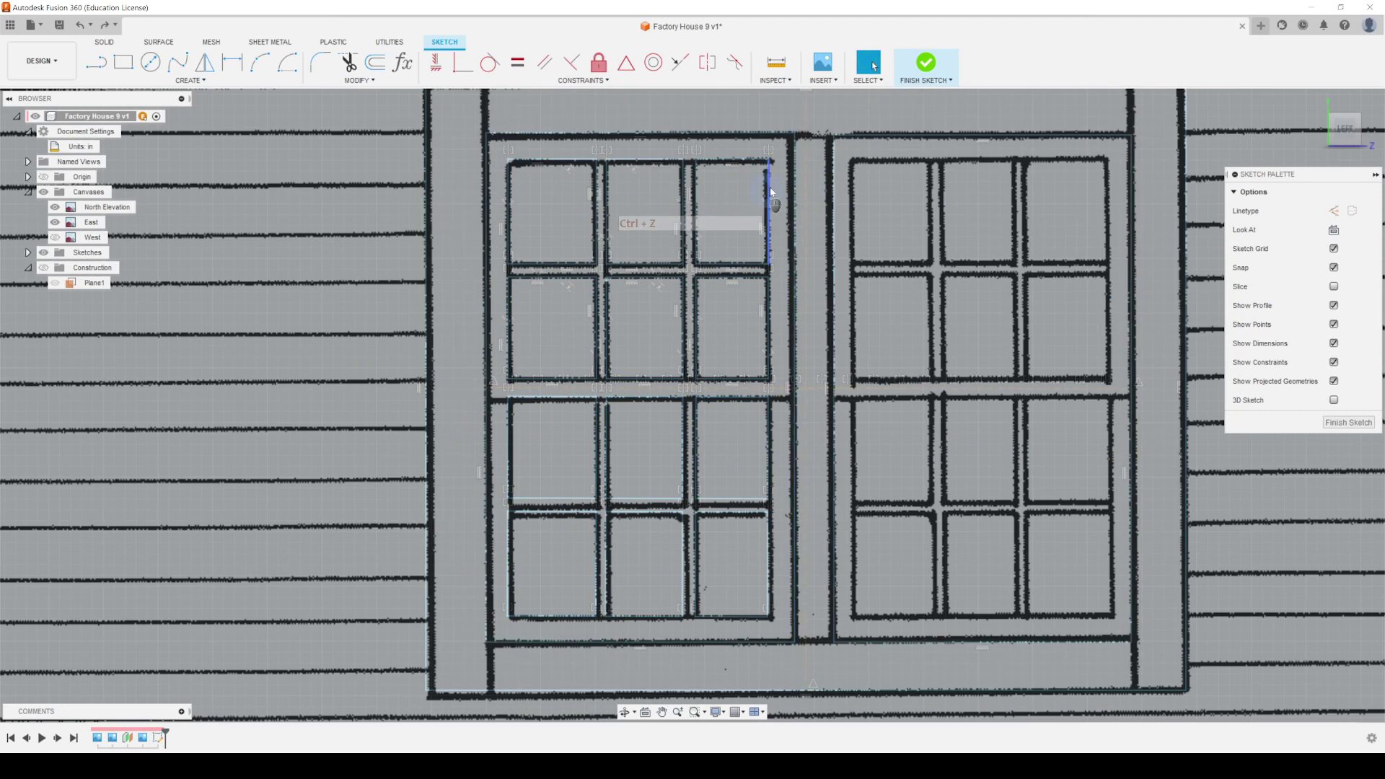
left_click_drag(728, 149, 742, 146)
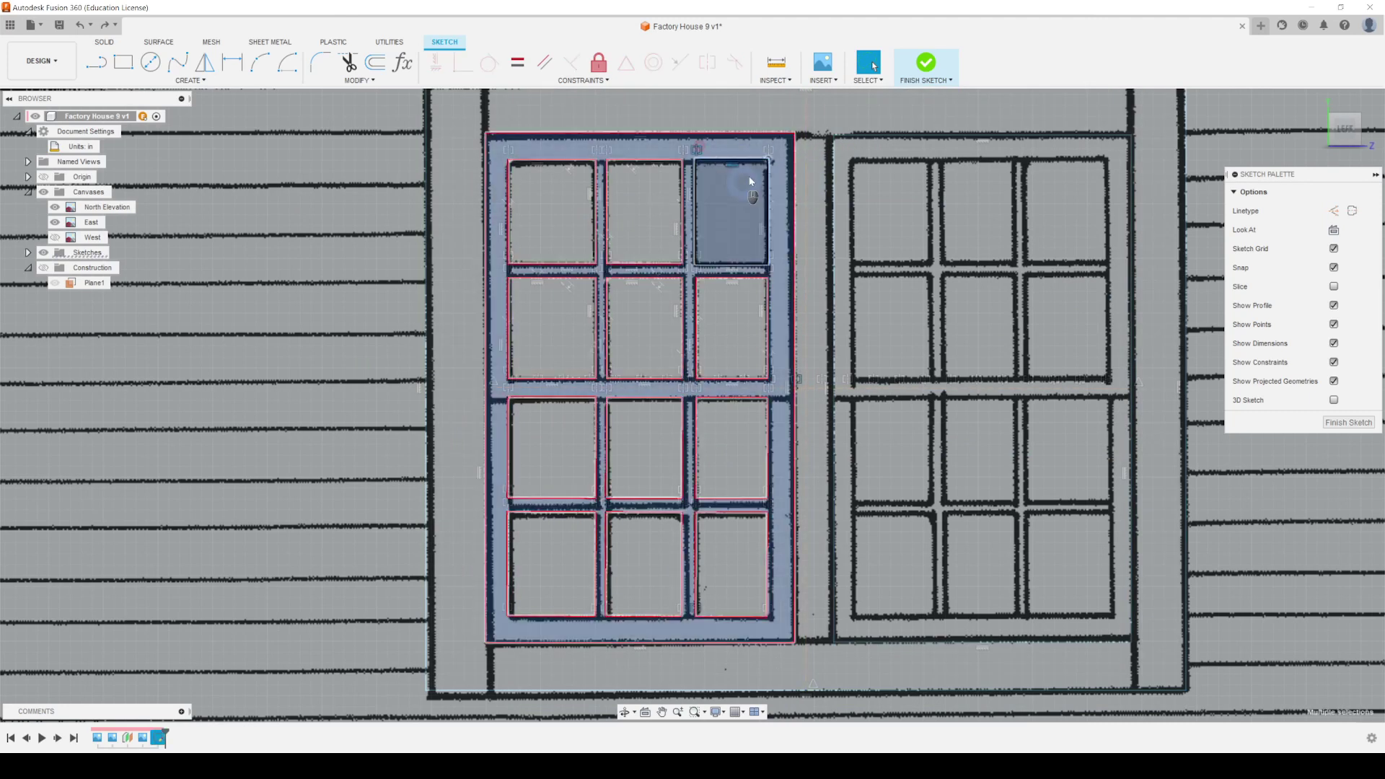
mouse_move(785, 206)
left_mouse_down()
mouse_move(629, 144)
mouse_move(501, 176)
mouse_move(515, 338)
mouse_move(489, 496)
mouse_move(531, 626)
mouse_move(668, 640)
mouse_move(780, 619)
mouse_move(781, 173)
left_mouse_up()
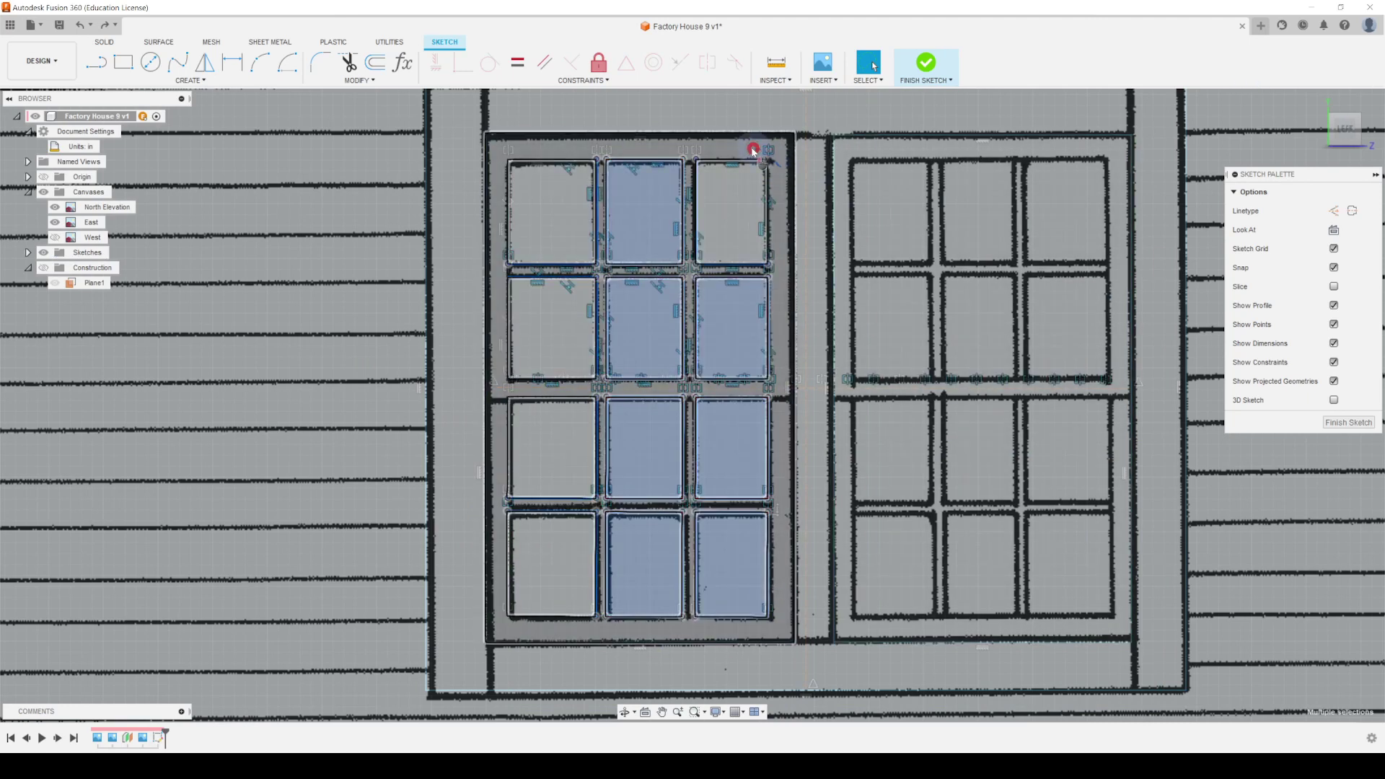
left_click_drag(753, 150, 689, 152)
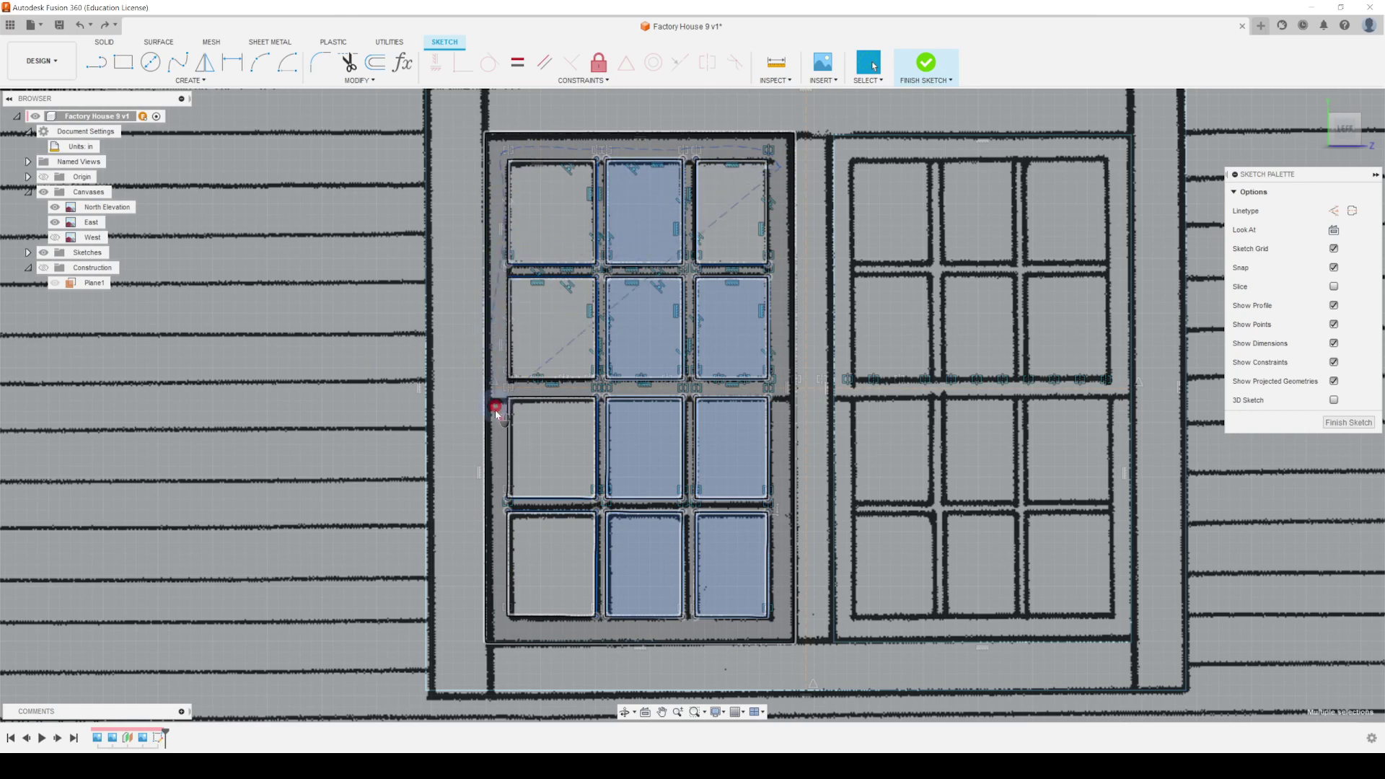
left_click_drag(500, 520, 502, 587)
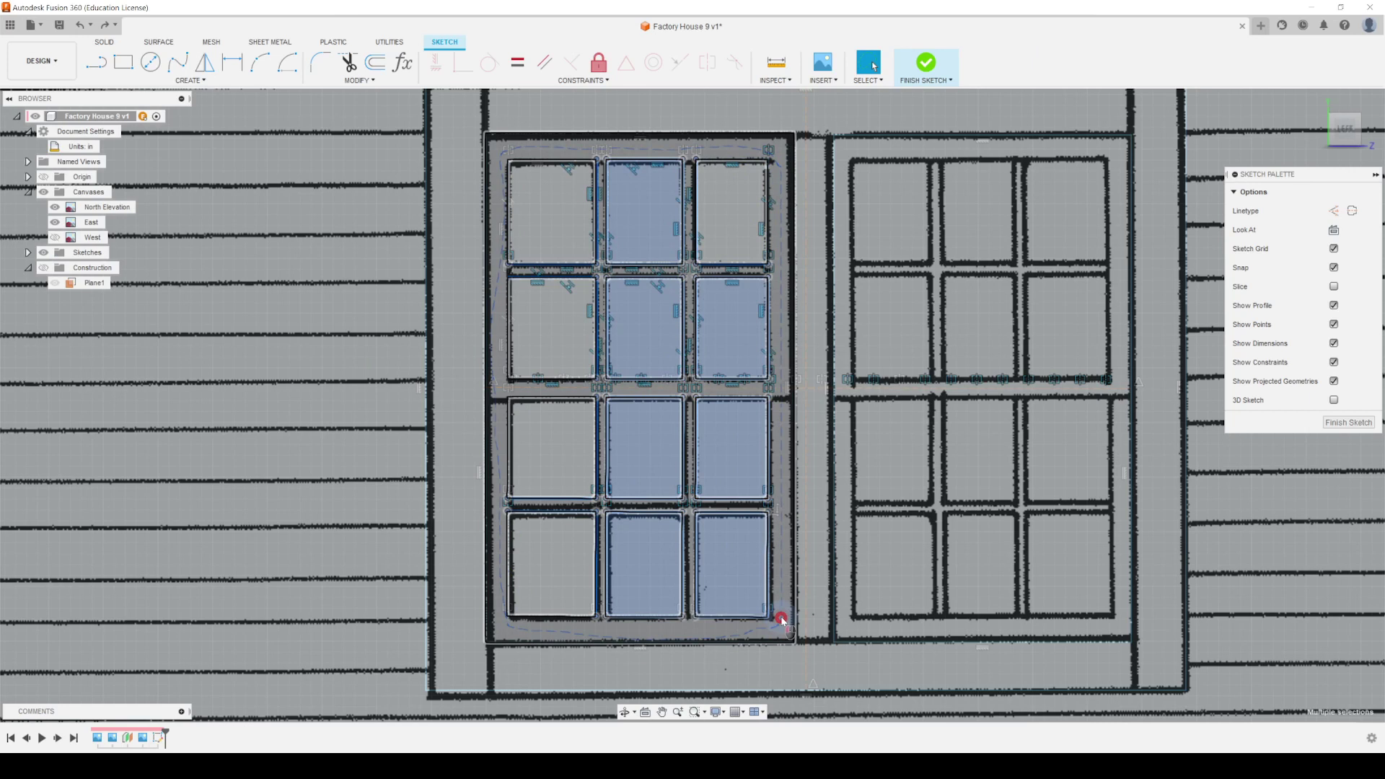
left_click_drag(782, 620, 786, 626)
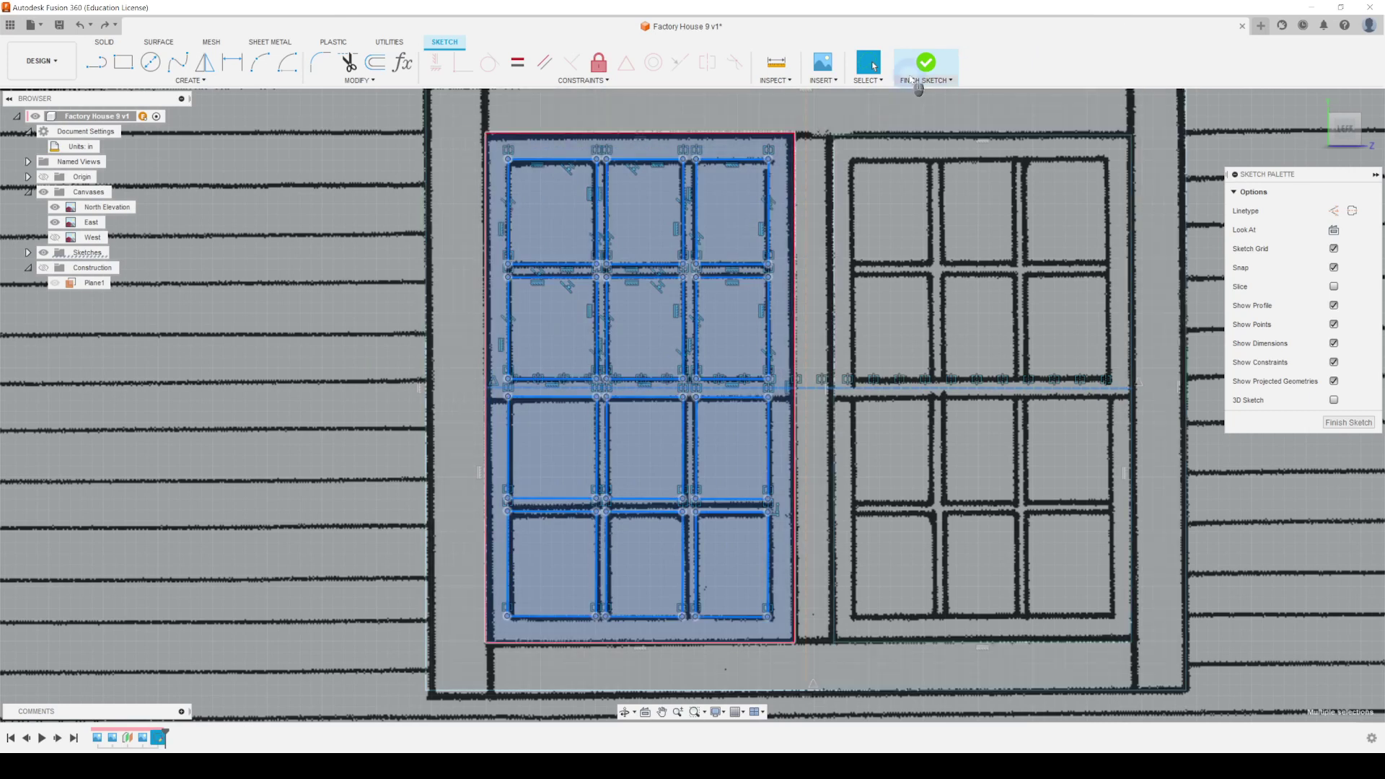
left_click(205, 62)
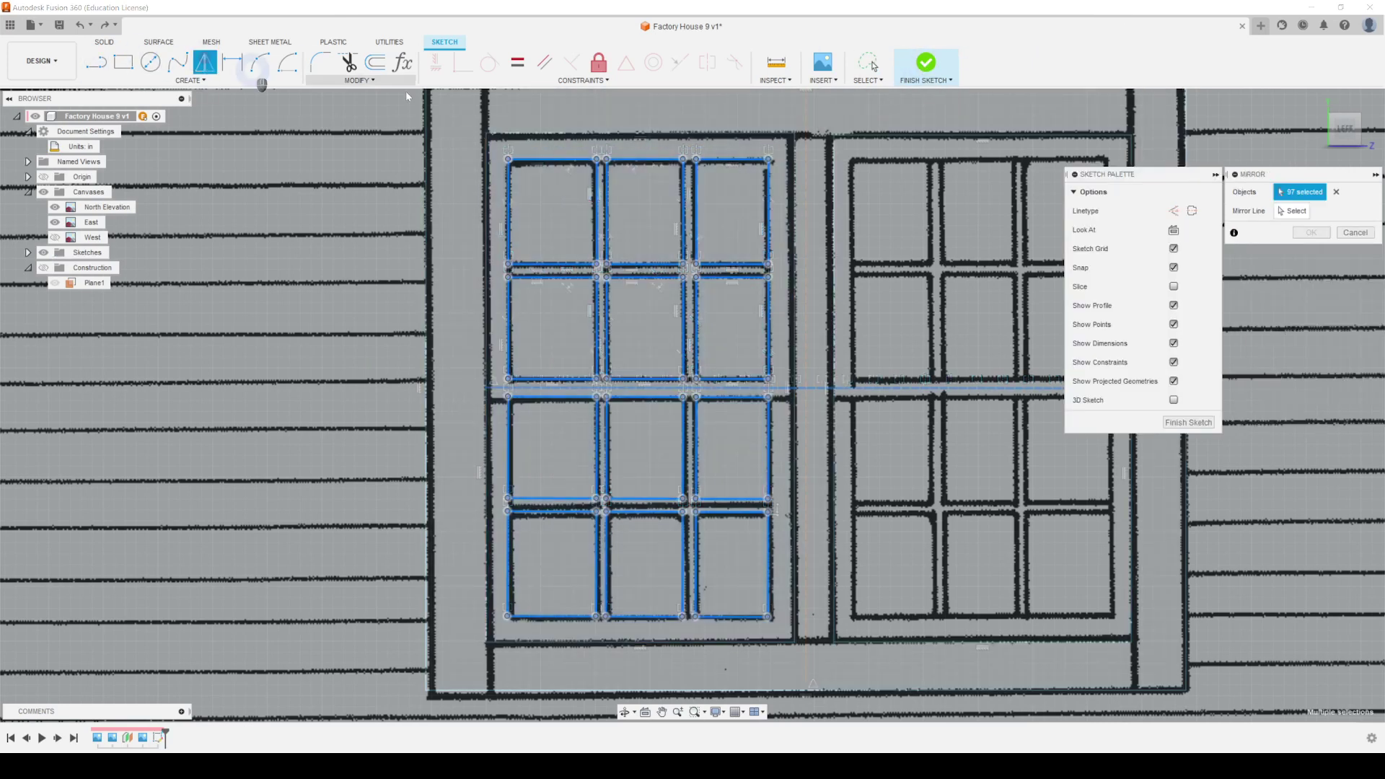
Step: Mirror the selected left-hand window panes about the vertical centreline of the double window
left_click(1291, 210)
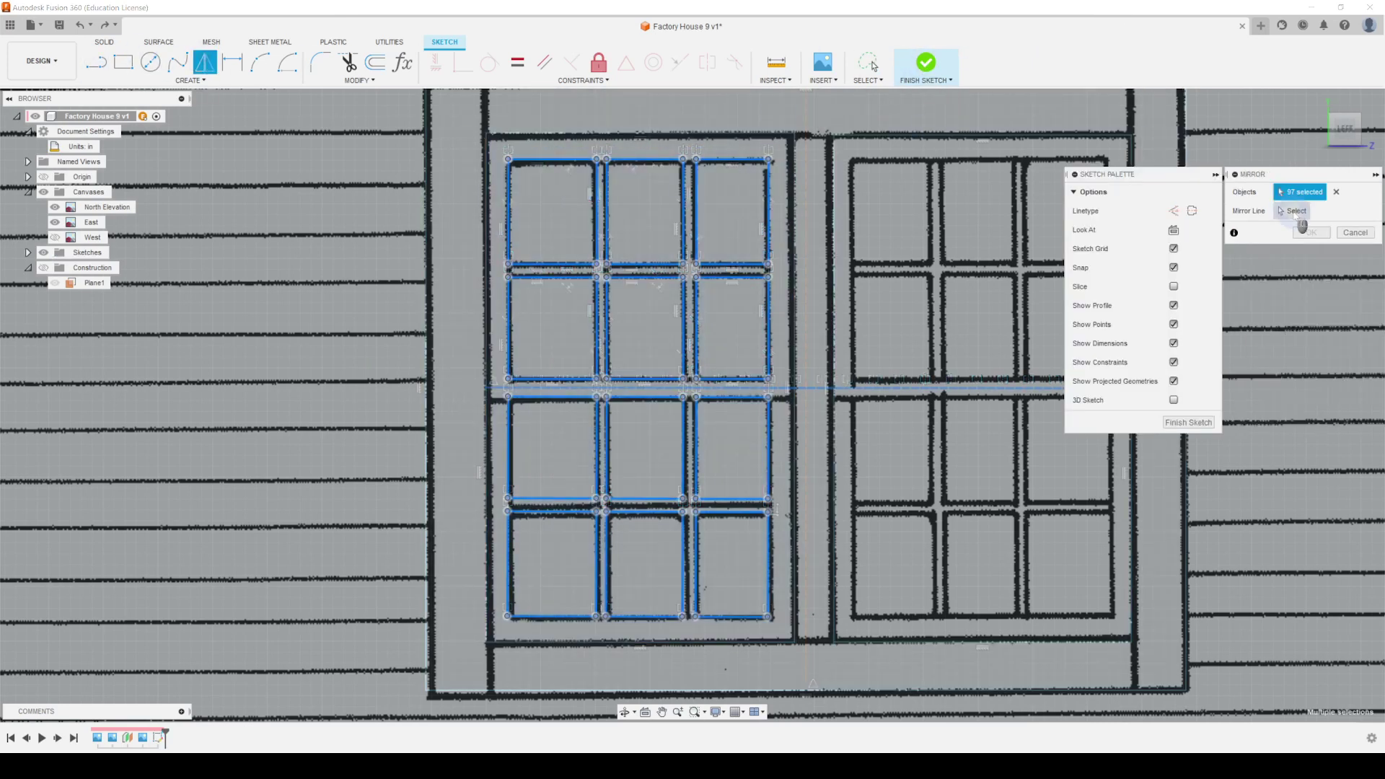
left_click(805, 206)
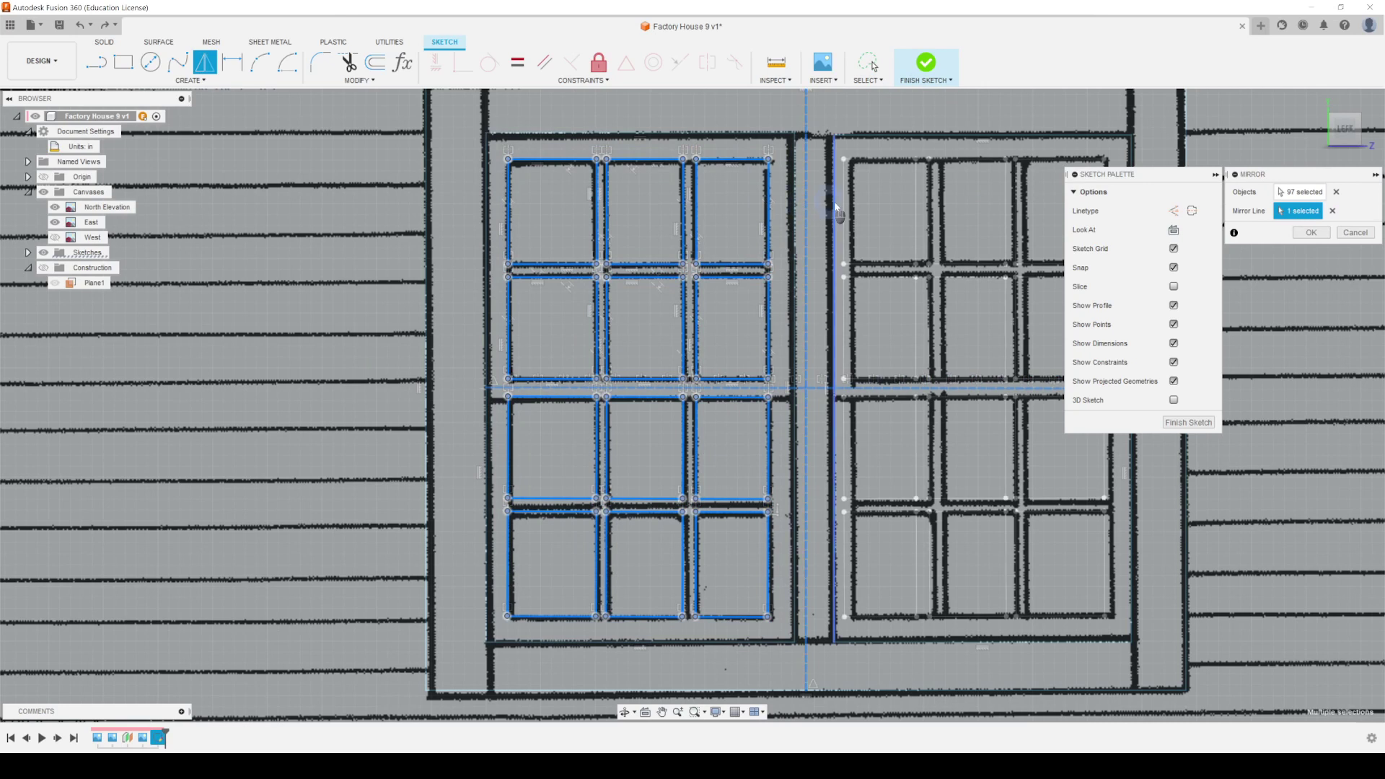
left_click(1312, 233)
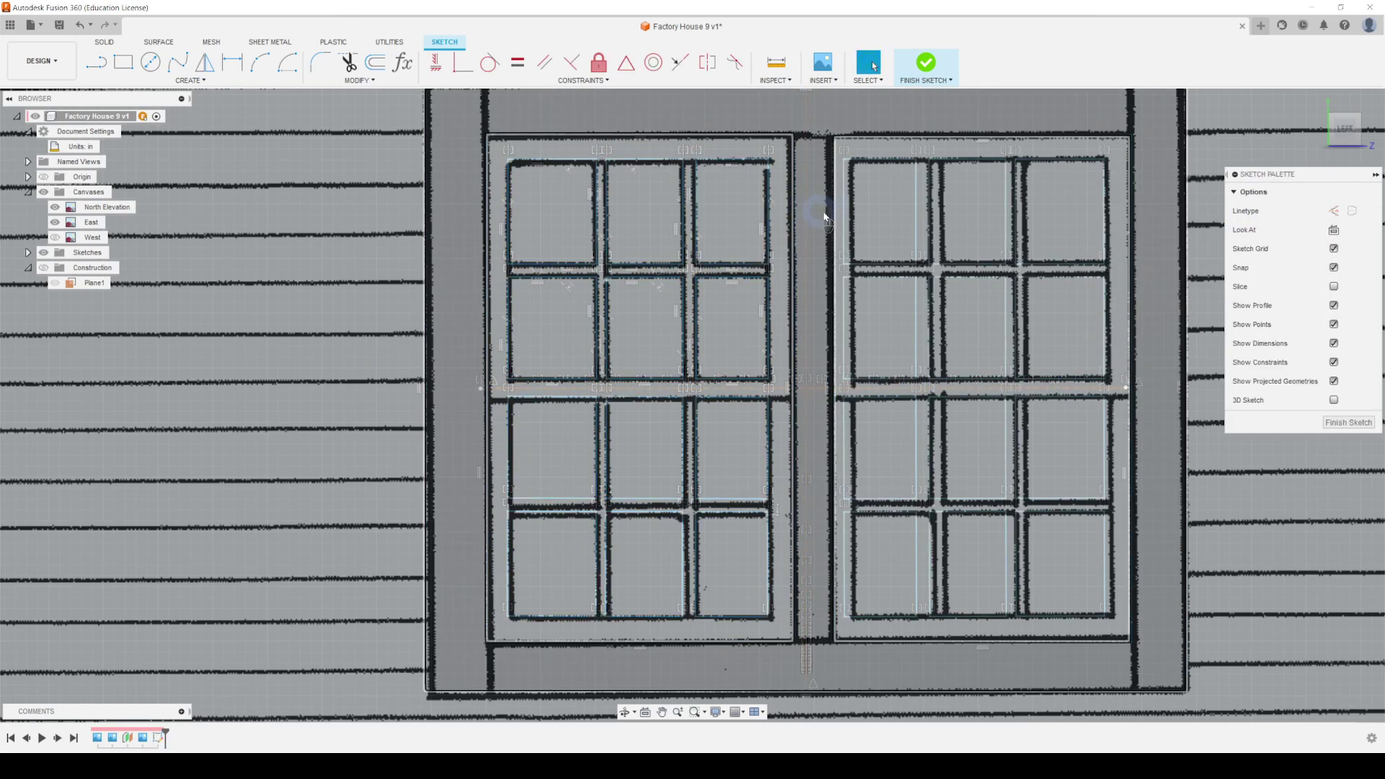
Step: Shift the window's vertical centreline slightly sideways so the mirrored right-hand panes line up with the canvas drawing
left_click(807, 213)
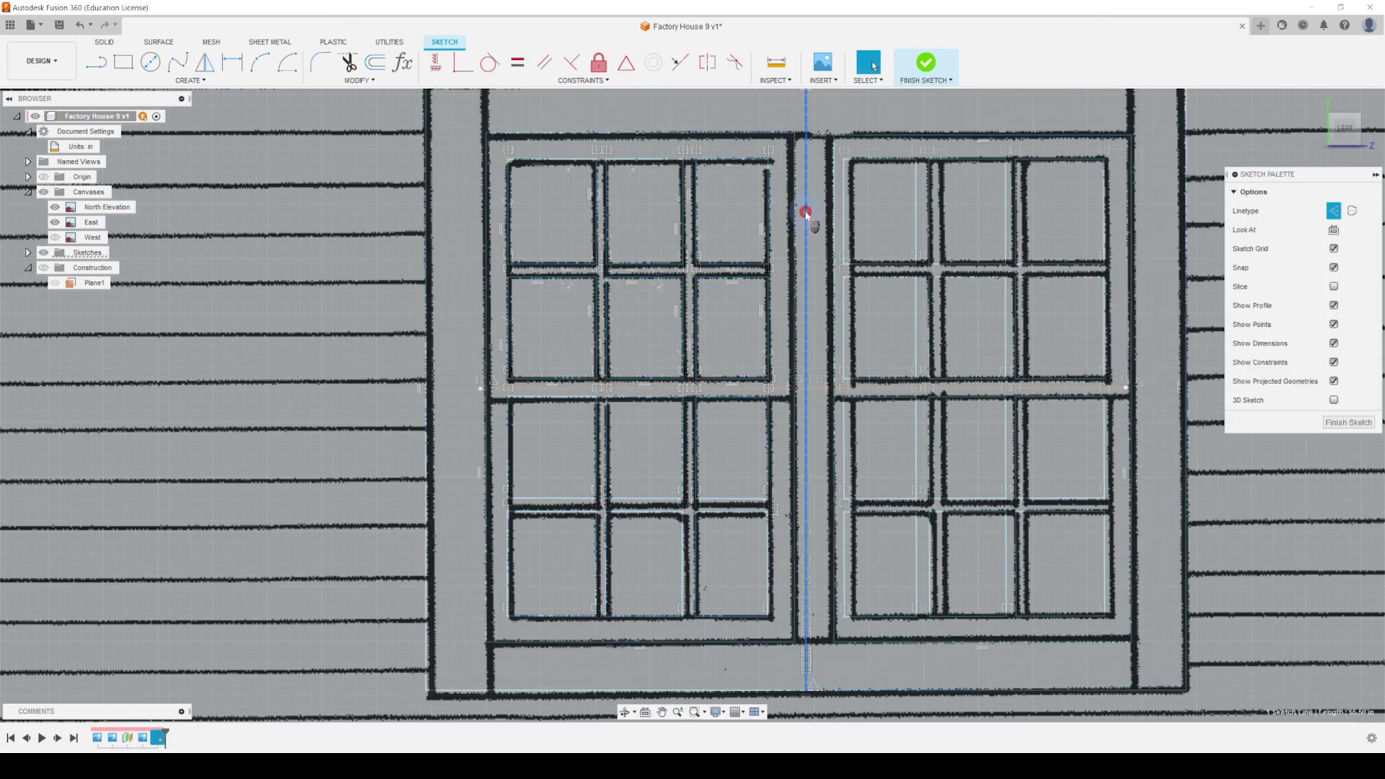
key("x")
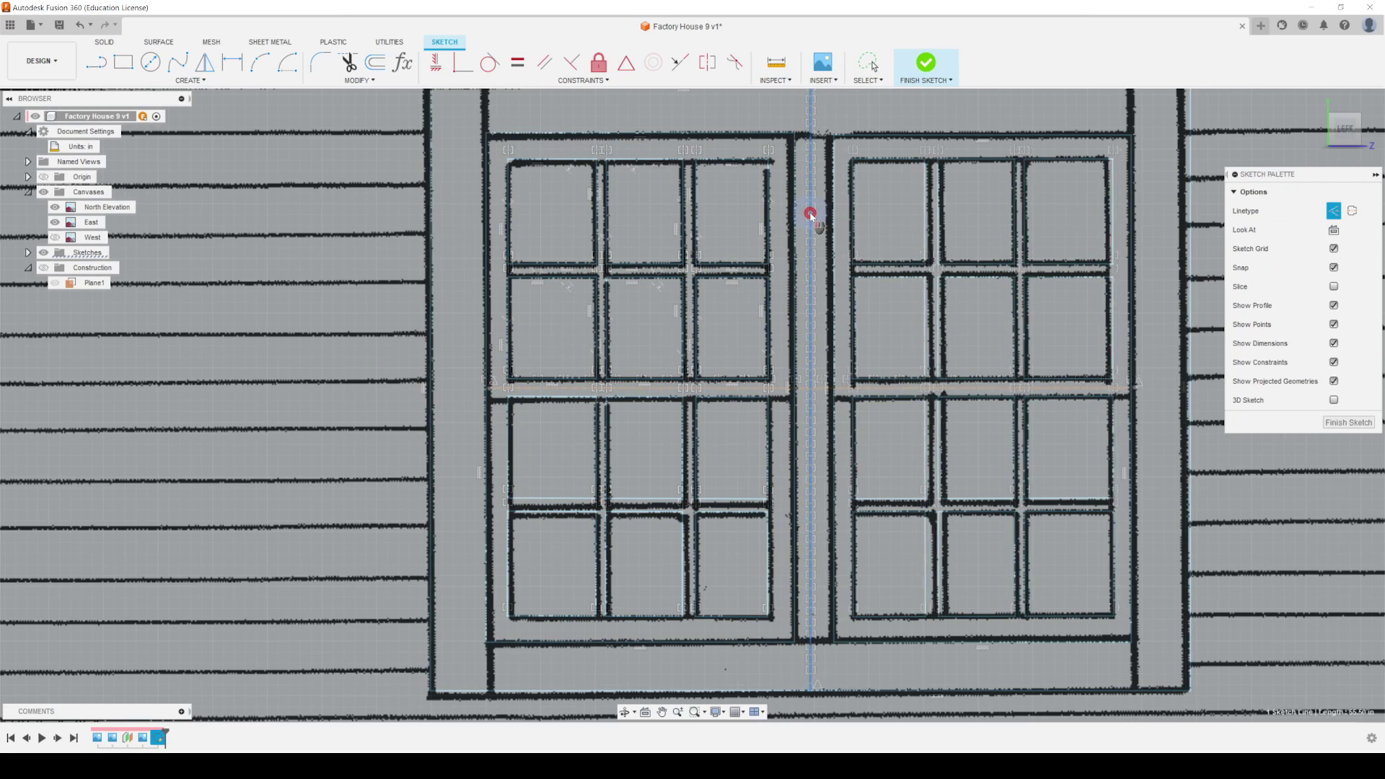
scroll(829, 423, "down", 4)
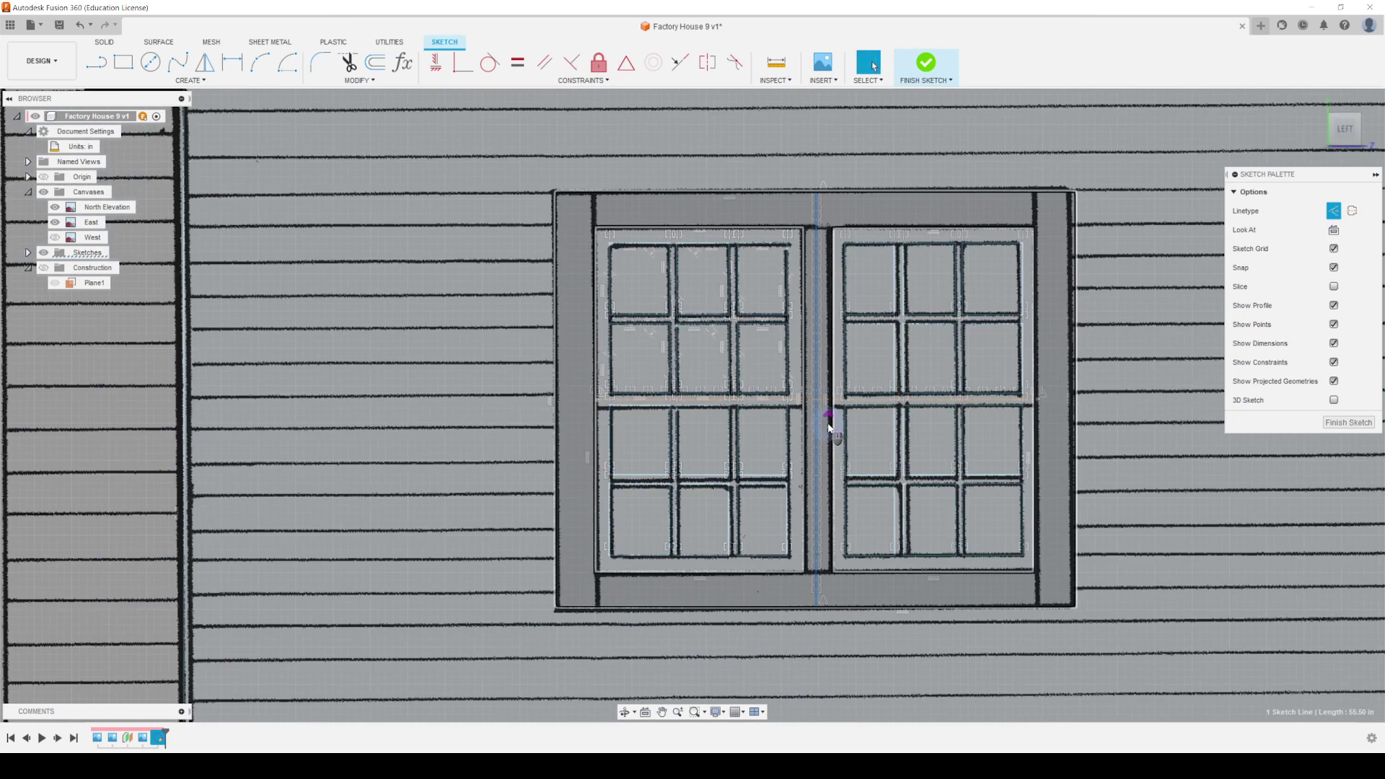
Step: Check the midpoint constraint between the centreline and the window frame's upper edge, and finish the sketch
scroll(841, 431, "up", 3)
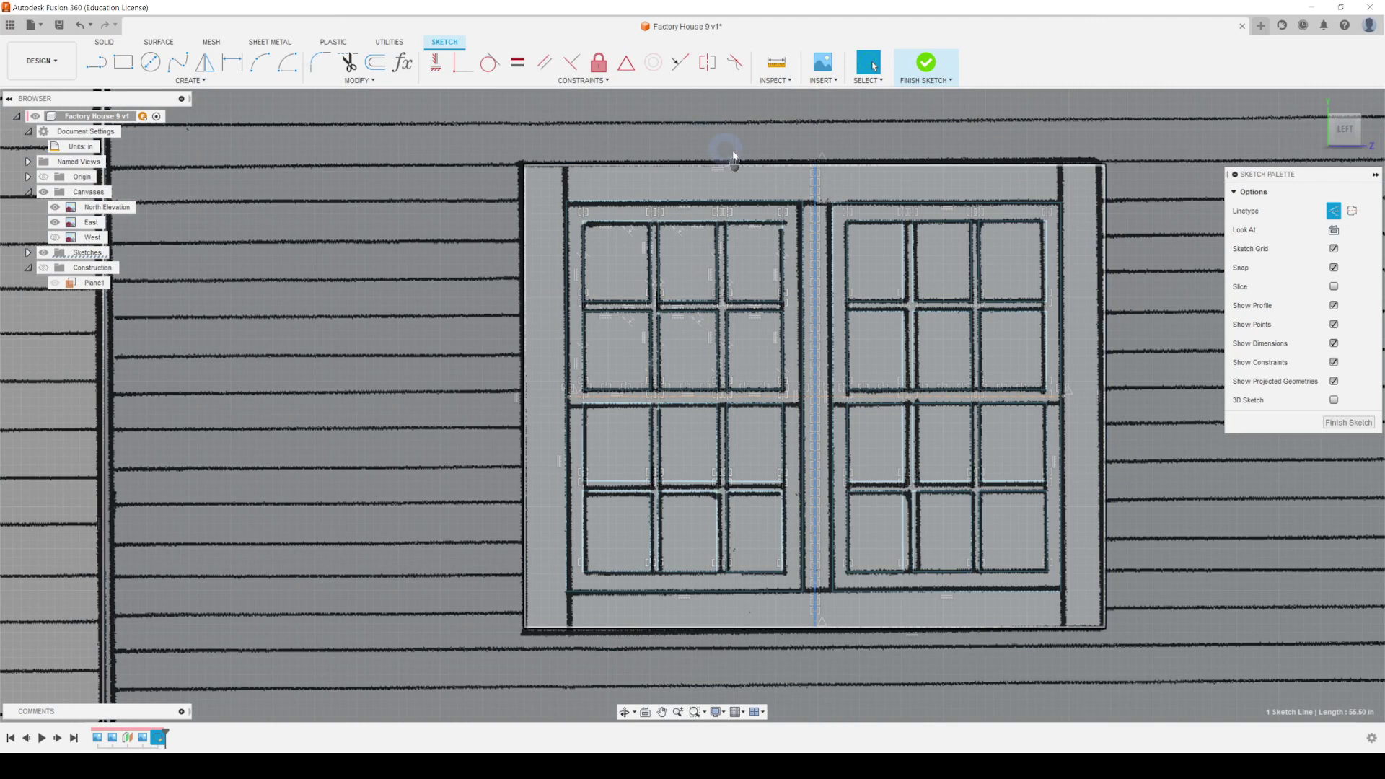
scroll(816, 163, "up", 5)
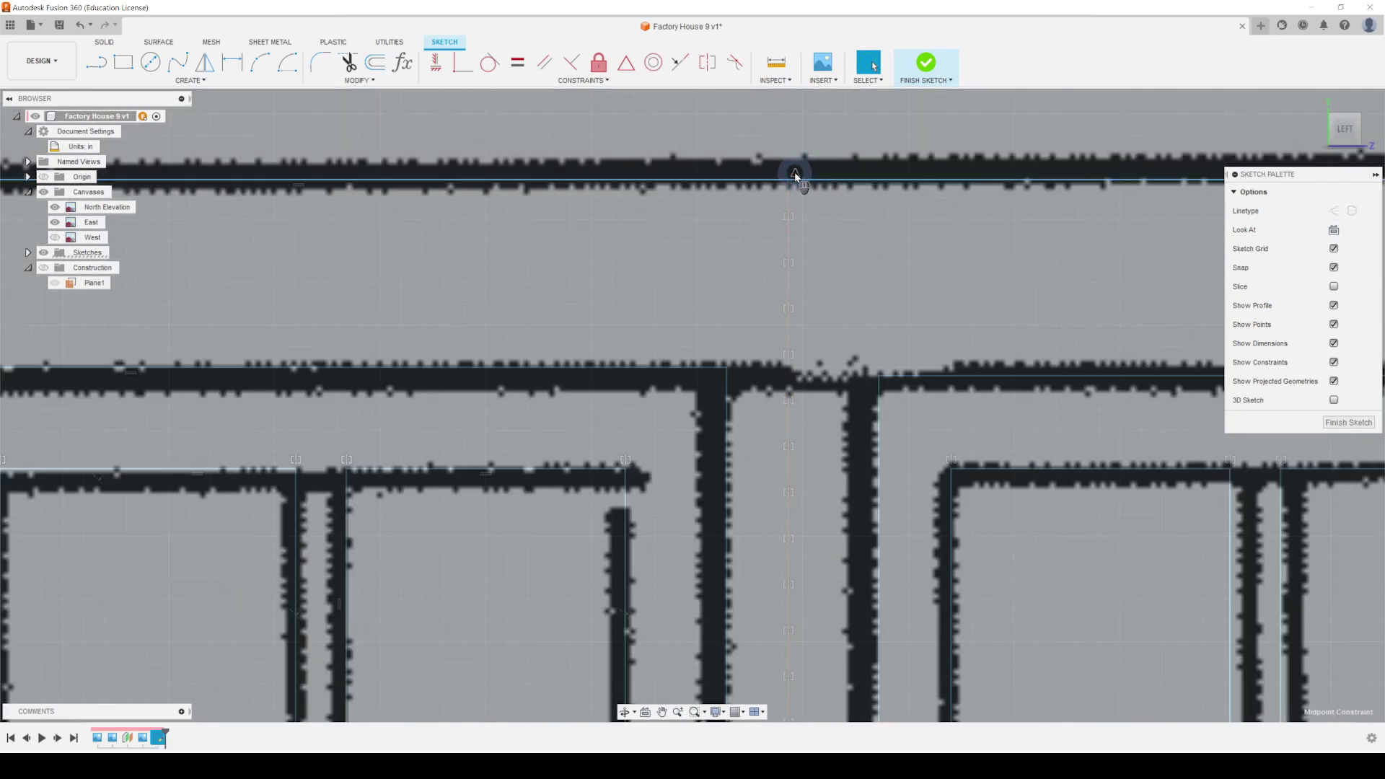
left_click(795, 175)
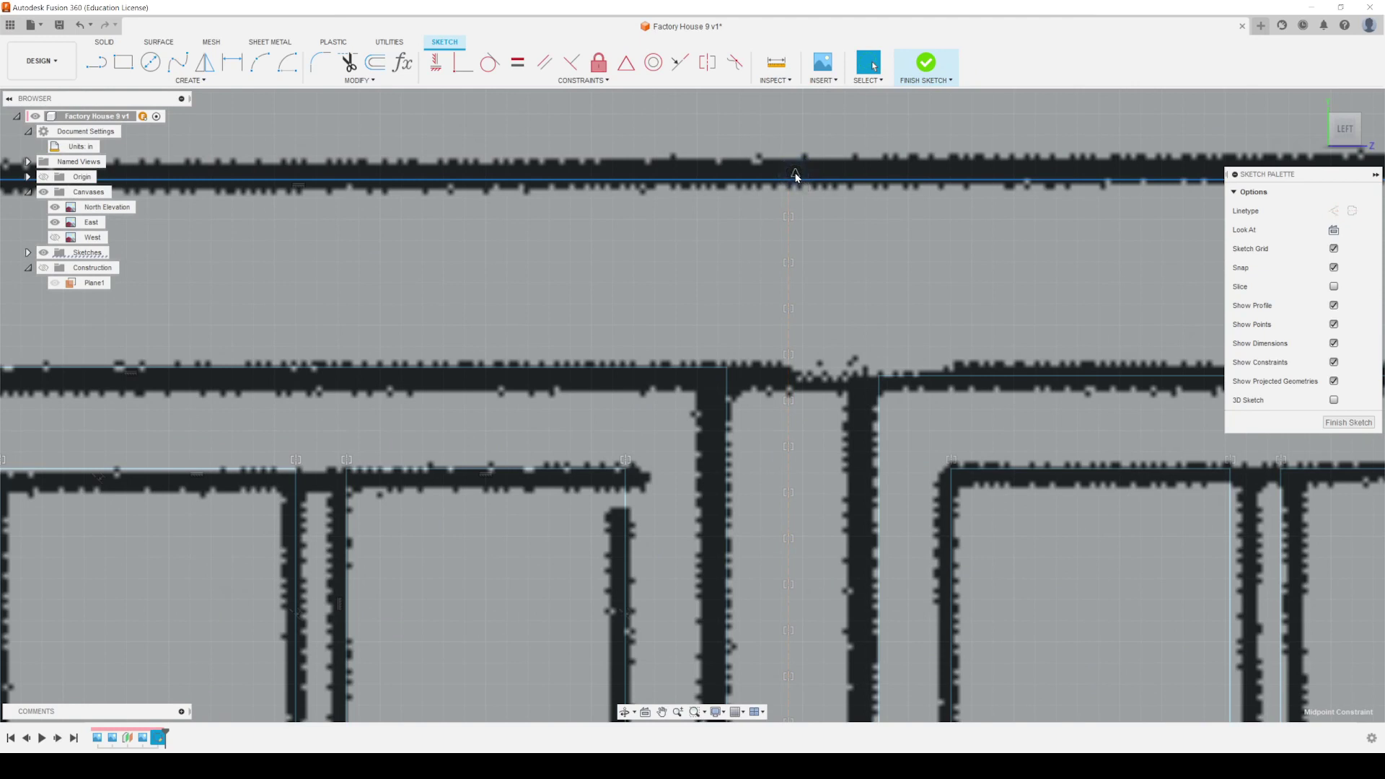
scroll(795, 176, "down", 8)
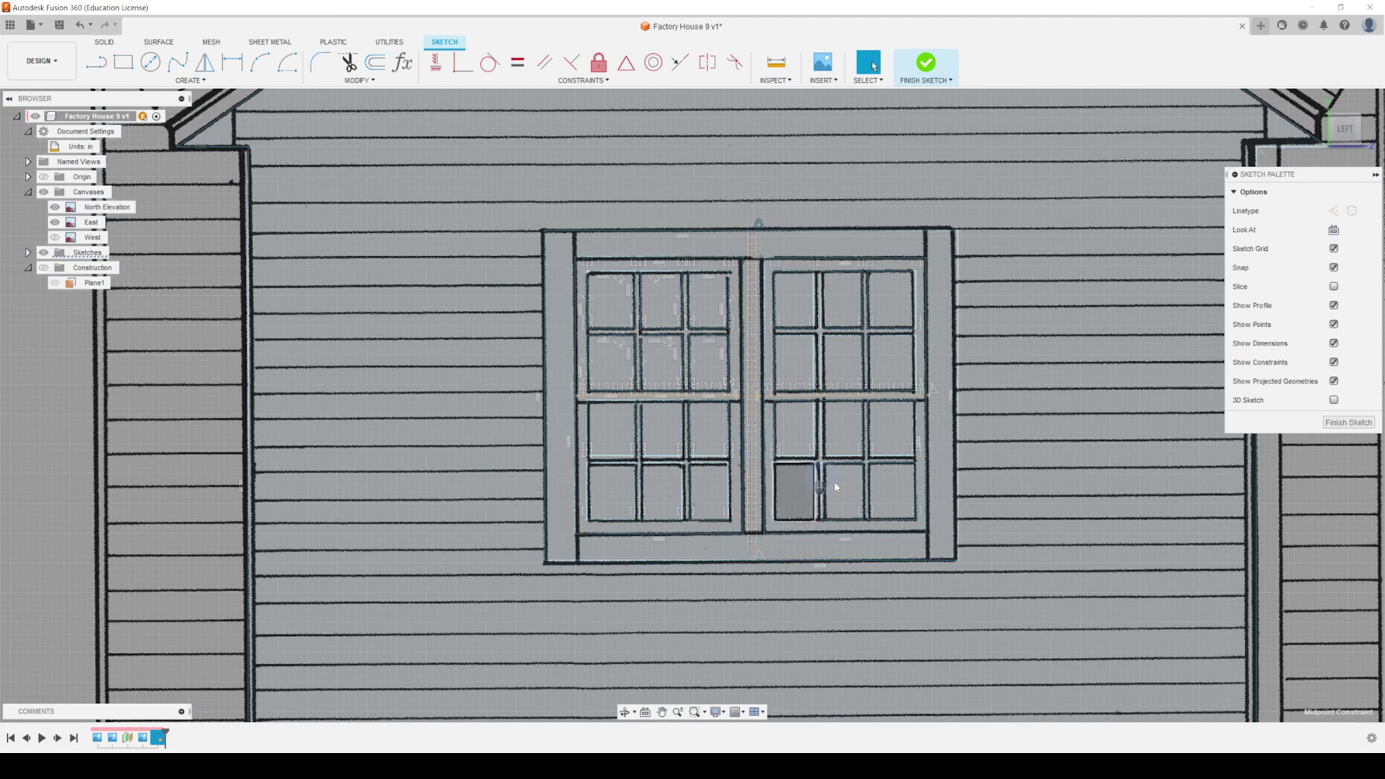
scroll(928, 492, "down", 1)
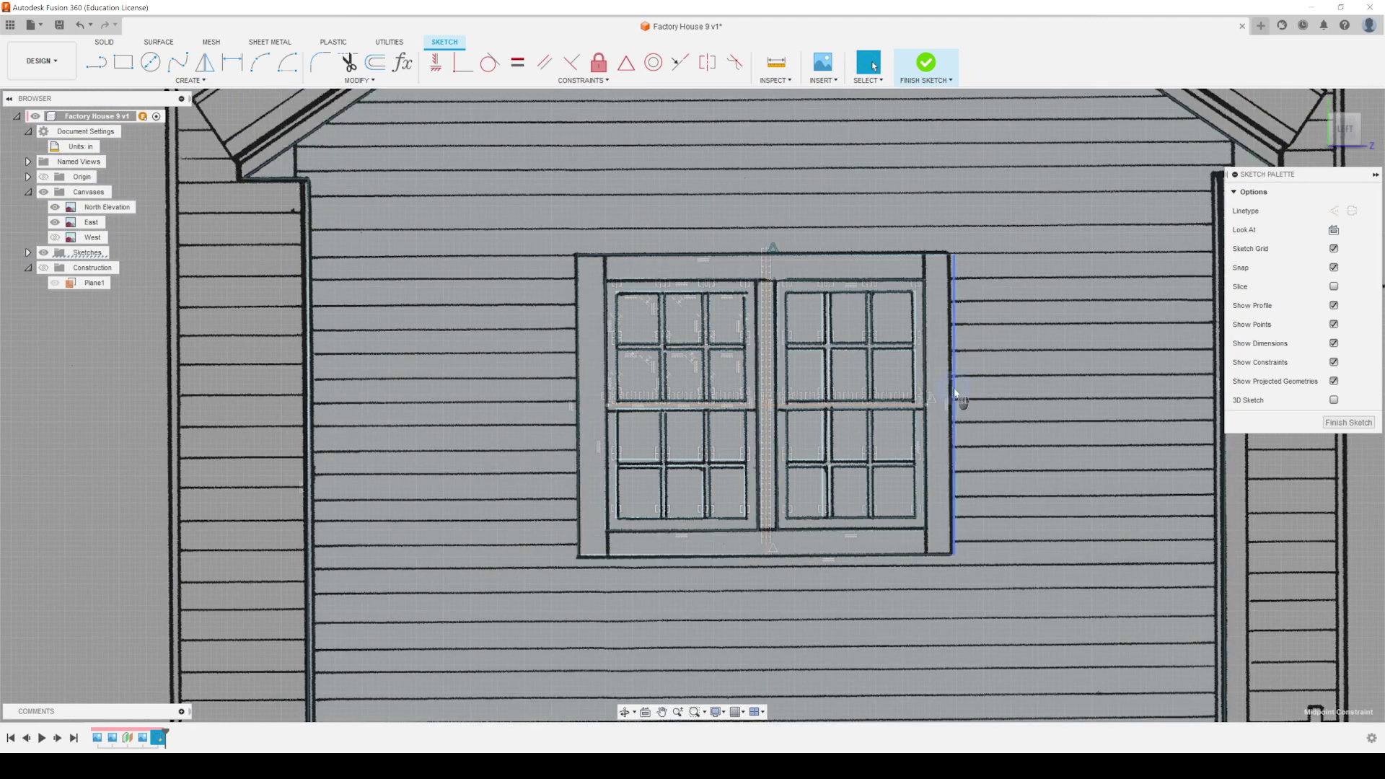
left_click(1350, 423)
Step: Hide the East canvas so only the North Elevation canvas stays displayed with the wall sketch
scroll(896, 390, "down", 5)
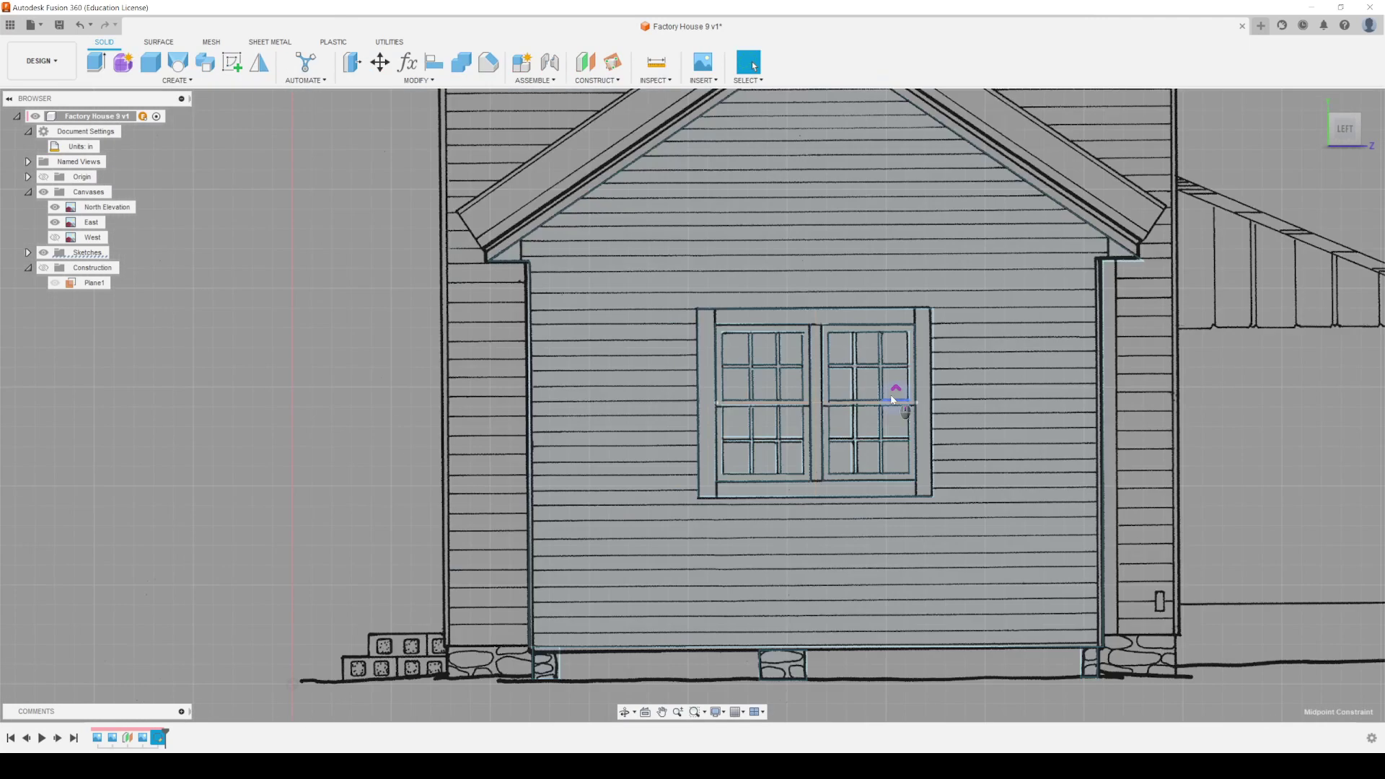
middle_click_drag(791, 358, 301, 334, "shift")
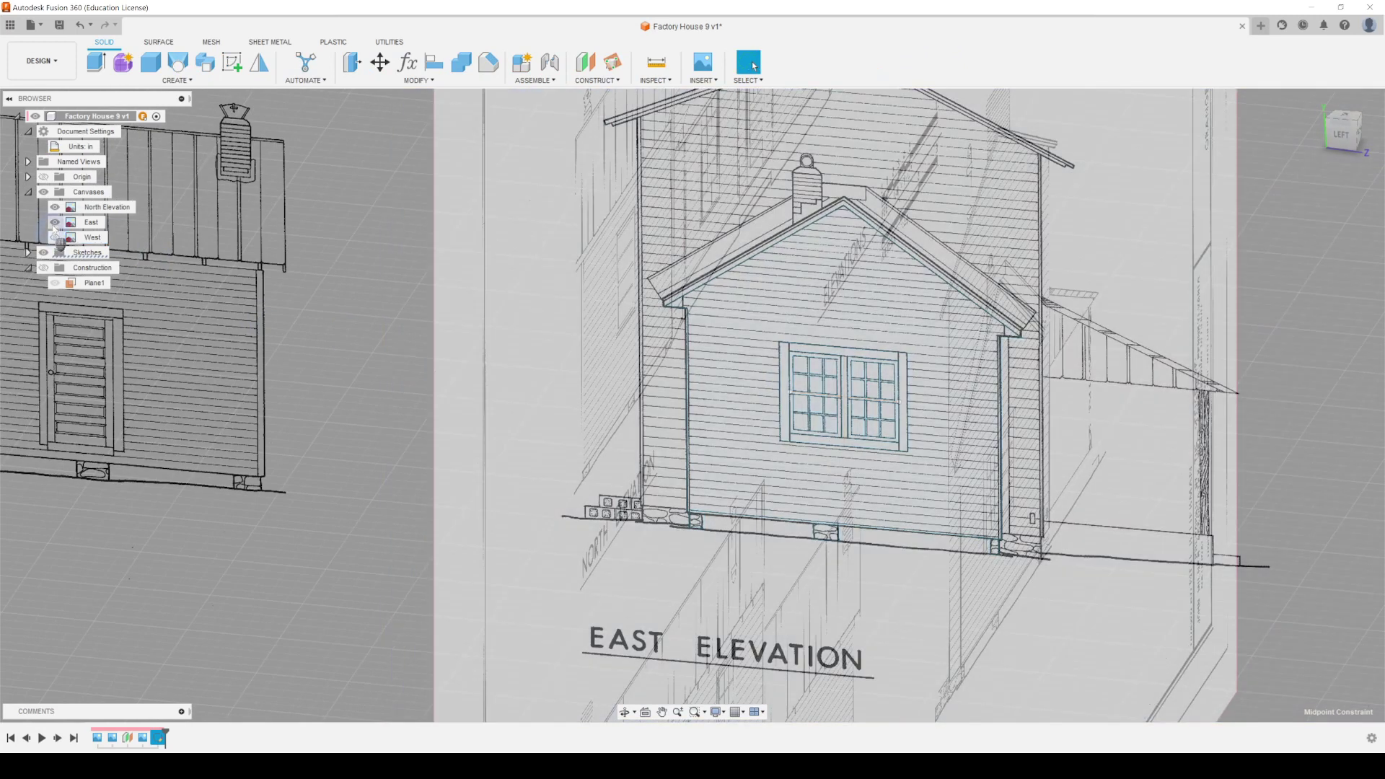
left_click(55, 238)
left_click(55, 223)
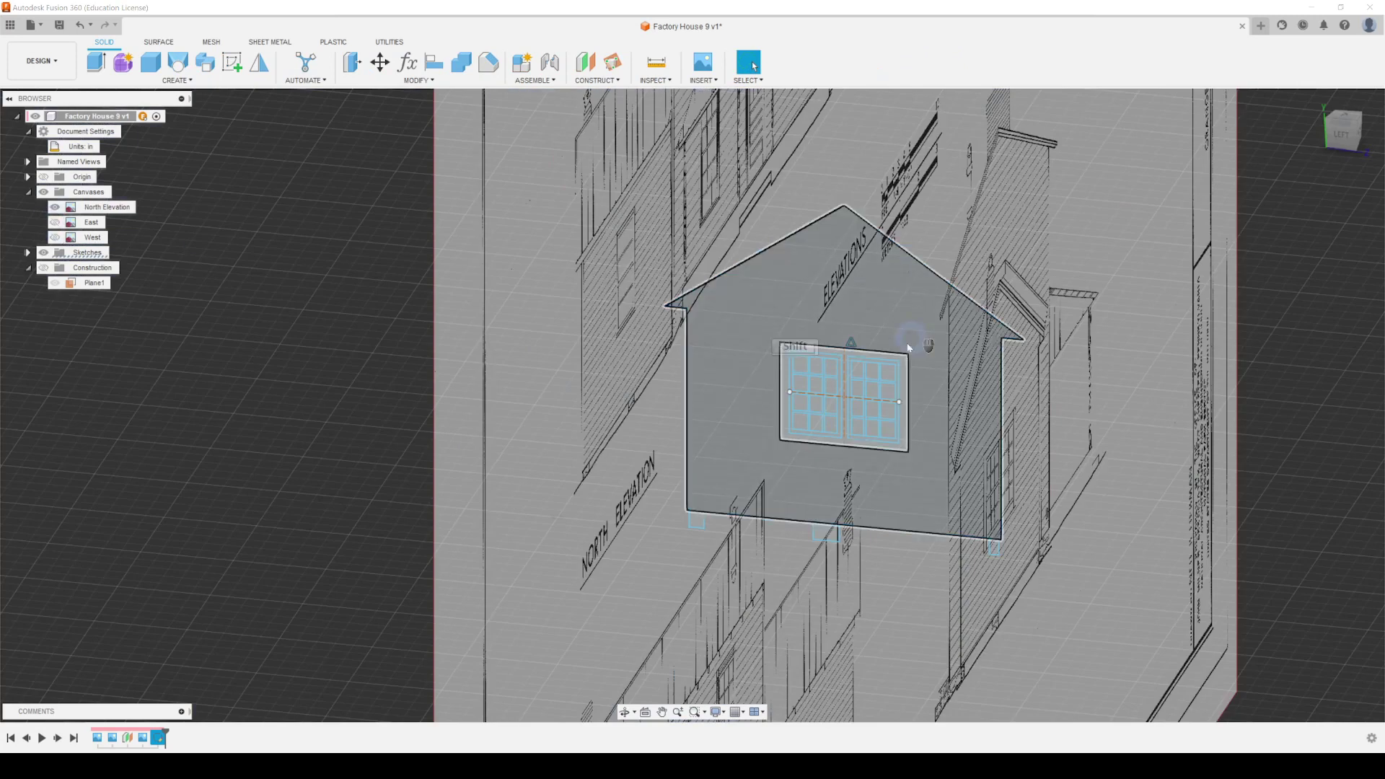
Step: Inspect the gap between the middle foundation pier and the wall, and reopen Sketch1 for editing
middle_click_drag(736, 361, 940, 356, "shift")
scroll(829, 582, "up", 10)
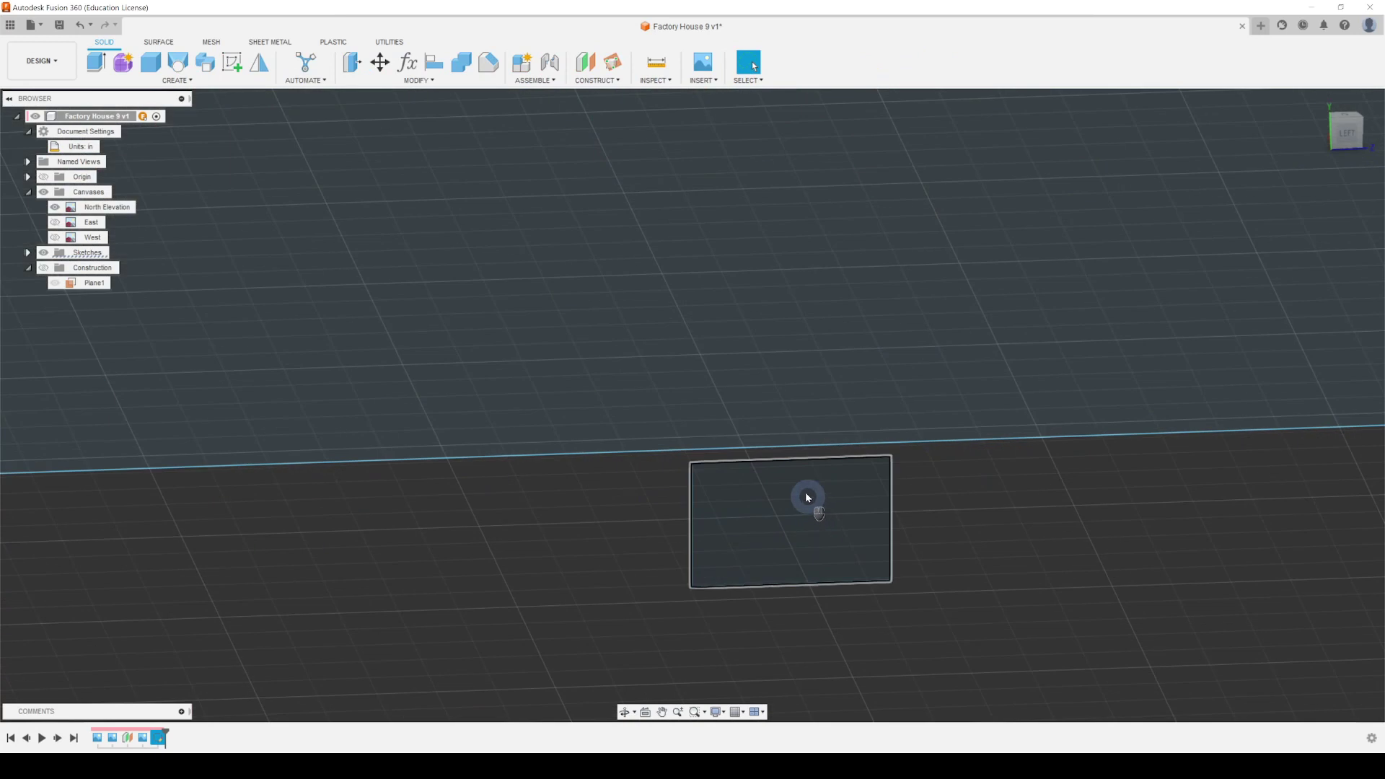
left_click(798, 458)
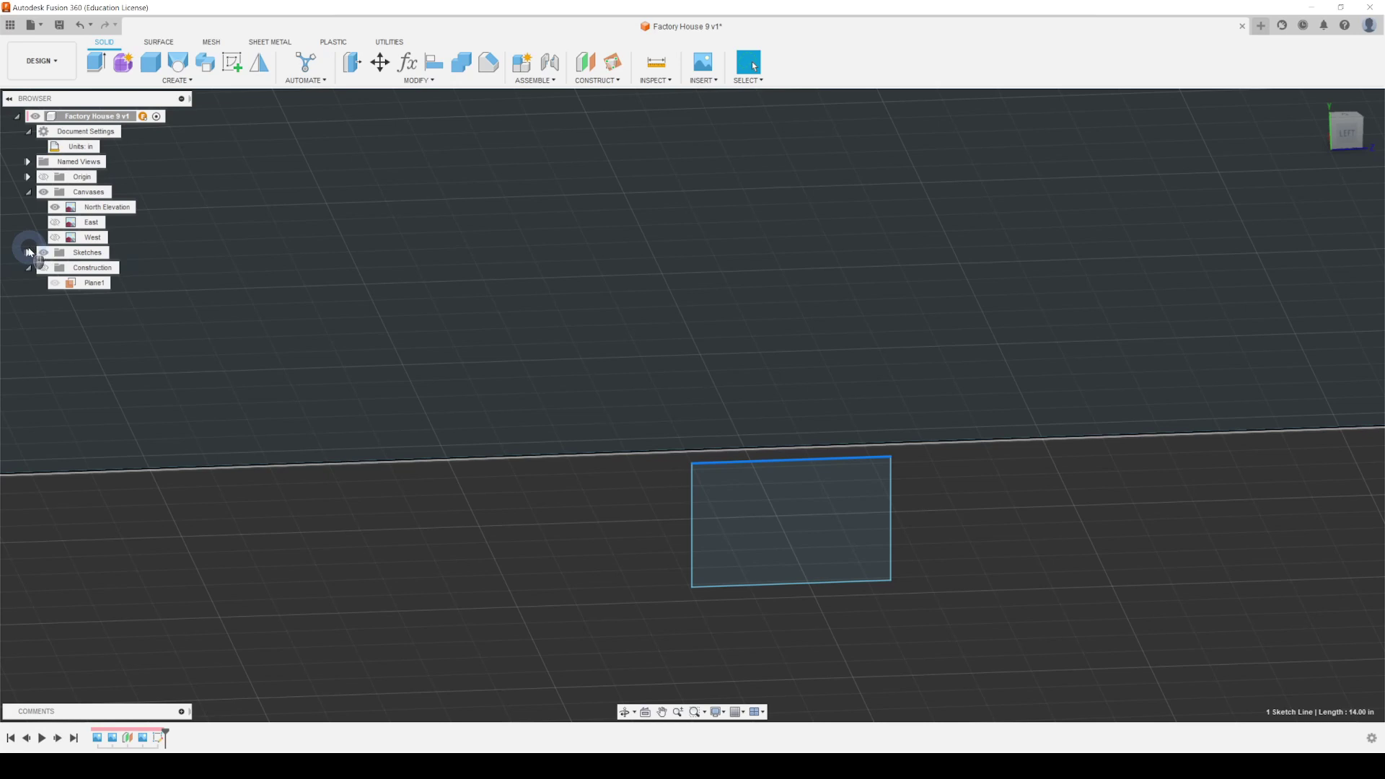
left_click(29, 251)
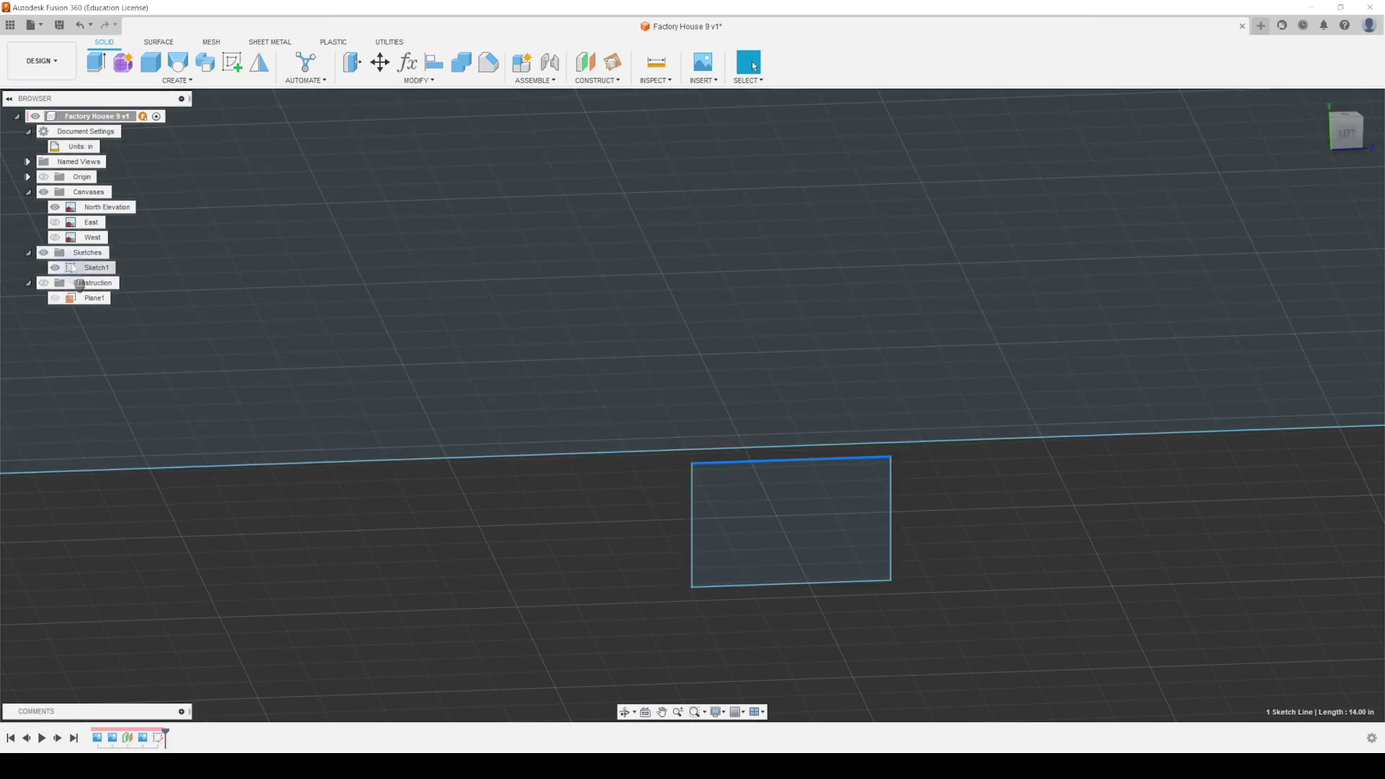
right_click(102, 268)
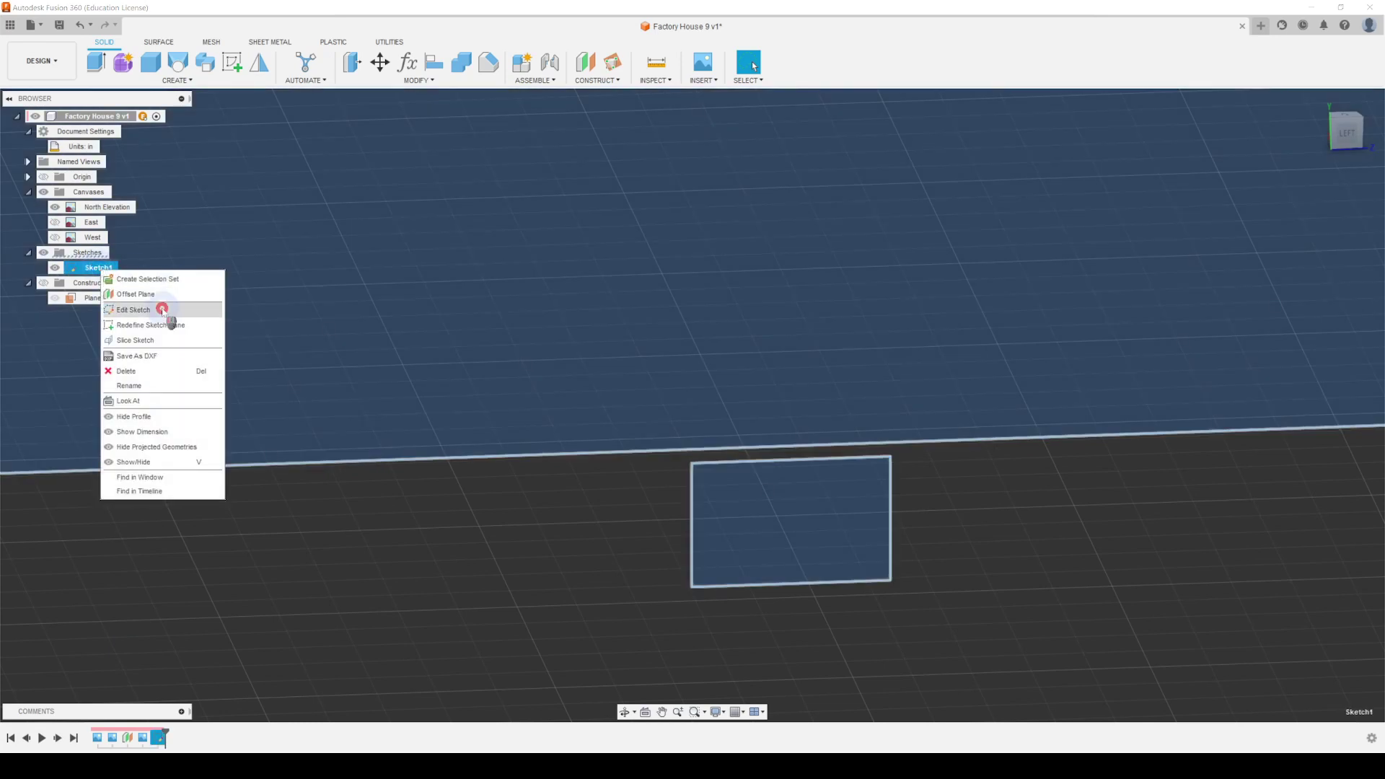
left_click(161, 309)
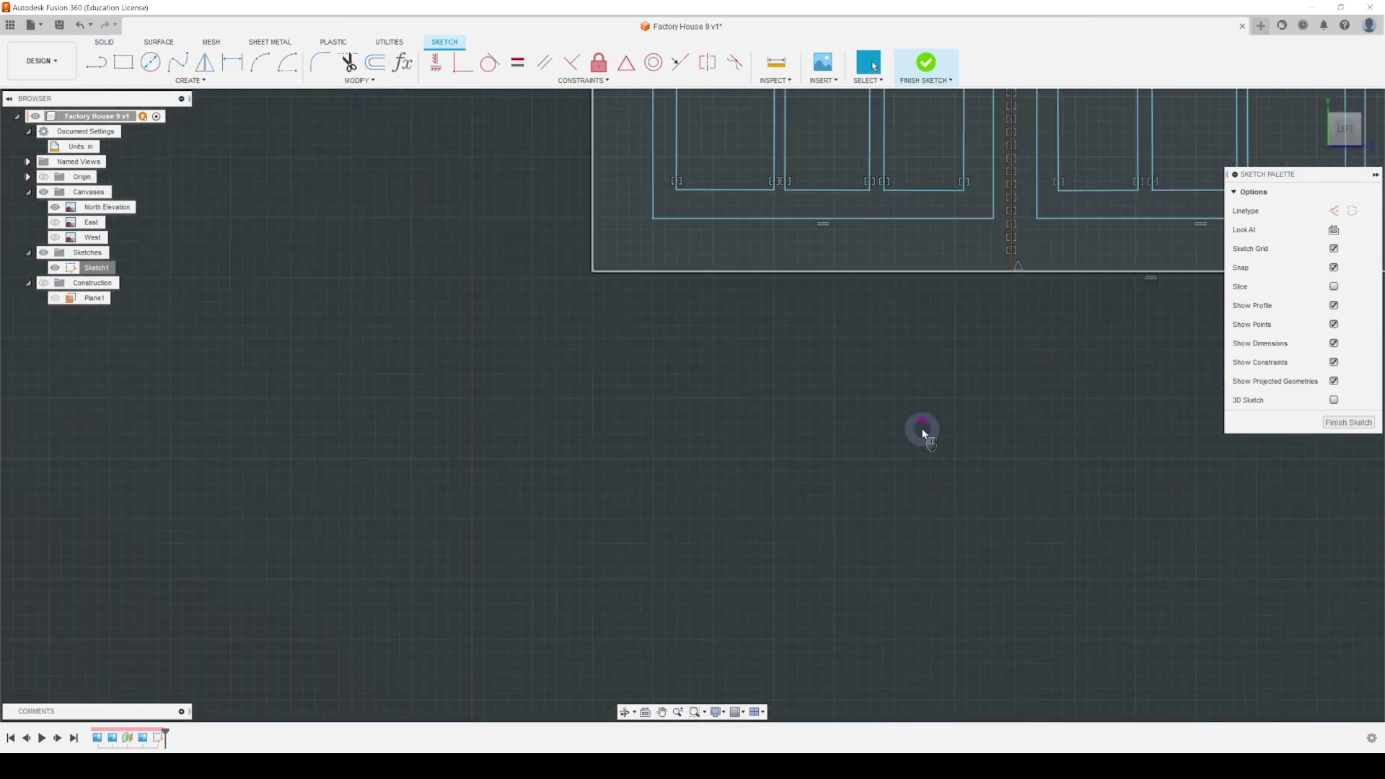
Step: Apply a coincident constraint between the middle pier's upper edge and the wall's lower edge, and finish the sketch
scroll(926, 430, "down", 5)
scroll(938, 620, "up", 6)
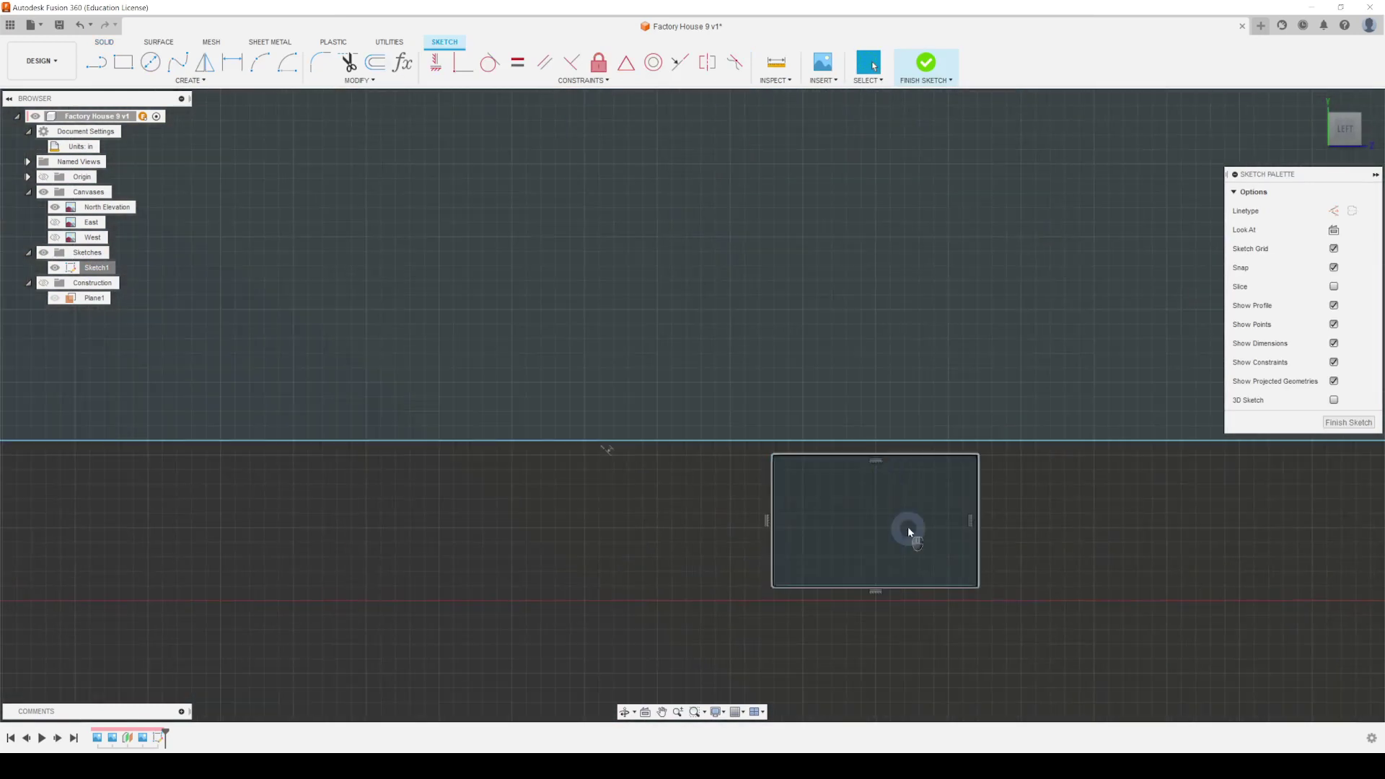
left_click(889, 456)
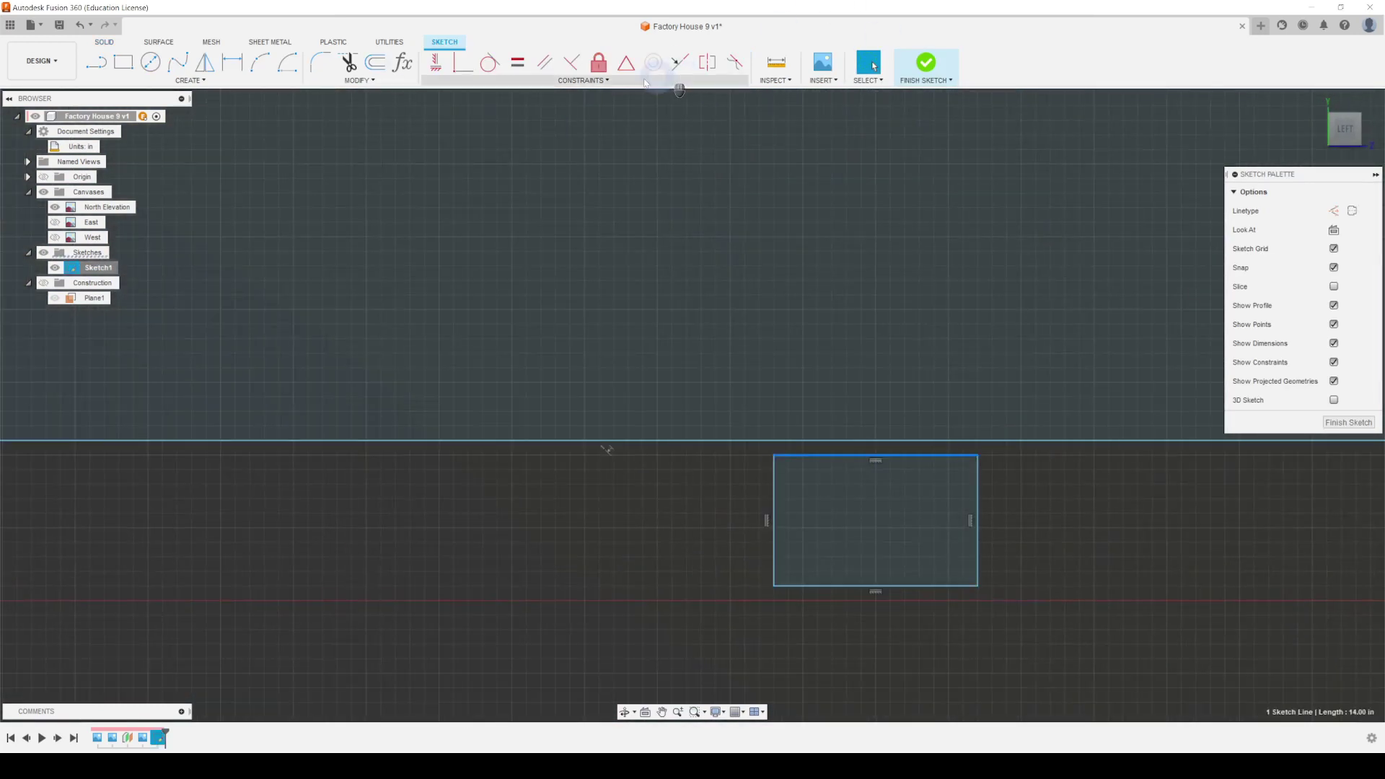
left_click(680, 62)
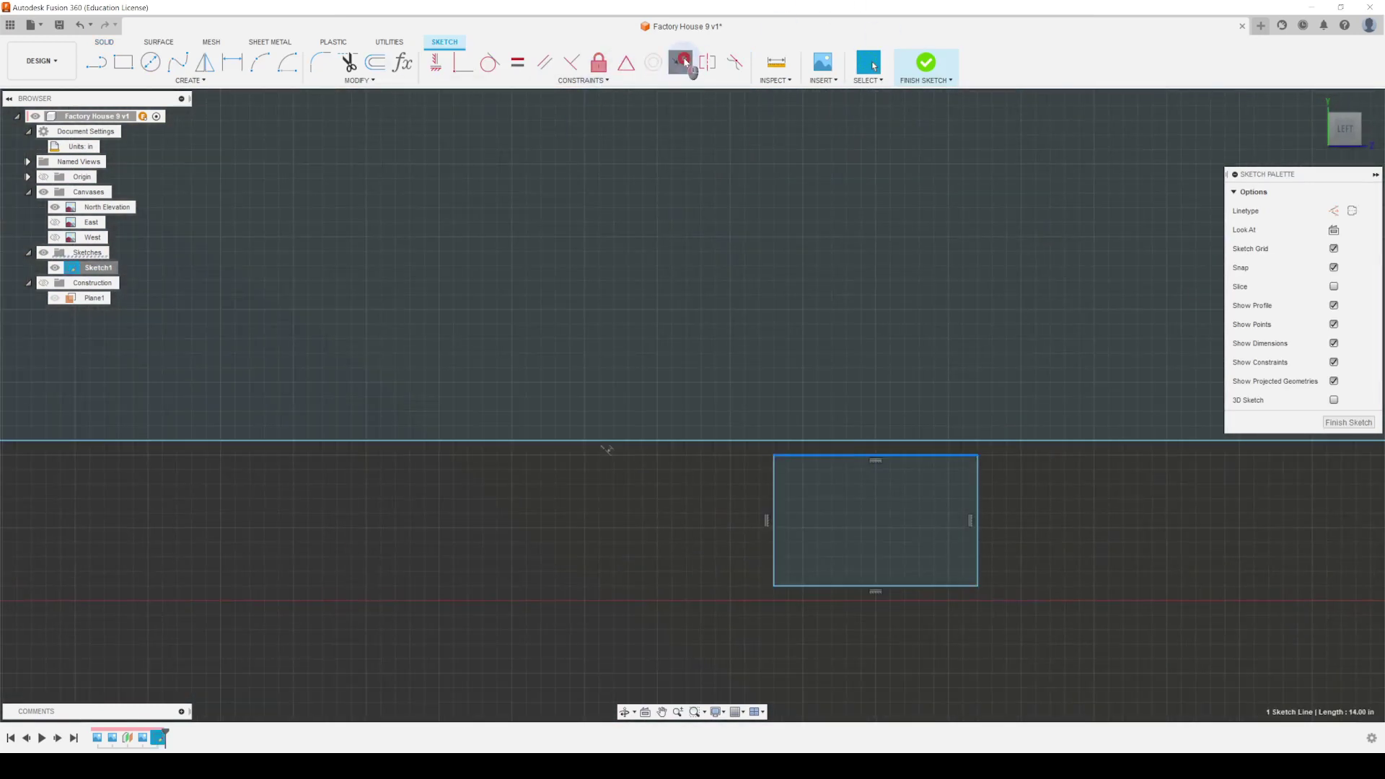
left_click(898, 447)
scroll(869, 609, "down", 3)
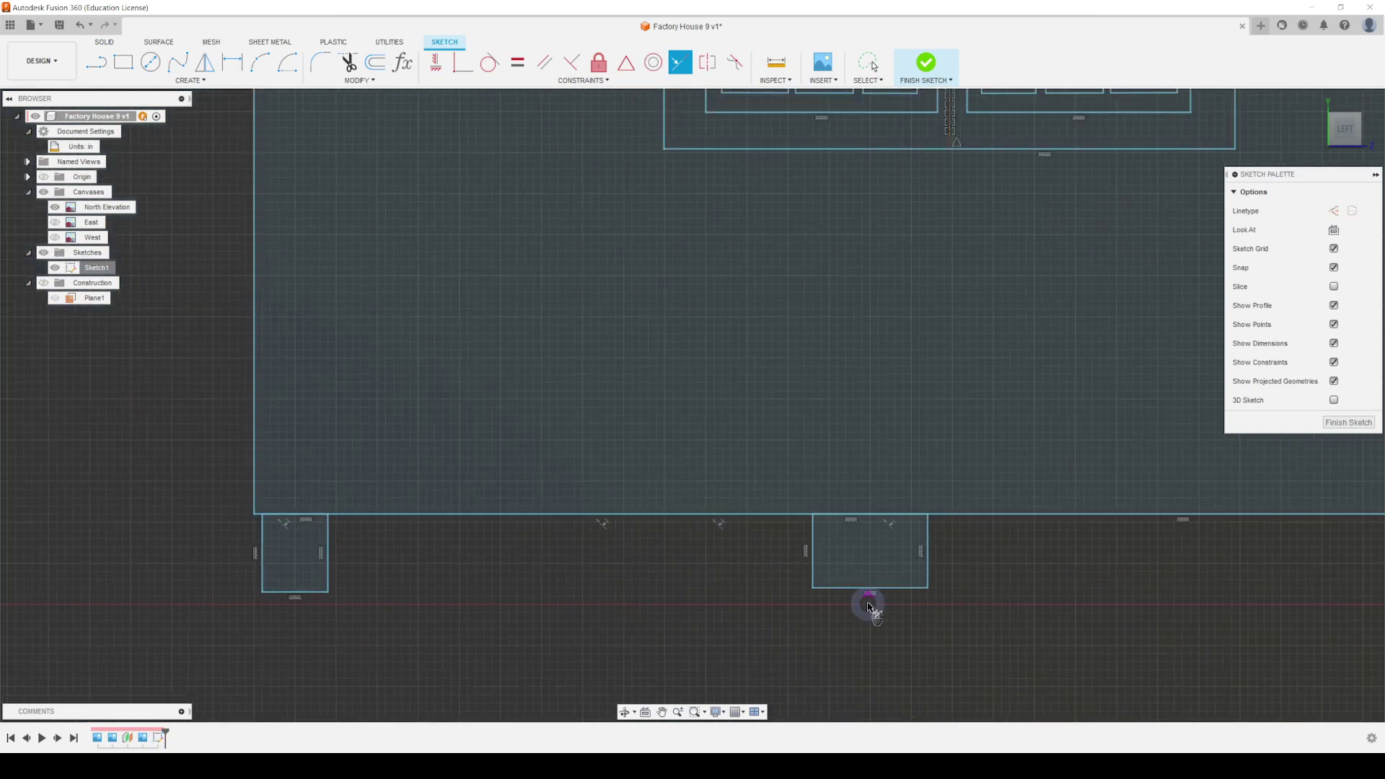
scroll(870, 608, "down", 3)
scroll(926, 632, "up", 3)
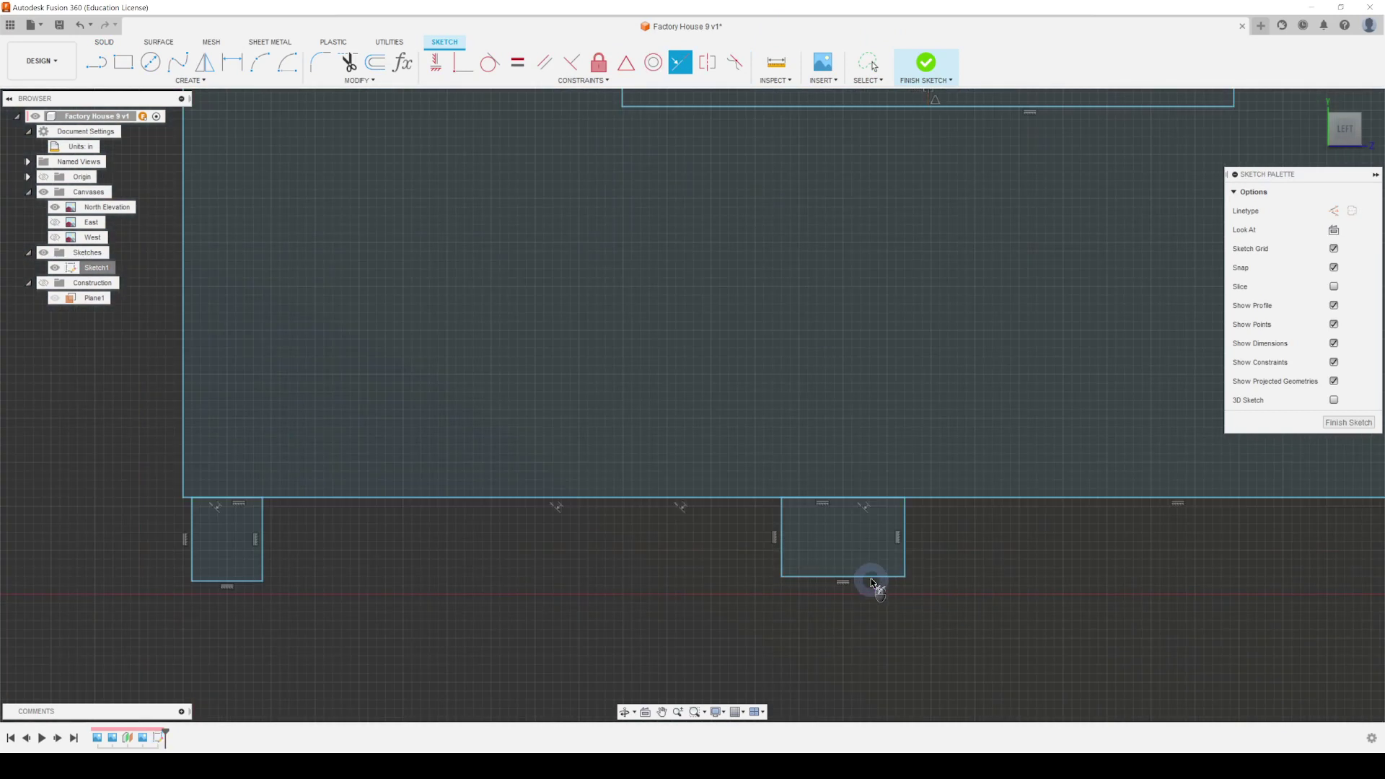
scroll(873, 590, "up", 4)
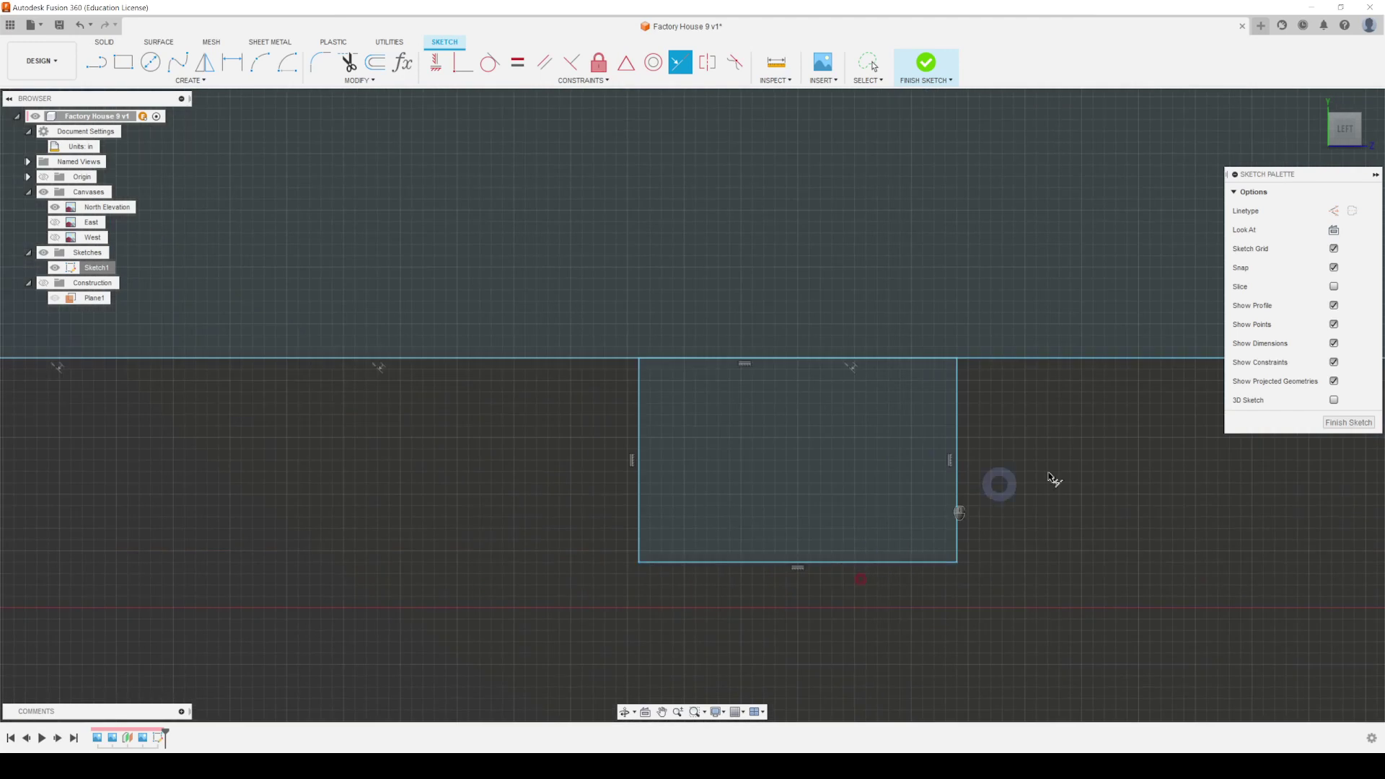
left_click(1348, 422)
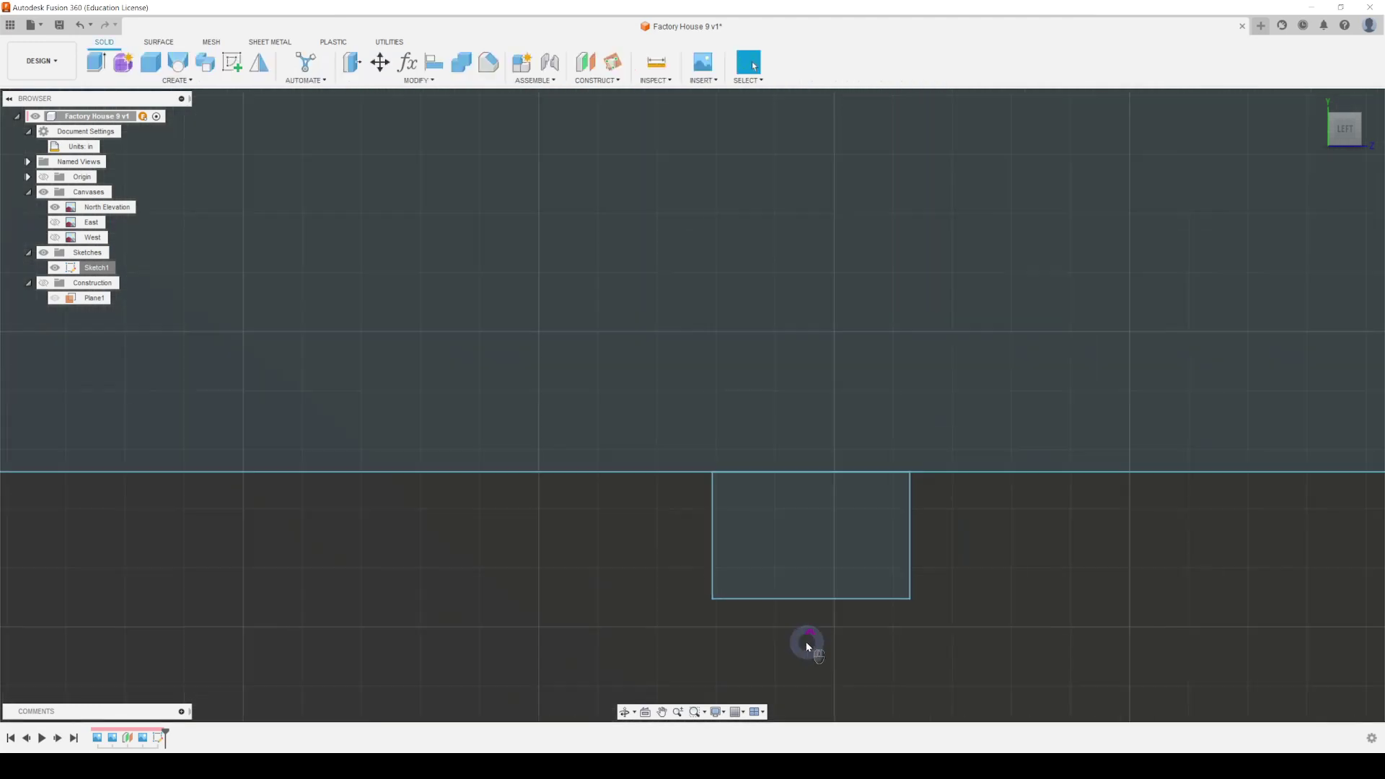
Step: Examine the finished wall sketch, and compare its position with the North Elevation drawing in the front view
scroll(829, 636, "down", 3)
scroll(914, 682, "up", 2)
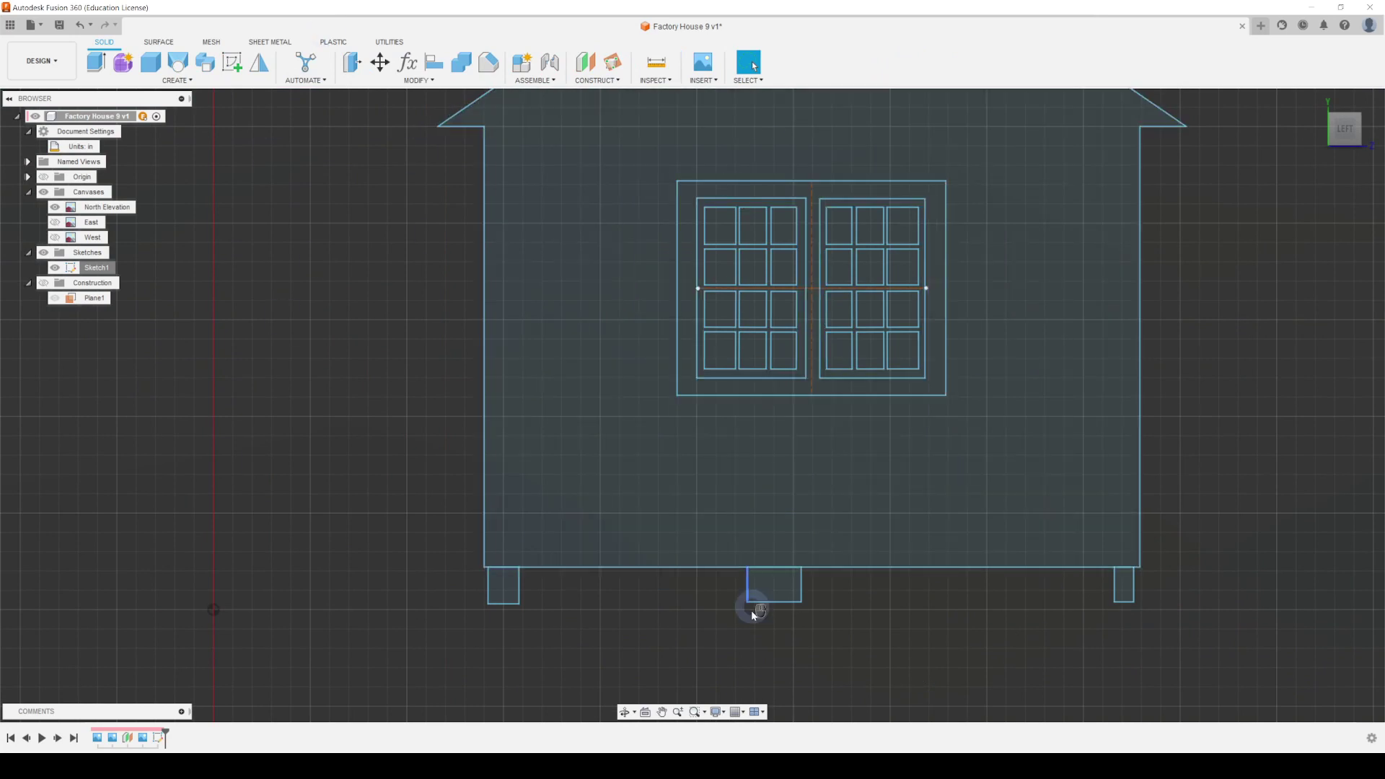
scroll(751, 610, "down", 3)
scroll(948, 543, "down", 3)
scroll(955, 556, "up", 4)
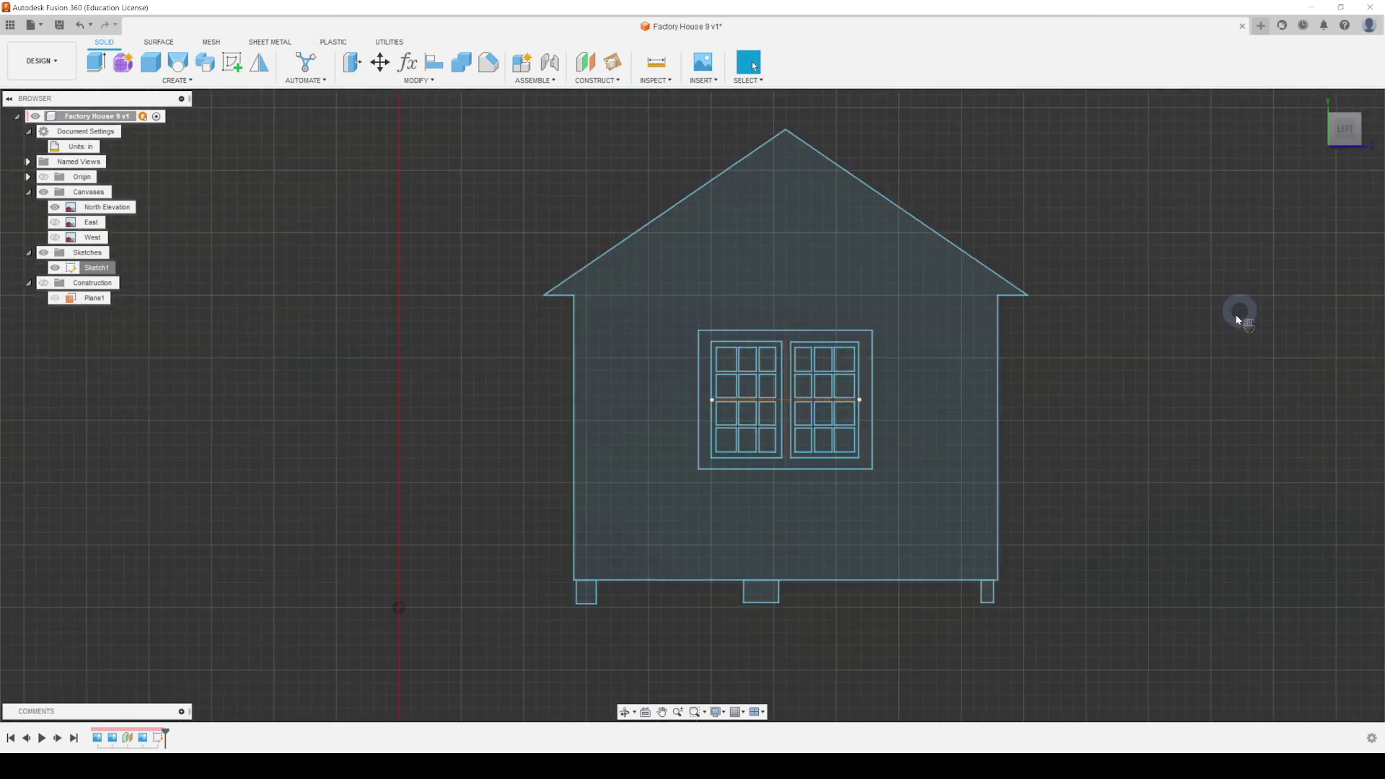
left_click(1361, 134)
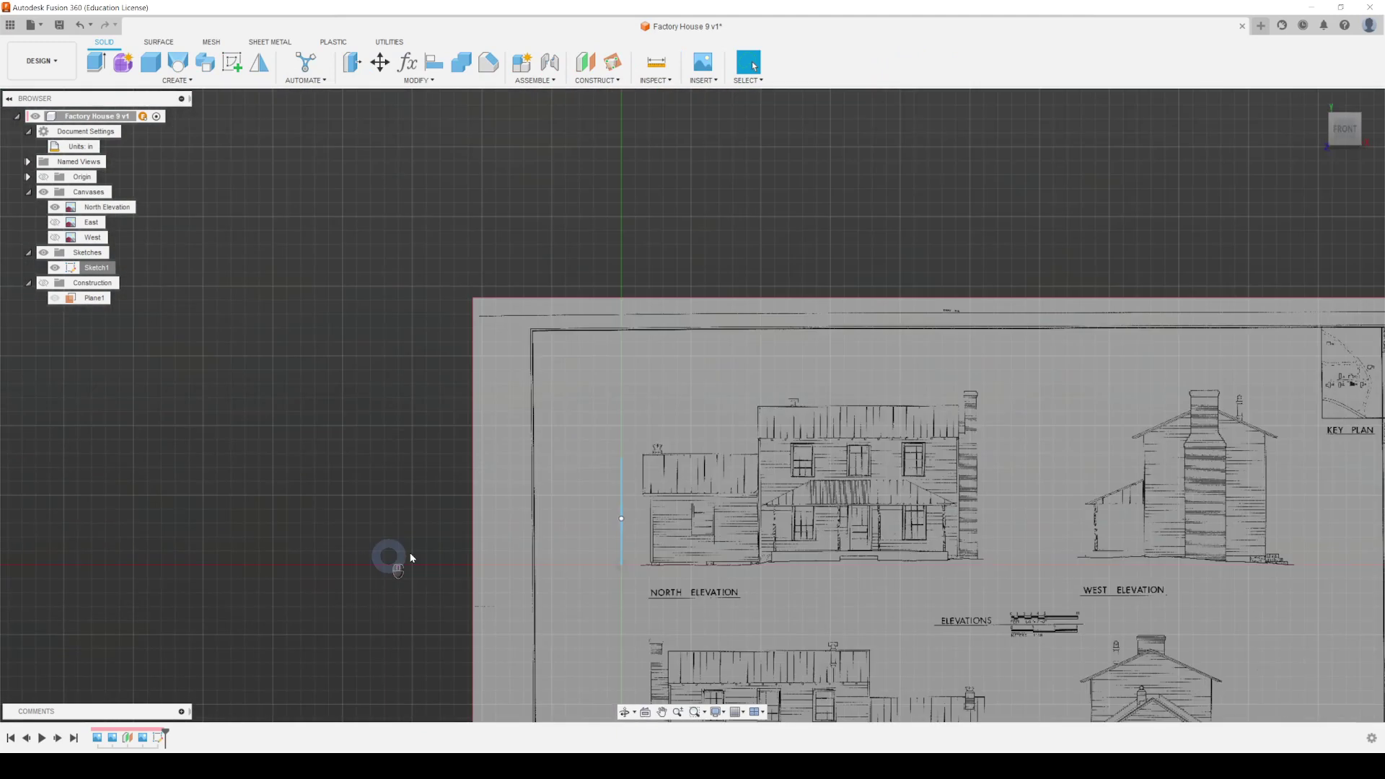
scroll(678, 572, "up", 3)
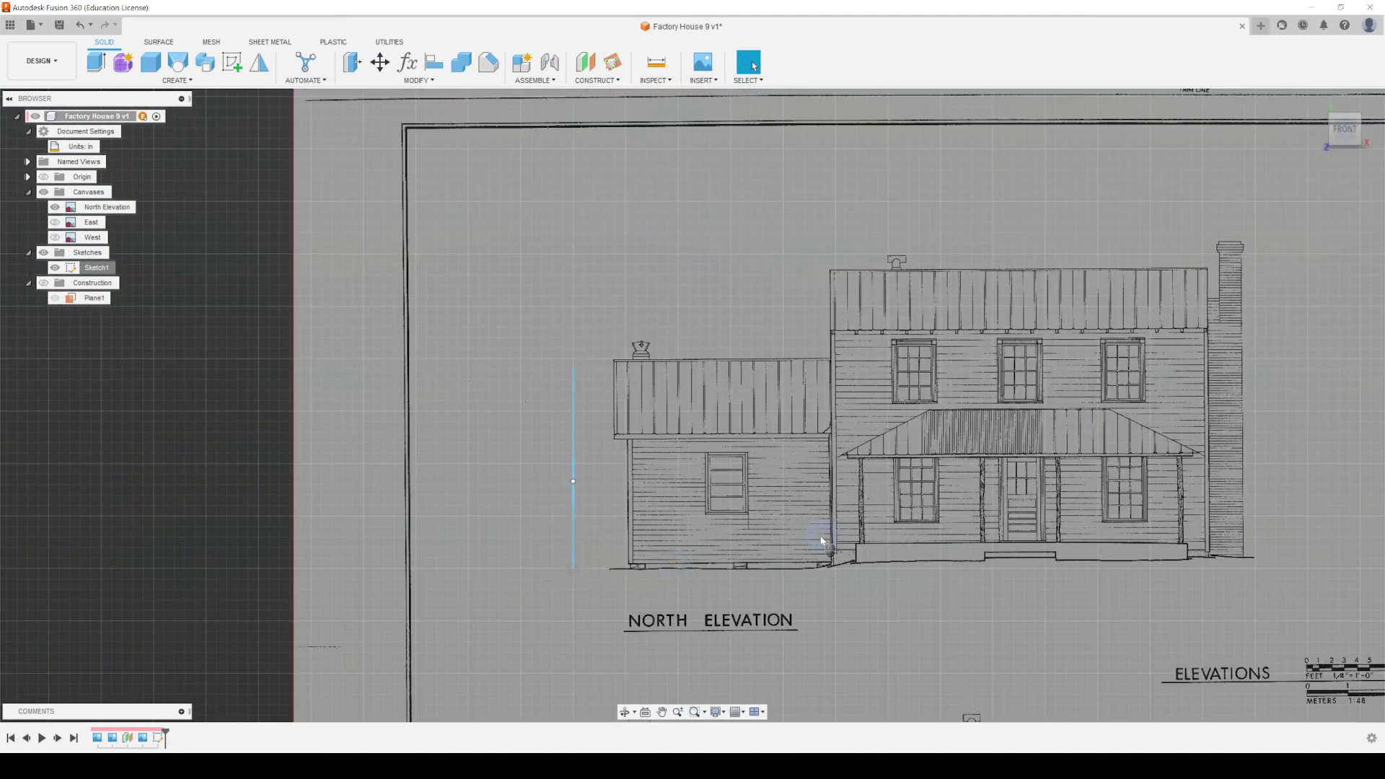
scroll(752, 541, "down", 8)
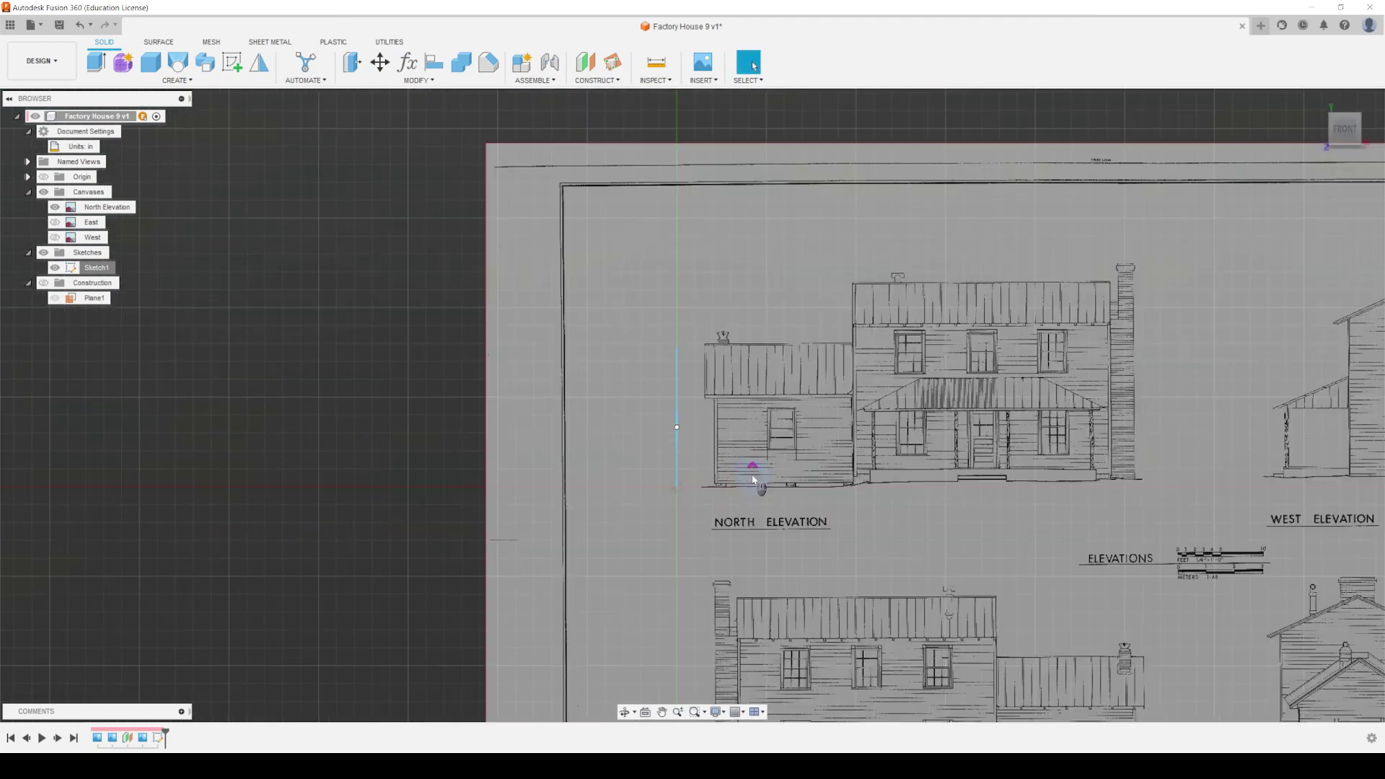
scroll(754, 478, "up", 3)
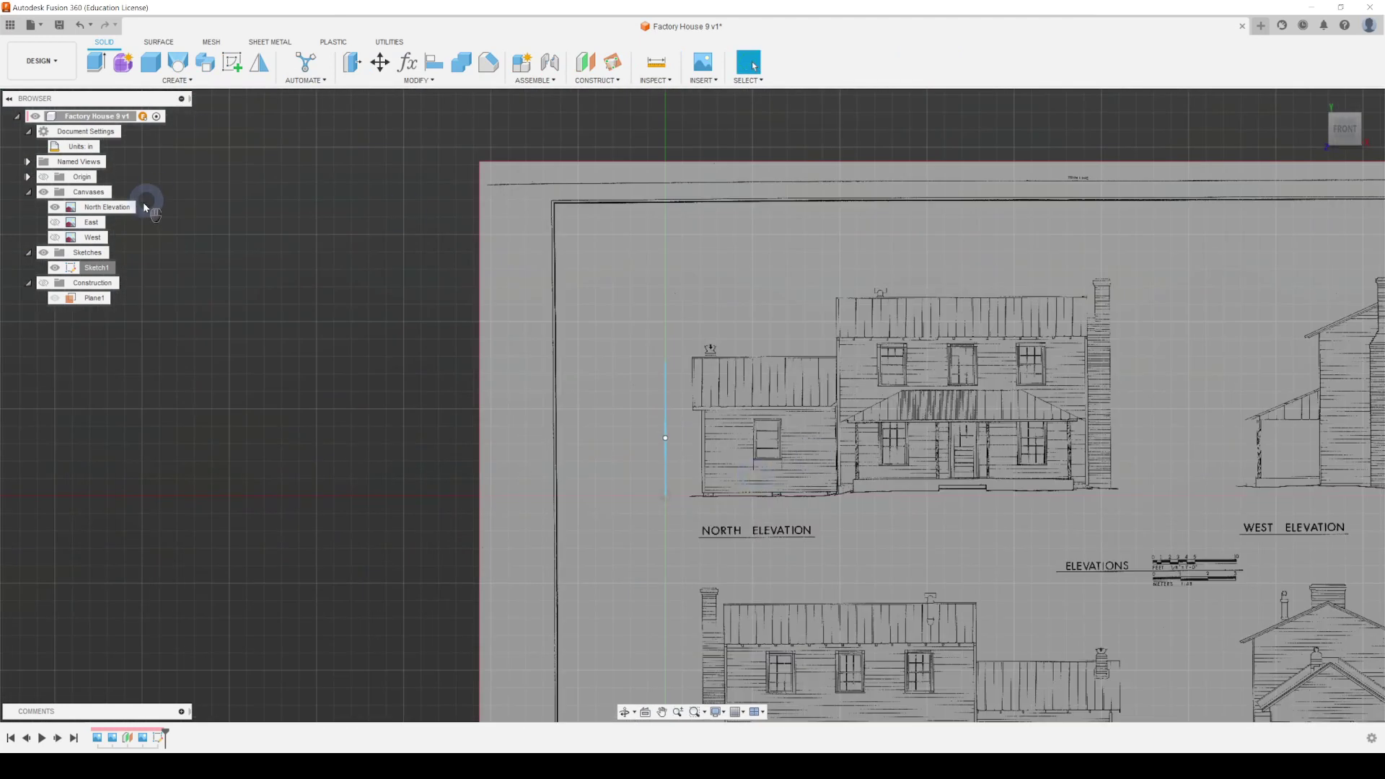
Step: Edit the North Elevation canvas and set its X distance to -55 in, aligning the drawn wall's outer edge with the sketch
left_click(119, 208)
right_click(122, 210)
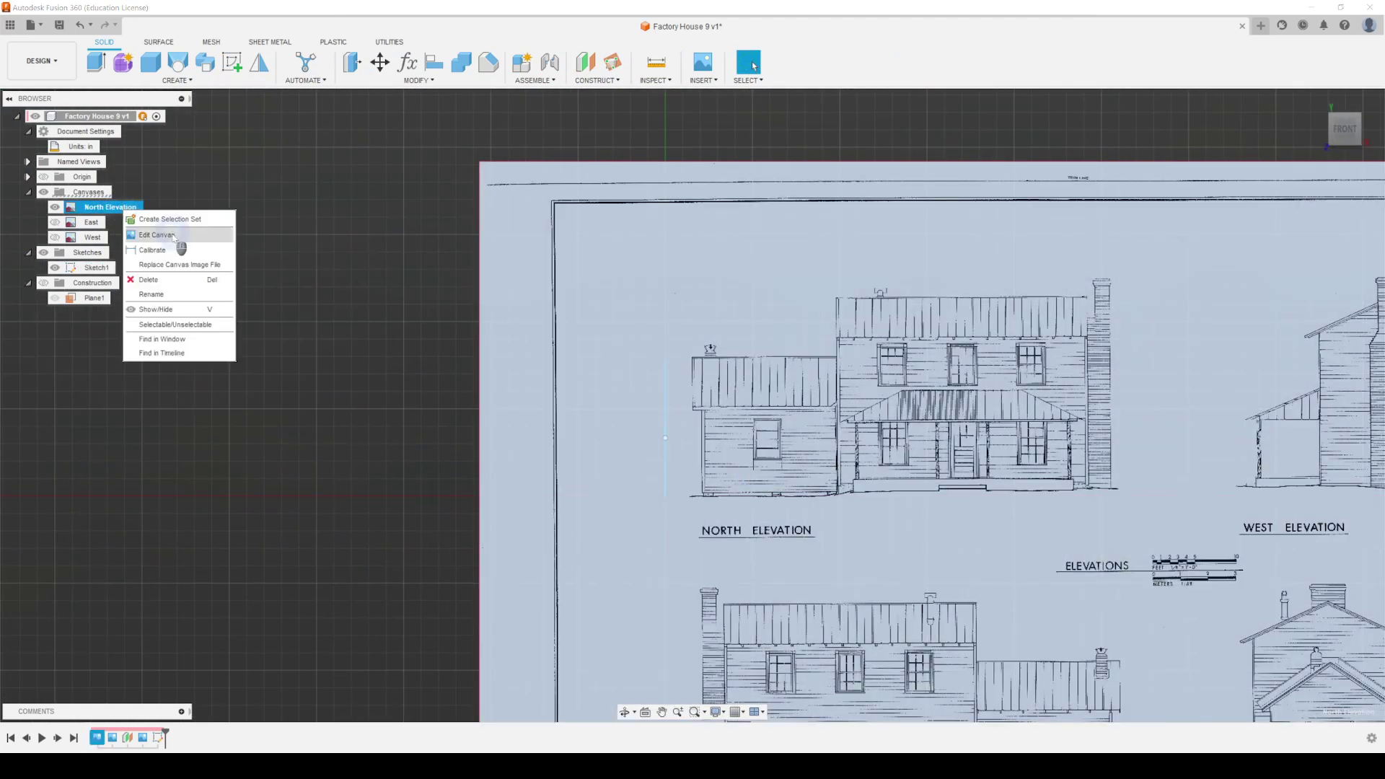
left_click(157, 235)
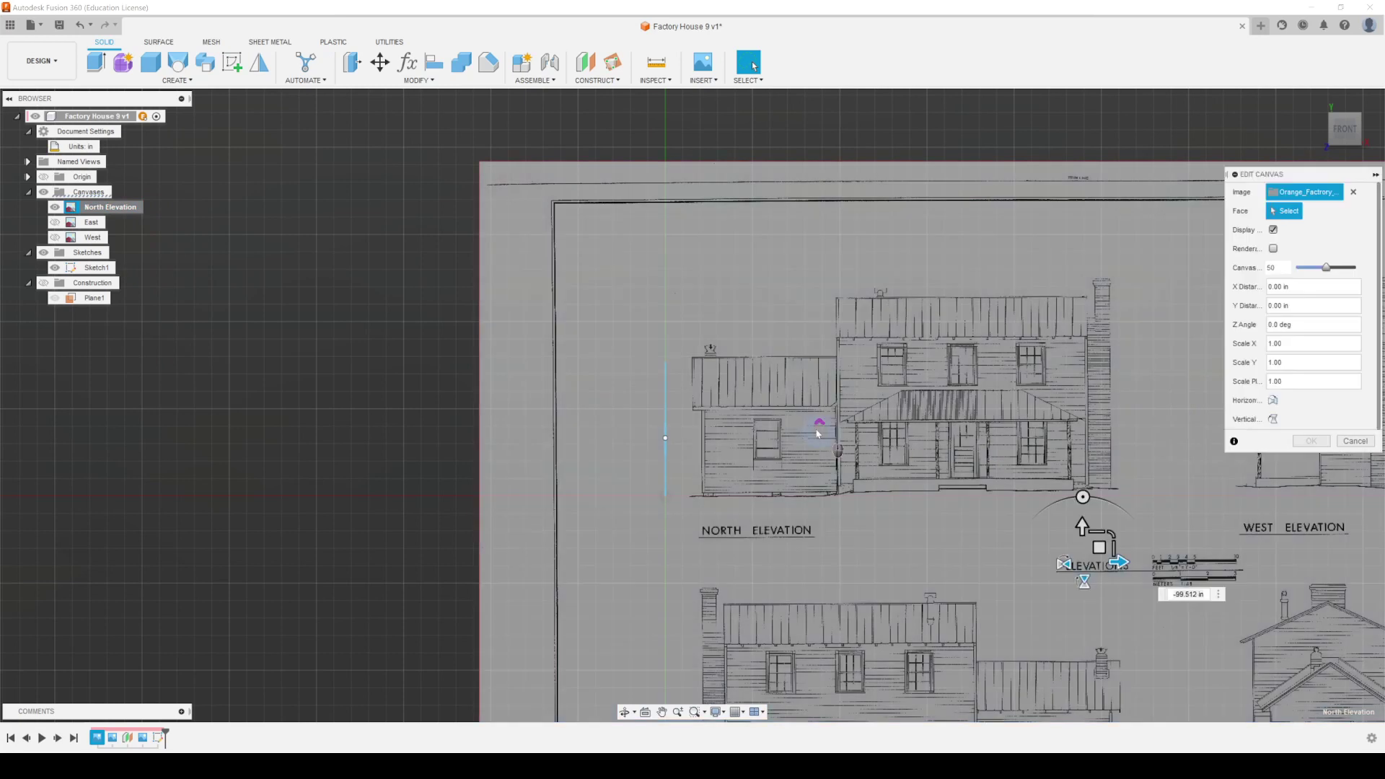
scroll(988, 497, "up", 3)
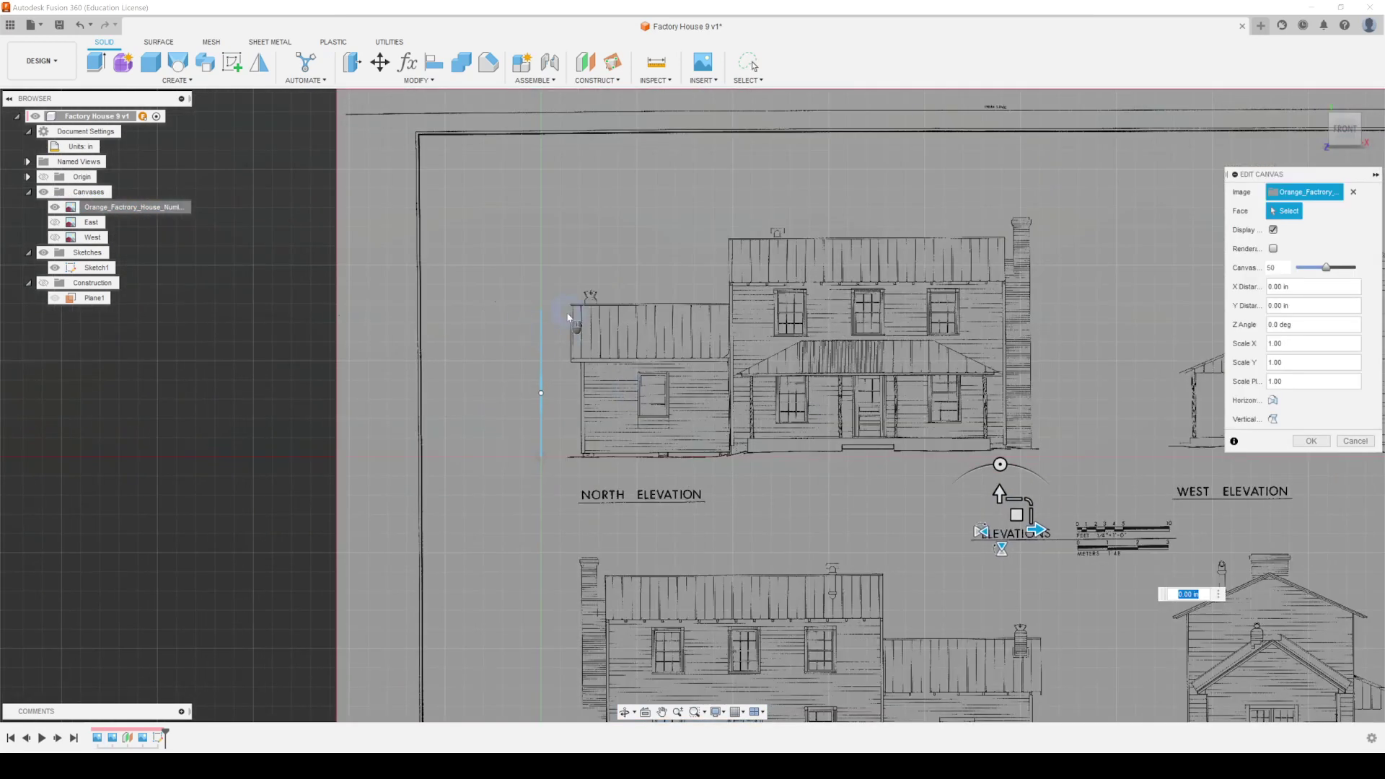
left_click_drag(1035, 529, 1002, 538)
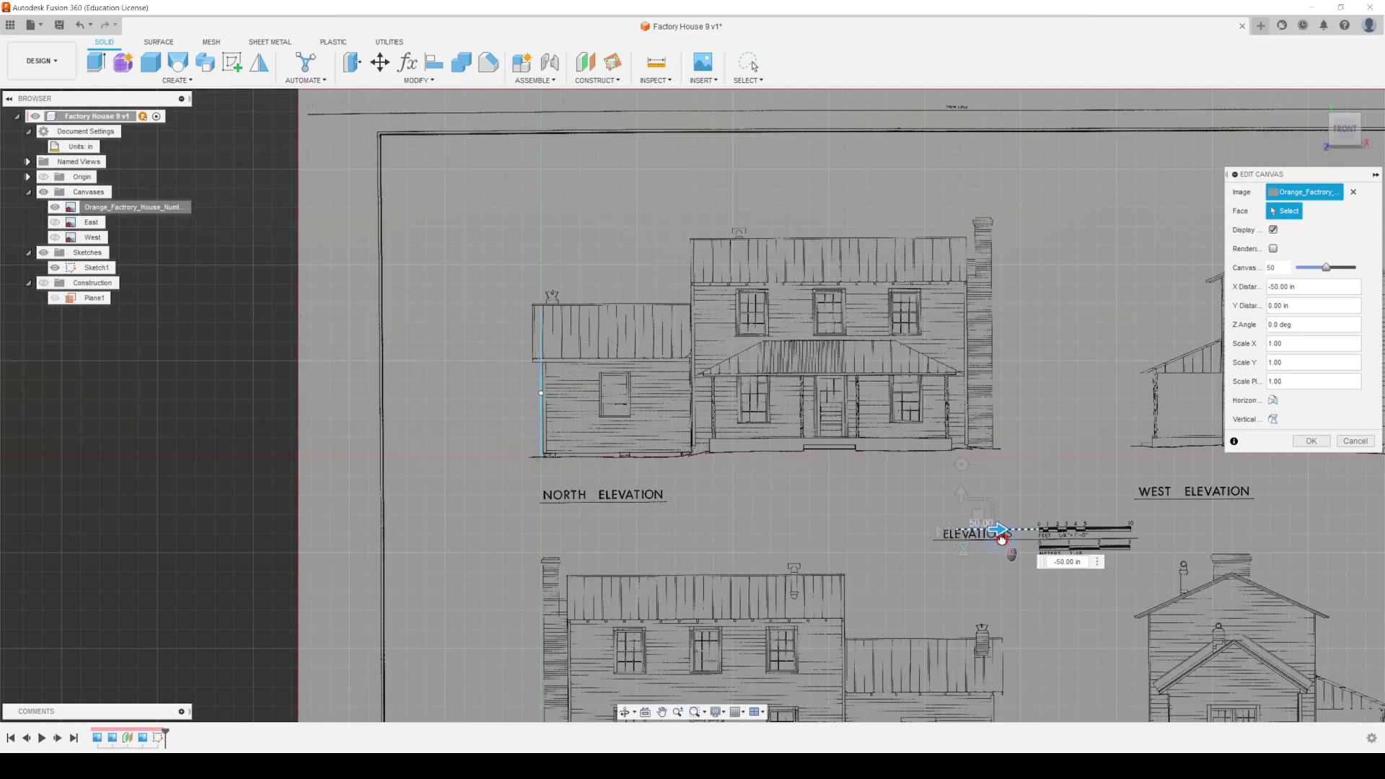
scroll(534, 430, "up", 10)
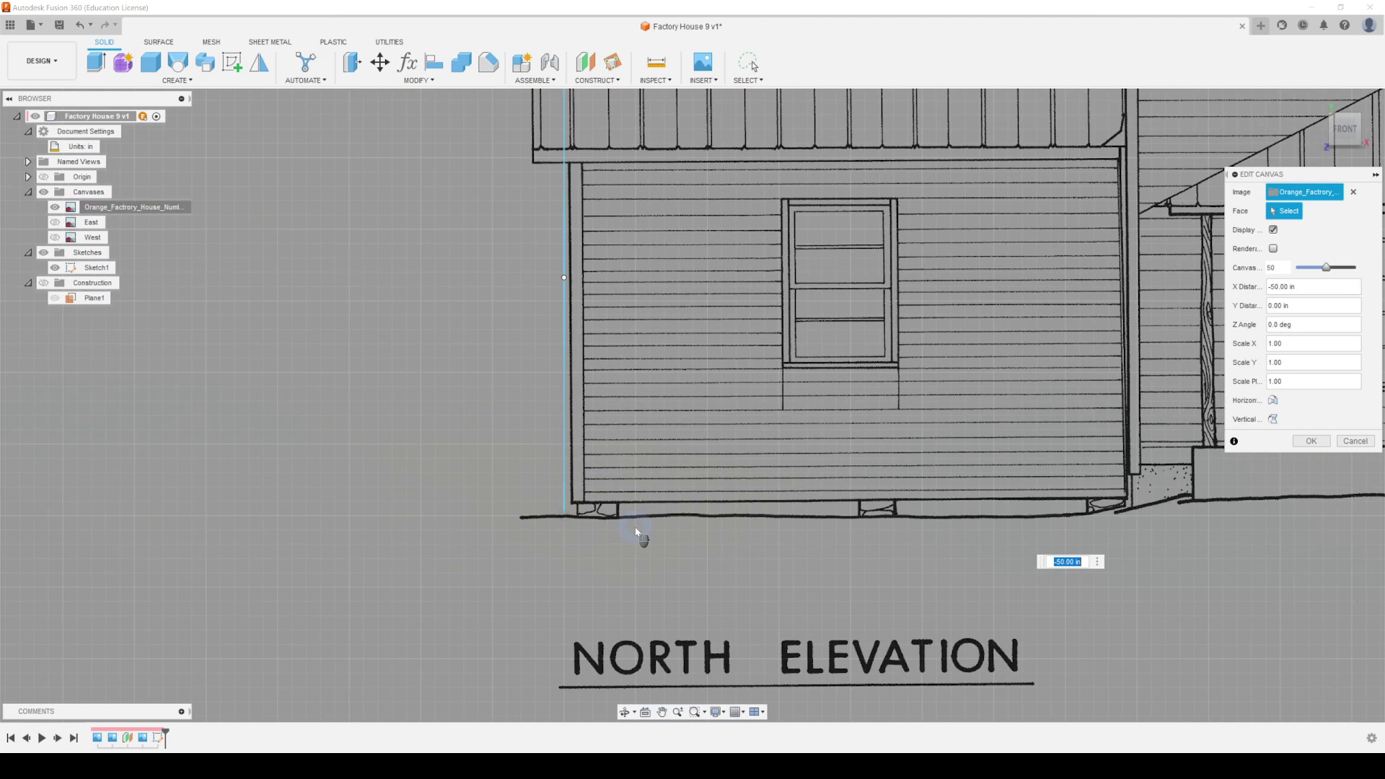
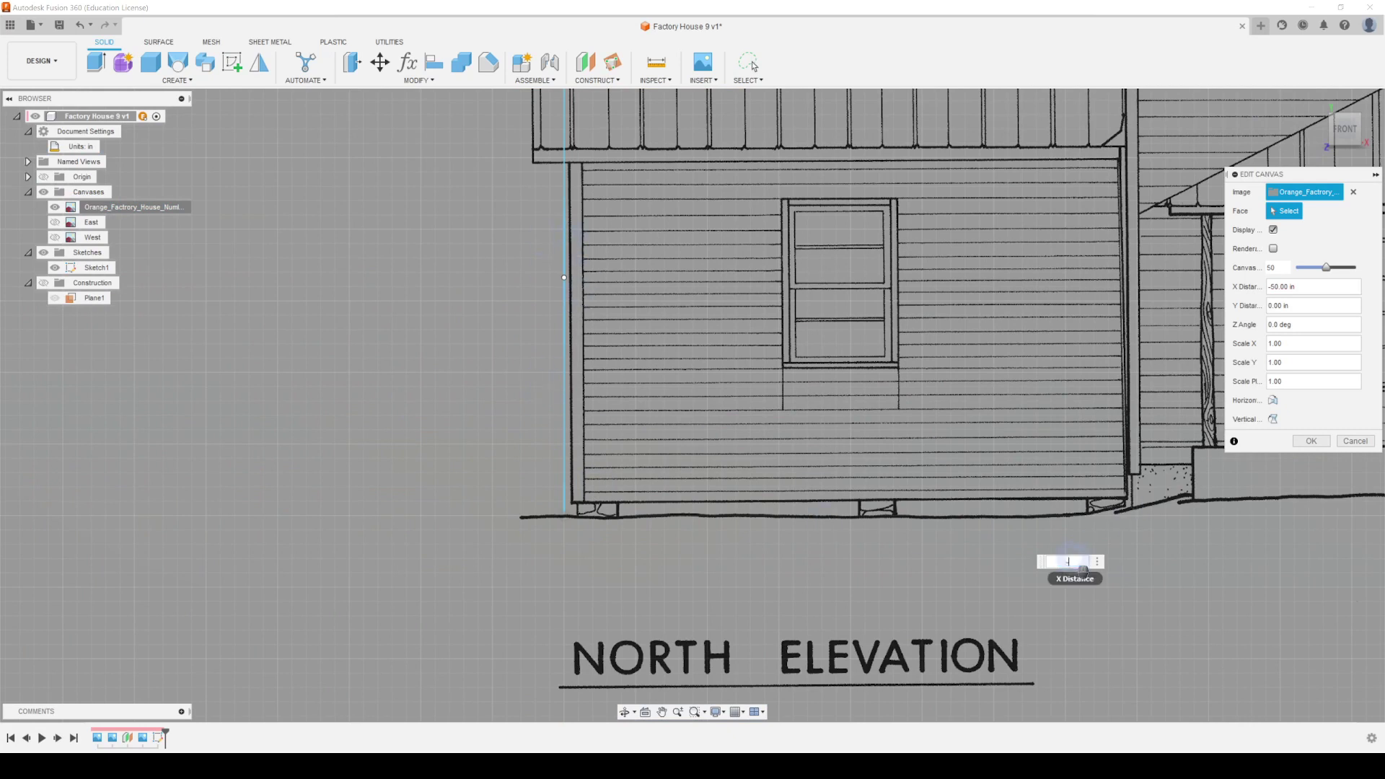
type("55")
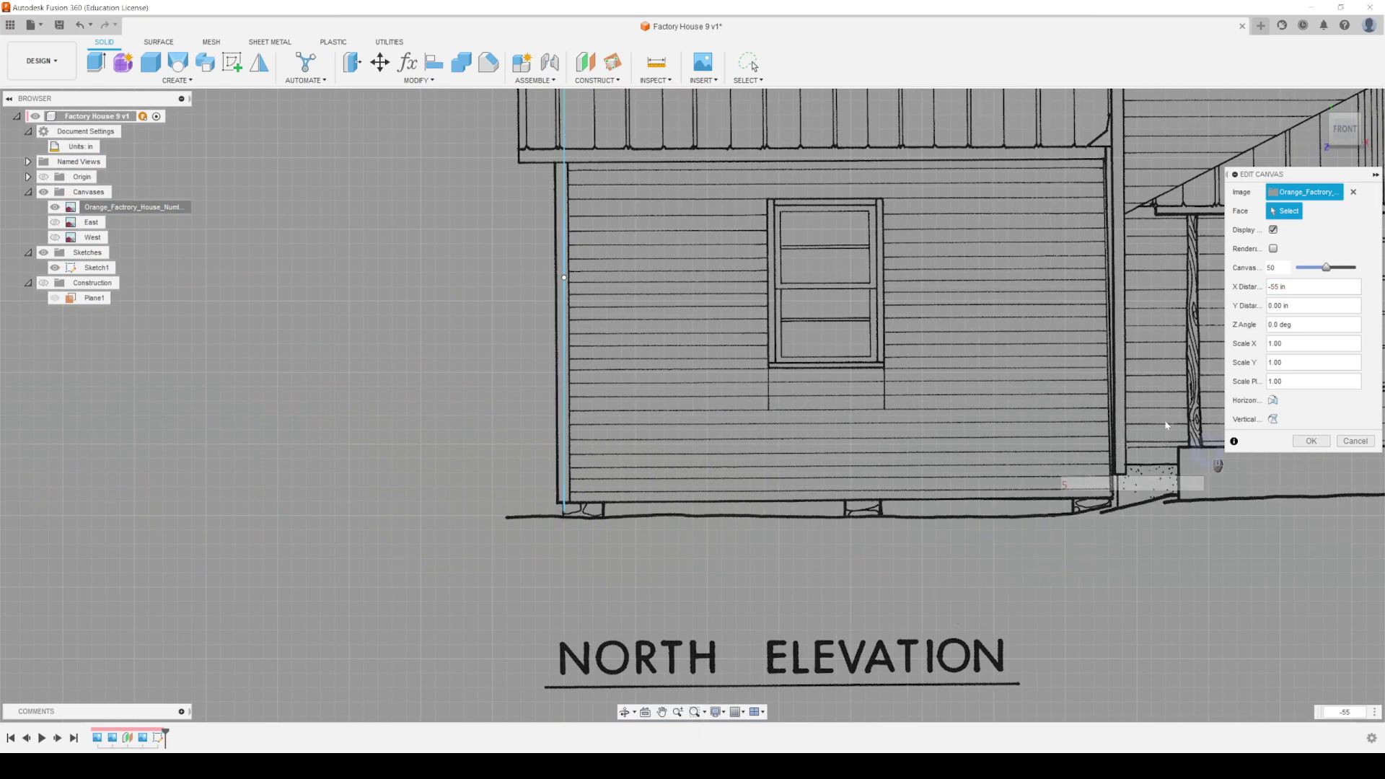
key("Return")
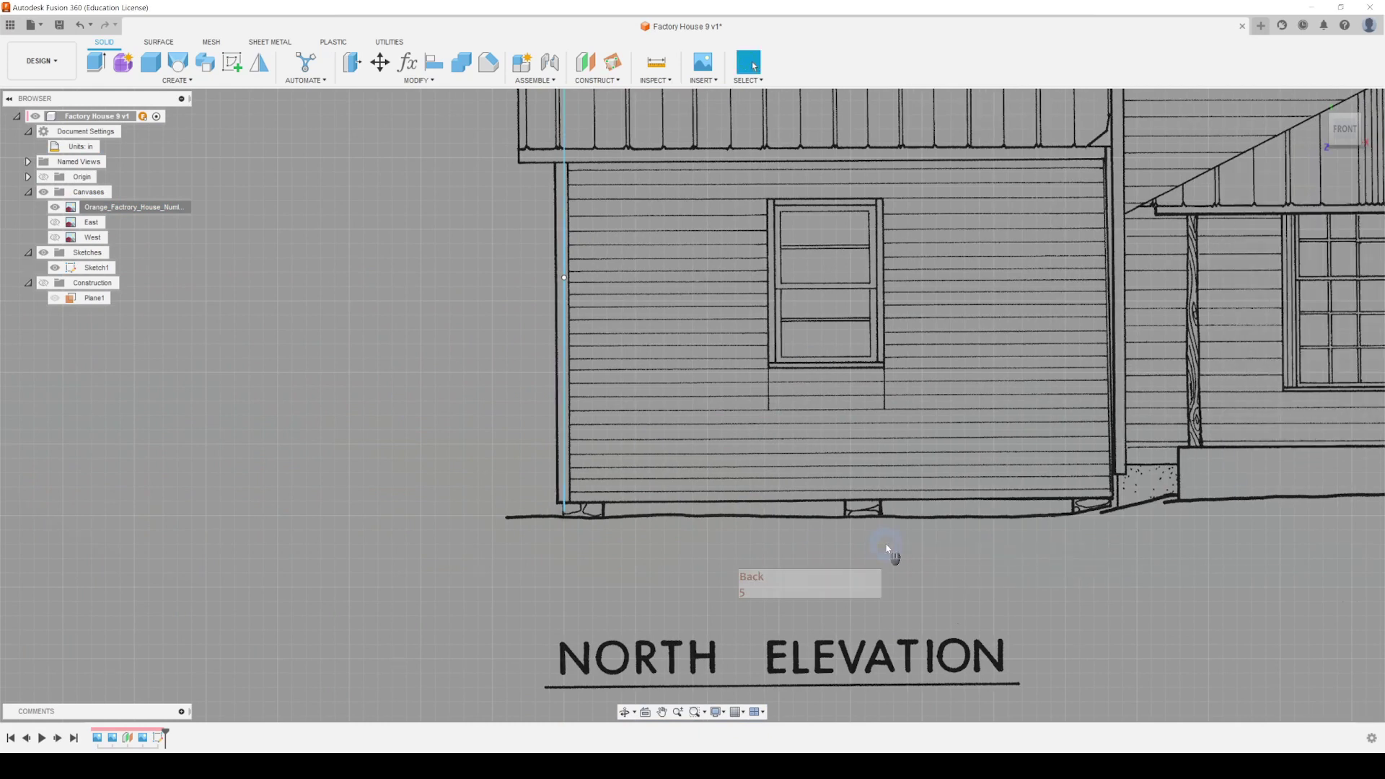
Step: Reopen the North Elevation canvas for editing and shift it 2 in along X to refine its alignment with the sketch
left_click(93, 298)
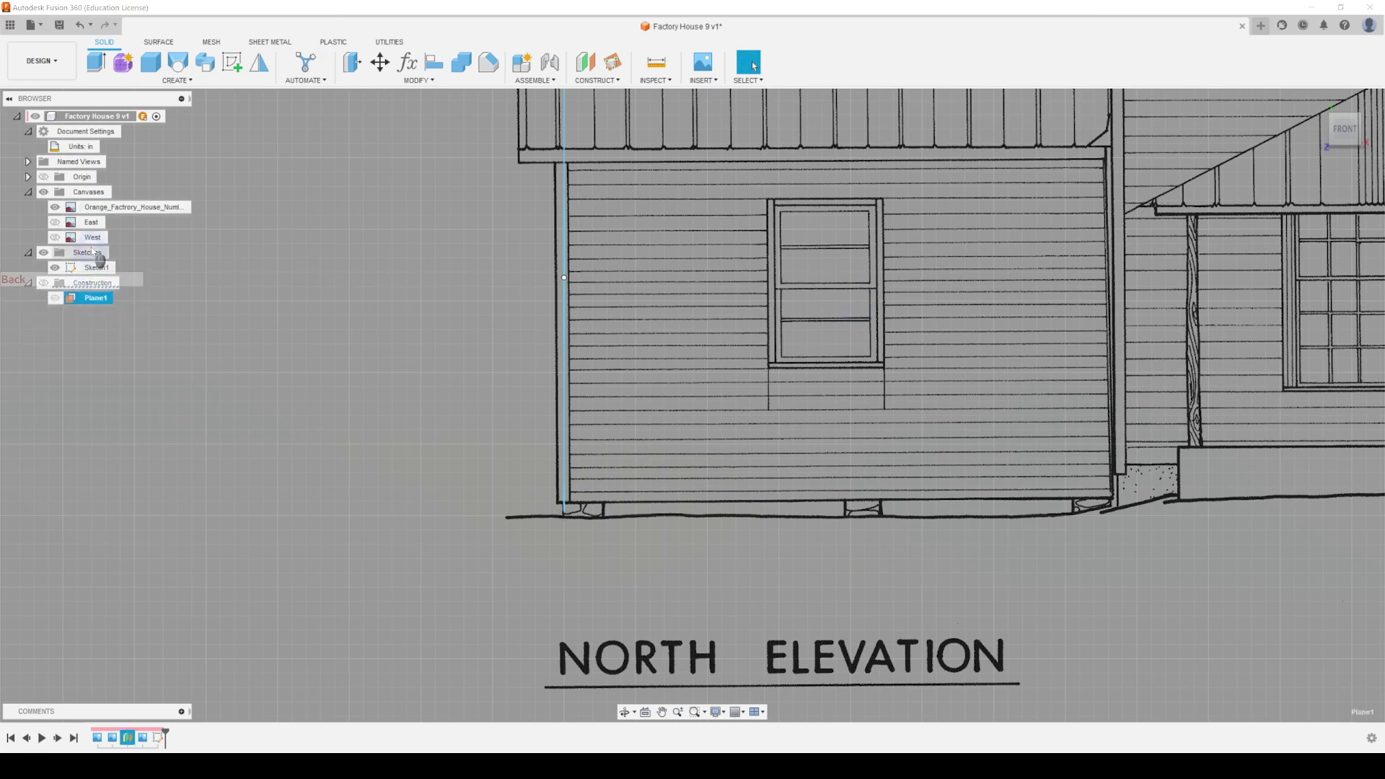
left_click(94, 207)
right_click(93, 207)
left_click(119, 225)
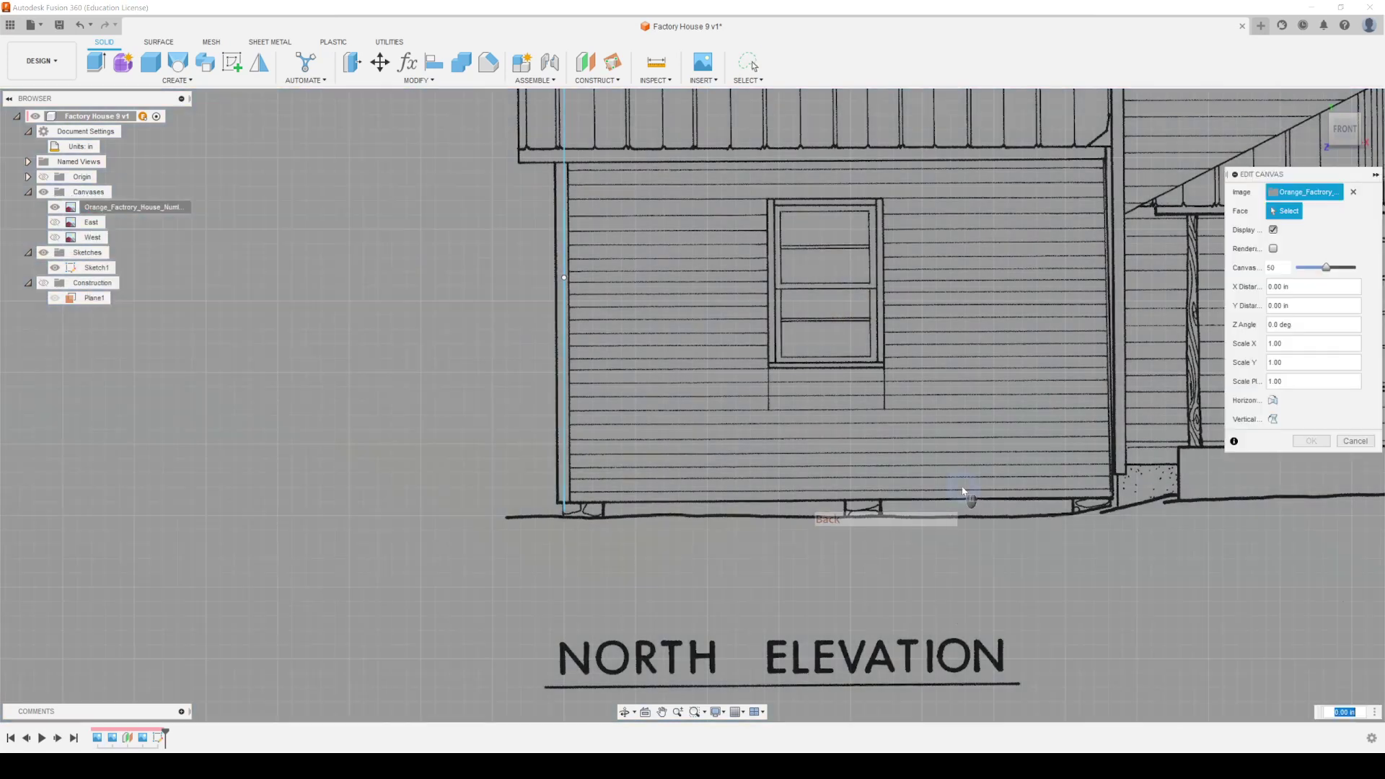
scroll(798, 436, "down", 5)
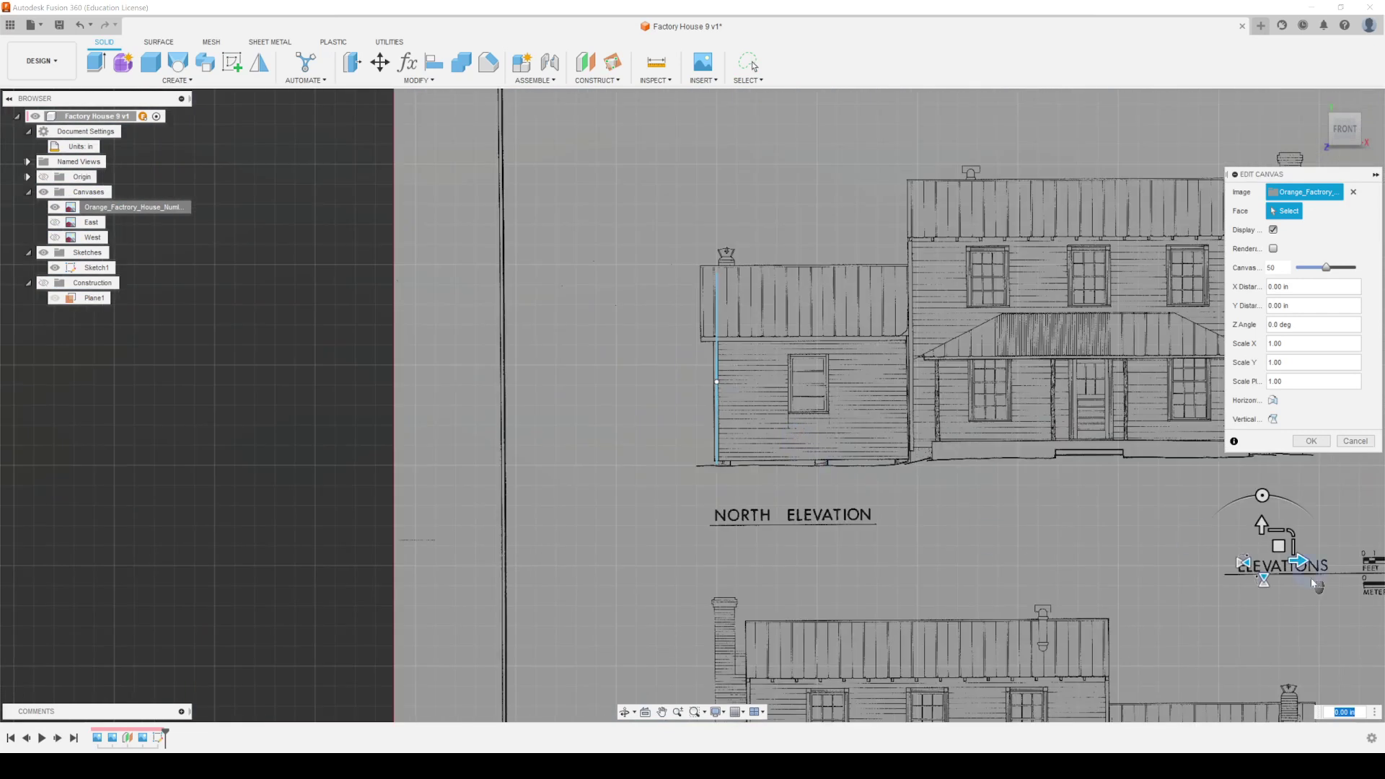
left_click_drag(1299, 560, 1332, 558)
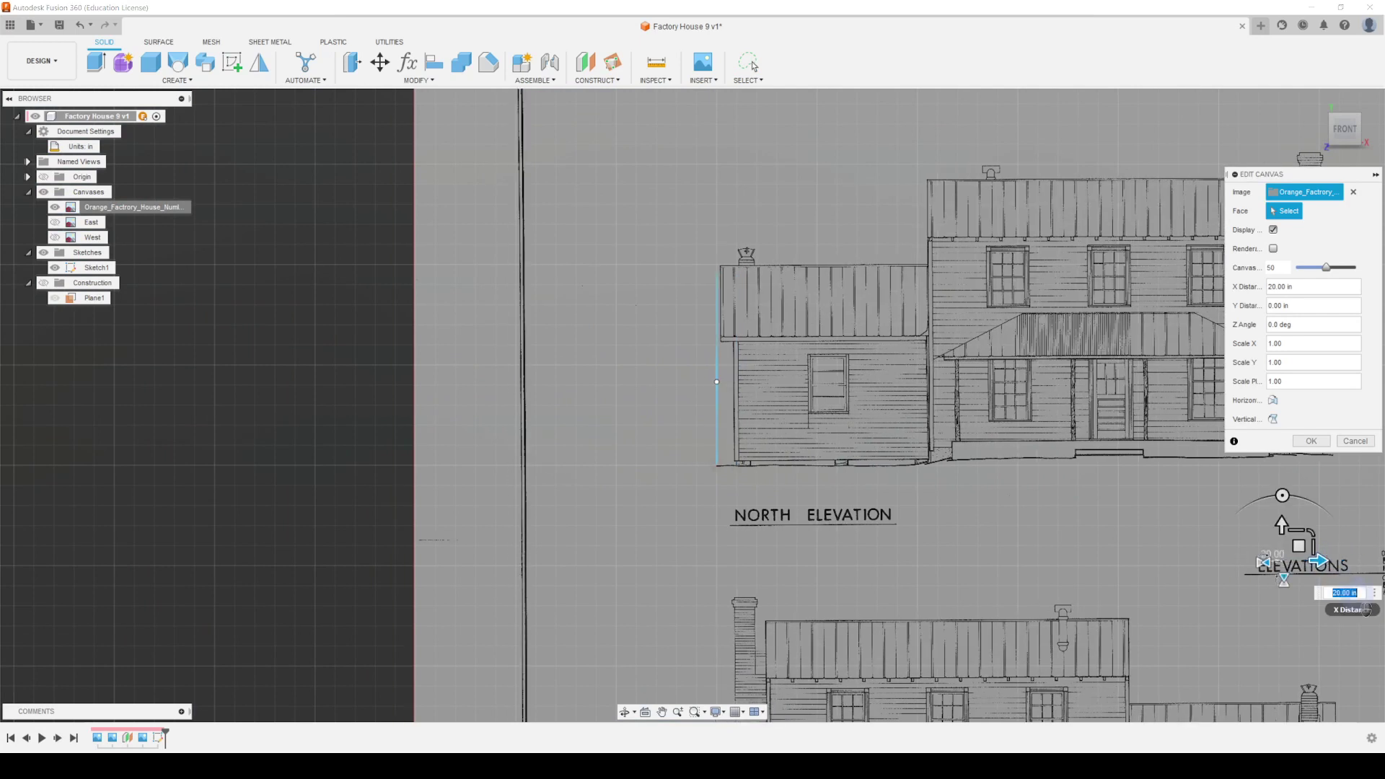
type("2")
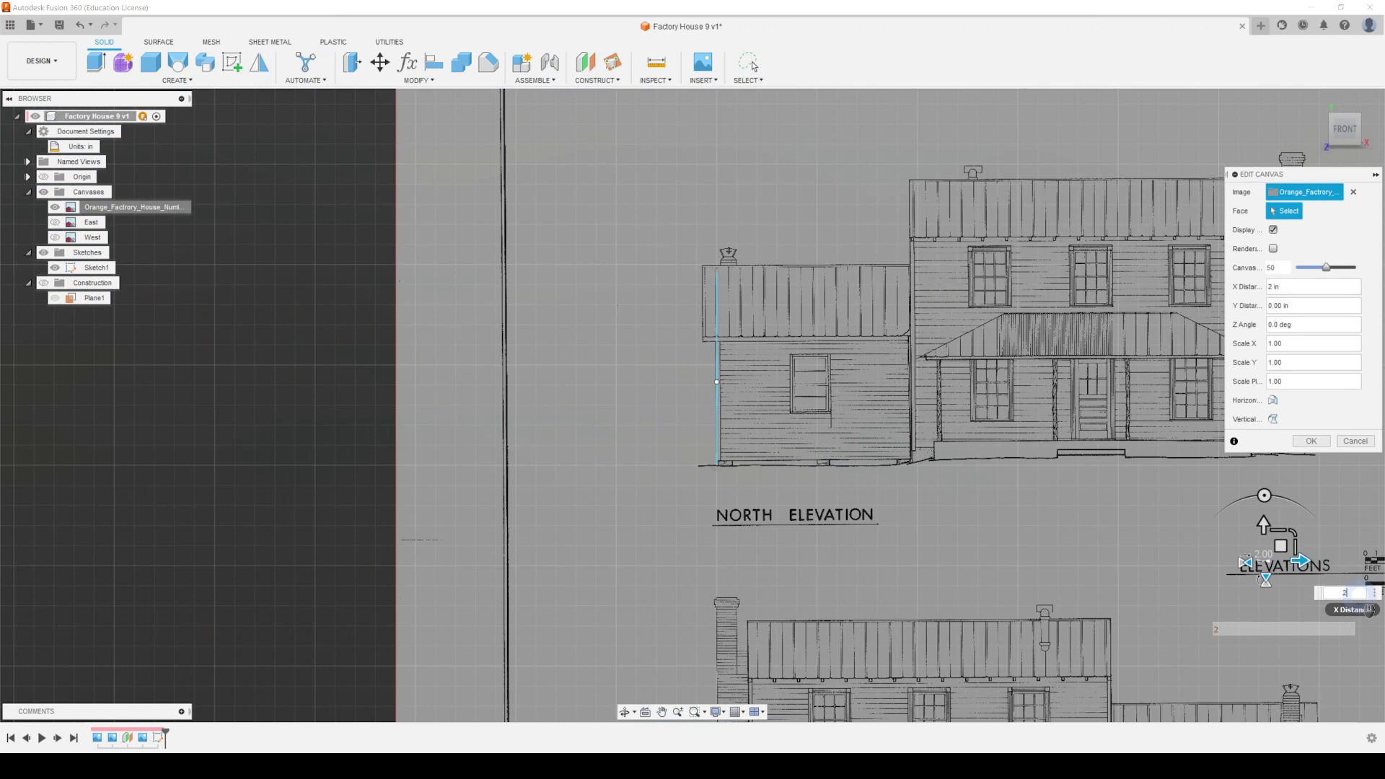
key("Return")
Step: Examine how the sketch lines up with the North Elevation's wall corner, foundation and roof
scroll(642, 425, "up", 5)
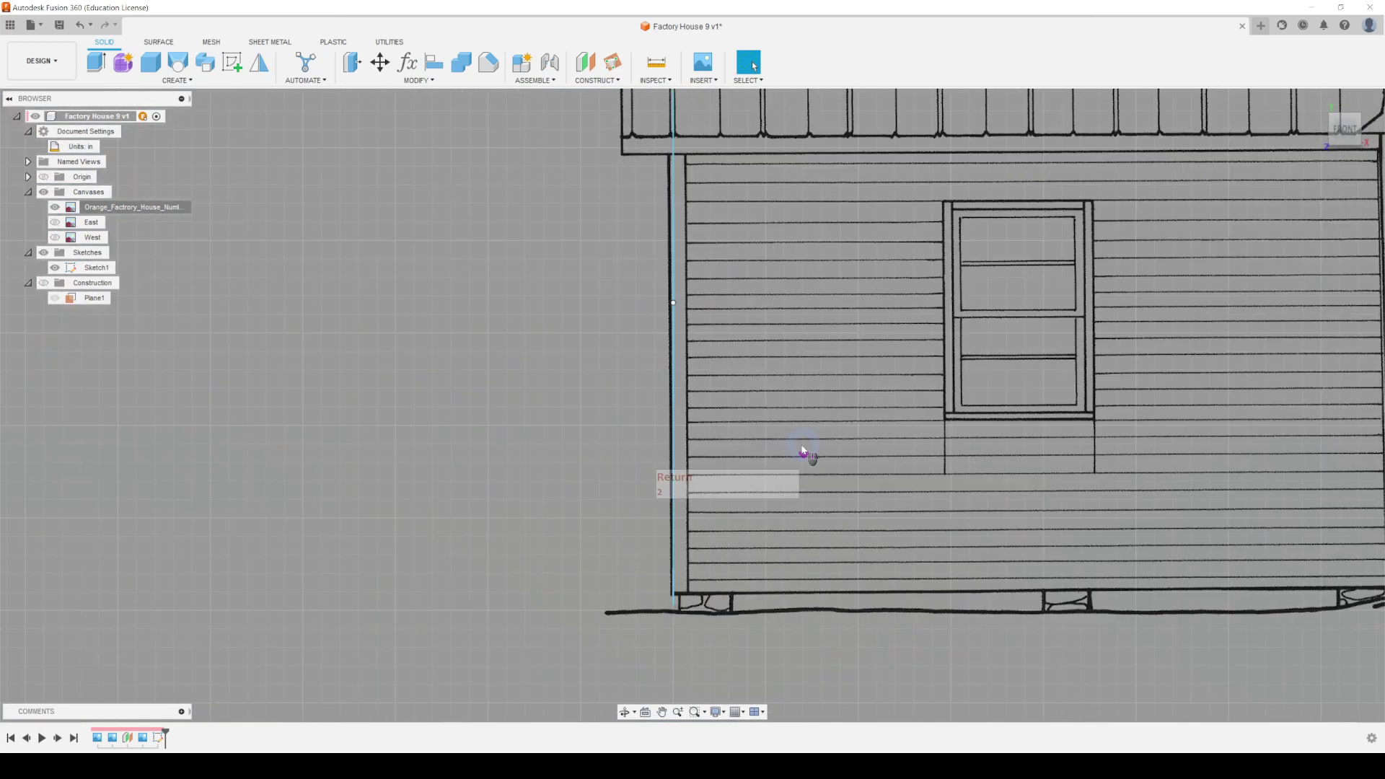
scroll(648, 491, "down", 2)
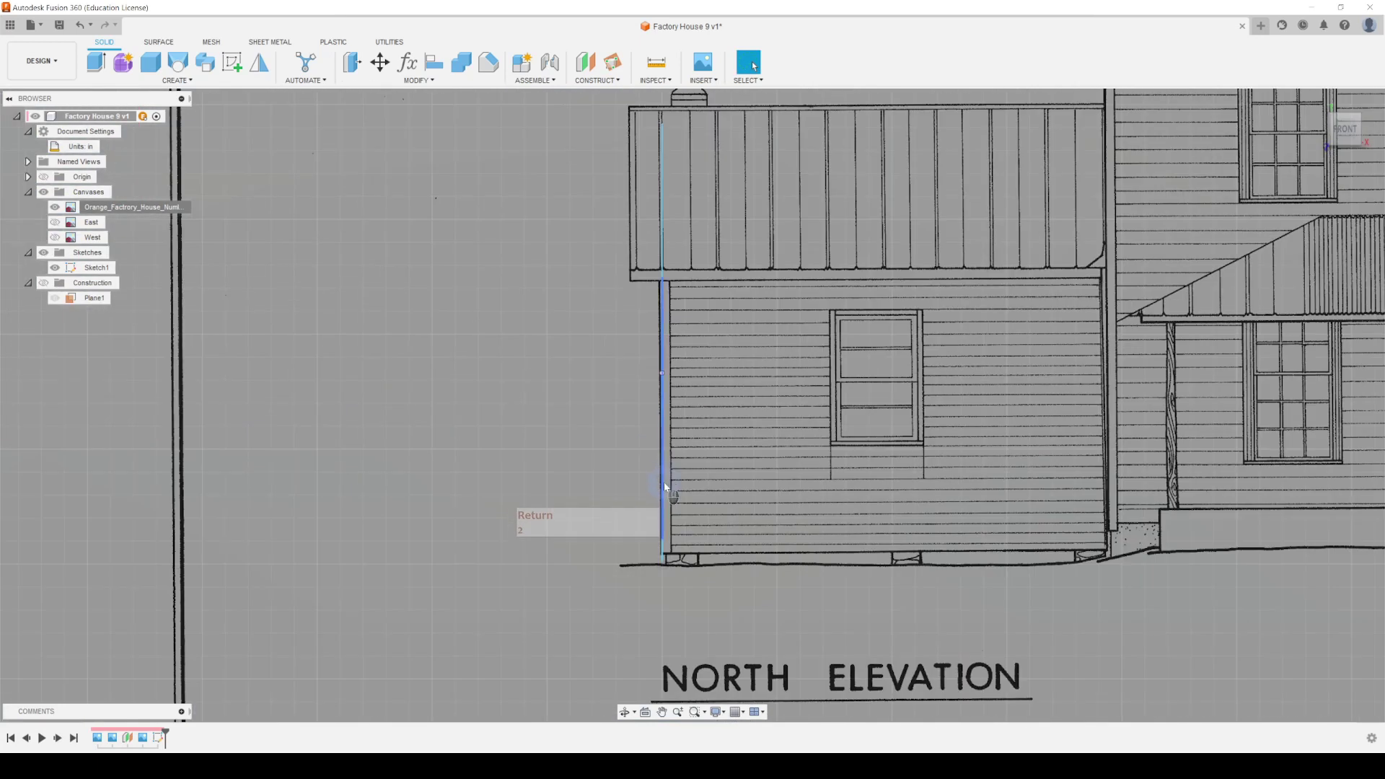
scroll(665, 487, "down", 3)
scroll(680, 463, "up", 3)
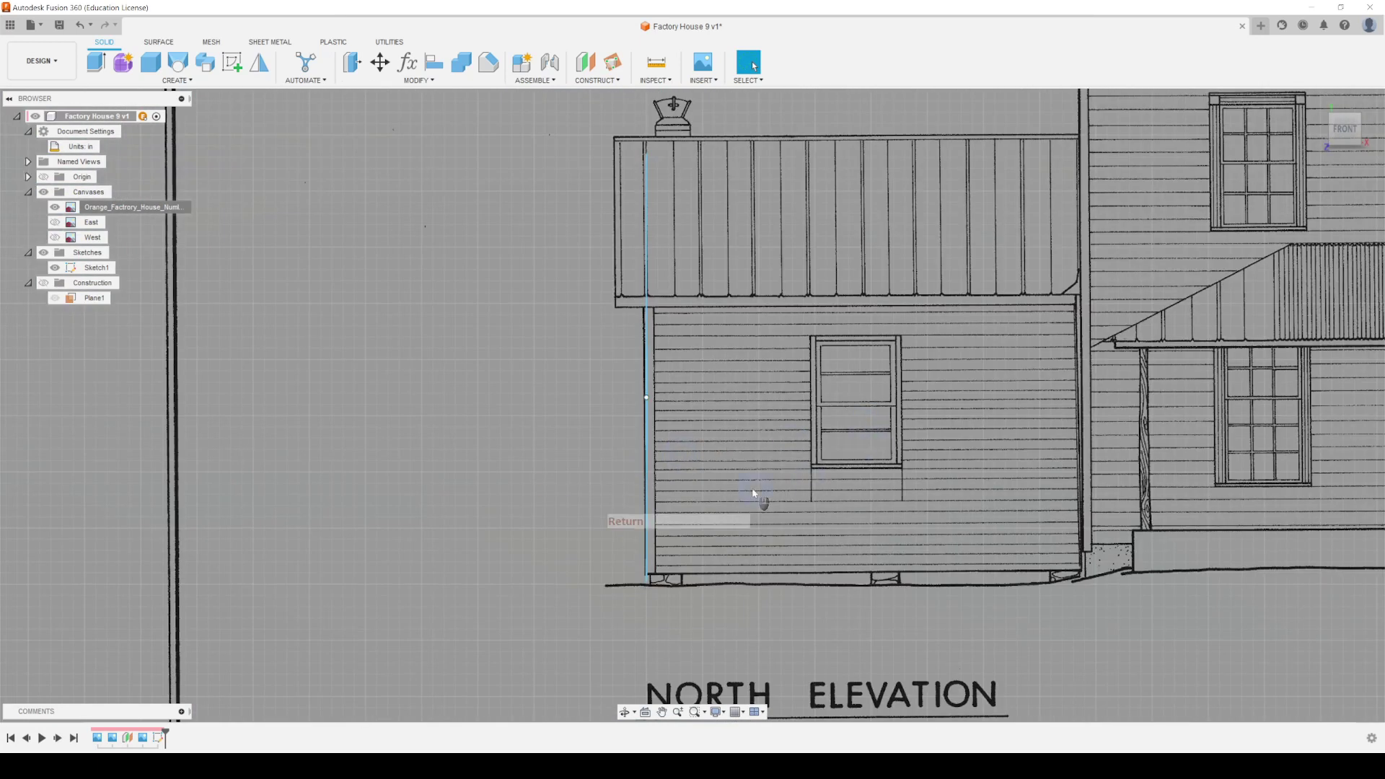
scroll(758, 485, "down", 3)
scroll(730, 550, "up", 6)
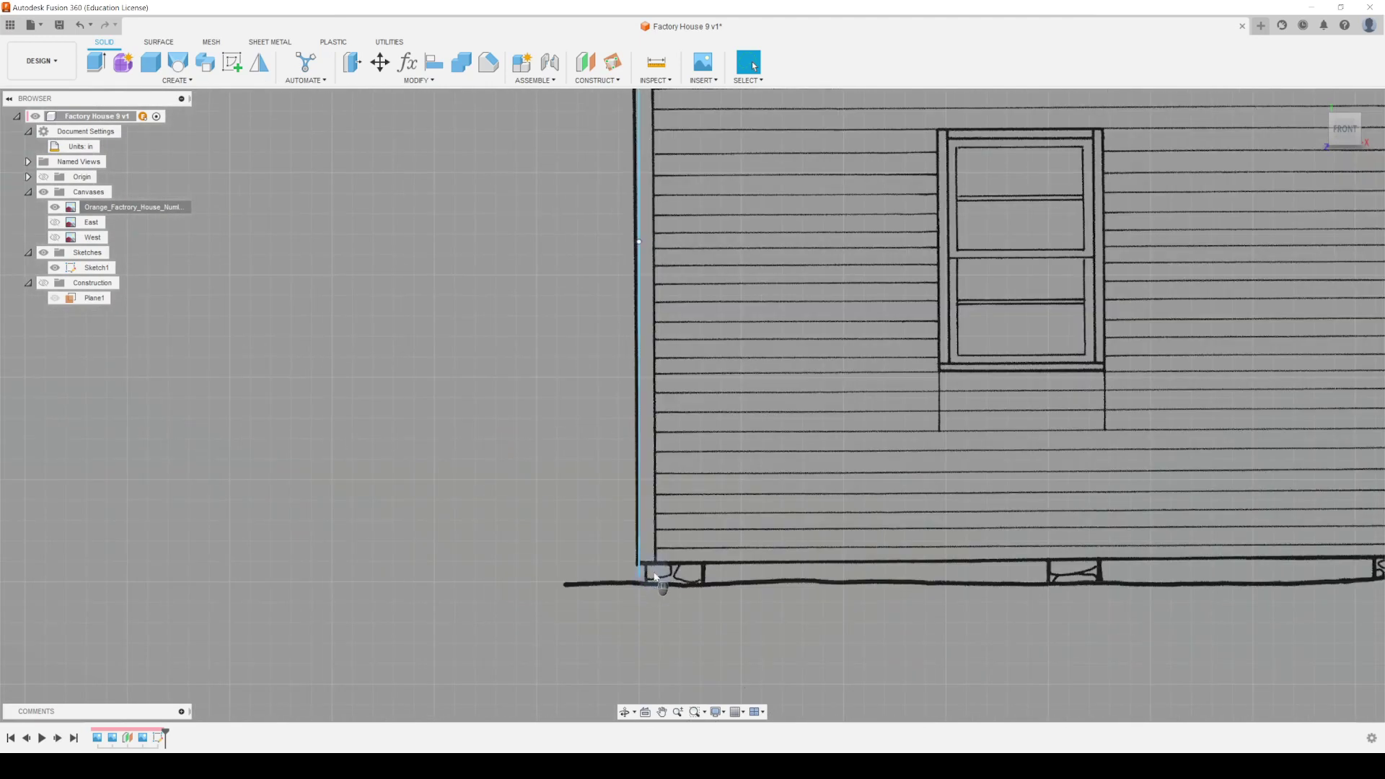
scroll(712, 570, "down", 2)
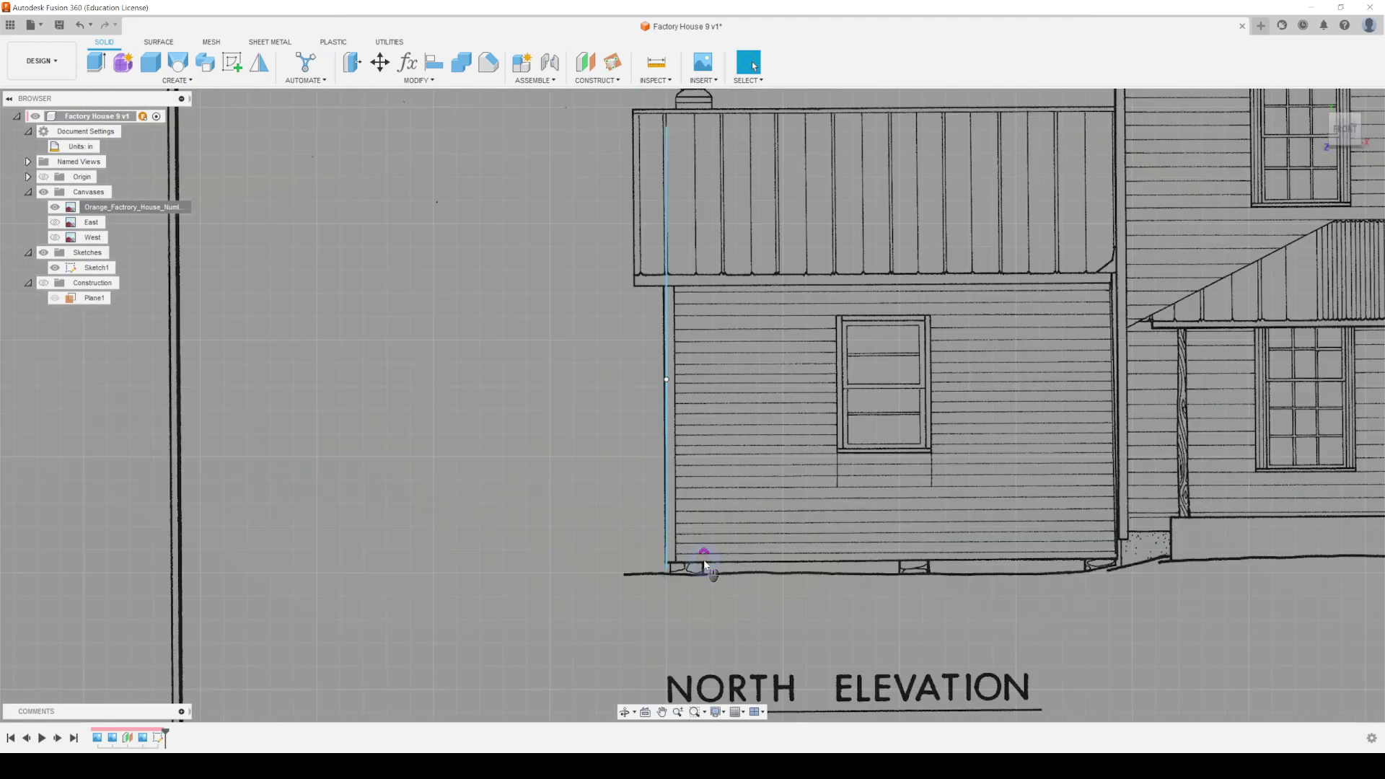
scroll(906, 462, "down", 2)
scroll(921, 451, "up", 2)
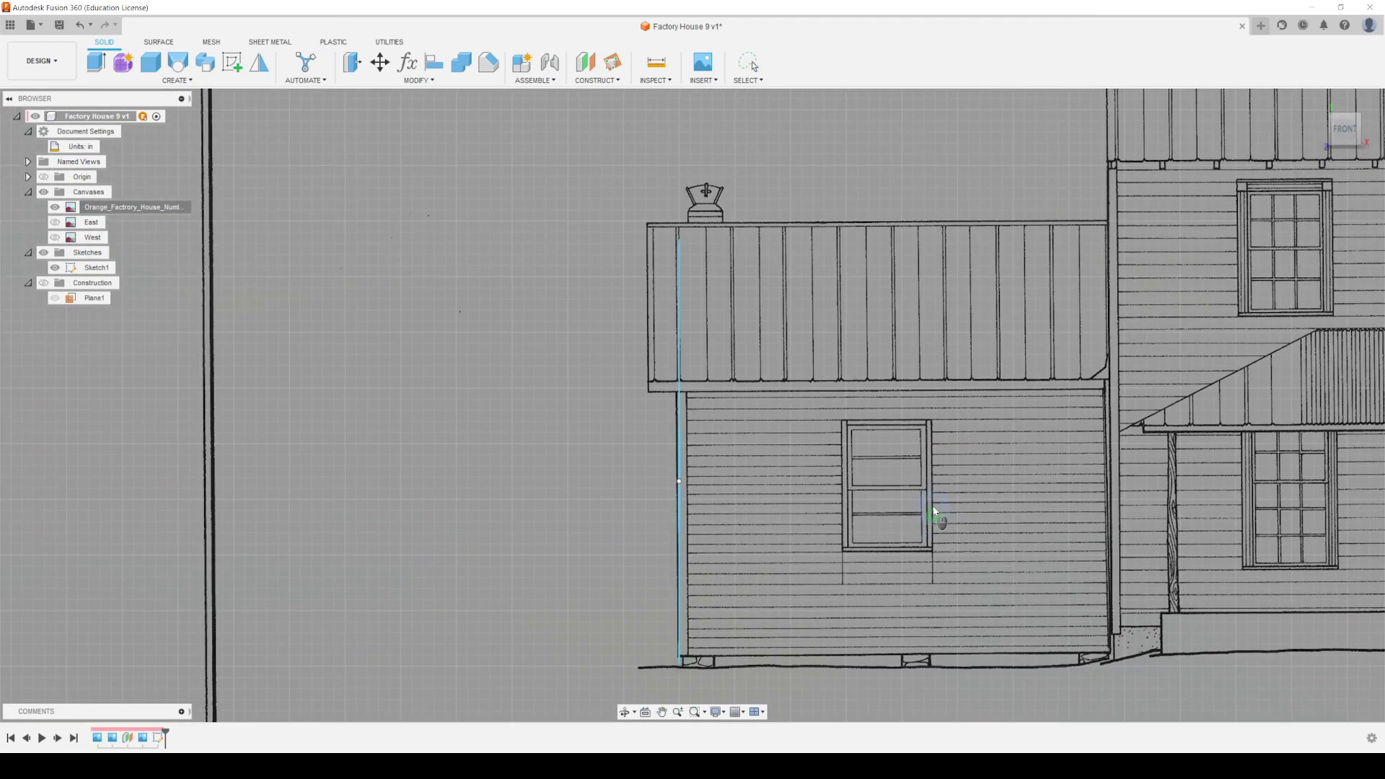
scroll(935, 511, "down", 2)
scroll(777, 371, "down", 2)
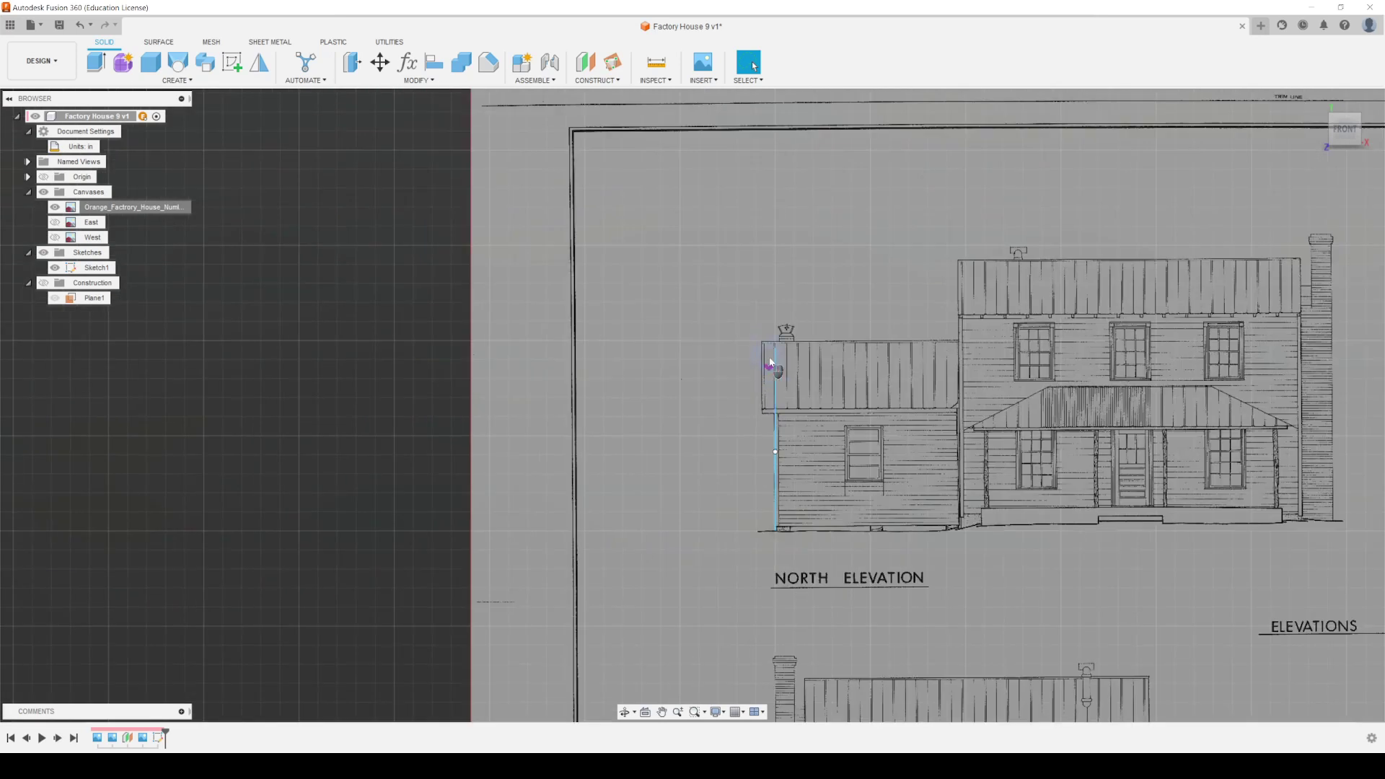
scroll(779, 348, "up", 3)
scroll(841, 505, "down", 2)
scroll(847, 535, "up", 1)
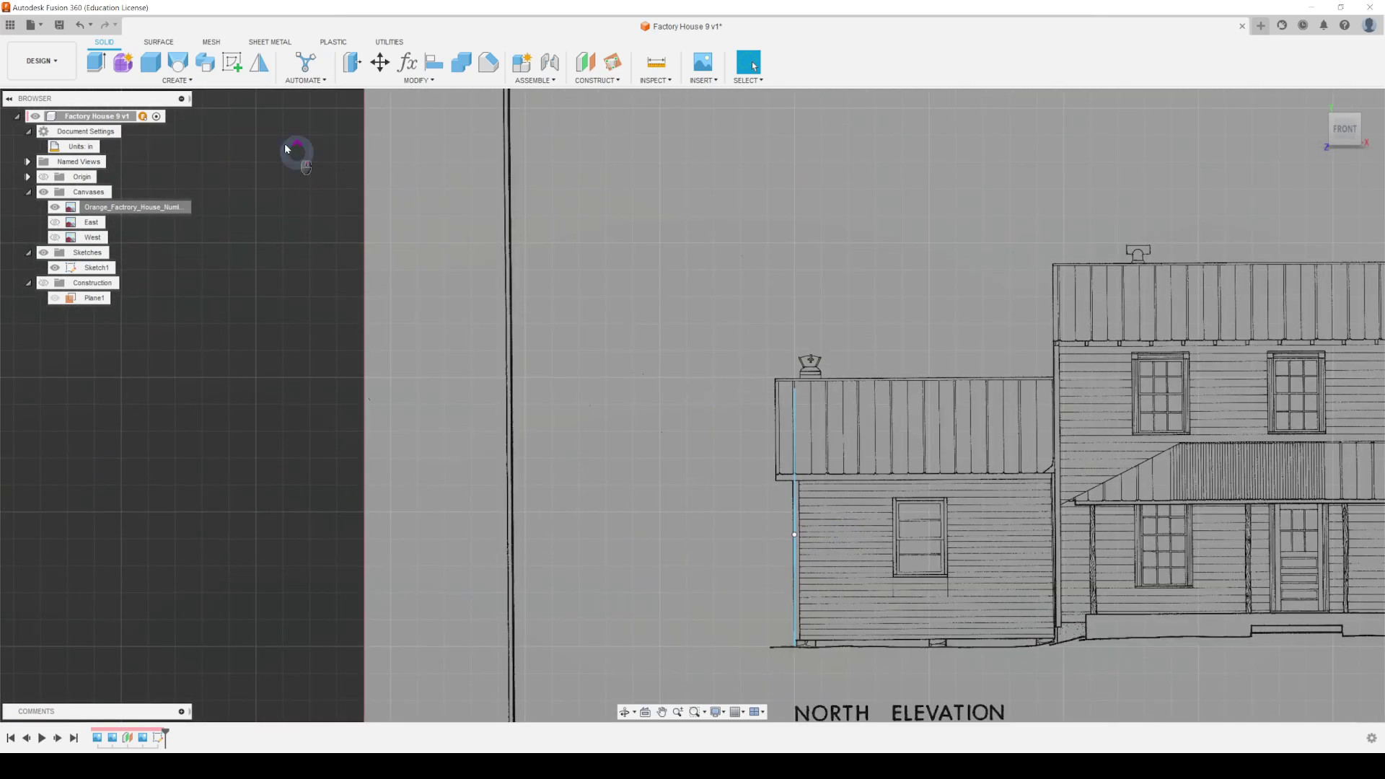
scroll(1268, 132, "up", 1)
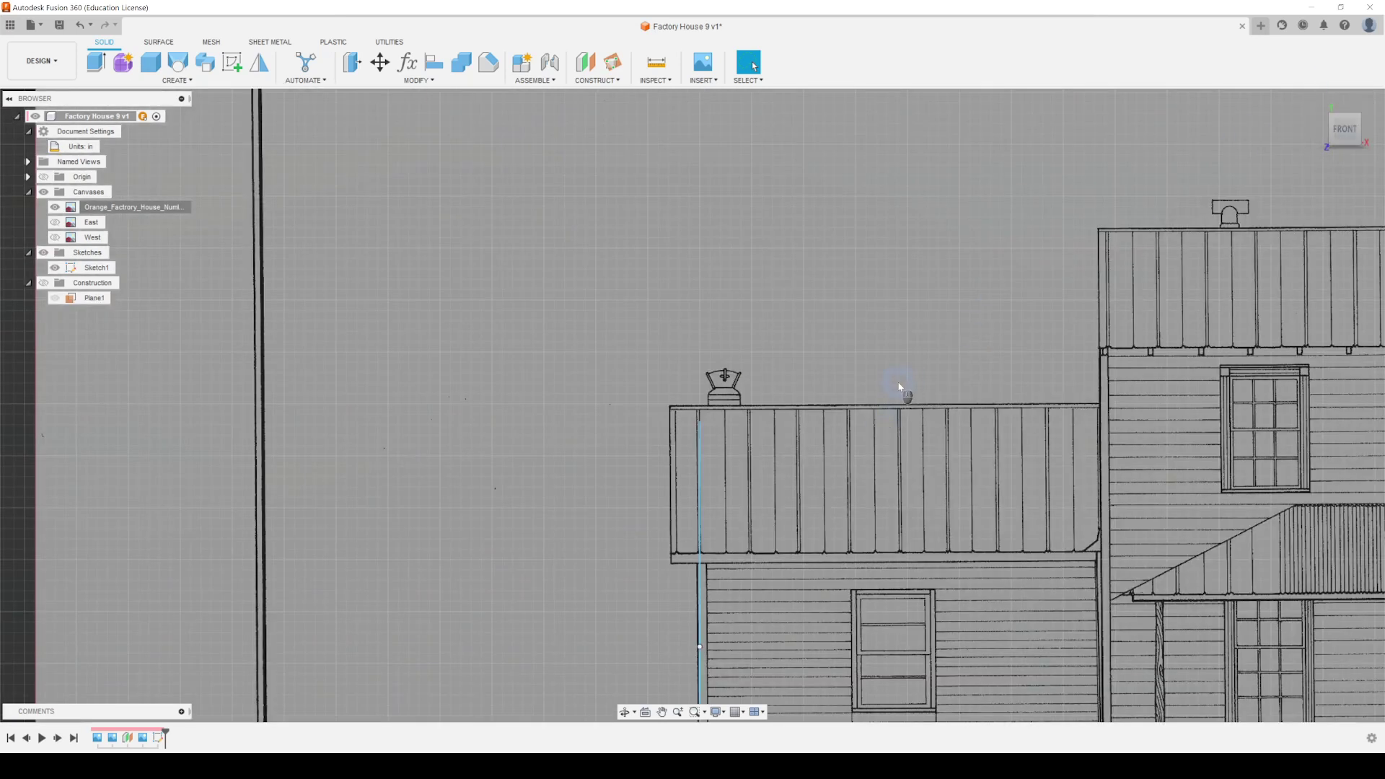
Step: Select the gabled wall profile in Sketch1 together with the double window's frame and pane profiles, leaving out the foundation piers
mouse_move(900, 387)
middle_mouse_down("shift")
mouse_move(887, 411)
mouse_move(927, 411)
mouse_move(924, 470)
mouse_move(850, 228)
mouse_move(1085, 454)
mouse_move(1064, 433)
middle_mouse_up("shift")
left_click(679, 300)
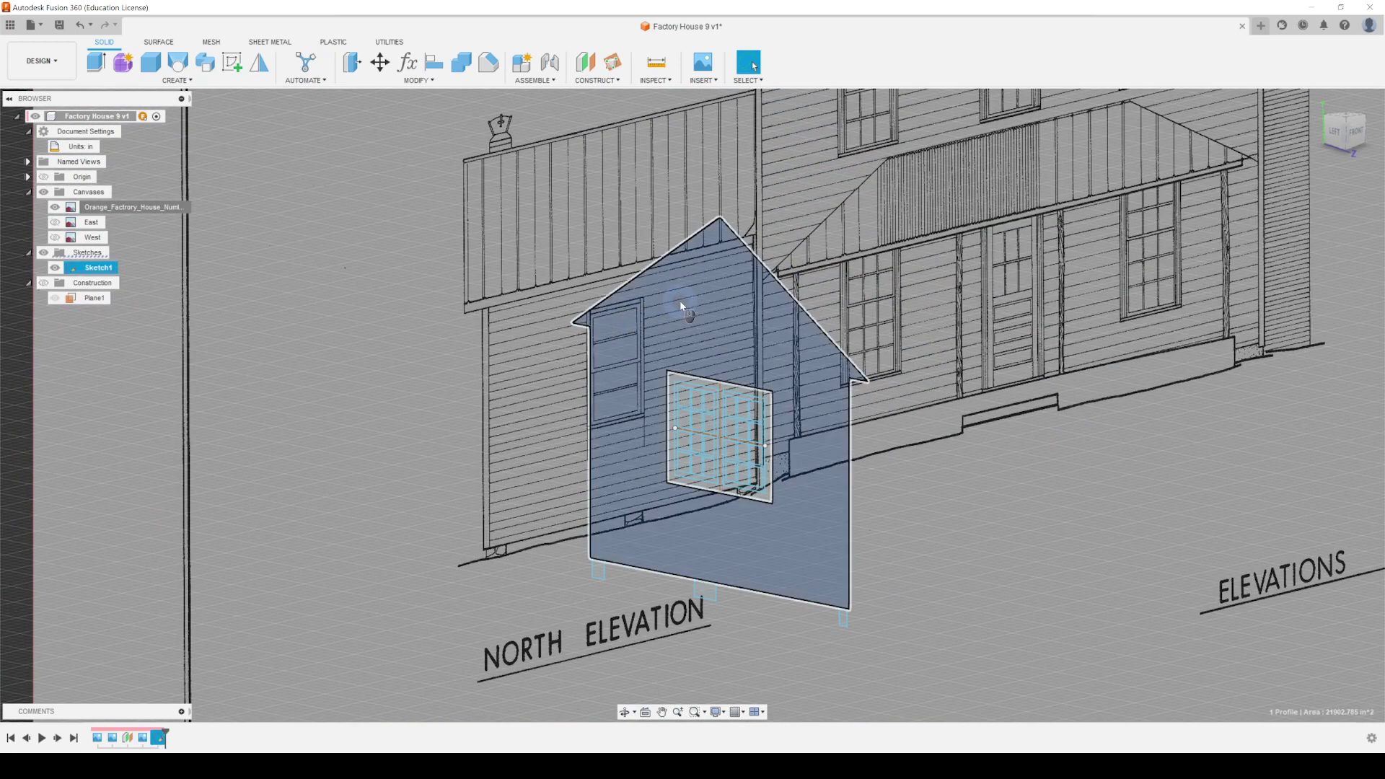
scroll(672, 492, "up", 6)
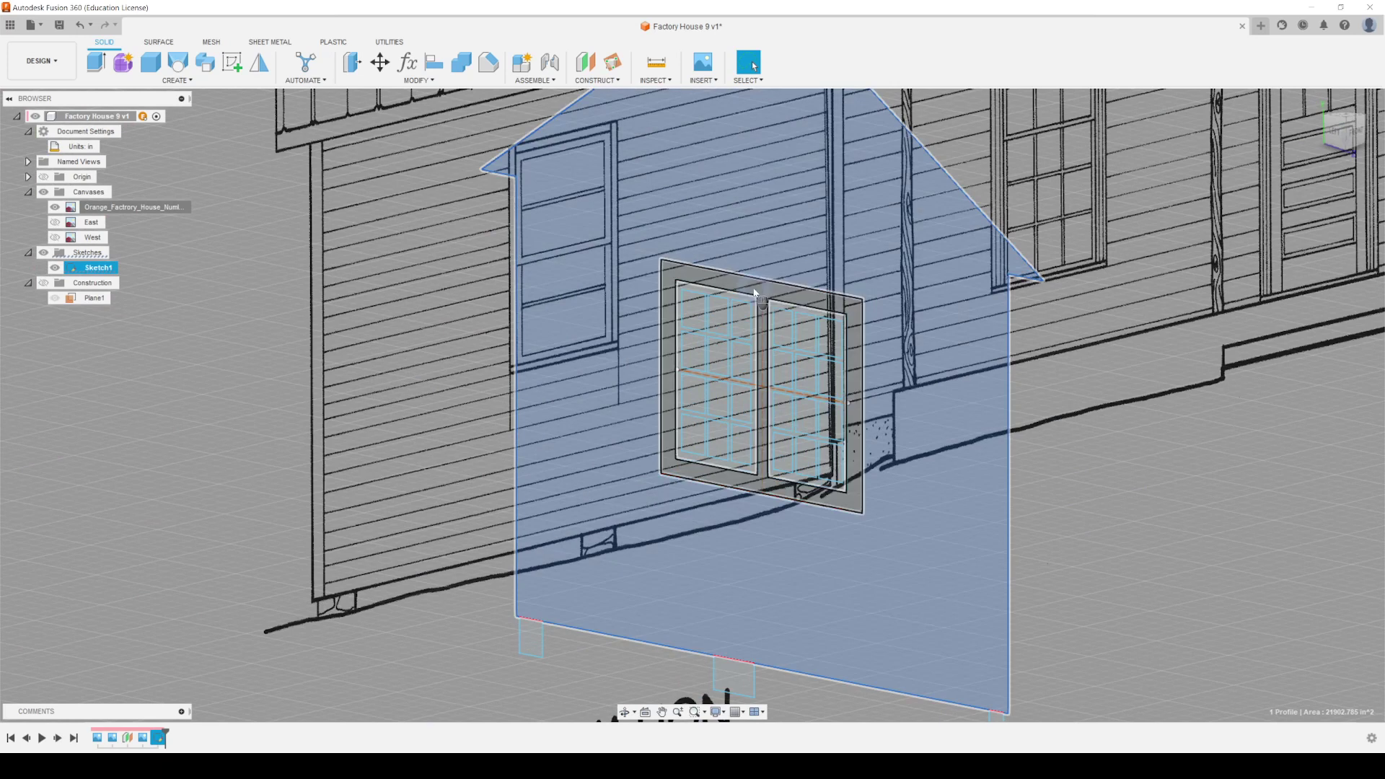
scroll(772, 293, "up", 3)
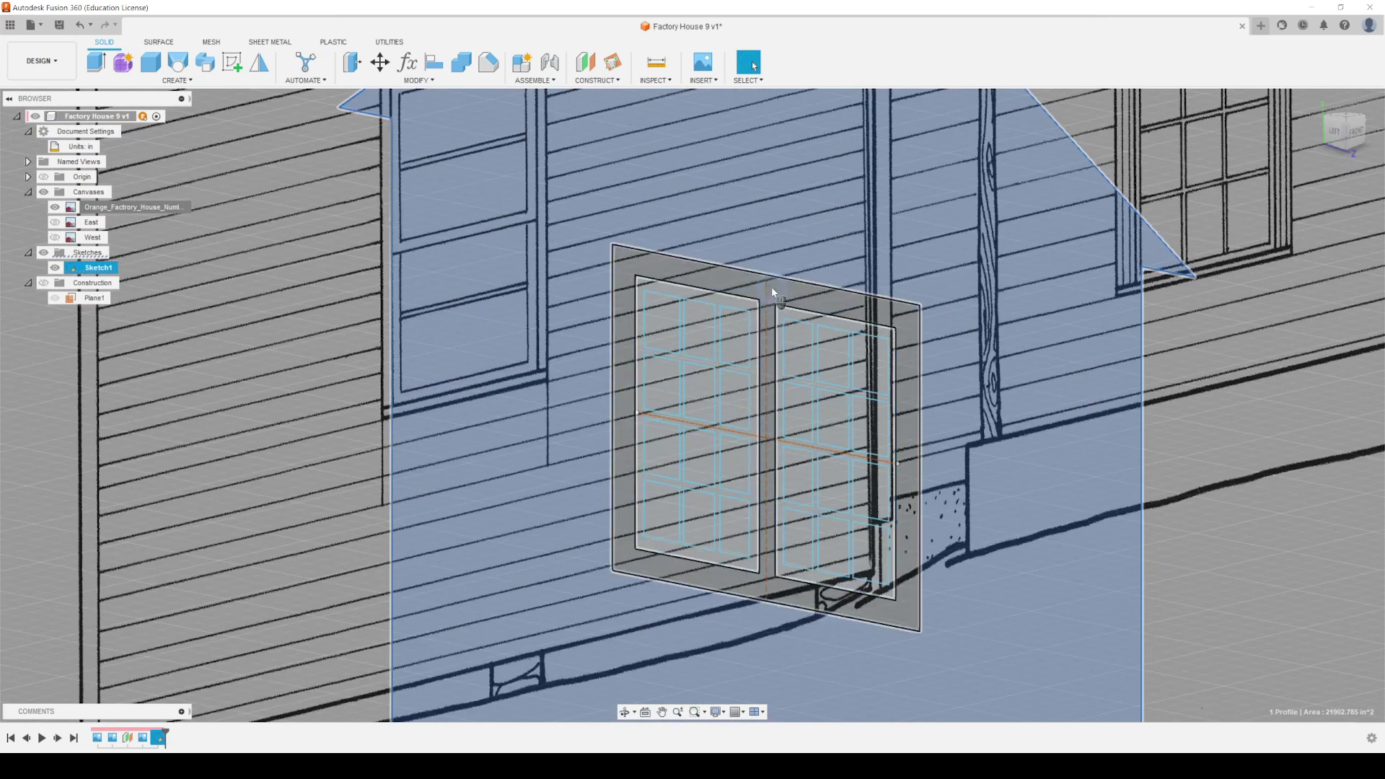
key("e")
scroll(772, 292, "down", 4)
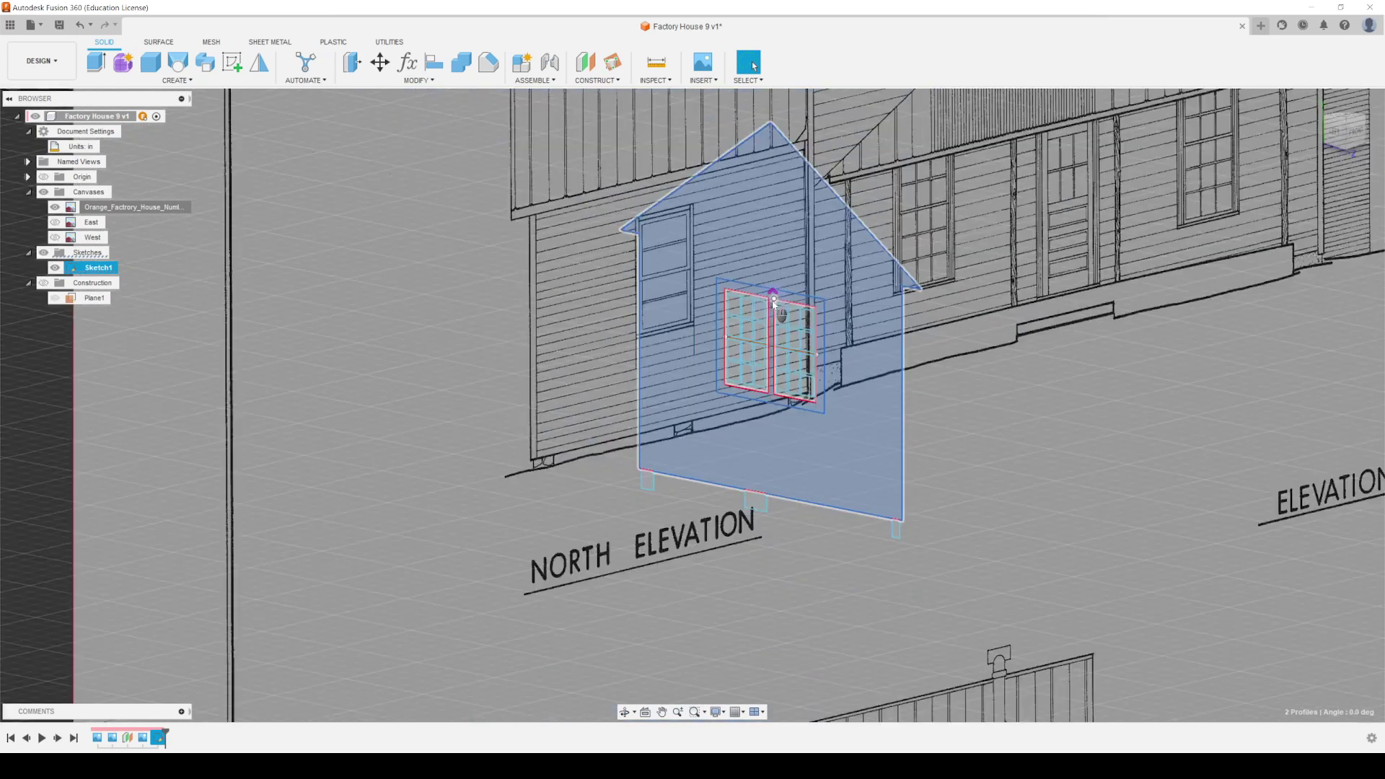
scroll(774, 301, "up", 4)
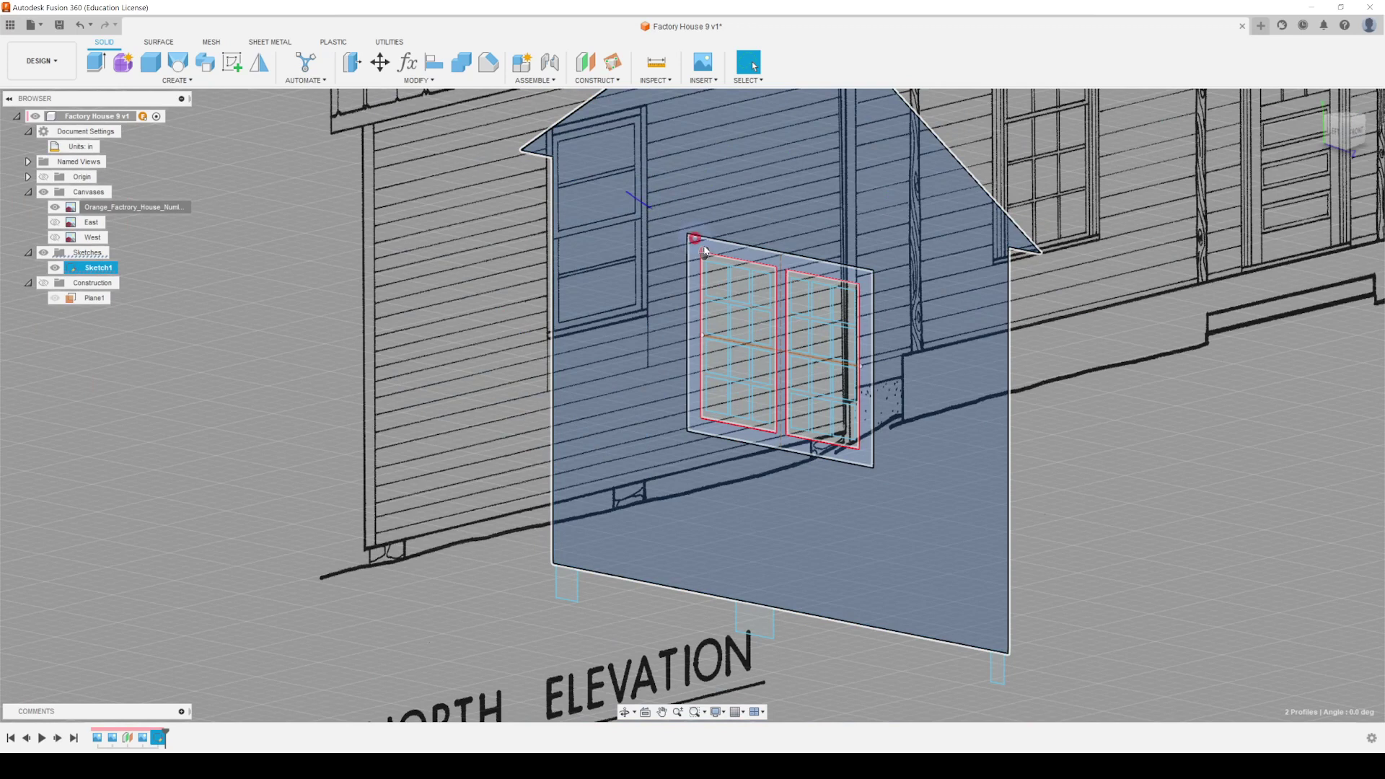
left_click_drag(704, 251, 928, 532)
key("Escape")
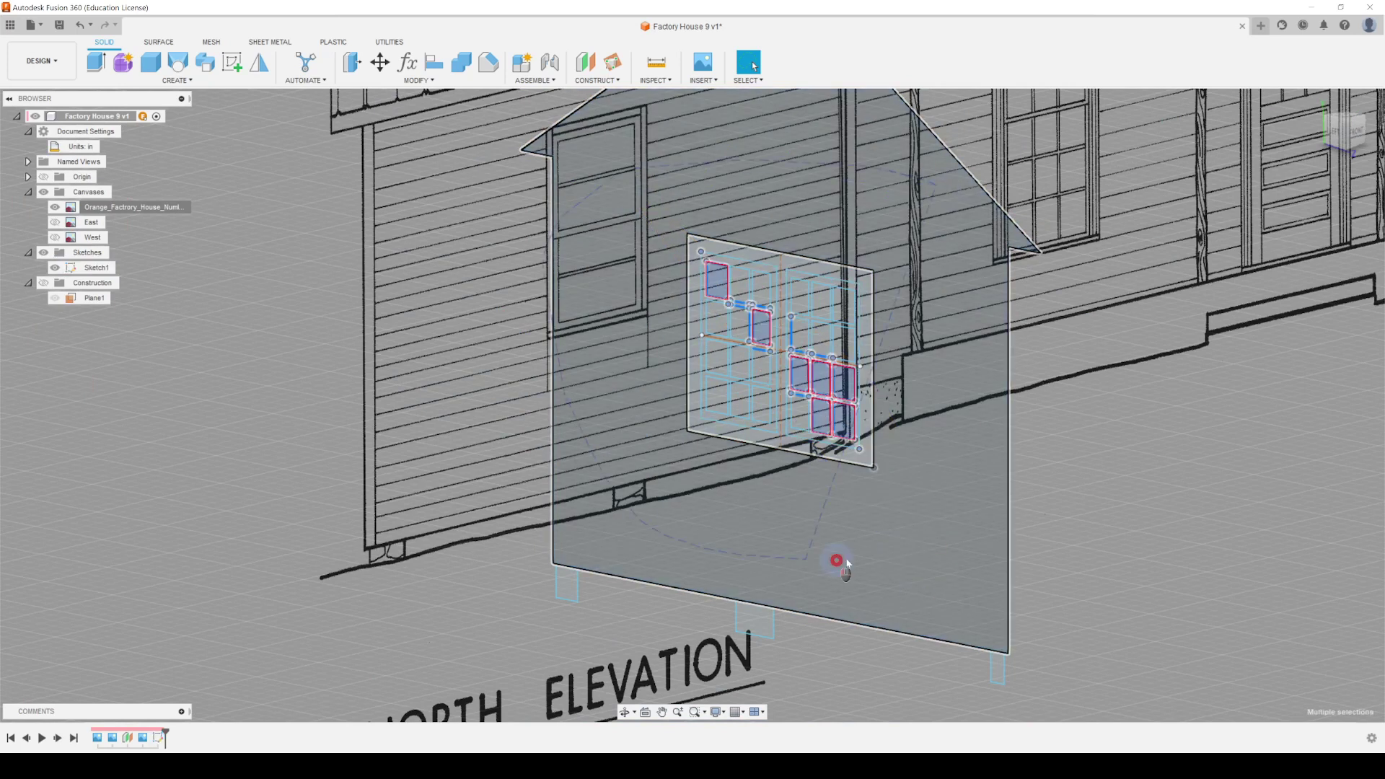
left_click(961, 426)
mouse_move(961, 425)
middle_mouse_down("shift")
mouse_move(936, 433)
mouse_move(962, 431)
middle_mouse_up("shift")
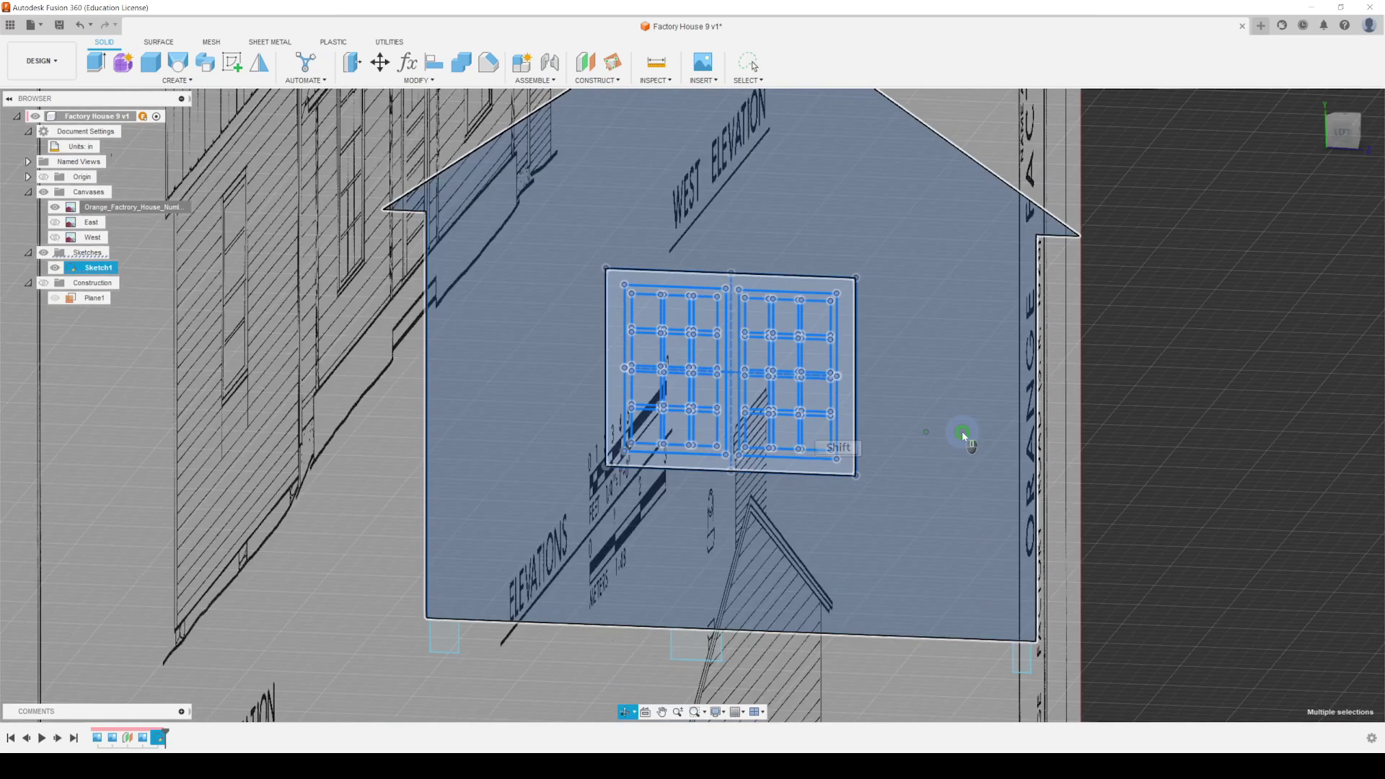
scroll(893, 377, "down", 3)
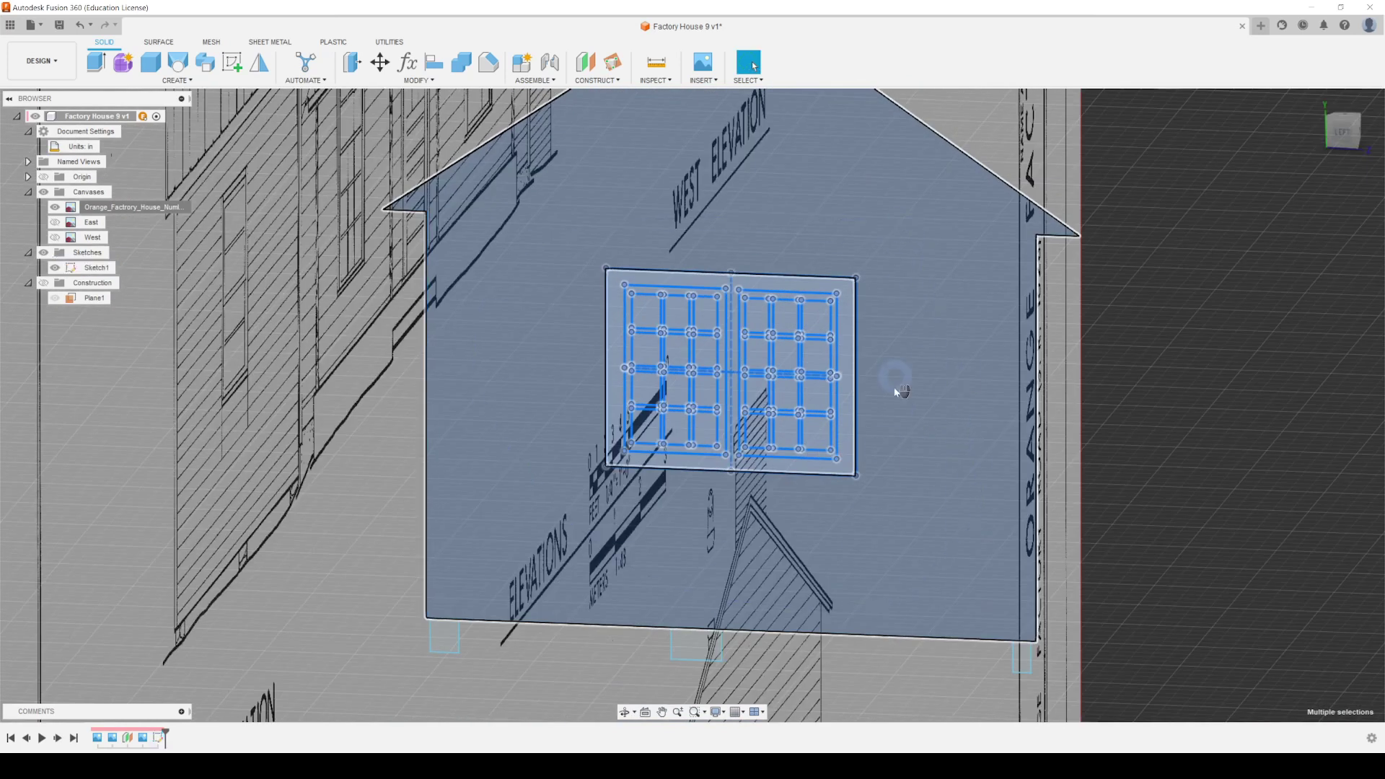
middle_click_drag(875, 482, 846, 488, "shift")
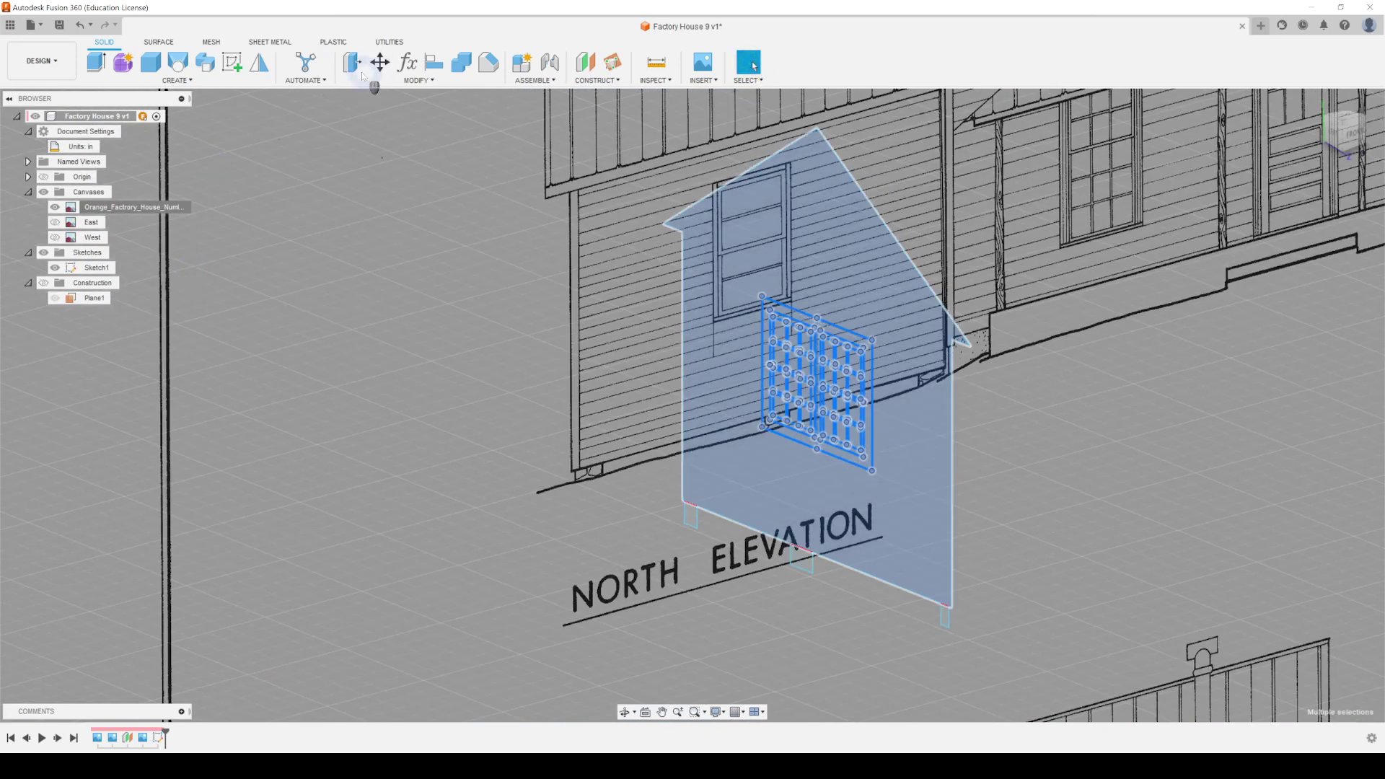
Step: Extrude the selected gable wall and window profiles 193 in as a new body, matching the wing's length in the North Elevation
left_click(96, 63)
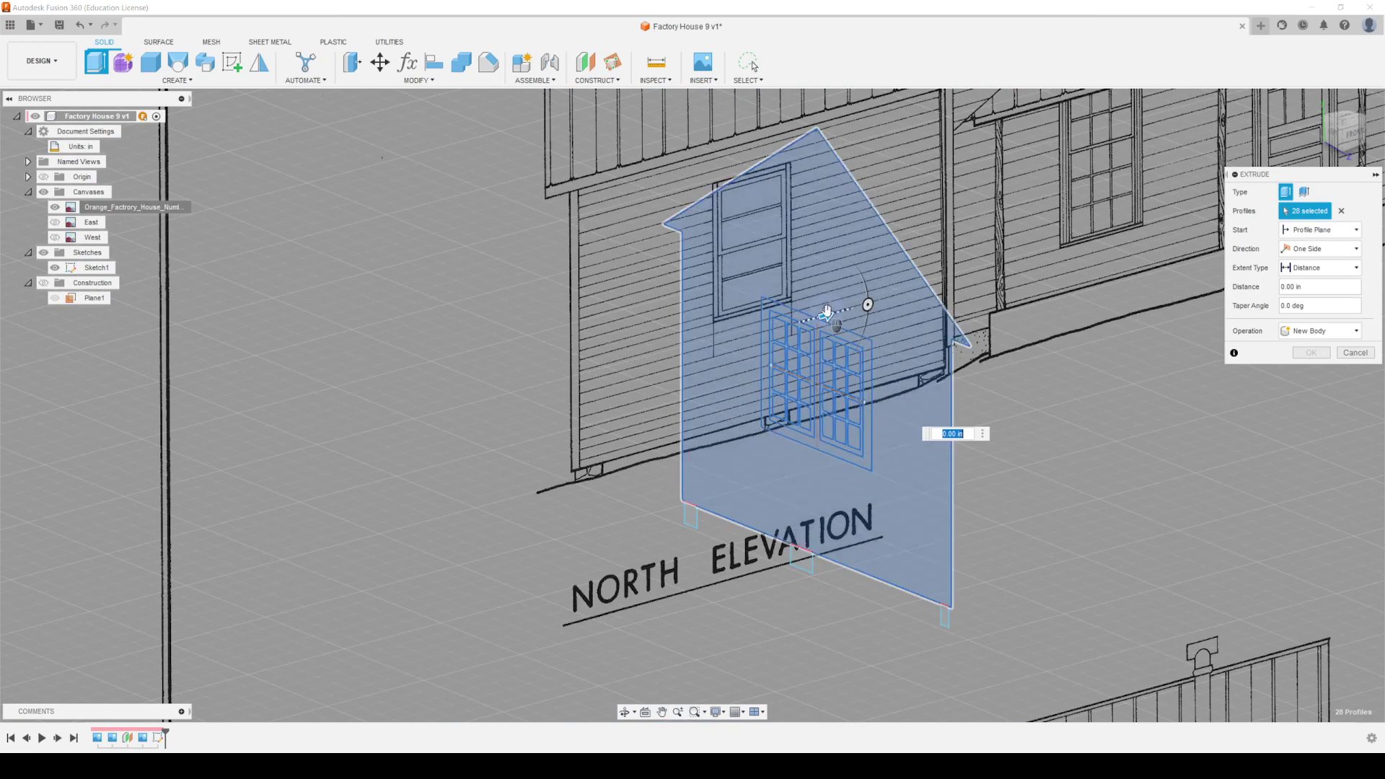
left_click_drag(828, 311, 1095, 218)
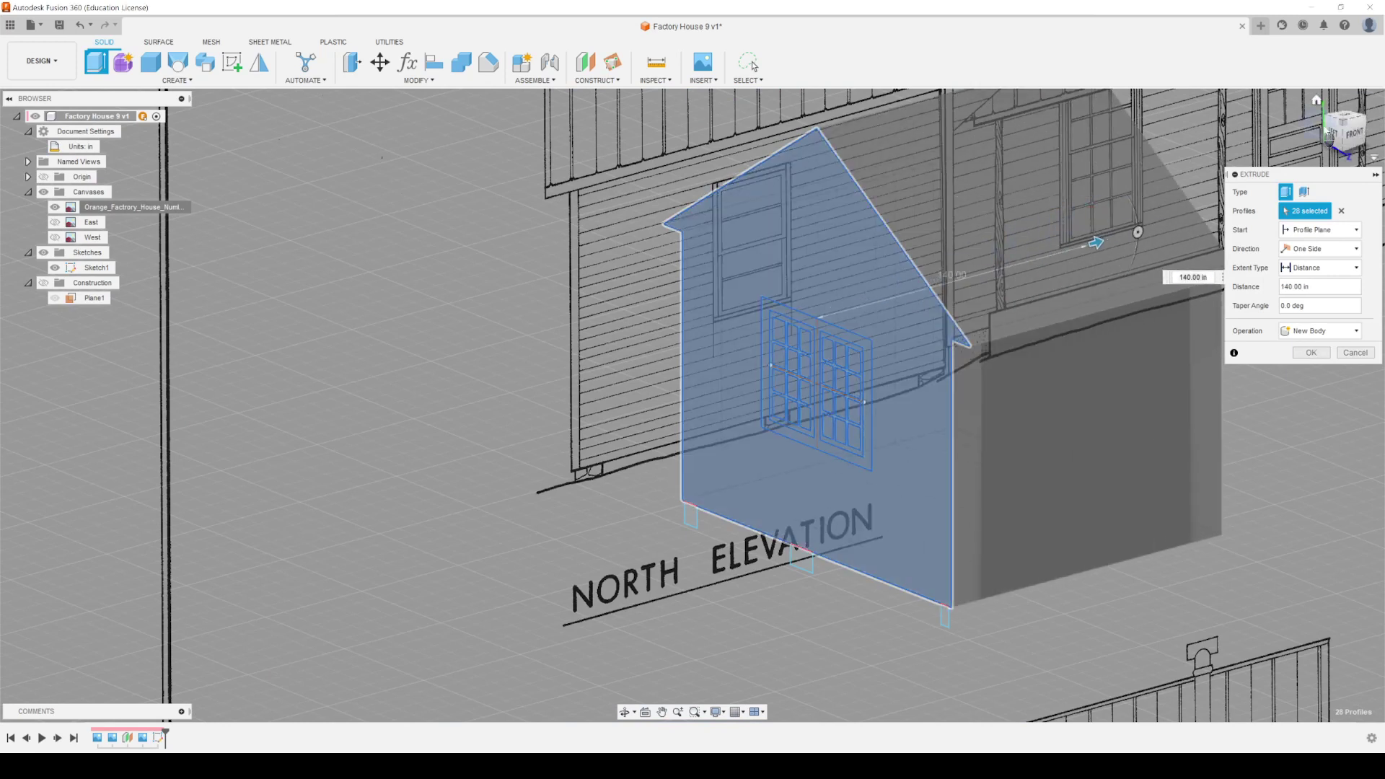
left_click(1354, 135)
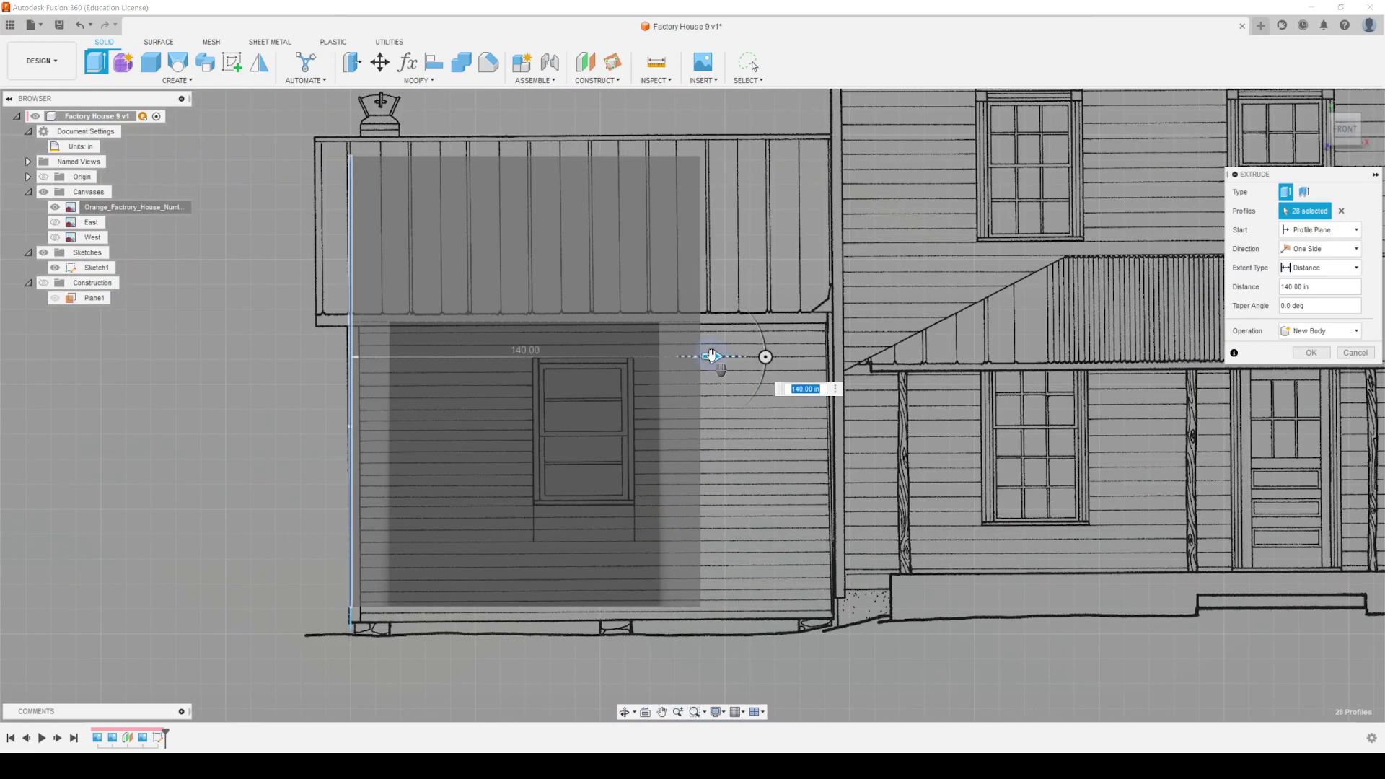
left_click_drag(711, 355, 841, 360)
scroll(838, 381, "up", 8)
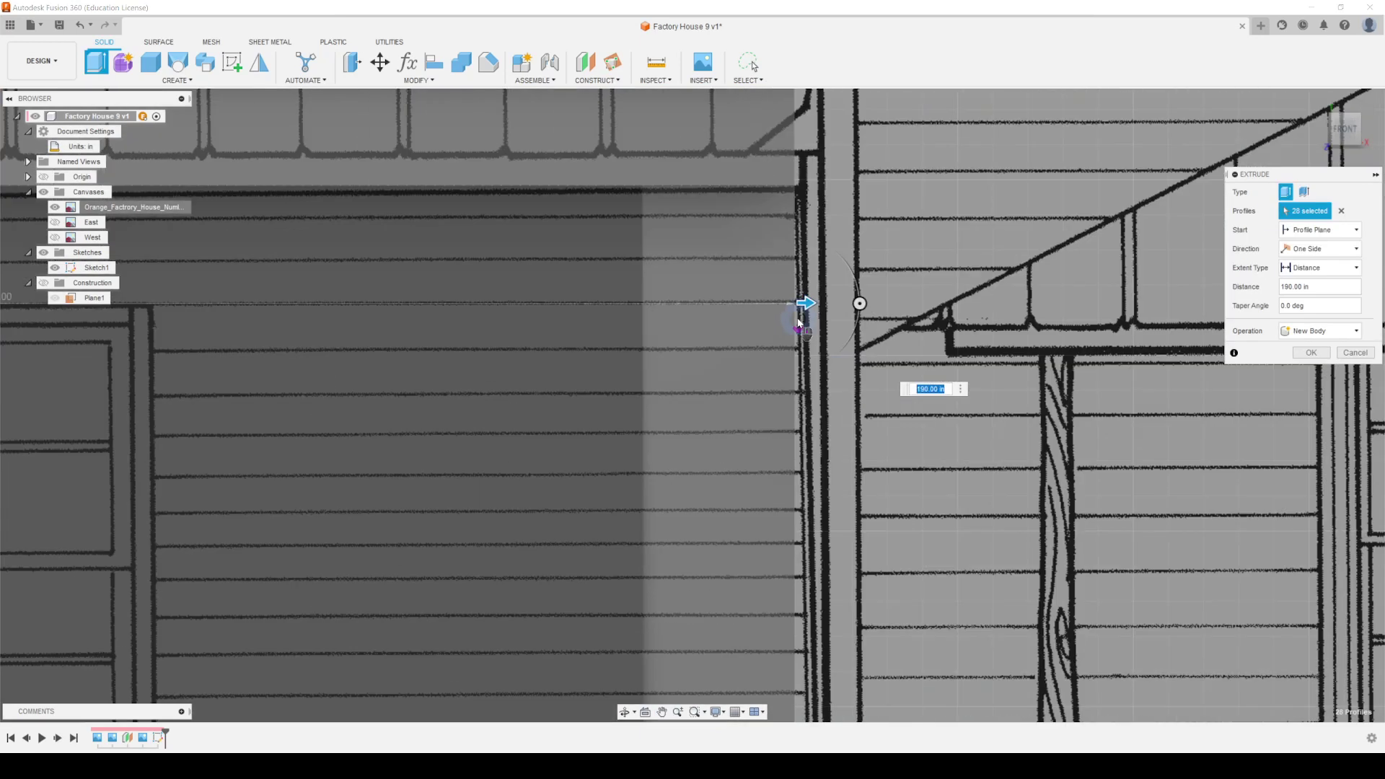
scroll(808, 310, "down", 8)
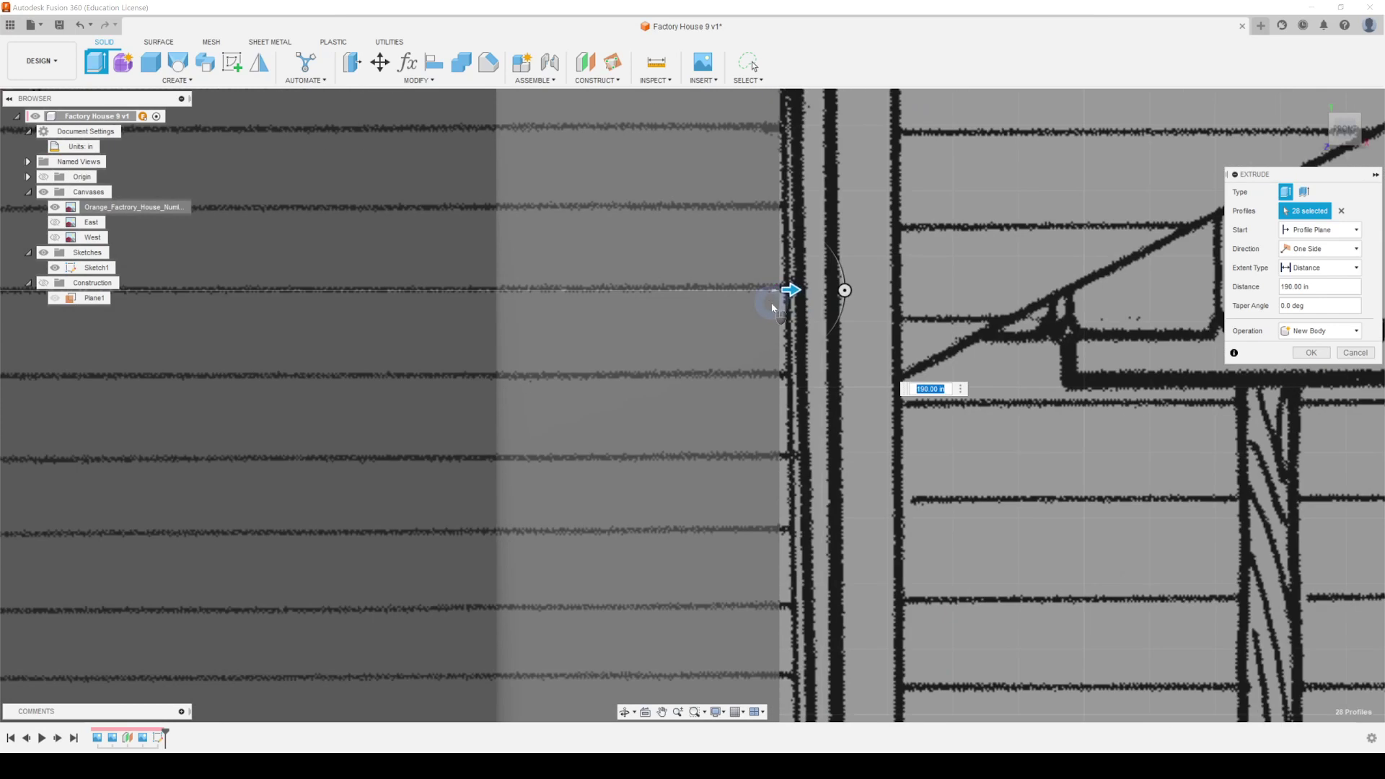
scroll(787, 505, "up", 6)
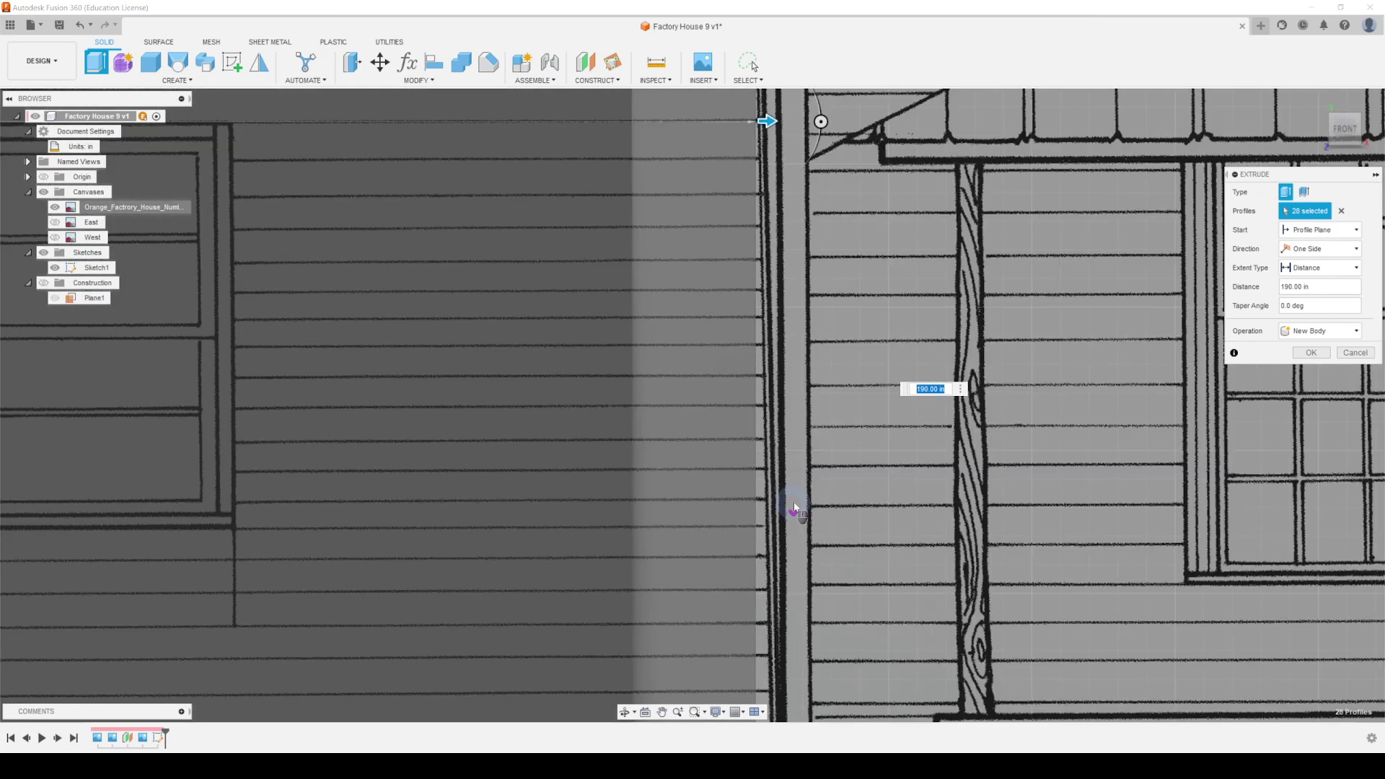
scroll(782, 216, "down", 2)
scroll(802, 334, "up", 3)
scroll(808, 339, "down", 5)
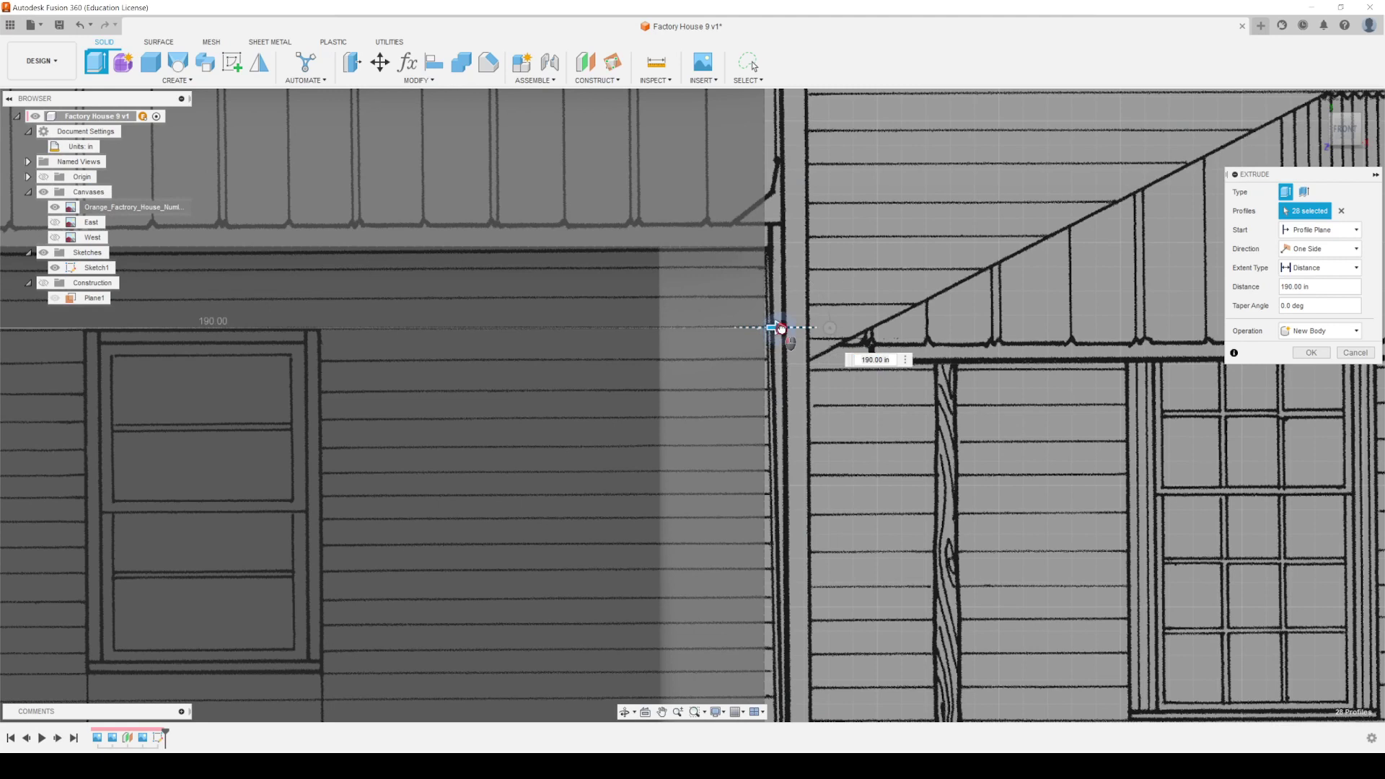
left_click_drag(776, 327, 793, 326)
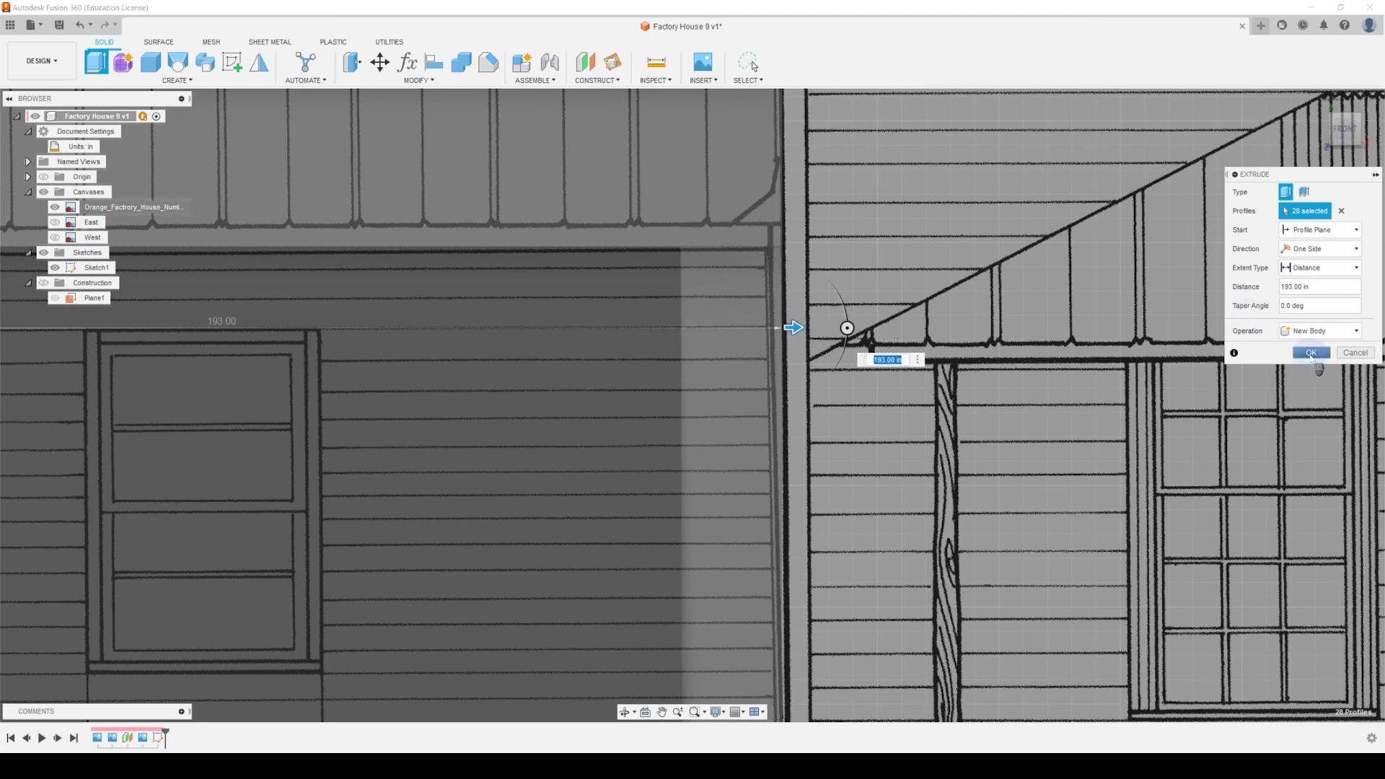
left_click(1314, 354)
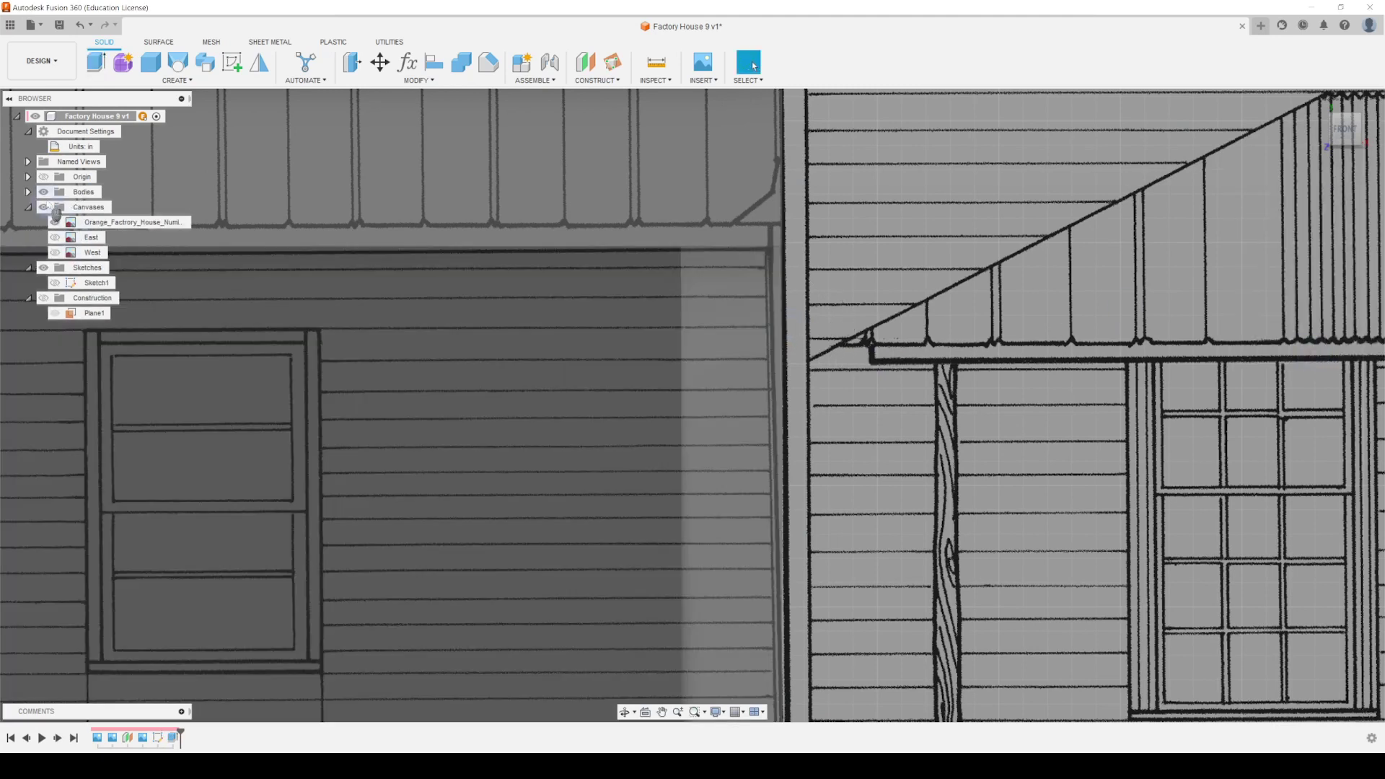
Step: Rename the extruded body as Addition_Main_Body
left_click(28, 192)
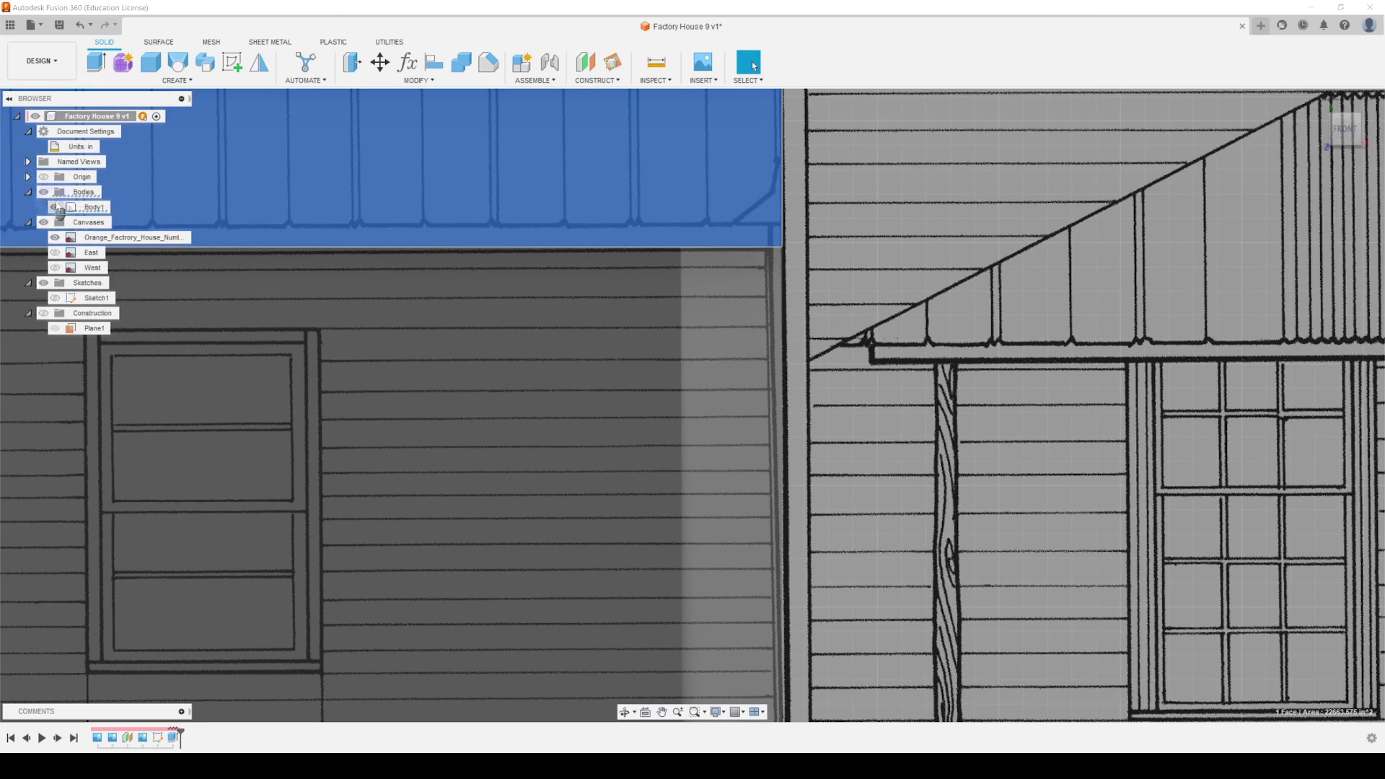
double_click(96, 207)
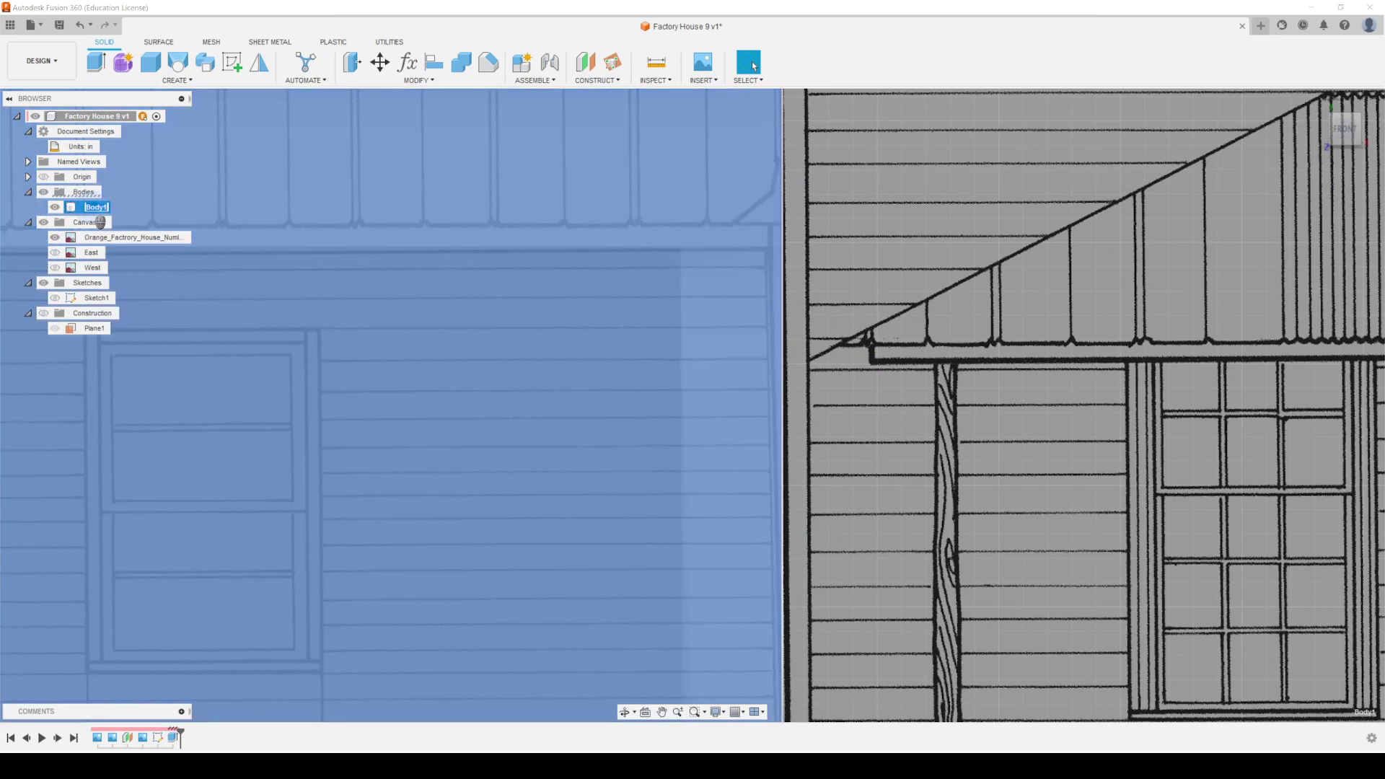
type("Addition_Main")
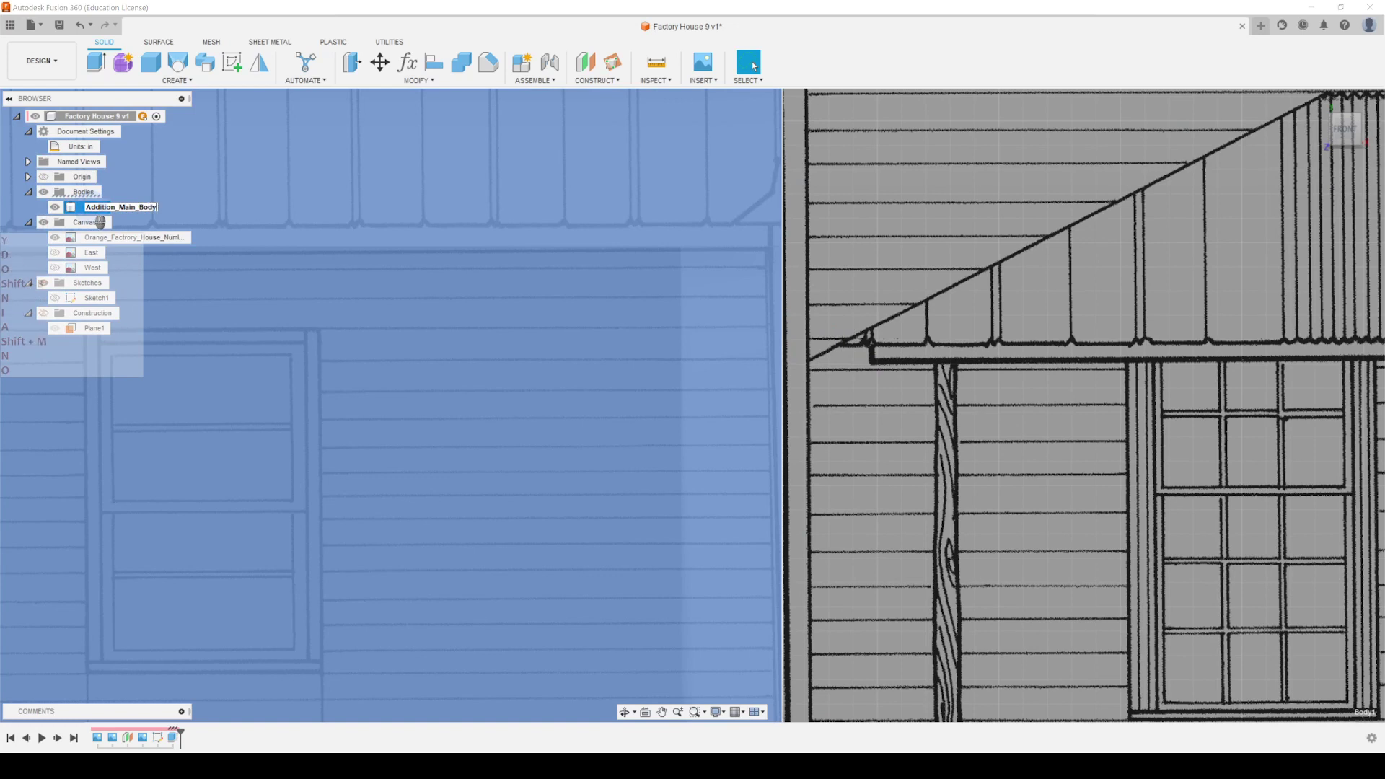
type("_Body")
key("Return")
Step: Show Sketch1 again so its window and pier outlines appear on the extruded body's gabled end wall
scroll(912, 414, "down", 5)
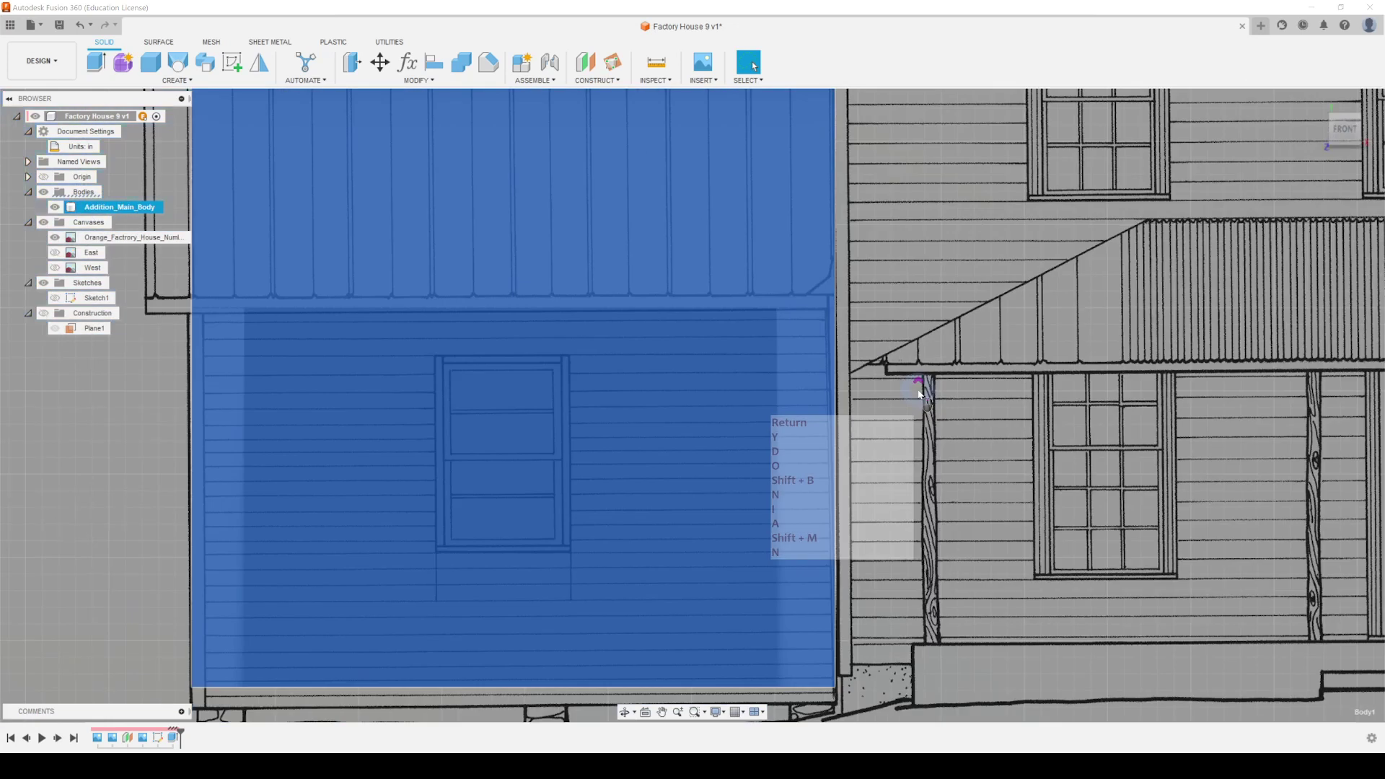
scroll(740, 388, "up", 3)
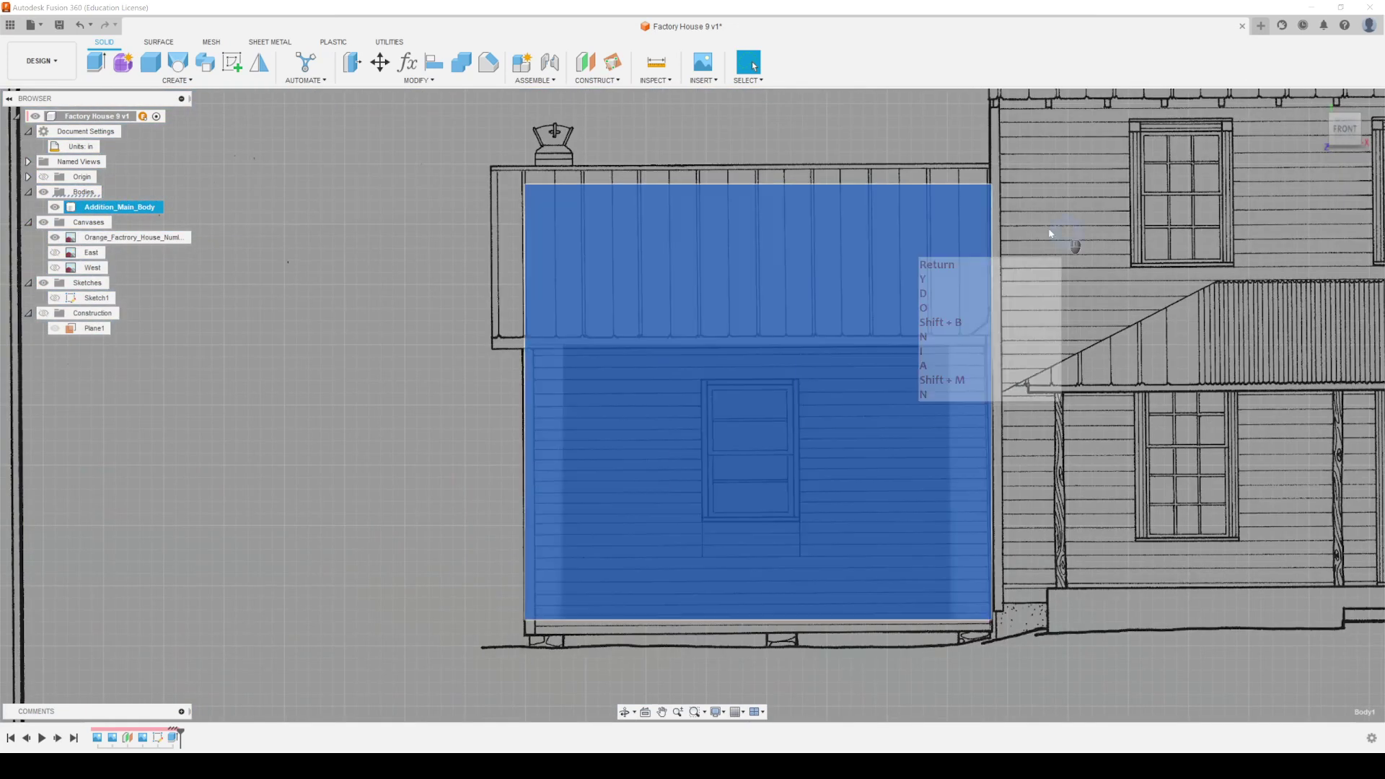
scroll(722, 370, "down", 3)
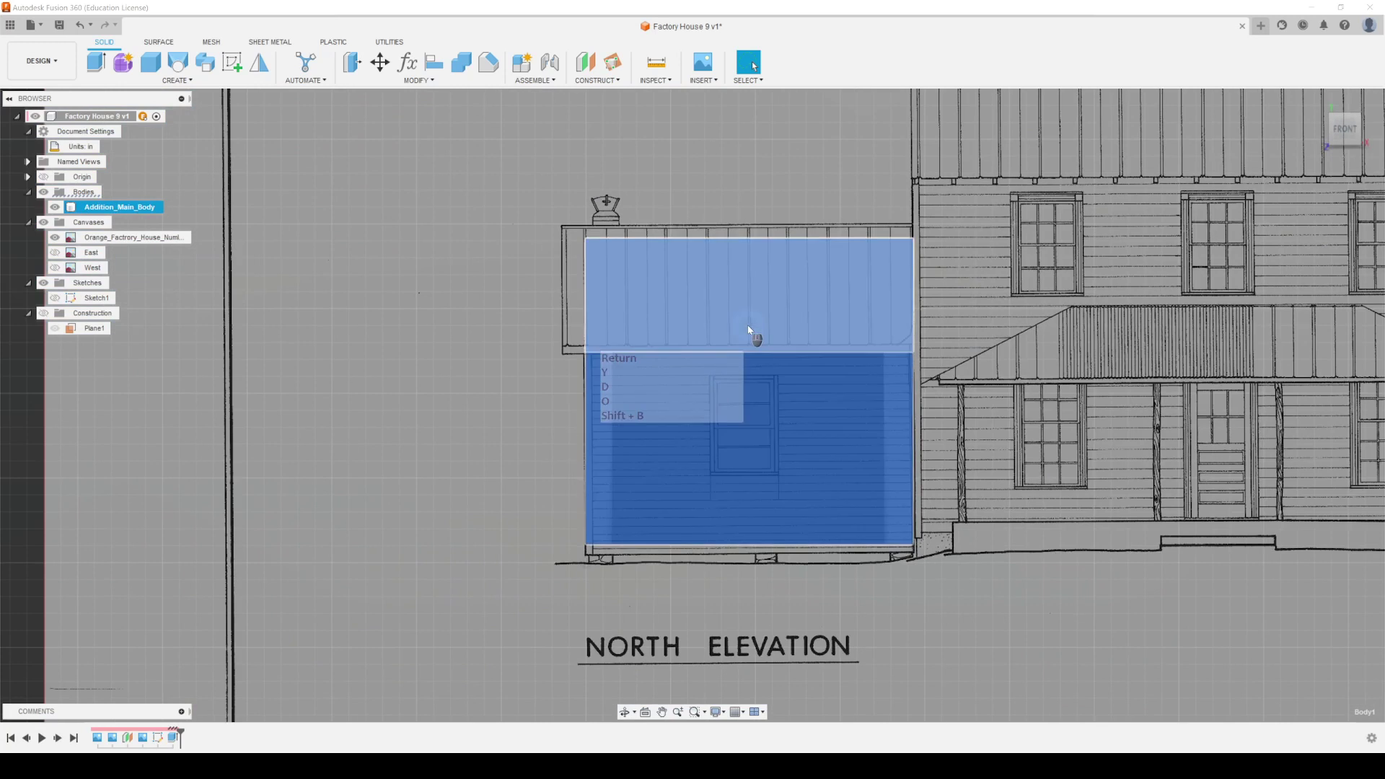
middle_click_drag(764, 340, 372, 316, "shift")
mouse_move(508, 264)
middle_mouse_down("shift")
mouse_move(596, 278)
mouse_move(582, 288)
middle_mouse_up("shift")
scroll(603, 330, "up", 5)
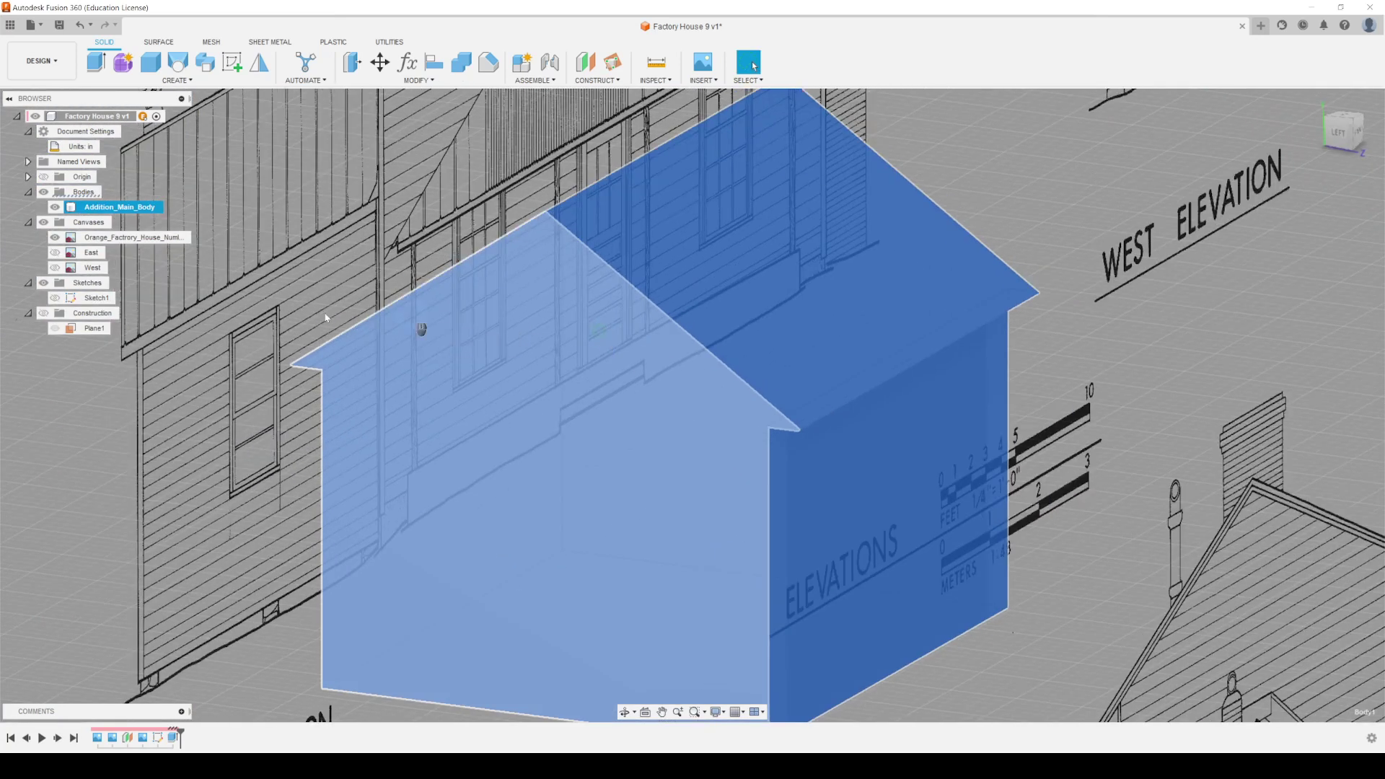
left_click(54, 298)
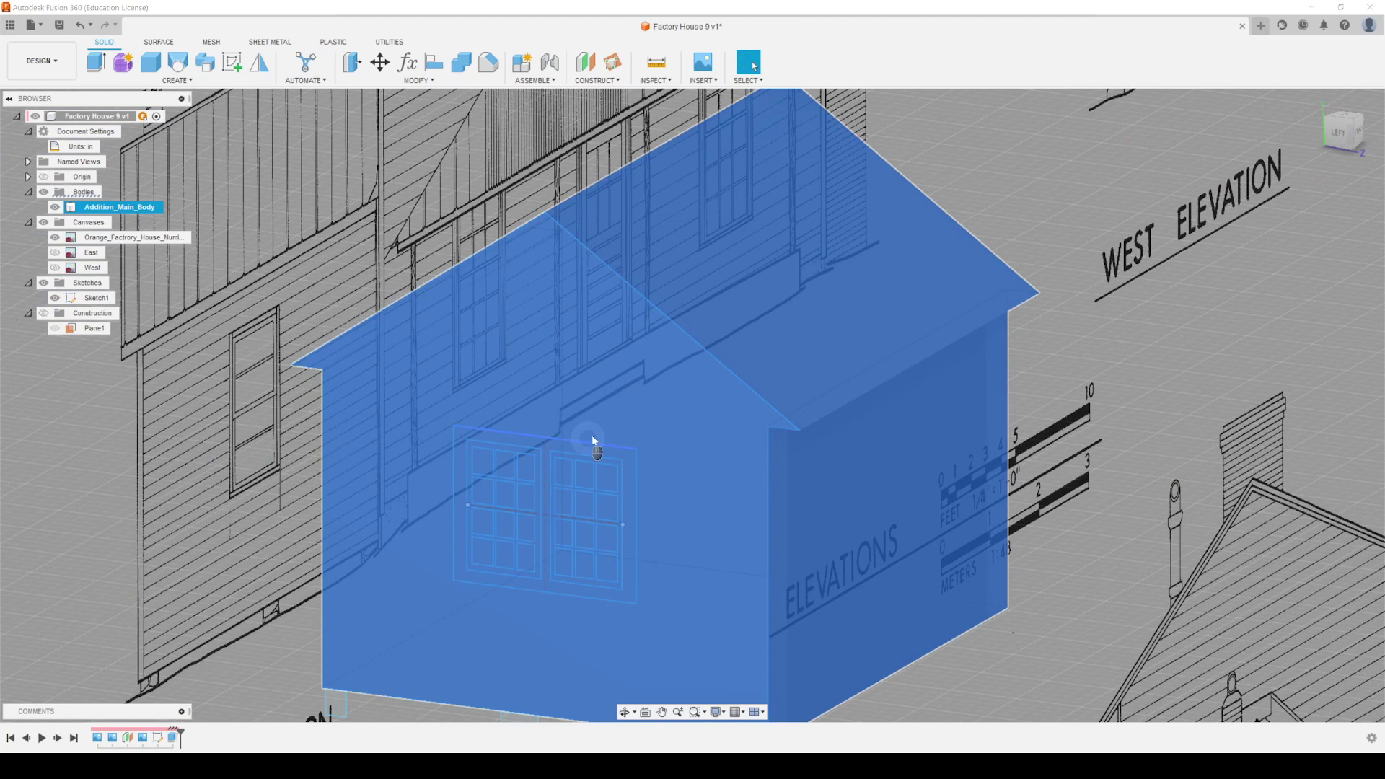
mouse_move(592, 435)
middle_mouse_down("shift")
mouse_move(668, 322)
mouse_move(772, 368)
mouse_move(746, 351)
middle_mouse_up("shift")
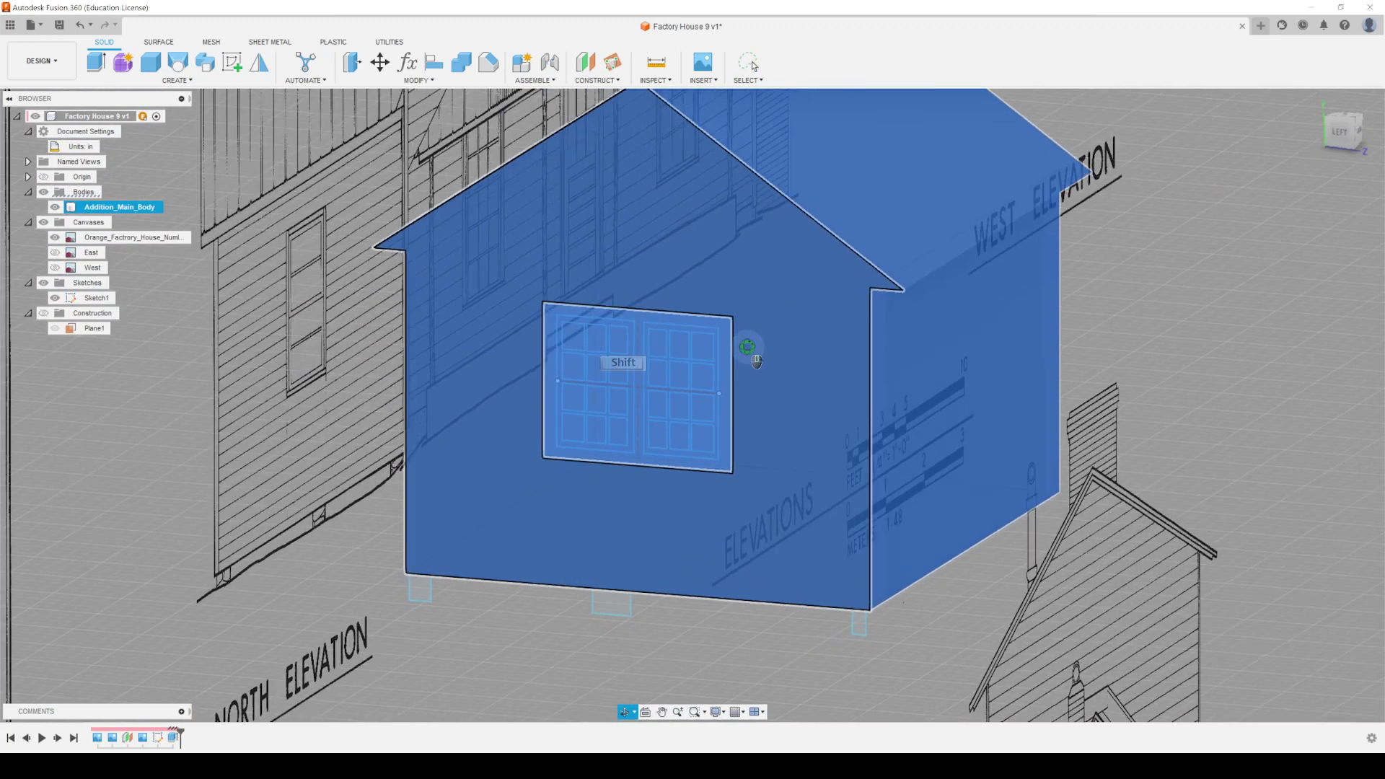
middle_click_drag(634, 259, 677, 344)
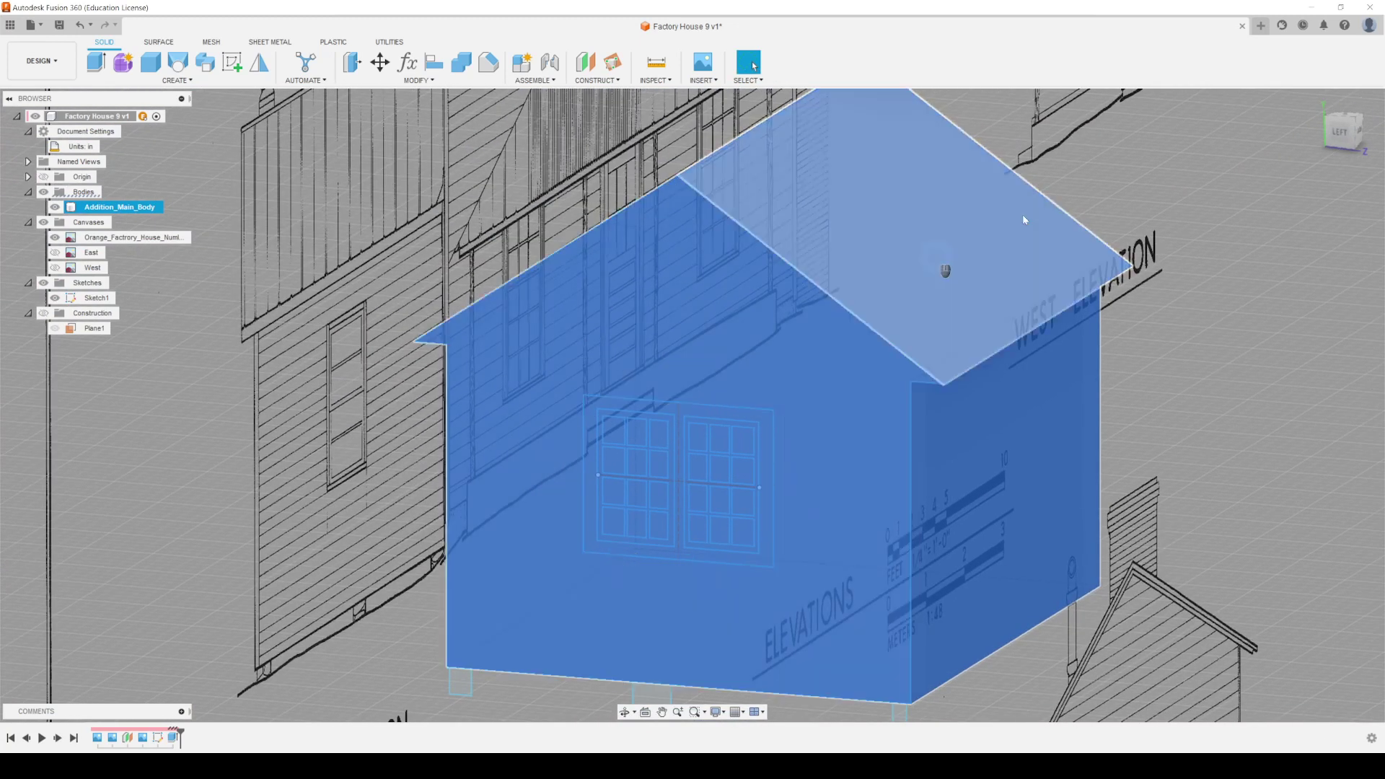
Step: View the gabled end wall straight on and show the East elevation canvas, framing the roof's gable
left_click(1340, 135)
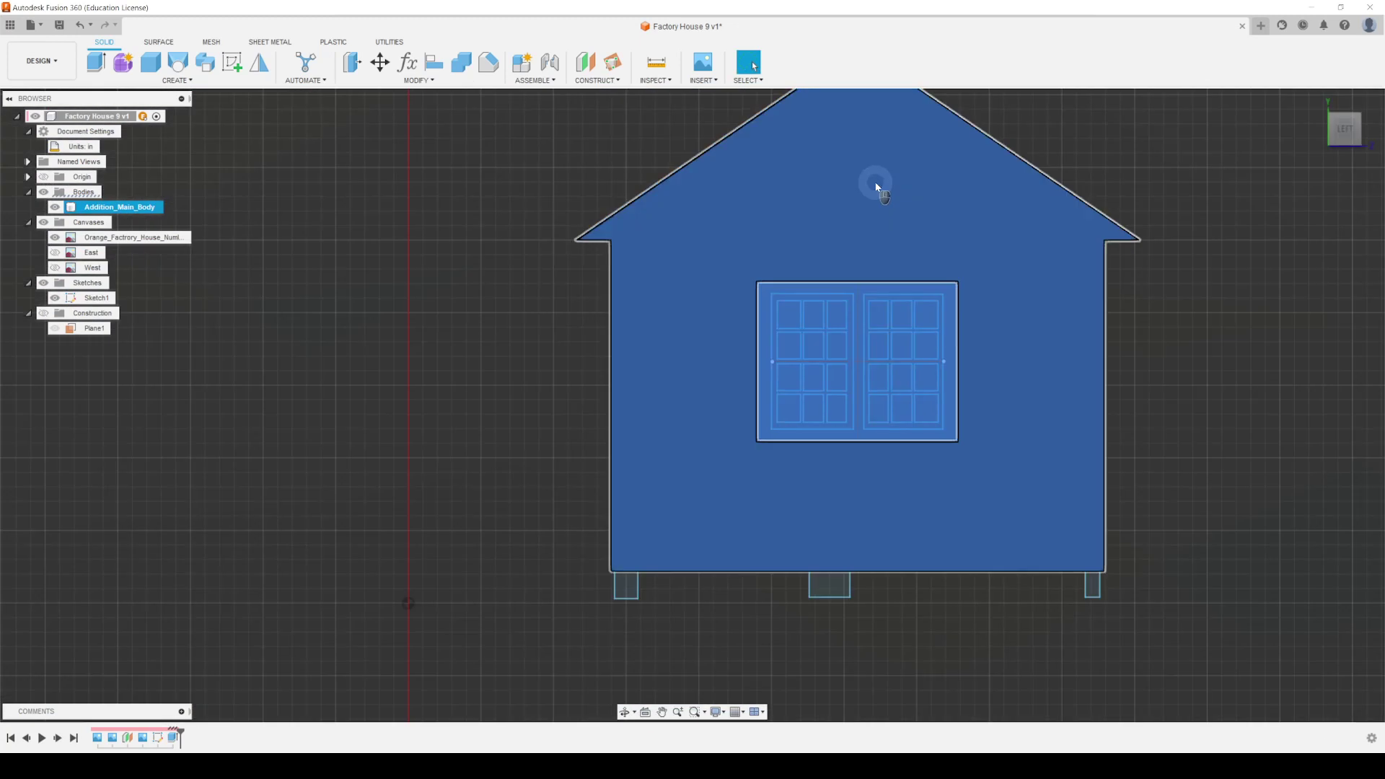
middle_click_drag(875, 185, 718, 348)
left_click(55, 253)
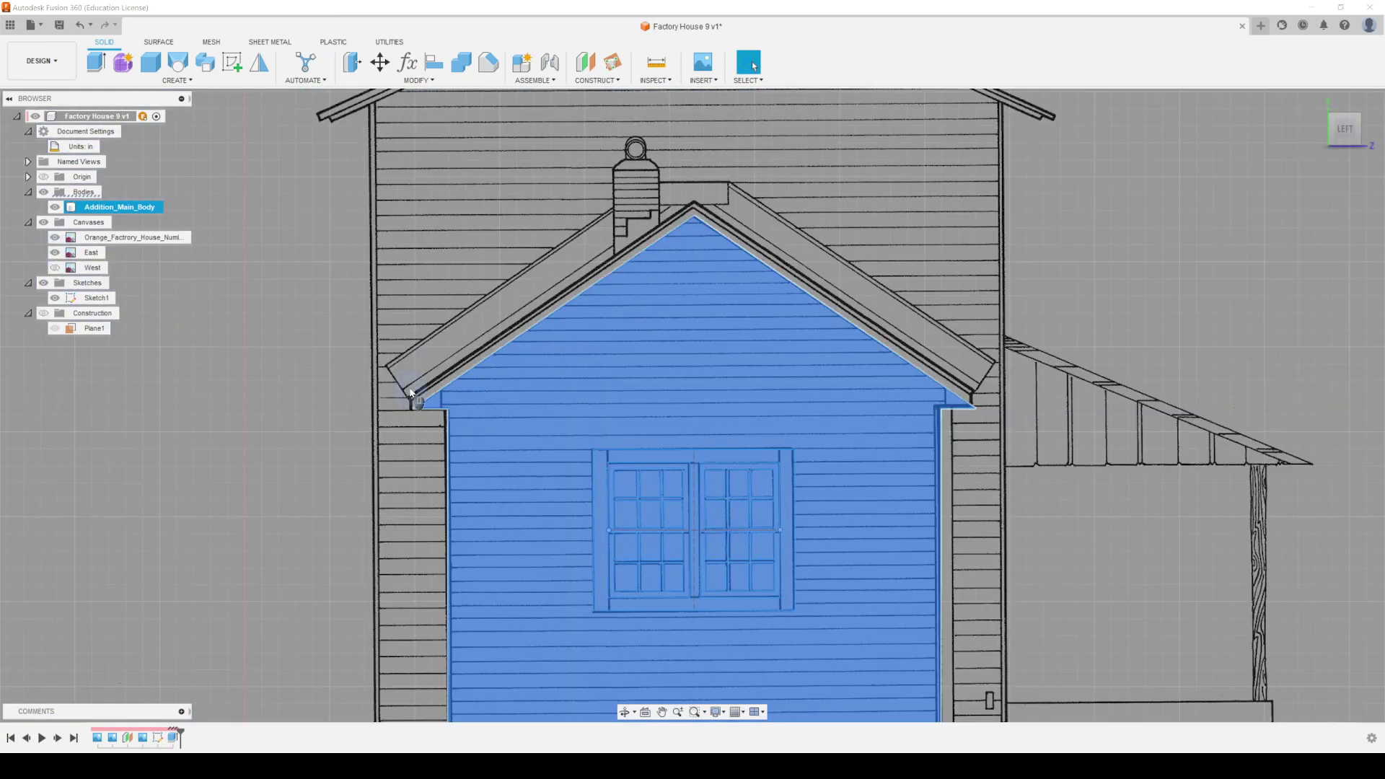
scroll(411, 393, "up", 3)
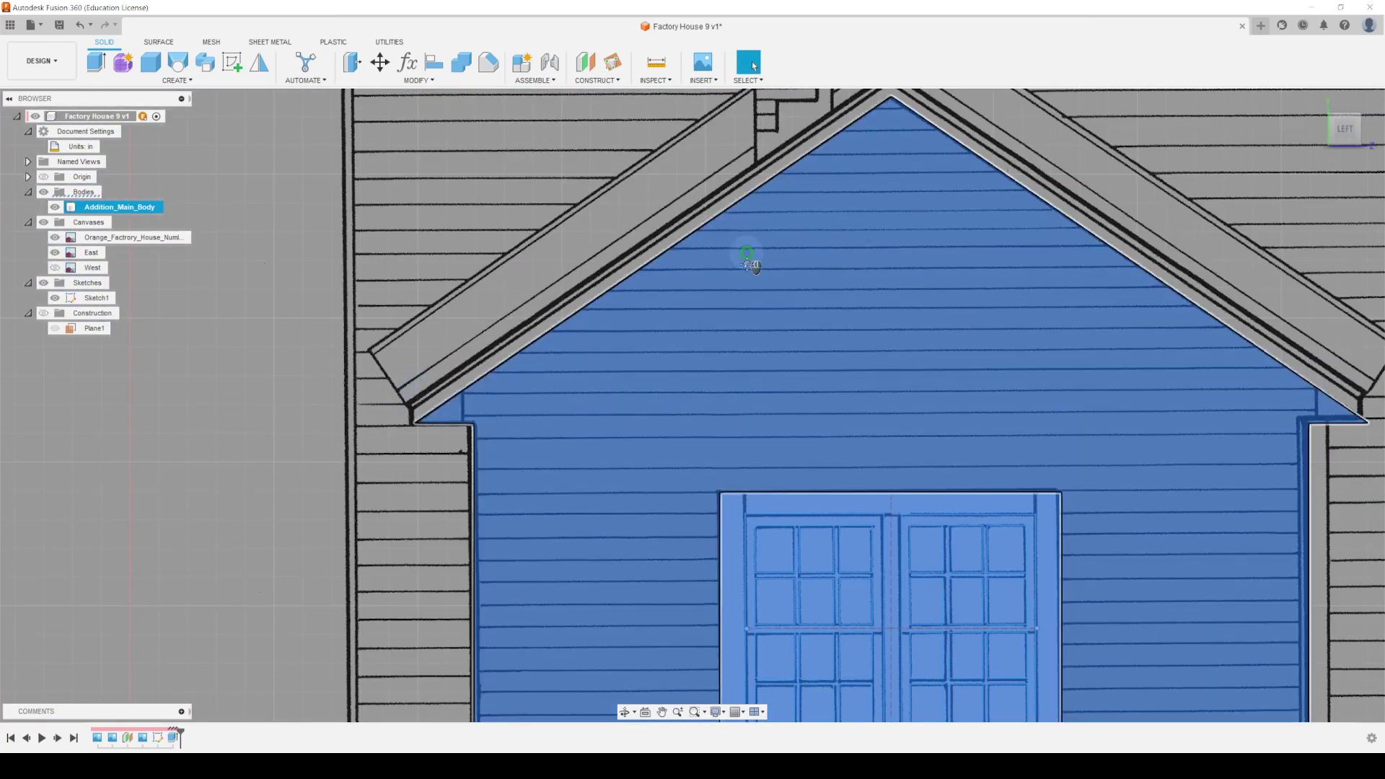
middle_click_drag(743, 254, 715, 297)
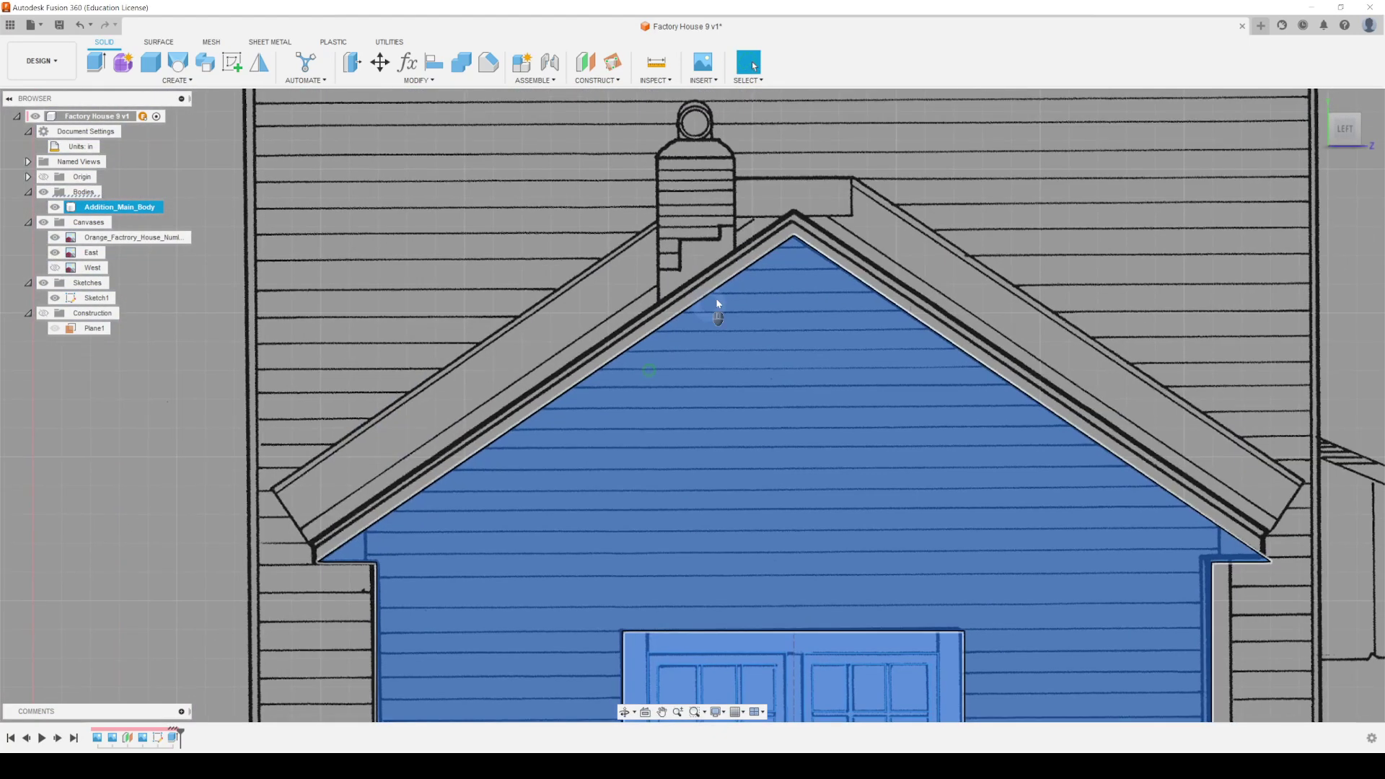
middle_click_drag(930, 300, 870, 251)
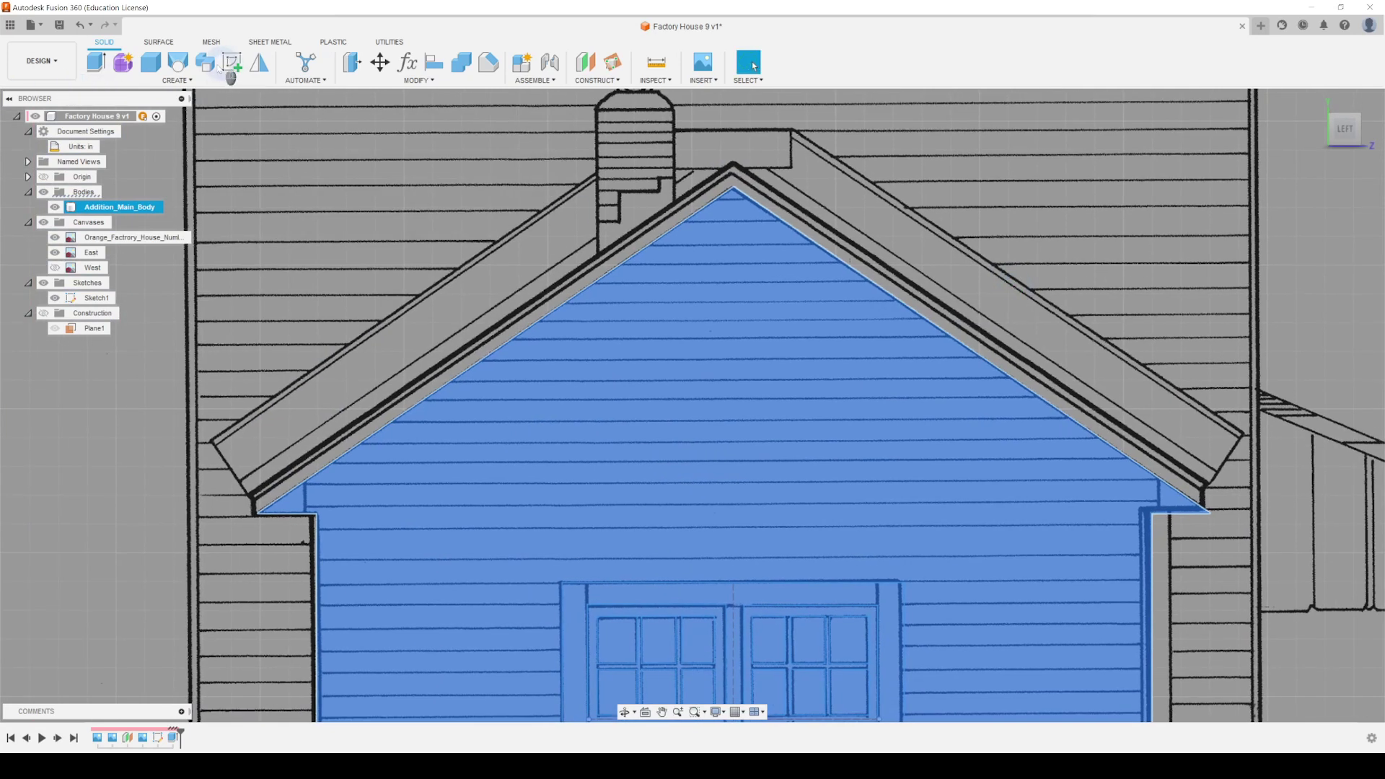
Step: Edit Sketch1 and draw a 1 in horizontal line outward from the first eave corner, followed by a vertical fascia line up to the roof's outer edge
left_click(159, 739)
right_click(158, 739)
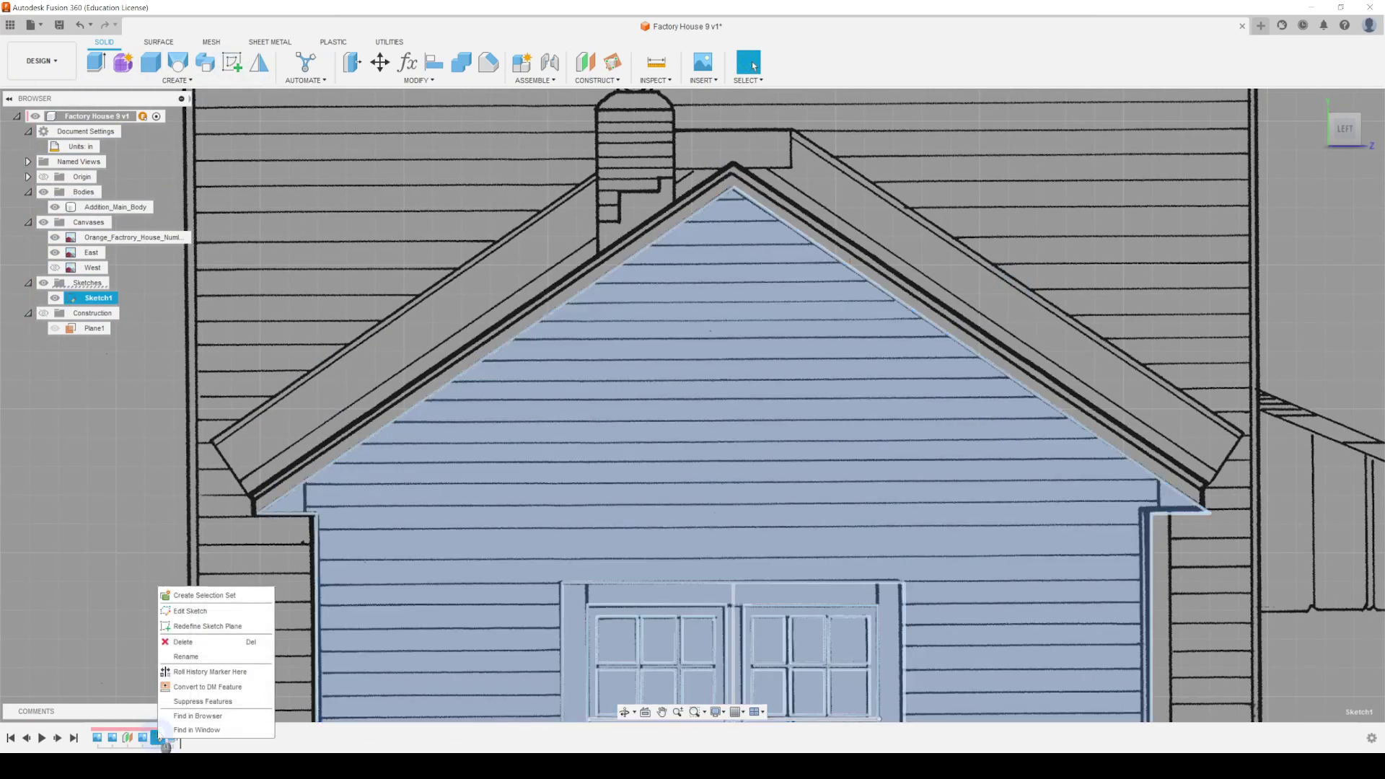
left_click(199, 610)
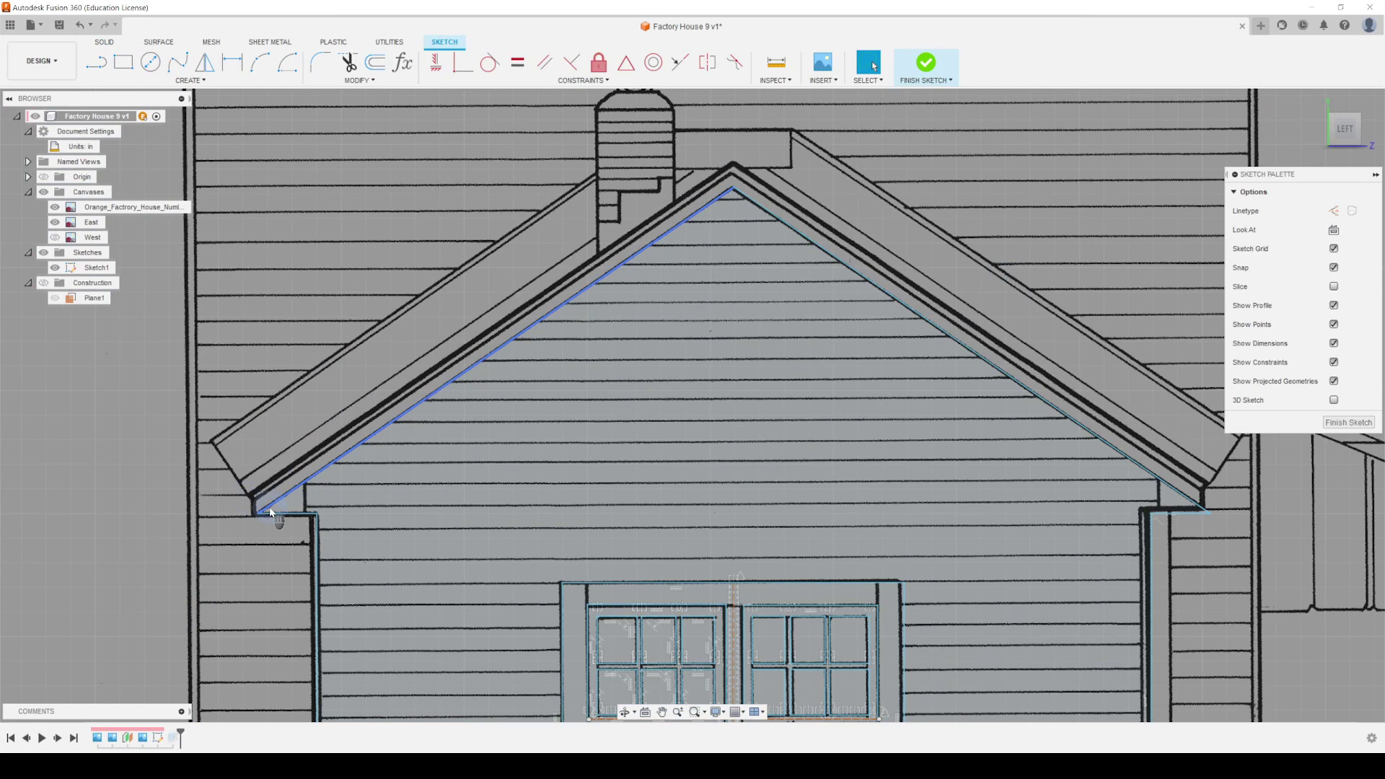
scroll(271, 512, "up", 10)
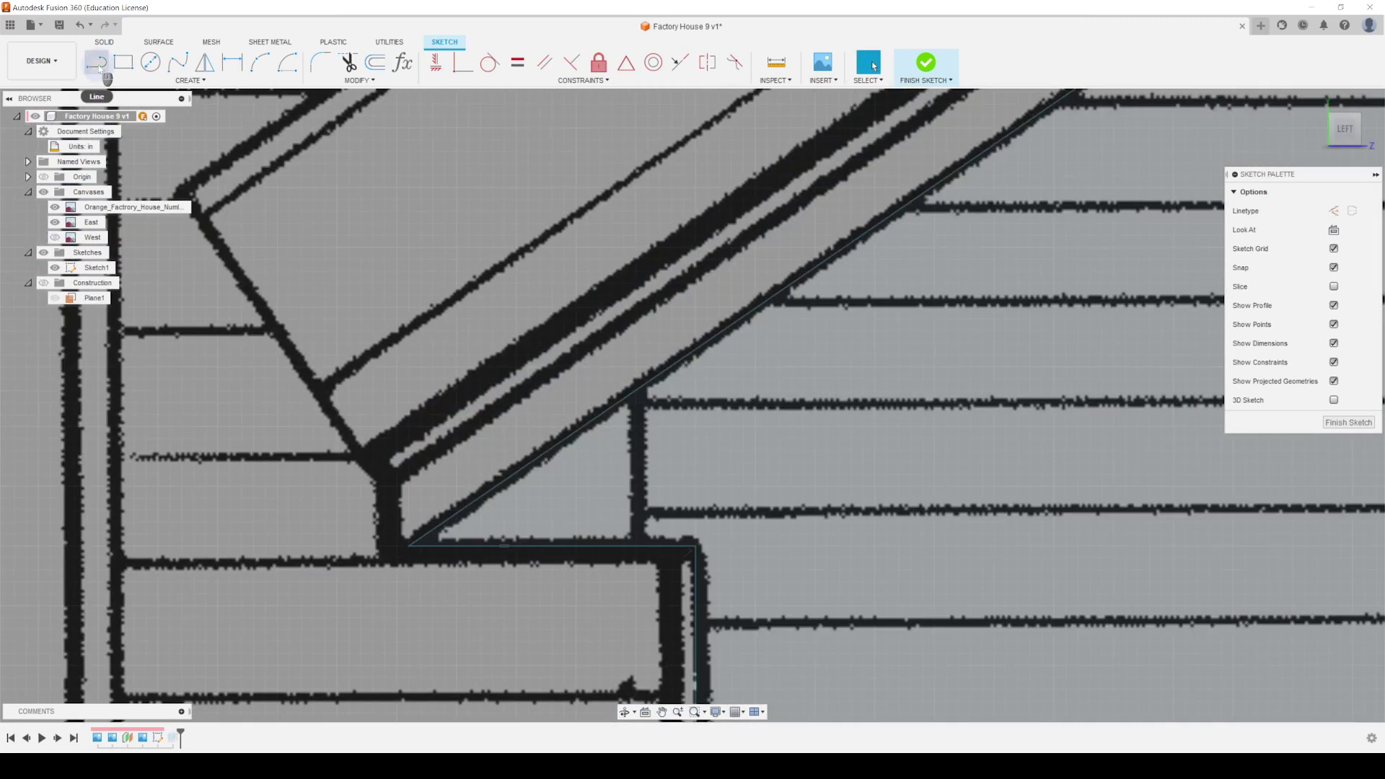
left_click(99, 69)
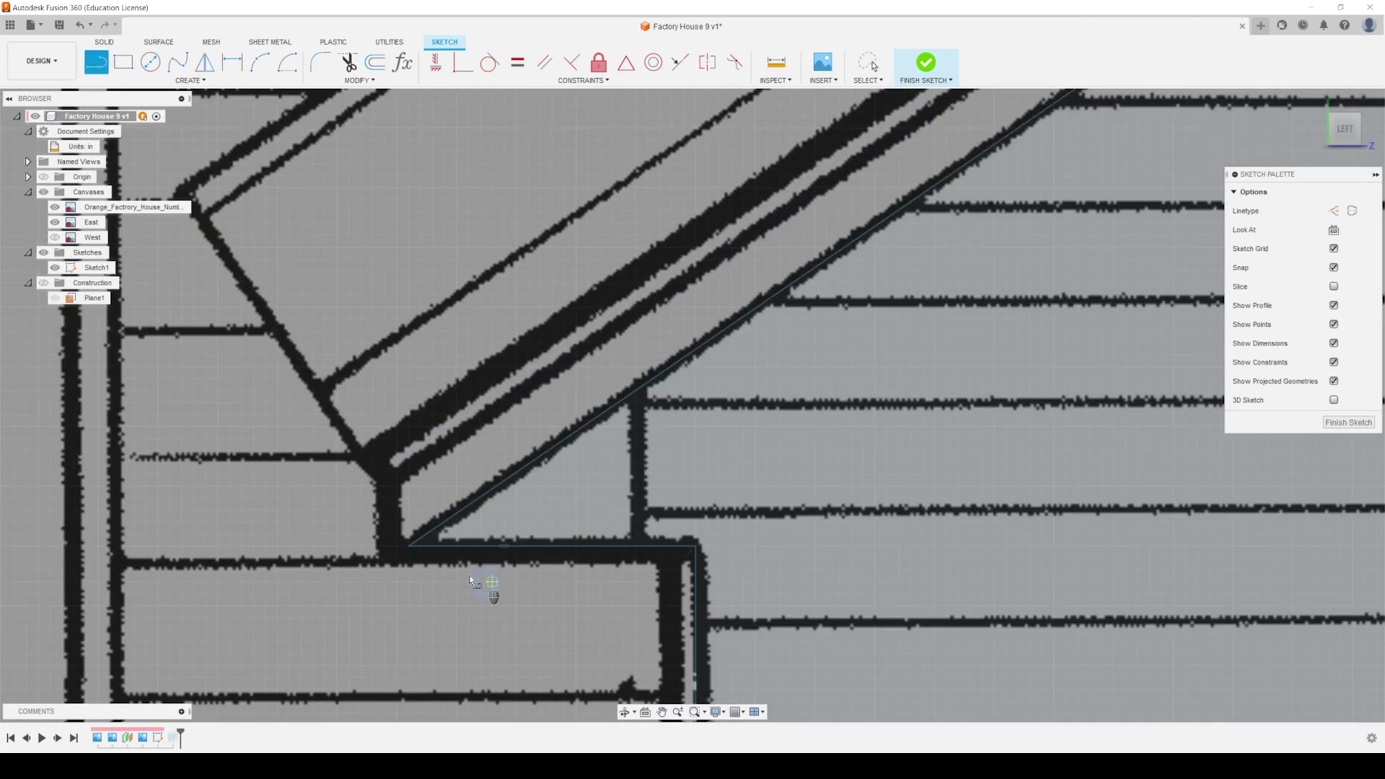
left_click(410, 550)
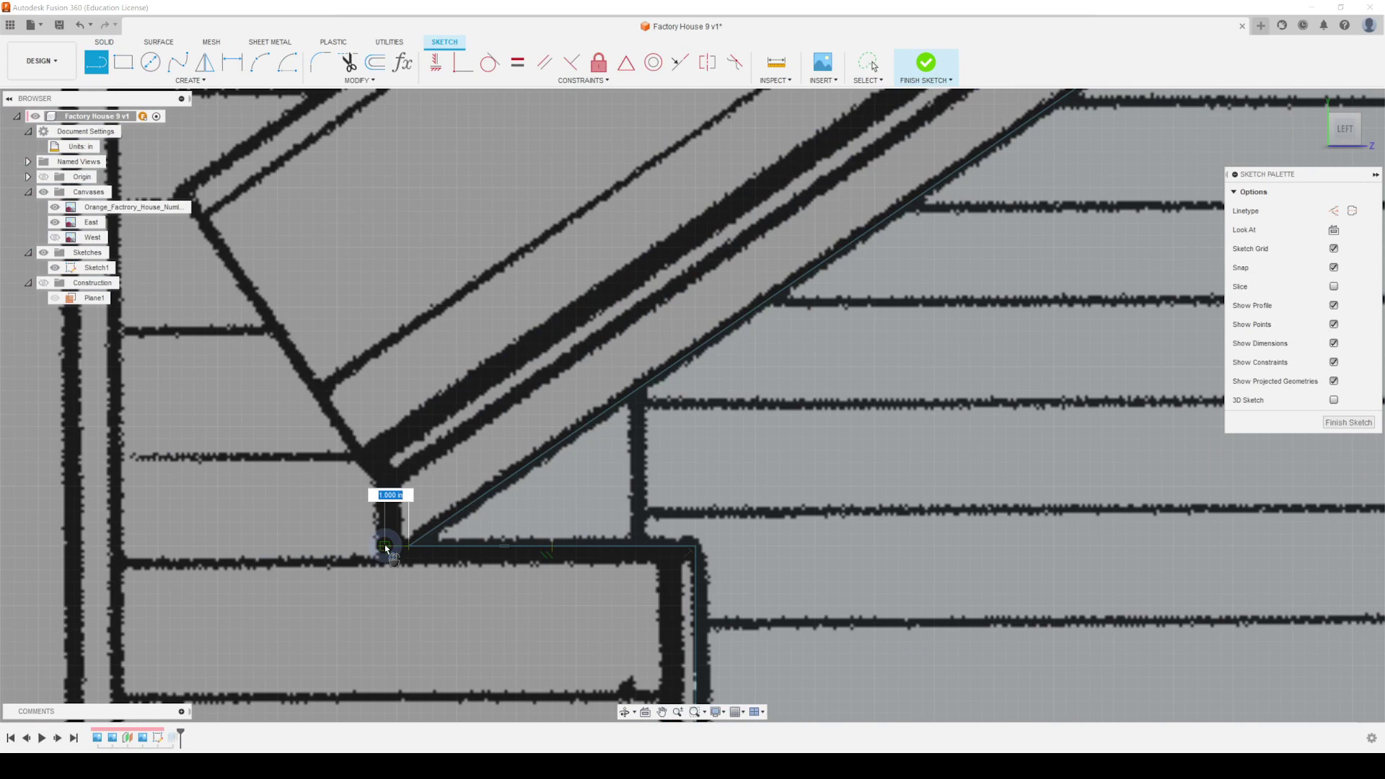
left_click(386, 546)
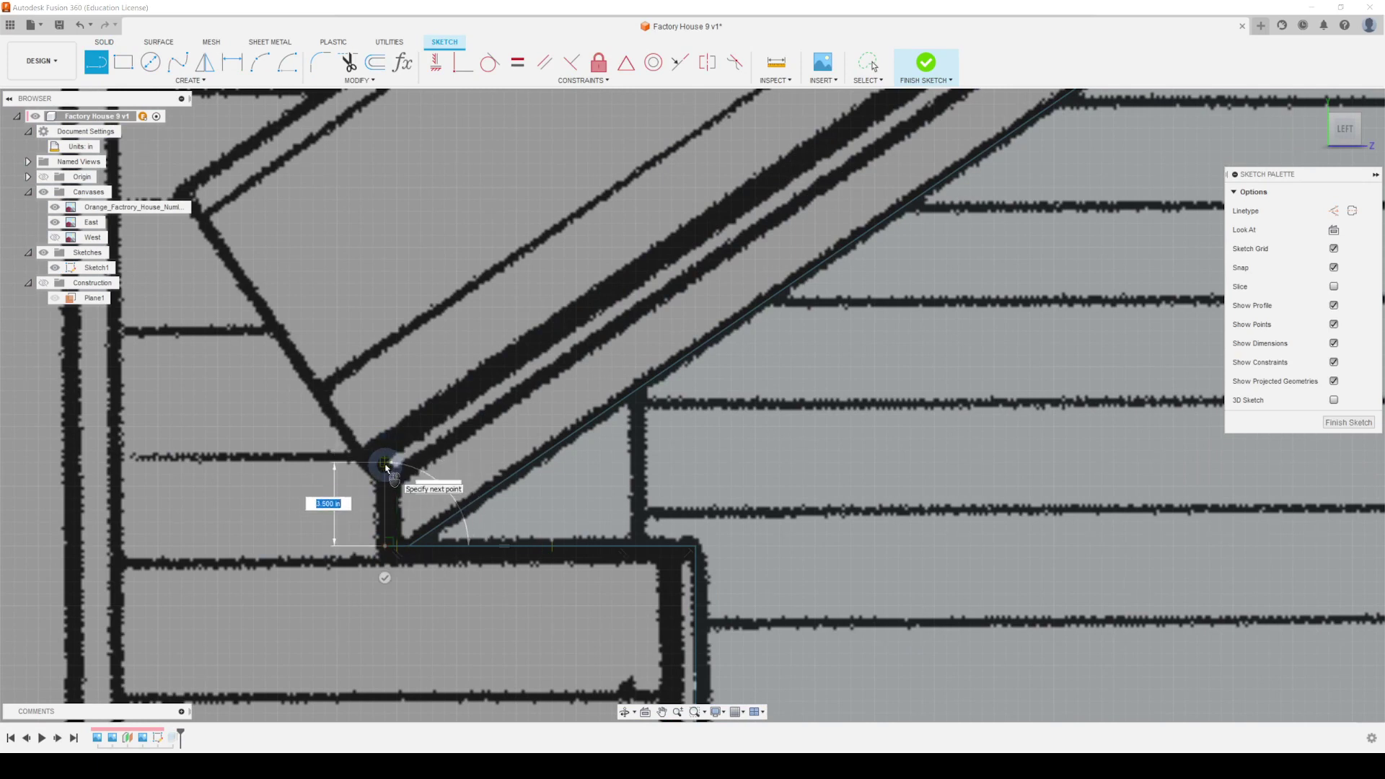
left_click(386, 442)
Step: Continue the roof outline along the outer slope to the ridge, down the other slope, and back to the opposite eave corner
scroll(375, 498, "down", 6)
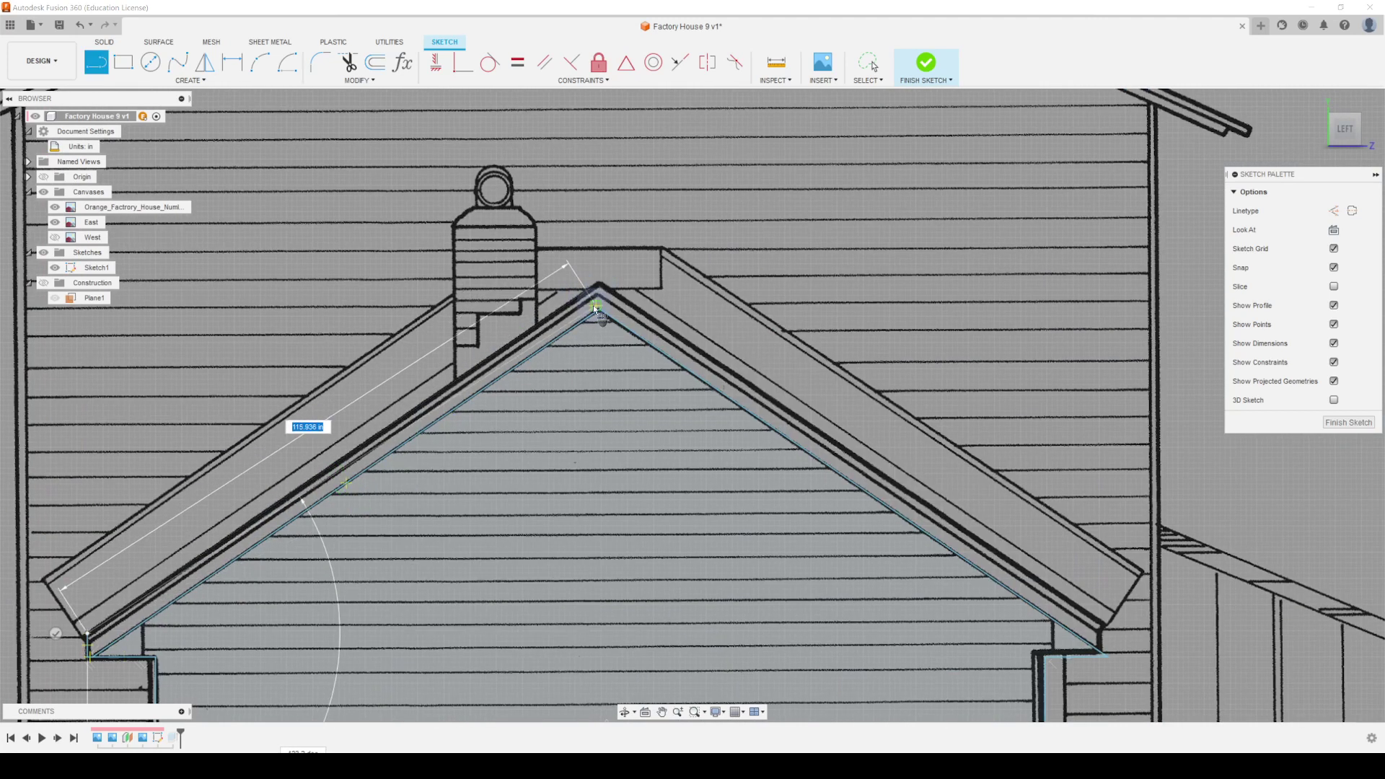
left_click(603, 282)
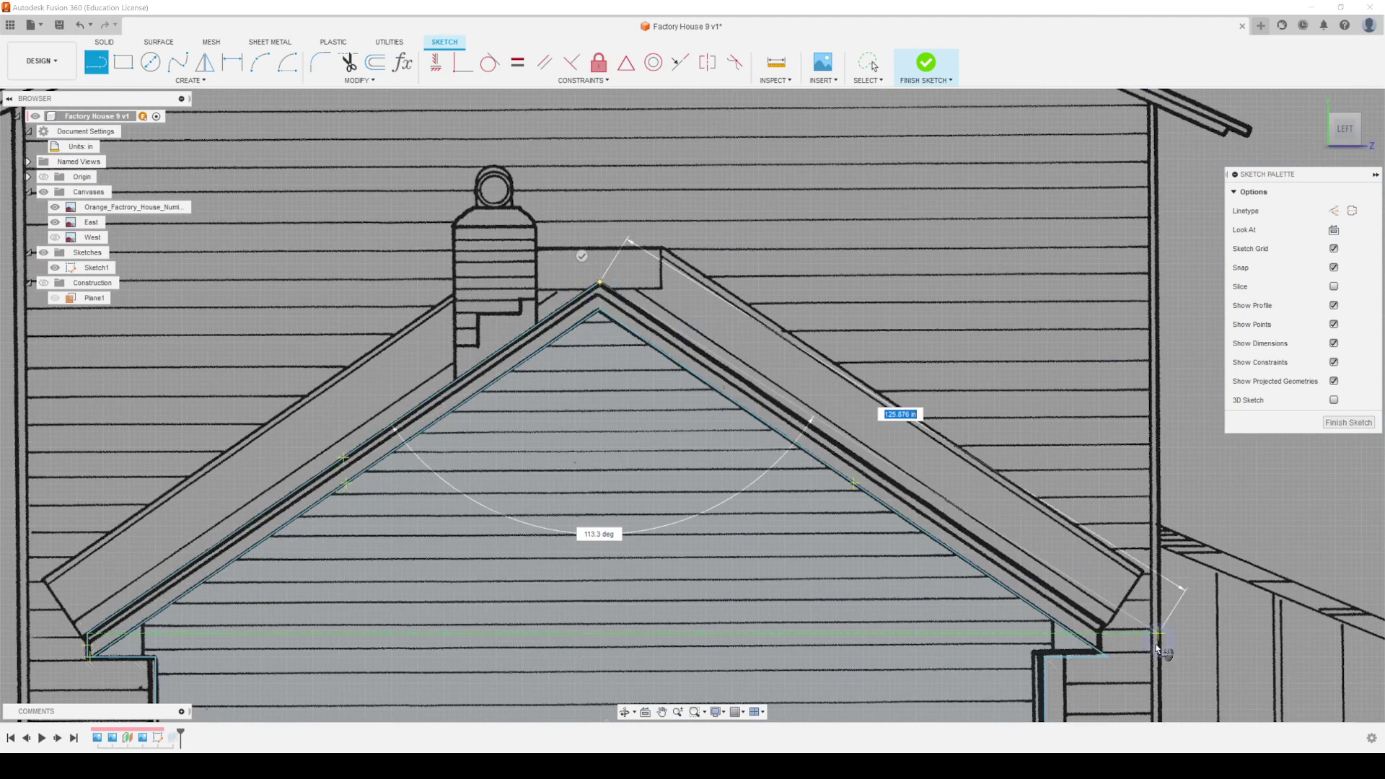
middle_click_drag(1125, 660, 858, 537)
scroll(858, 538, "down", 3)
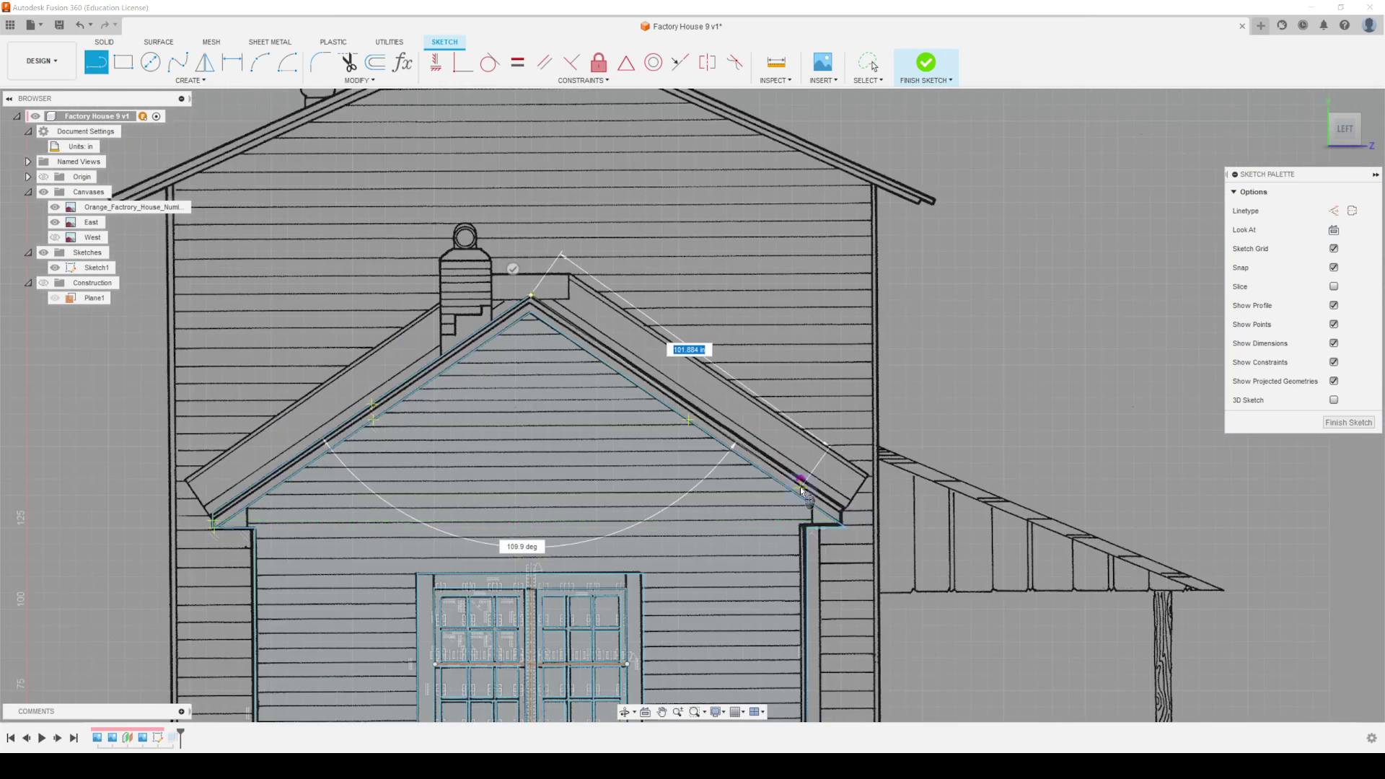
scroll(862, 527, "up", 6)
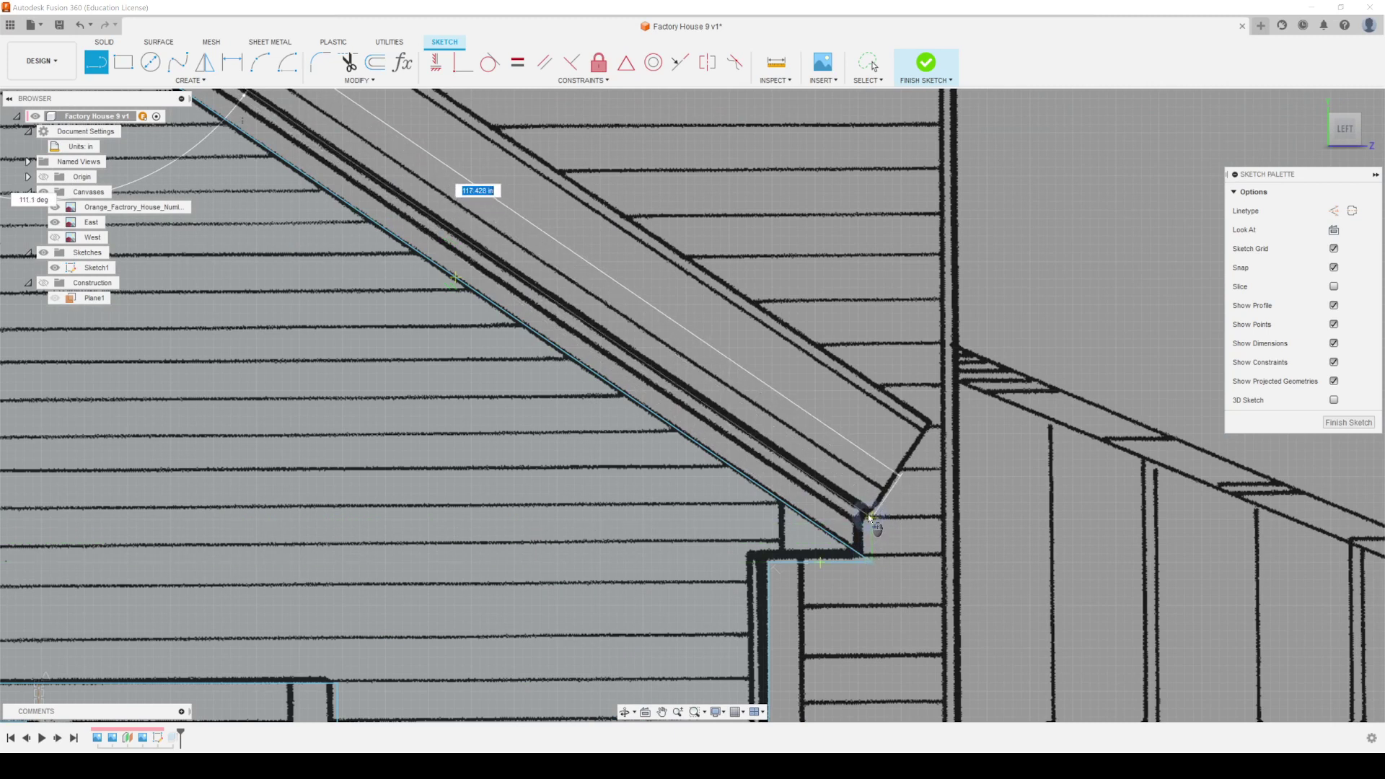
left_click(871, 560)
scroll(896, 553, "down", 2)
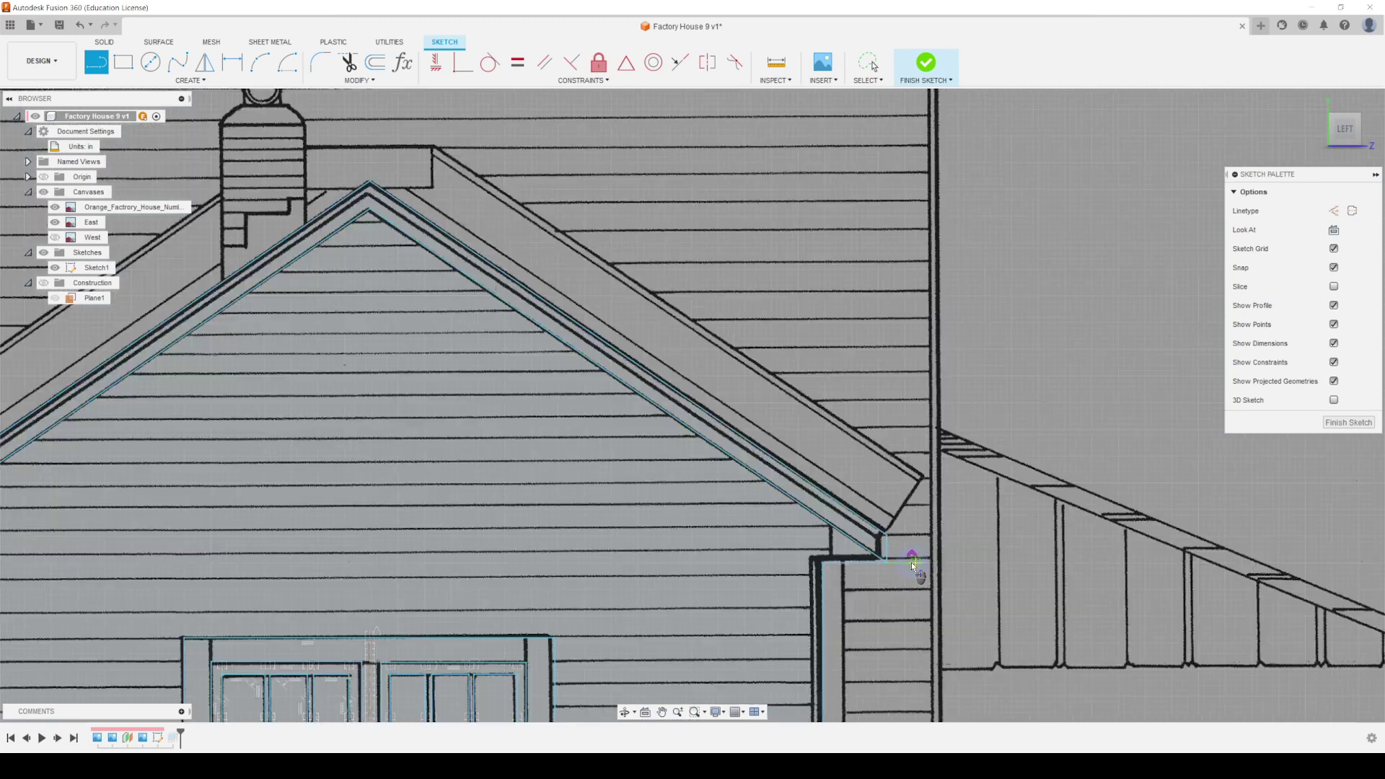
Step: Finish the sketch containing the completed roof outline
scroll(911, 561, "down", 2)
middle_click_drag(635, 513, 859, 470)
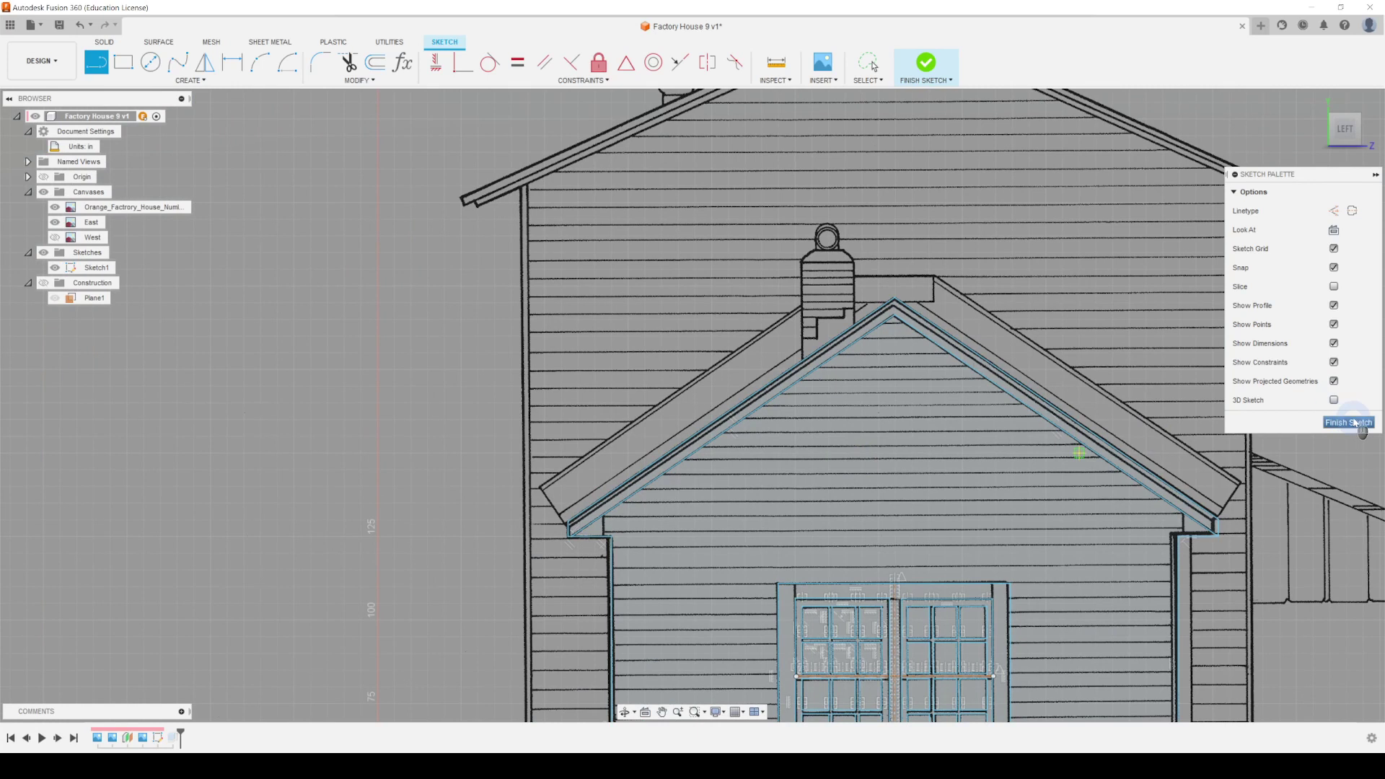
left_click(1349, 422)
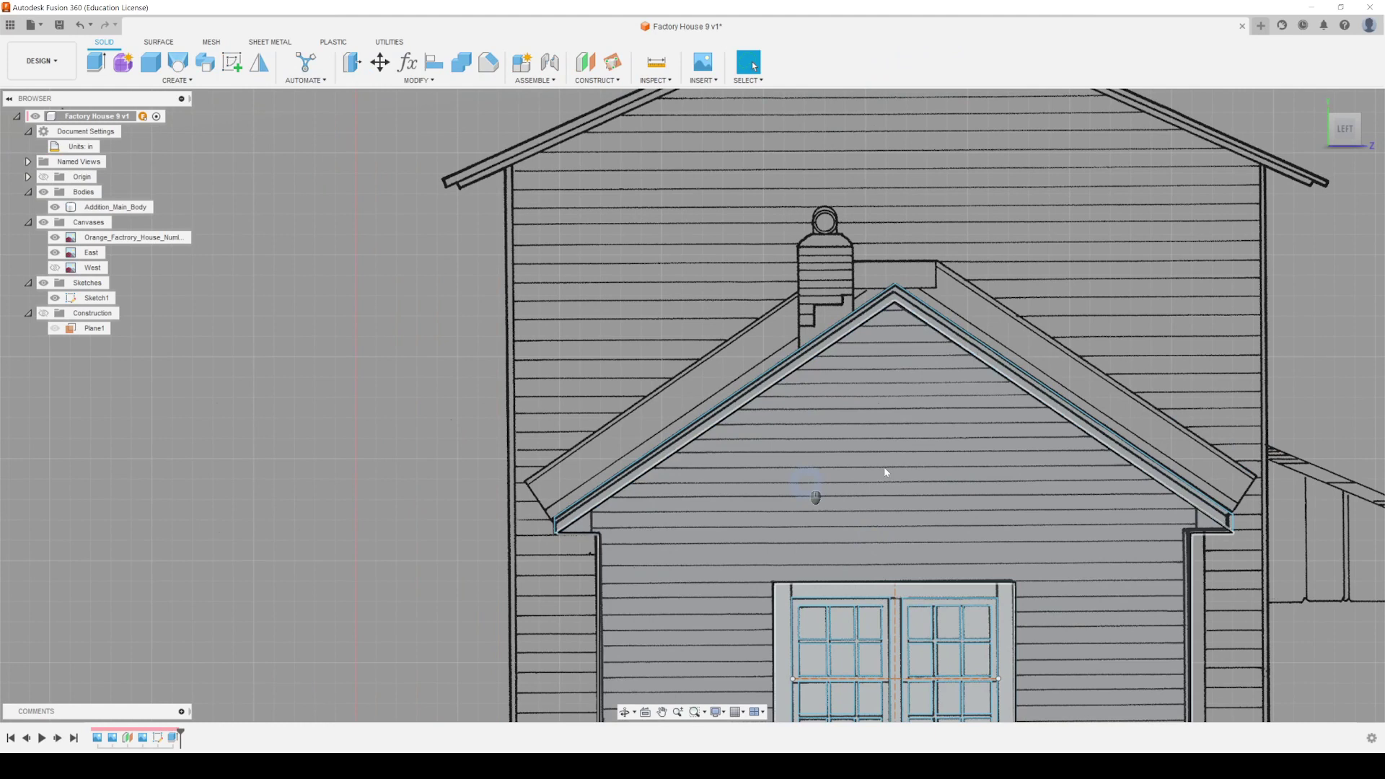
Step: Start extruding the roof outline profile along the addition, about 130 in, with the operation set to New Body
scroll(997, 457, "down", 2)
mouse_move(997, 457)
middle_mouse_down("shift")
mouse_move(971, 478)
mouse_move(918, 479)
mouse_move(1236, 387)
mouse_move(962, 495)
mouse_move(1127, 498)
mouse_move(782, 469)
mouse_move(1046, 482)
middle_mouse_up("shift")
left_click(1005, 476)
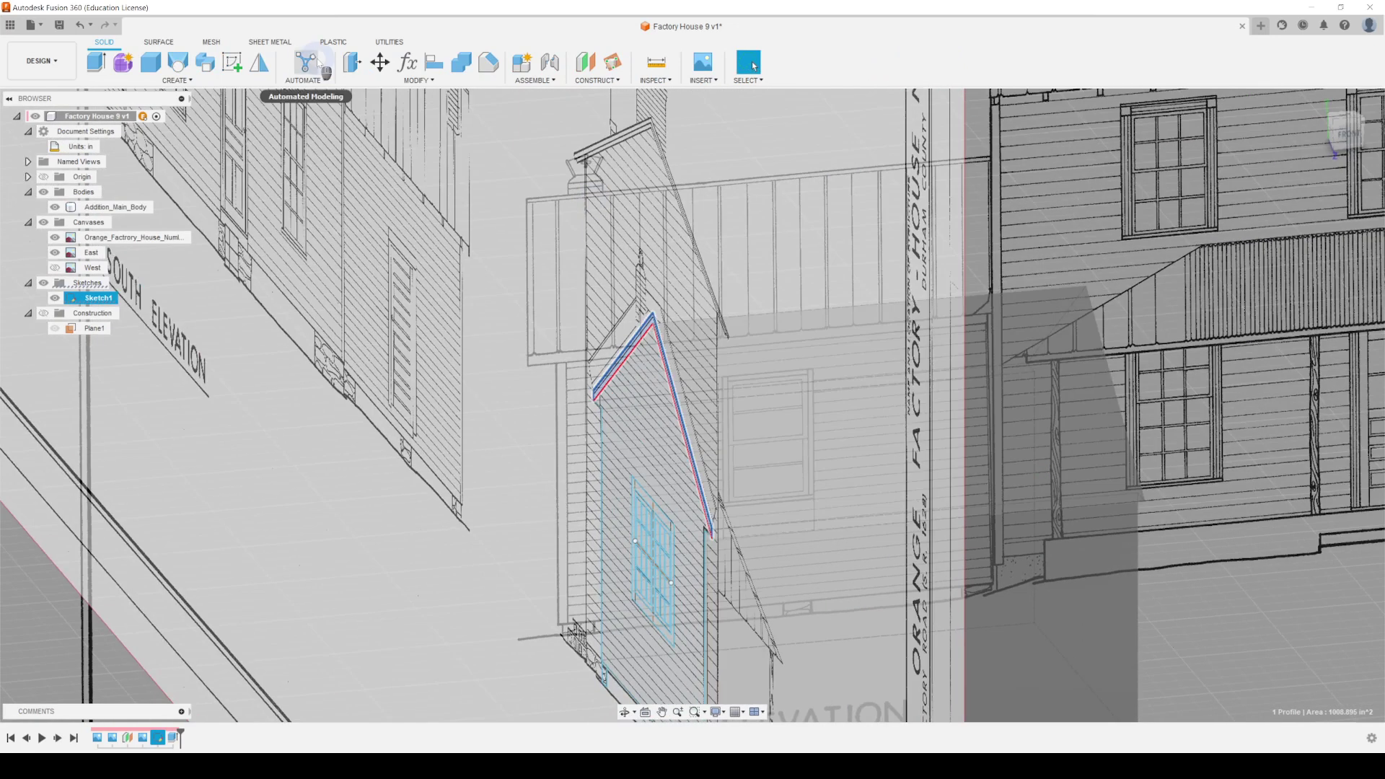
left_click(98, 63)
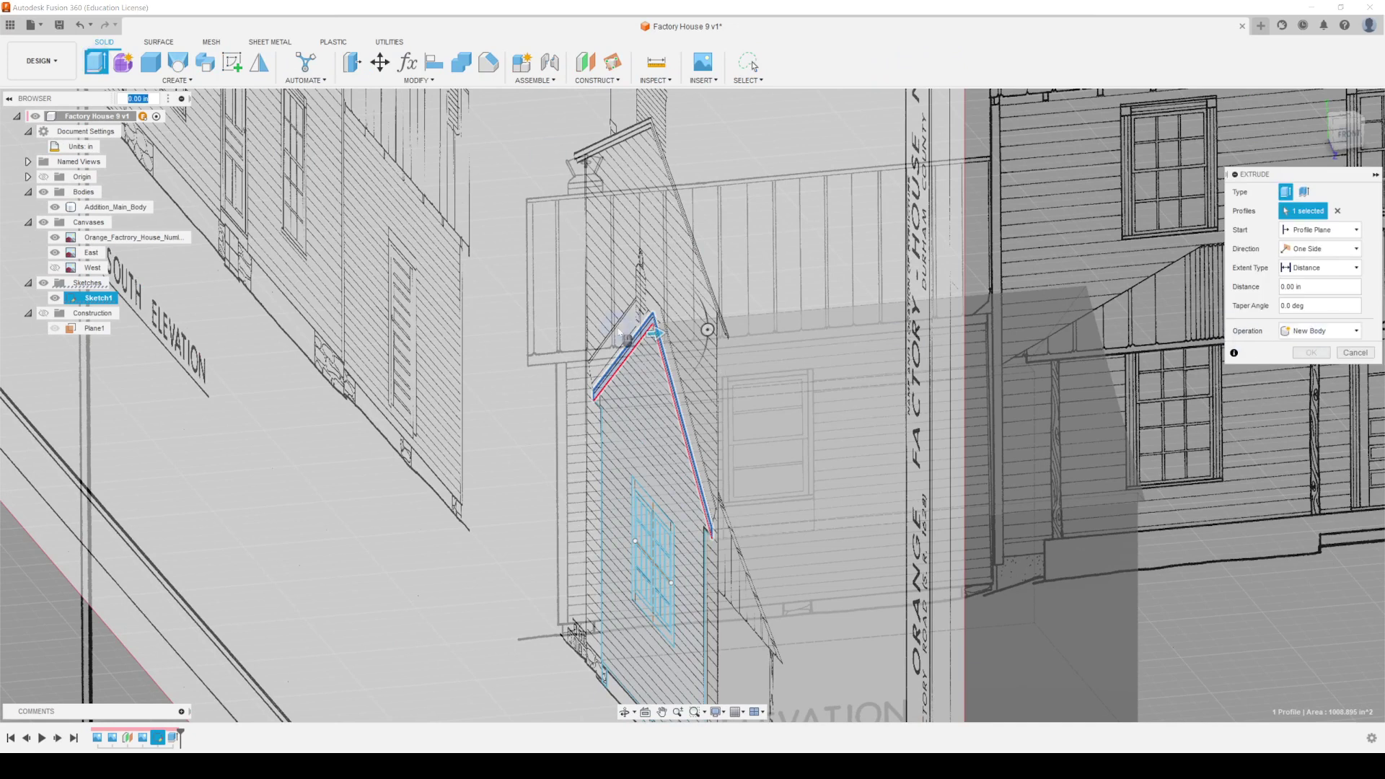
left_click_drag(657, 332, 952, 306)
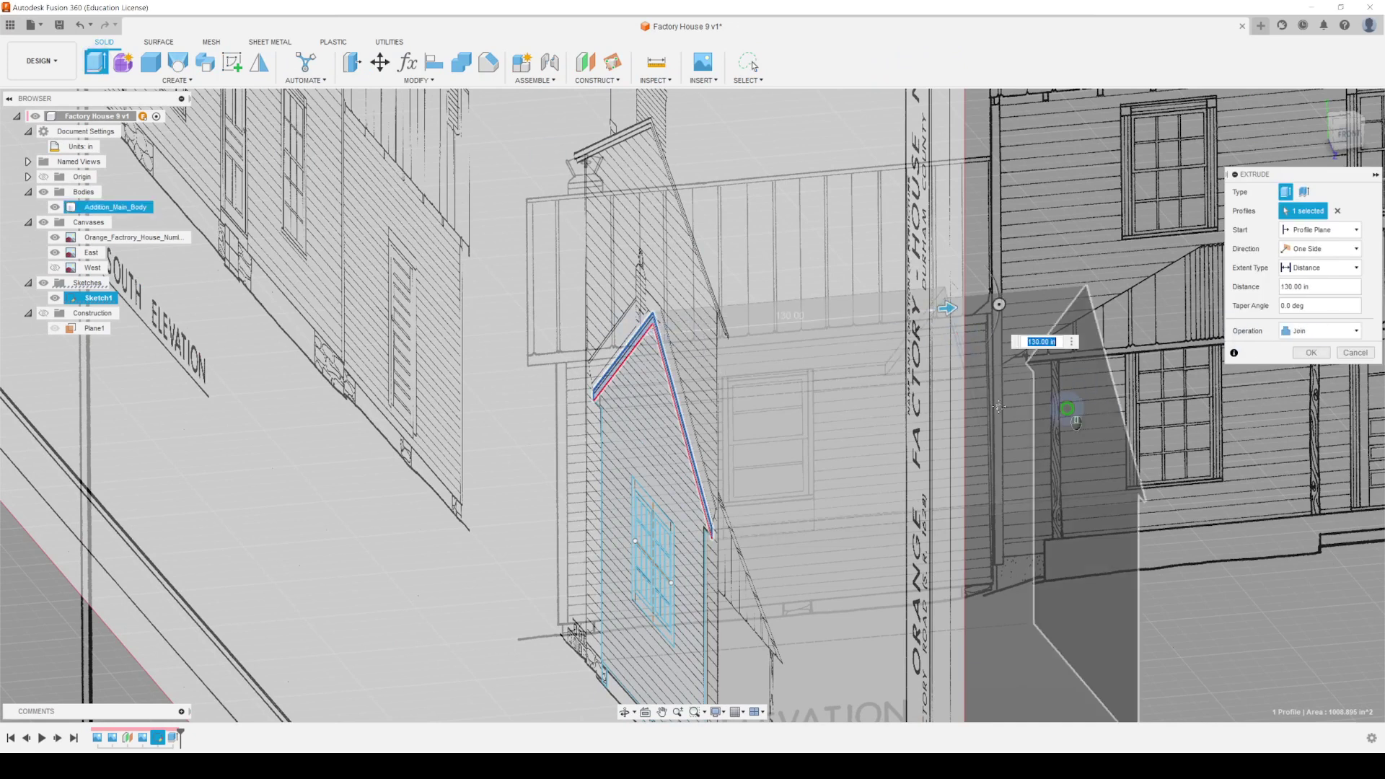
middle_click_drag(1100, 404, 659, 402)
scroll(671, 404, "down", 4)
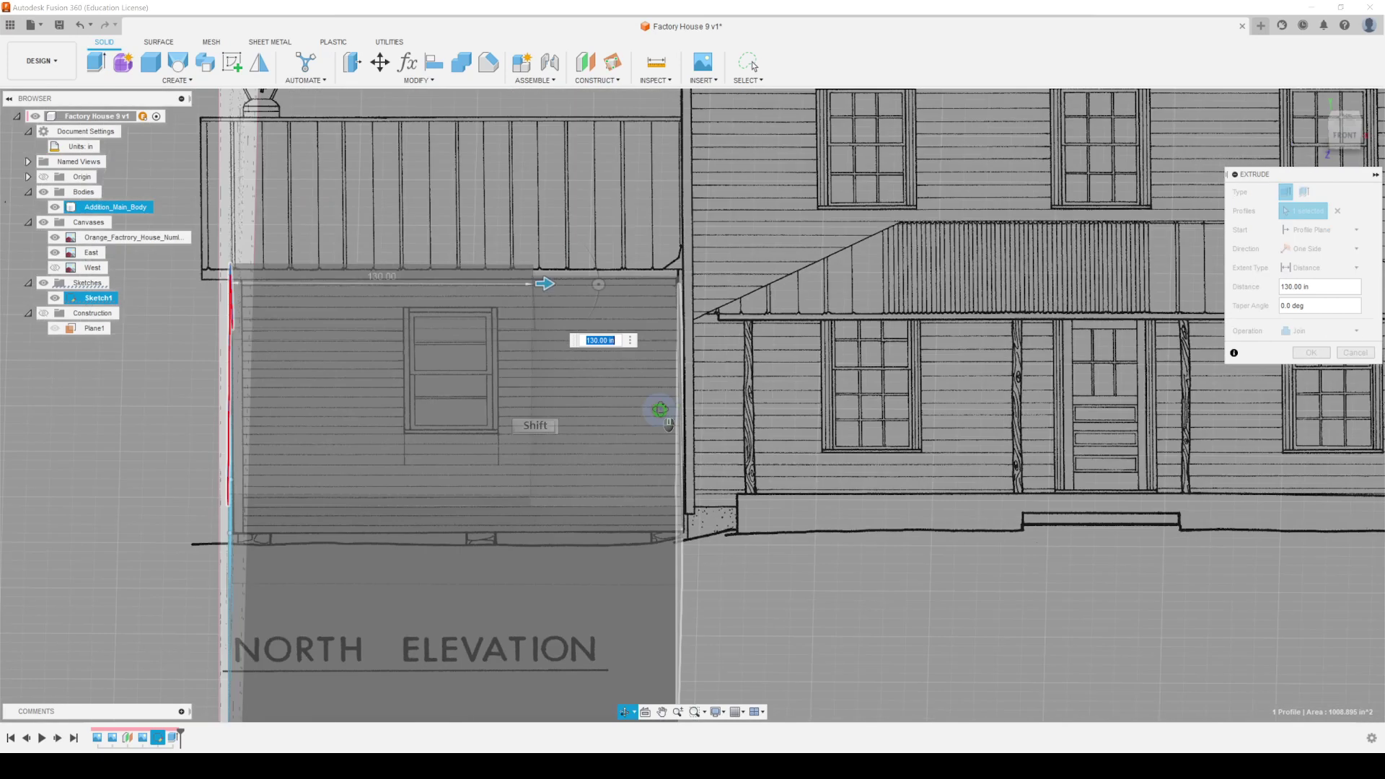
scroll(656, 404, "up", 5)
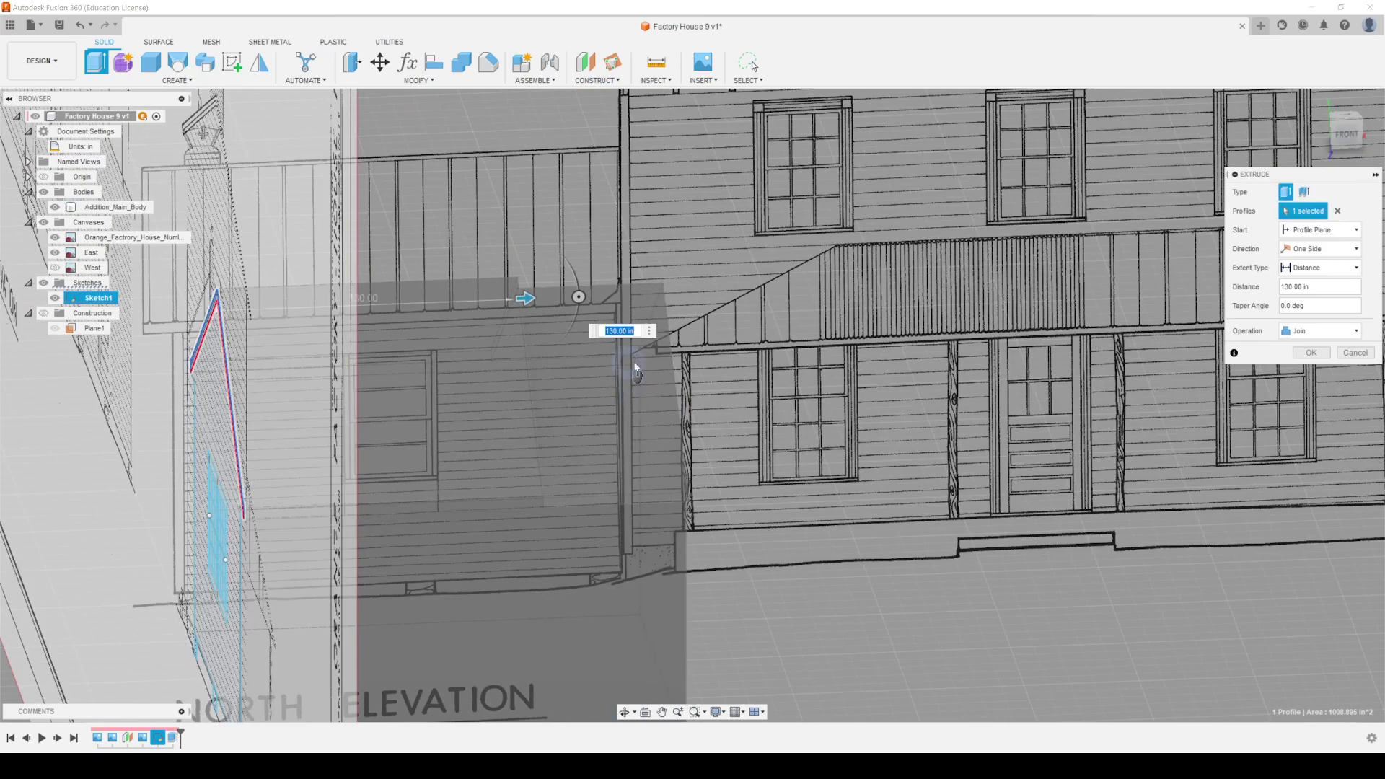
left_click(1326, 330)
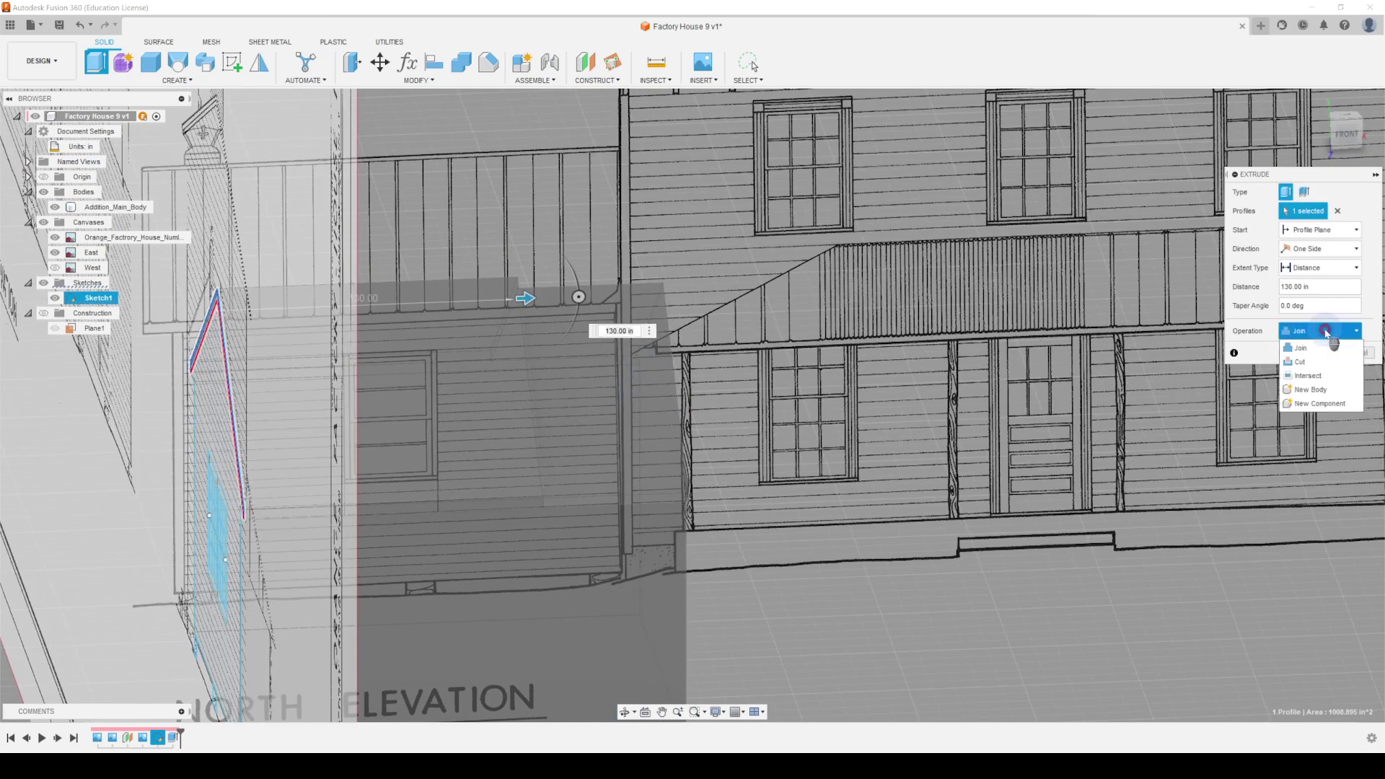
left_click(1318, 390)
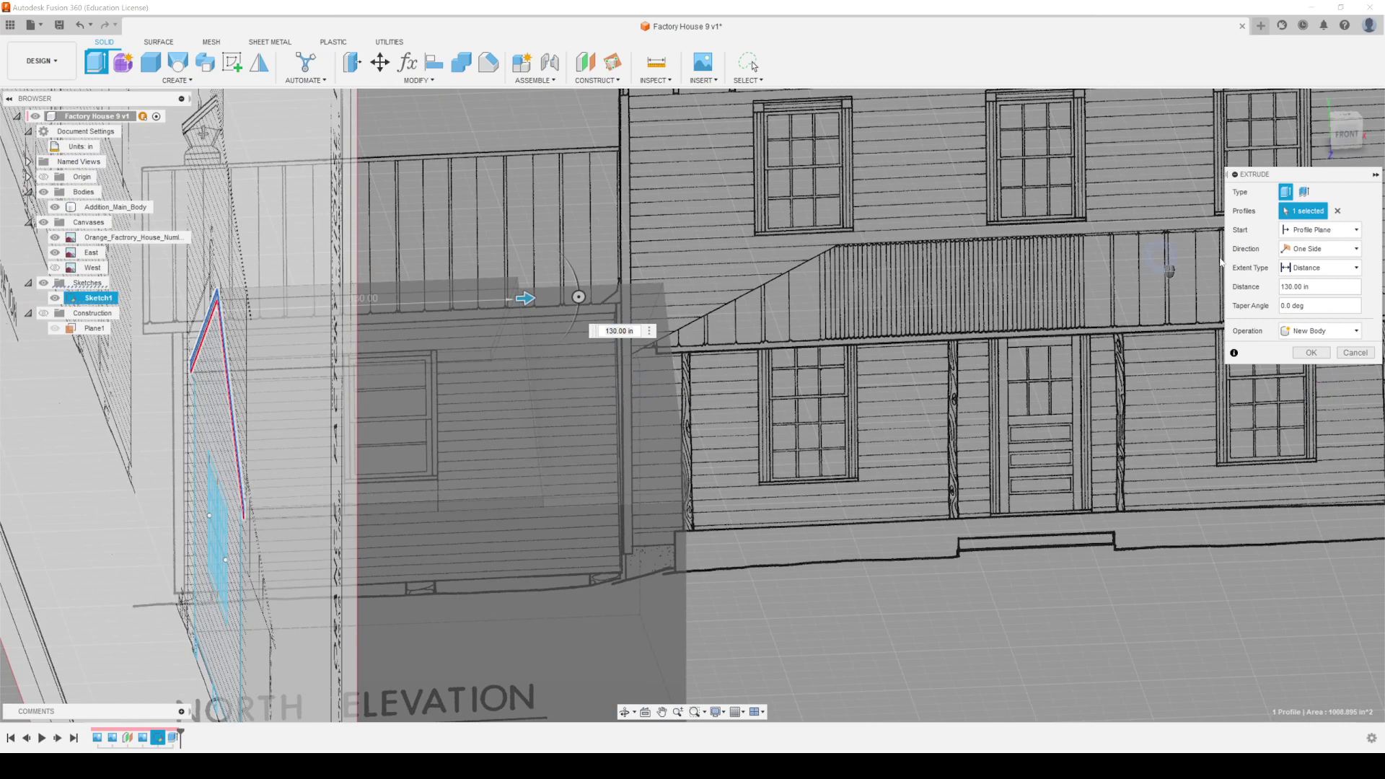
Step: Set the roof extrusion's extent to To Object, ending at the ridge corner on the main body's far end, and complete it
left_click(1355, 268)
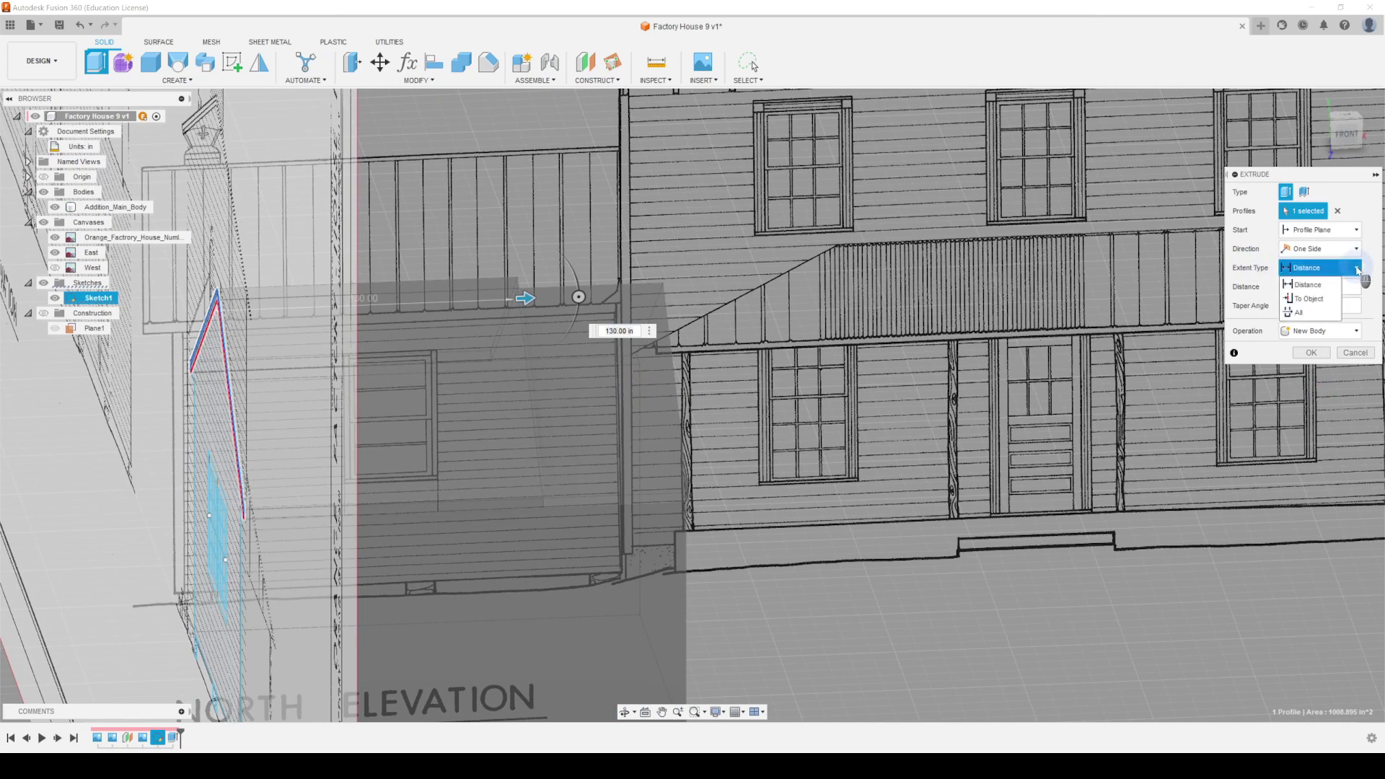
left_click(1309, 299)
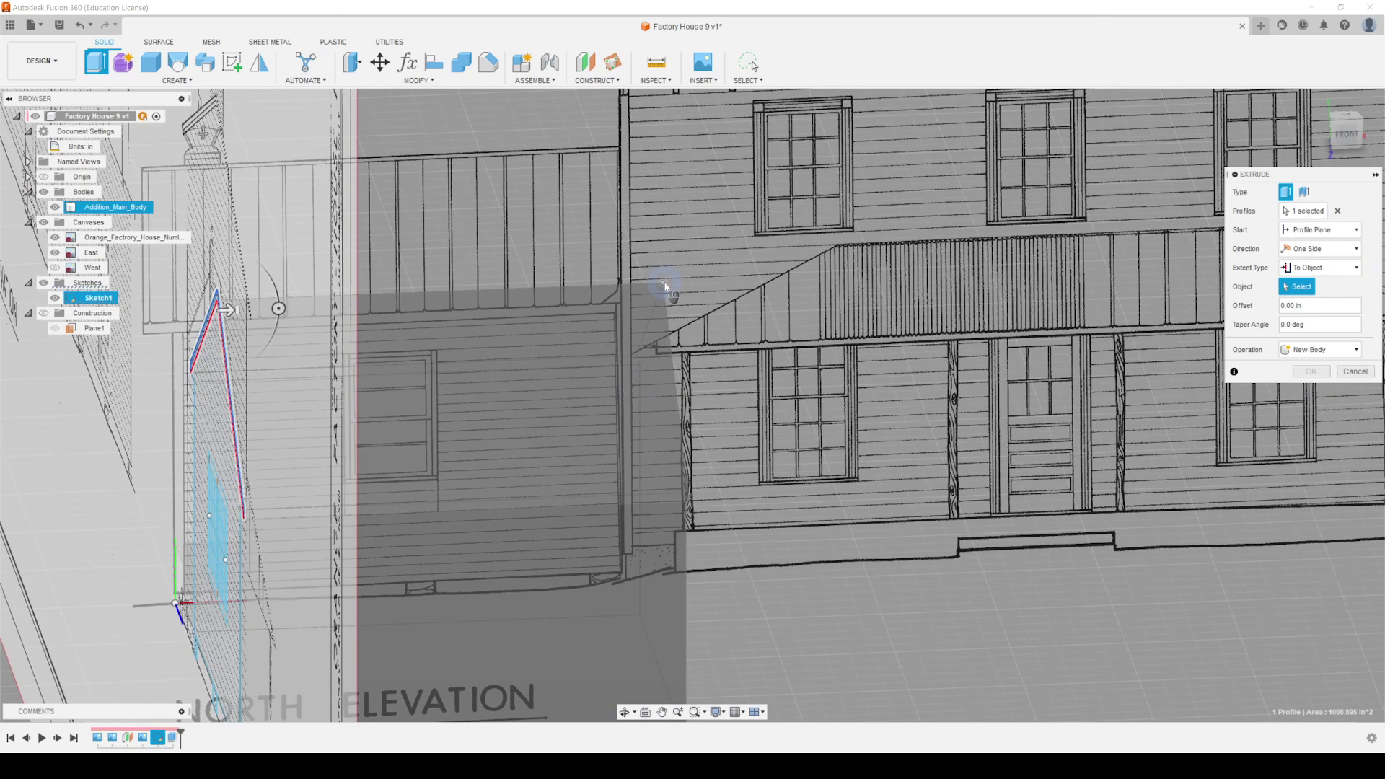
left_click(666, 287)
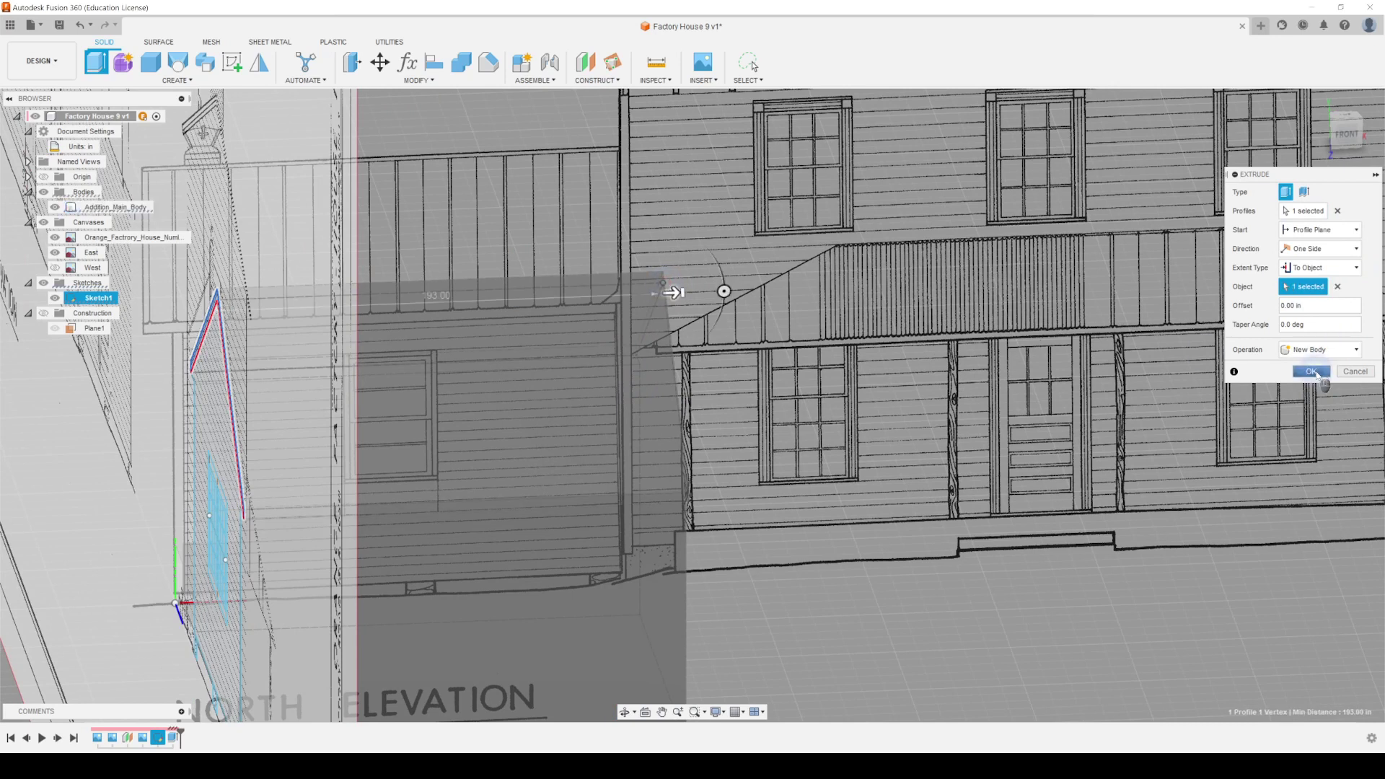
left_click(1312, 372)
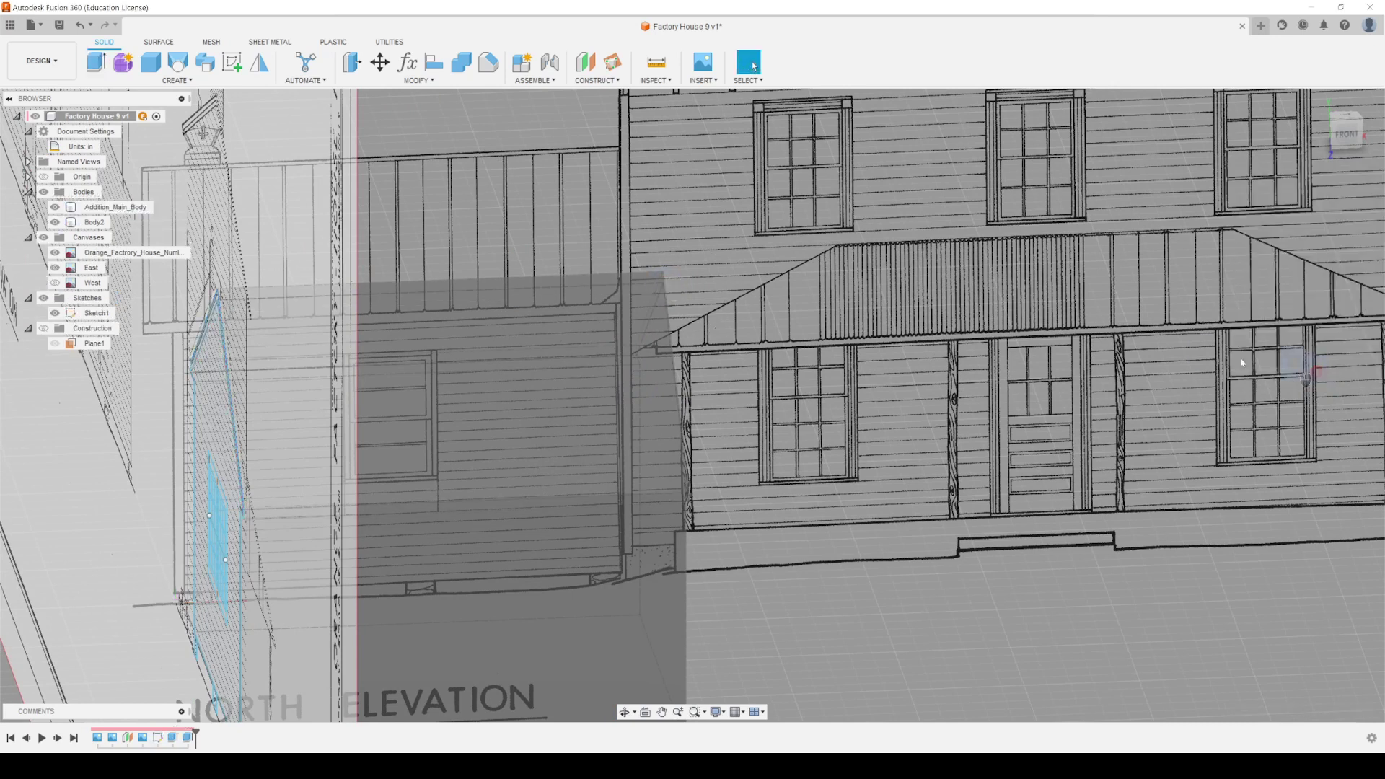
Step: Rename the new roof body as Addition_Roof
left_click(107, 223)
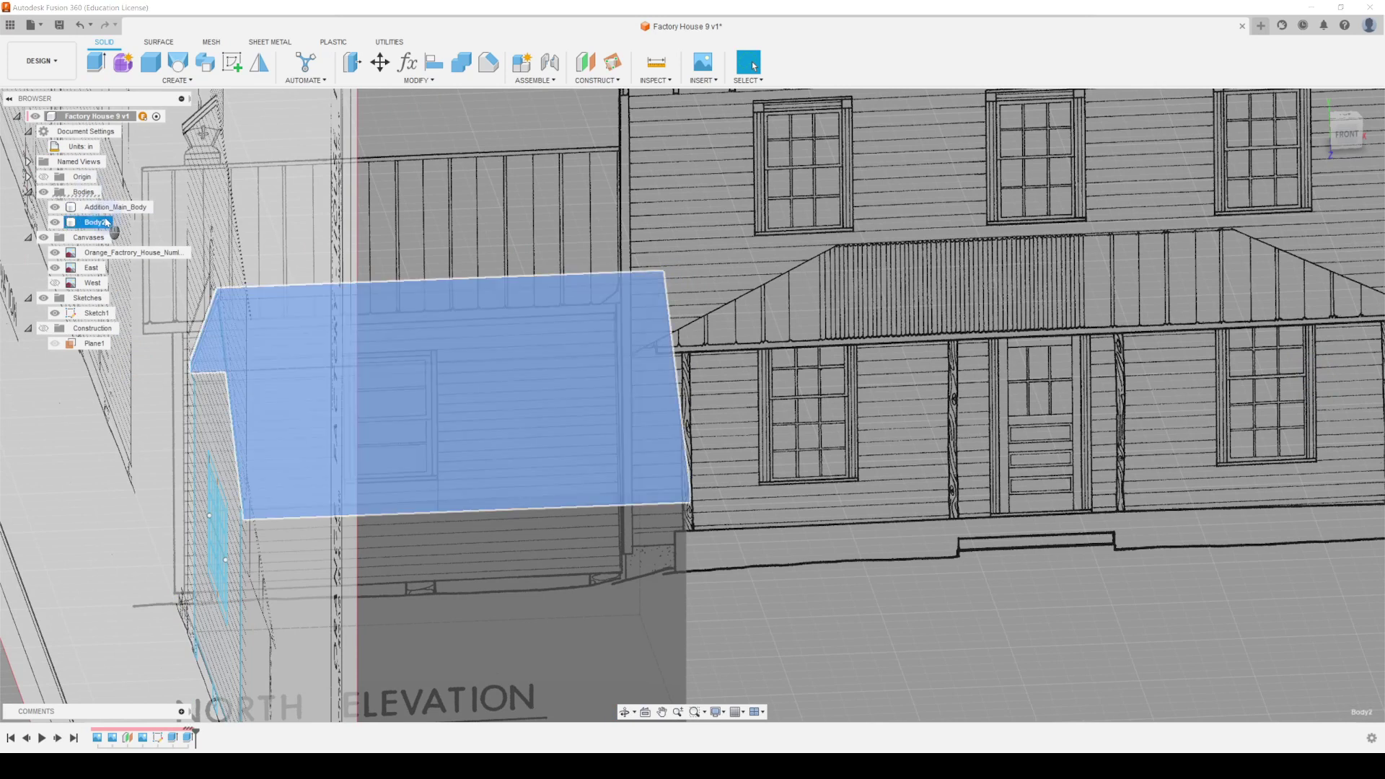
double_click(107, 222)
type("Add")
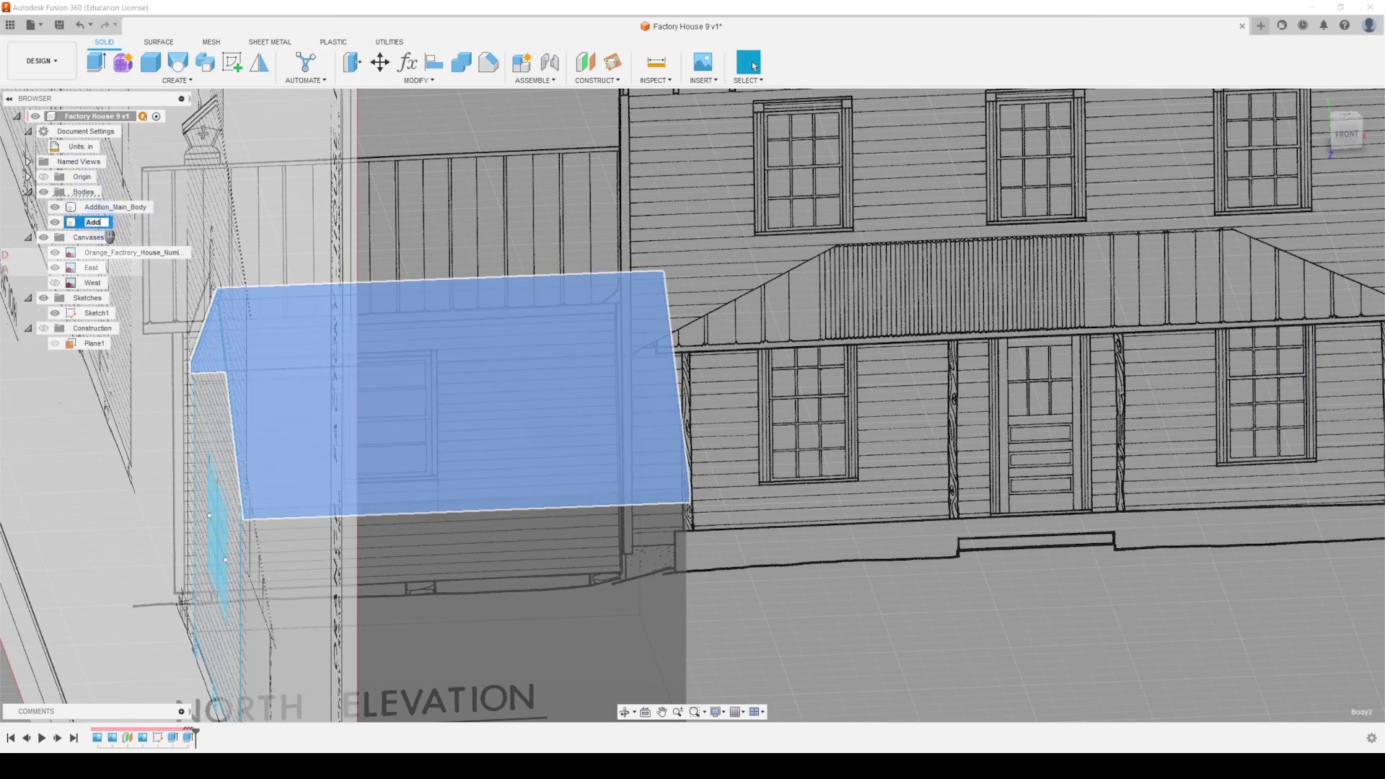
type("ition_Roof")
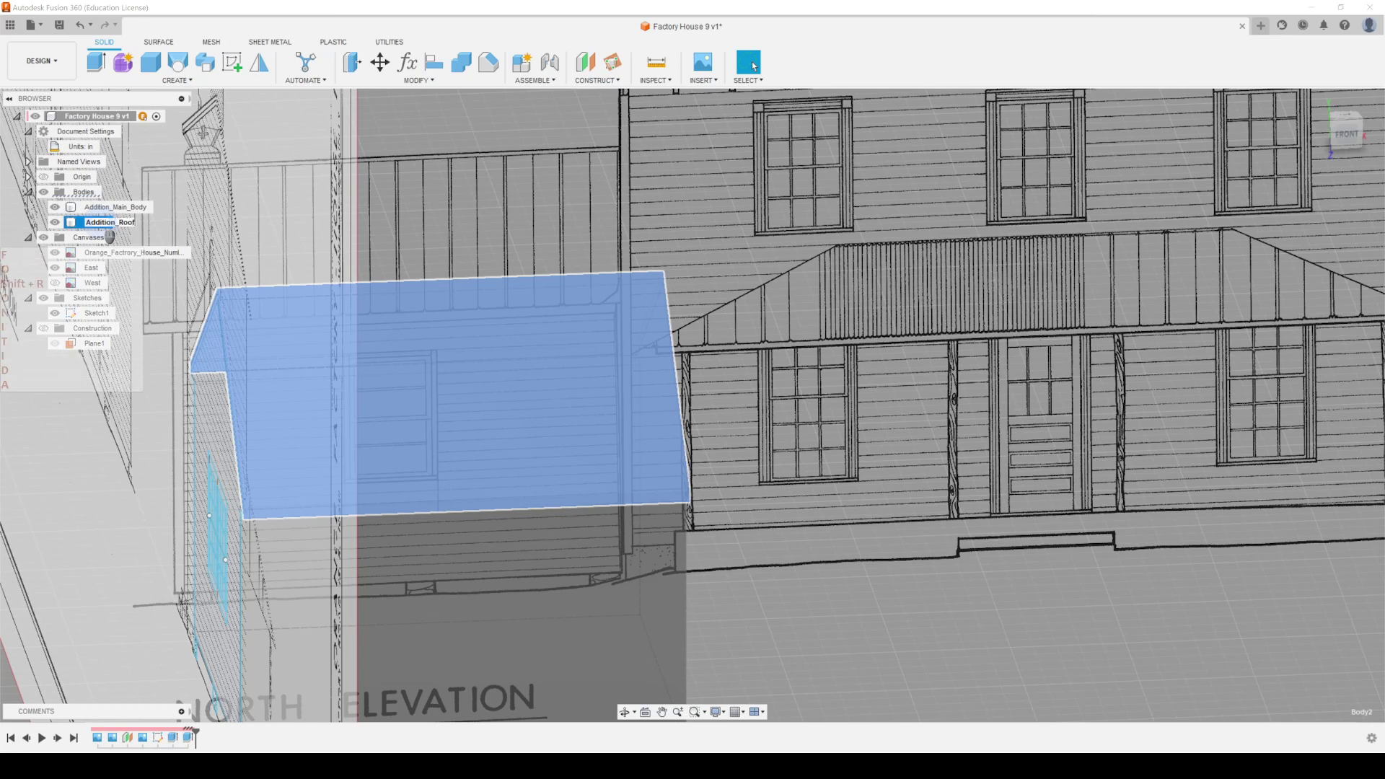
key("Return")
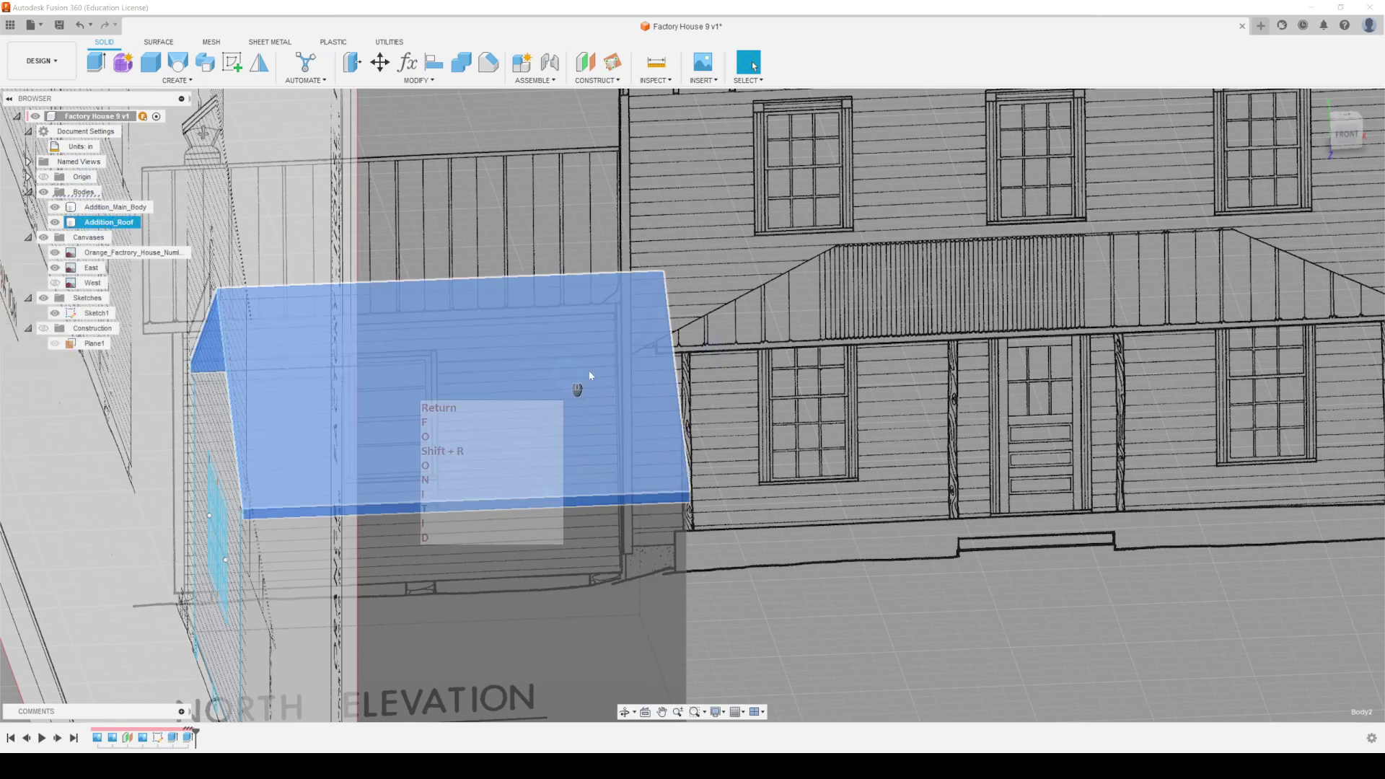
Step: Hide the Addition_Main_Body body, keeping Addition_Roof shown, and clear the selection
mouse_move(407, 401)
middle_mouse_down()
mouse_move(911, 347)
mouse_move(956, 353)
mouse_move(657, 330)
mouse_move(826, 332)
mouse_move(696, 328)
mouse_move(696, 355)
mouse_move(733, 361)
mouse_move(700, 358)
middle_mouse_up()
left_click(692, 296)
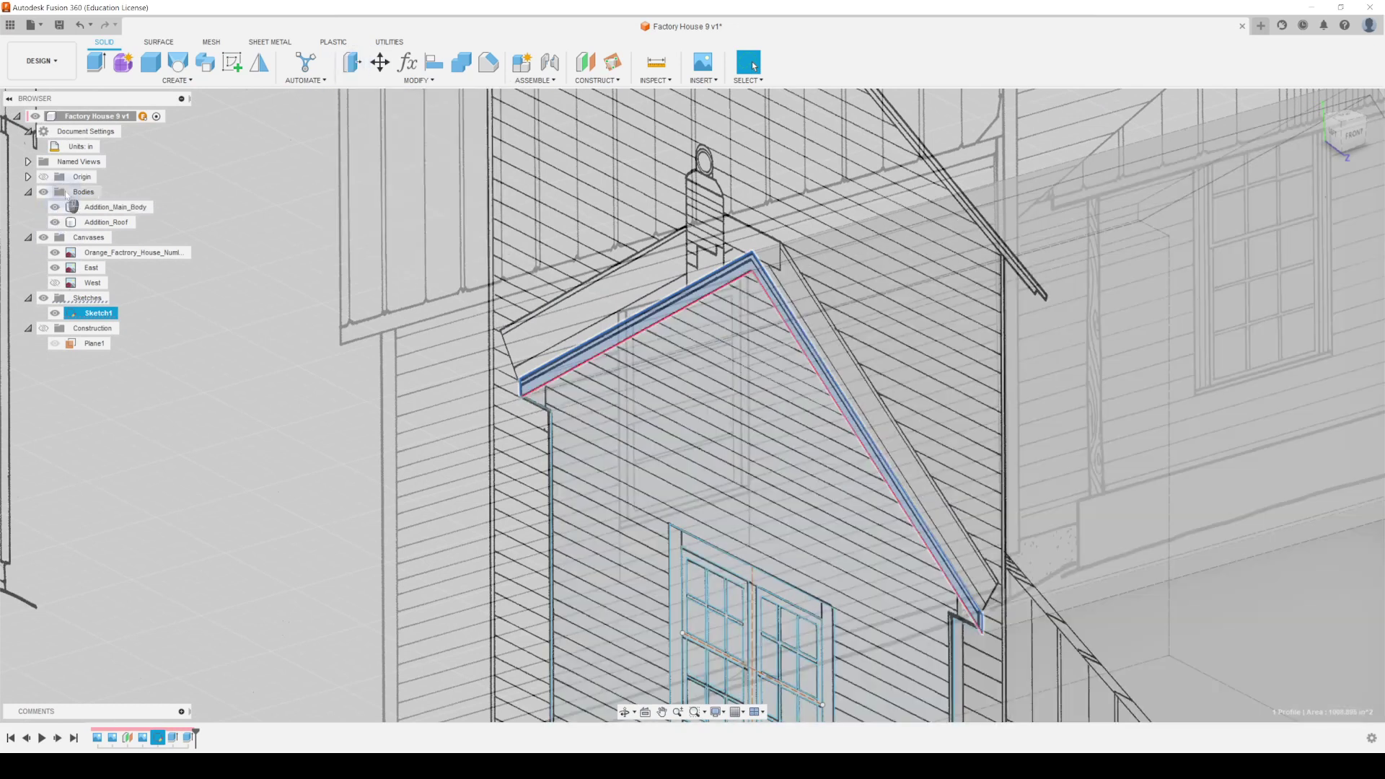
left_click(57, 226)
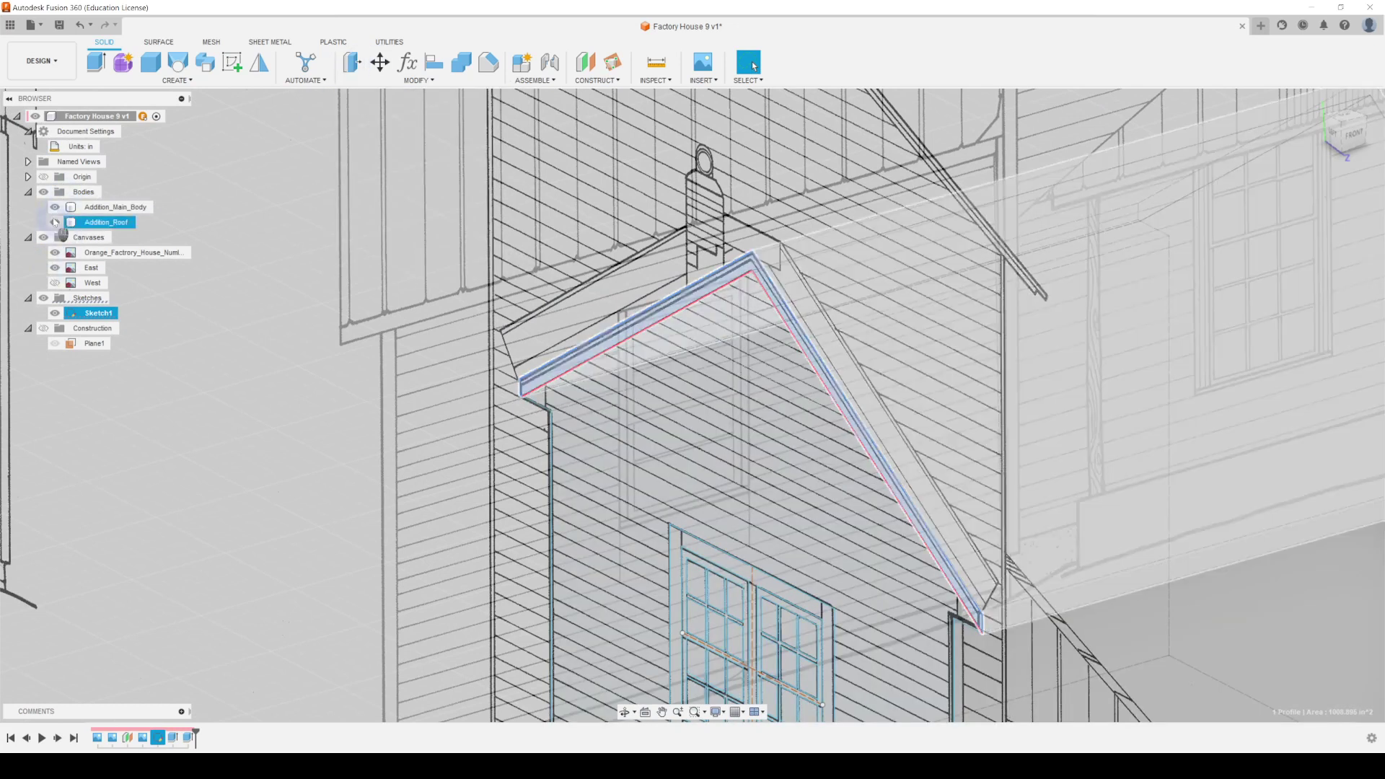
left_click(54, 209)
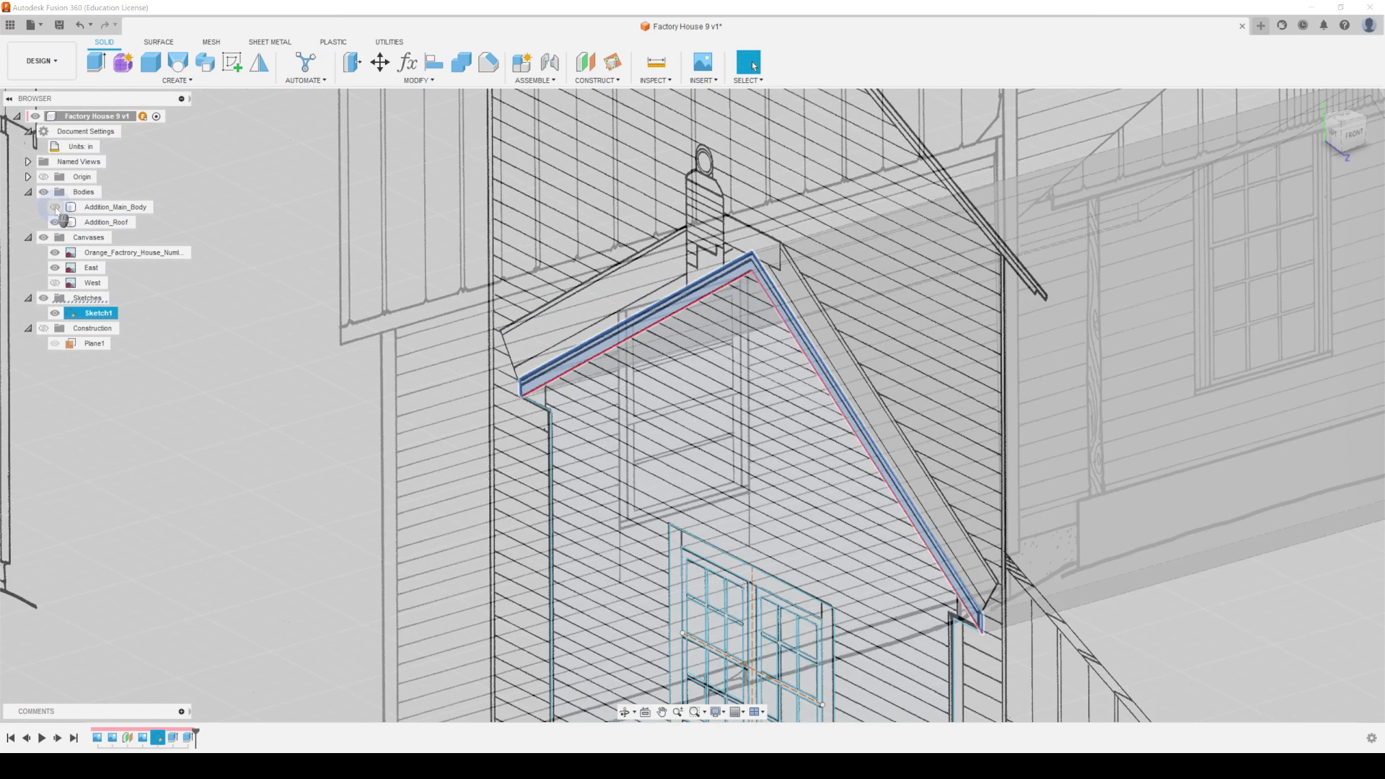
left_click(101, 222)
middle_click_drag(924, 347, 975, 351, "shift")
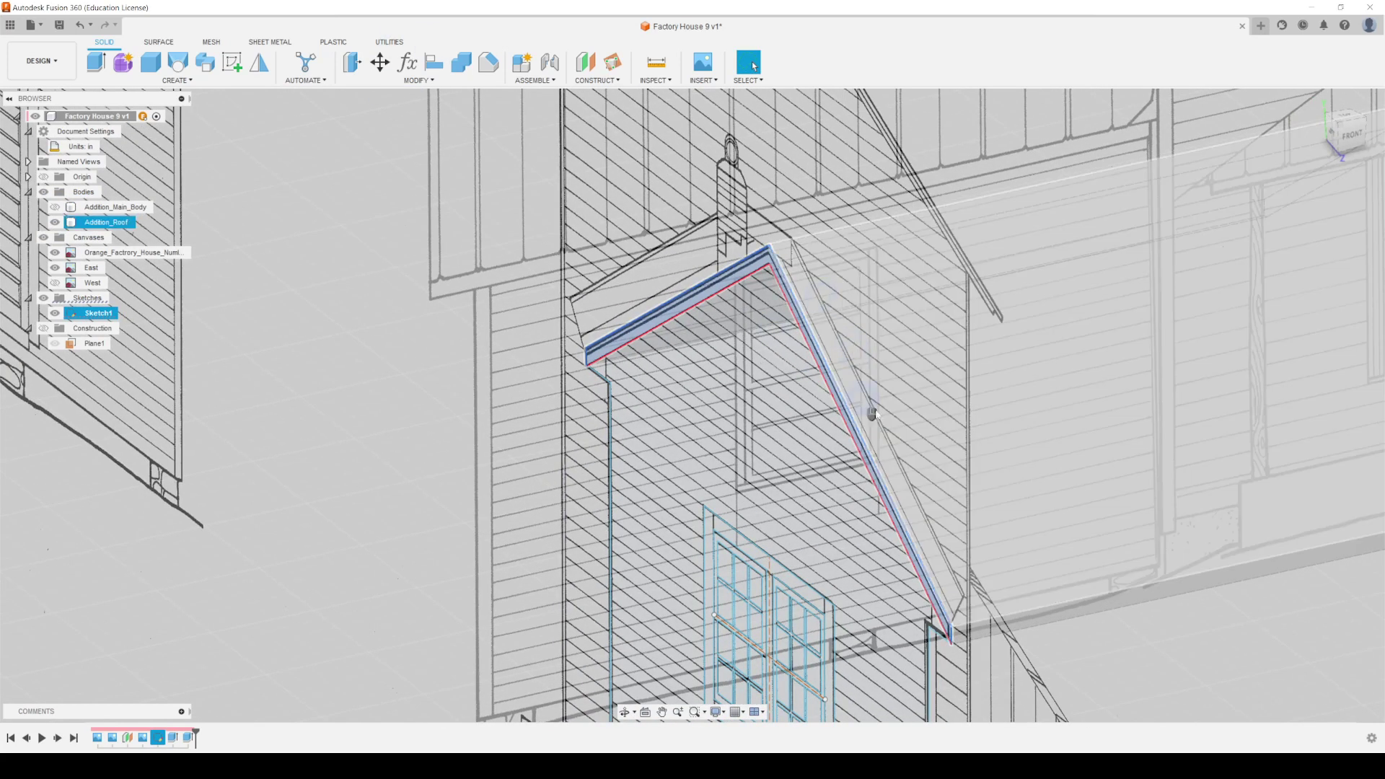
key("Escape")
Step: Start extruding the roof profile outward past the gable wall, about 15 in toward the overhang edge on the North elevation
left_click(769, 260)
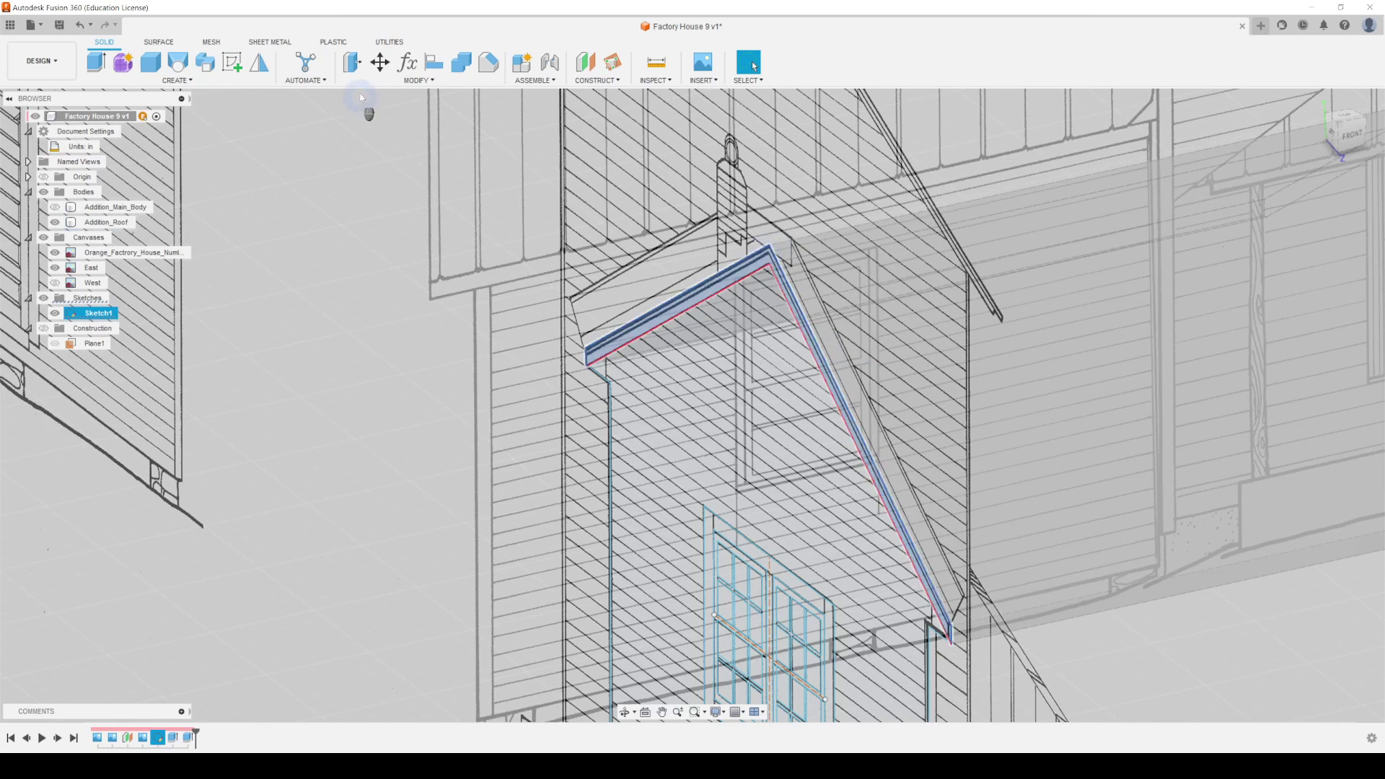
left_click(353, 63)
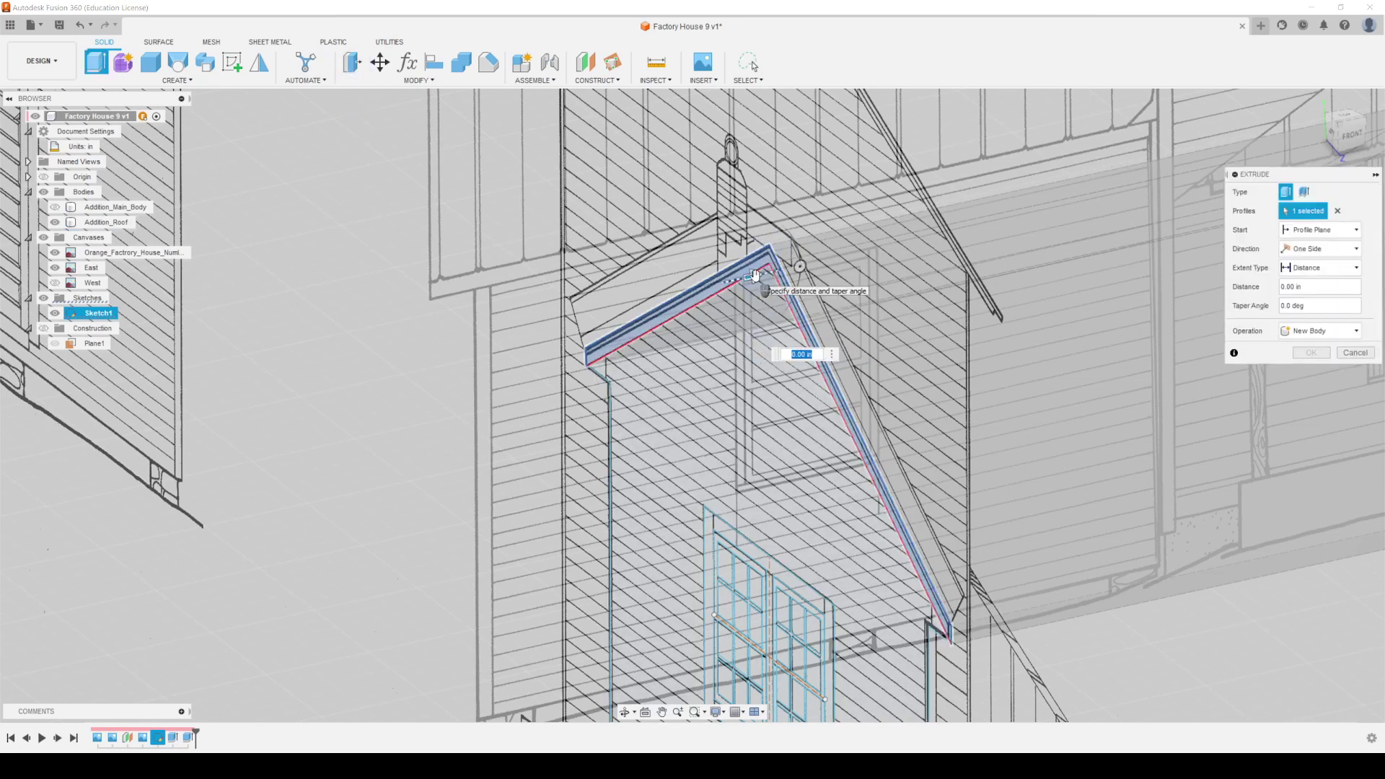
middle_click_drag(877, 345, 751, 339, "shift")
left_click(1348, 133)
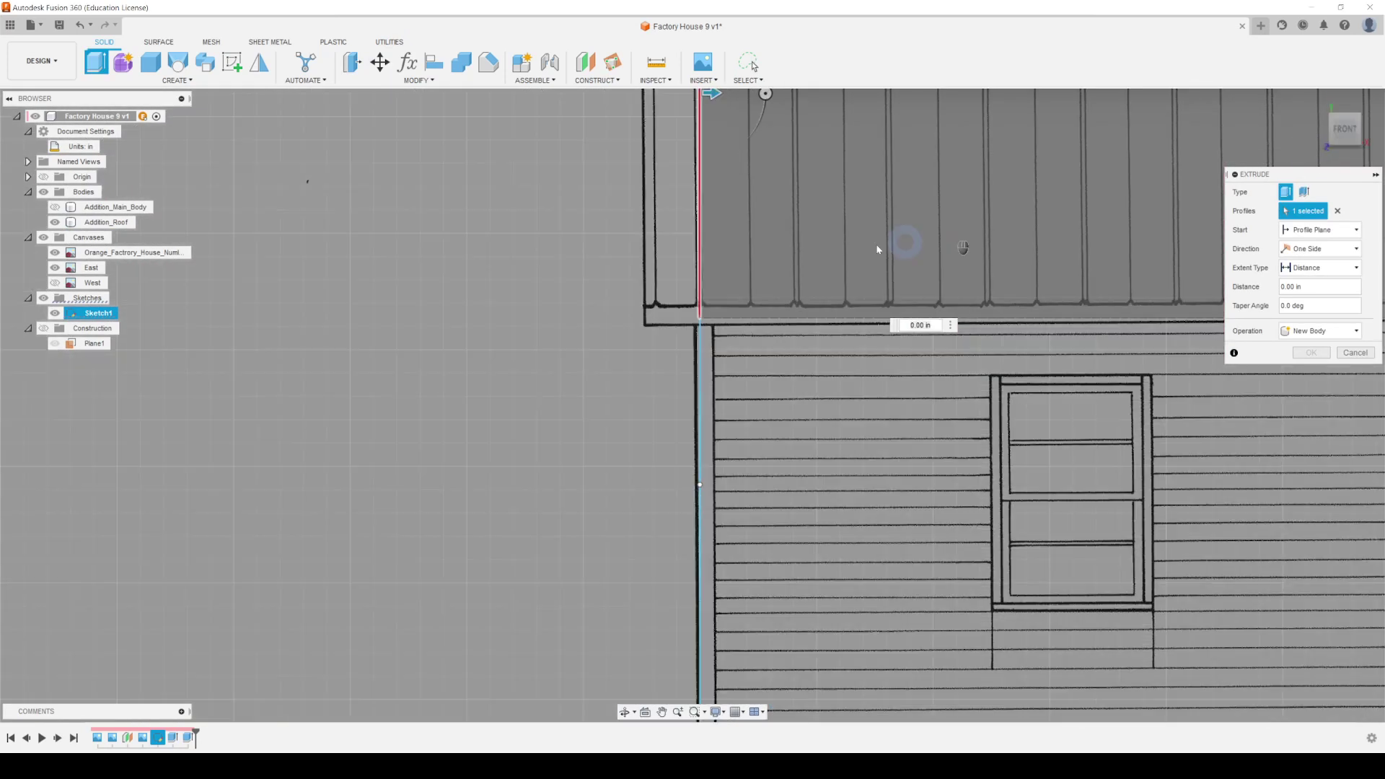
scroll(719, 345, "up", 3)
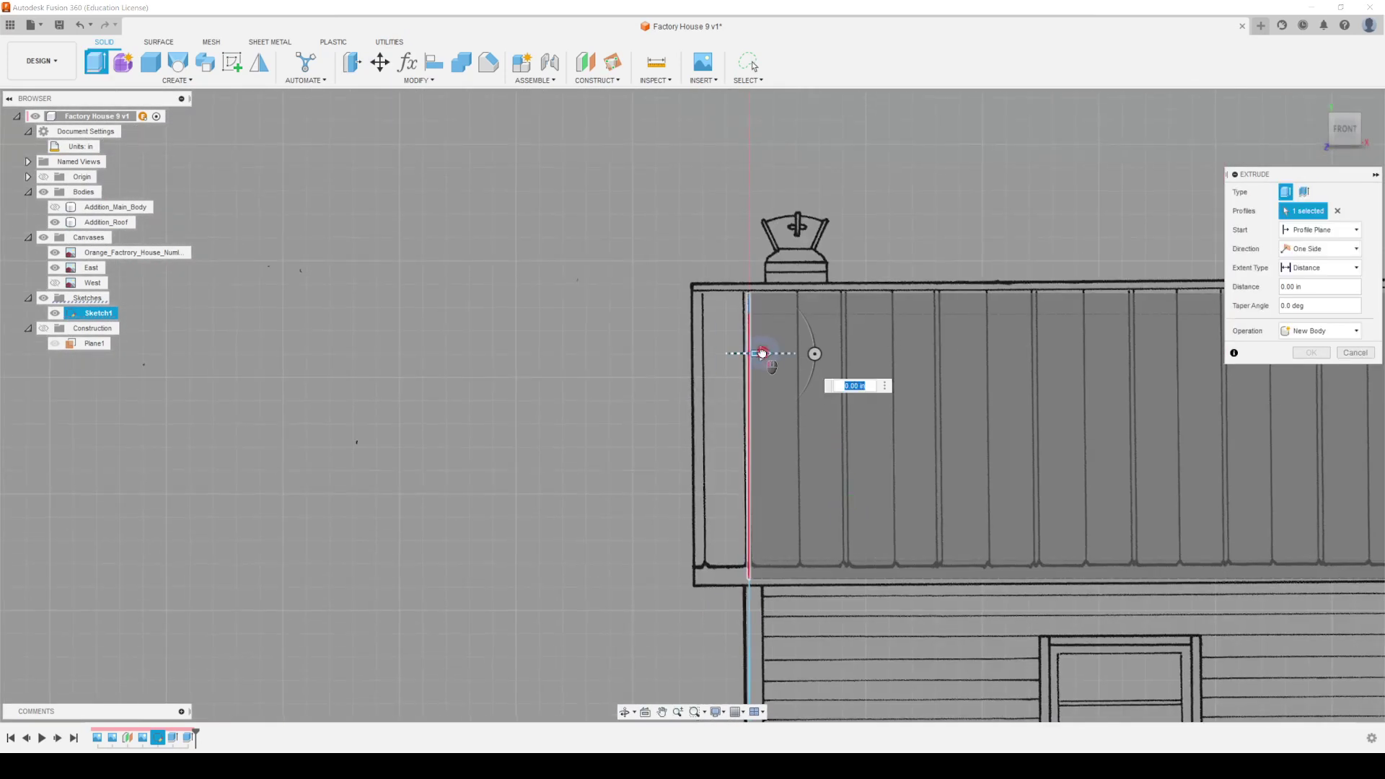
left_click_drag(762, 353, 708, 357)
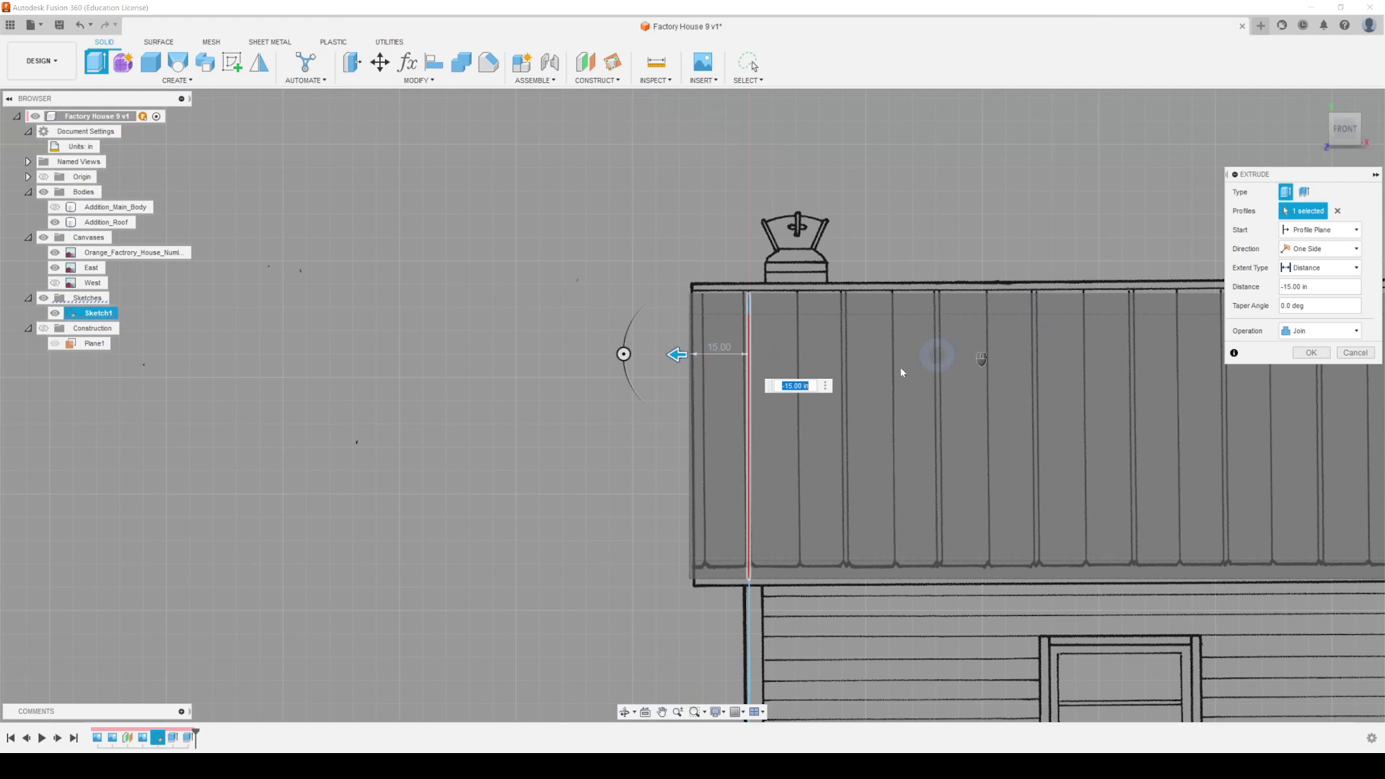
Step: Adjust the roof overhang extrusion to -14 in to match the drawn roof edge, and join it to the roof body
scroll(730, 369, "up", 2)
scroll(686, 349, "up", 2)
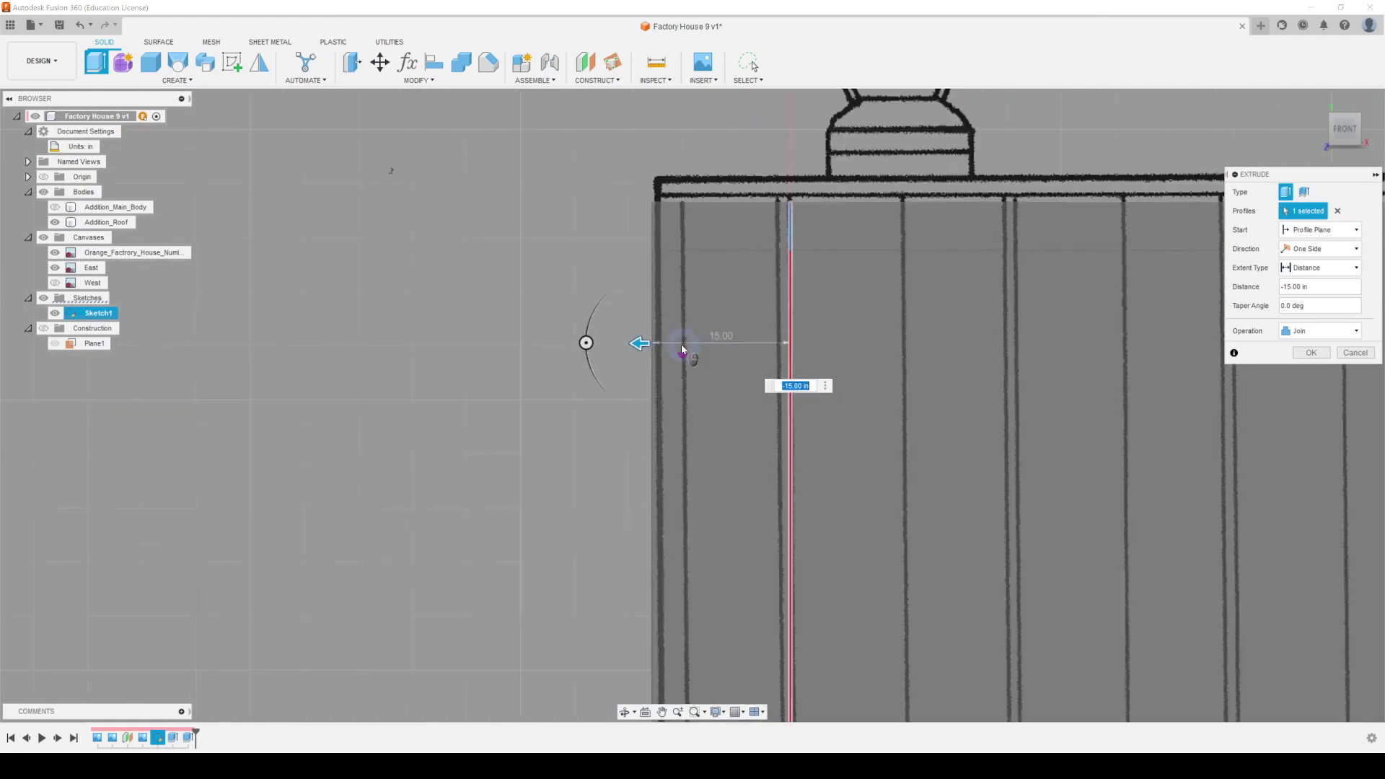
scroll(642, 345, "up", 2)
left_click_drag(648, 344, 666, 345)
scroll(638, 343, "down", 4)
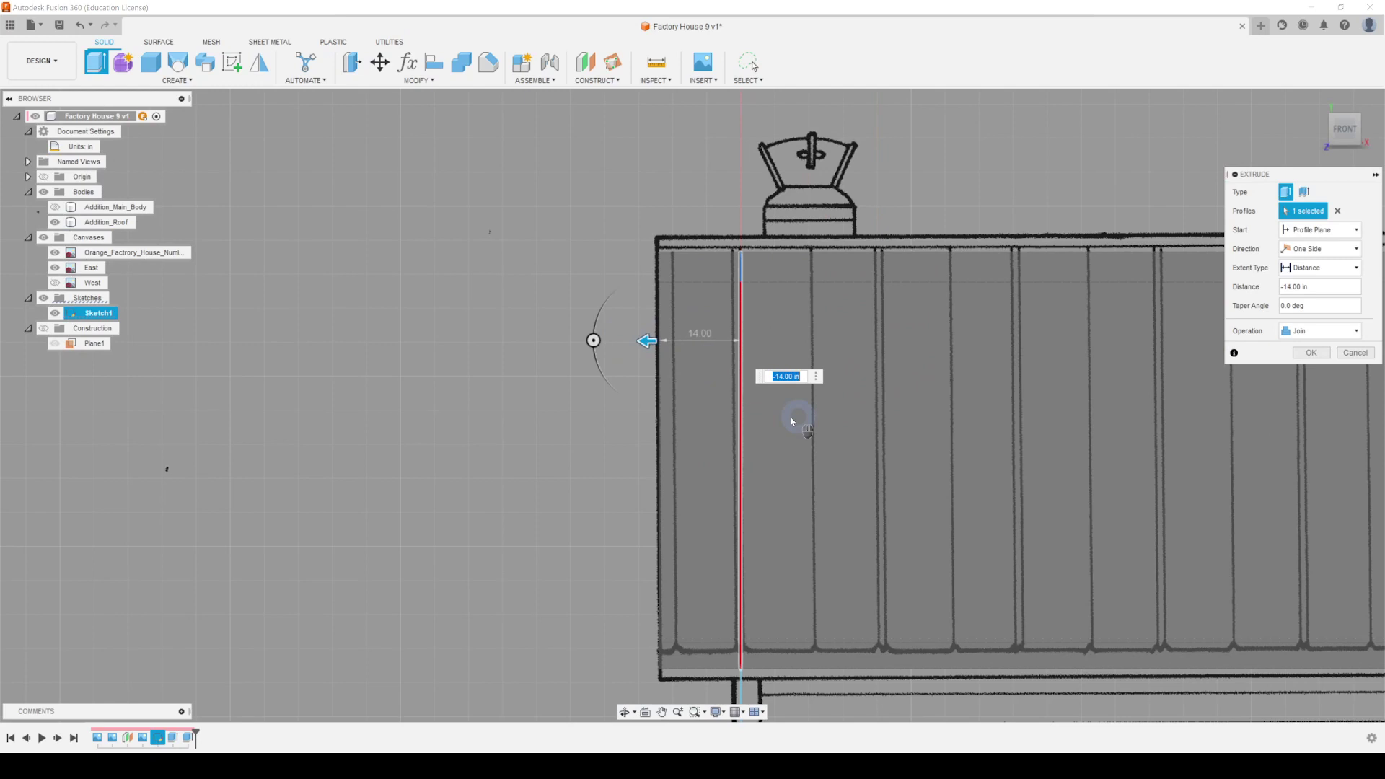
scroll(792, 421, "down", 2)
left_click(1309, 354)
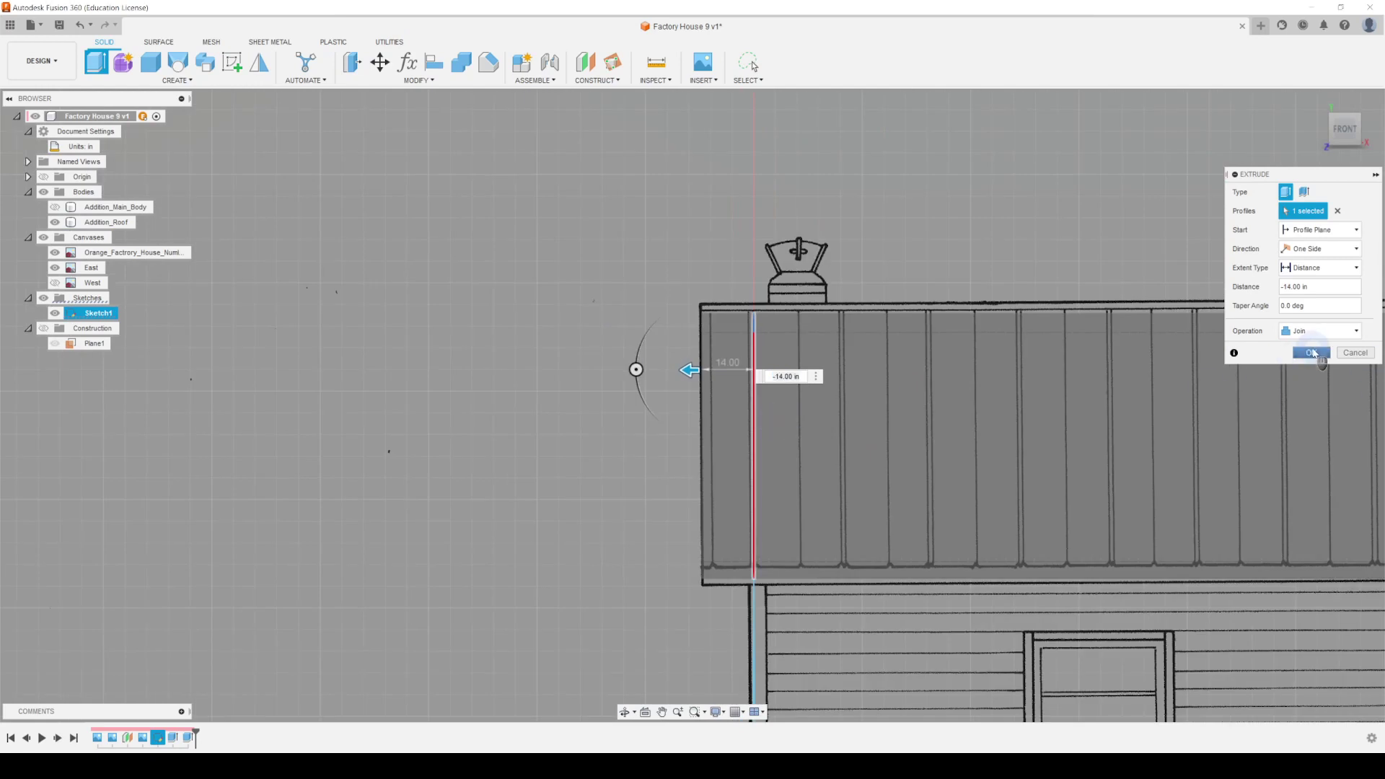
Step: Extrude the window trim profile around both sashes on the East elevation by -1 in as a new body
scroll(743, 408, "down", 5)
middle_click_drag(736, 412, 928, 437, "shift")
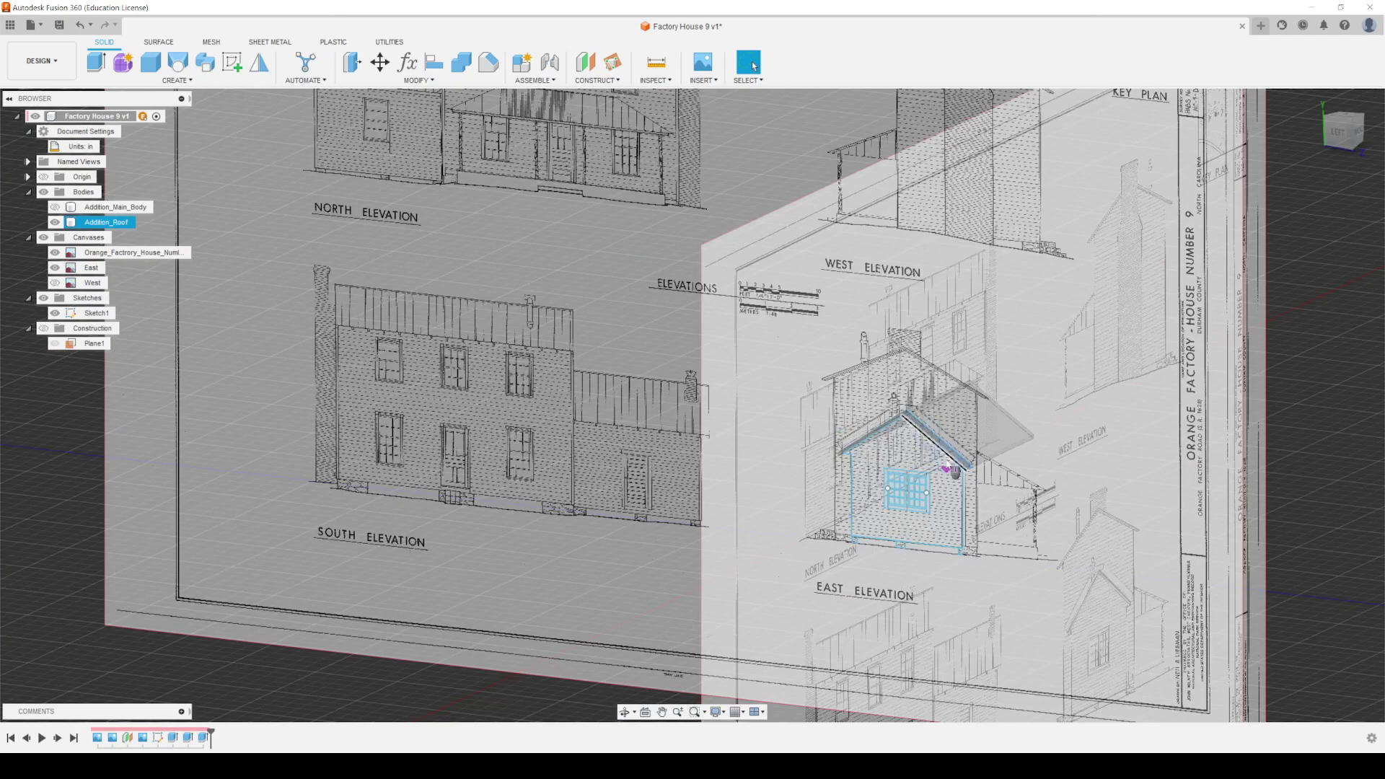
scroll(889, 584, "up", 5)
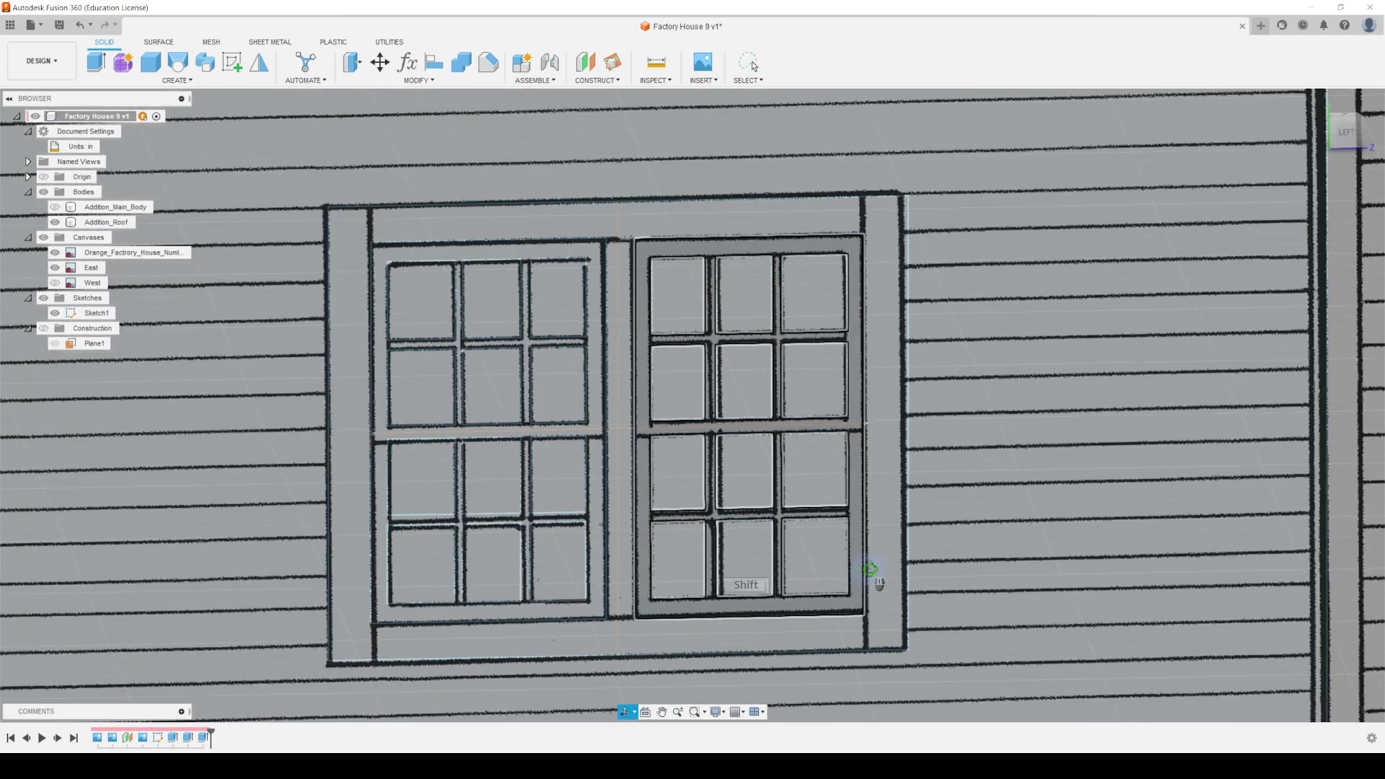
mouse_move(875, 572)
middle_mouse_down()
mouse_move(1019, 430)
mouse_move(1003, 444)
mouse_move(1033, 453)
mouse_move(1020, 443)
middle_mouse_up()
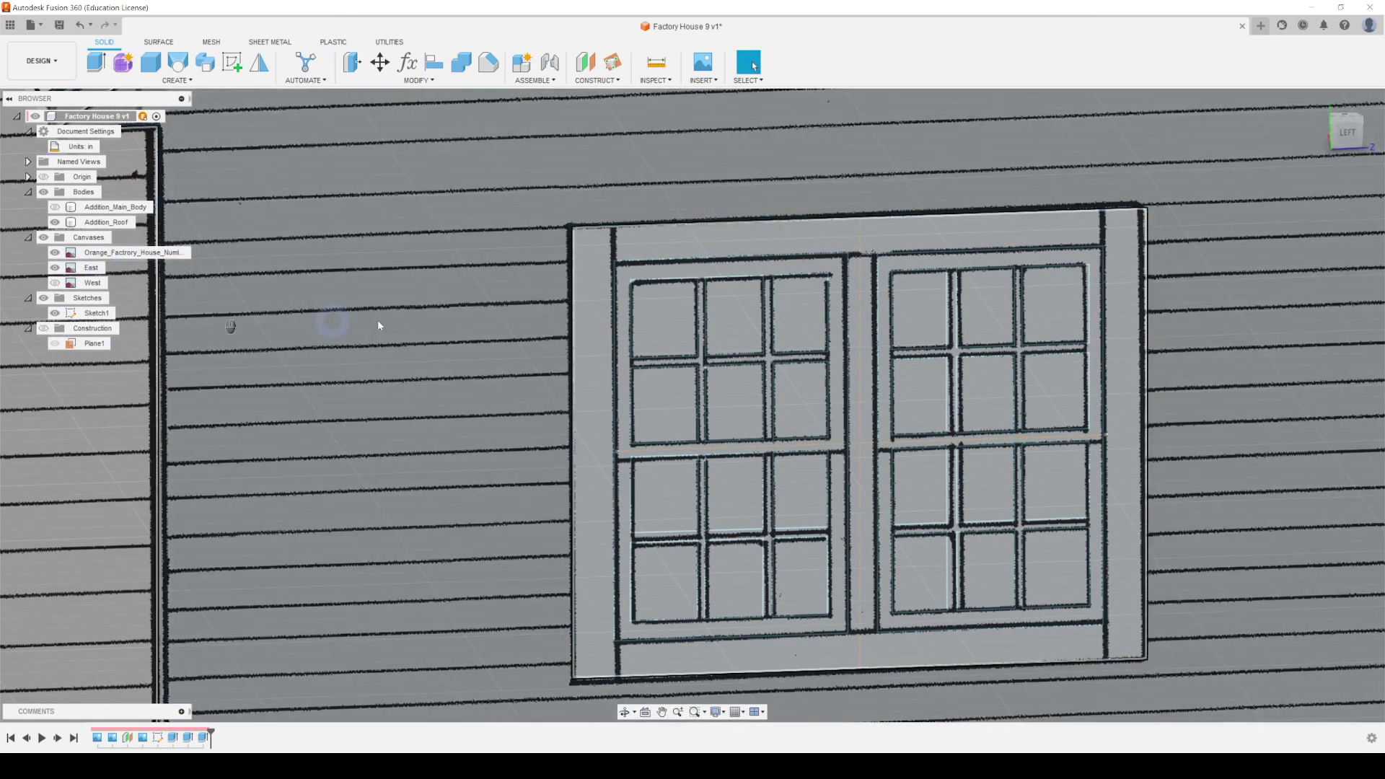
left_click(728, 247)
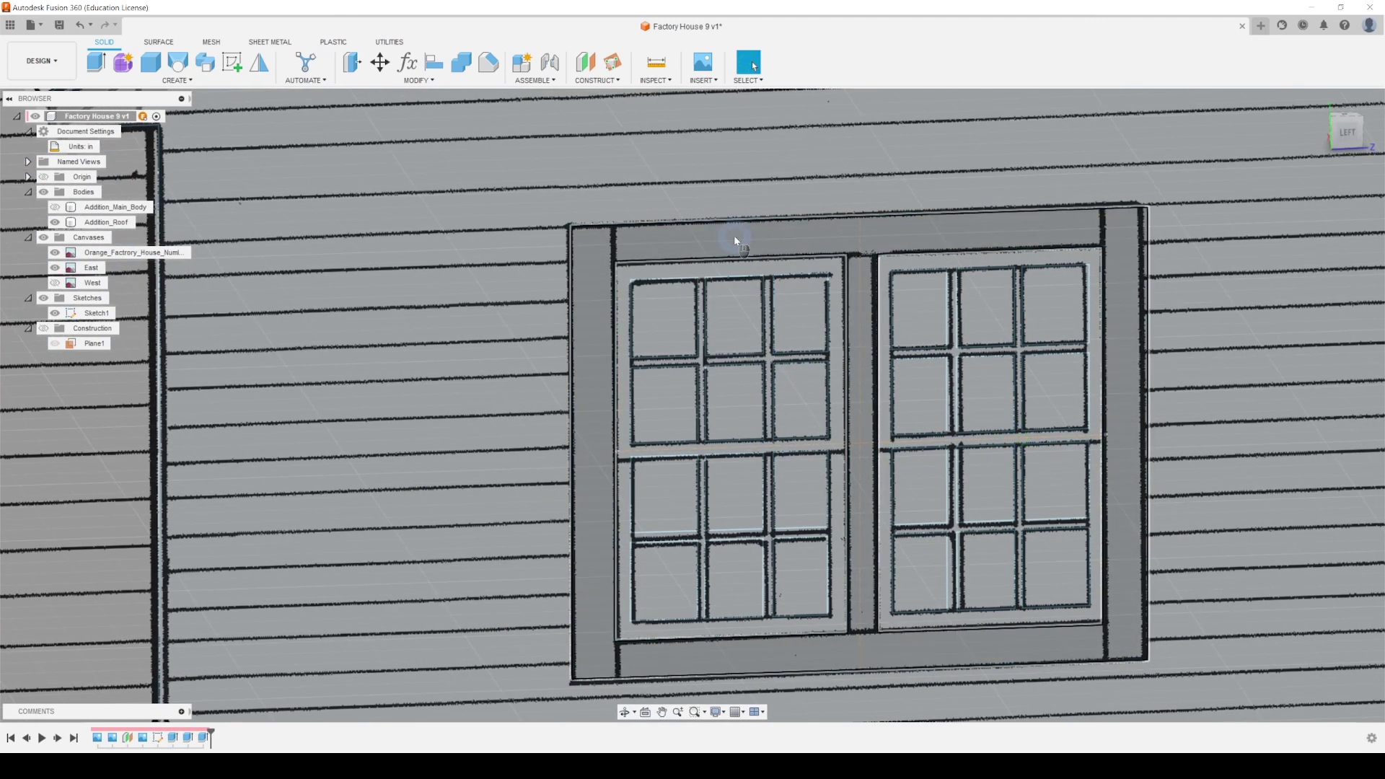
left_click(735, 241)
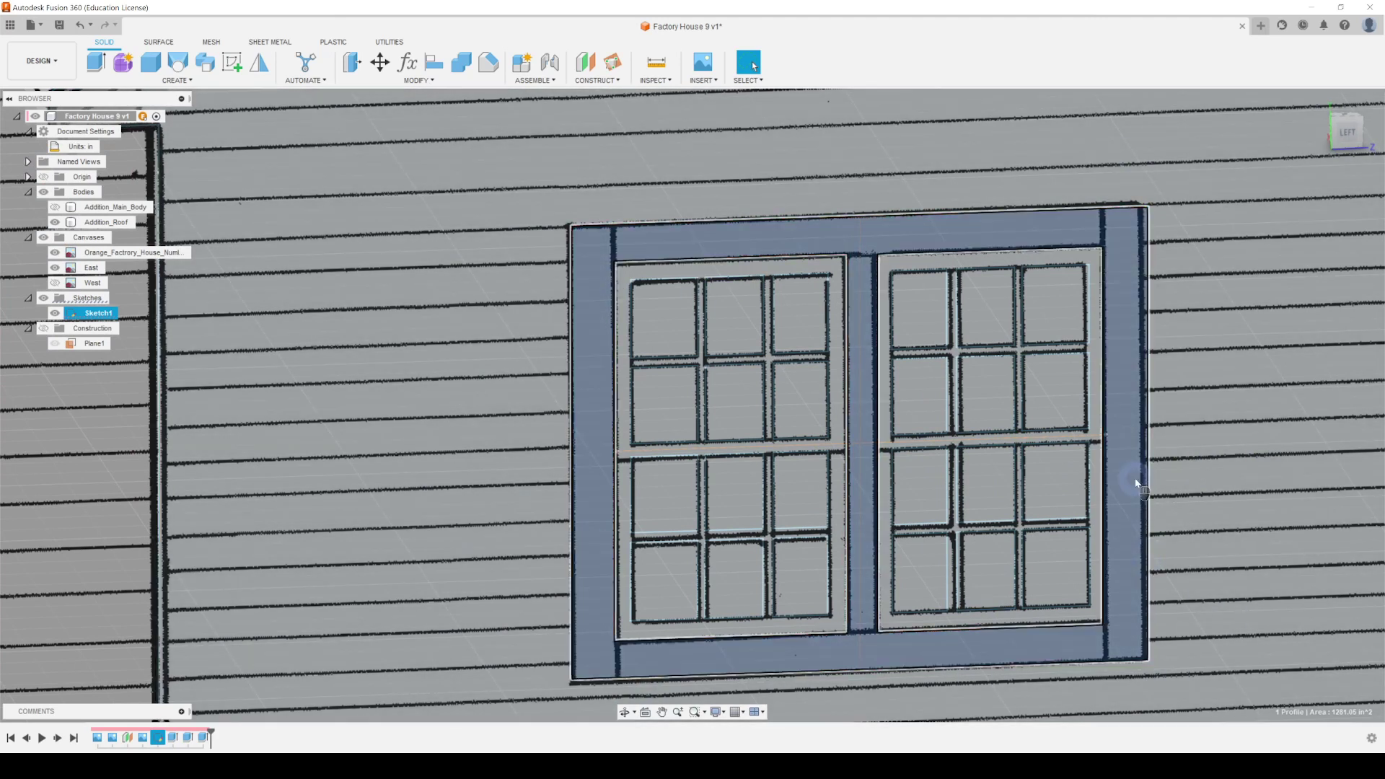
scroll(1122, 494, "down", 5)
scroll(1119, 496, "up", 4)
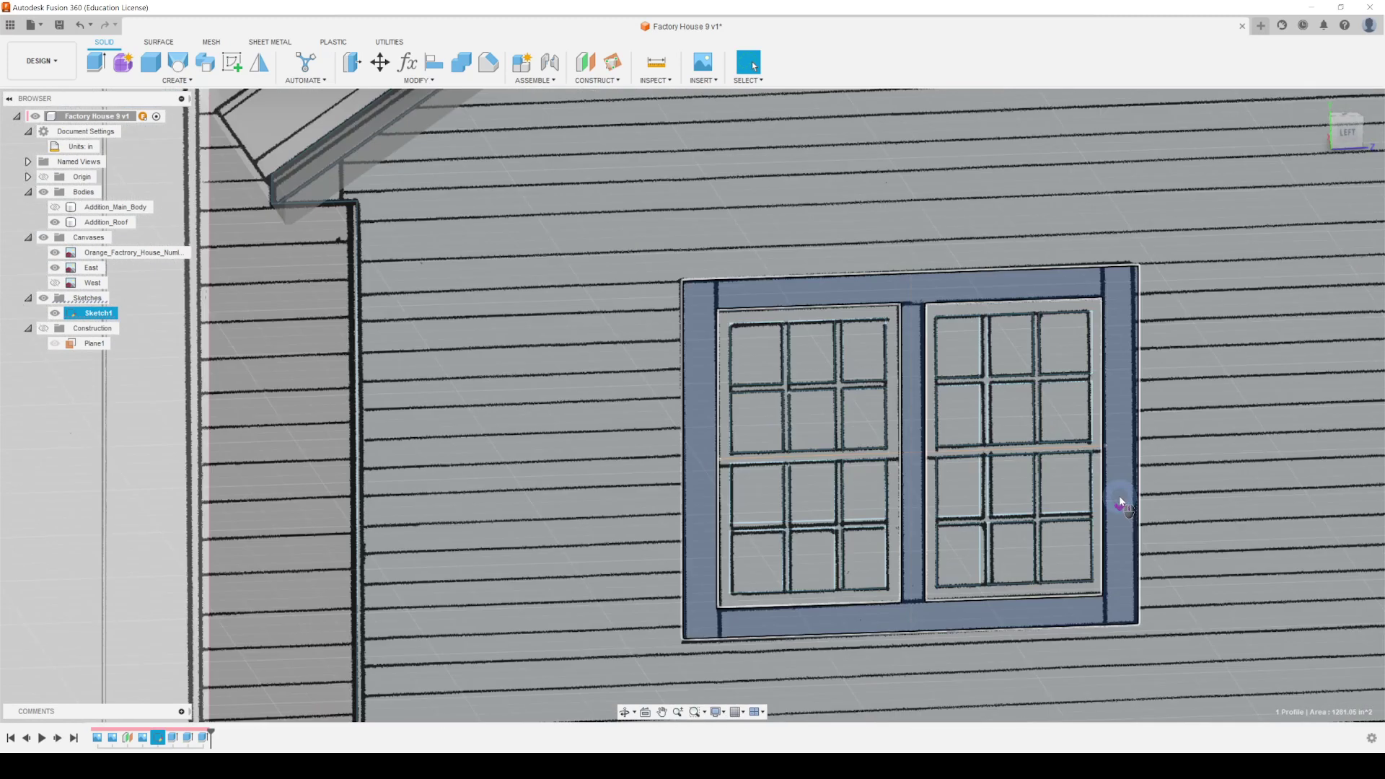
middle_click_drag(1119, 495, 1065, 303, "shift")
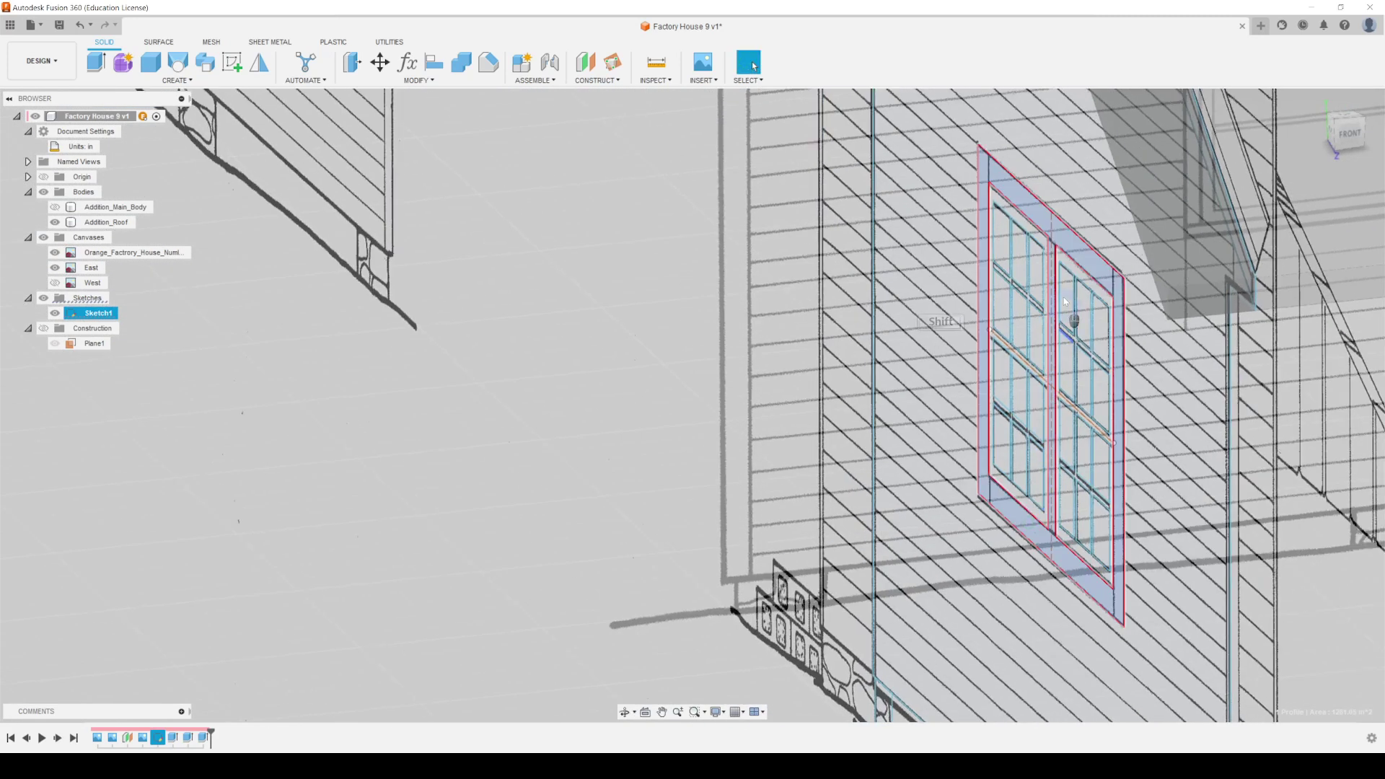
left_click(352, 63)
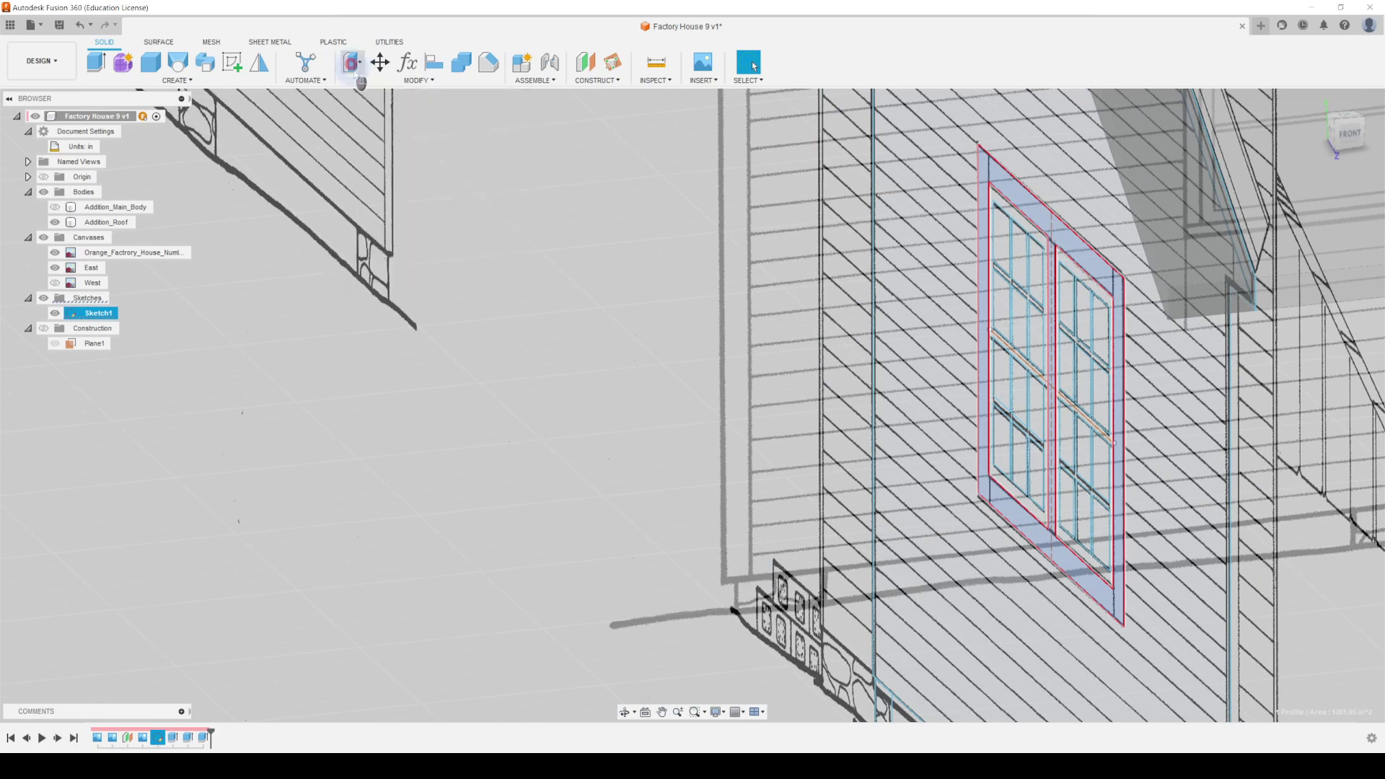
type("-1")
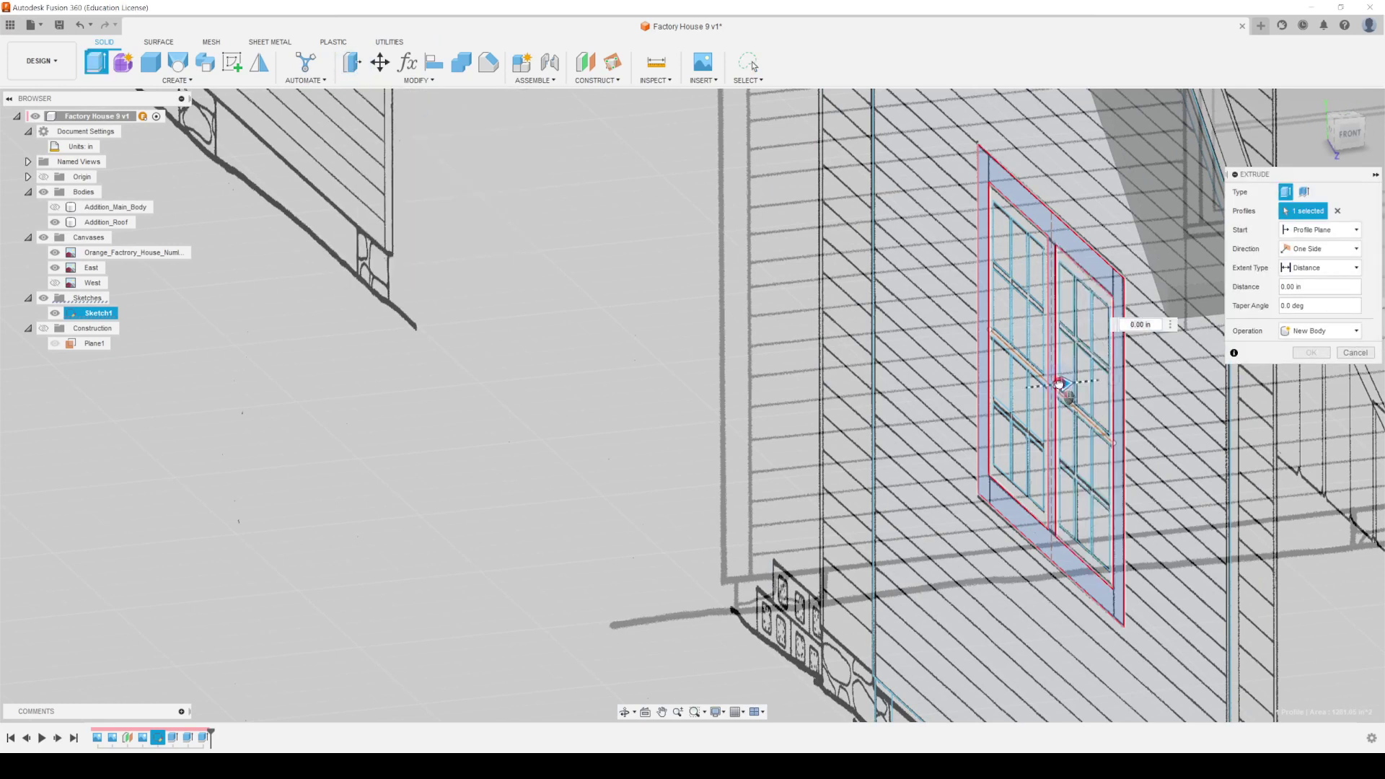
key("Tab")
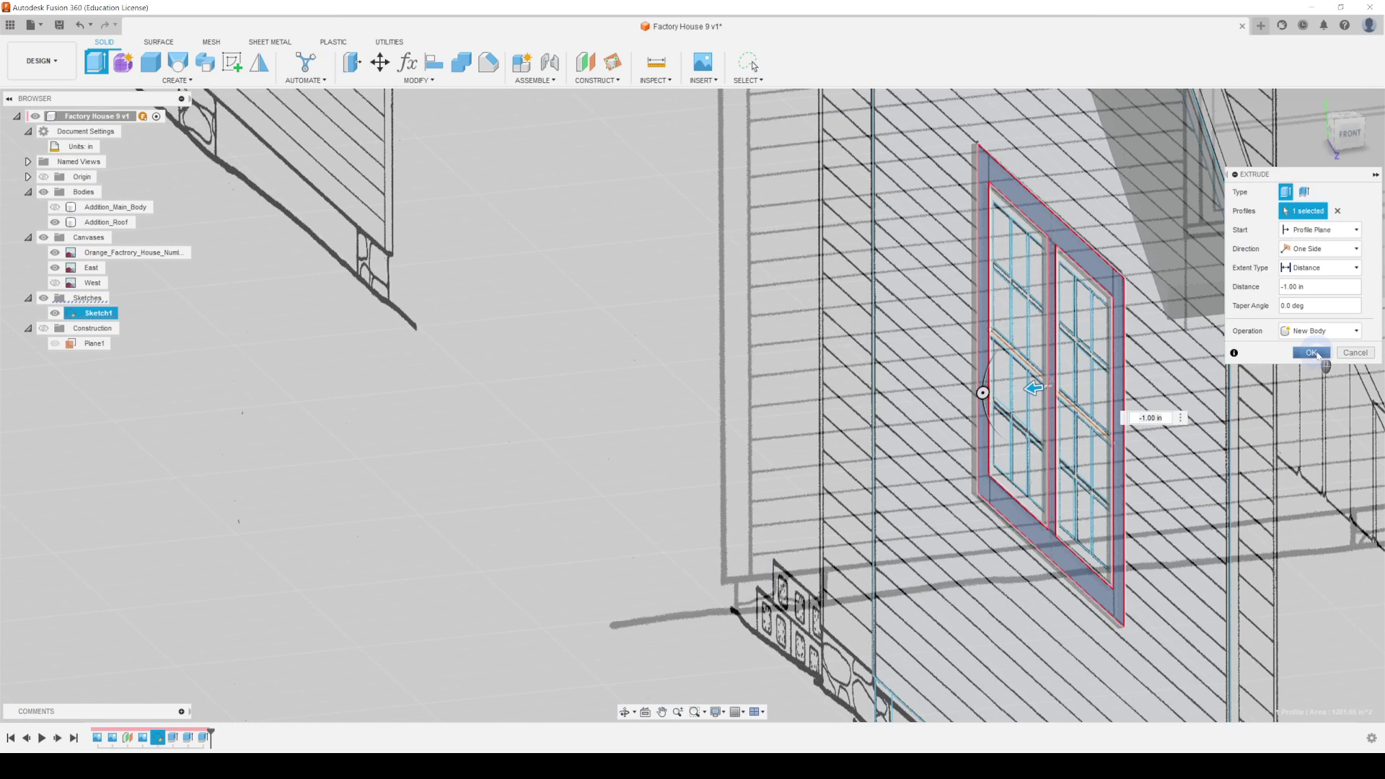
left_click(1316, 353)
Step: Select the two sash profiles with their muntin grids, inside the window trim, for extruding
scroll(1065, 398, "up", 5)
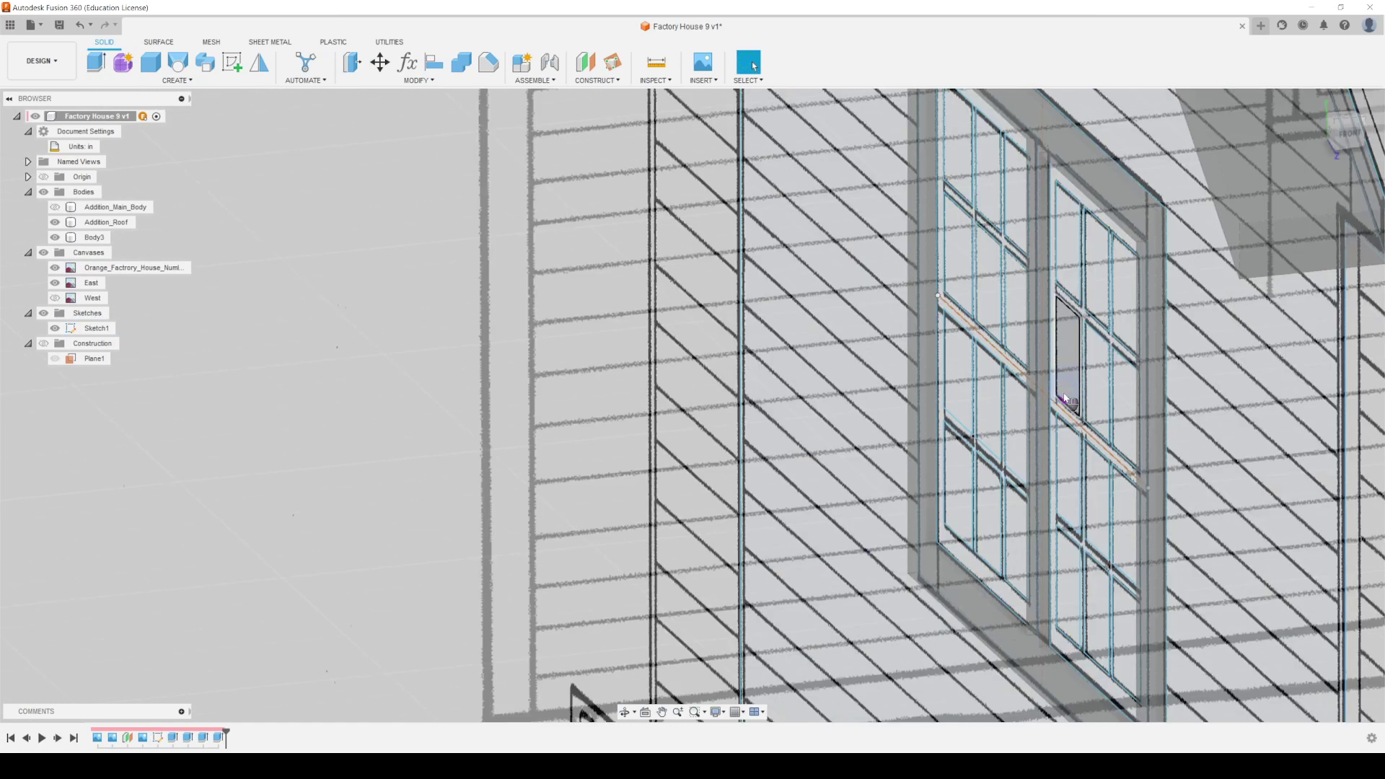
mouse_move(1037, 466)
middle_mouse_down("shift")
mouse_move(1076, 457)
mouse_move(1067, 387)
middle_mouse_up("shift")
left_click(1058, 383)
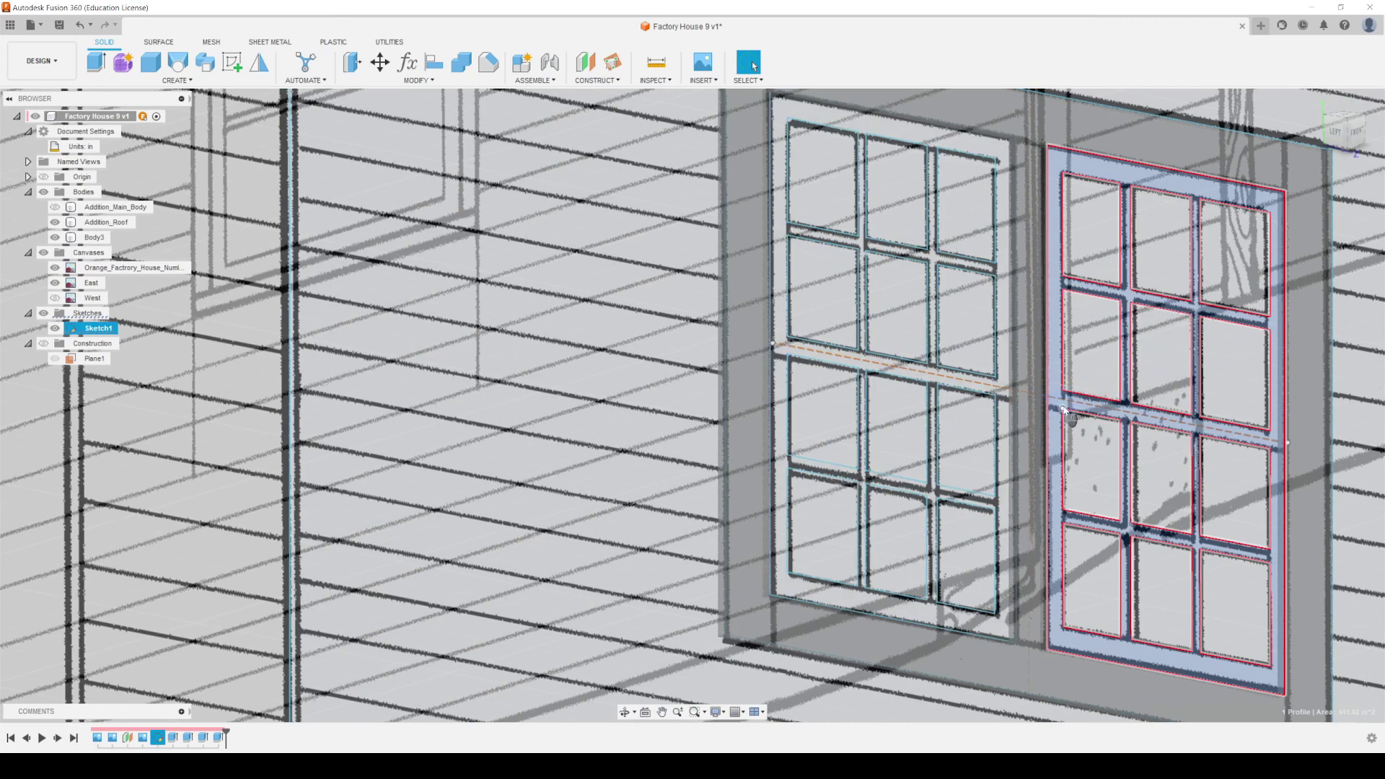
middle_click_drag(1070, 409, 1064, 468, "shift")
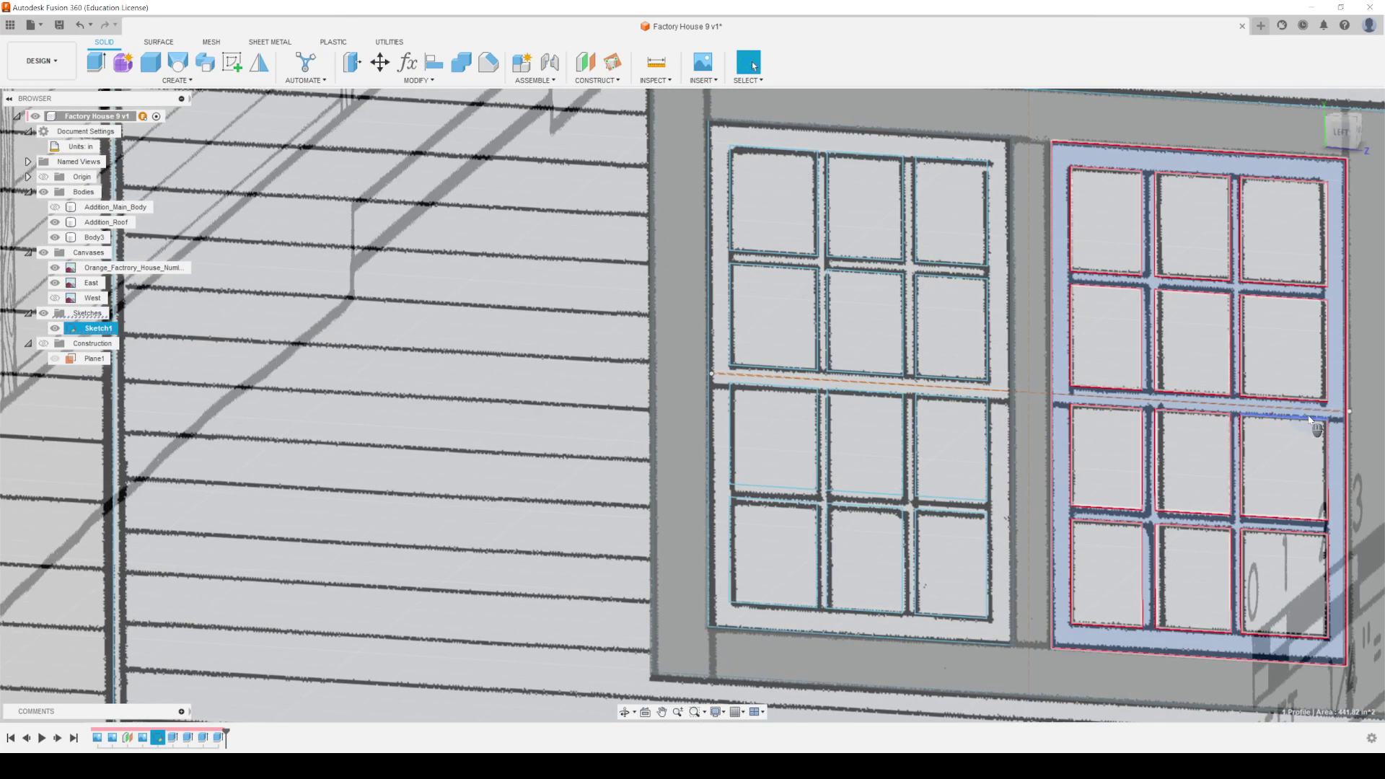
middle_click_drag(1312, 418, 996, 491, "shift")
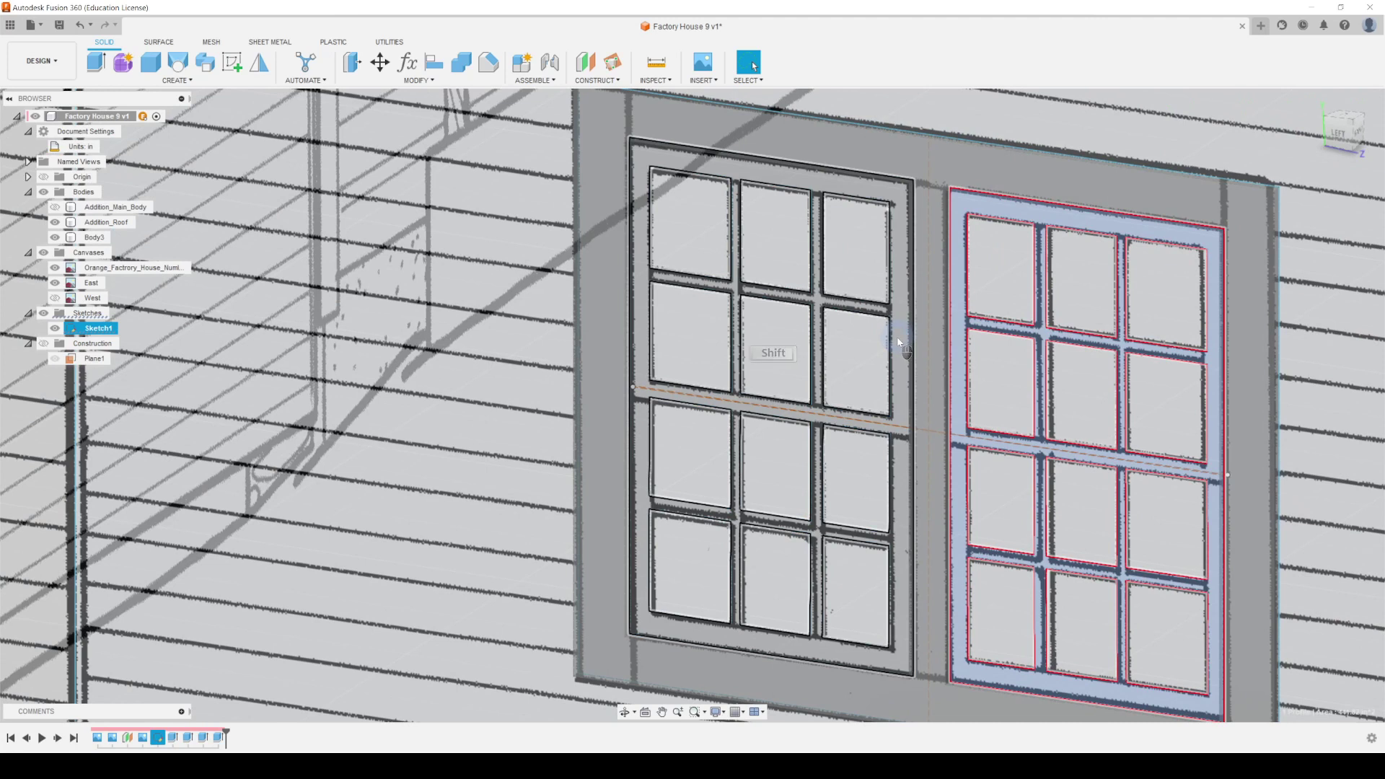
left_click(899, 338, "shift")
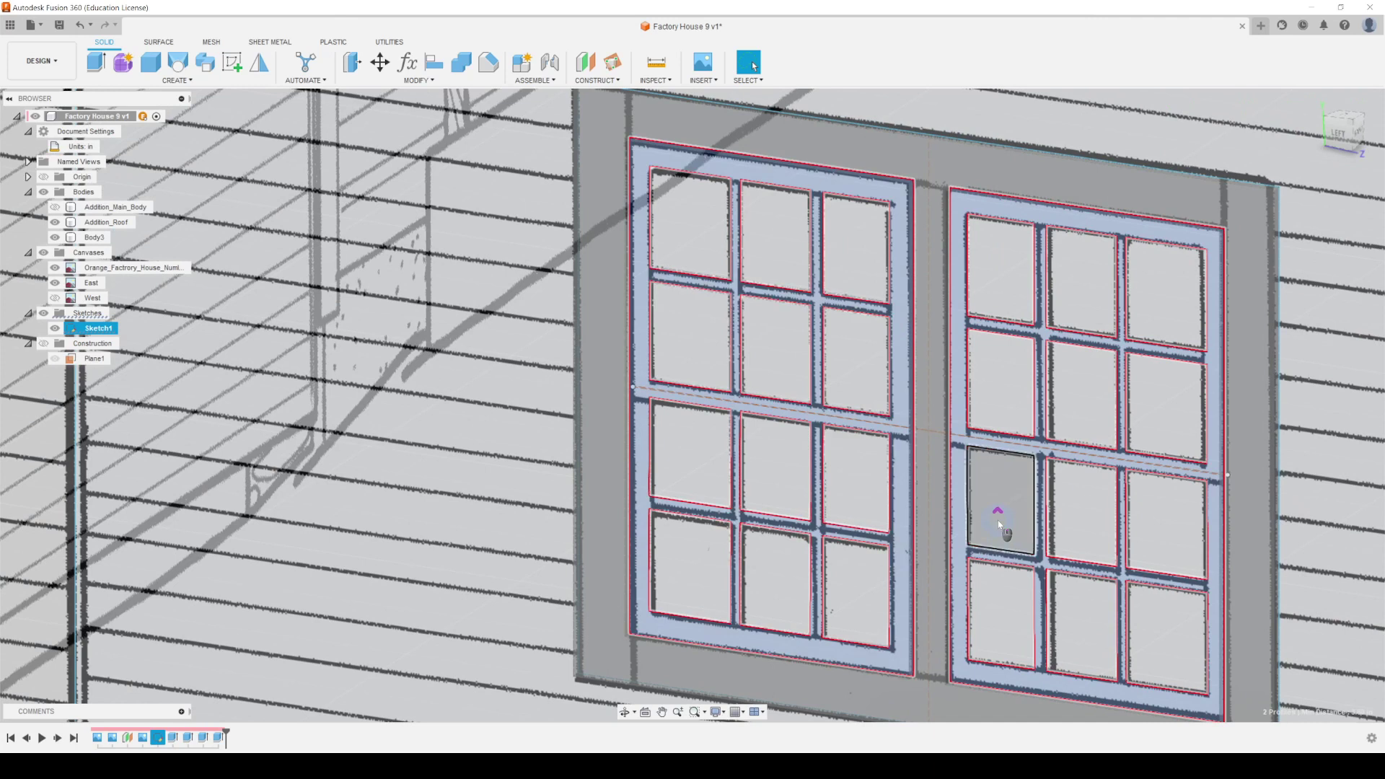
Step: Hide all canvases and show the Addition_Main_Body body, keeping both sash profiles selected
scroll(1103, 515, "down", 5)
middle_click_drag(1104, 515, 986, 577, "shift")
scroll(1064, 541, "up", 5)
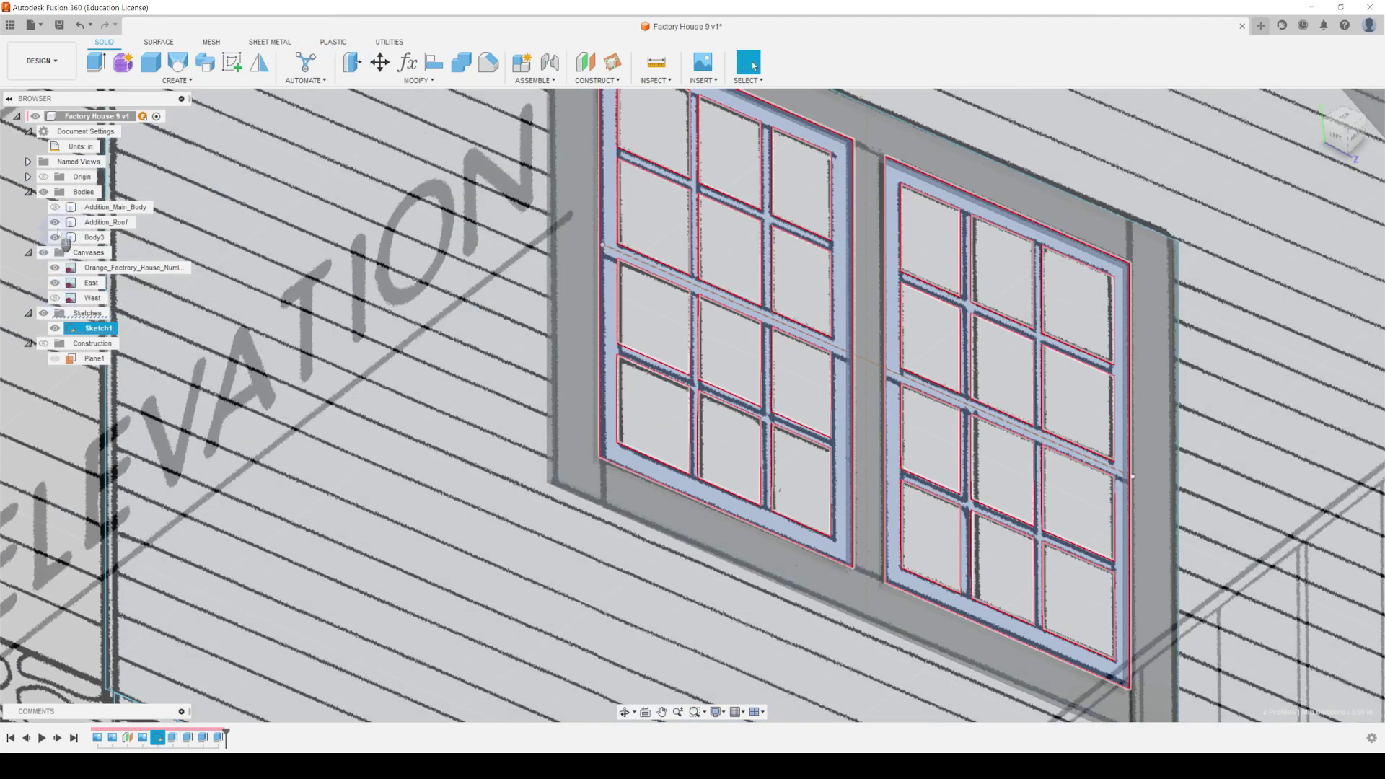
scroll(767, 479, "down", 5)
middle_click_drag(767, 479, 245, 267, "shift")
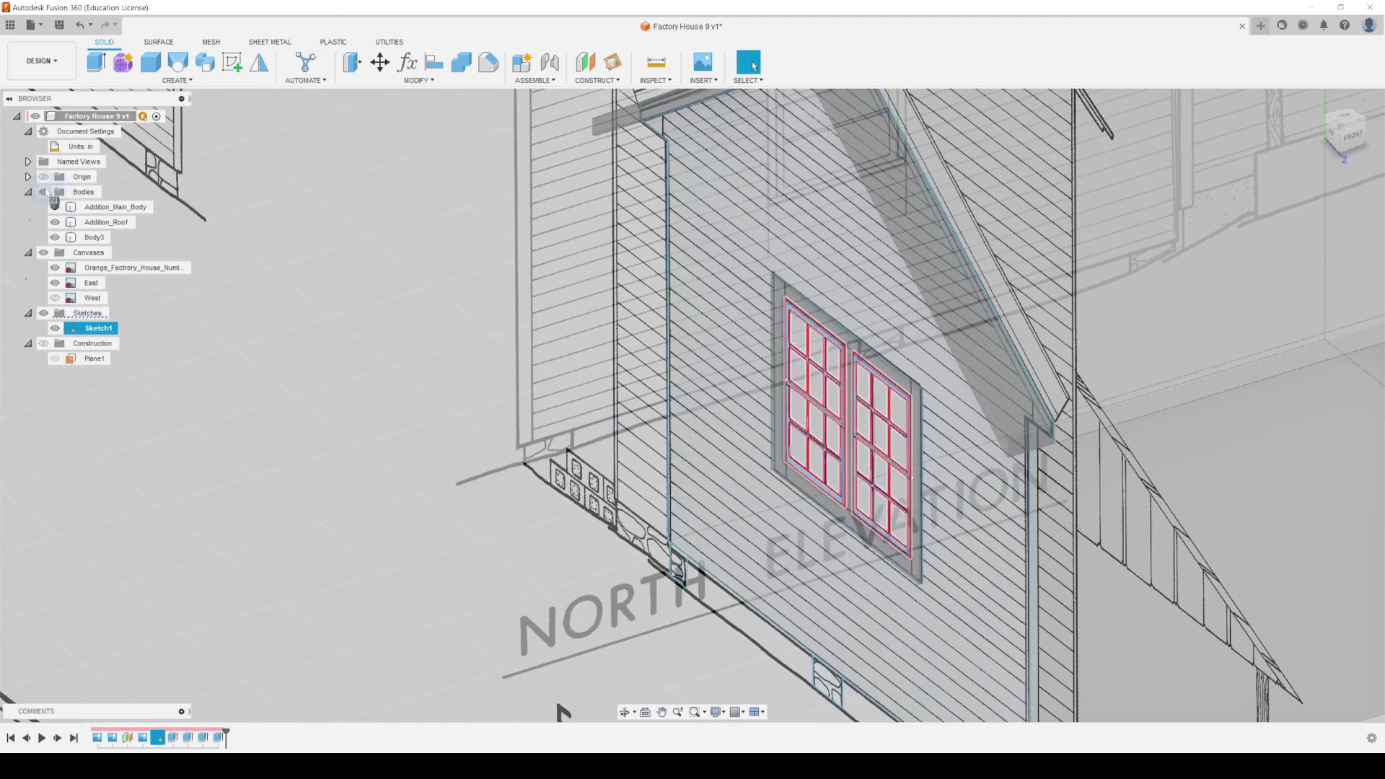
left_click(43, 254)
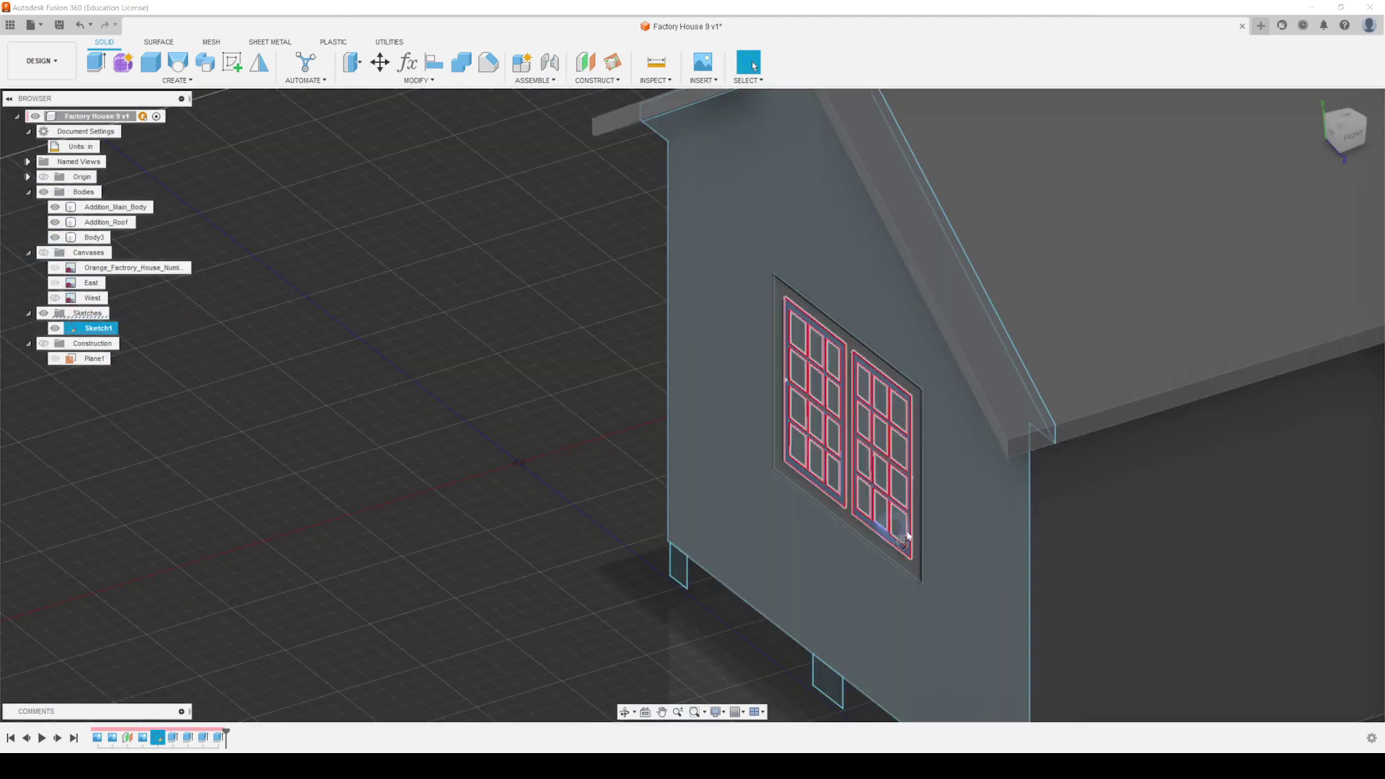
Step: Cut both selected sash and muntin profiles 1 in deep into the addition's gable wall
scroll(902, 532, "up", 8)
middle_click_drag(839, 521, 873, 510, "shift")
middle_click_drag(945, 238, 742, 448, "shift")
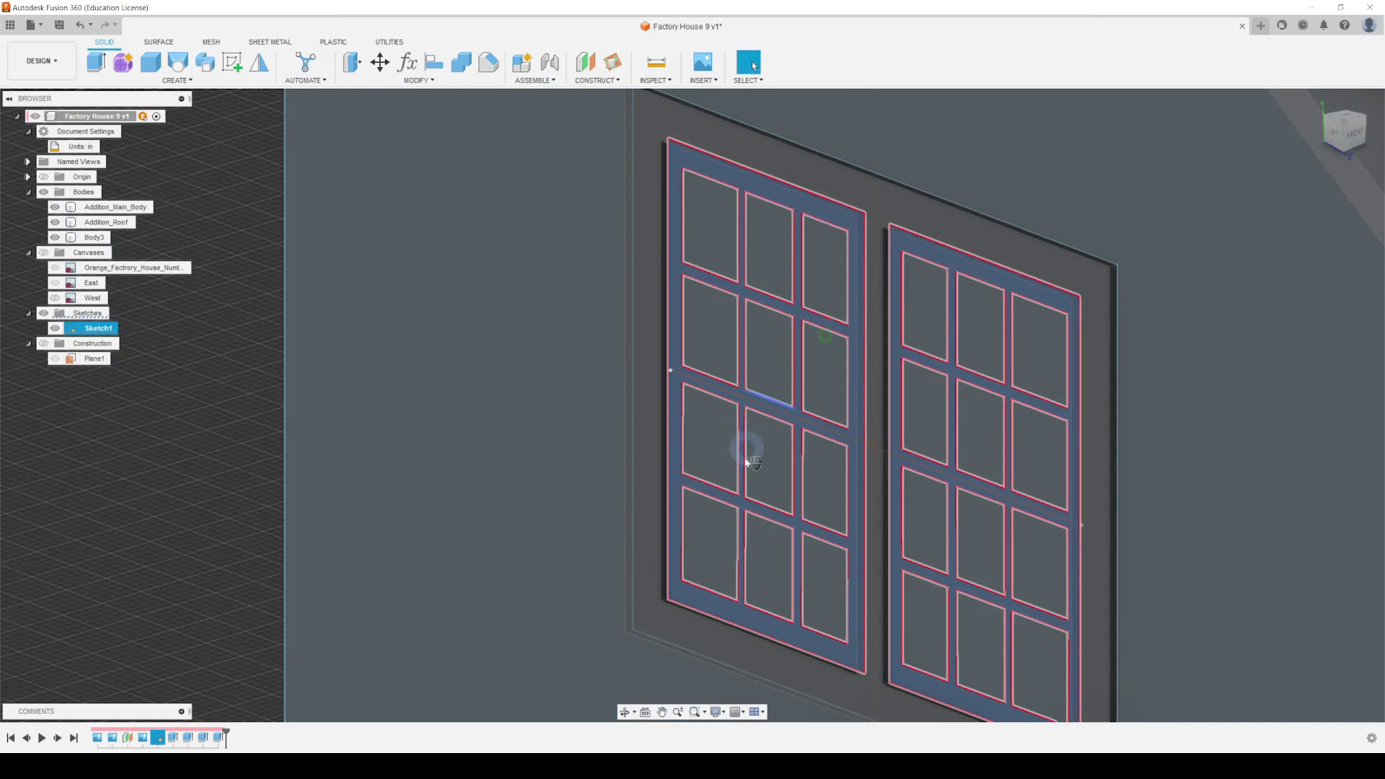
mouse_move(813, 483)
middle_mouse_down("shift")
mouse_move(891, 485)
mouse_move(821, 469)
mouse_move(842, 485)
mouse_move(810, 488)
mouse_move(814, 500)
middle_mouse_up("shift")
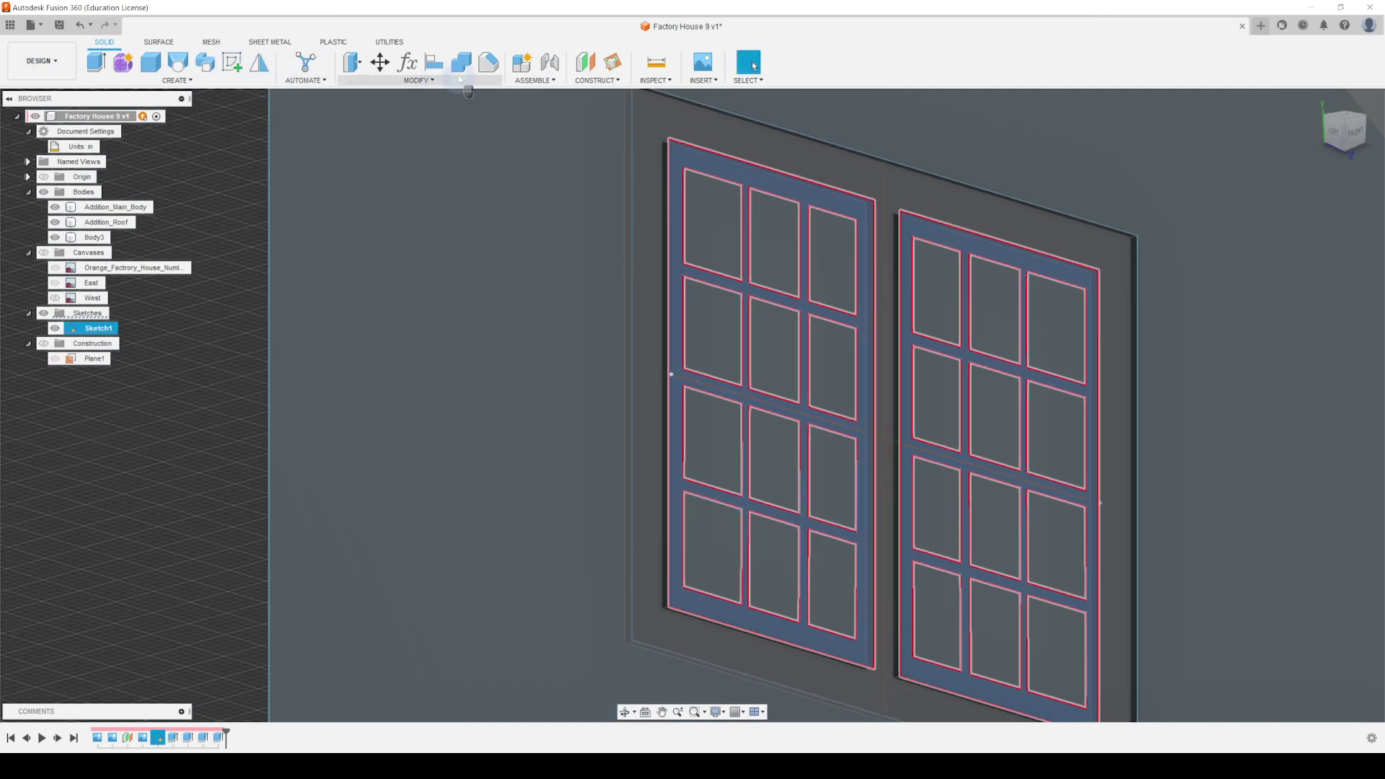
left_click(352, 64)
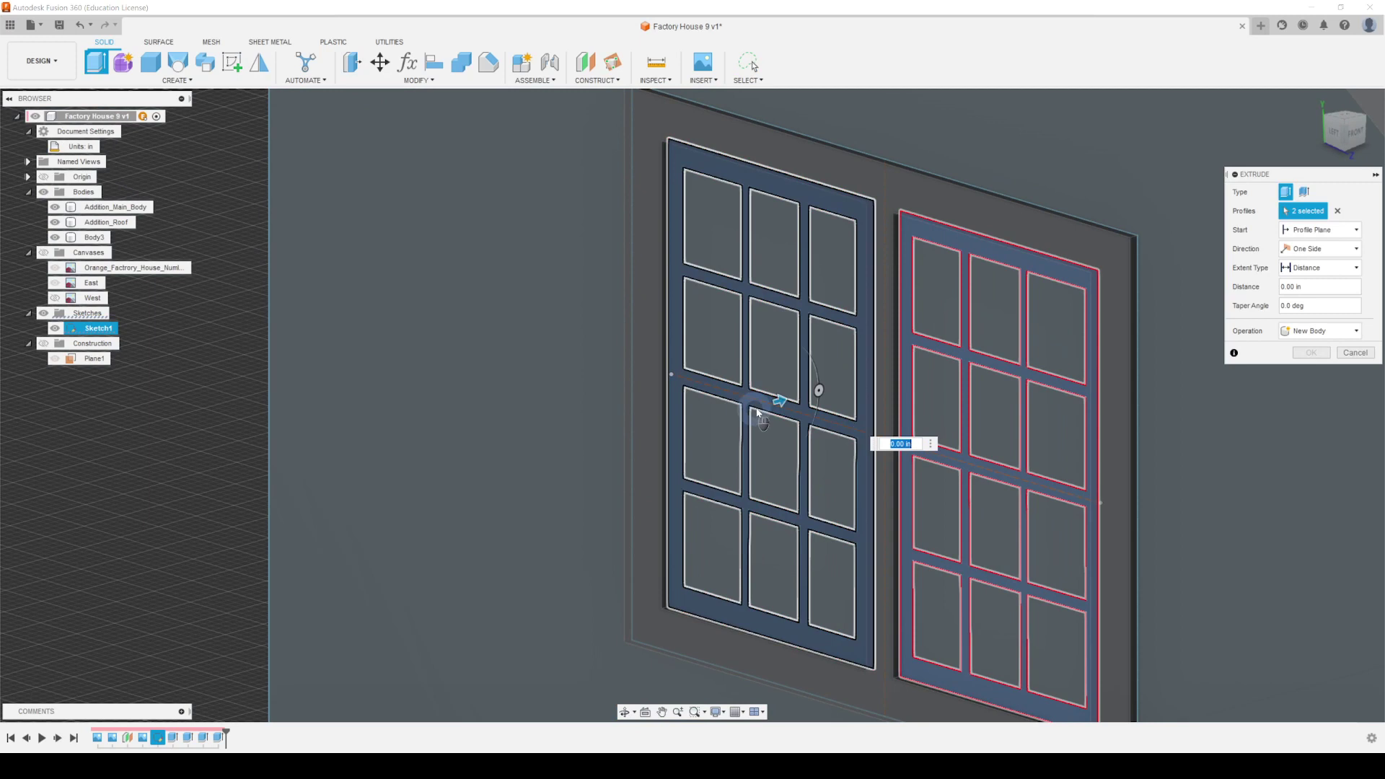
scroll(792, 404, "up", 8)
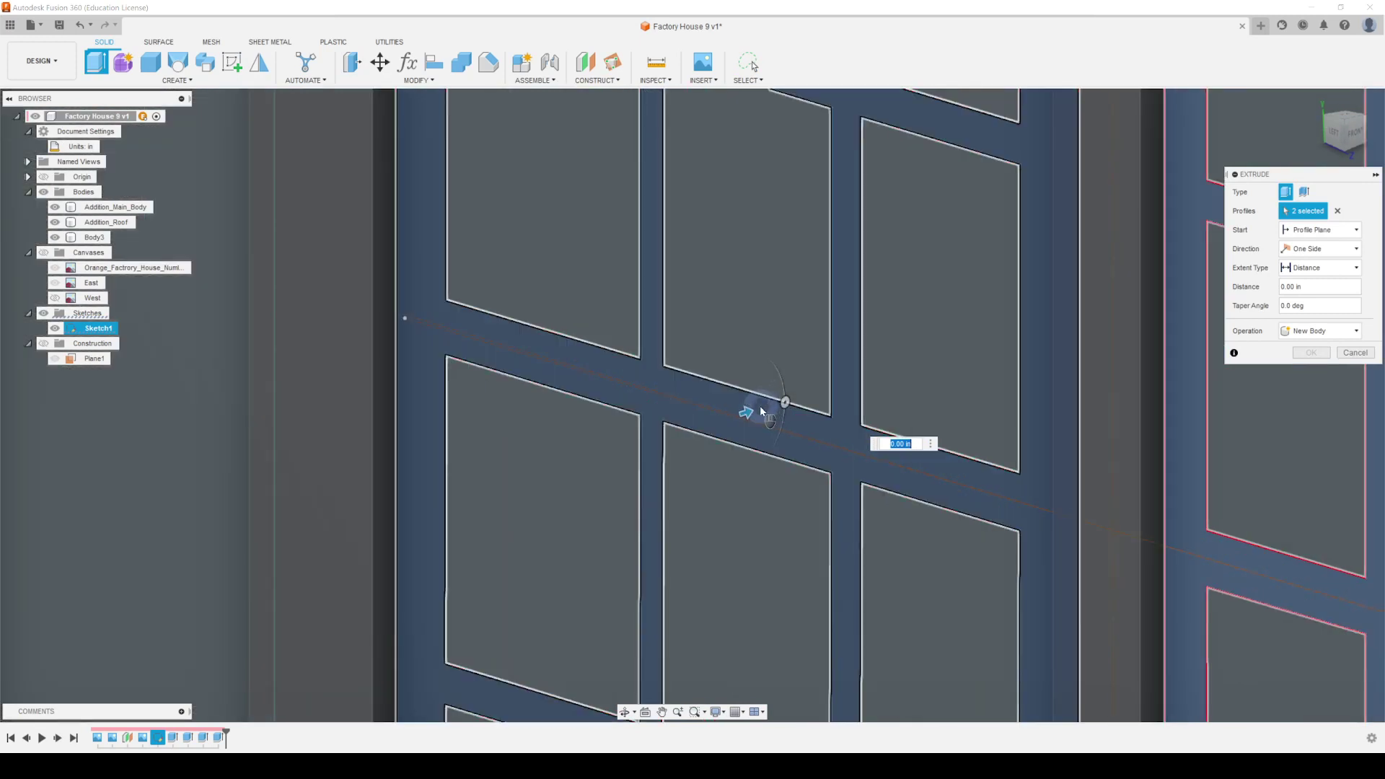
left_click_drag(750, 413, 754, 411)
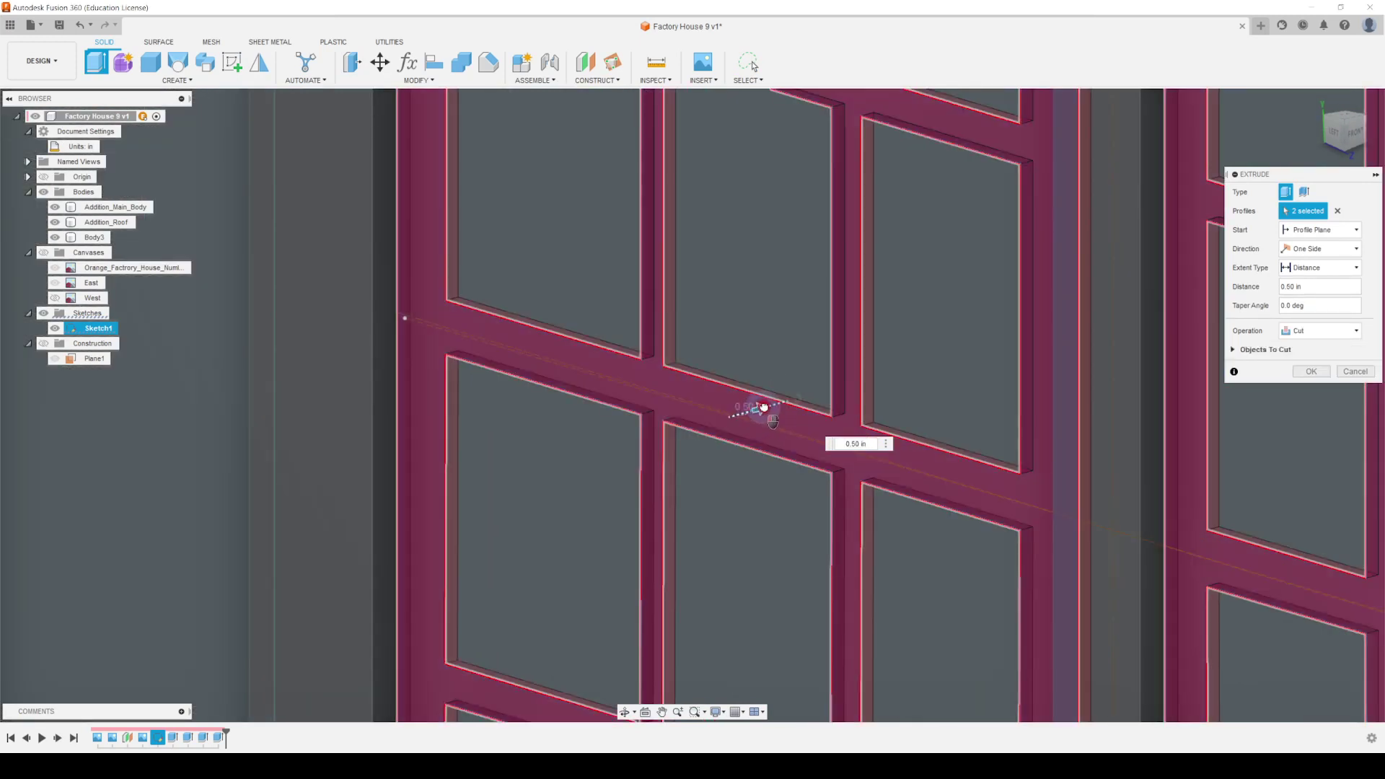
left_click_drag(763, 407, 770, 405)
scroll(768, 404, "down", 10)
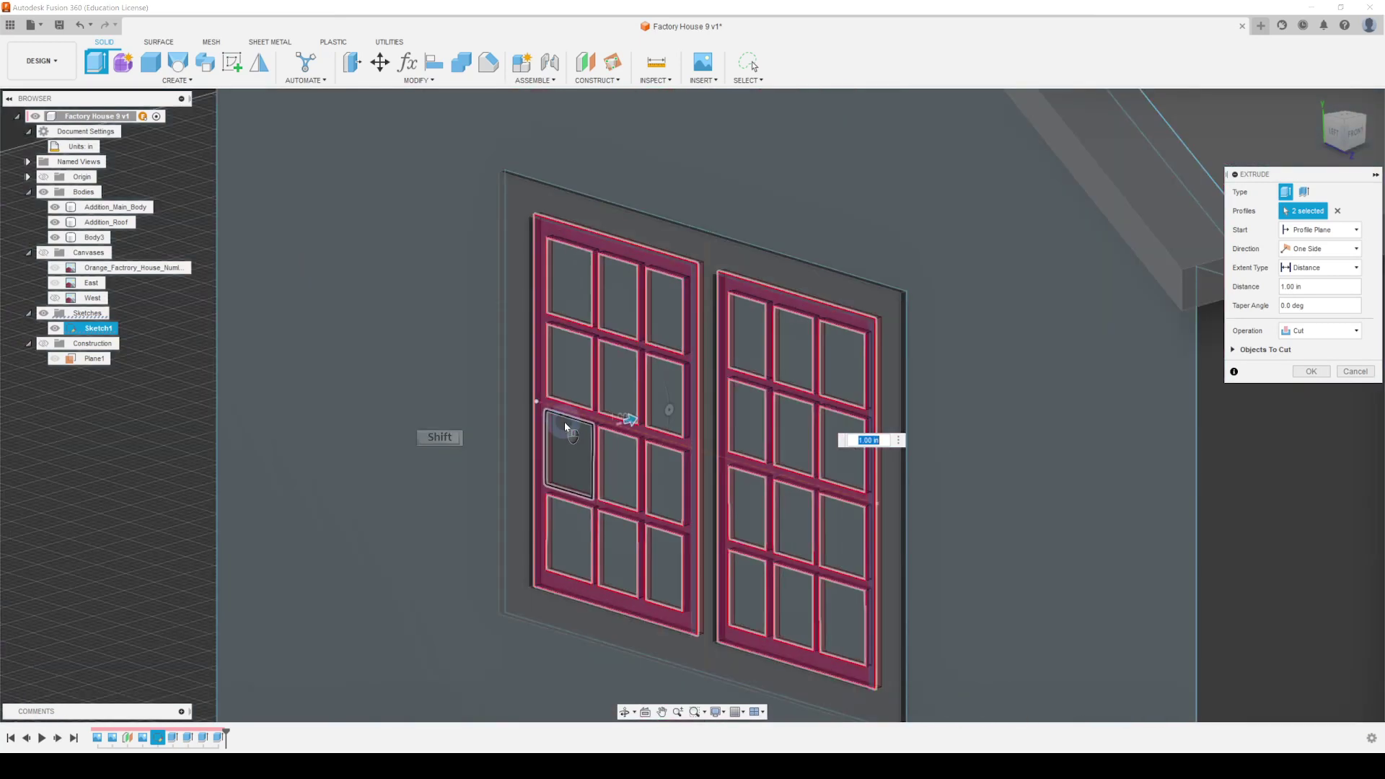
mouse_move(562, 433)
middle_mouse_down("shift")
mouse_move(675, 442)
mouse_move(567, 435)
mouse_move(635, 413)
mouse_move(615, 430)
mouse_move(551, 427)
middle_mouse_up("shift")
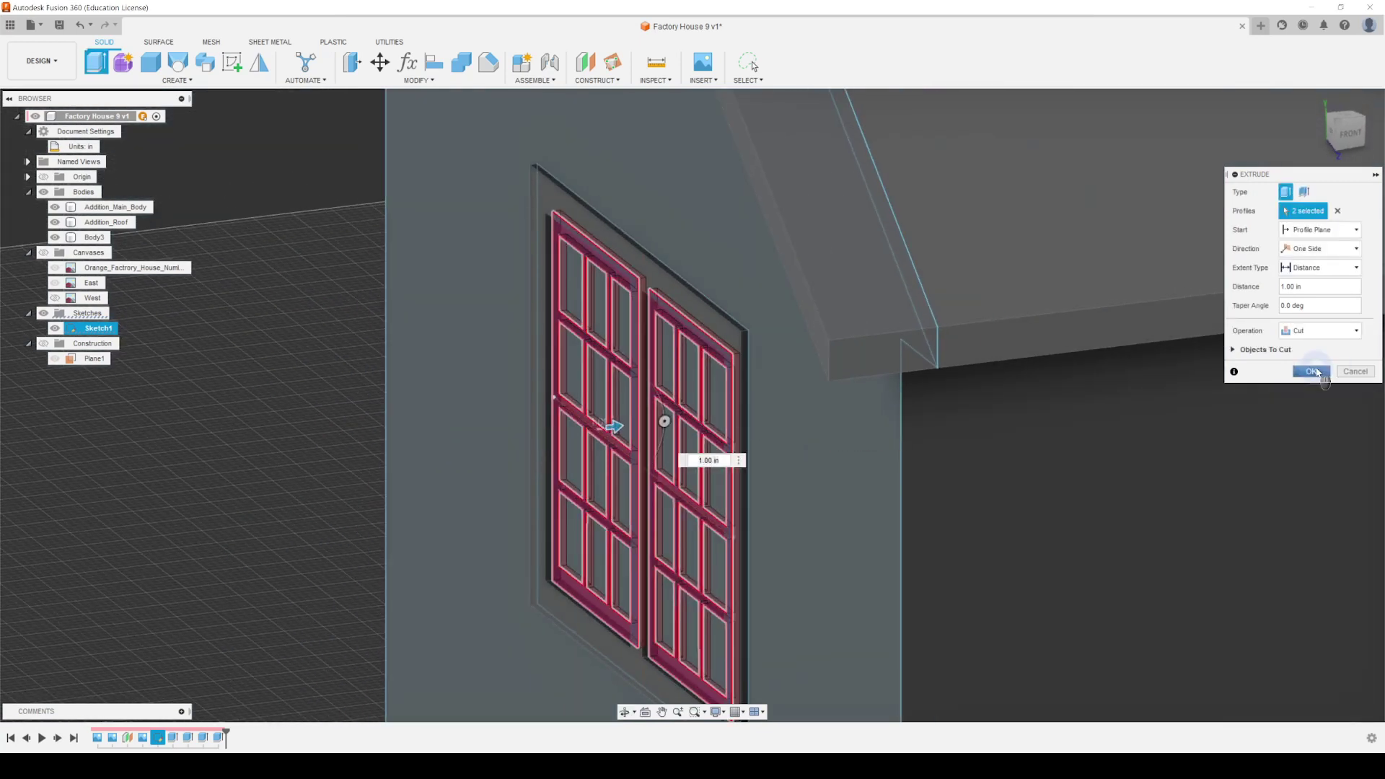
left_click(1314, 371)
Step: Select every glass pane profile in all rows of both window sashes
scroll(556, 393, "up", 5)
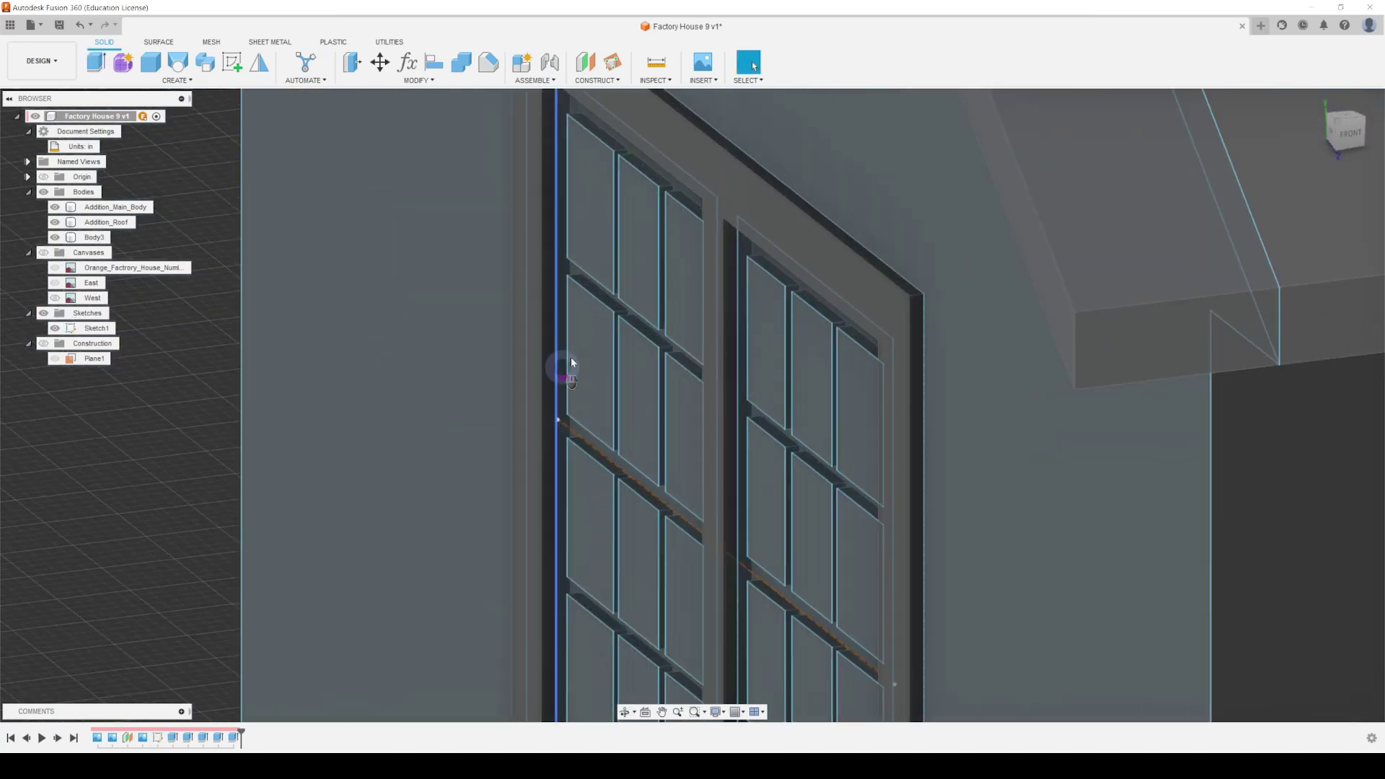
left_click(590, 222)
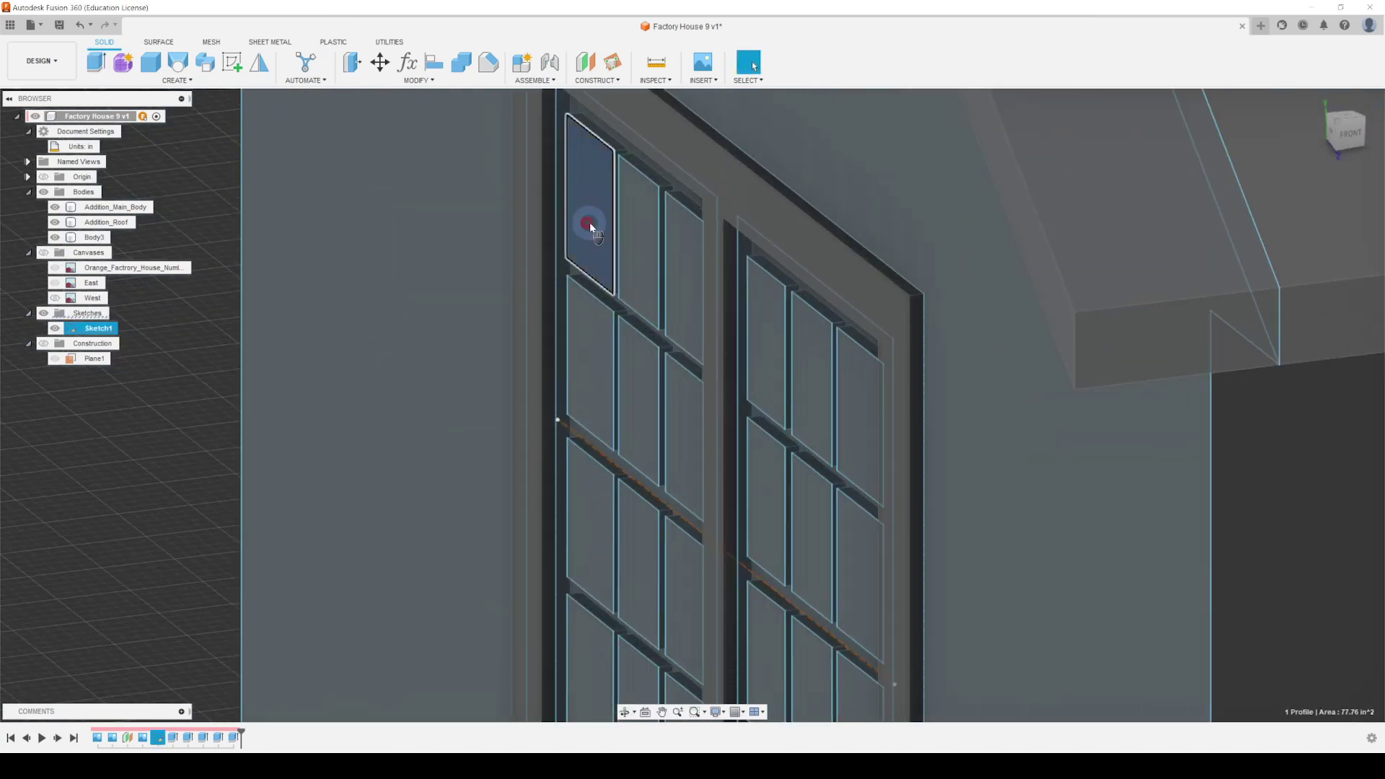
left_click(638, 269, "shift")
left_click(761, 345, "shift")
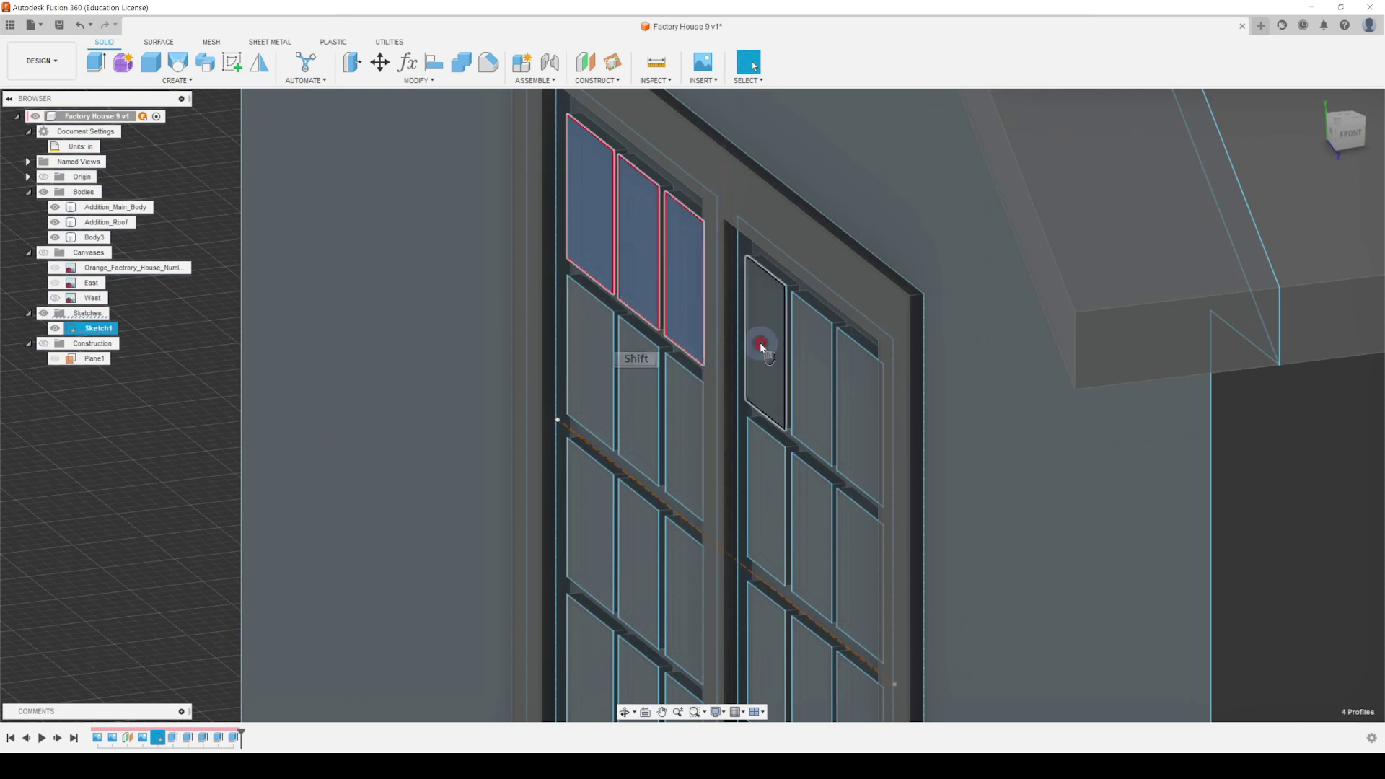
left_click(816, 389, "shift")
left_click(864, 409, "shift")
left_click(863, 538, "shift")
left_click(812, 527, "shift")
left_click(759, 504, "shift")
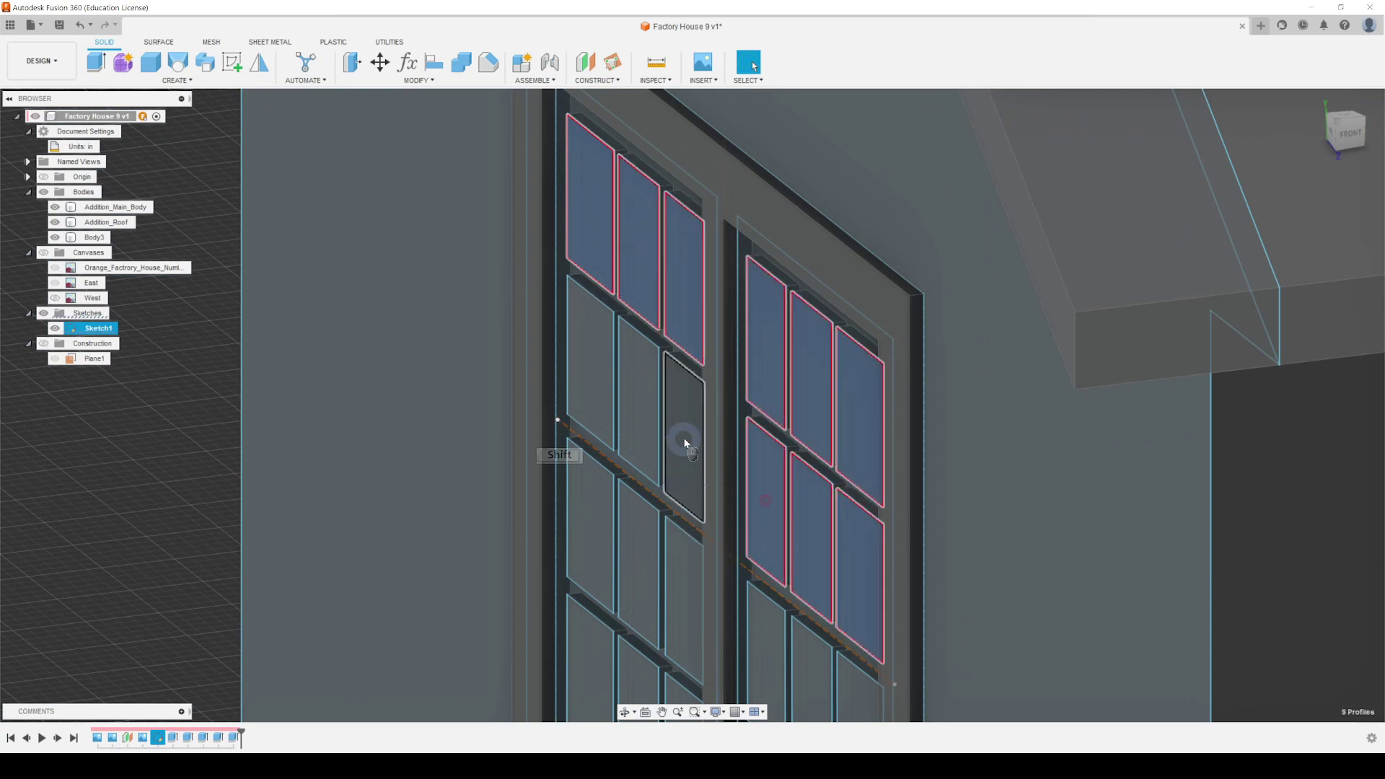
left_click(686, 442, "shift")
left_click(604, 490, "shift")
left_click(625, 553, "shift")
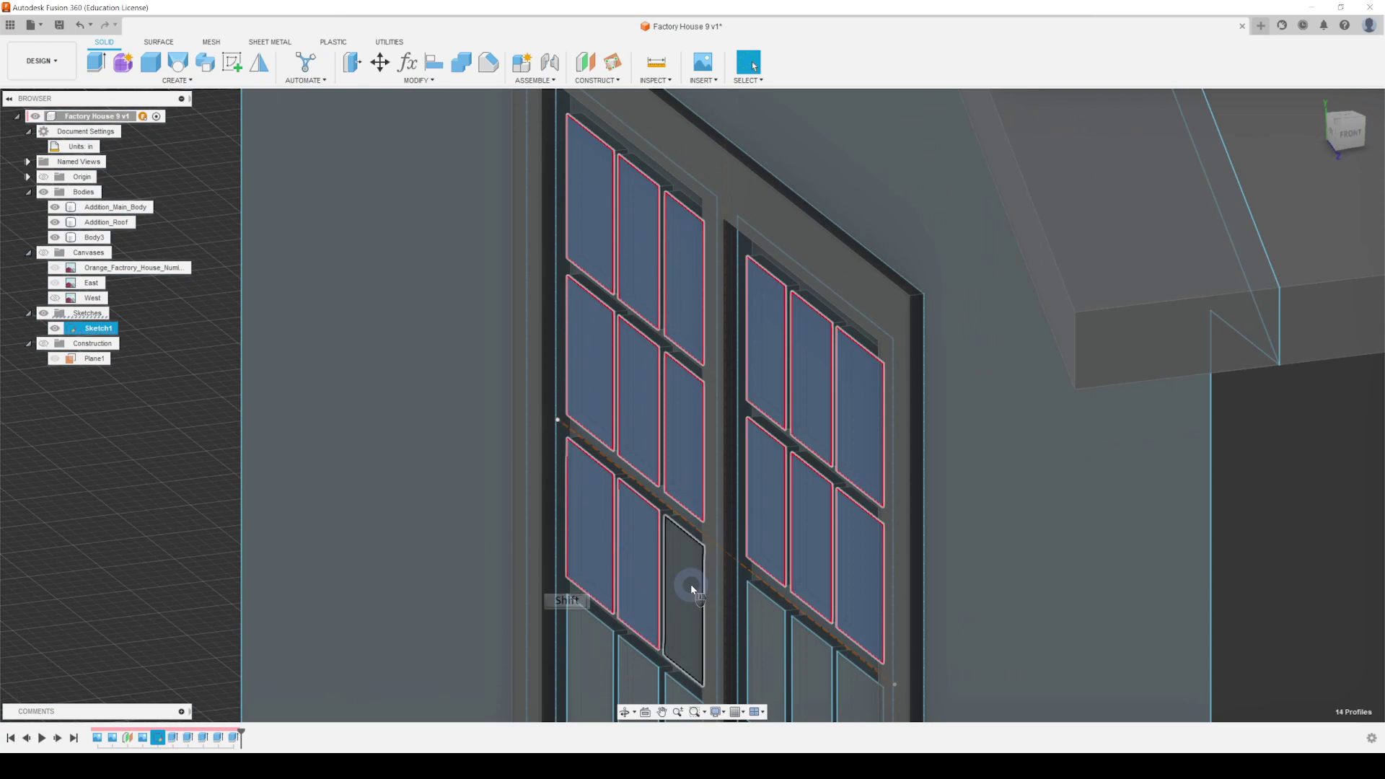
left_click(690, 583, "shift")
left_click(587, 629, "shift")
middle_click_drag(728, 467, 702, 269, "shift")
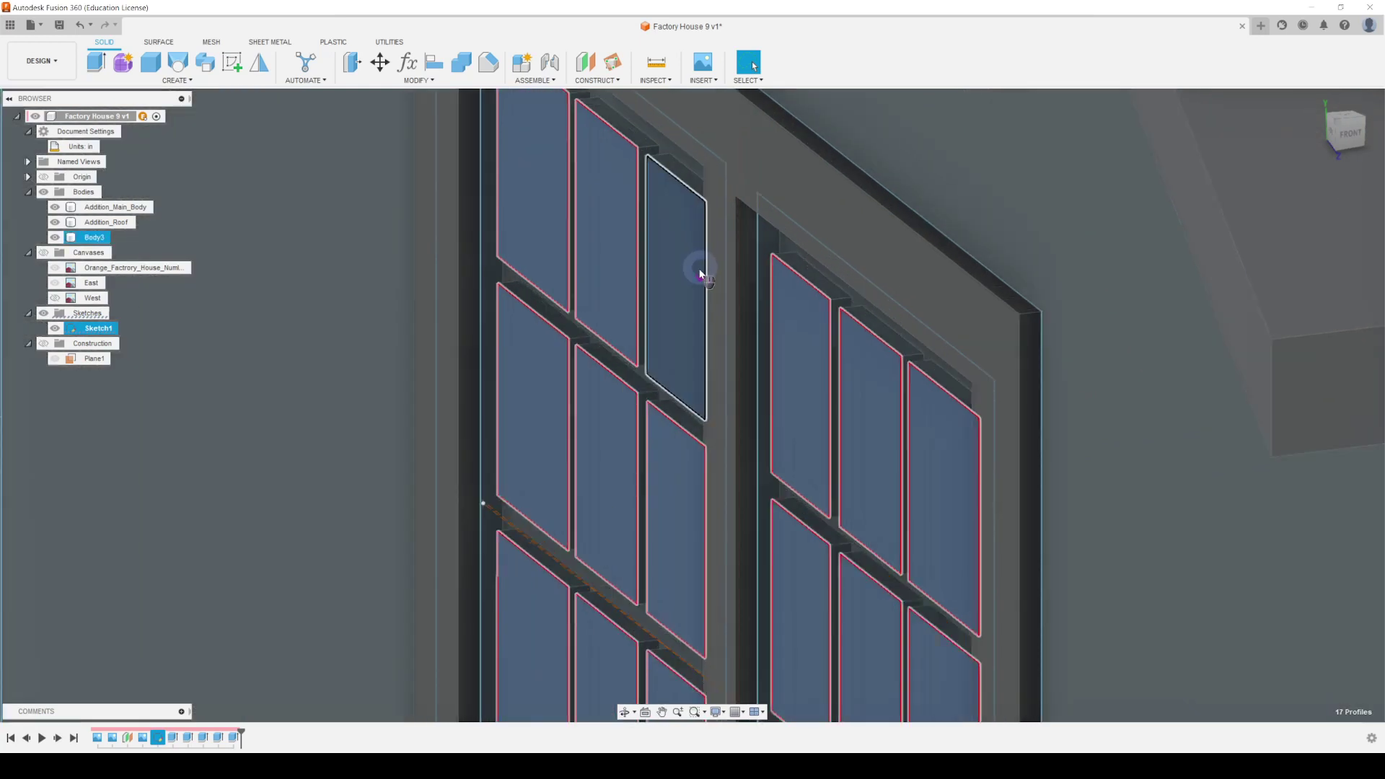
scroll(702, 269, "down", 5)
scroll(636, 479, "up", 6)
scroll(636, 480, "up", 2)
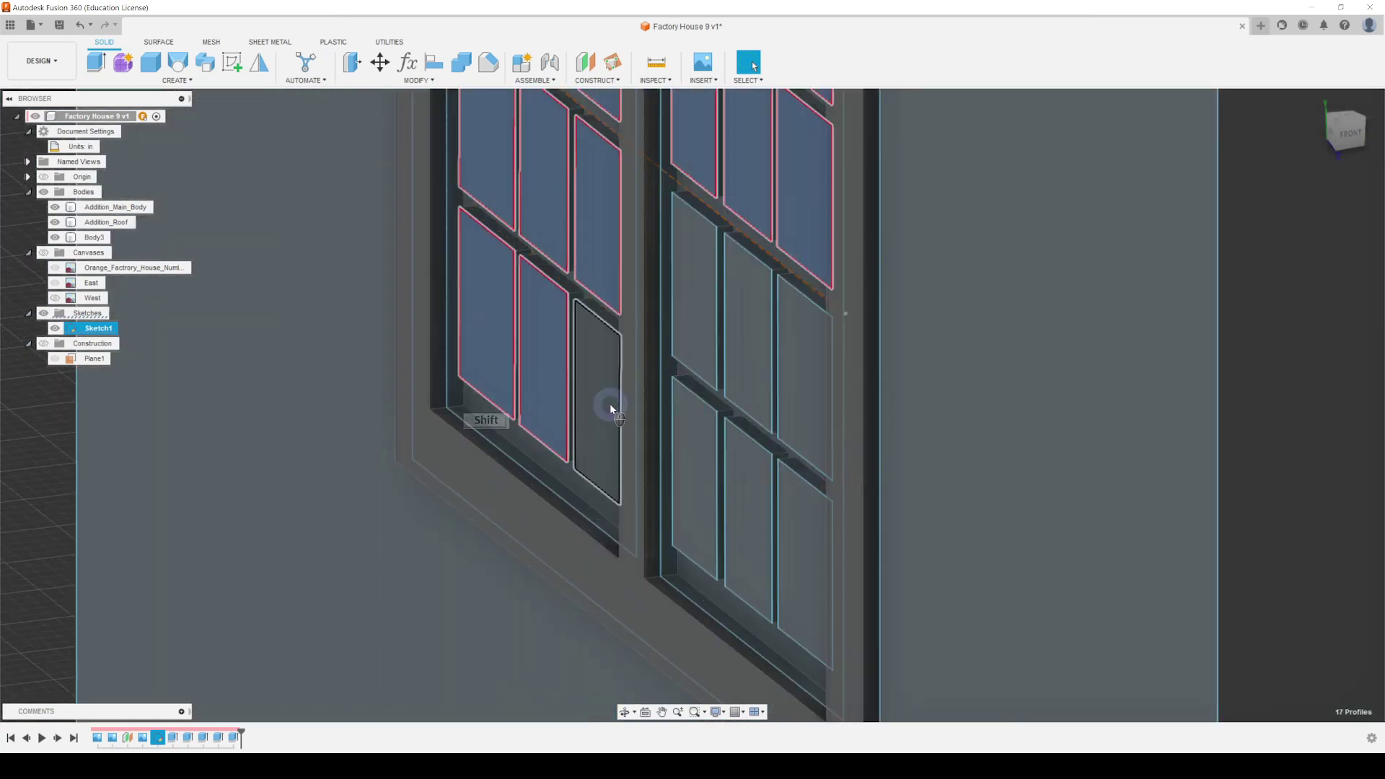
left_click(609, 404, "shift")
left_click(701, 283, "shift")
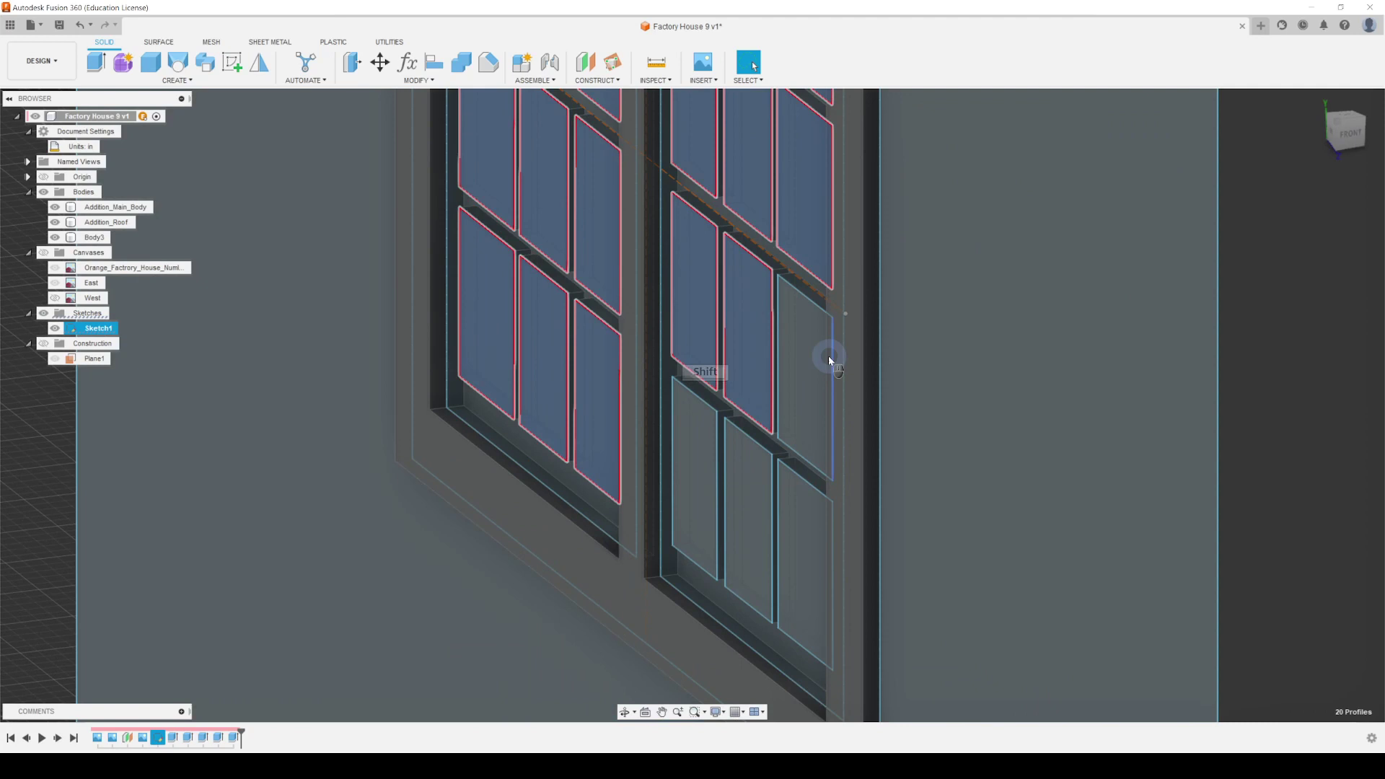
left_click(800, 591, "shift")
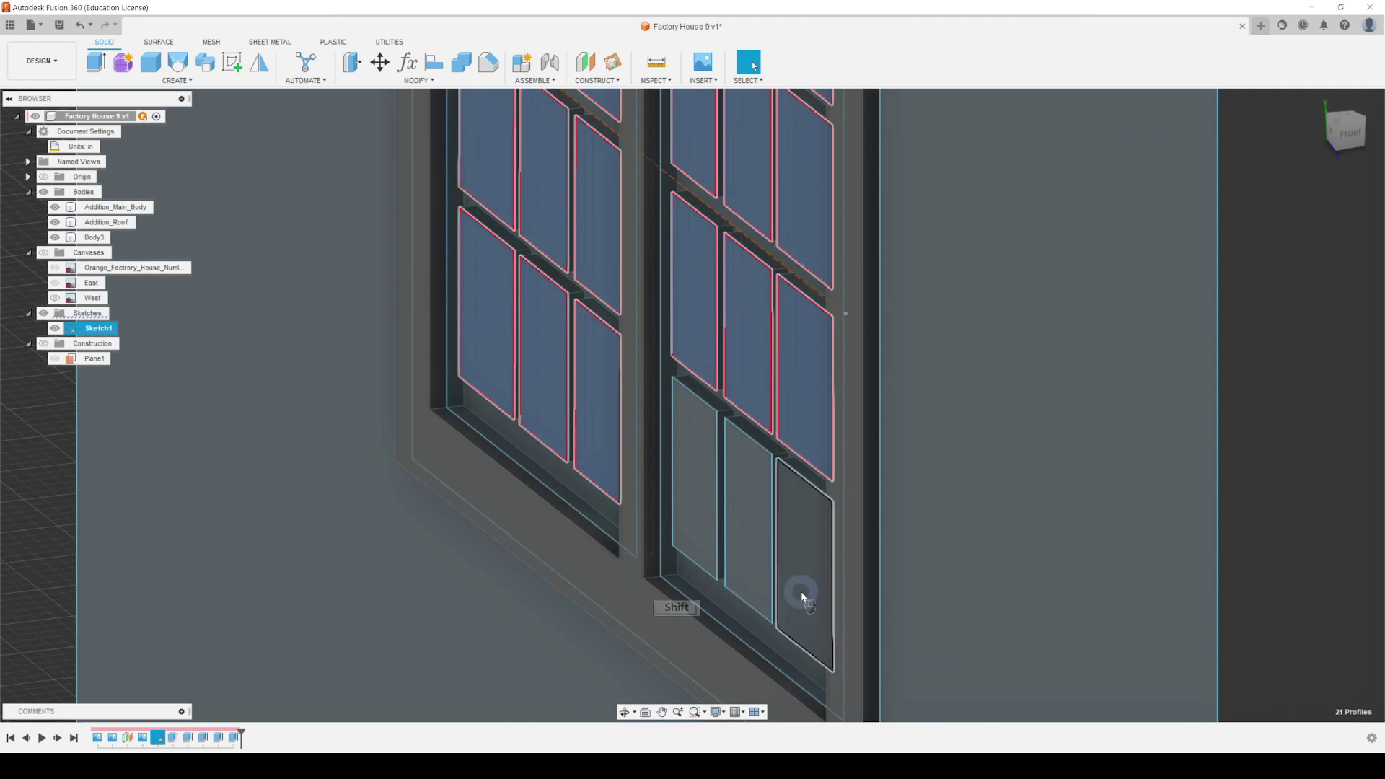
left_click(682, 512, "shift")
left_click(741, 498, "shift")
scroll(698, 411, "down", 5)
middle_click_drag(698, 411, 847, 316, "shift")
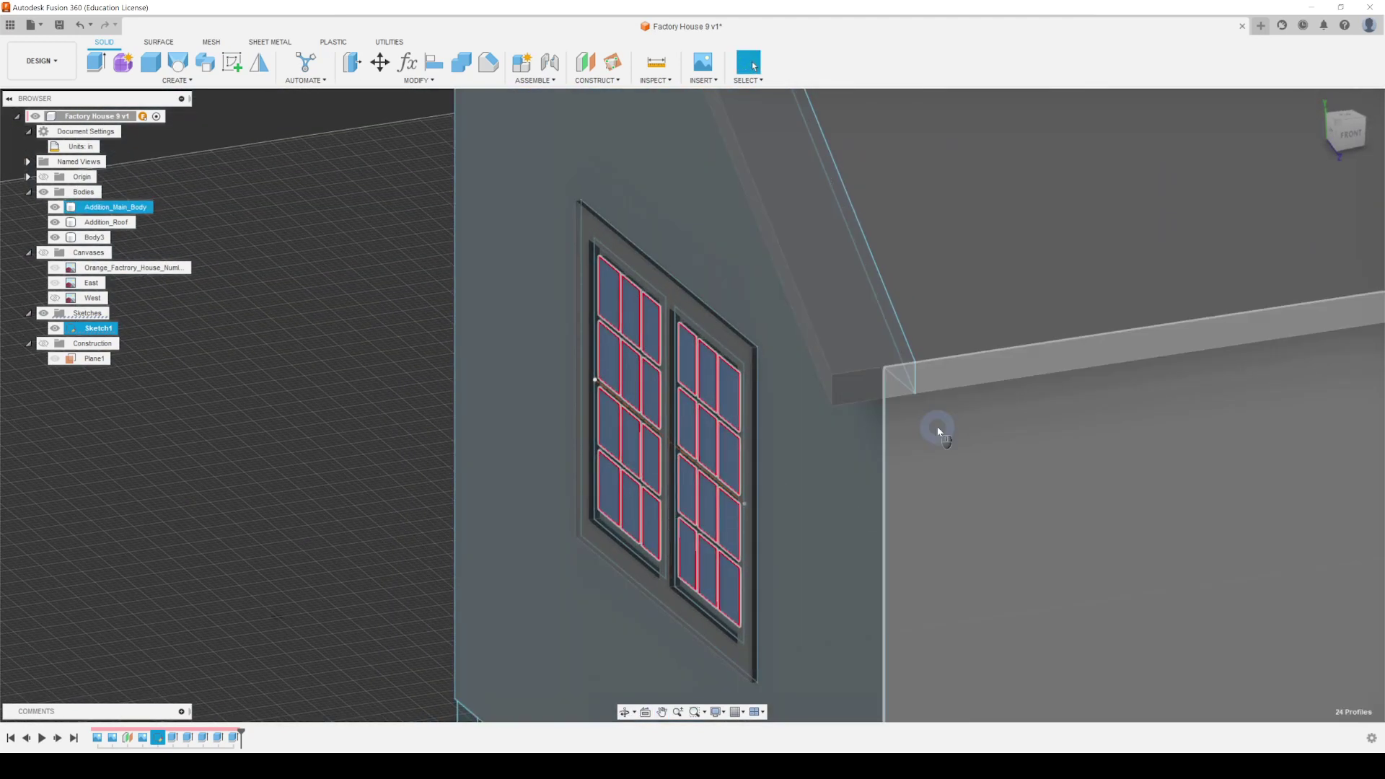
Step: Cut all selected glass pane profiles 1.5 in deep into both window sashes
left_click(352, 63)
scroll(696, 572, "up", 5)
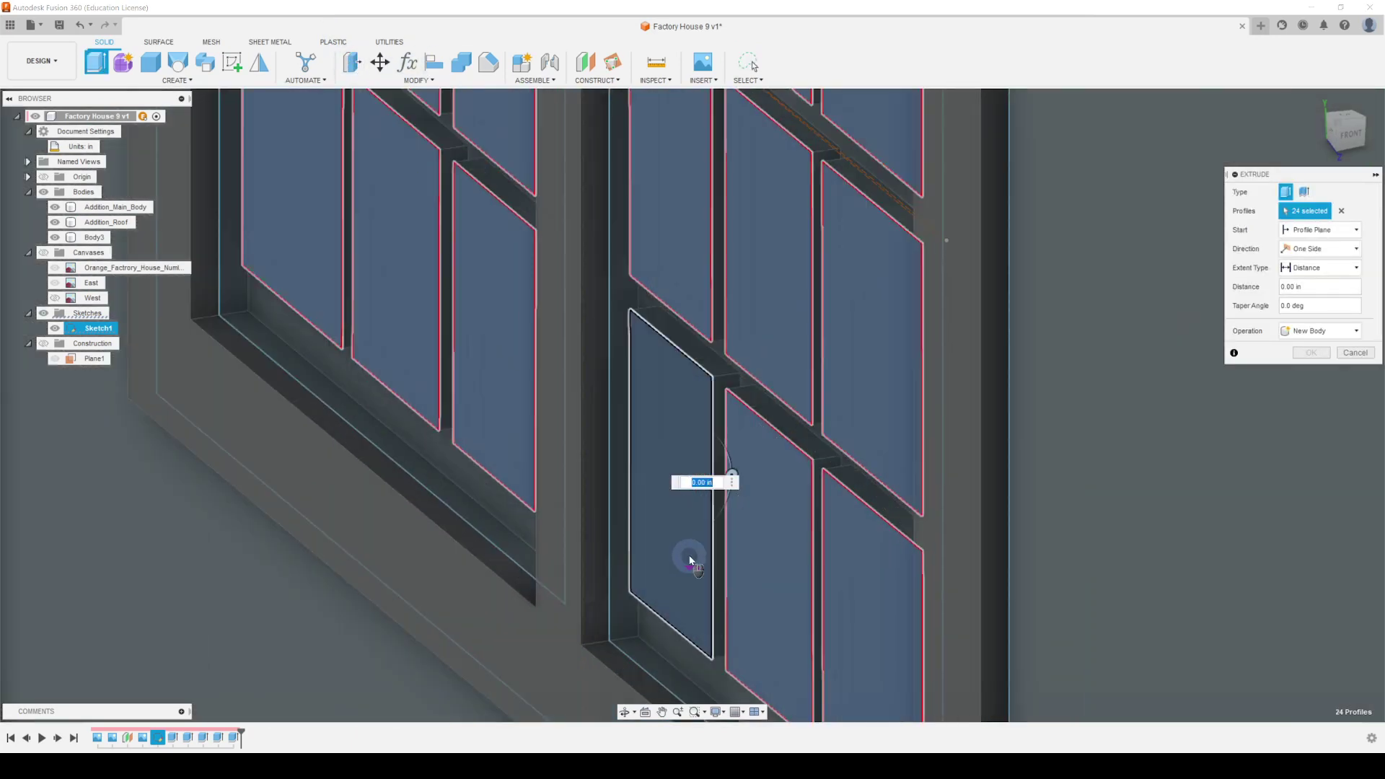
scroll(664, 512, "down", 3)
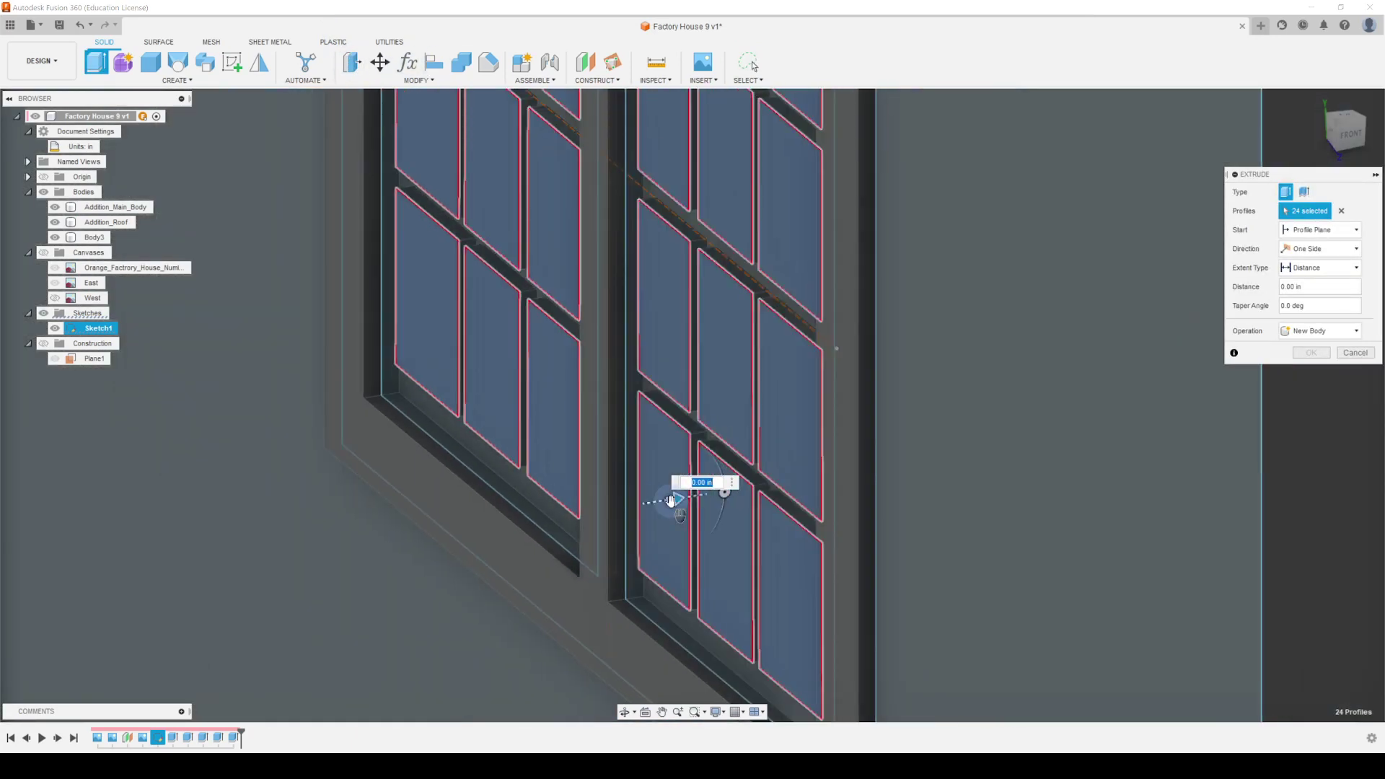
left_click_drag(686, 501, 708, 492)
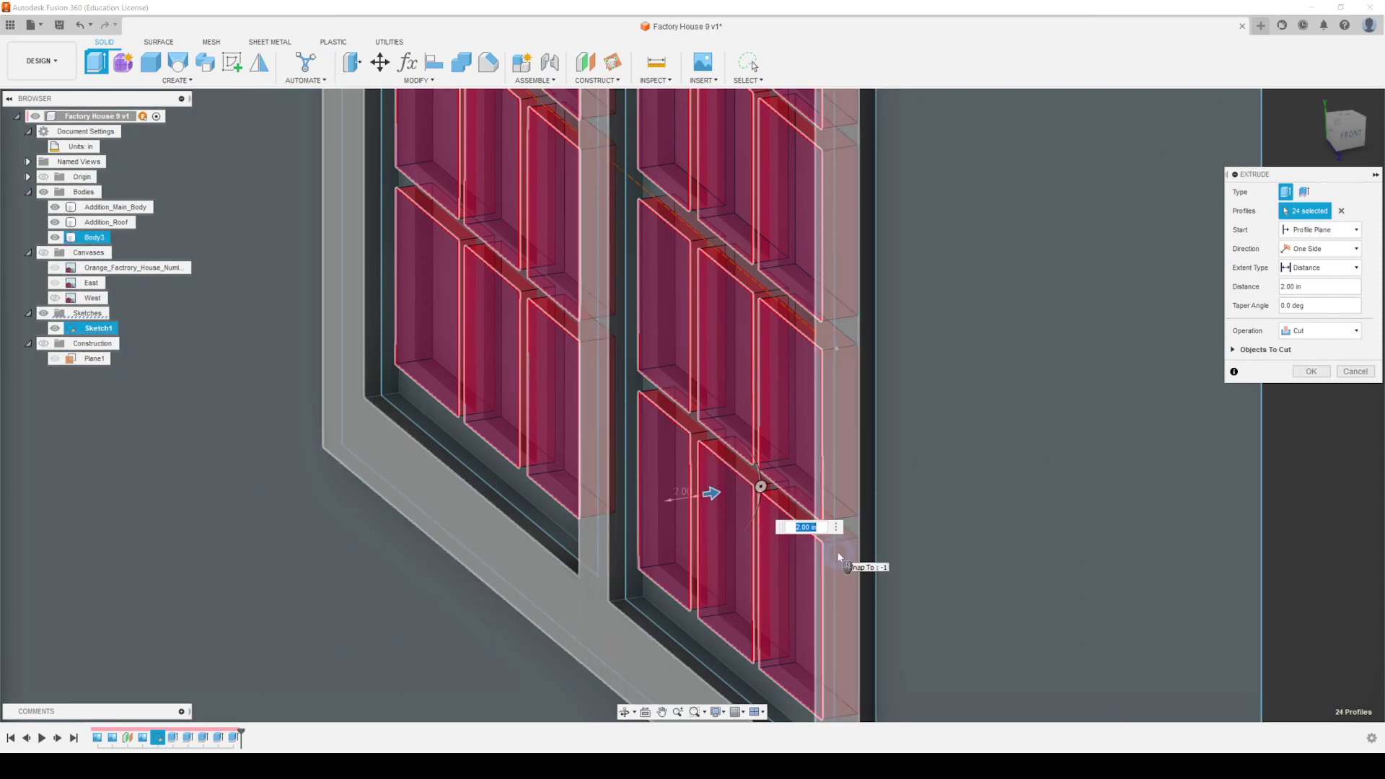
type("1.5")
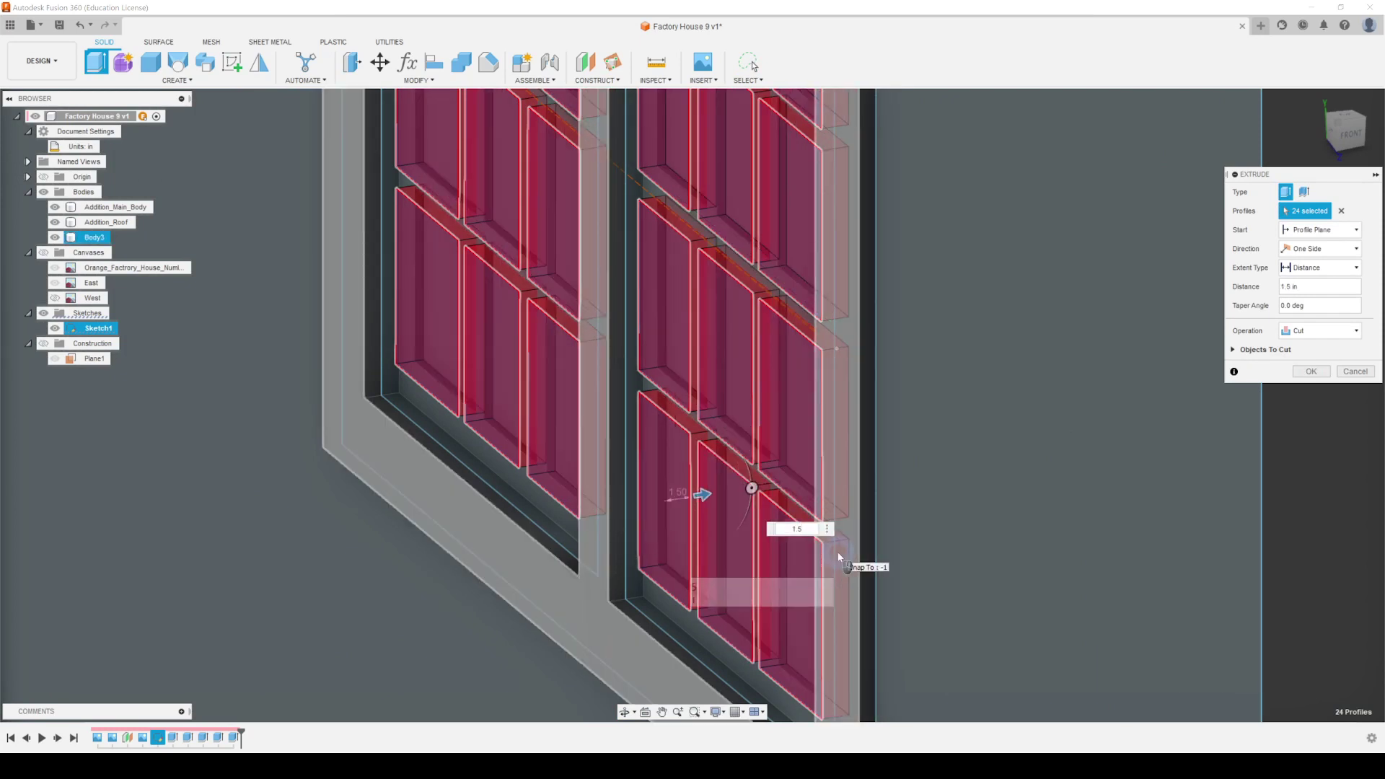
key("Return")
scroll(834, 559, "down", 5)
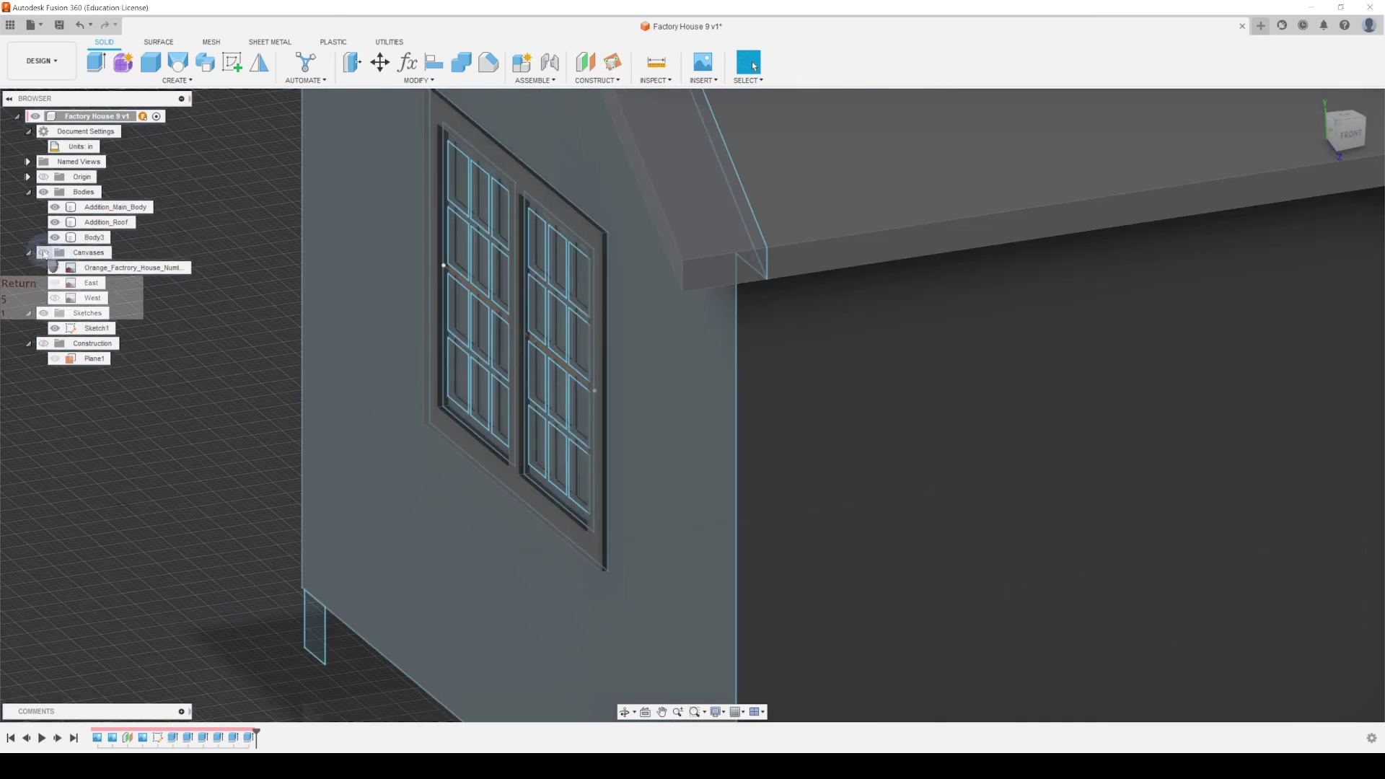
Step: Hide all sketches to inspect the window's trim, sashes and panes
left_click(45, 312)
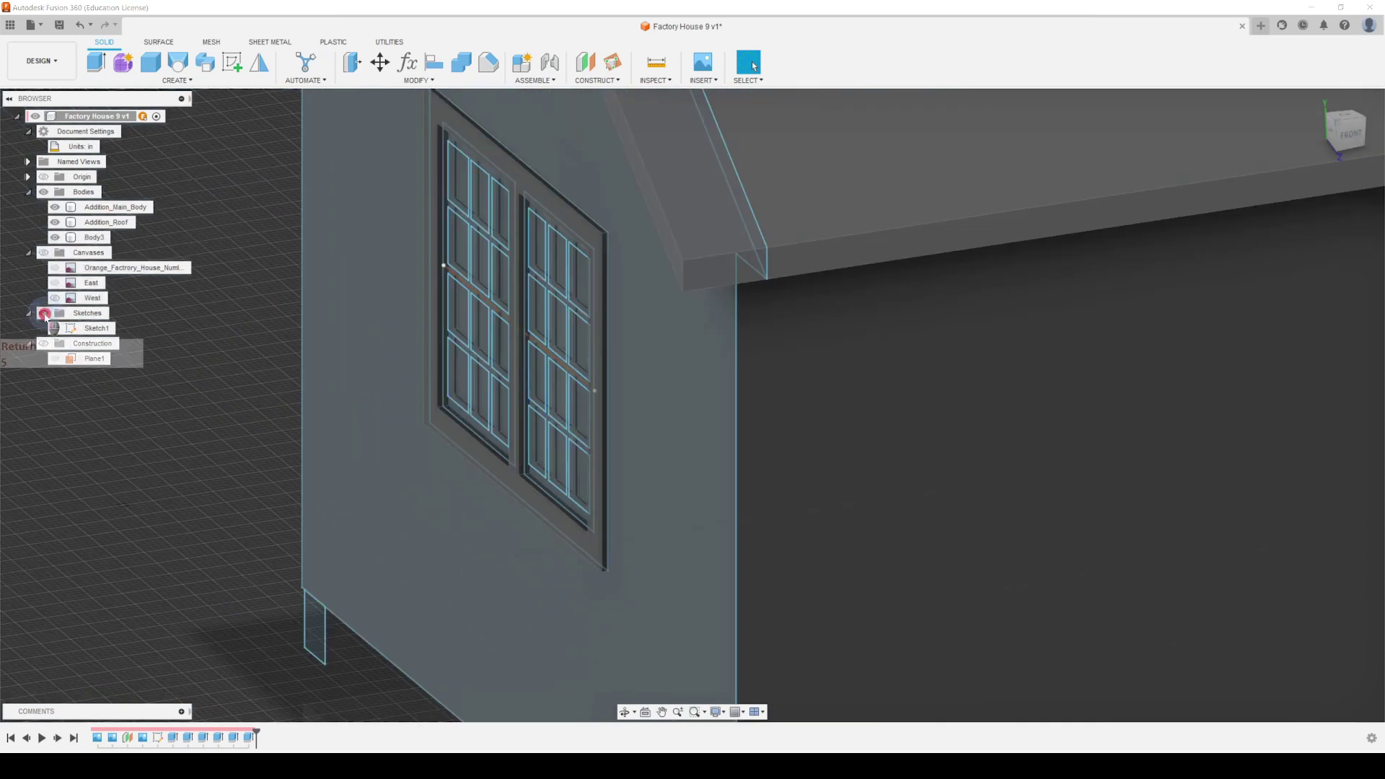
scroll(816, 560, "down", 5)
middle_click_drag(815, 560, 717, 287, "shift")
scroll(618, 513, "up", 5)
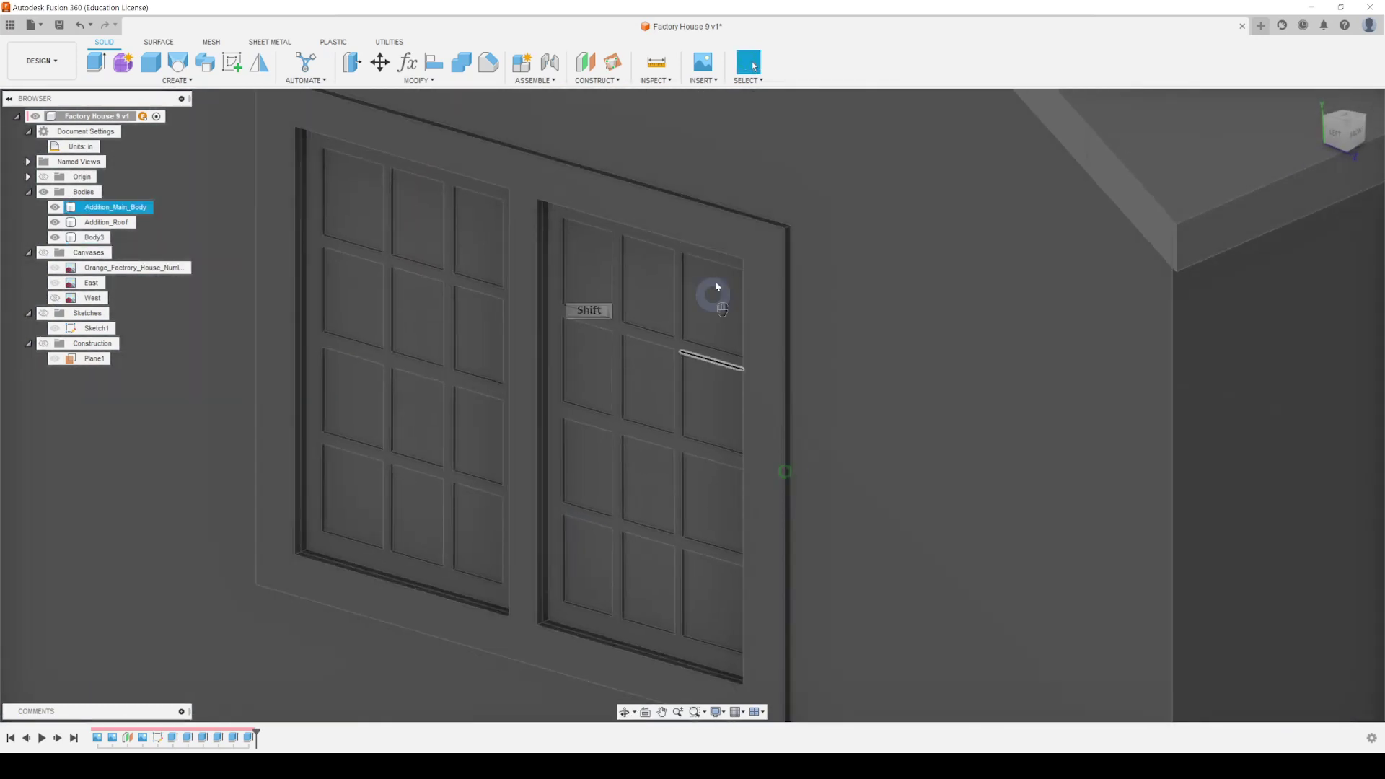
Step: Offset the front face of the window trim outward, setting the distance to -2 in
scroll(721, 267, "down", 3)
left_click(758, 289)
scroll(851, 450, "down", 3)
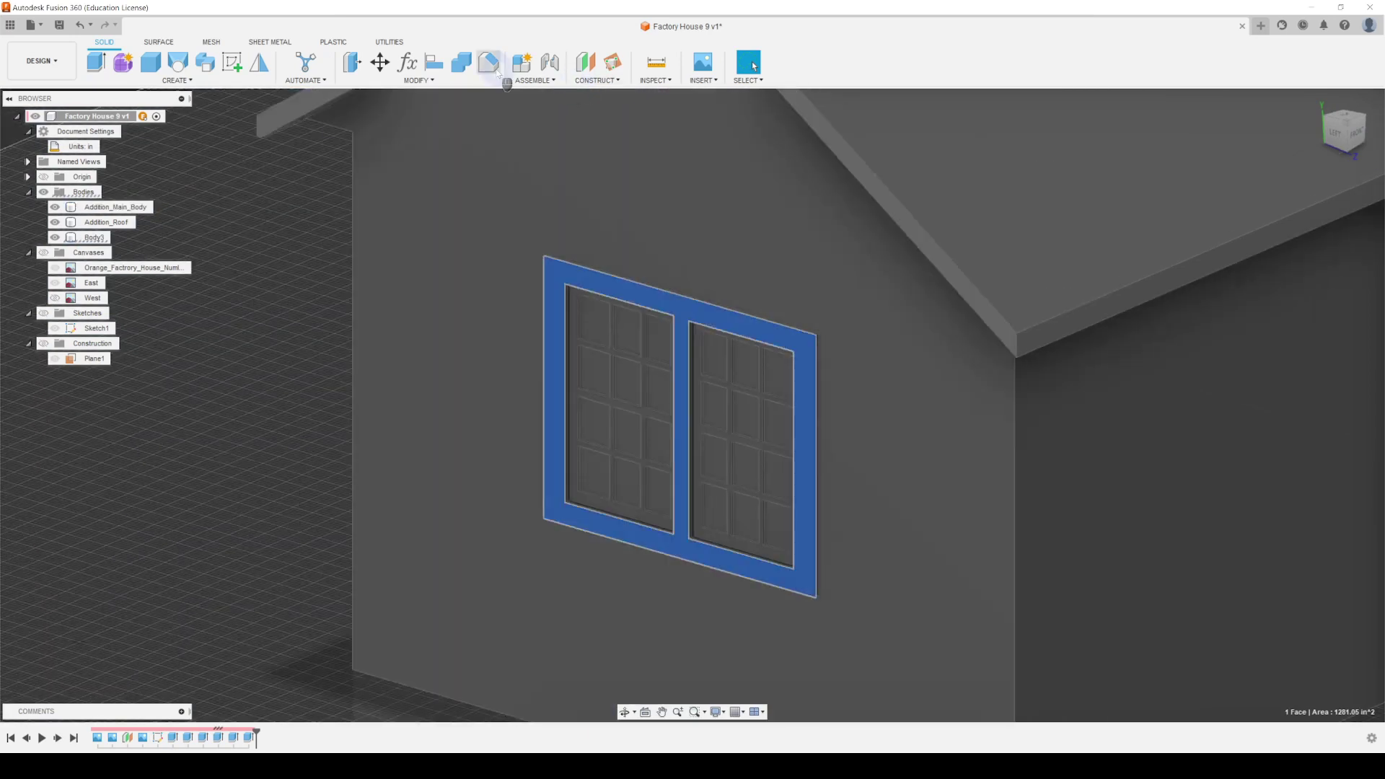
key("q")
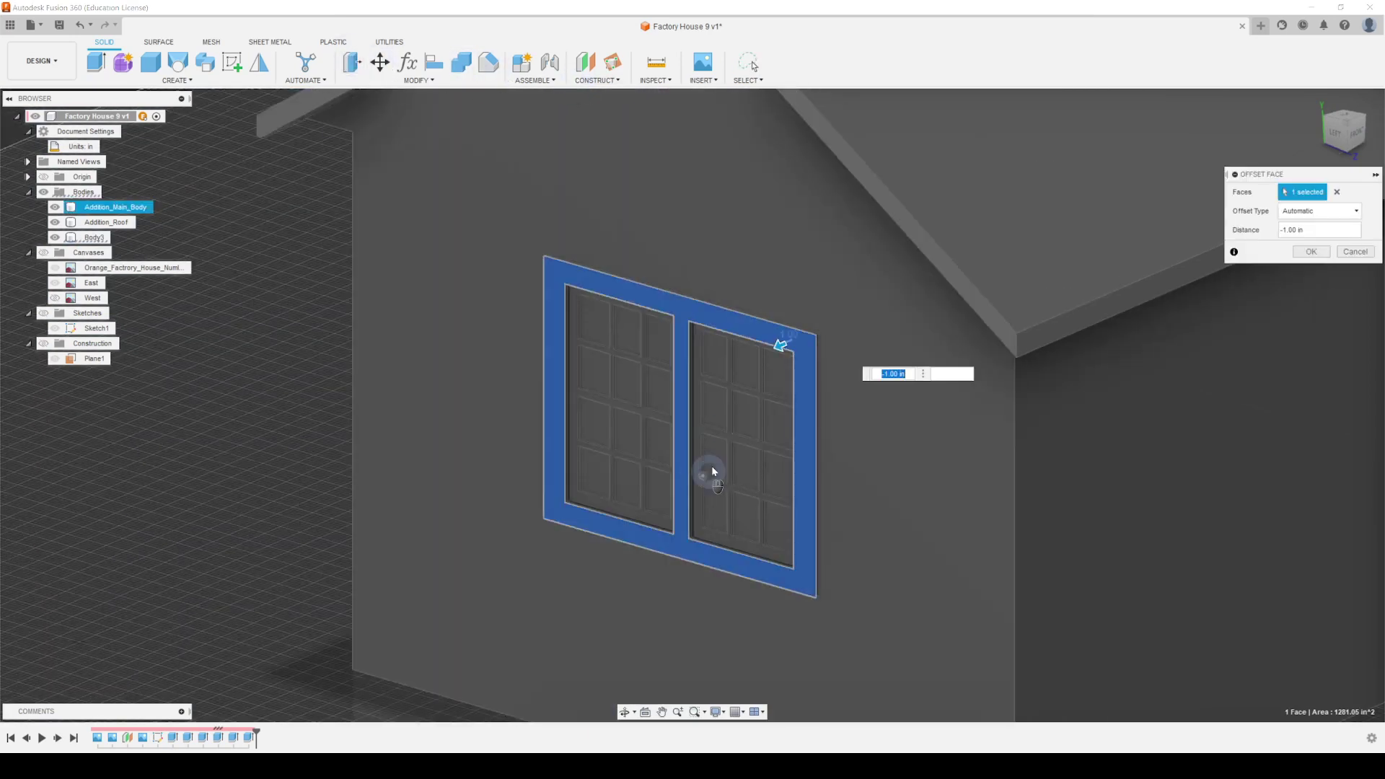
left_click_drag(776, 347, 774, 349)
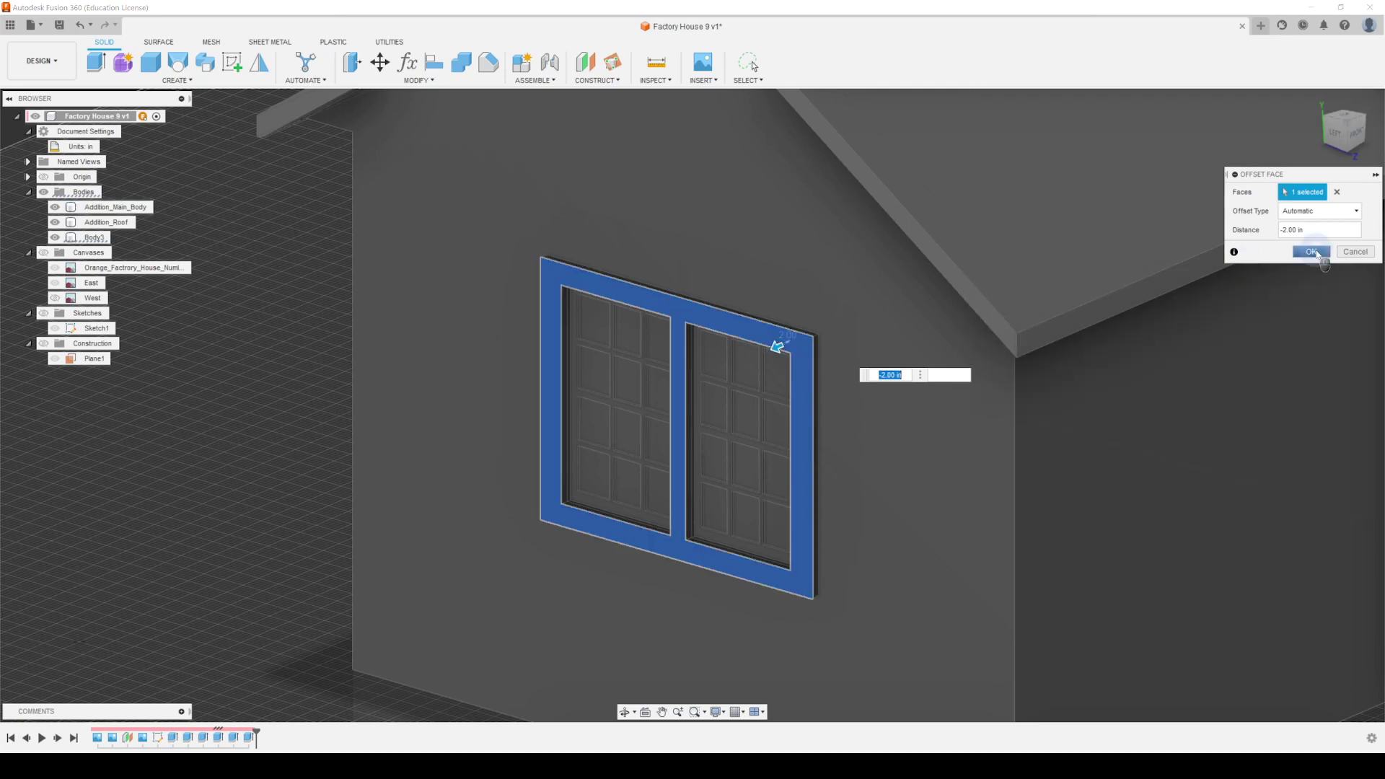
left_click(1311, 251)
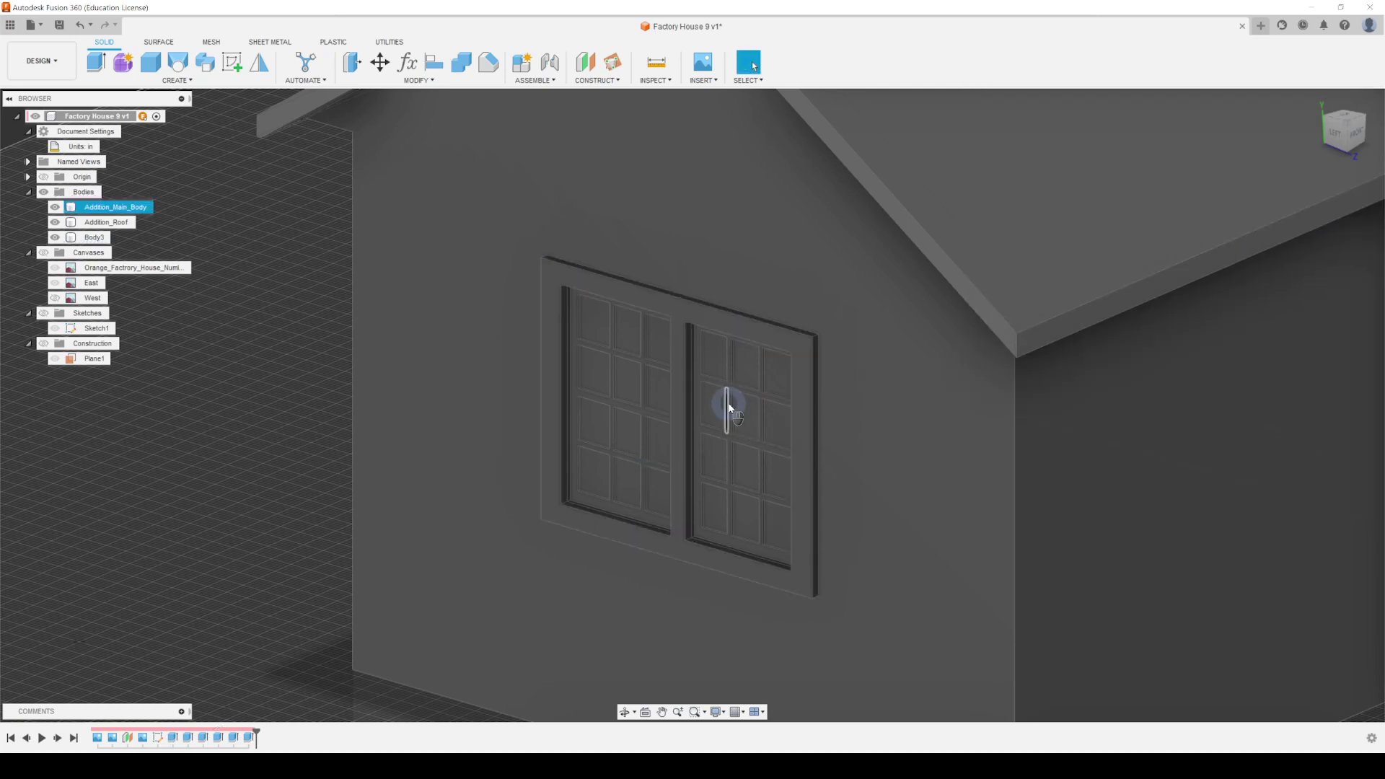
Step: Offset the front faces of both sashes with their muntin grids together, using automatic offset type
scroll(727, 412, "up", 5)
left_click(671, 427)
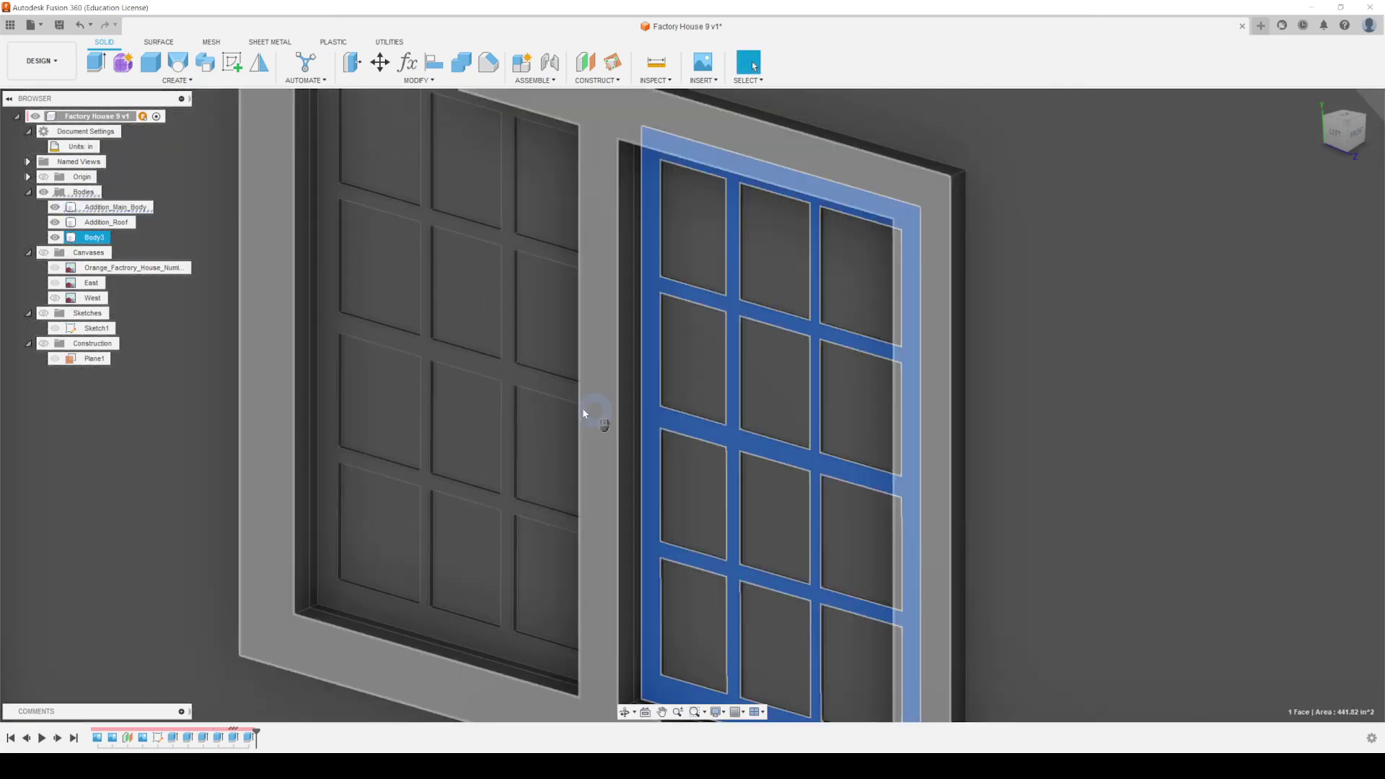
left_click(536, 388, "shift")
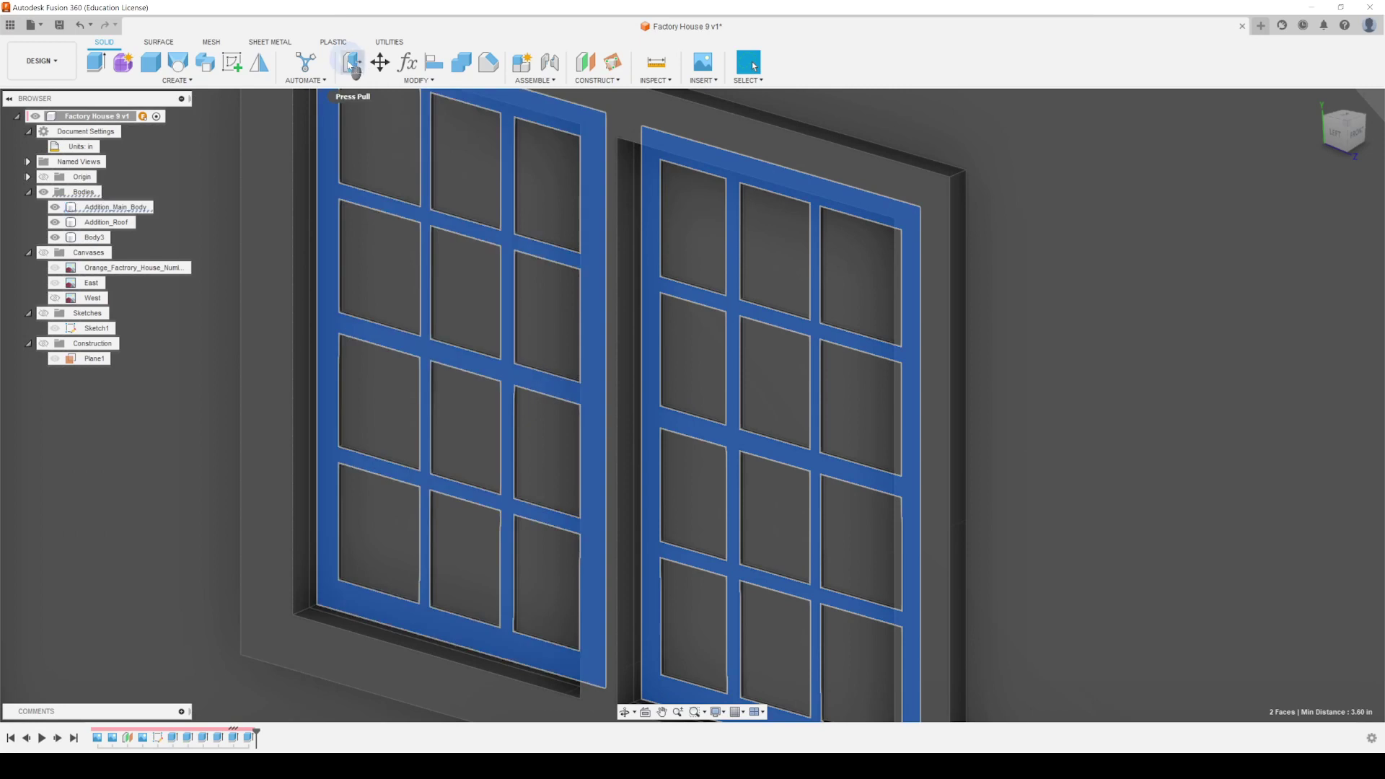
left_click(353, 64)
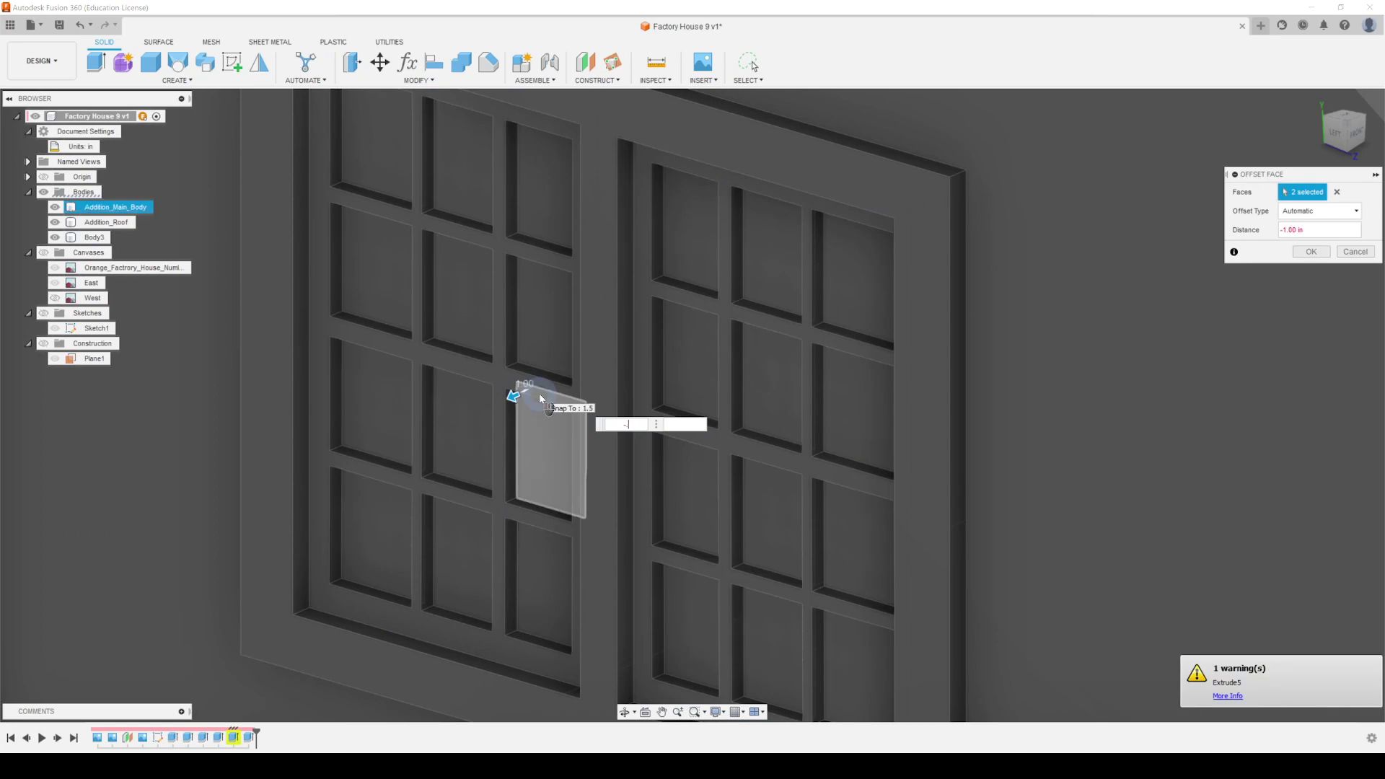
key("Return")
scroll(542, 396, "down", 8)
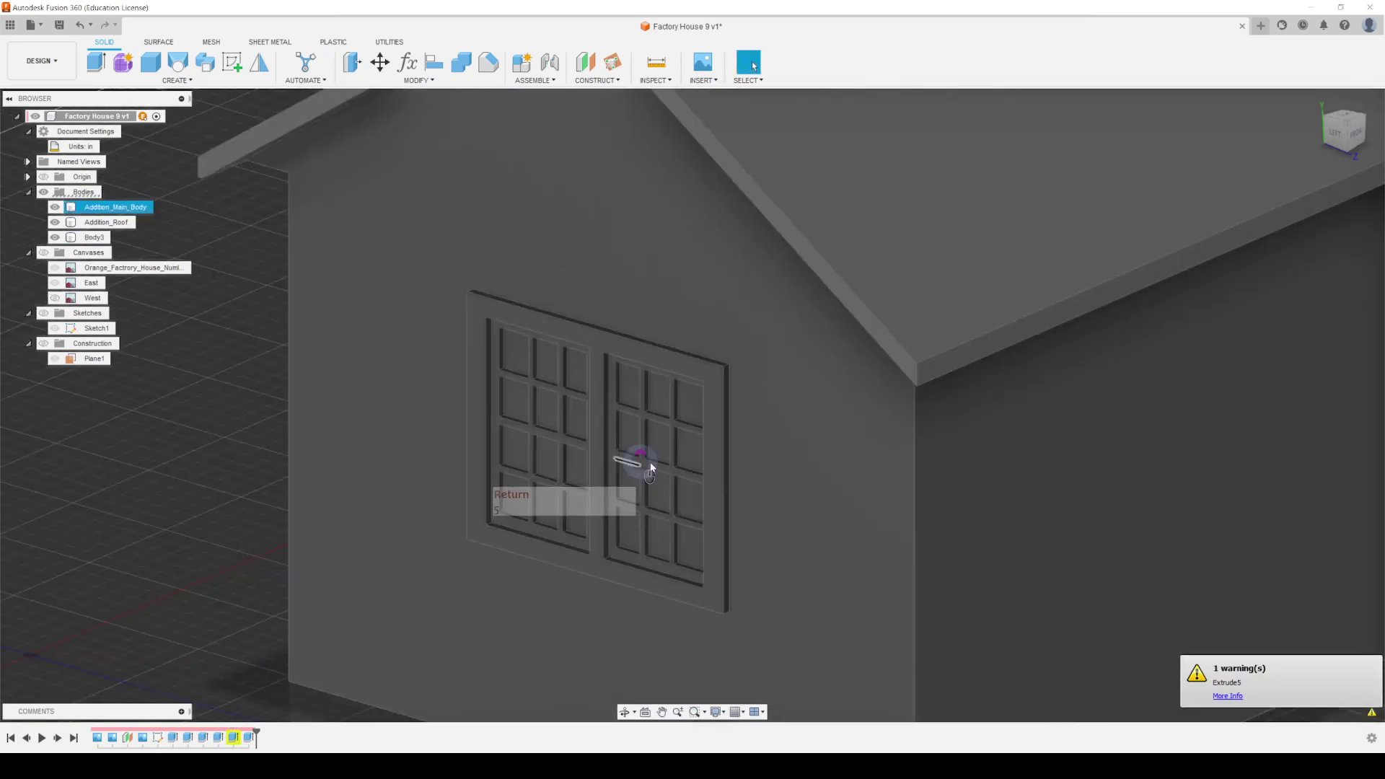
scroll(523, 494, "down", 3)
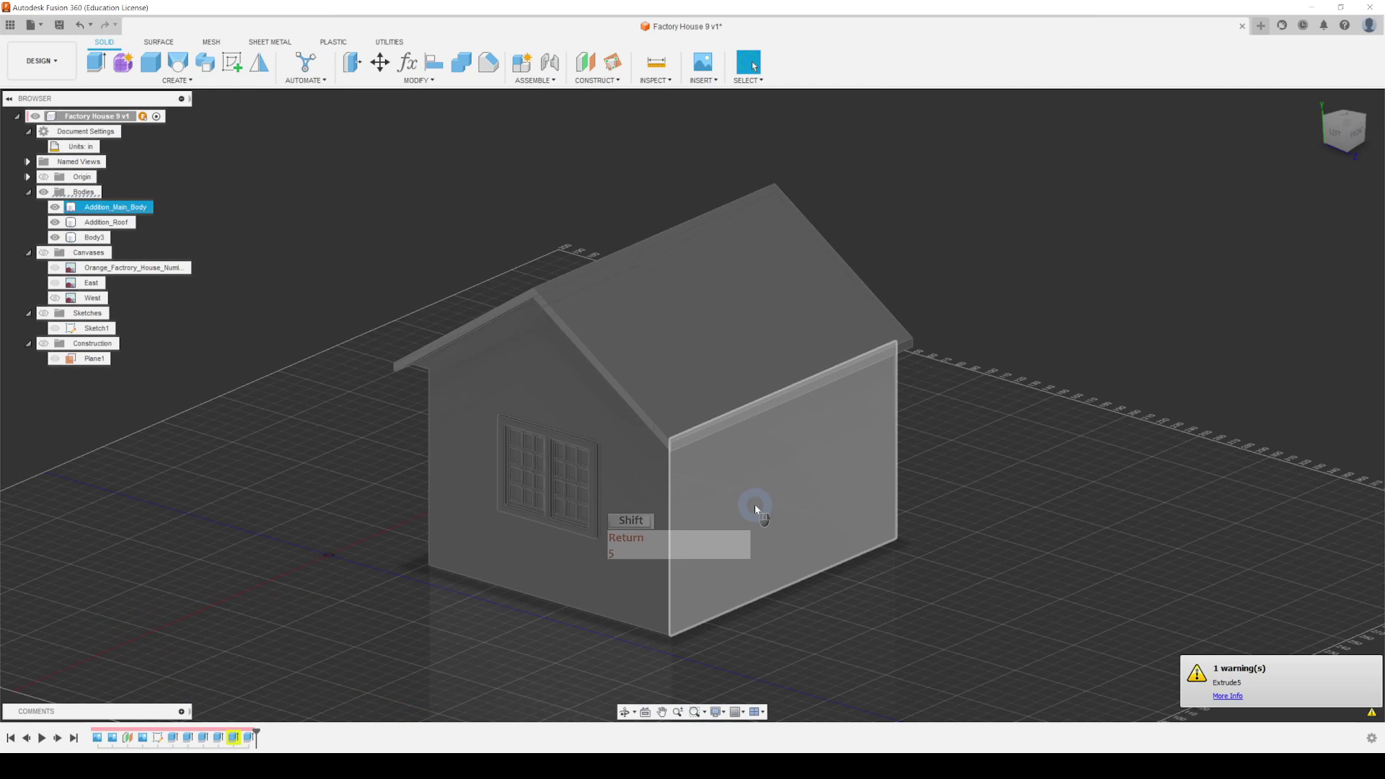
Step: Show the canvases again around the addition
middle_click_drag(756, 509, 650, 508, "shift")
scroll(750, 509, "down", 3)
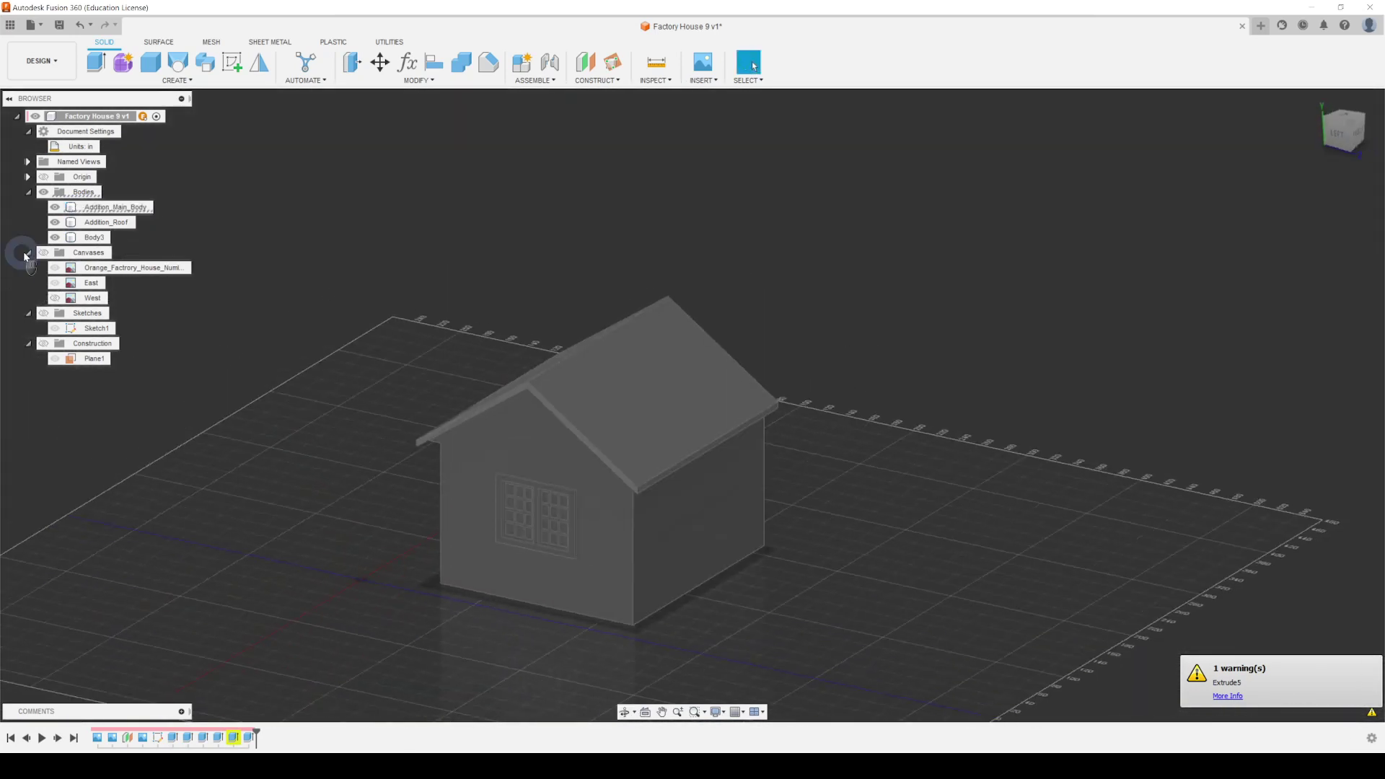
left_click(43, 252)
middle_click_drag(798, 412, 720, 603, "shift")
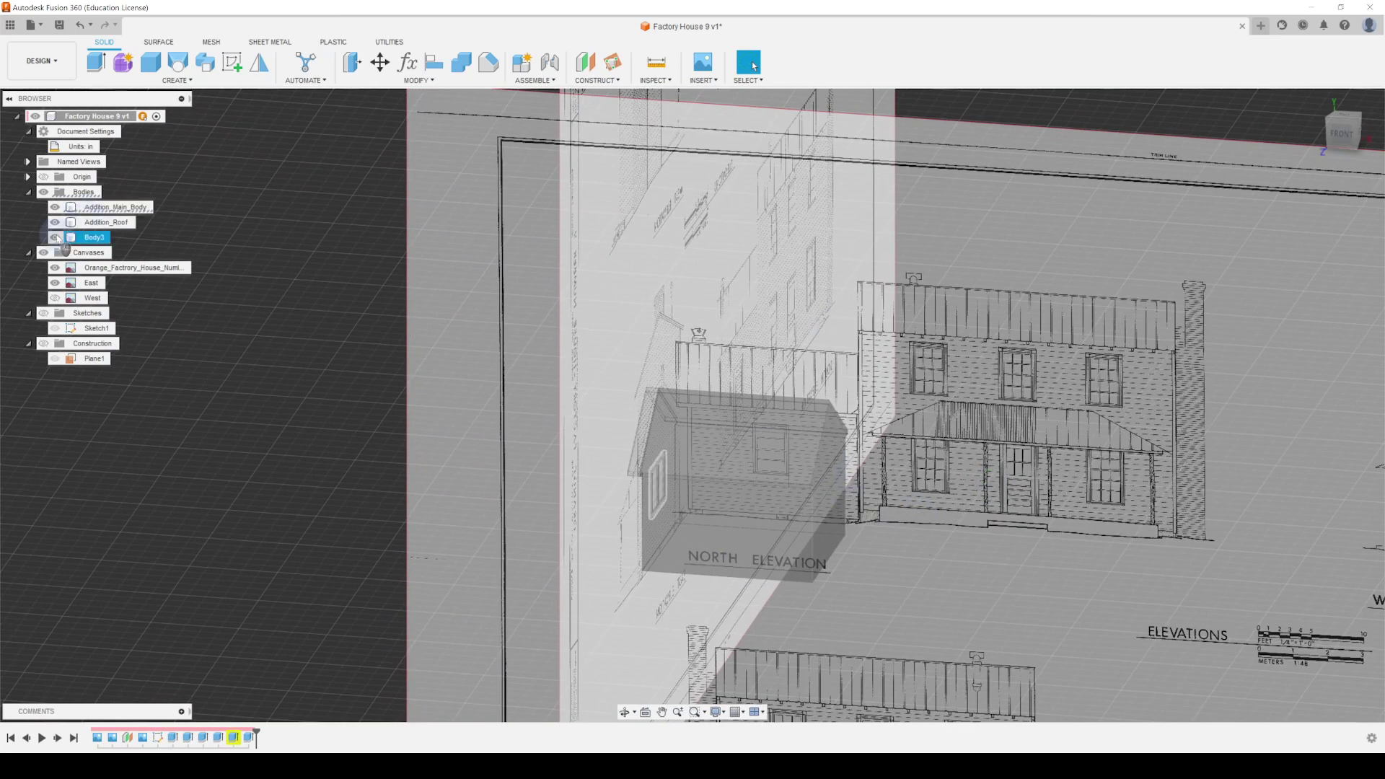
Step: Examine how the addition lines up with the north elevation and the other elevation drawings
left_click(633, 491)
middle_click_drag(634, 492, 736, 416, "shift")
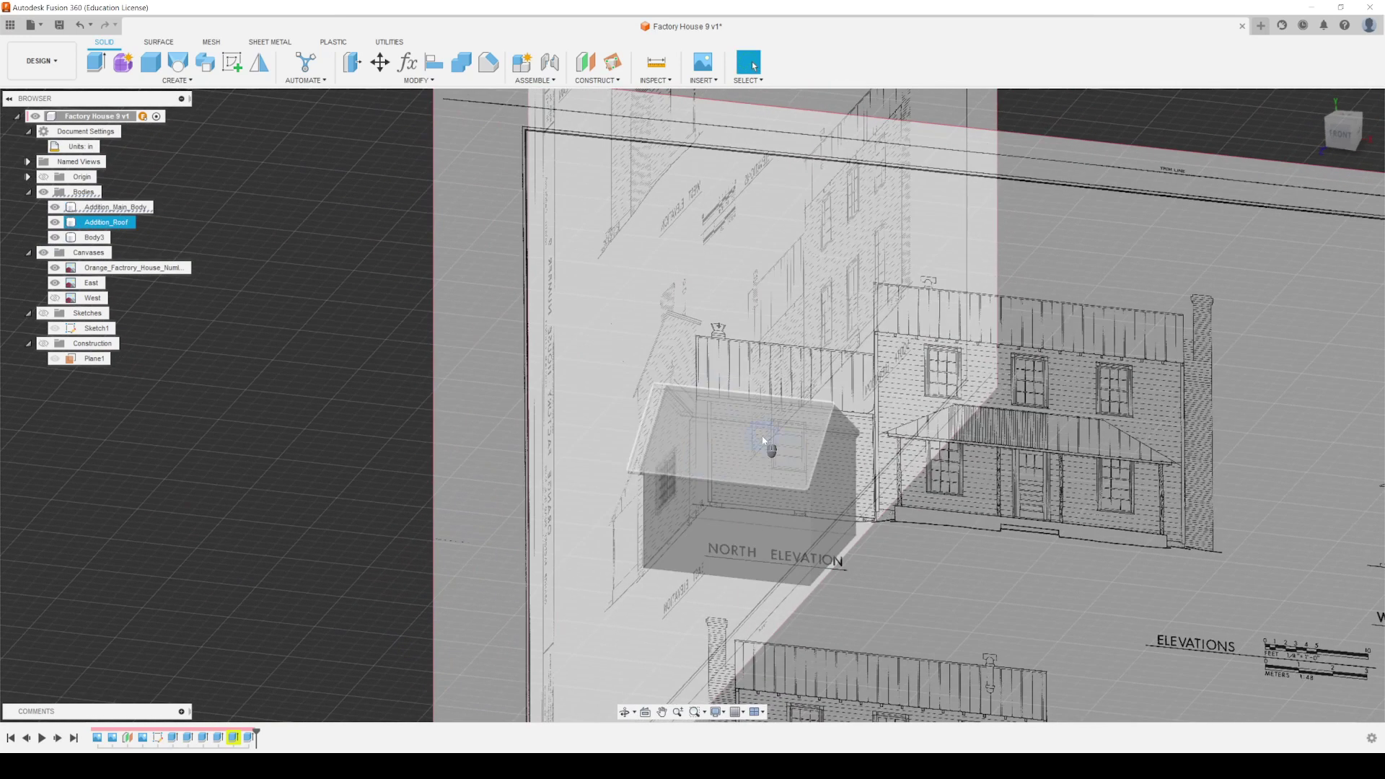
left_click(796, 528)
middle_click_drag(797, 528, 792, 492, "shift")
left_click(791, 478)
key("Escape")
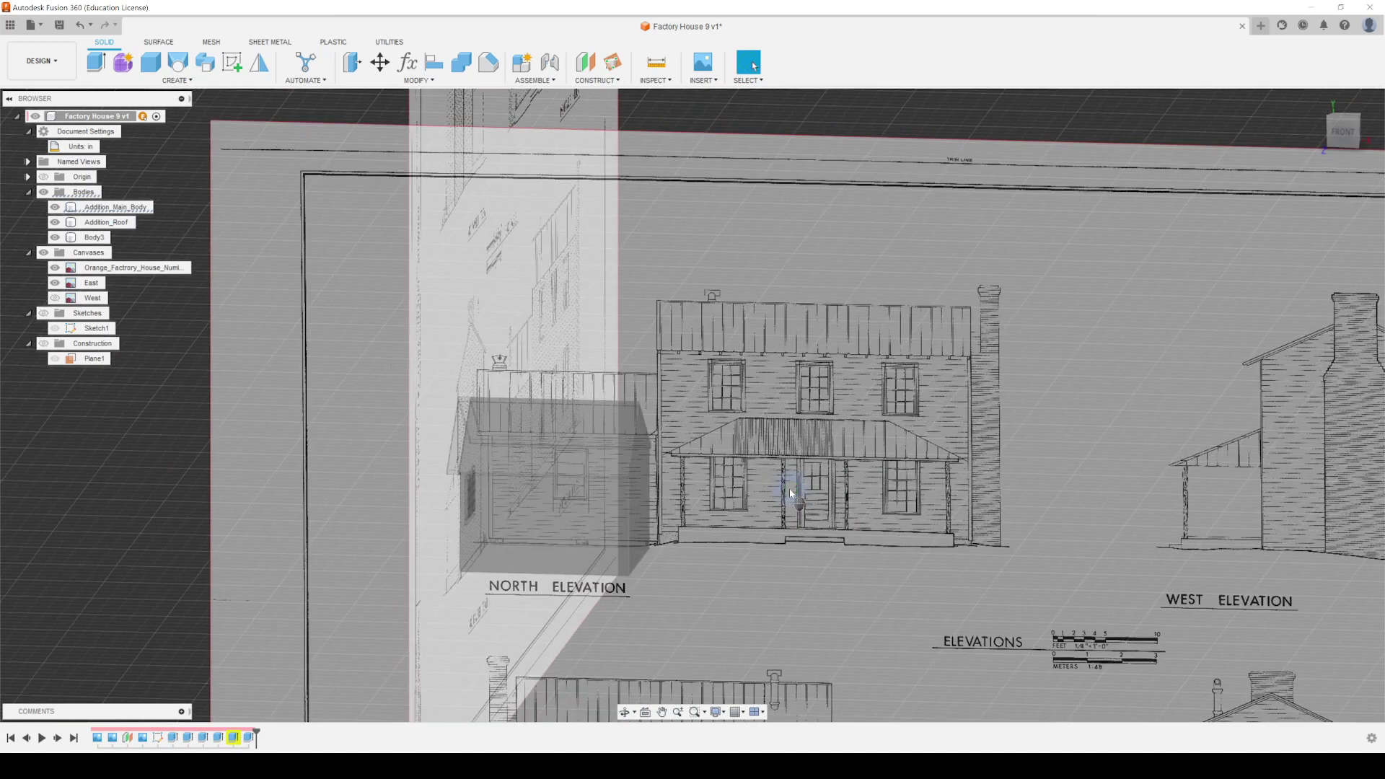
scroll(907, 489, "down", 2)
middle_click_drag(907, 489, 803, 399)
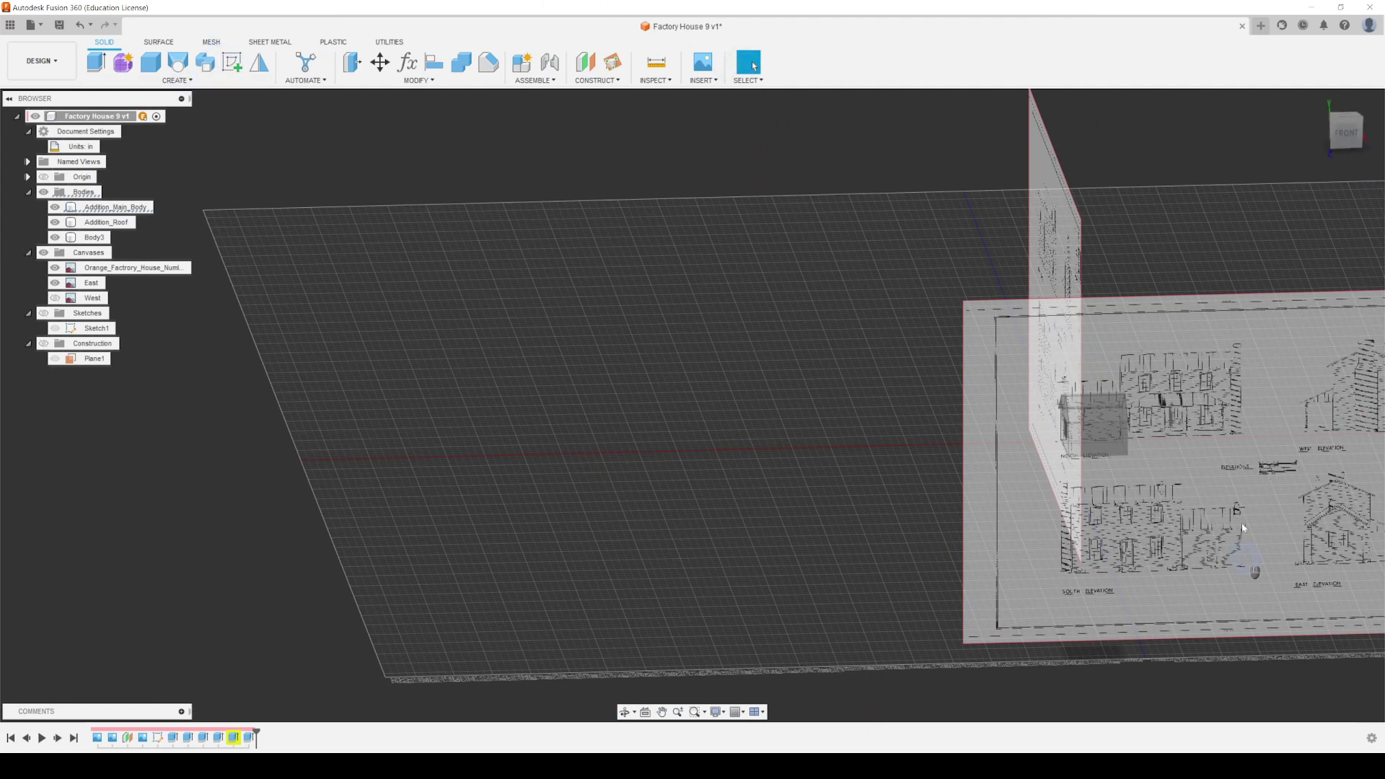
middle_click_drag(1194, 388, 1008, 334)
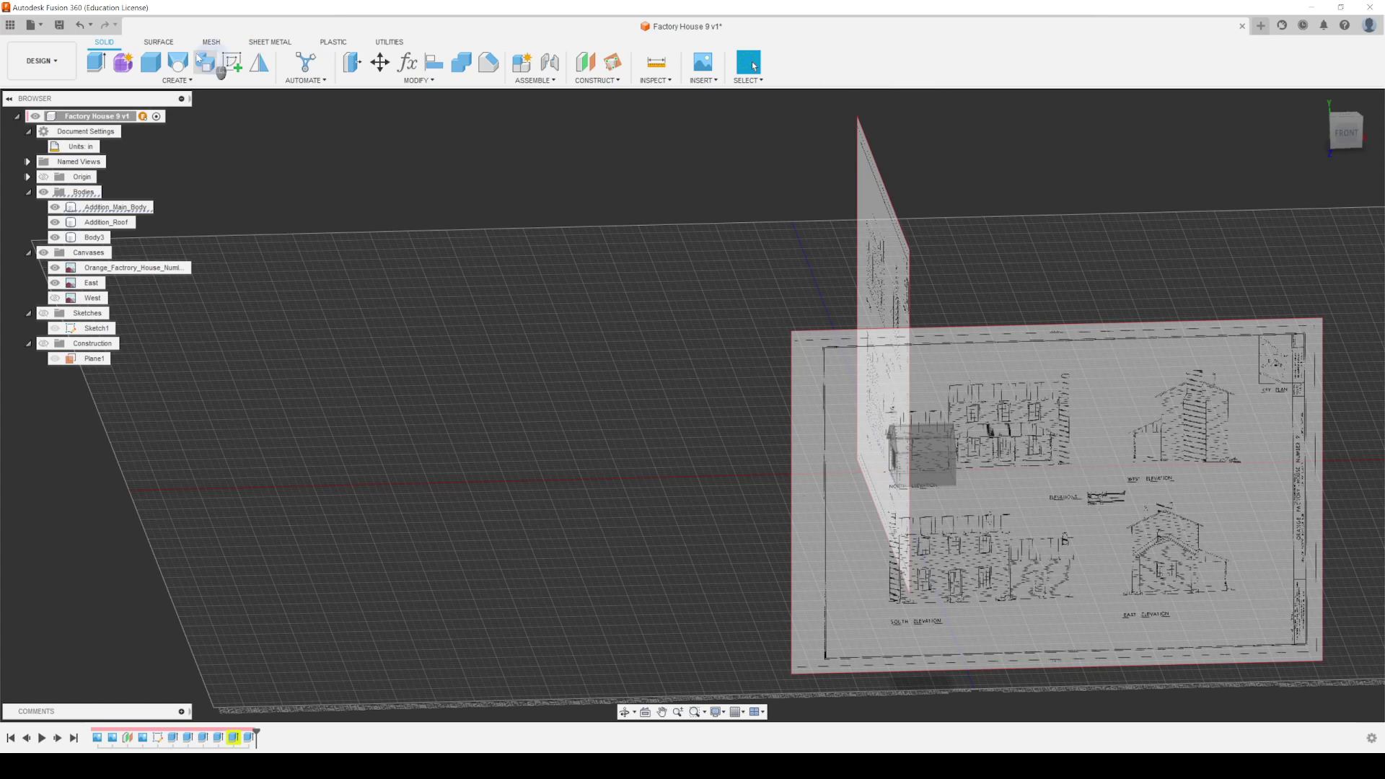
Step: Create a new, empty design and start a sketch on its horizontal ground plane
left_click(1259, 27)
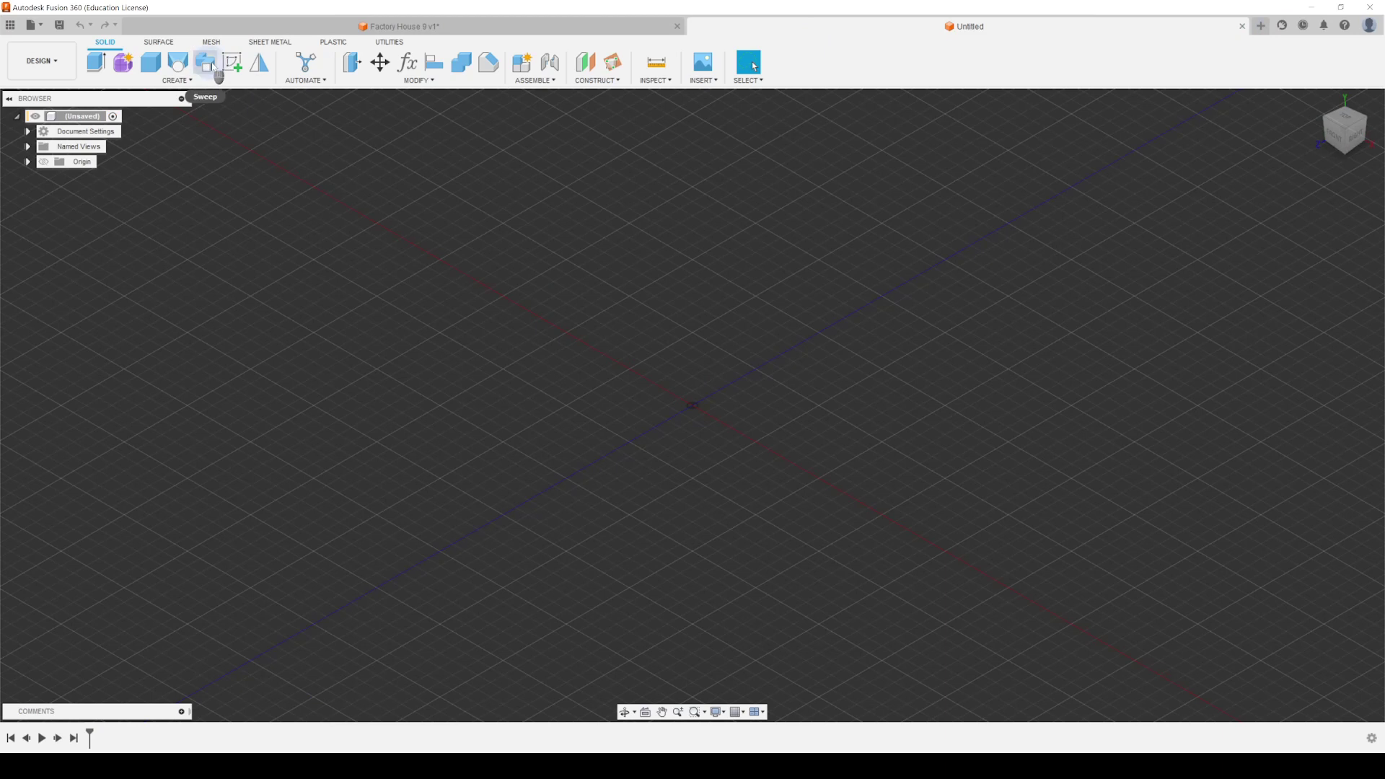
left_click(241, 72)
left_click(241, 72)
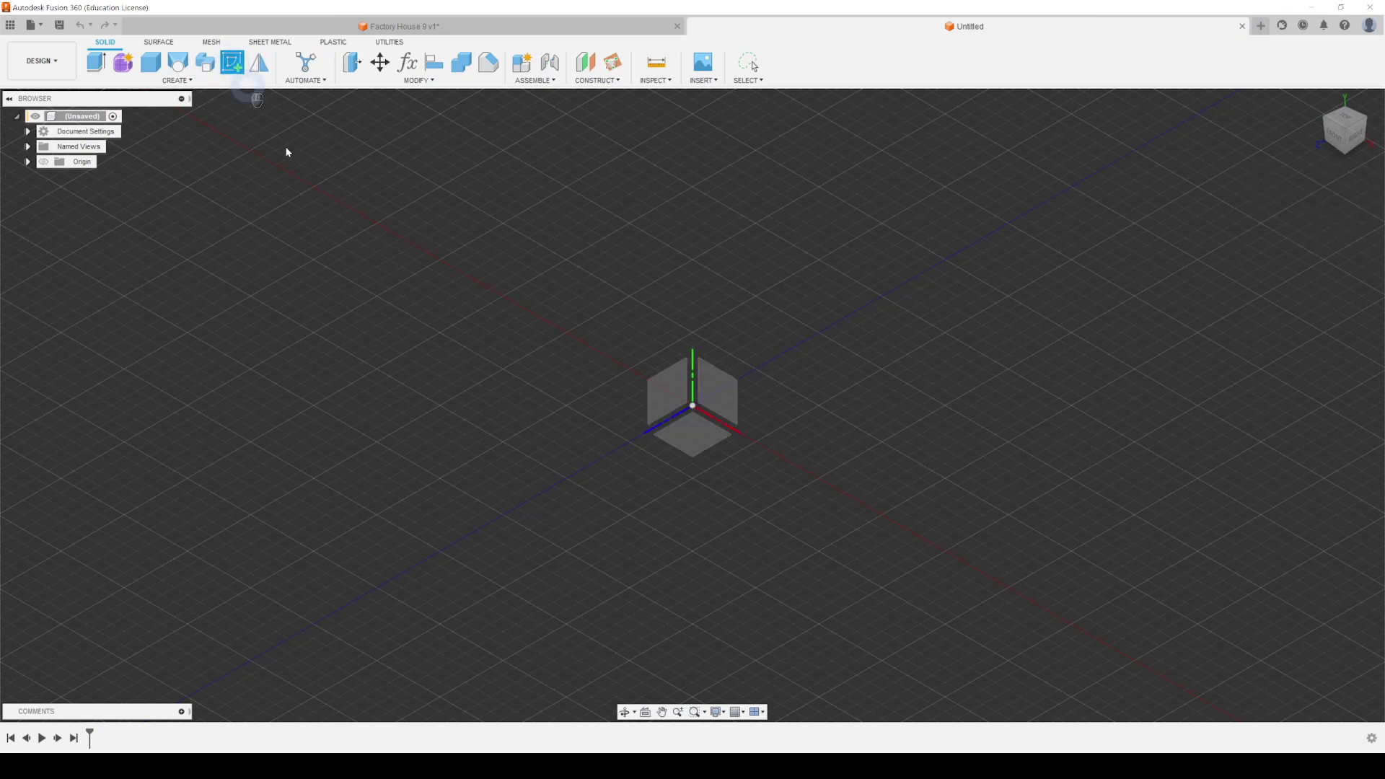
left_click(694, 444)
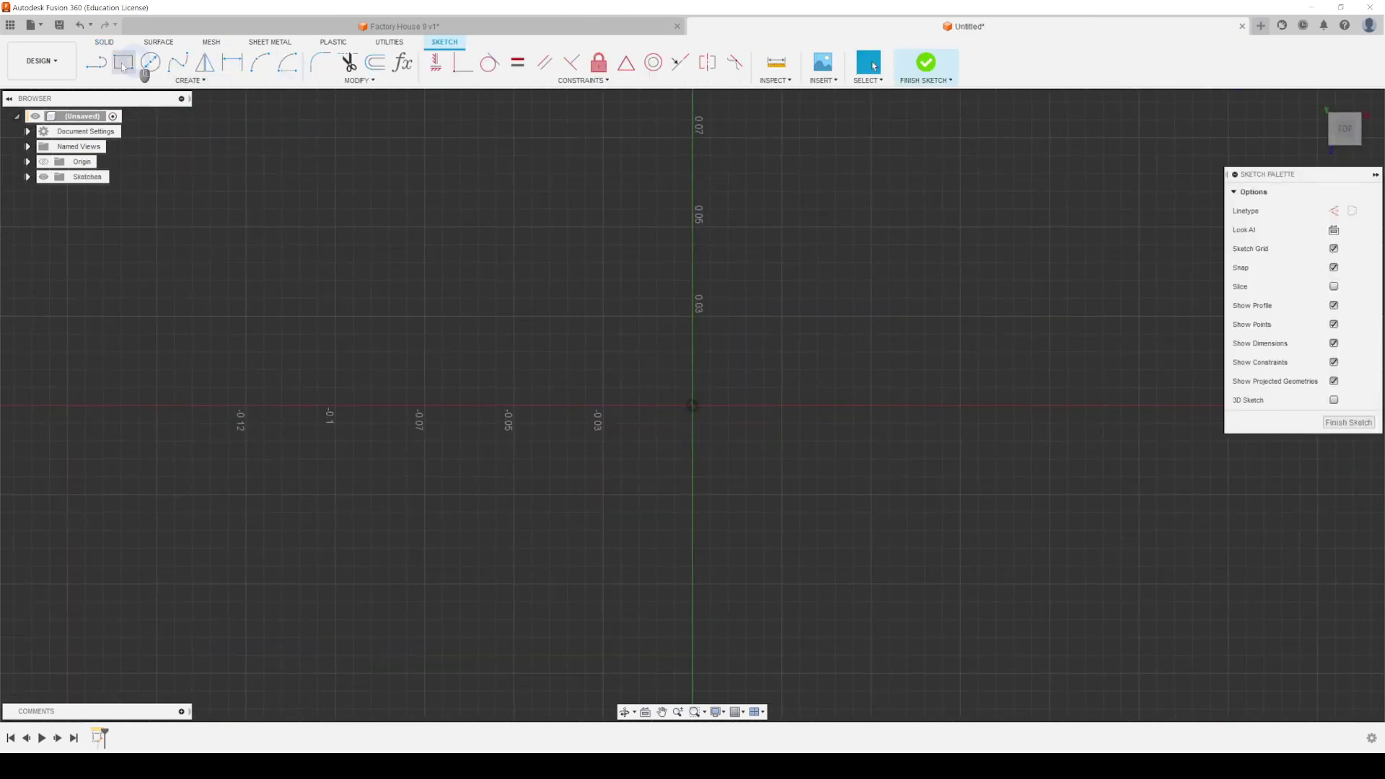
Step: Draw a rectangle from the origin, 10 m wide and 14 m high
left_click(123, 62)
left_click(694, 406)
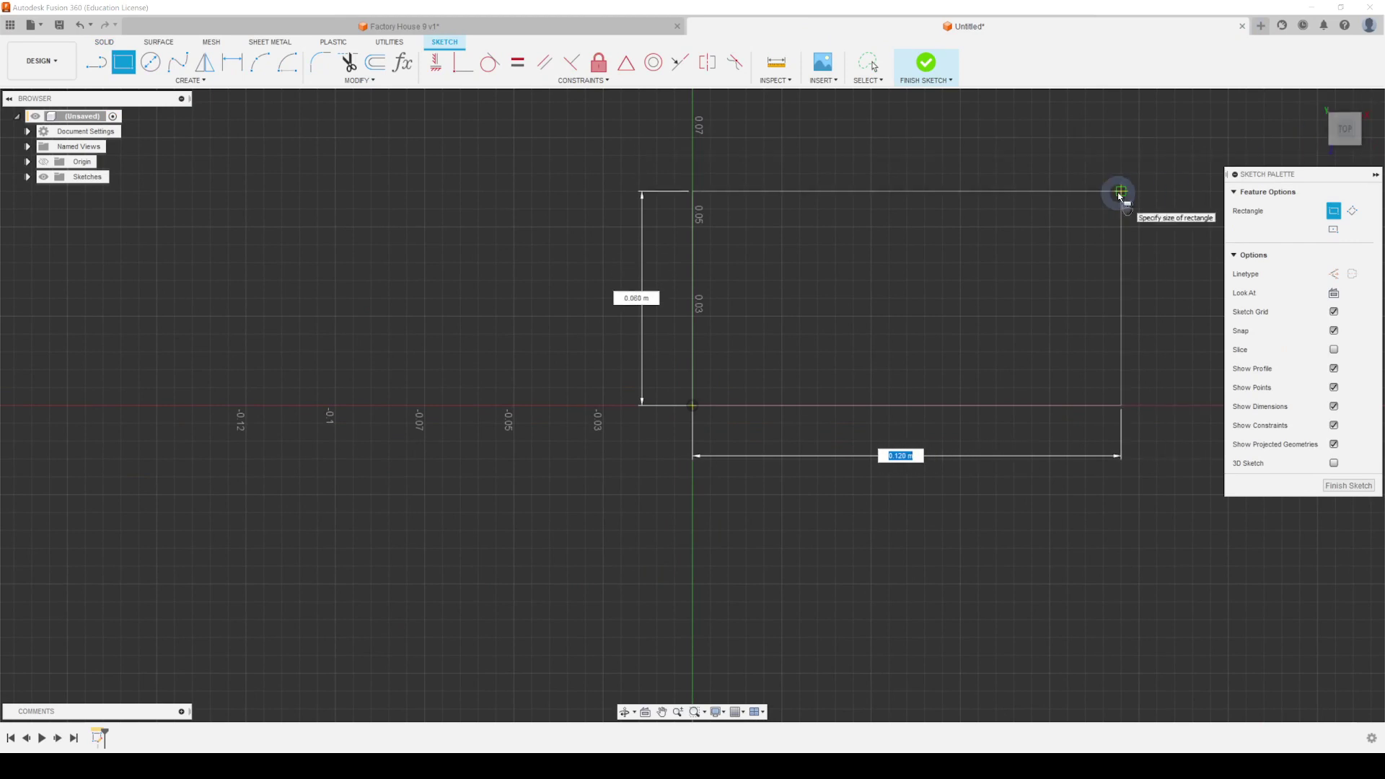
type("01")
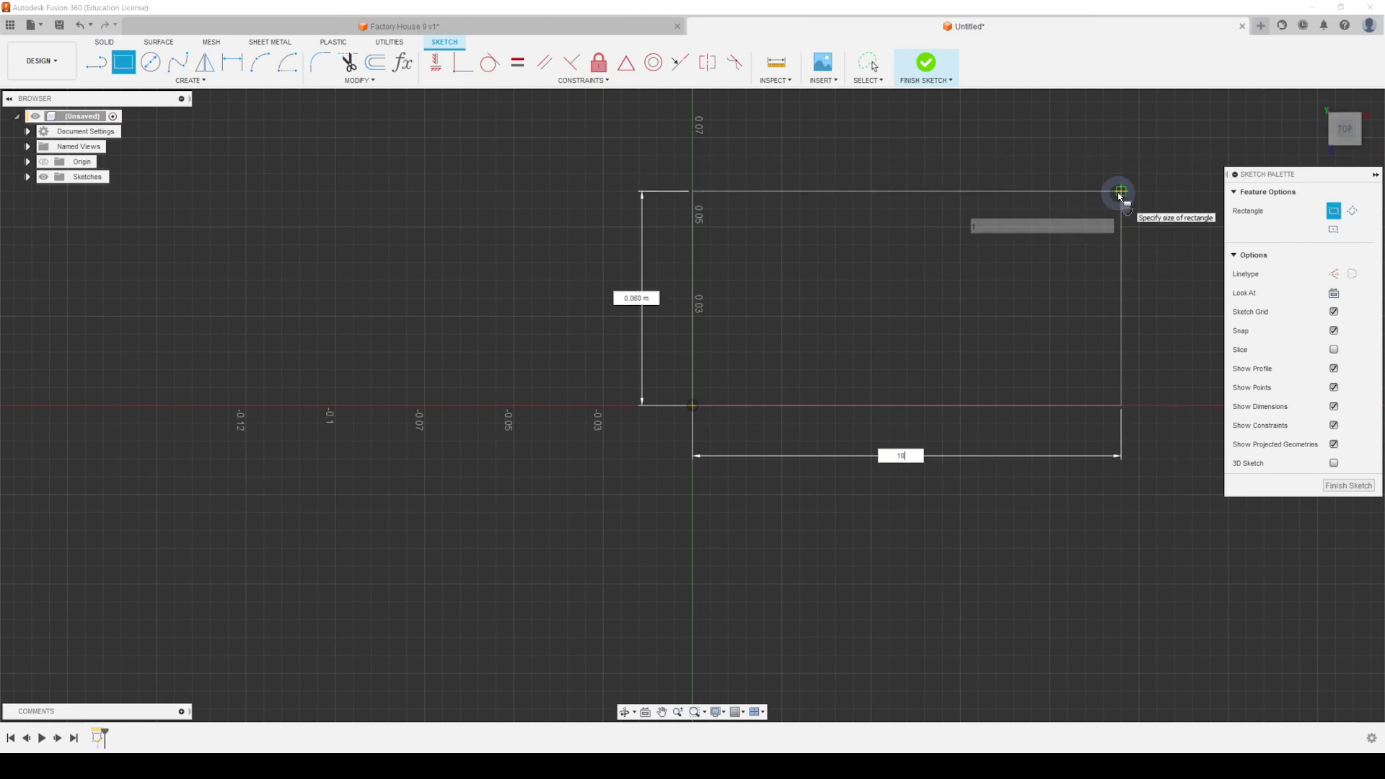
key("Tab")
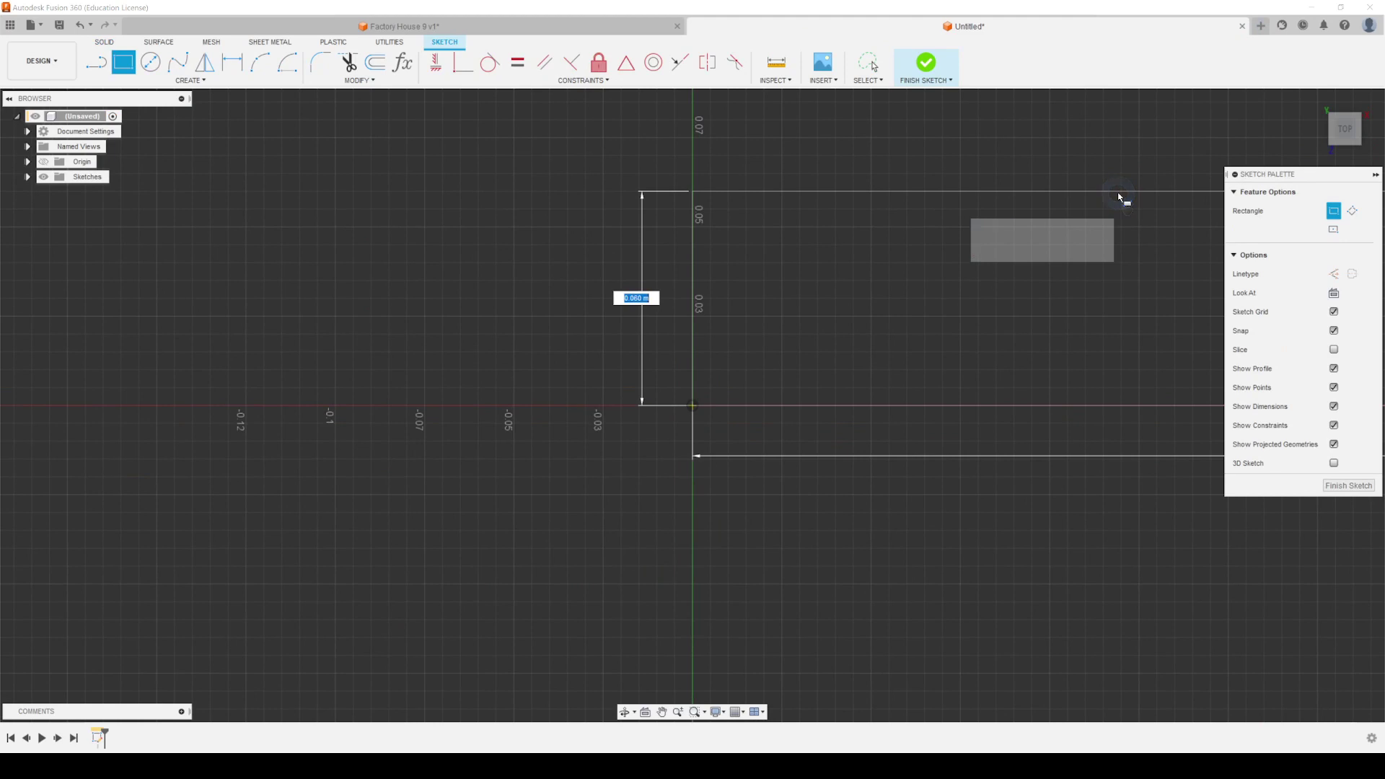
type("14")
key("Return")
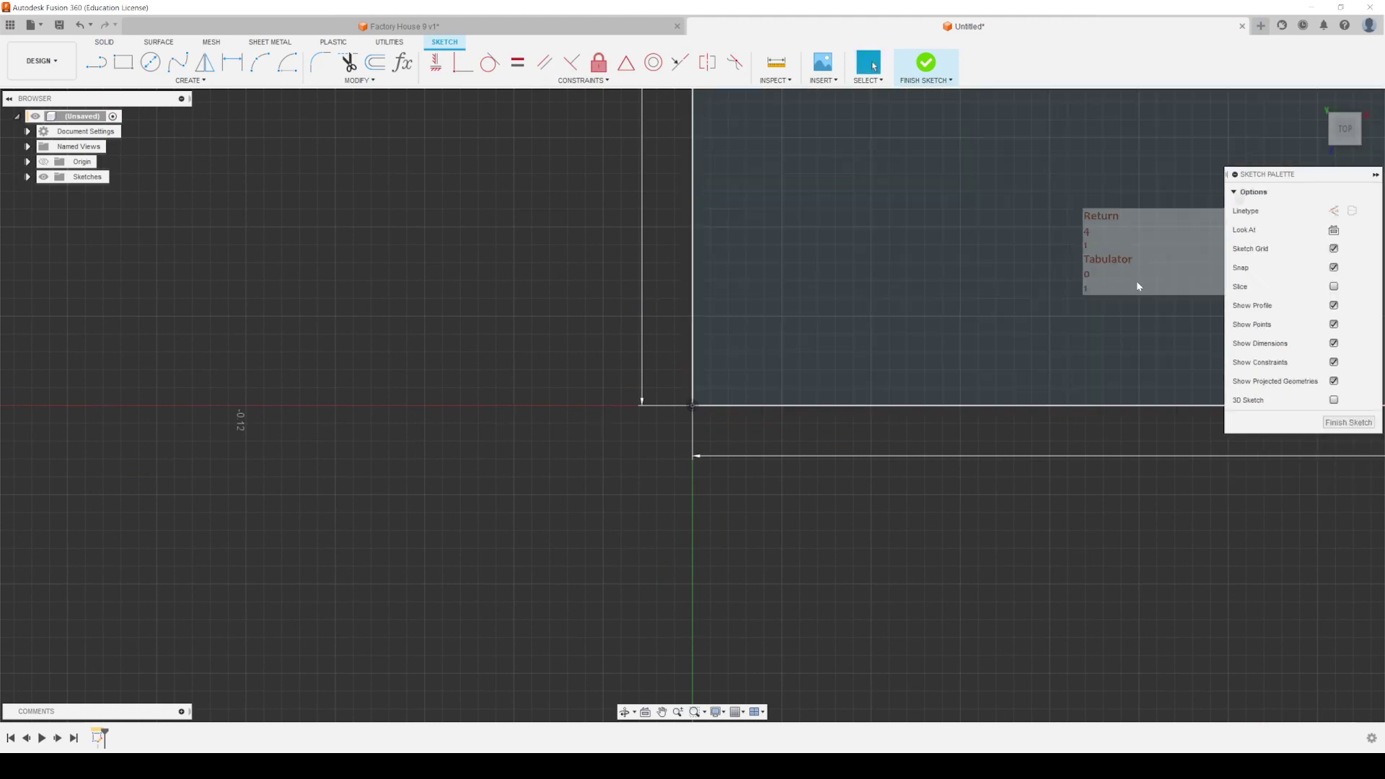
scroll(1022, 392, "up", 3)
middle_click_drag(1065, 309, 696, 541)
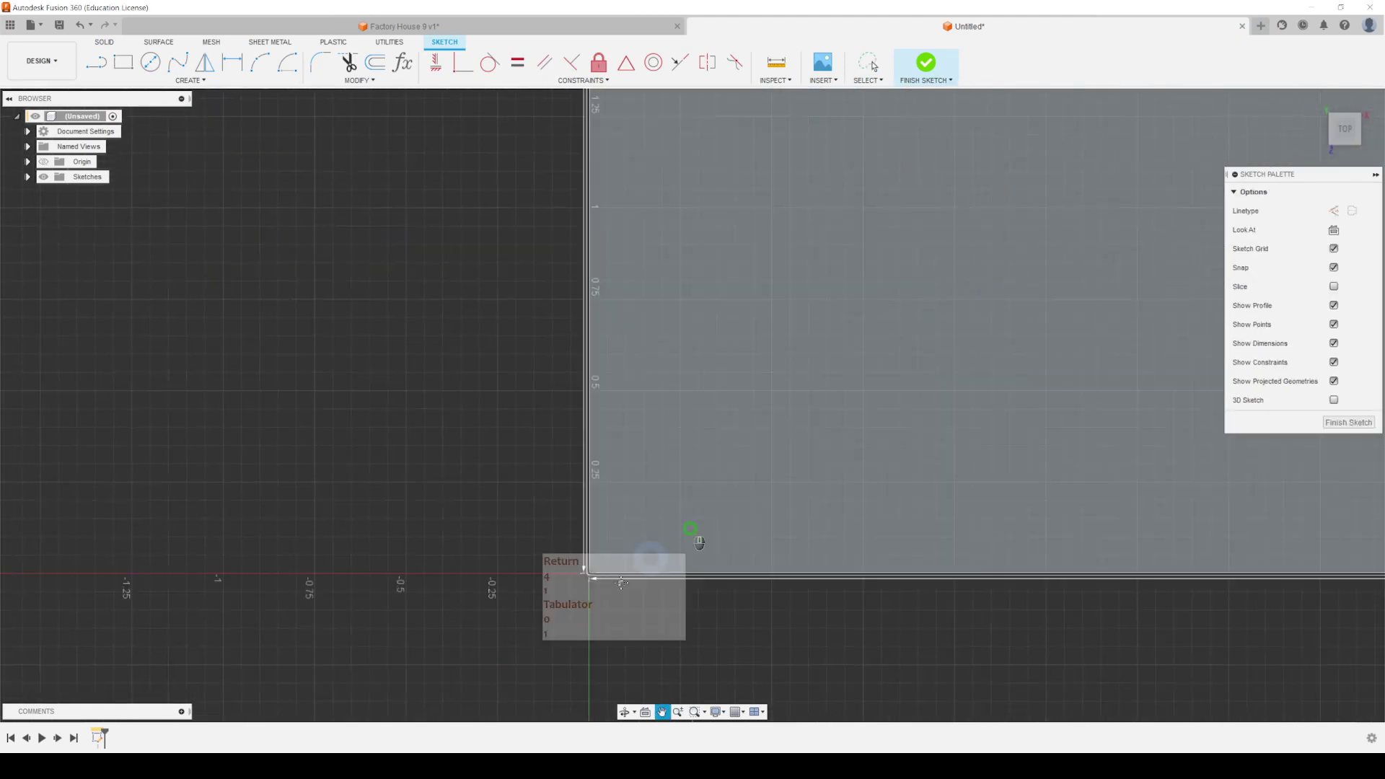
scroll(812, 554, "down", 8)
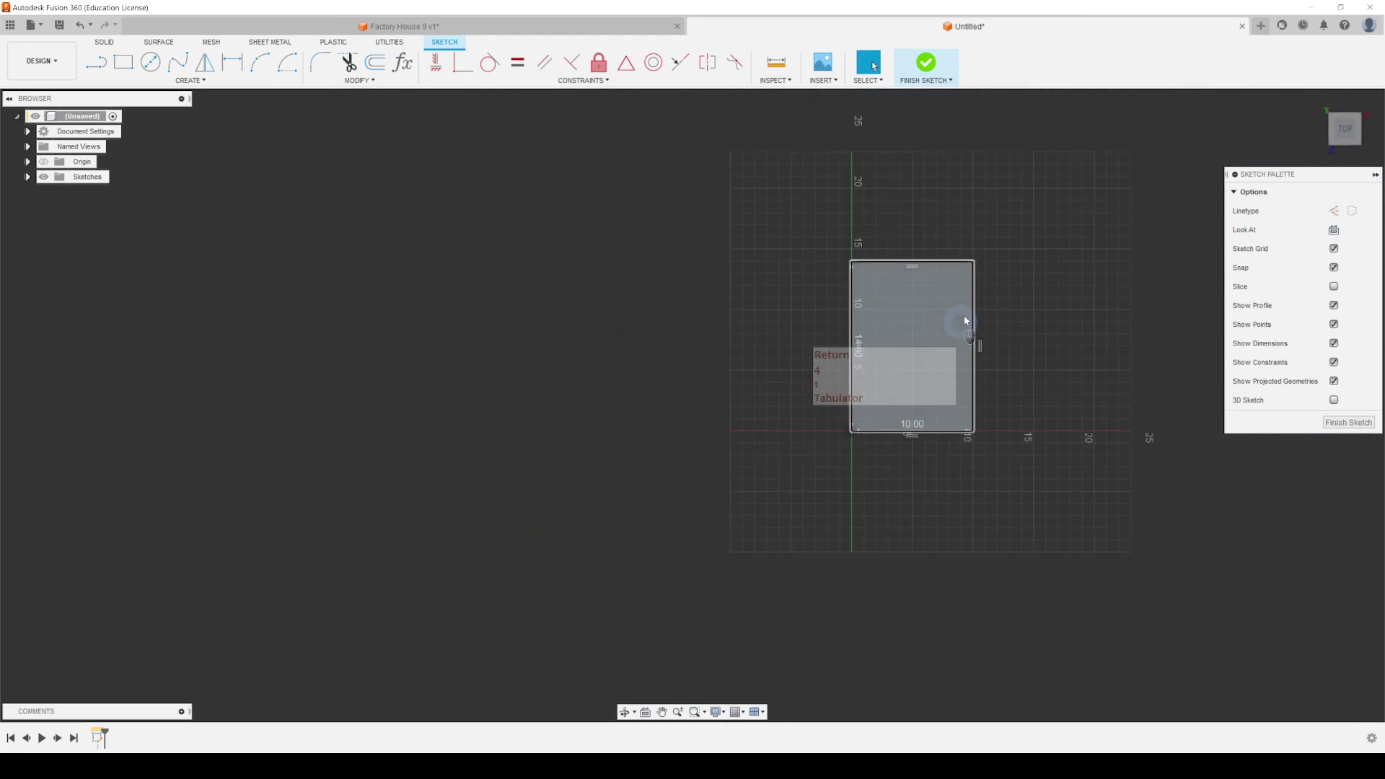
scroll(960, 332, "up", 5)
Step: Finish the rectangle sketch and expand the document settings to show the design's units
left_click(1349, 423)
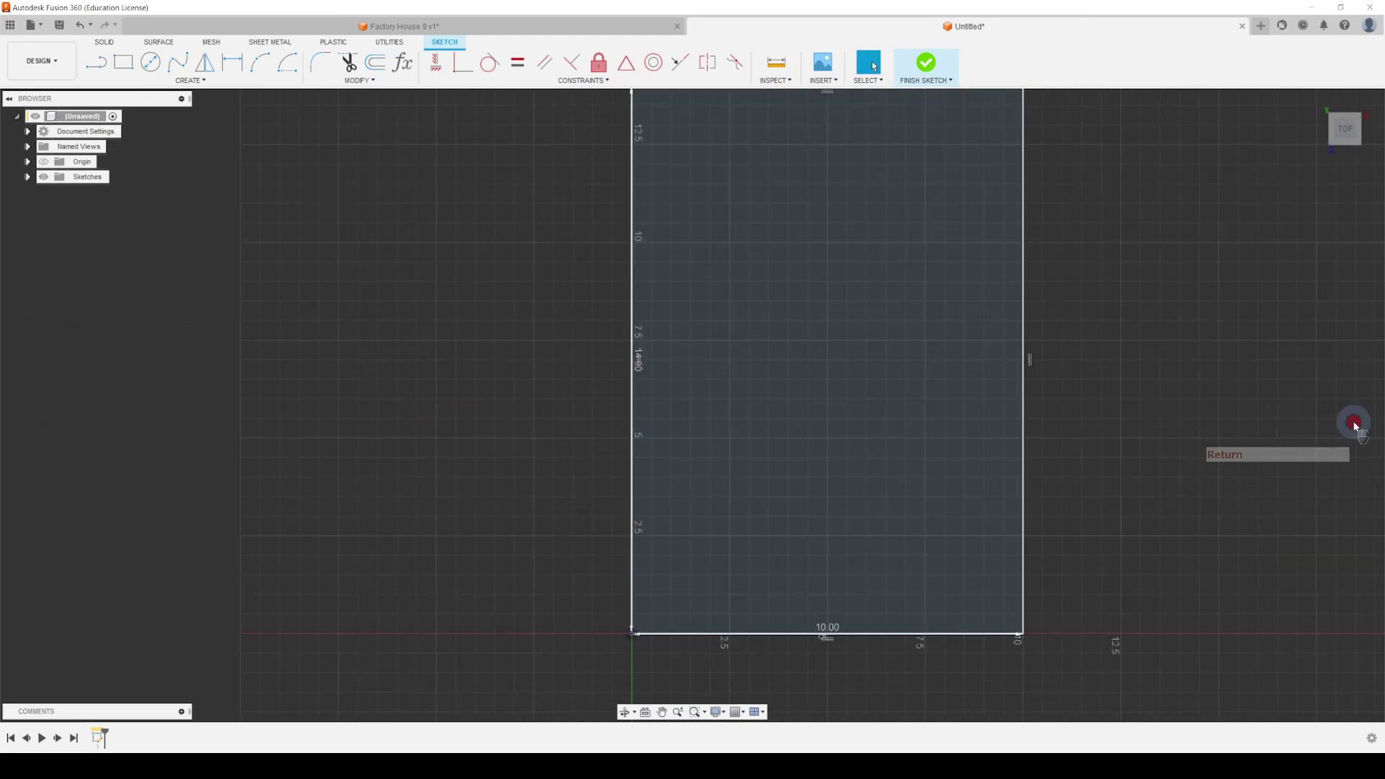
left_click(28, 132)
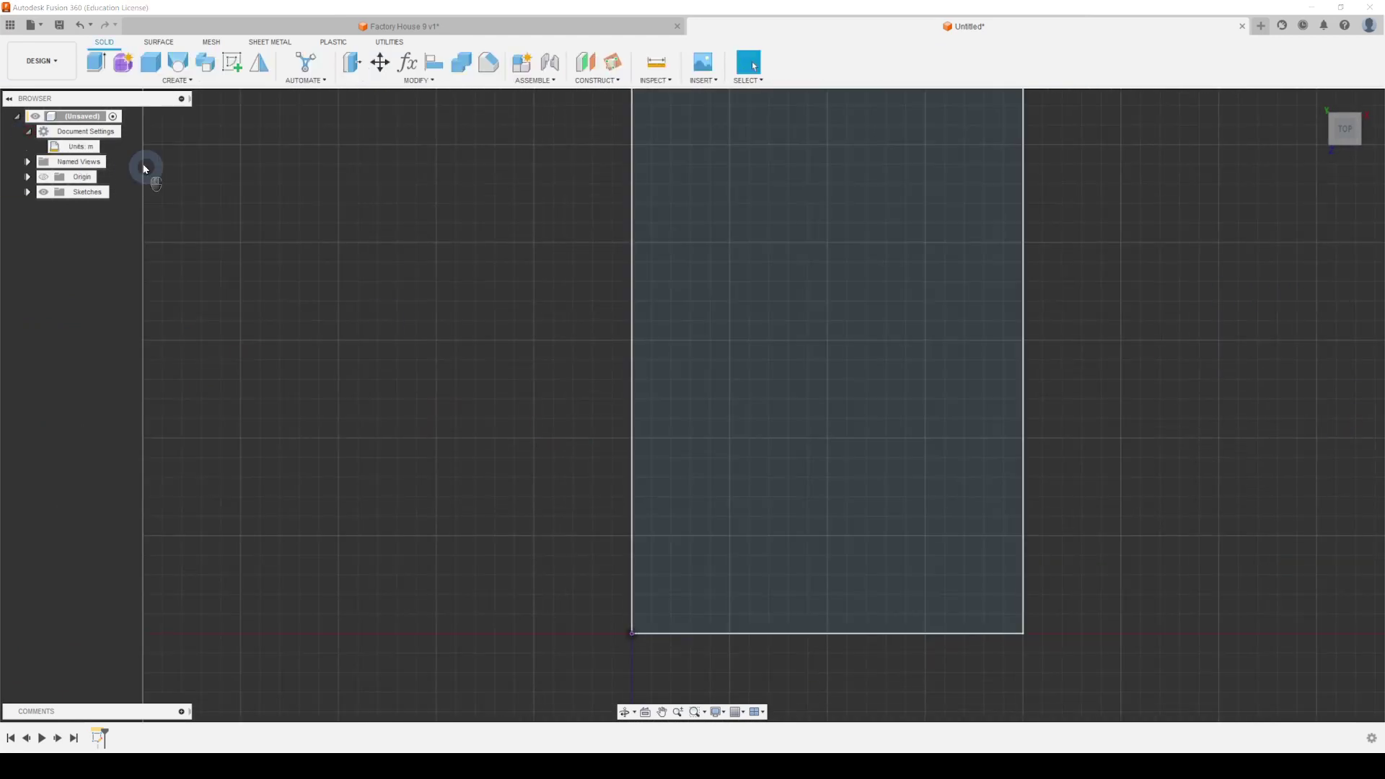
scroll(843, 445, "up", 2)
scroll(845, 447, "down", 4)
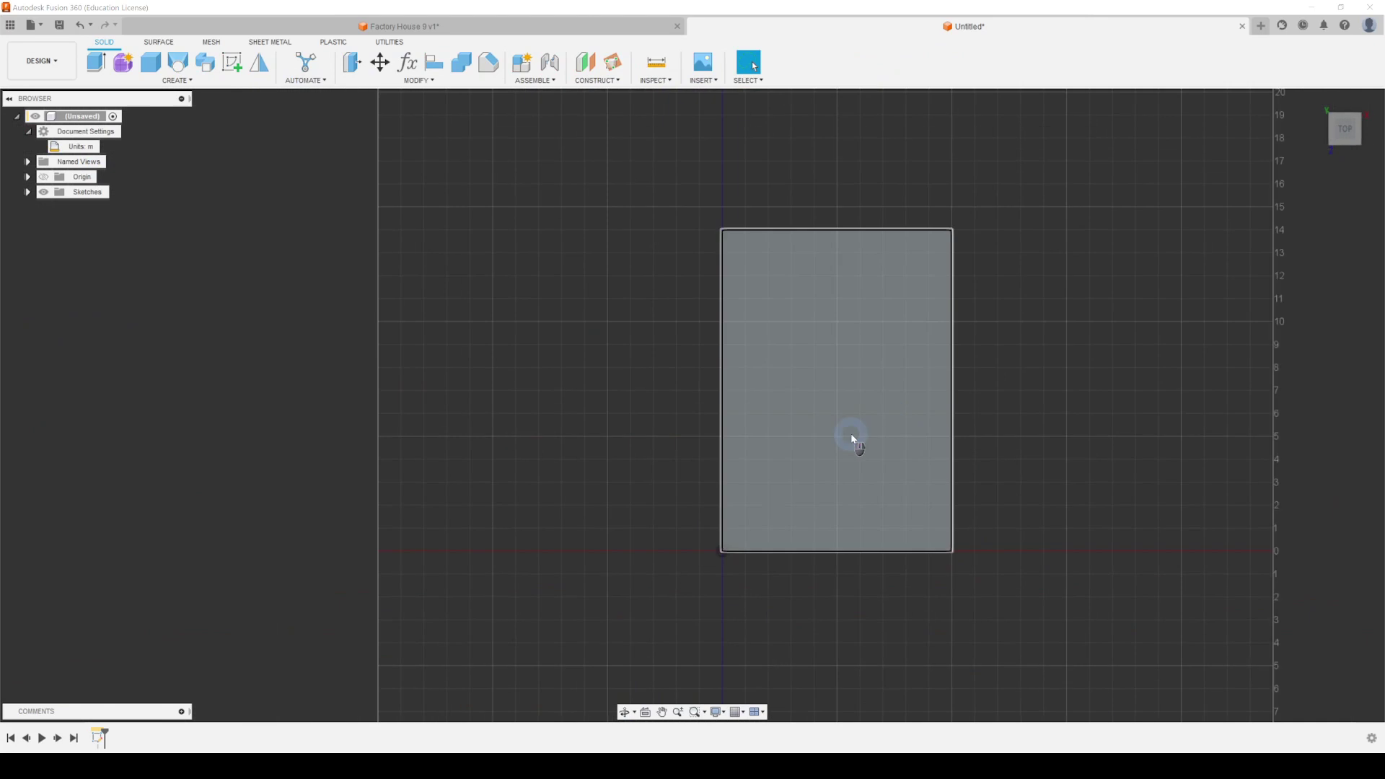
scroll(915, 438, "up", 2)
middle_click_drag(915, 439, 730, 425, "shift")
scroll(746, 413, "up", 2)
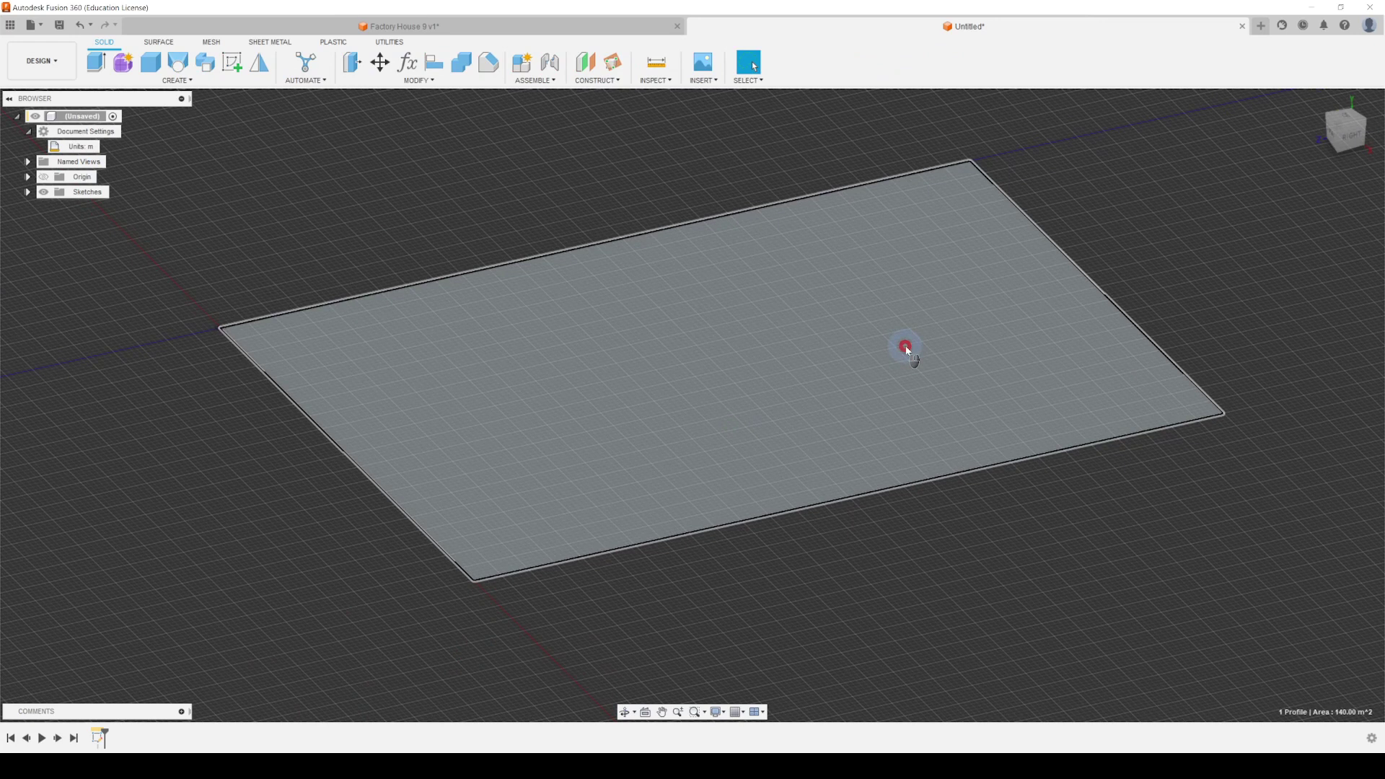
Step: Extrude the ground rectangle upward 2.7 m as a new body
left_click(662, 279)
left_click(98, 67)
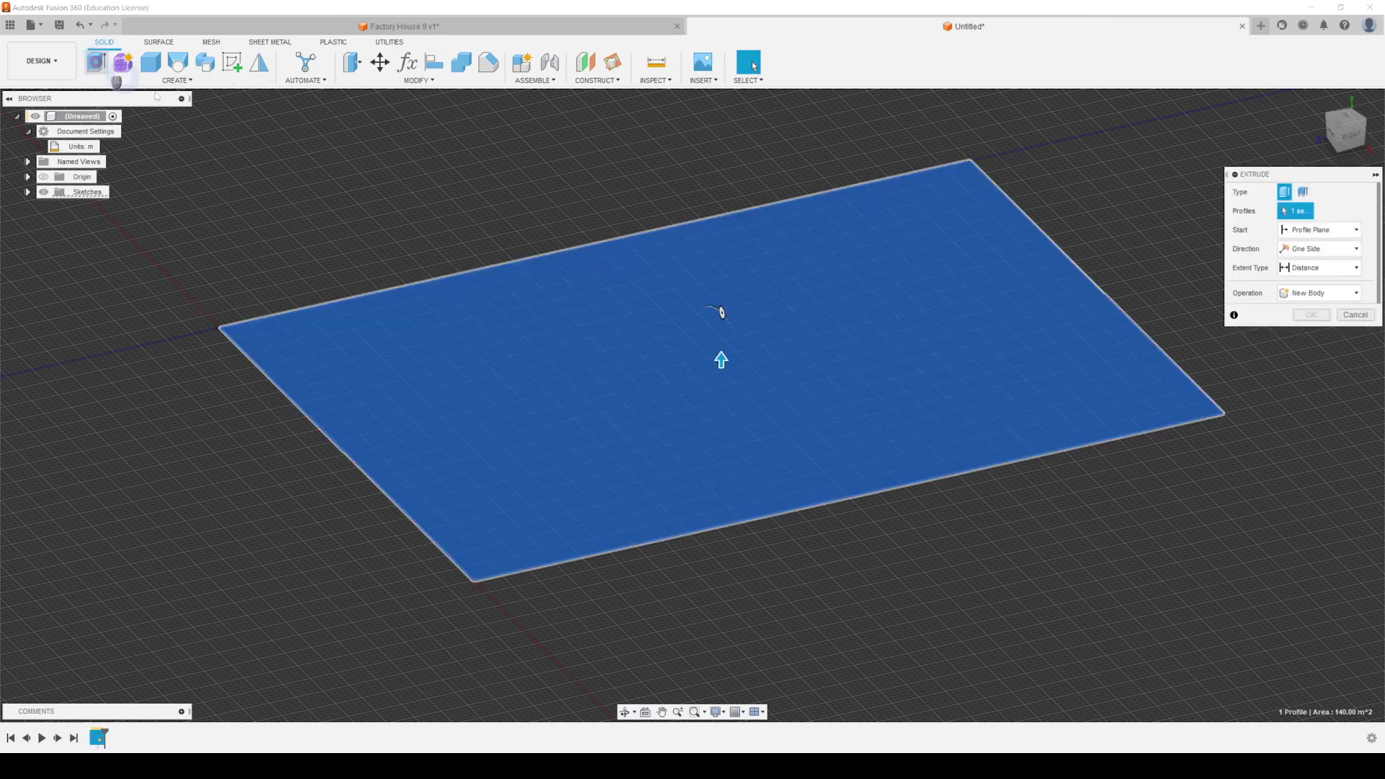
left_click_drag(718, 356, 719, 238)
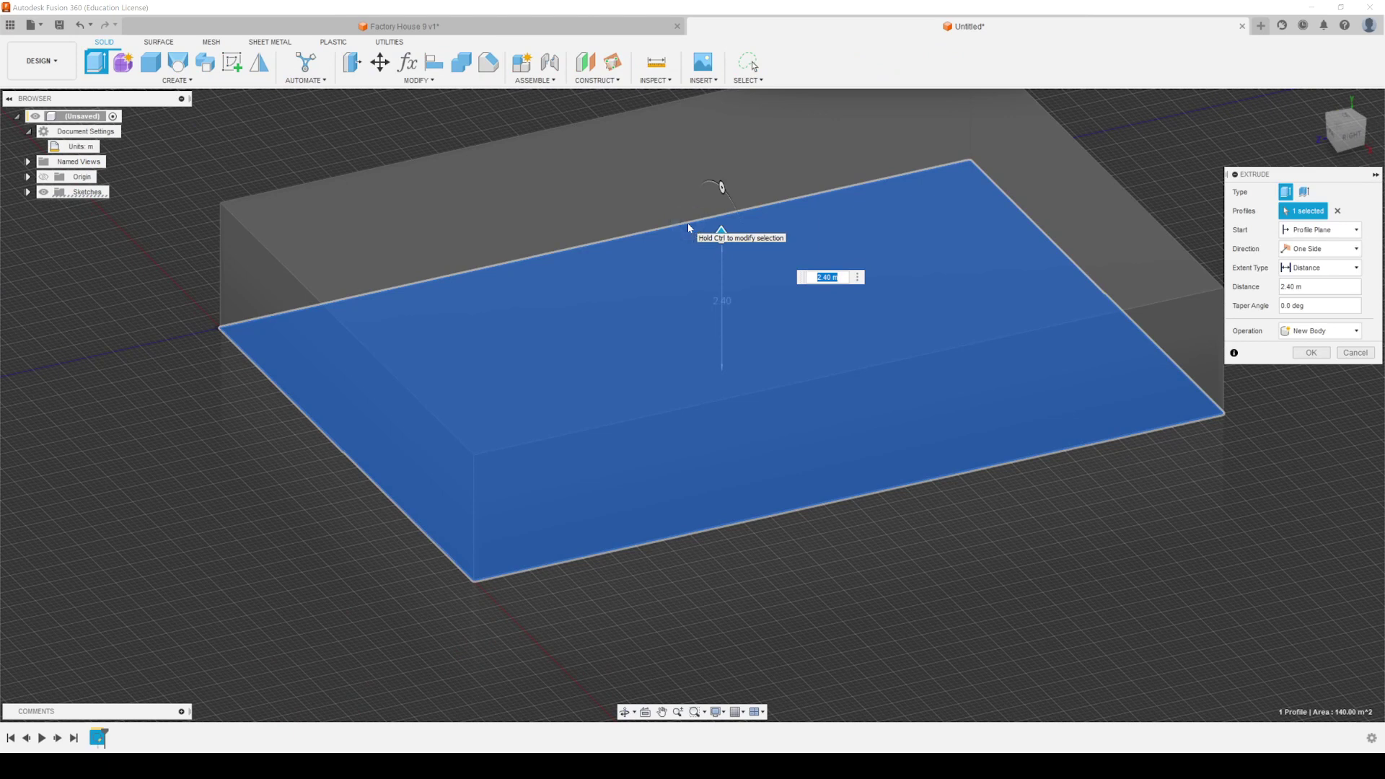
type("2.7")
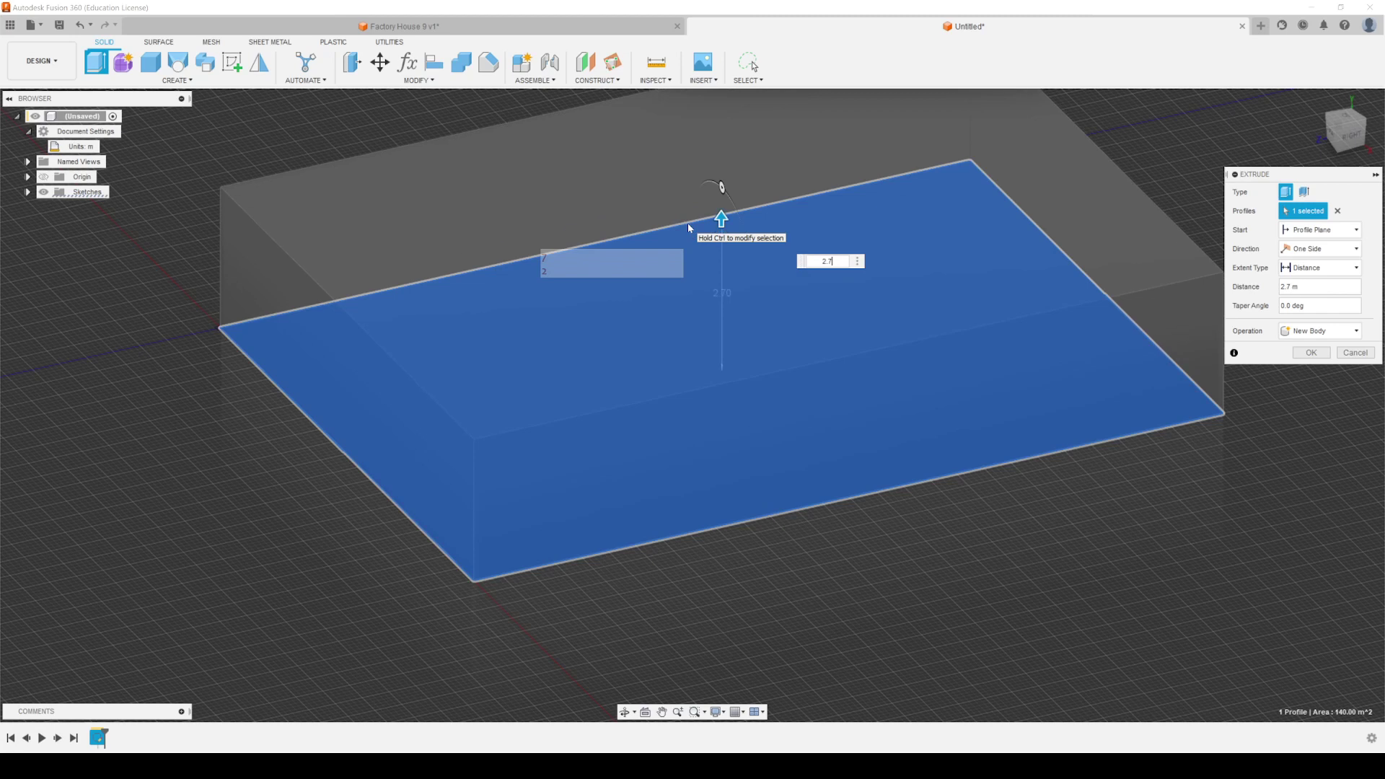
key("Return")
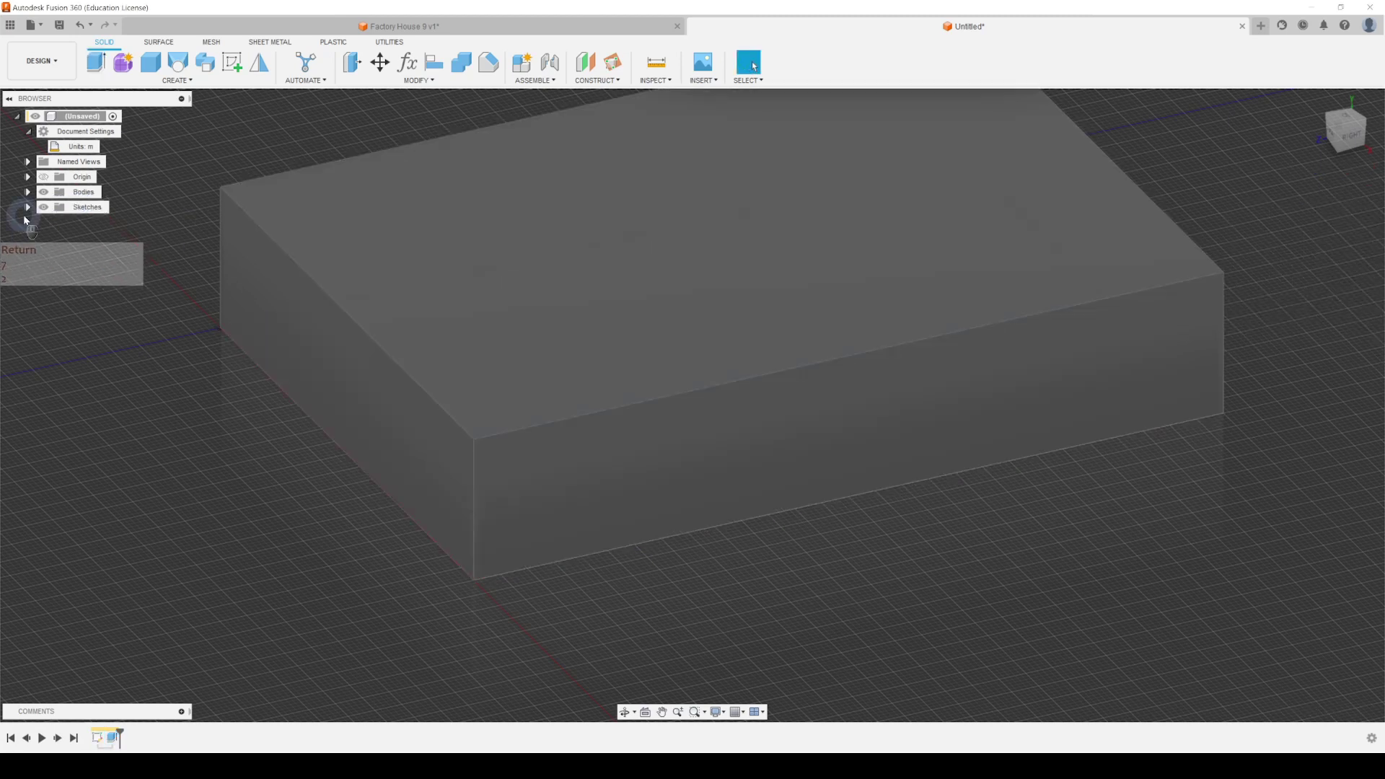
Step: Rename the extruded body in the Bodies folder as floor1
left_click(83, 192)
left_click(28, 192)
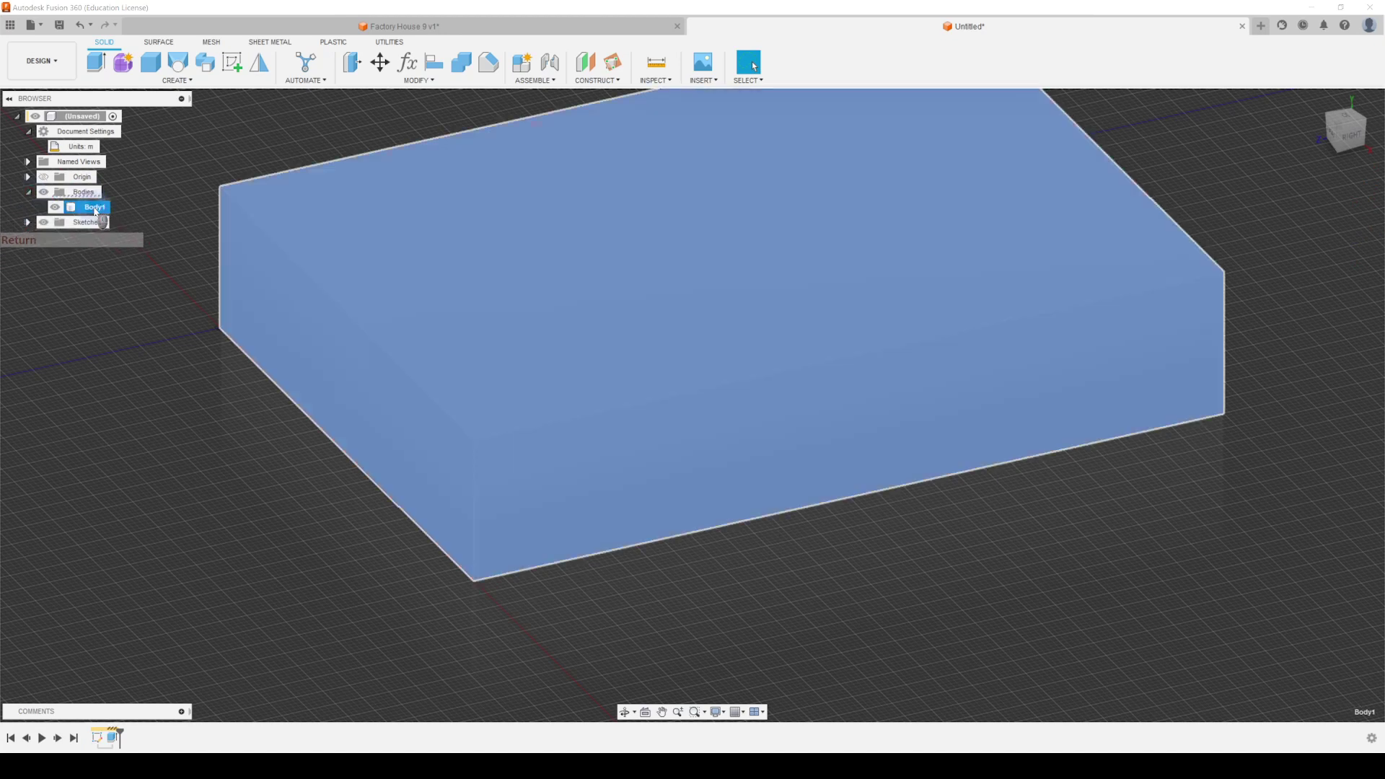
double_click(90, 207)
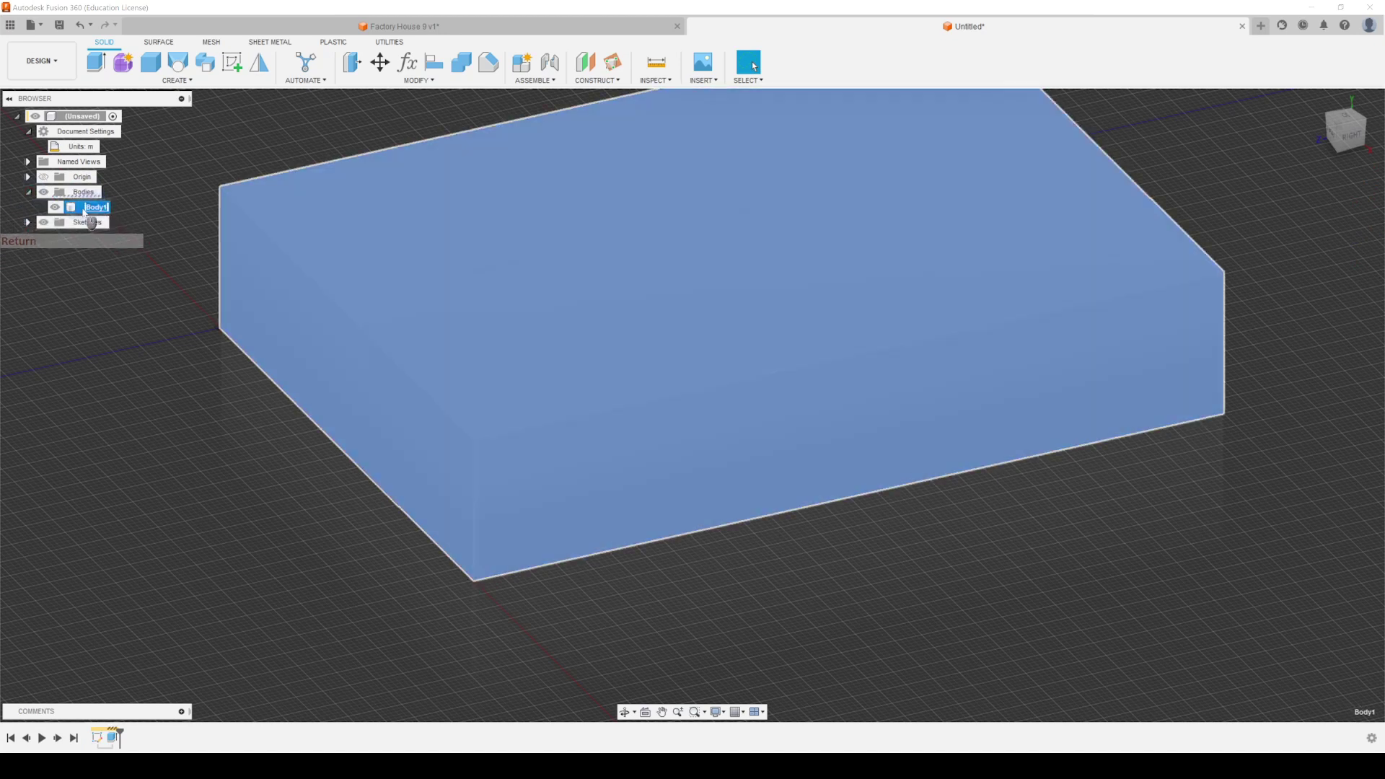
type("floor1")
key("Return")
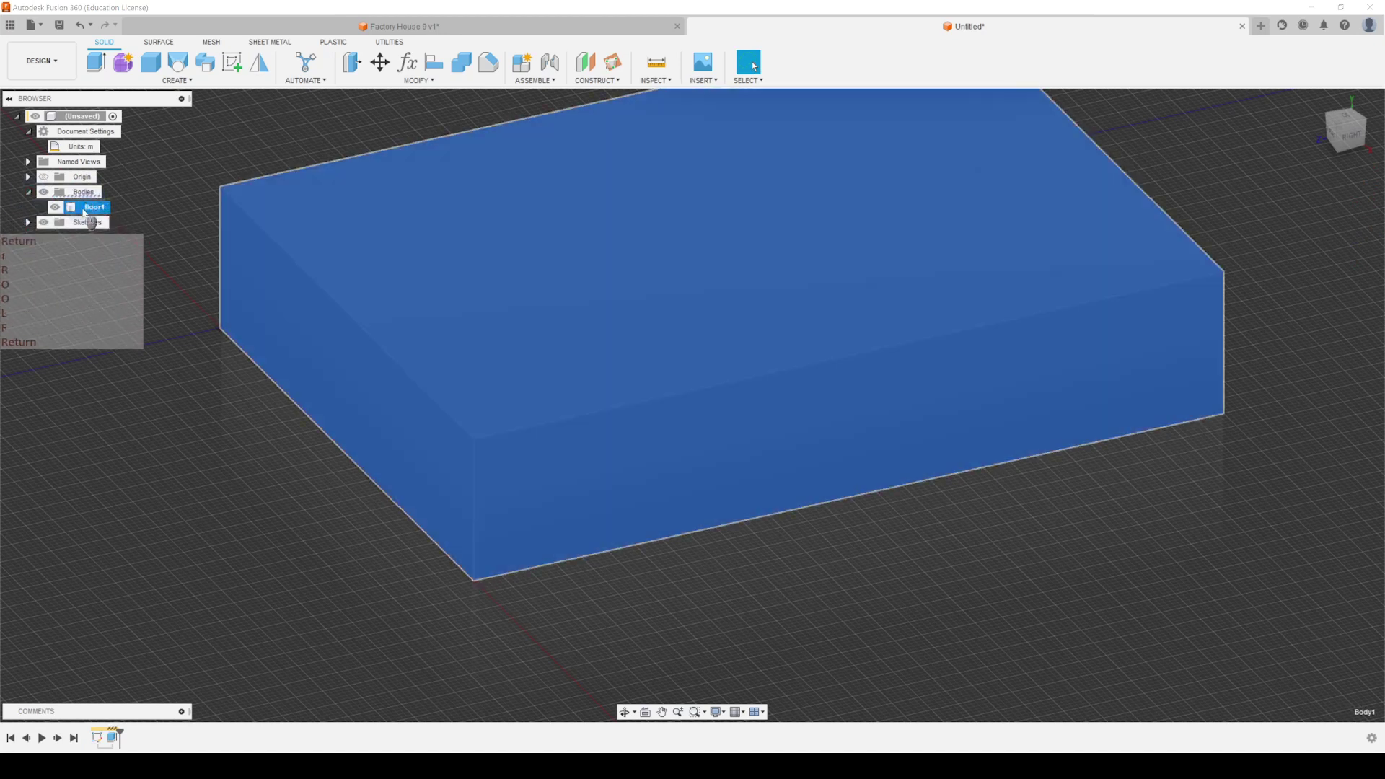
Step: Extrude the top face of floor1 upward 2.7 m as a separate new body
left_click(729, 359)
middle_click_drag(960, 489, 963, 561)
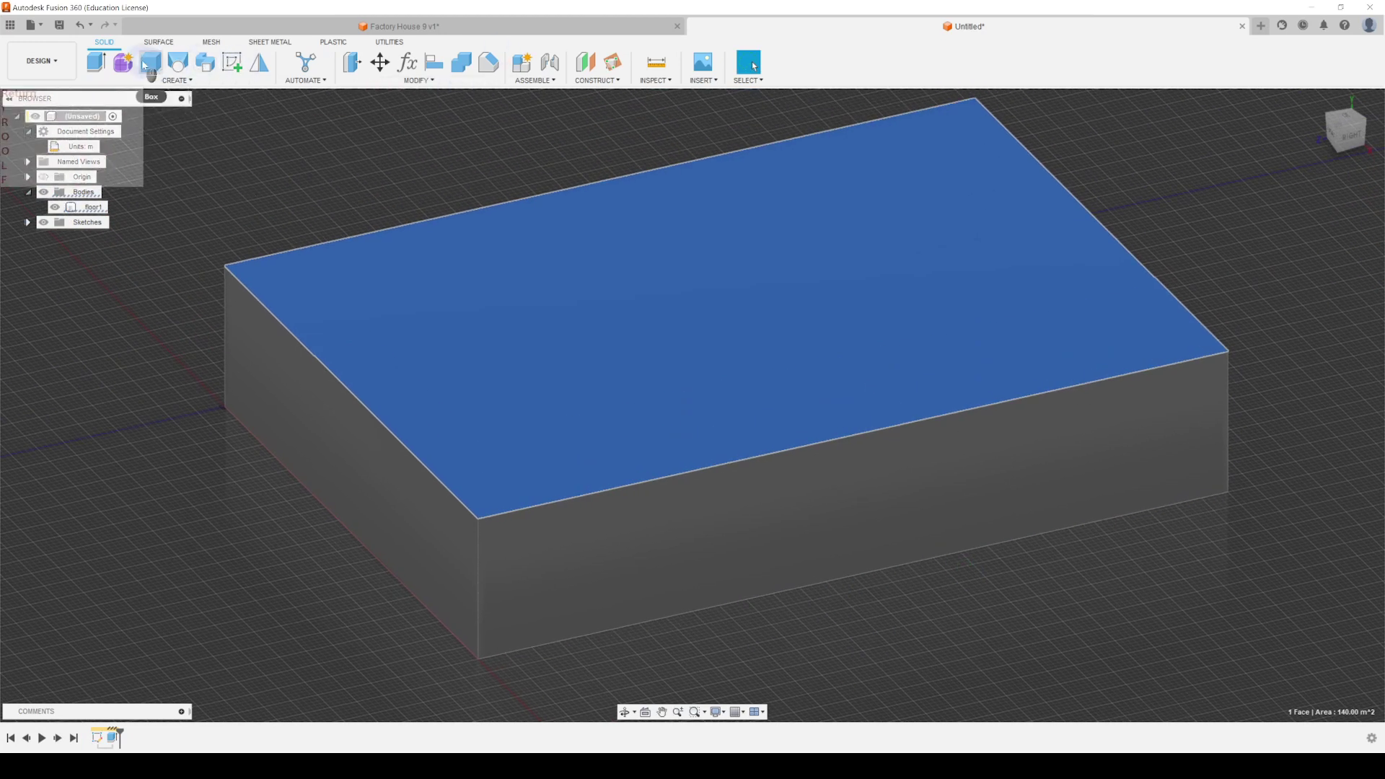
left_click(96, 62)
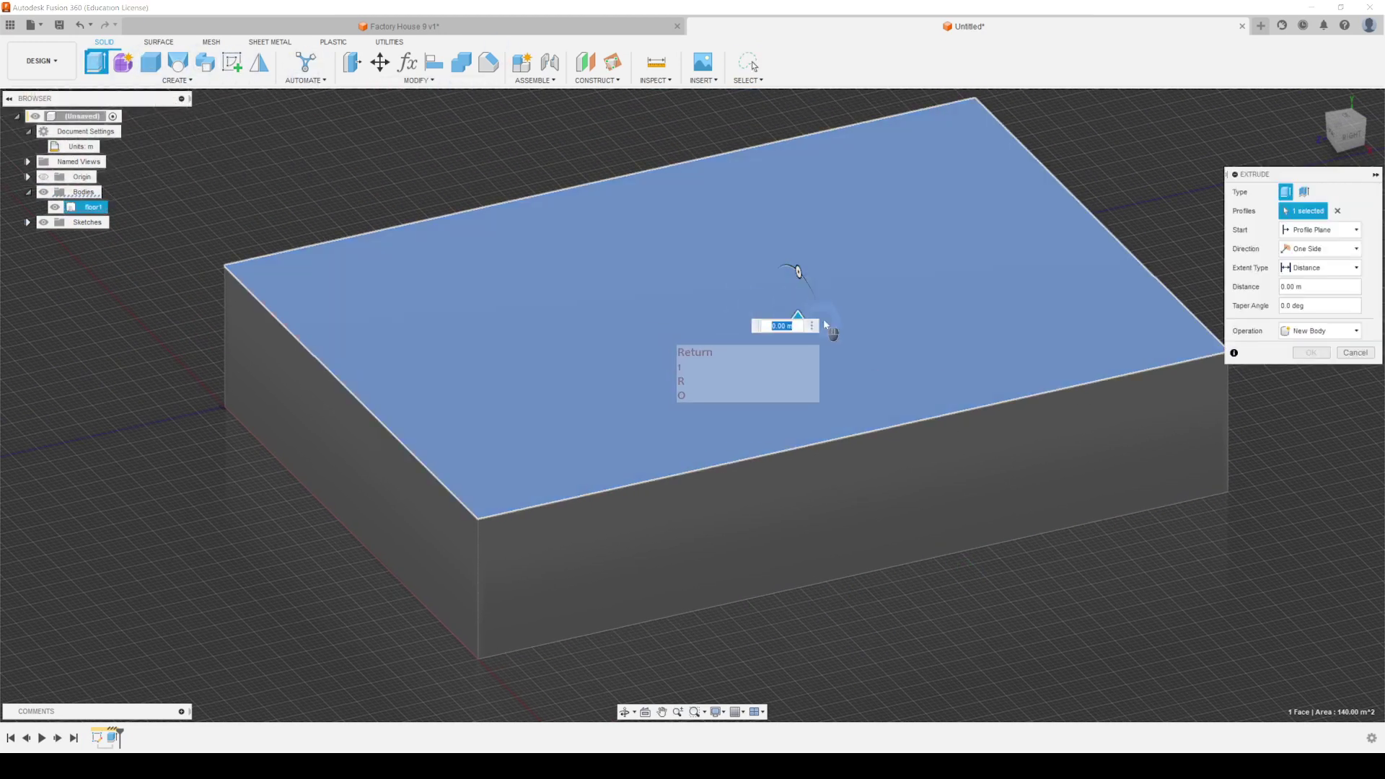
left_click_drag(798, 316, 798, 225)
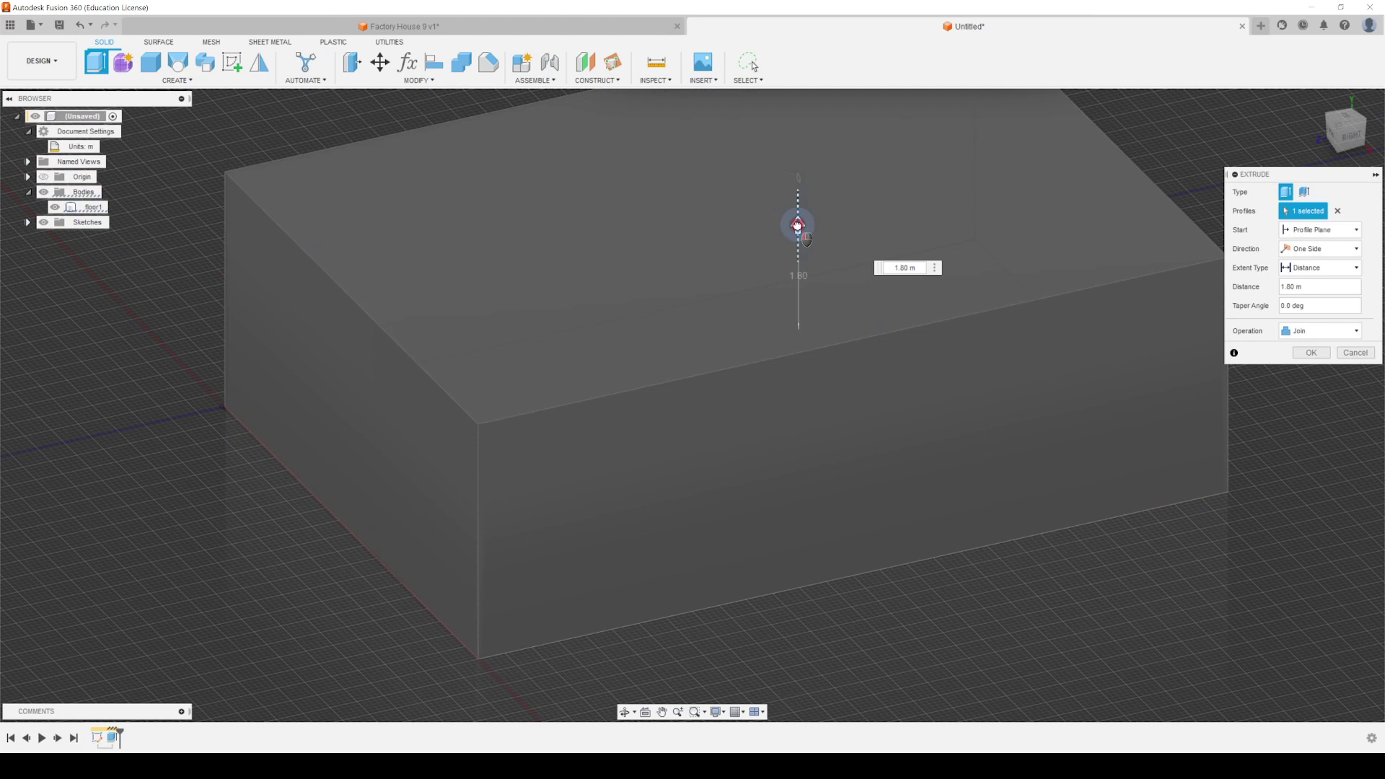
type("2.7")
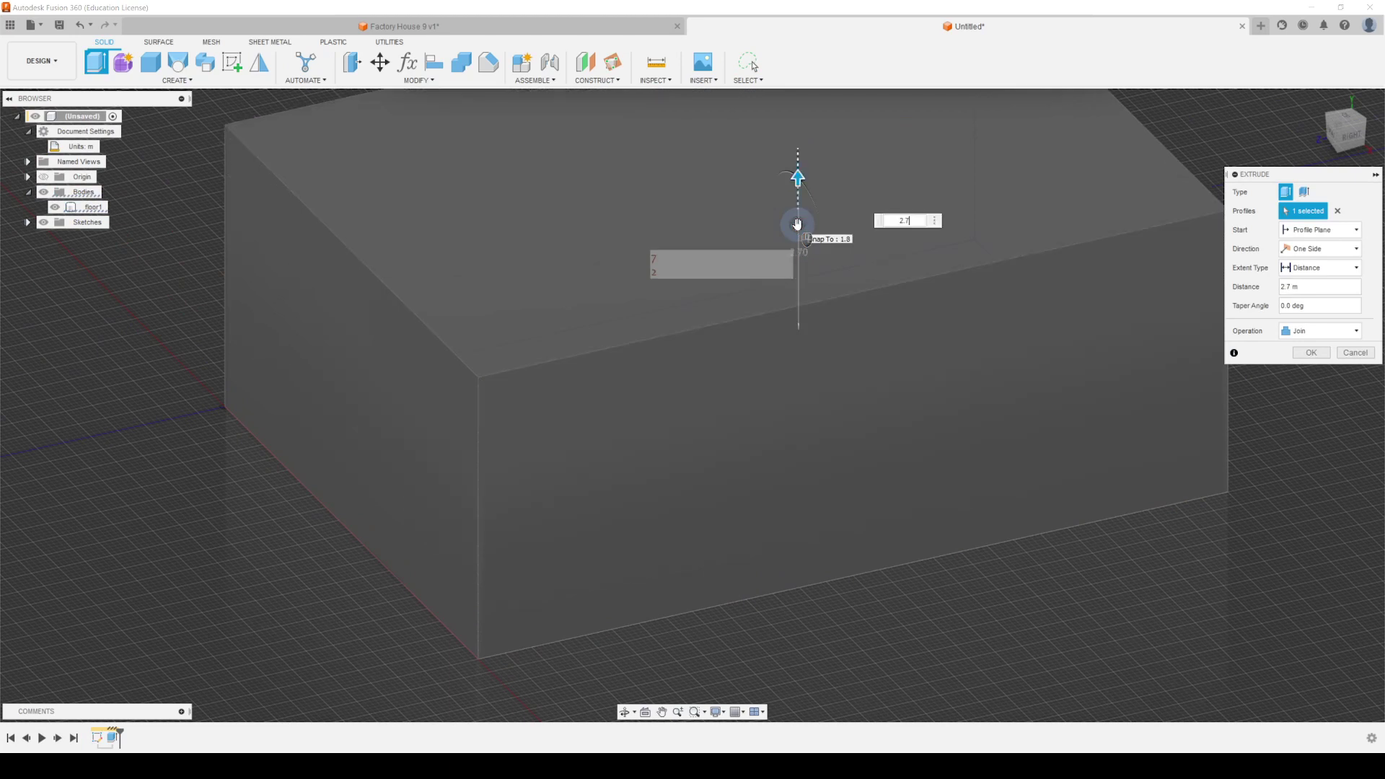
left_click(1304, 331)
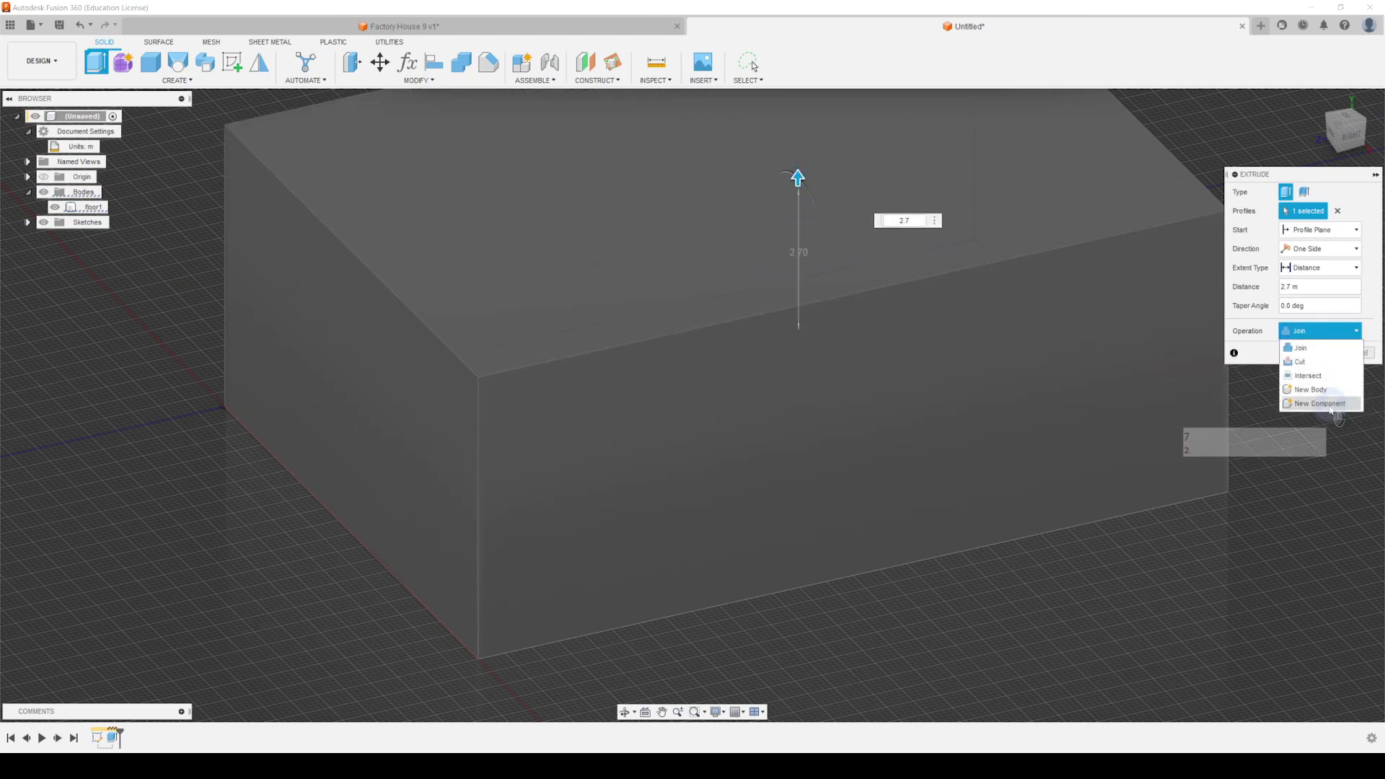
left_click(1338, 390)
left_click(1313, 353)
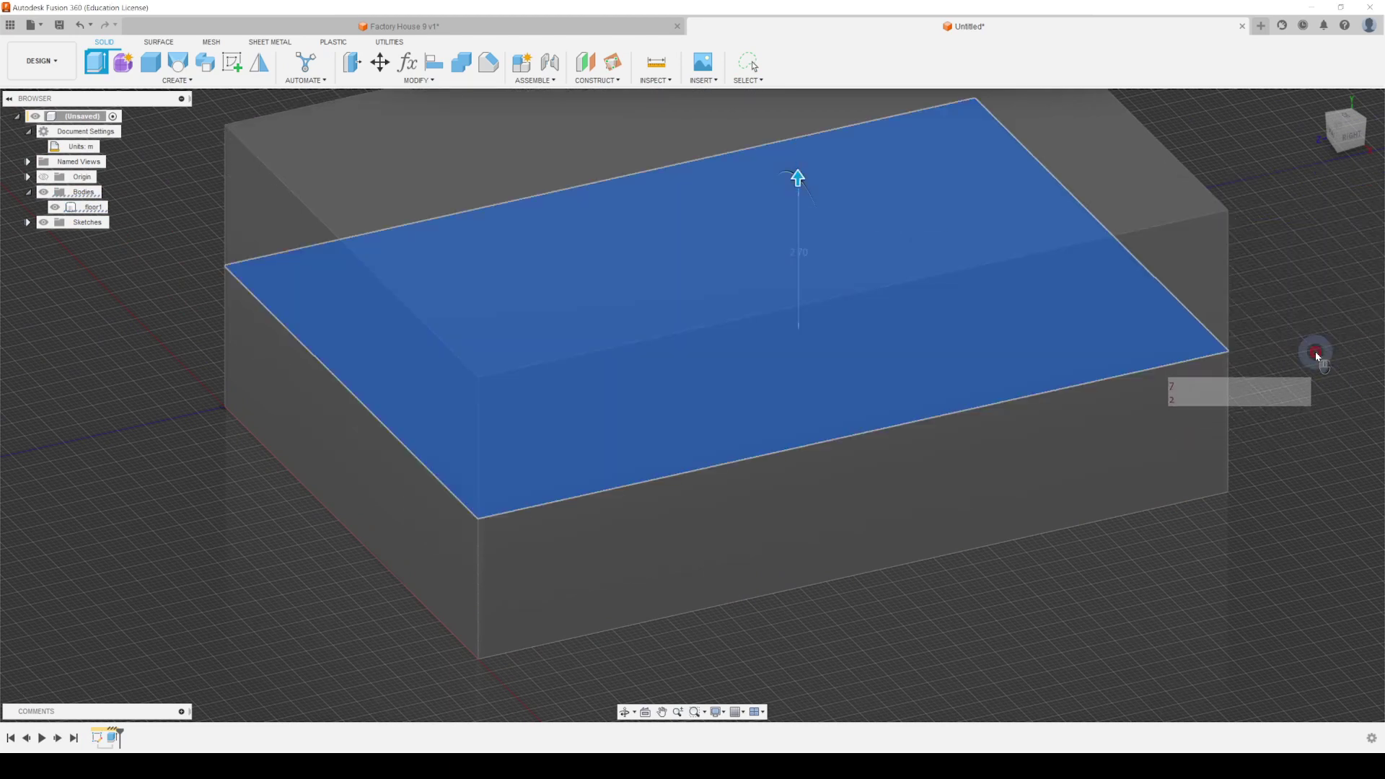
Step: Rename the upper body as Floor2
left_click(98, 222)
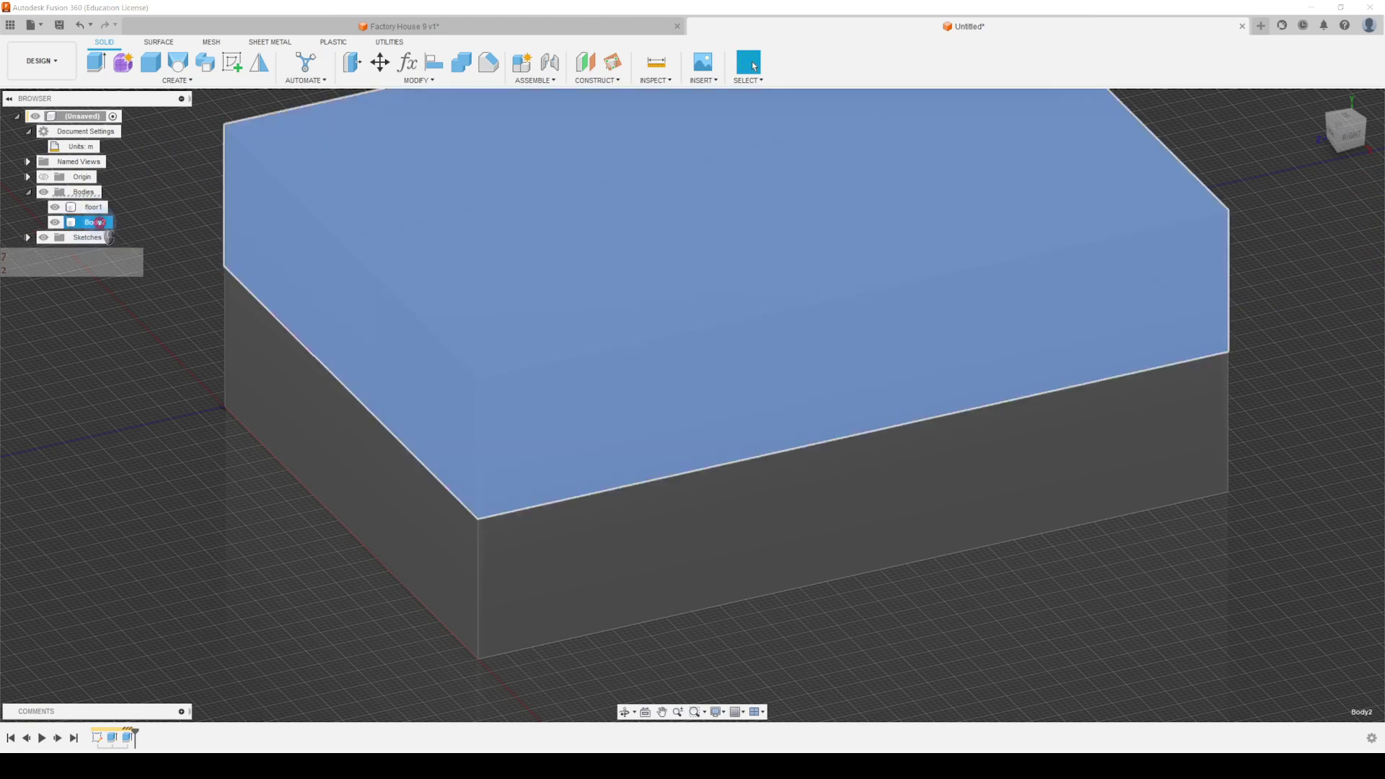
double_click(101, 222)
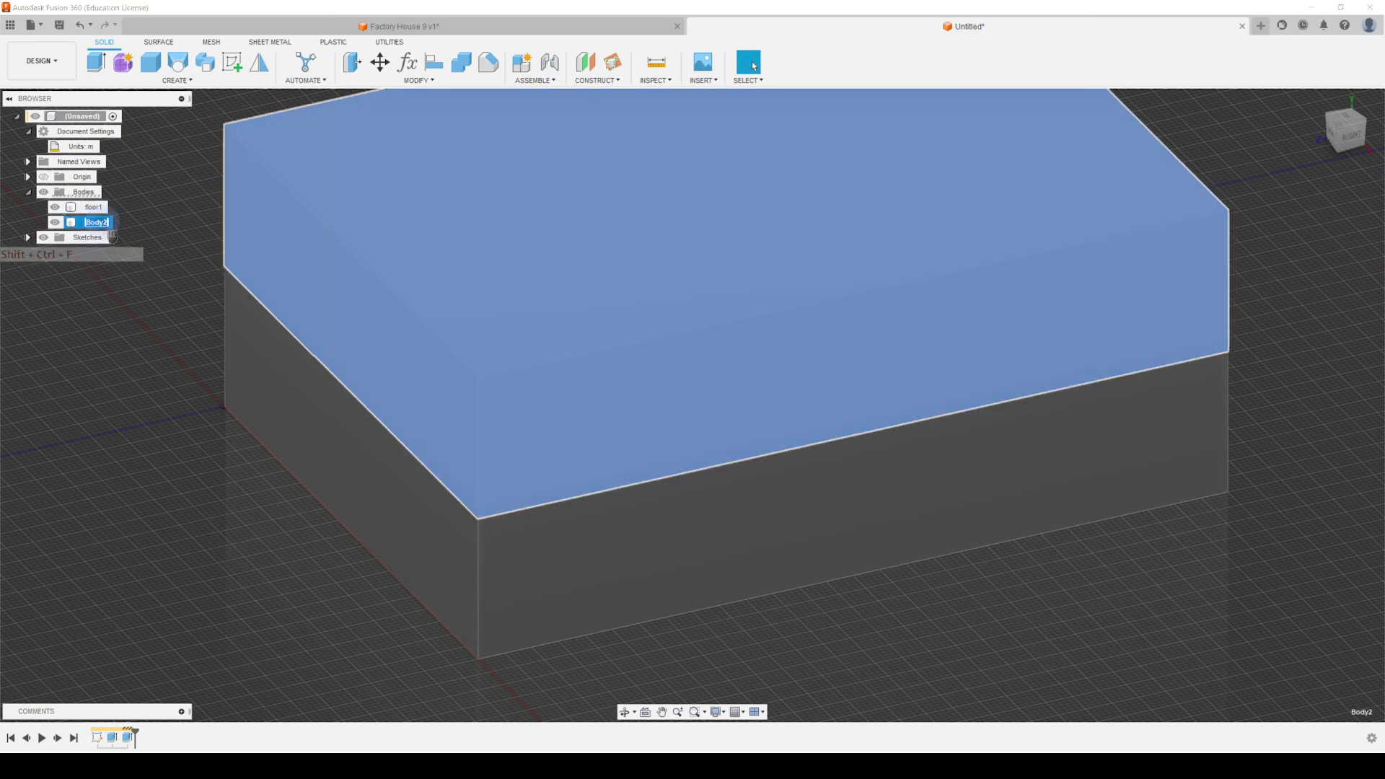
type("Floor")
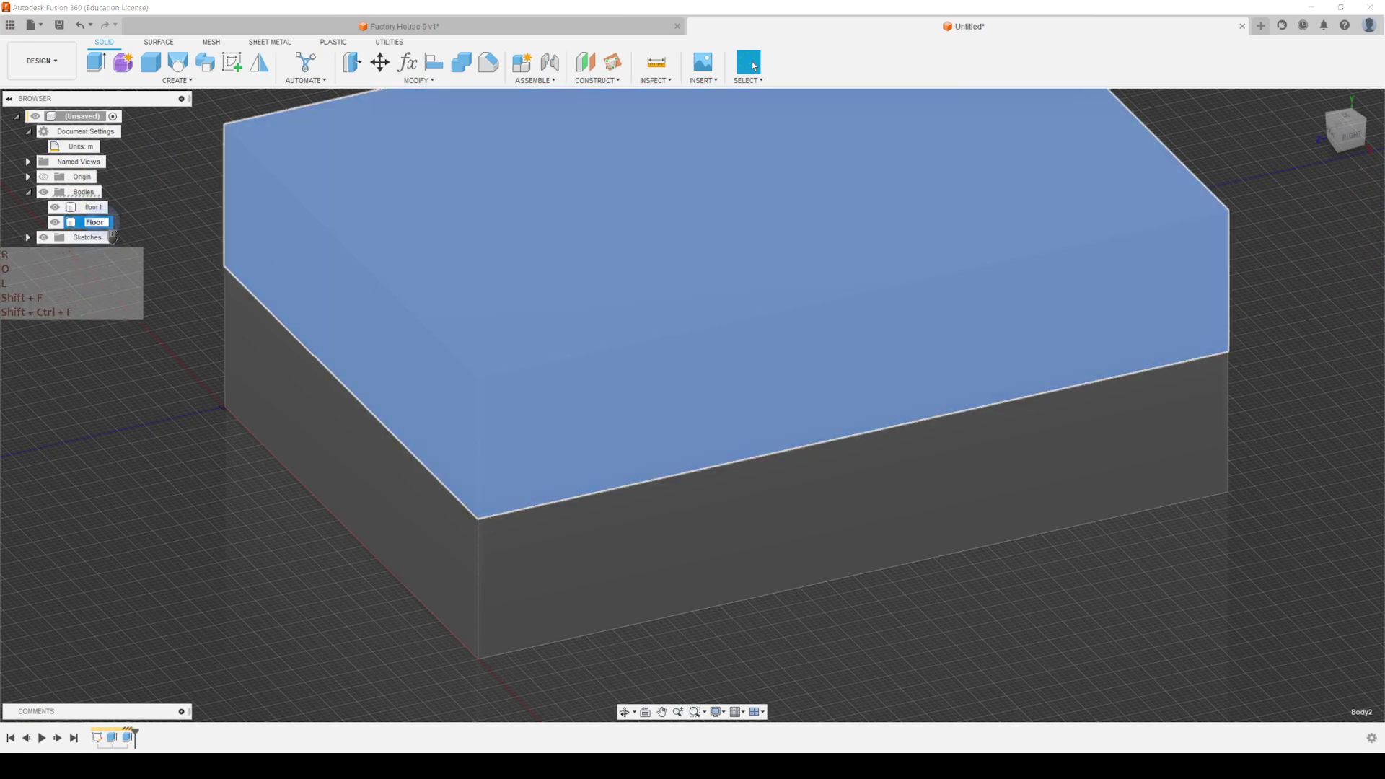
type("2")
key("Return")
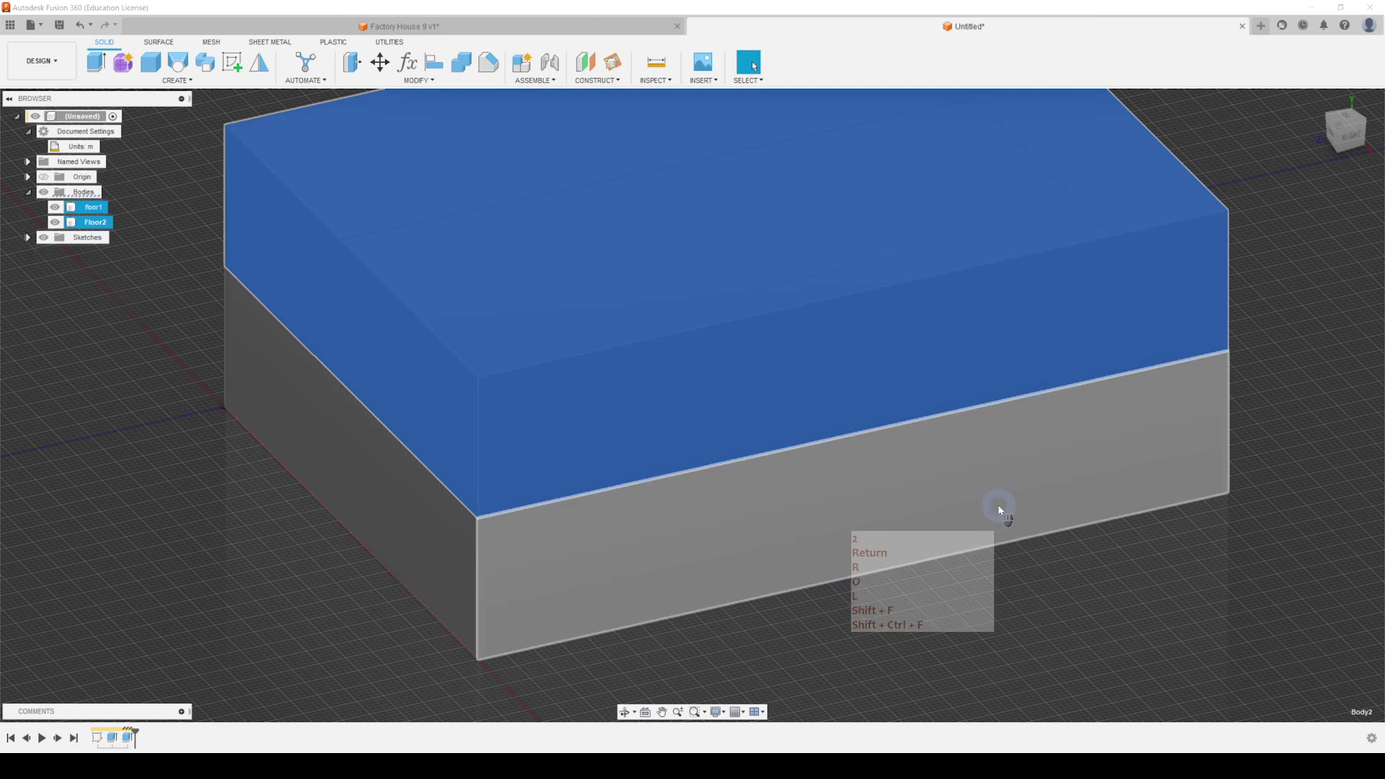
Step: Start a sketch on floor1's long side face and draw a door rectangle about 1 m wide and 1.9 m high near its lower edge
left_click(950, 494)
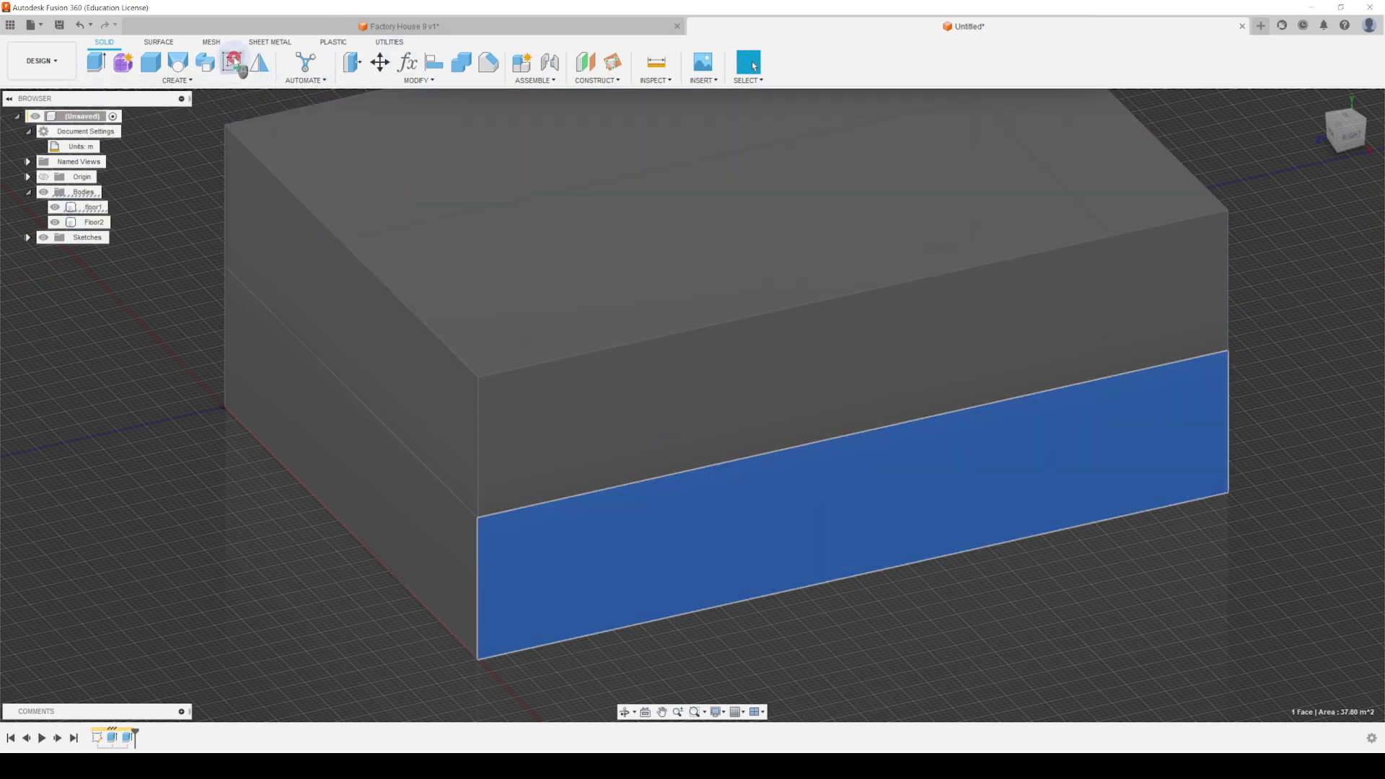
left_click(241, 69)
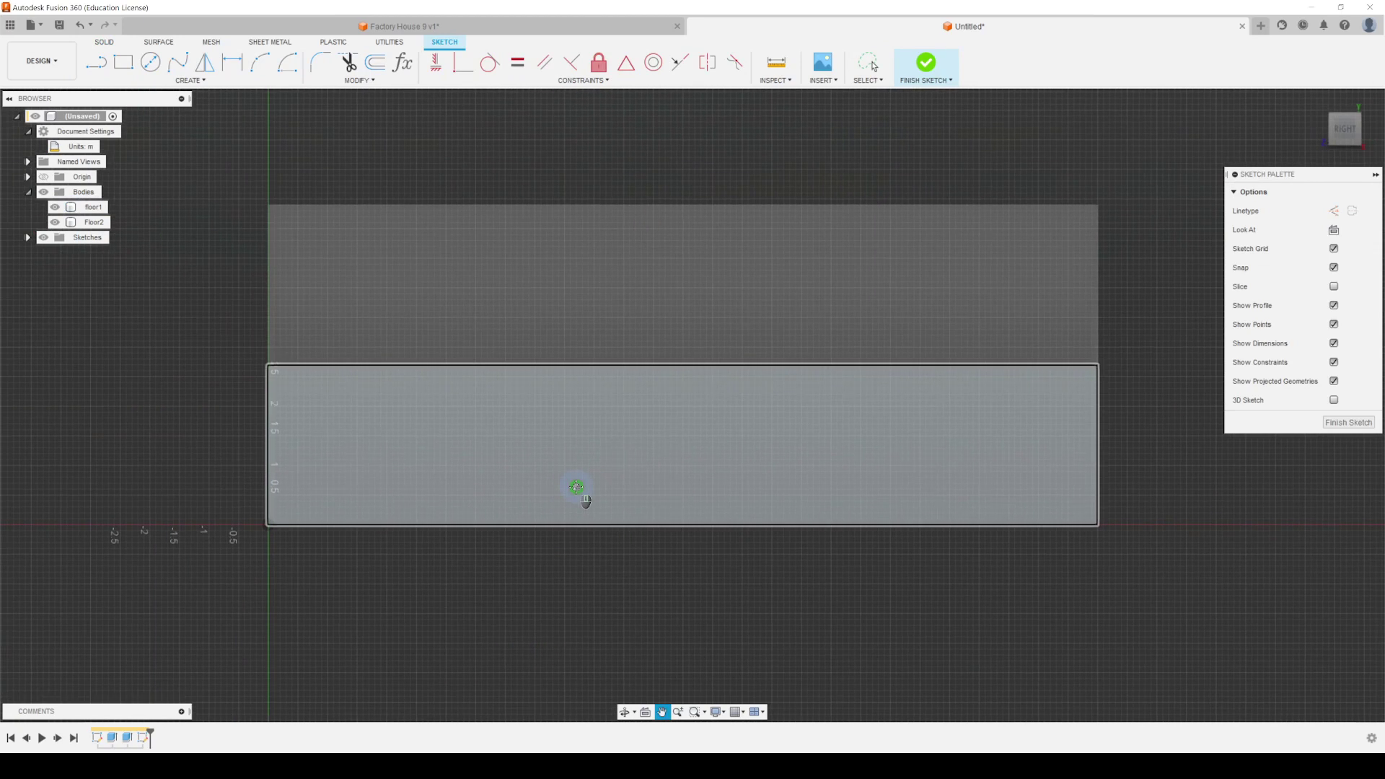
left_click(123, 62)
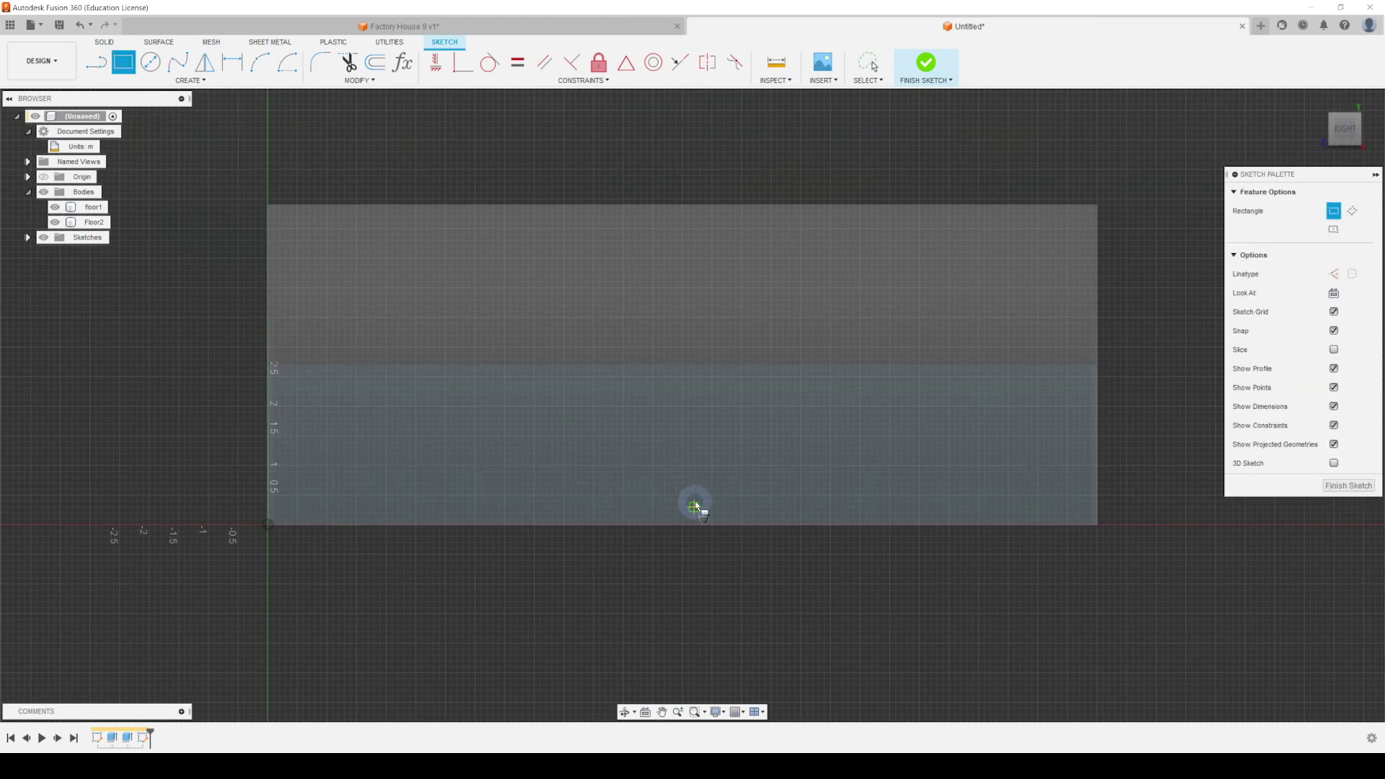
scroll(694, 508, "up", 2)
left_click(668, 518)
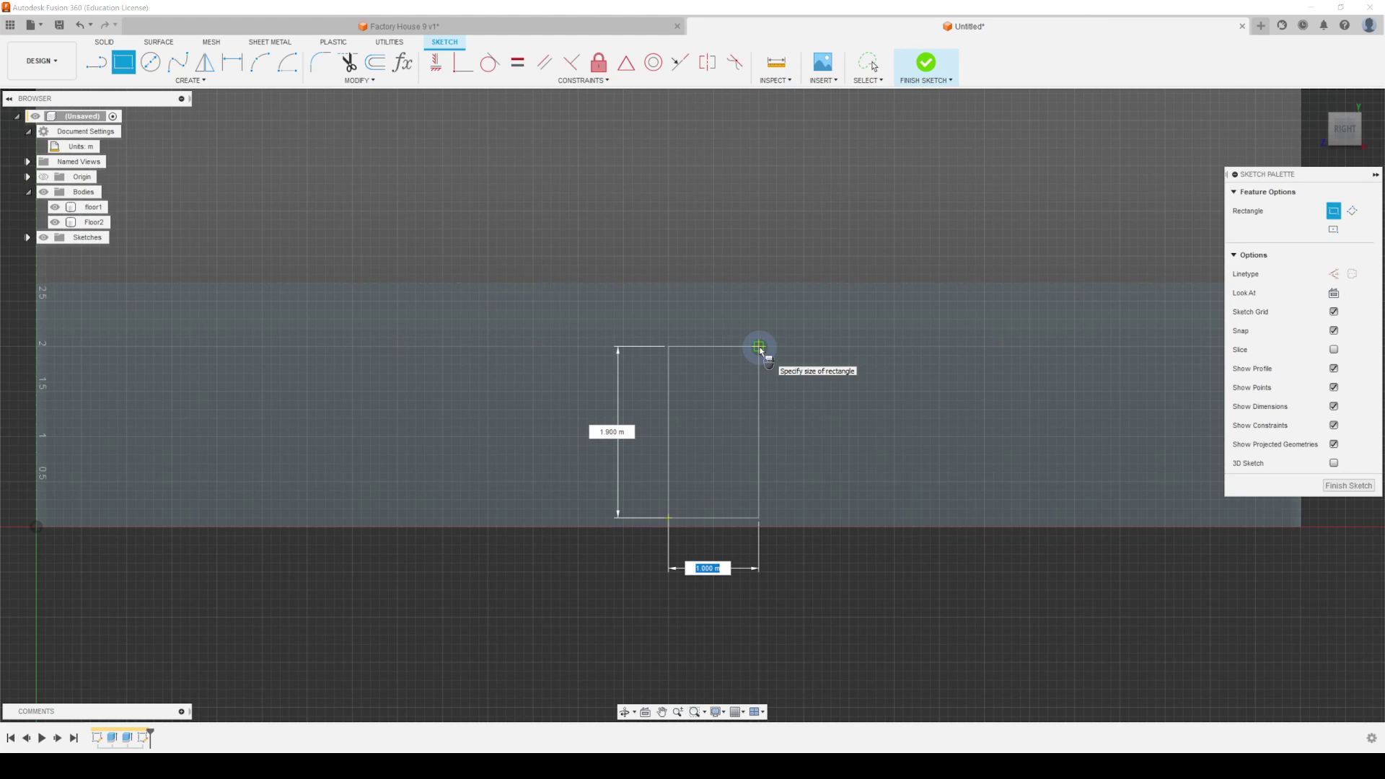
left_click(760, 347)
scroll(860, 527, "down", 2)
middle_click_drag(859, 504, 1087, 532)
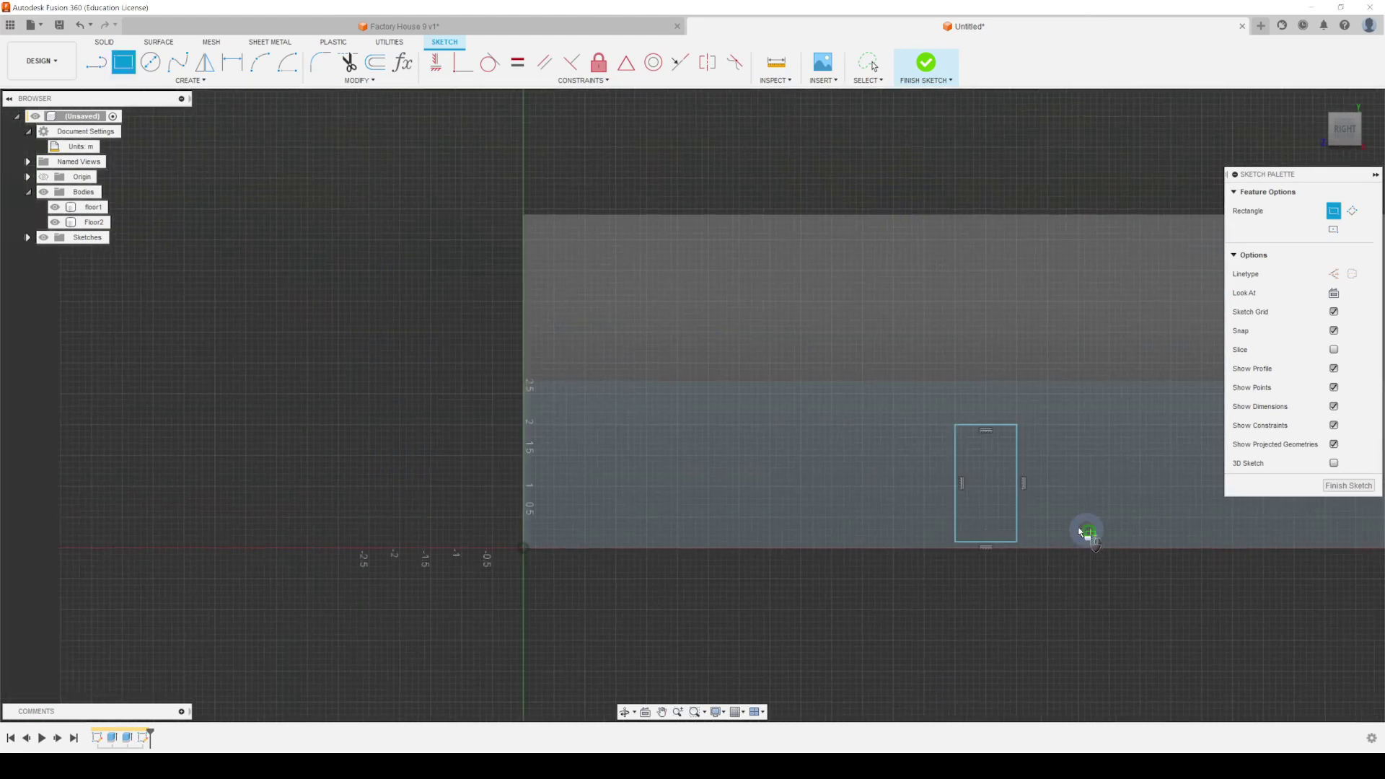
scroll(1036, 520, "up", 4)
scroll(947, 326, "up", 2)
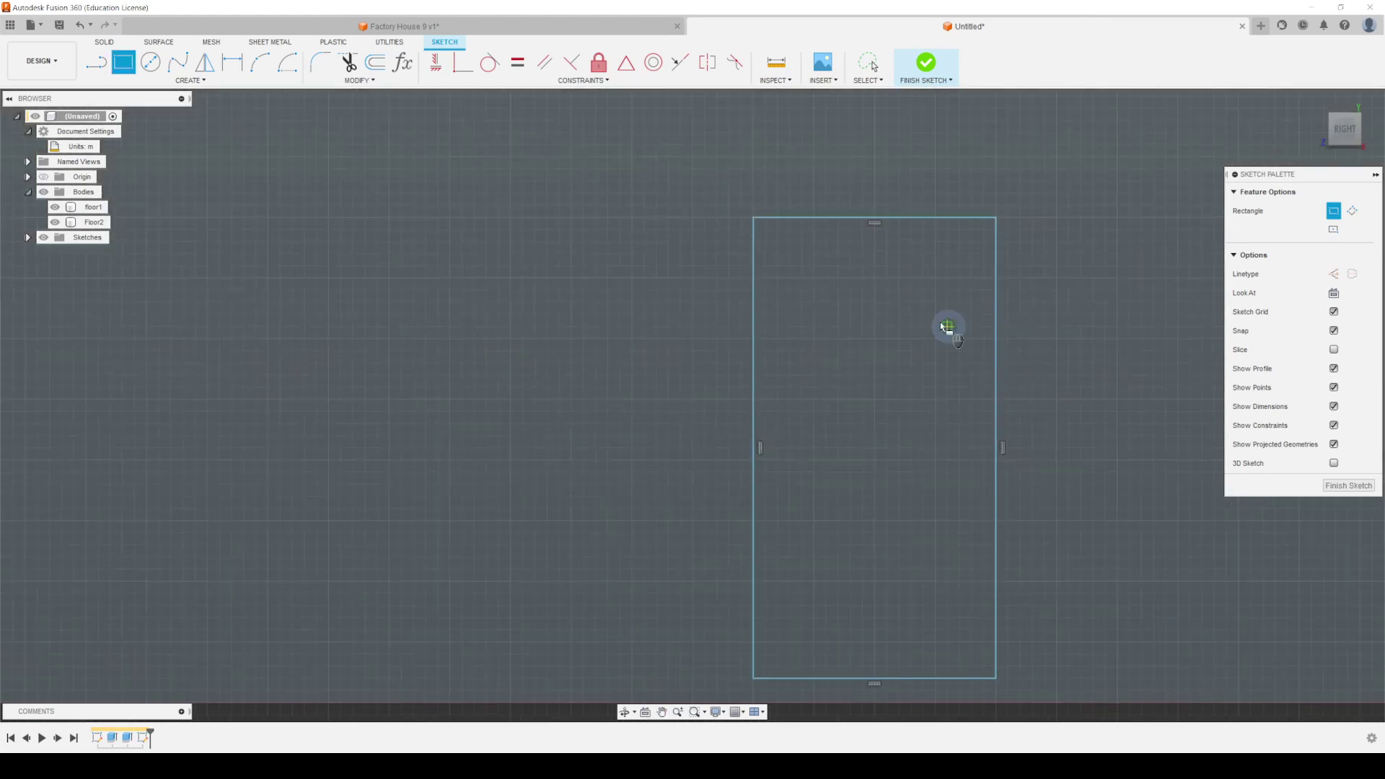
middle_click_drag(900, 300, 832, 259)
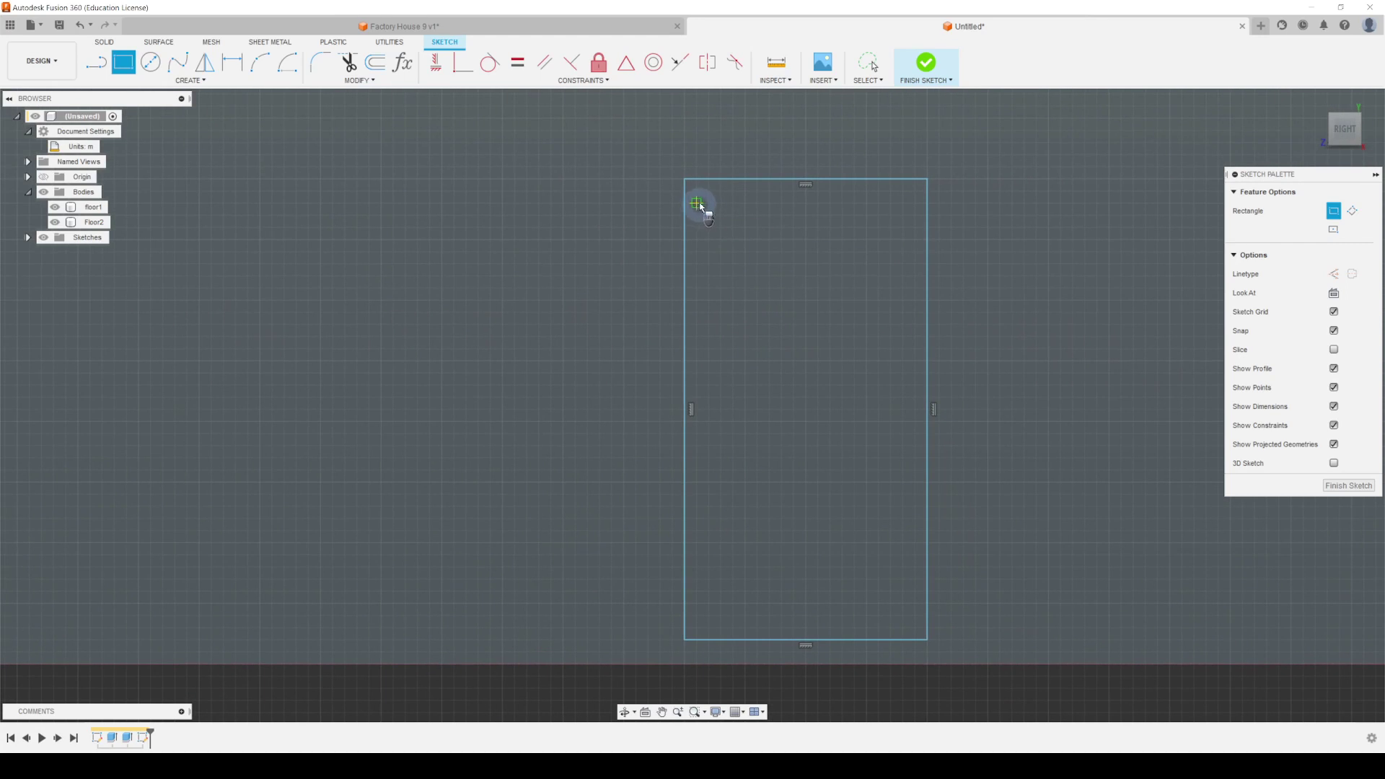
left_click(805, 180)
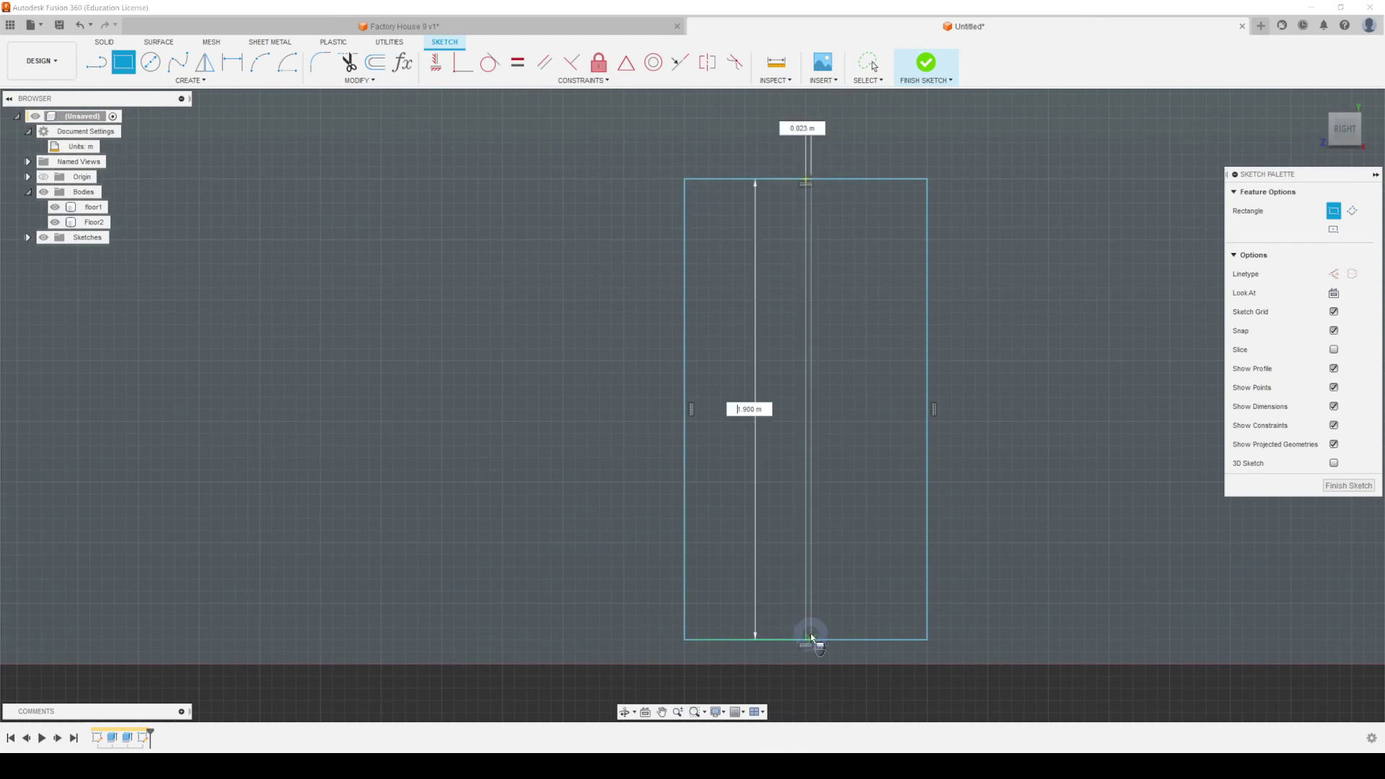
type("1.75")
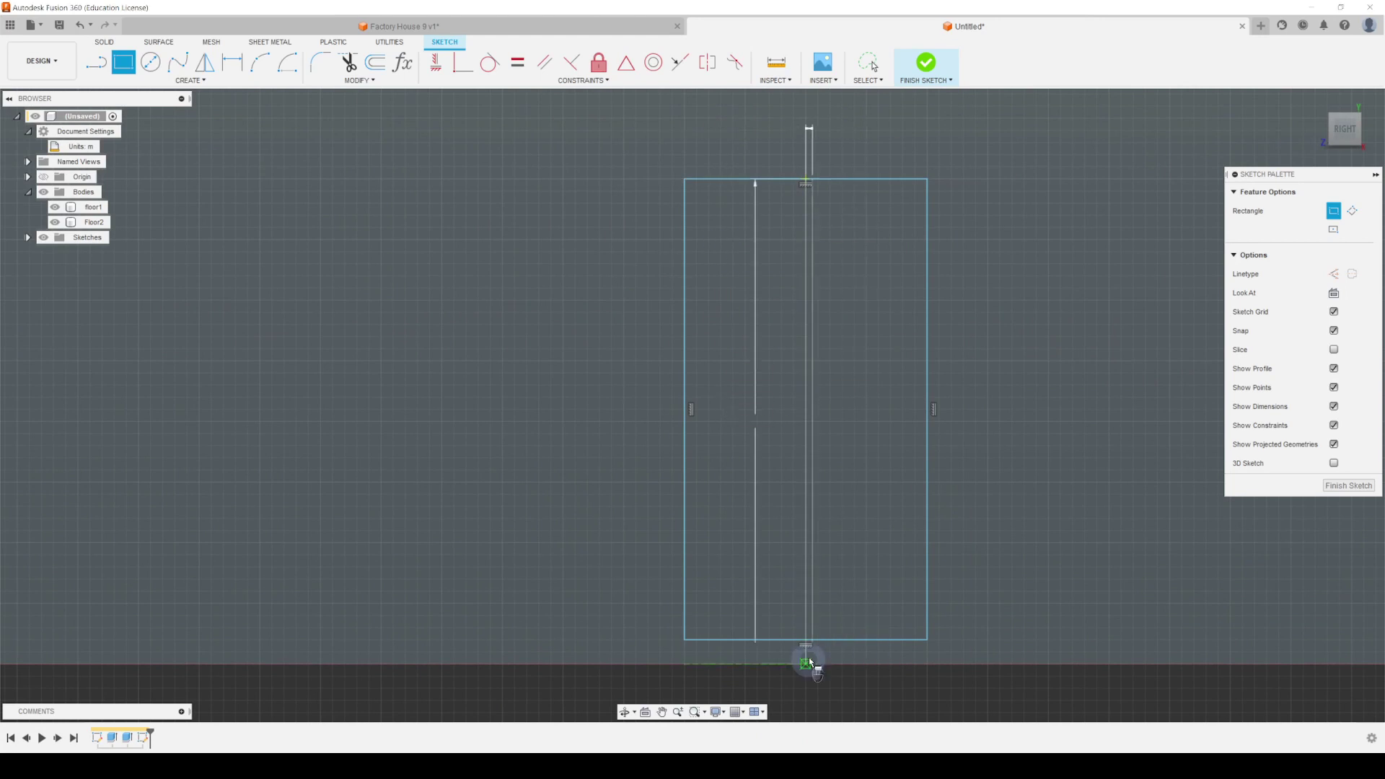
key("Escape")
Step: Draw a vertical line from the midpoint of the door rectangle's top edge to the midpoint of its bottom edge
key("l")
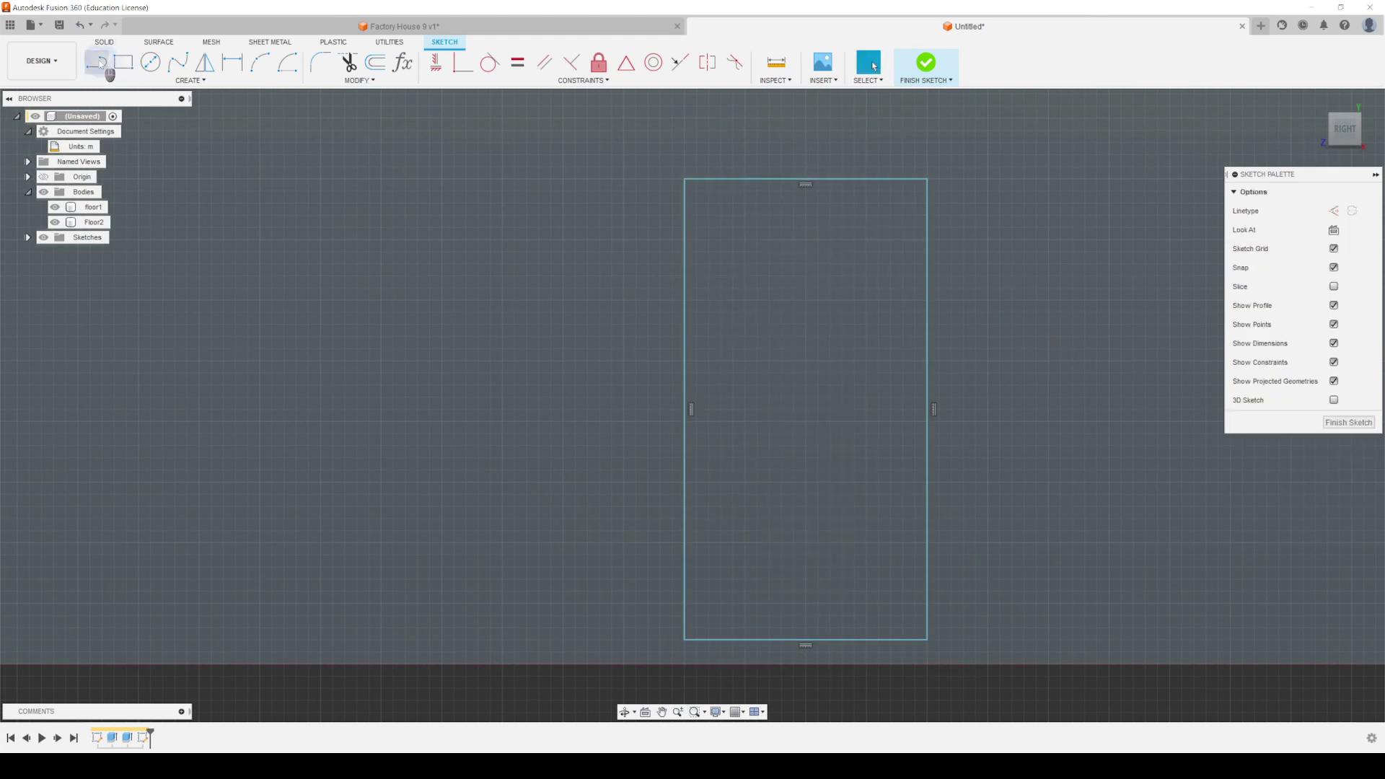
left_click(806, 185)
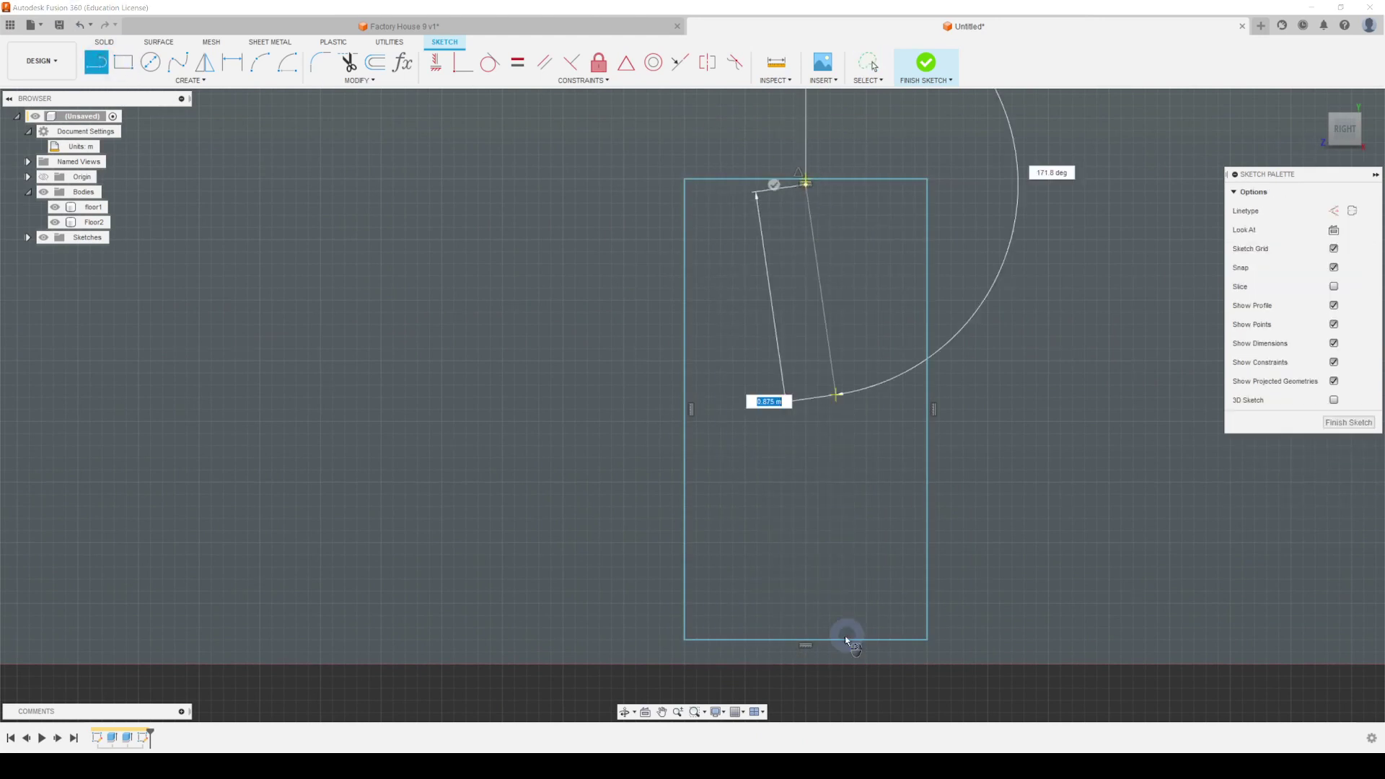
double_click(806, 639)
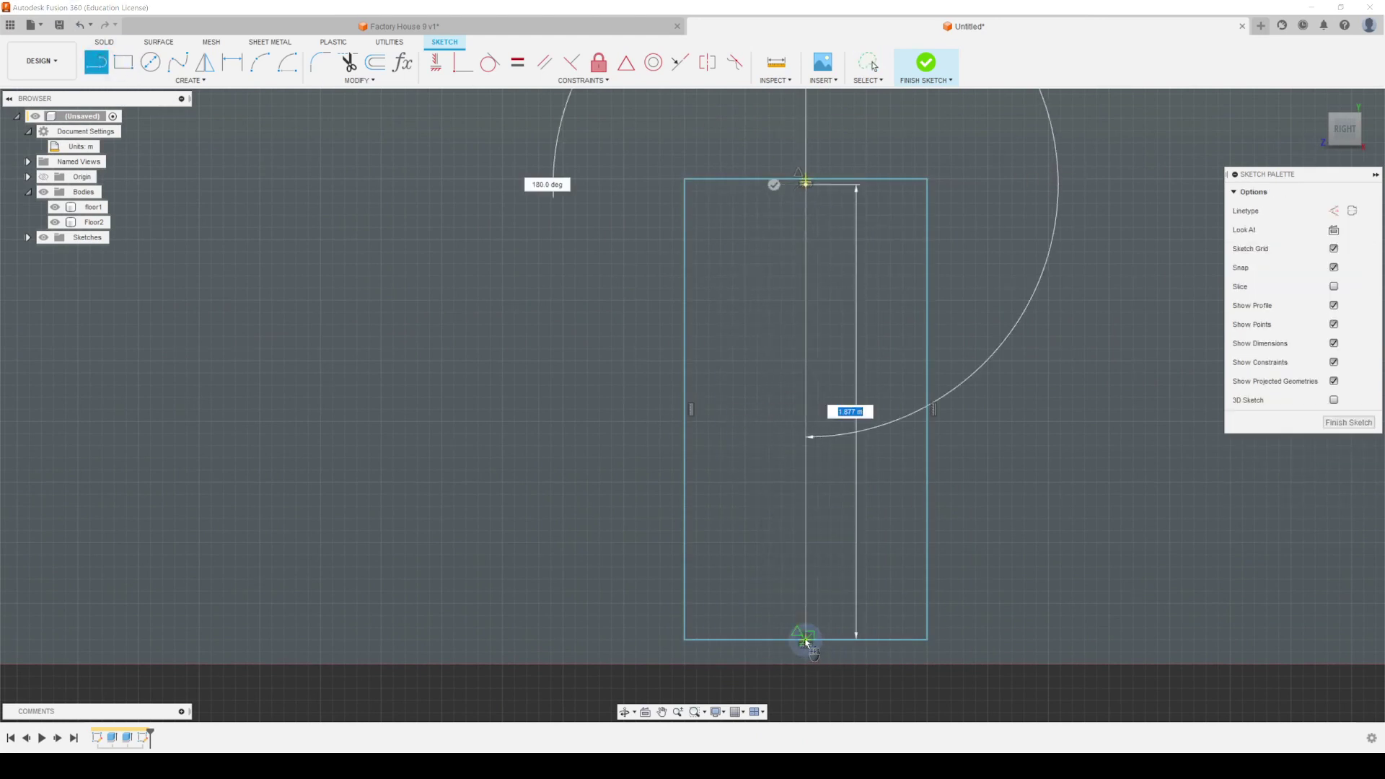
Step: Draw a panel rectangle about 0.4 m wide and 0.6 m high inside the upper corner of the door's left half
left_click(123, 62)
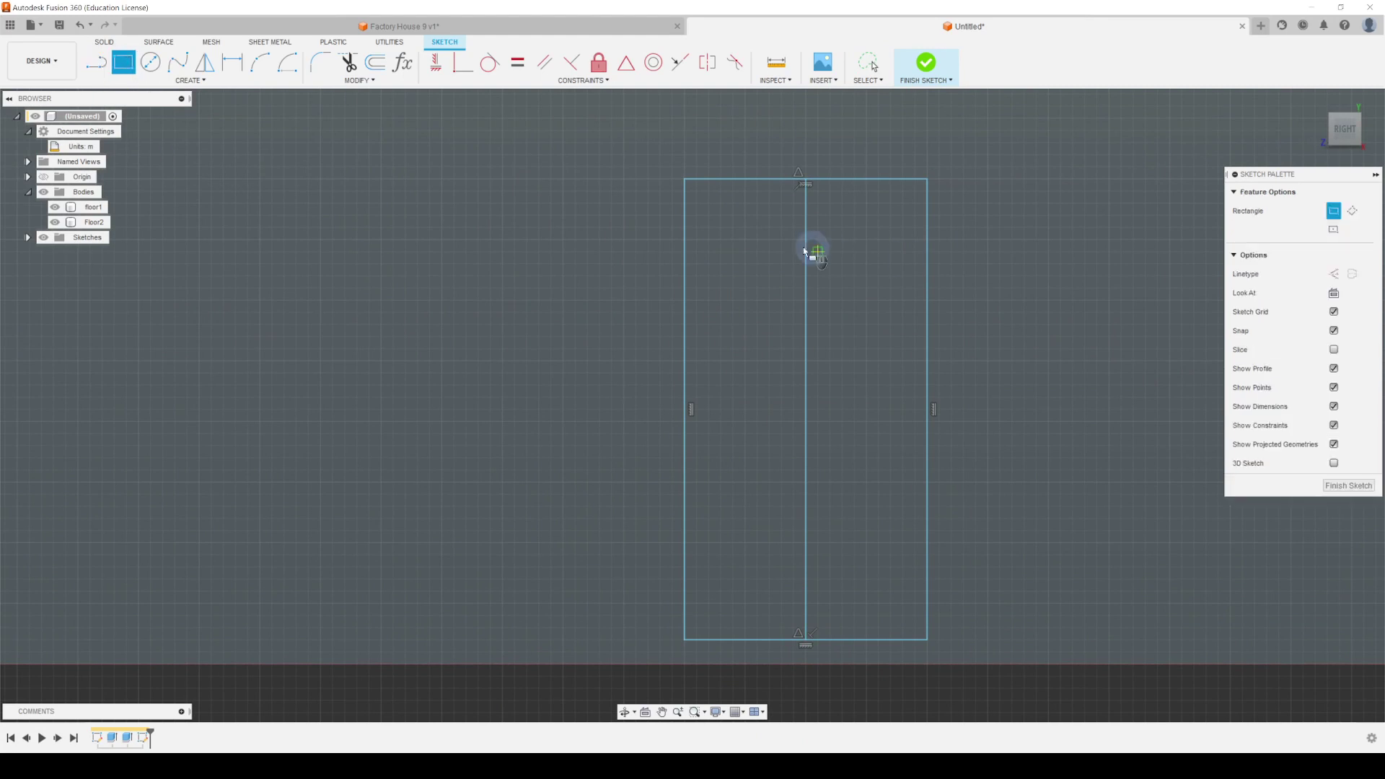
left_click(697, 192)
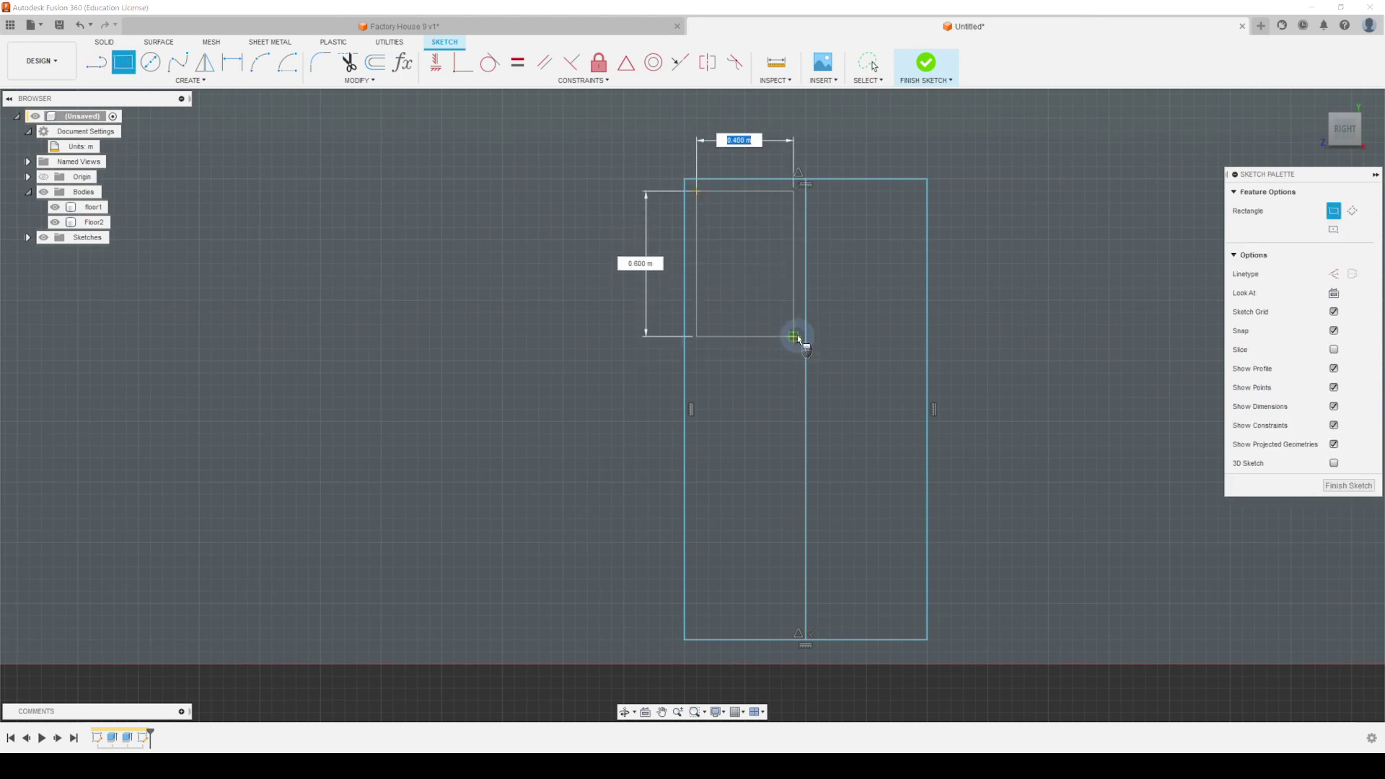
left_click(793, 336)
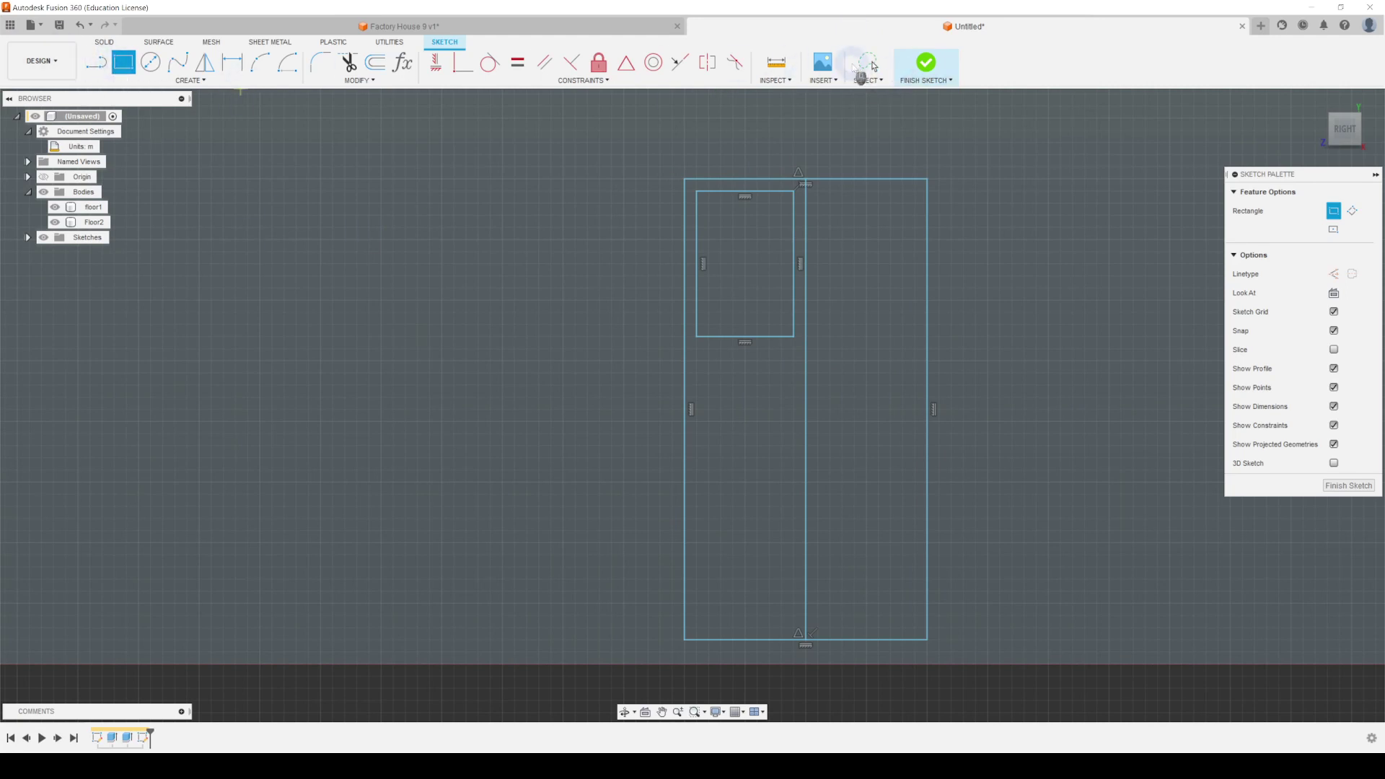
Step: Pattern the door panel rectangle downwards as three instances over a 1.25 m extent and shorten the panels to about 0.52 m high
left_click(867, 63)
double_click(767, 192)
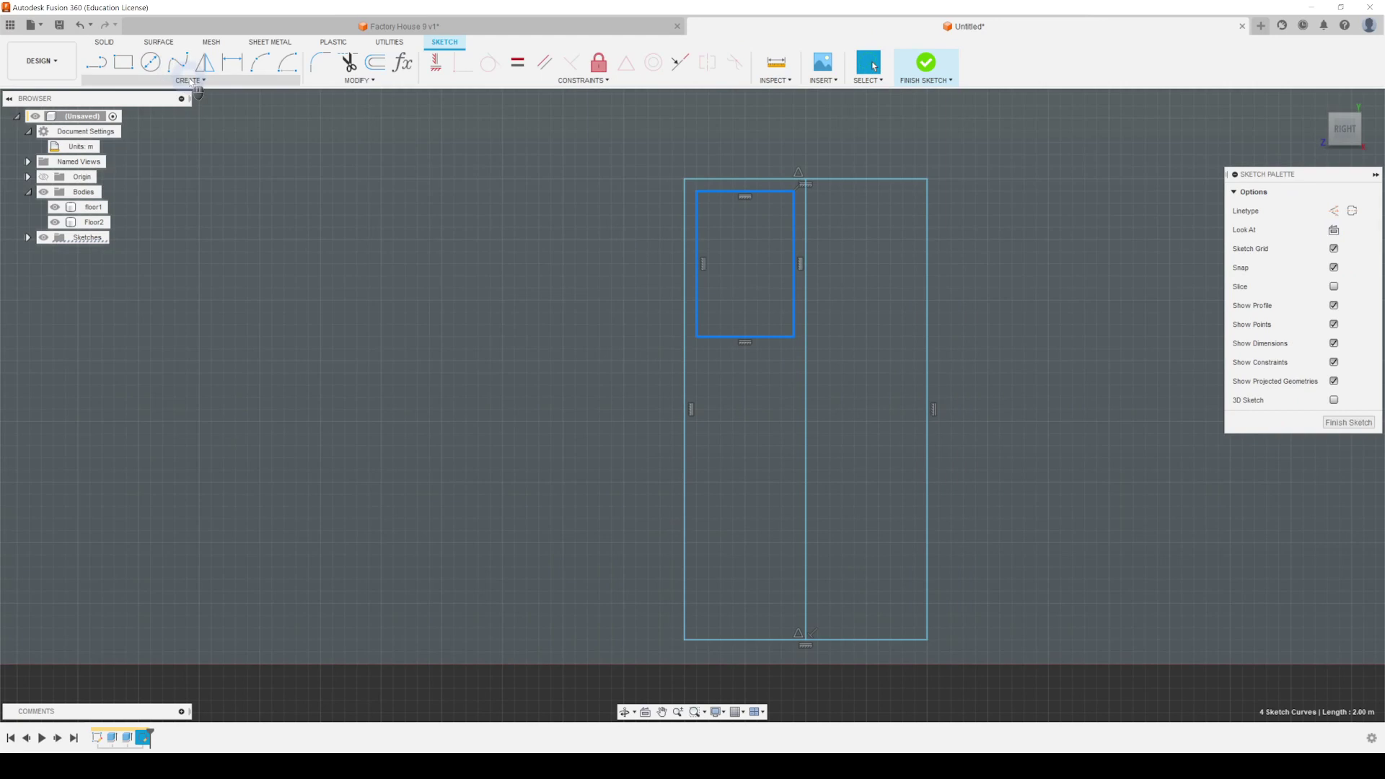
left_click(191, 80)
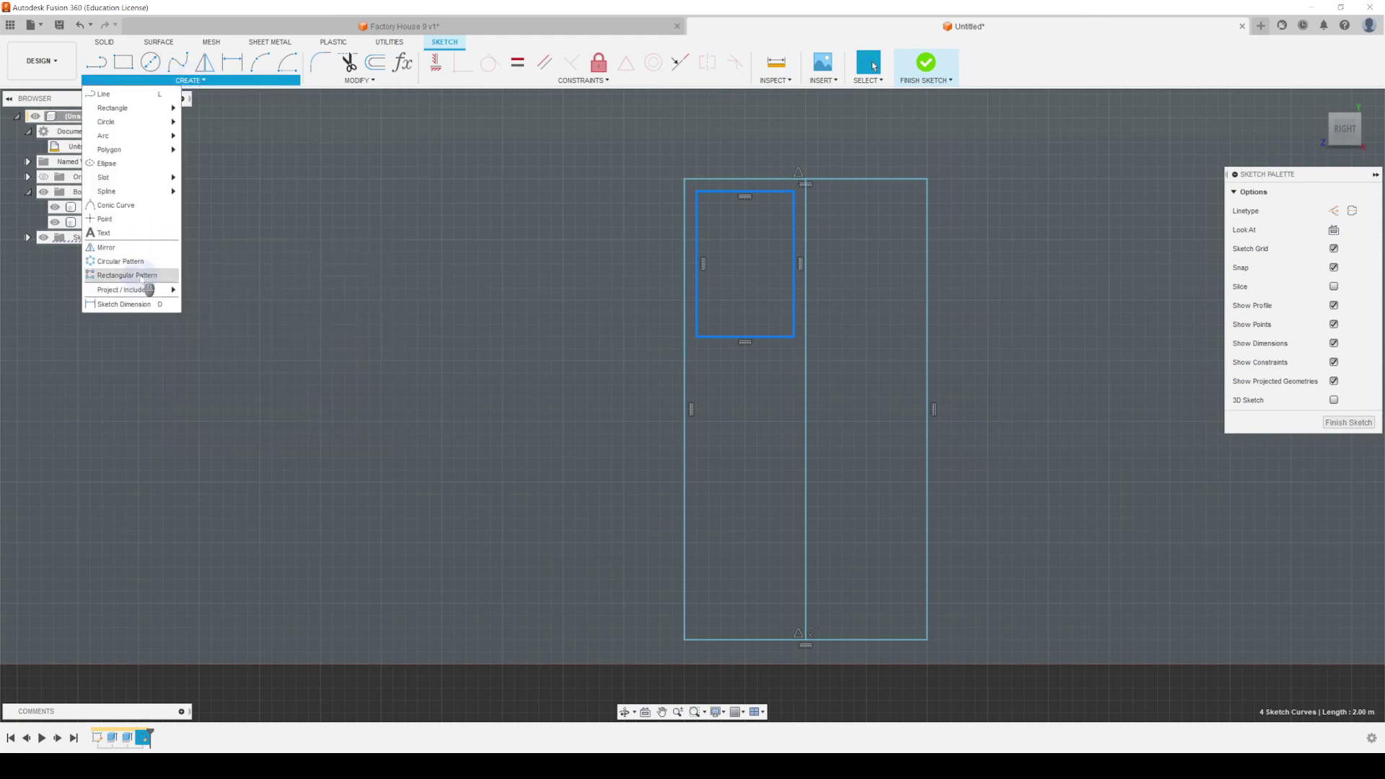
left_click(141, 276)
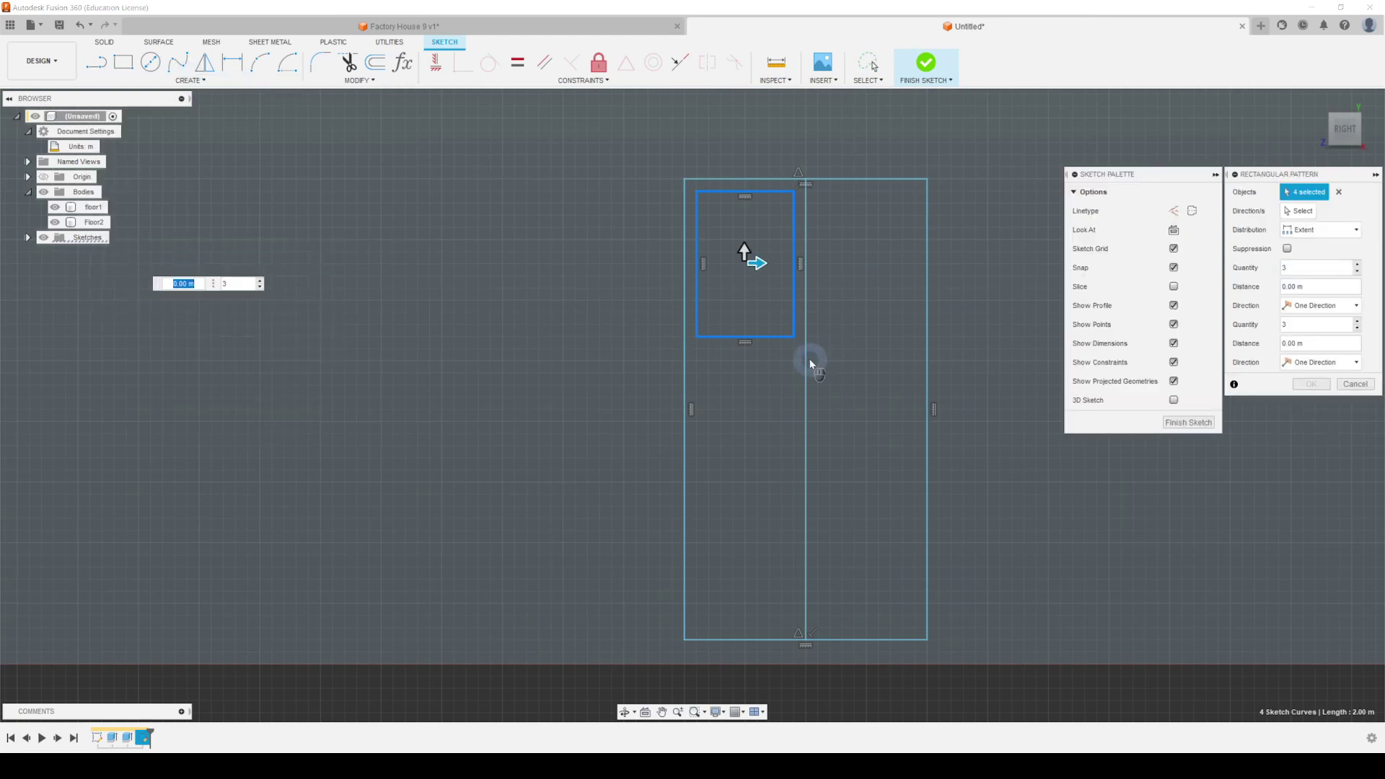
left_click_drag(744, 251, 742, 553)
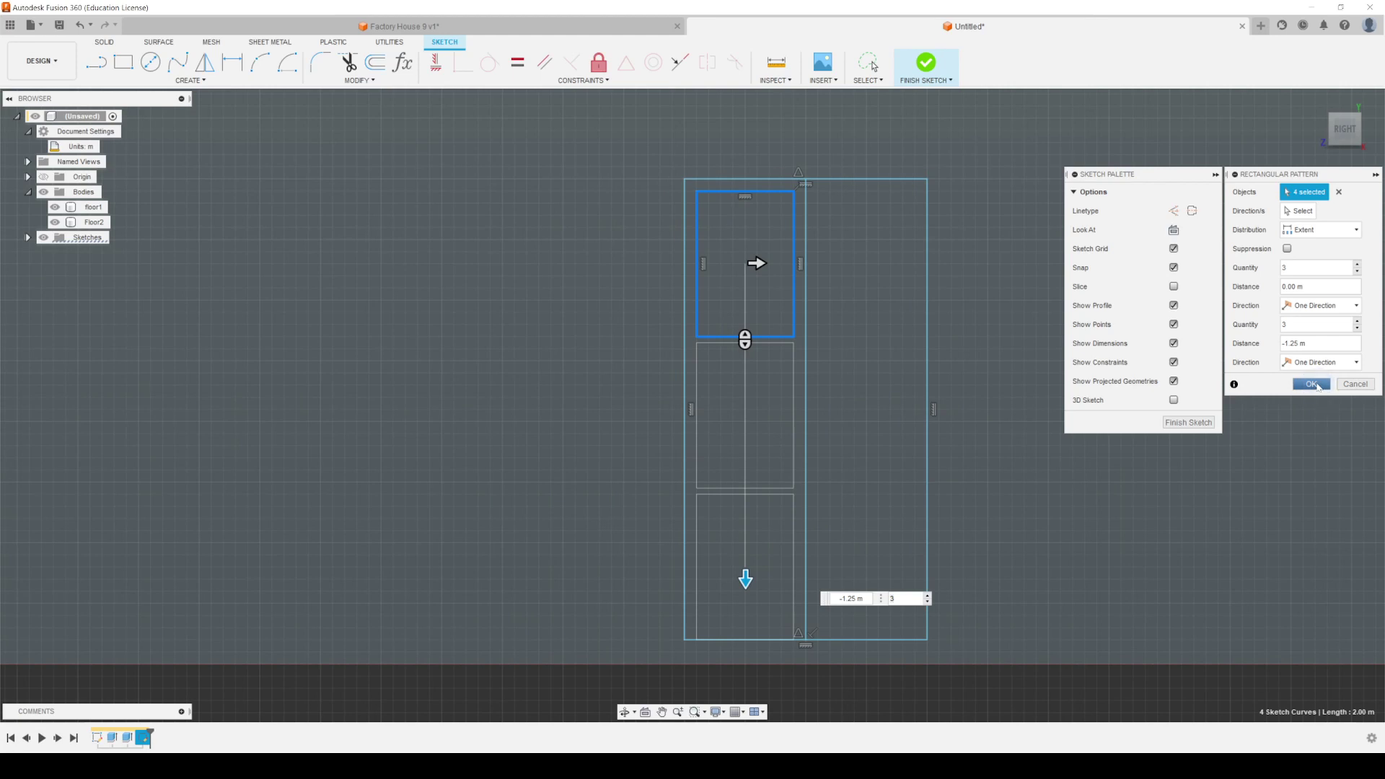
left_click(1313, 385)
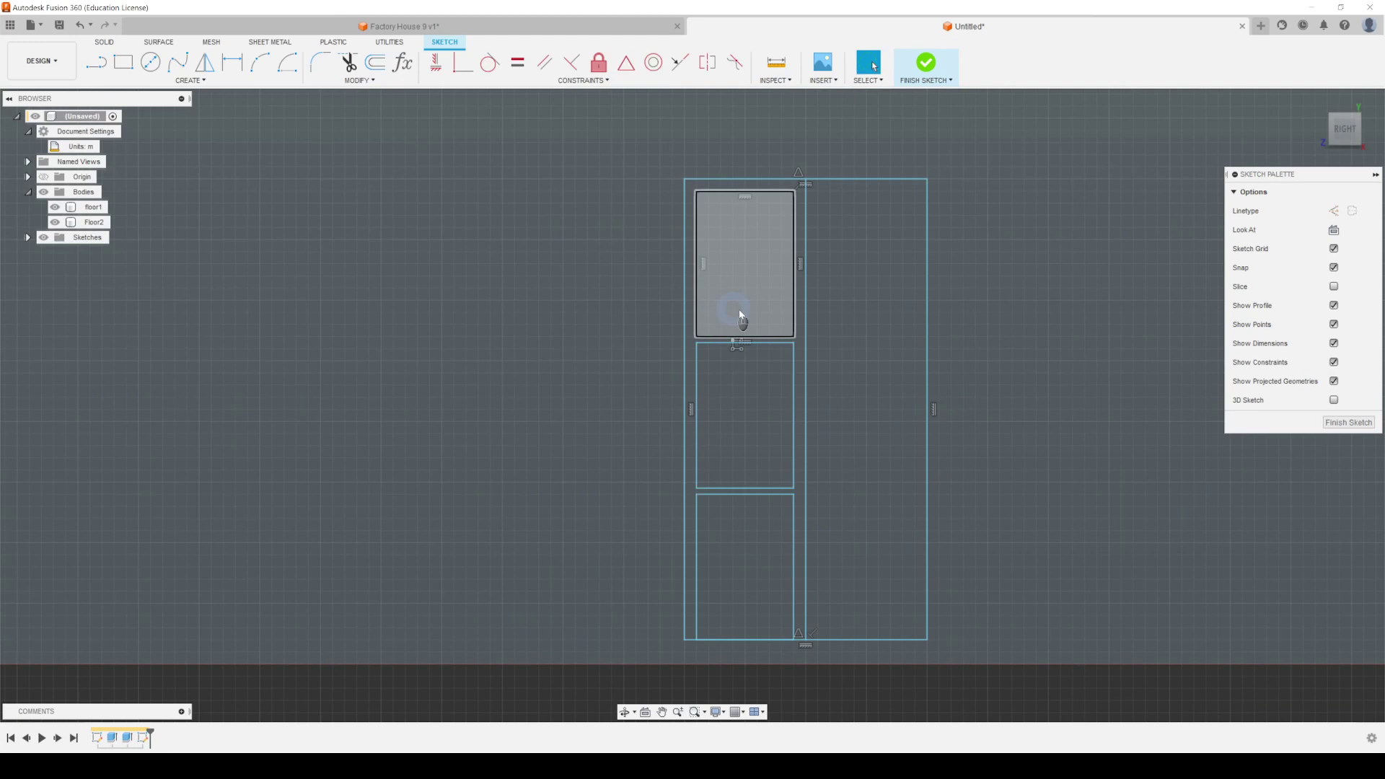
left_click_drag(764, 336, 770, 318)
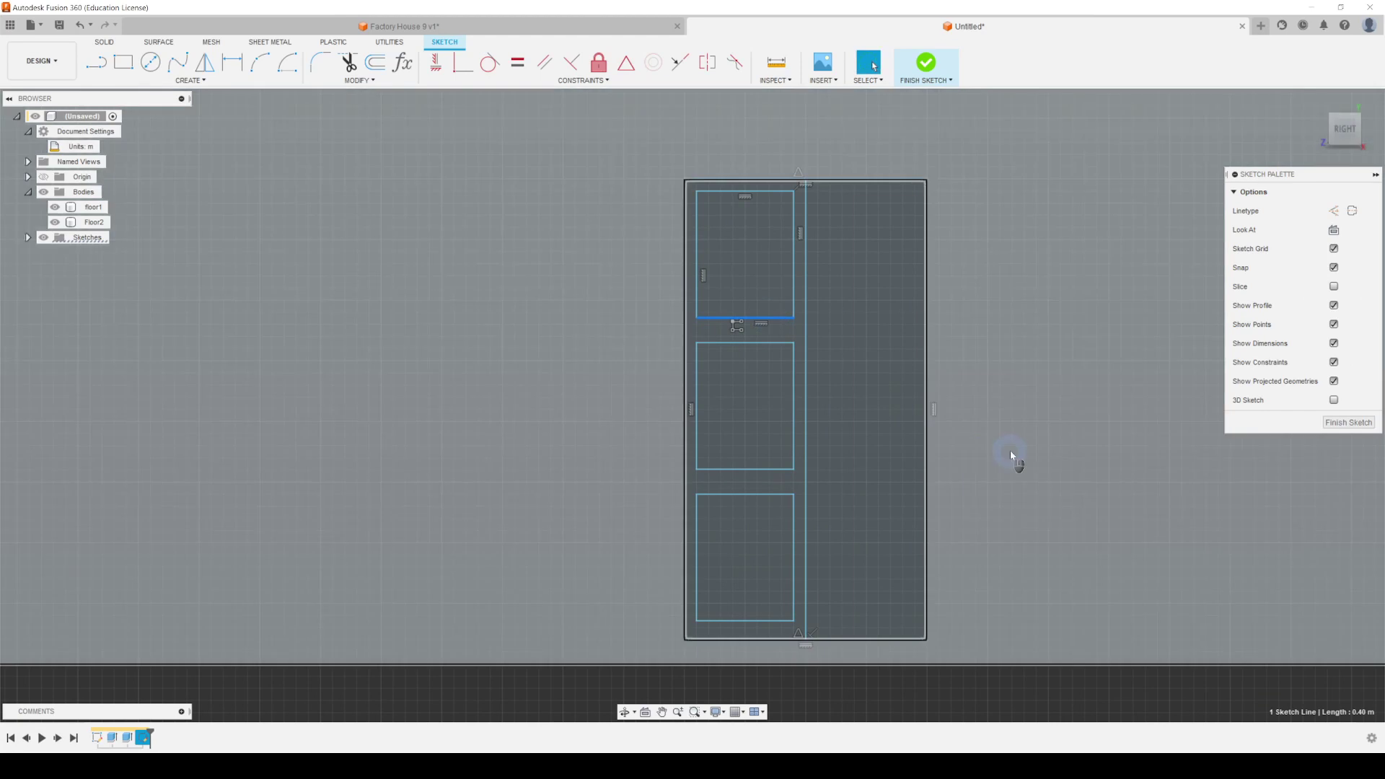
Step: Convert the door's vertical centre line to a construction line
middle_click_drag(1010, 450, 927, 449)
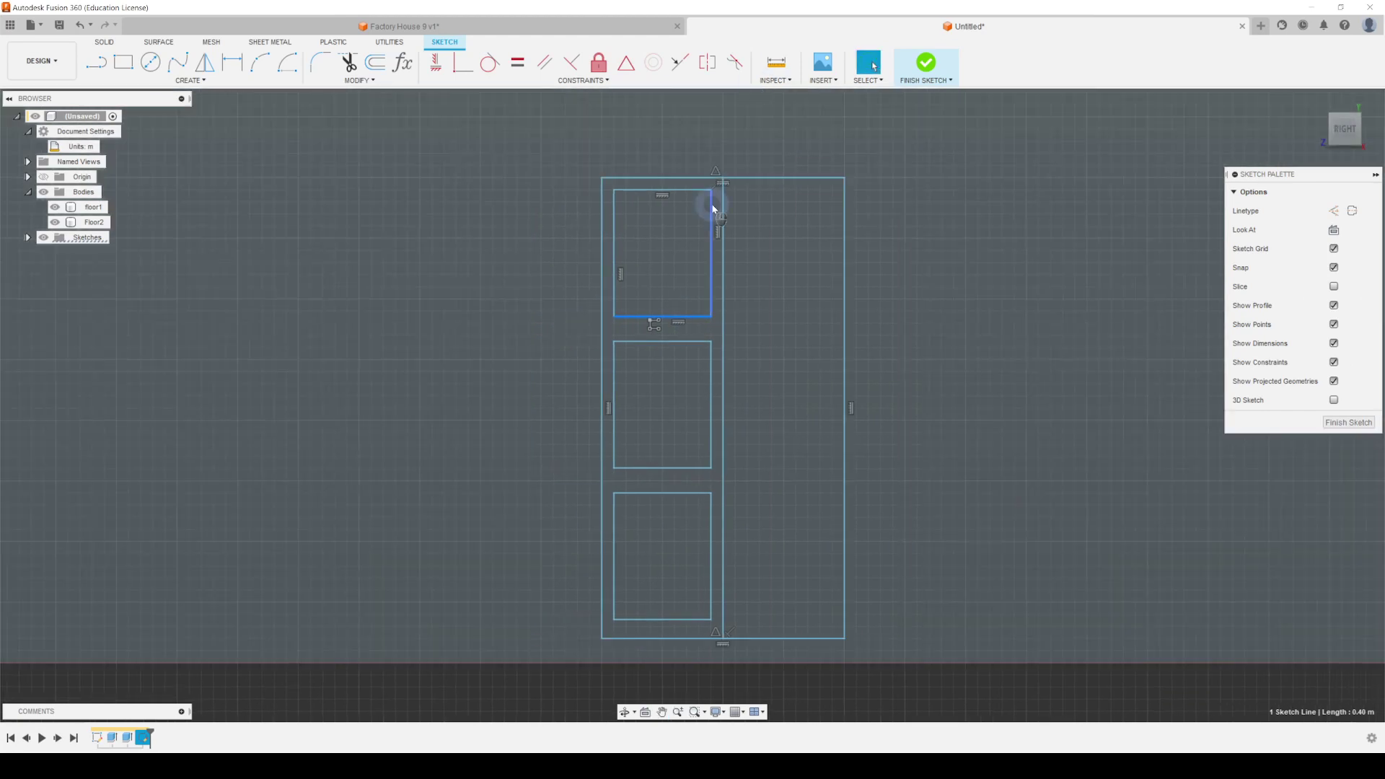
left_click(723, 205)
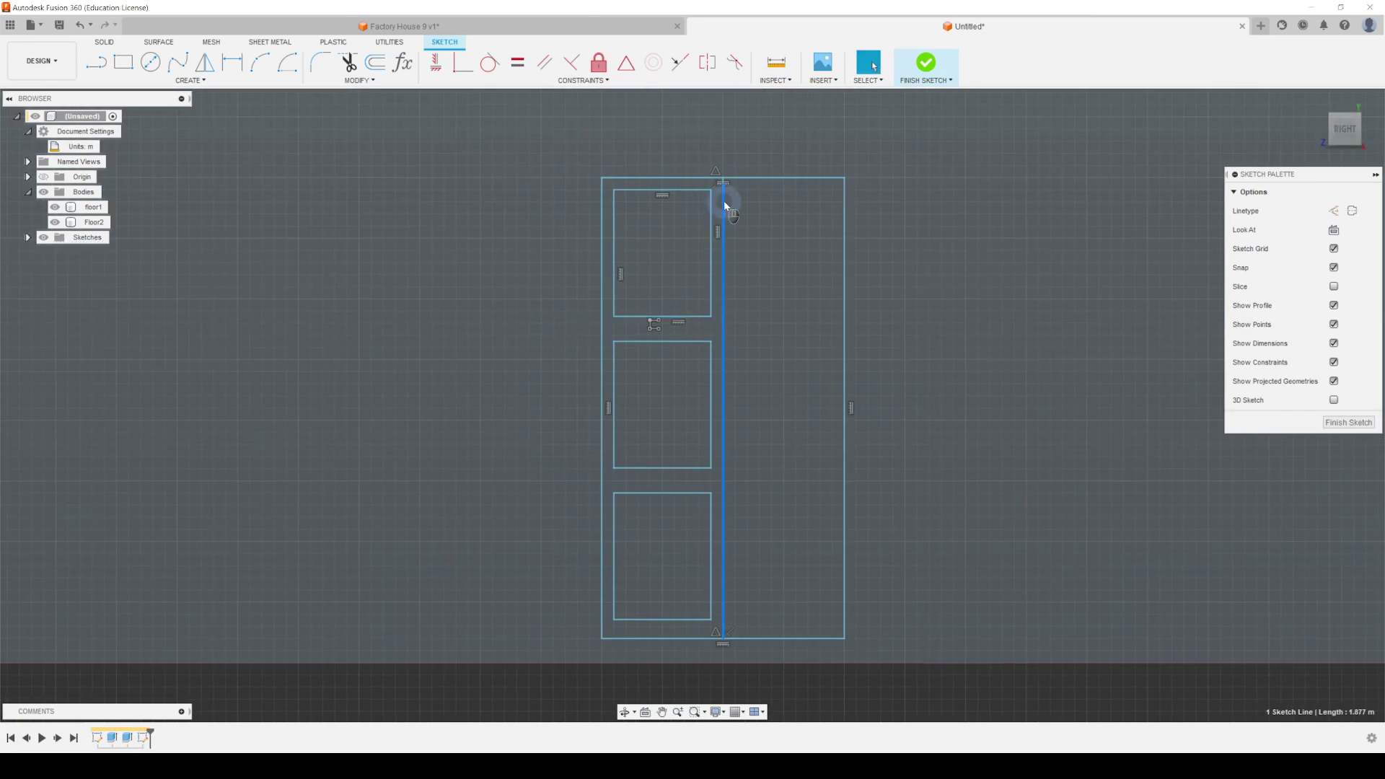
right_click(724, 206)
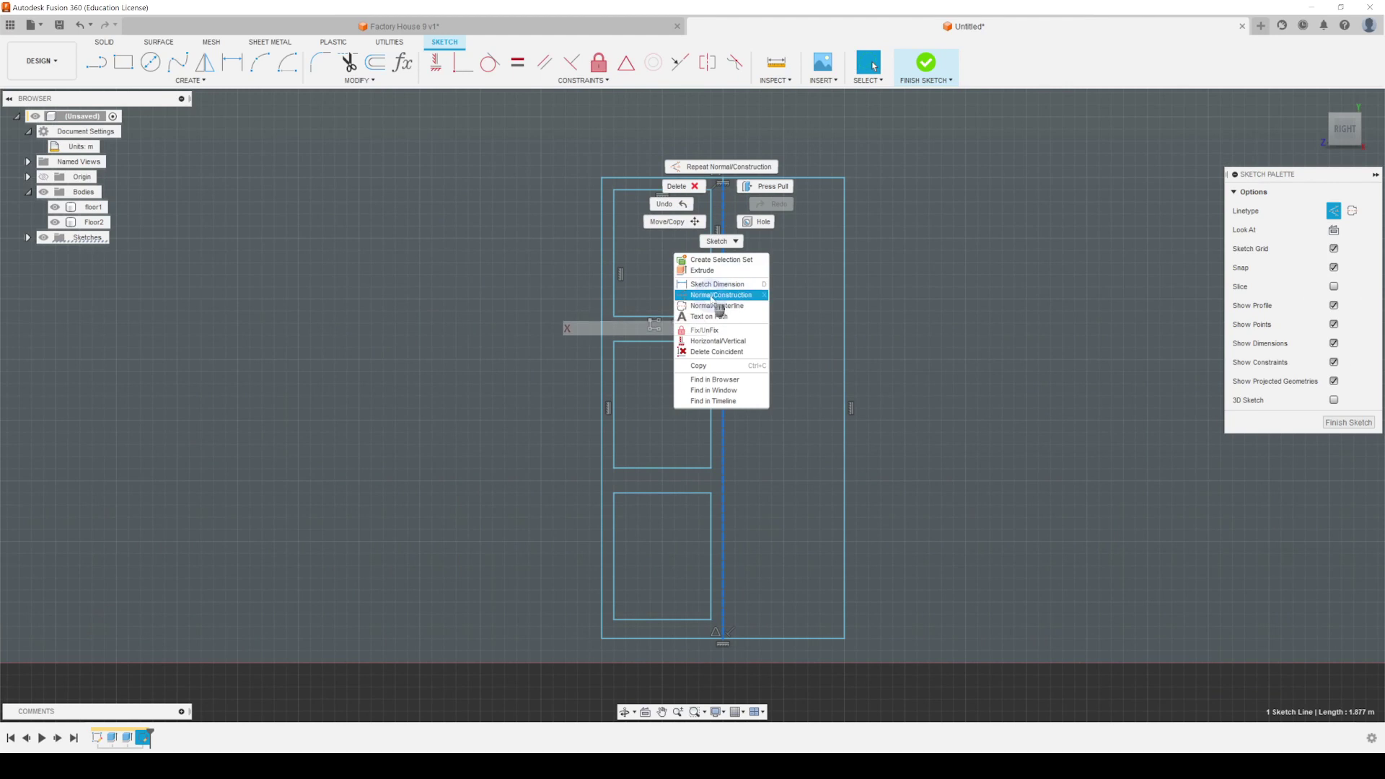
left_click(797, 281)
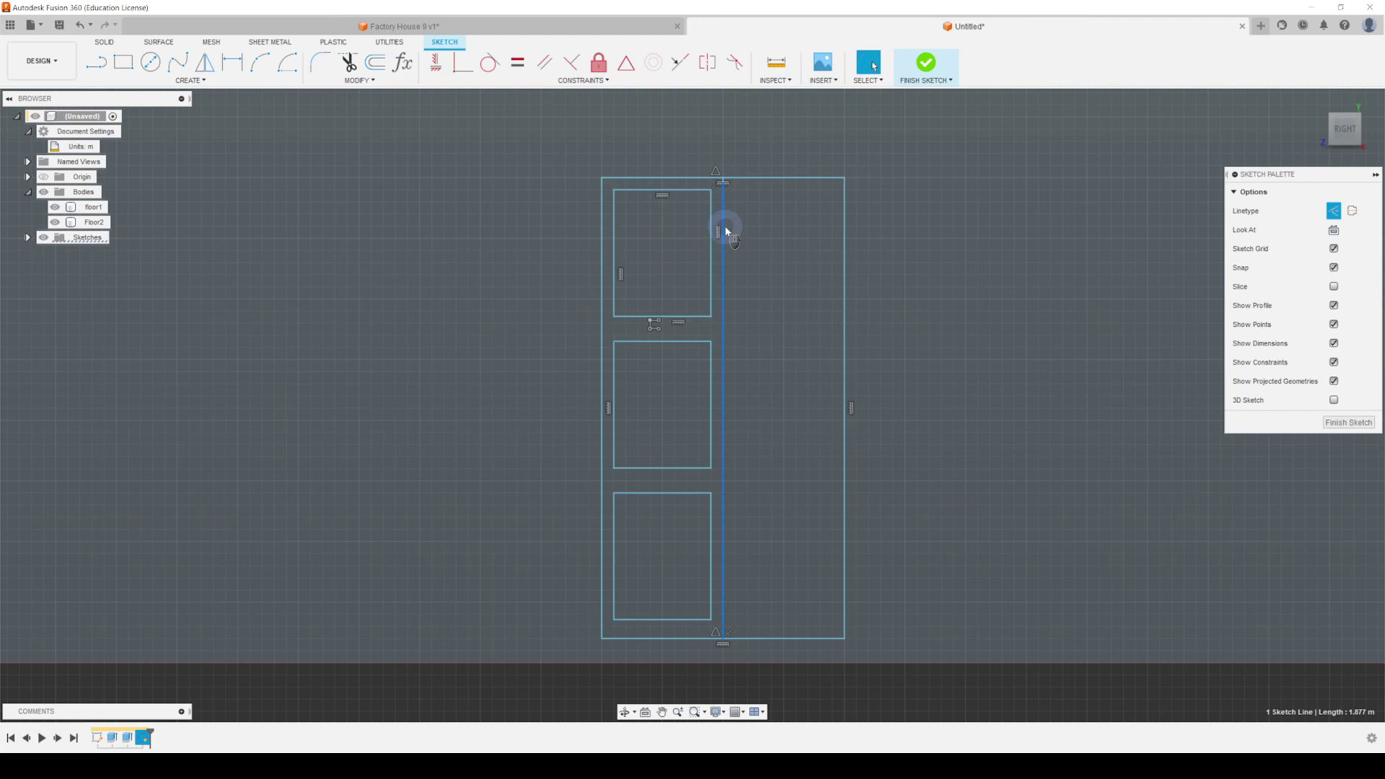
Step: Mirror the three panel rectangles about the vertical centre line into the door's empty half
double_click(679, 190)
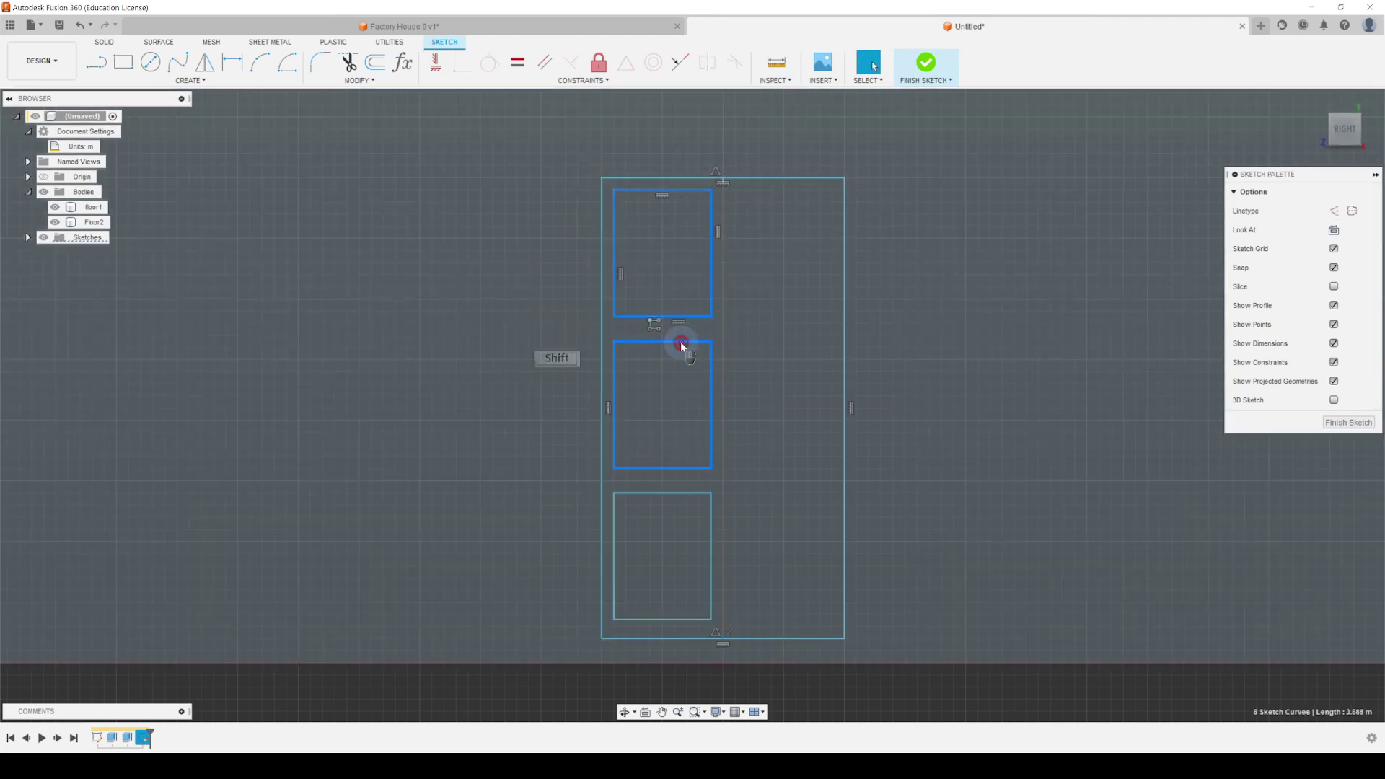
left_click(687, 495, "shift")
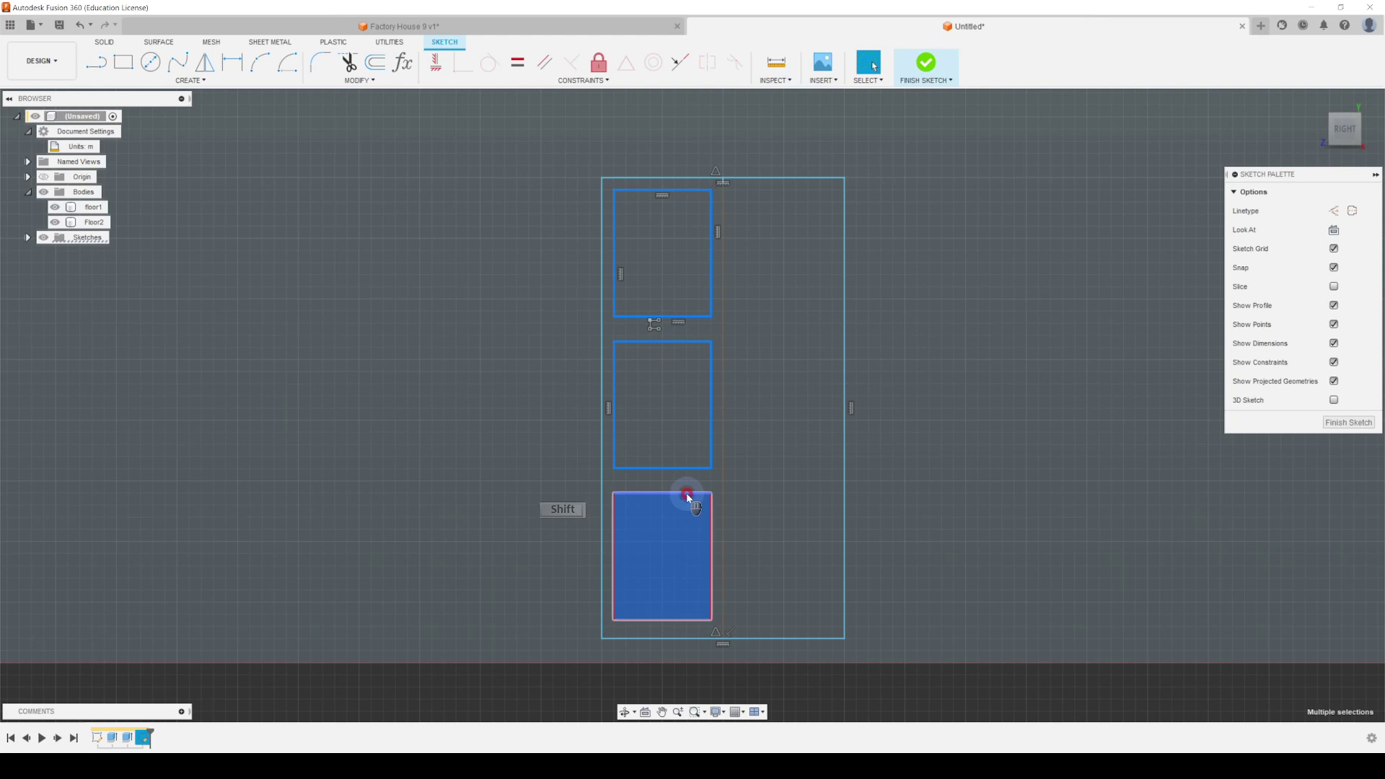
left_click(678, 494)
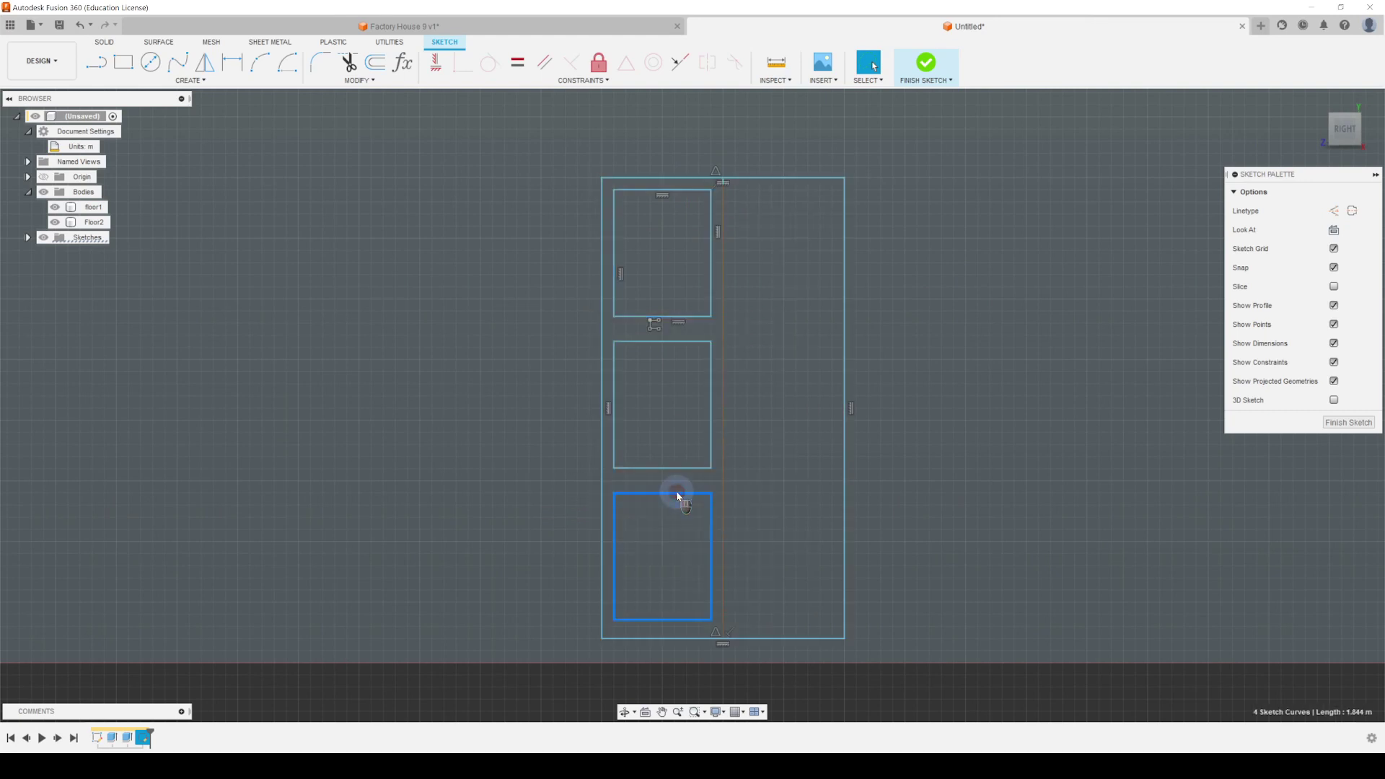
left_click(679, 468, "shift")
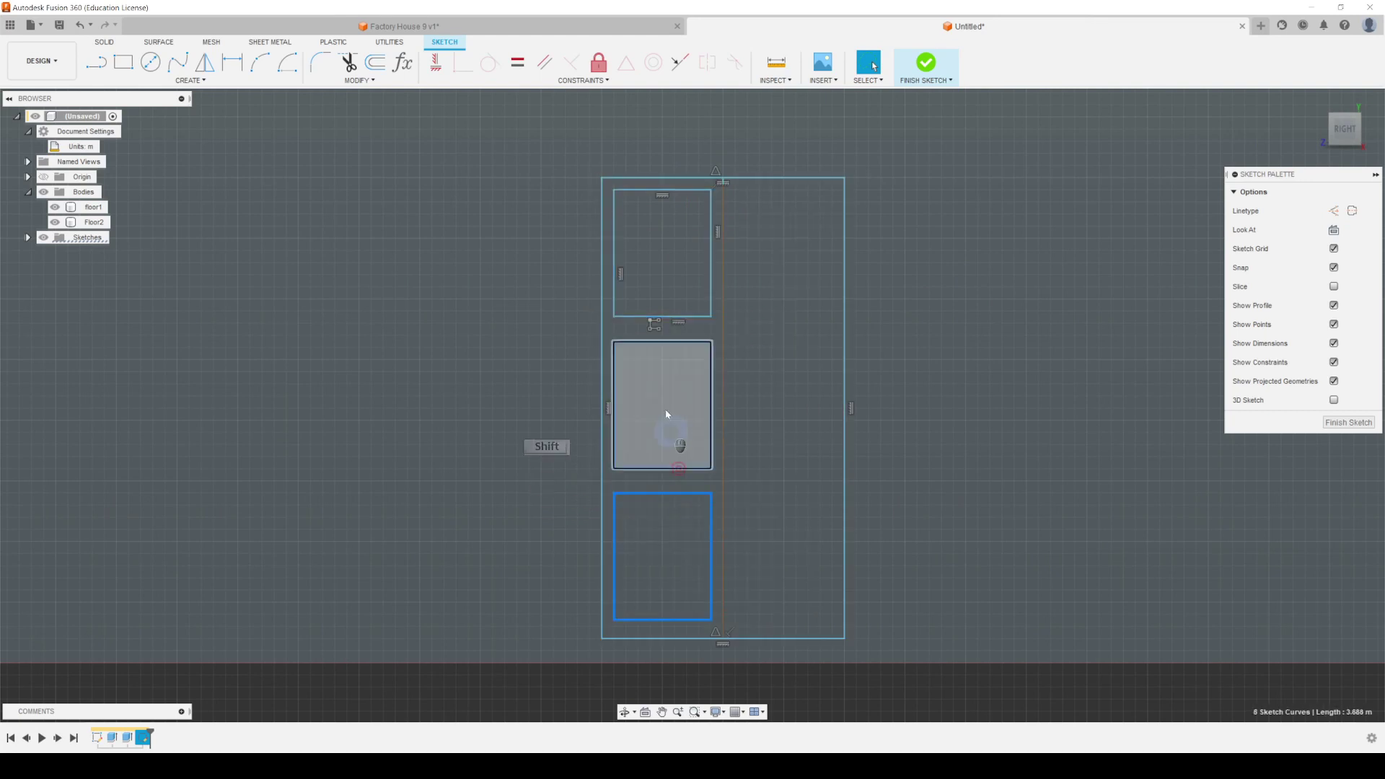
left_click(675, 316, "shift")
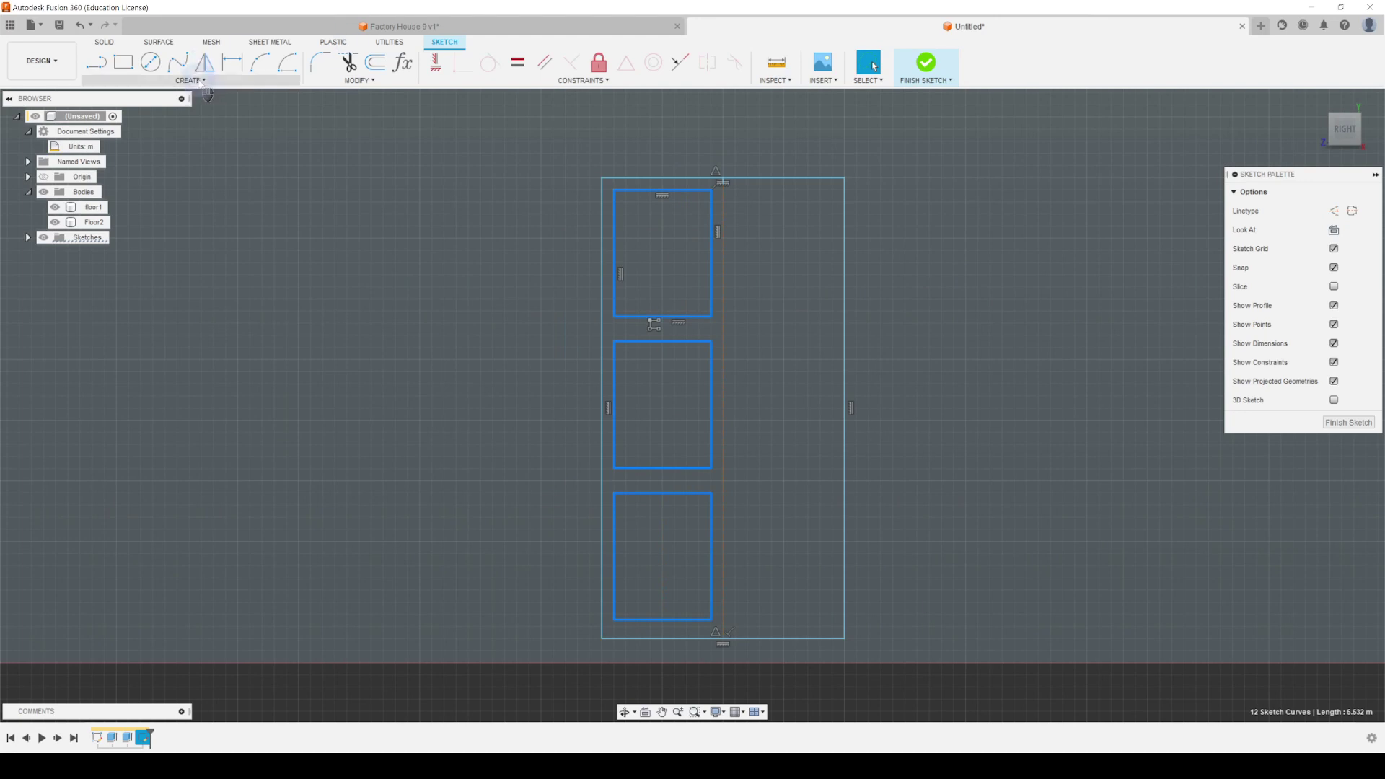
left_click(201, 81)
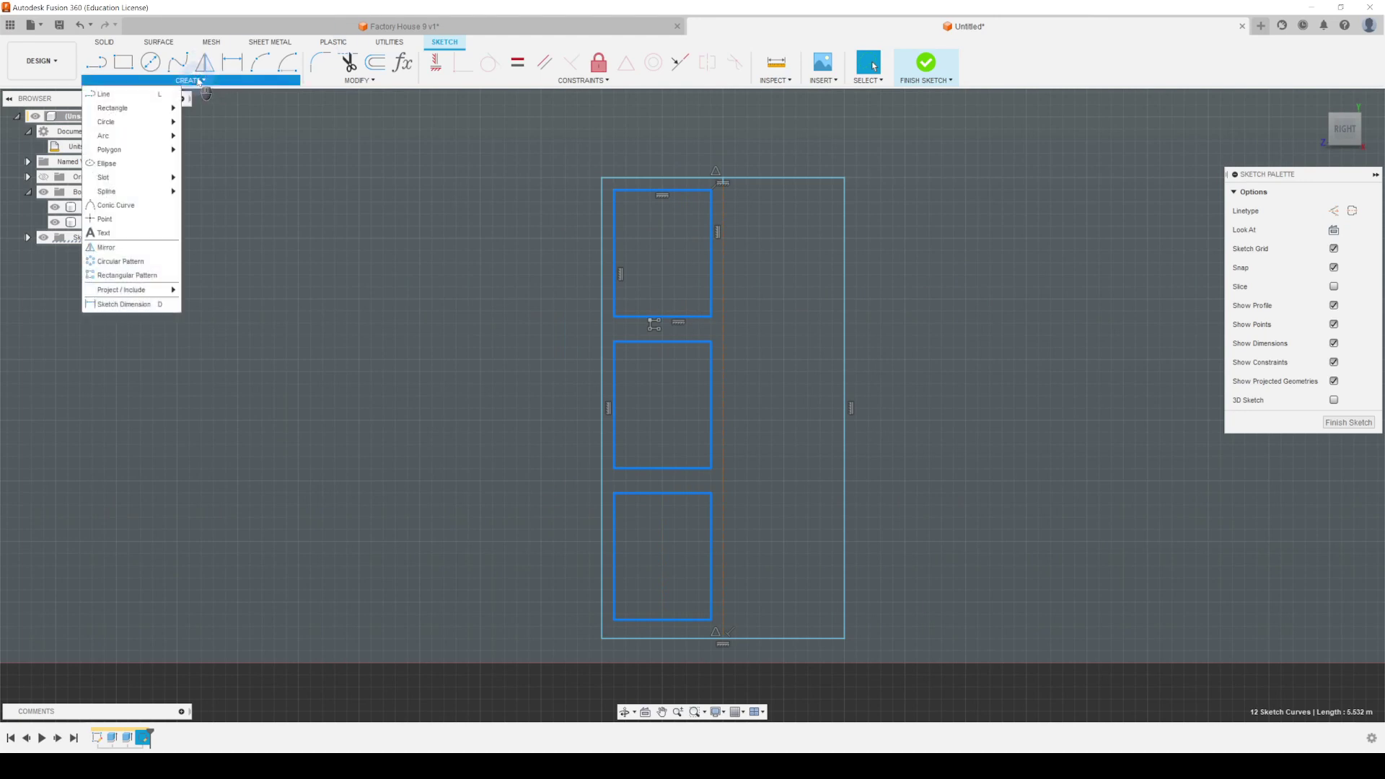
left_click(206, 63)
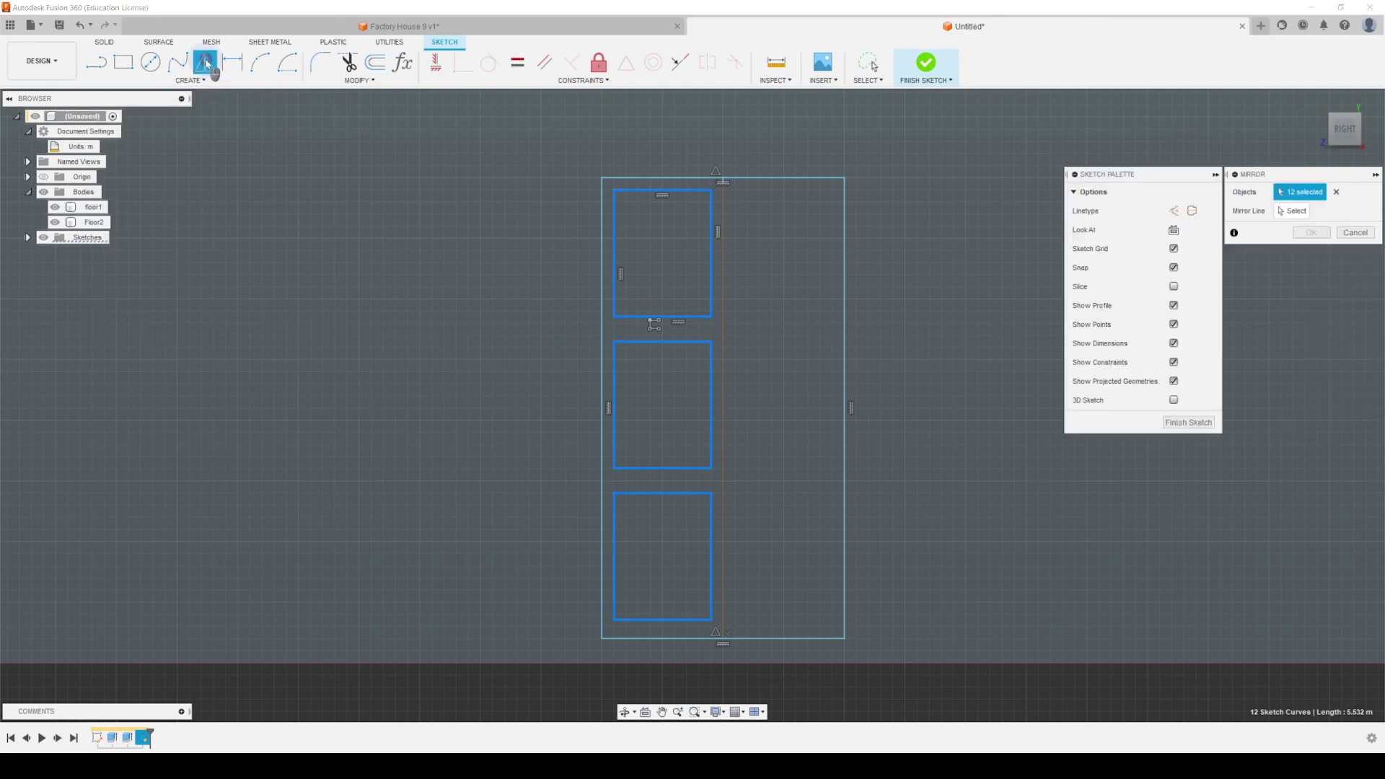
left_click(1303, 213)
left_click(723, 215)
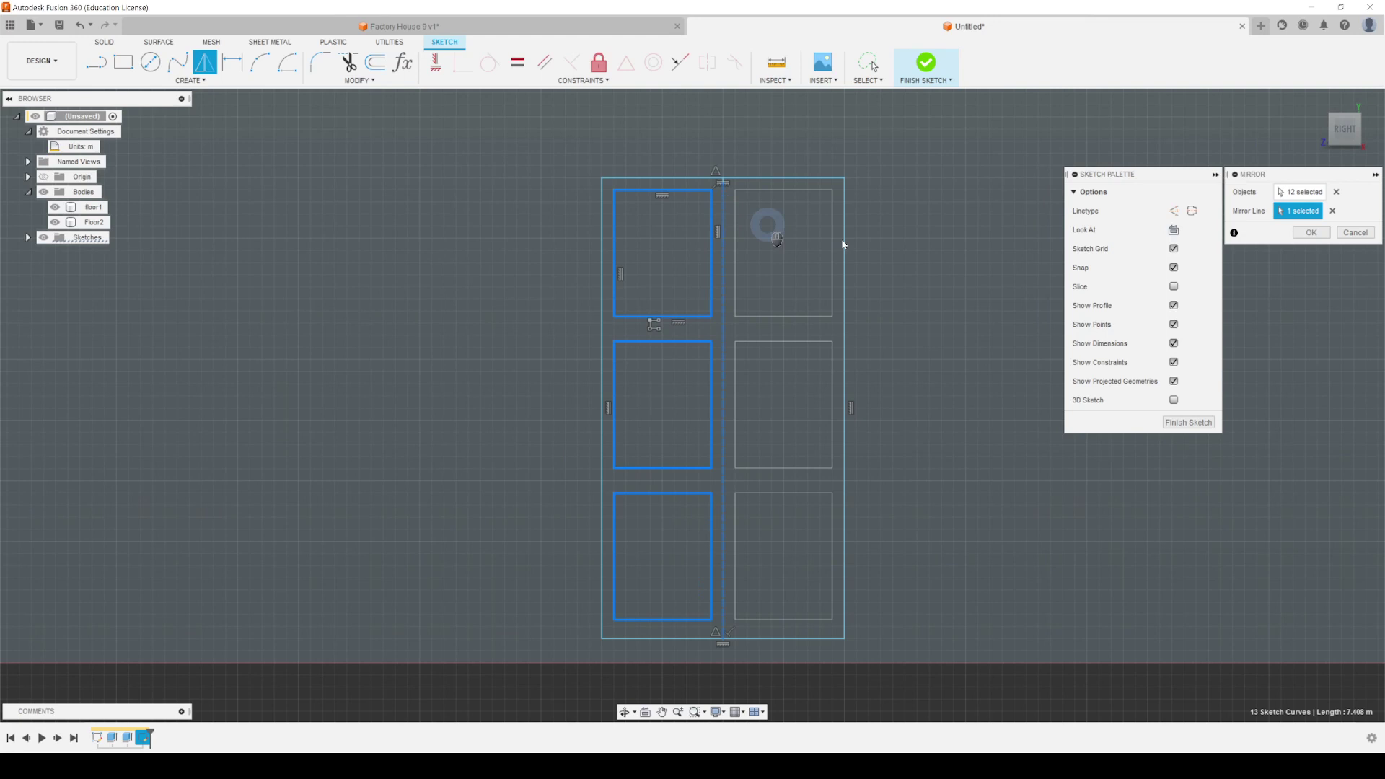
left_click(1323, 233)
Step: Draw a rectangle about 0.2 m wide and 0.4 m high at Floor2's upper corner above the door wall and finish the sketch
scroll(759, 420, "down", 8)
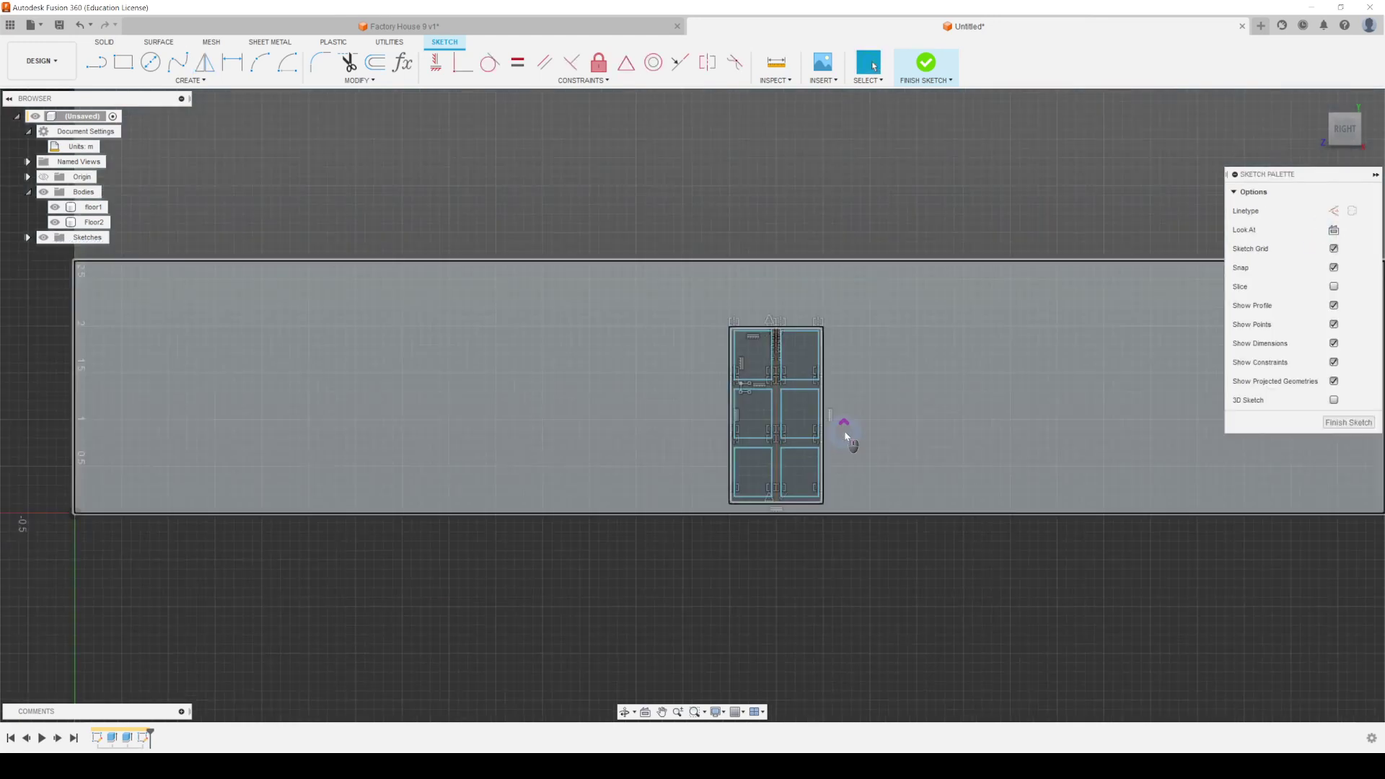
middle_click_drag(798, 432, 864, 500)
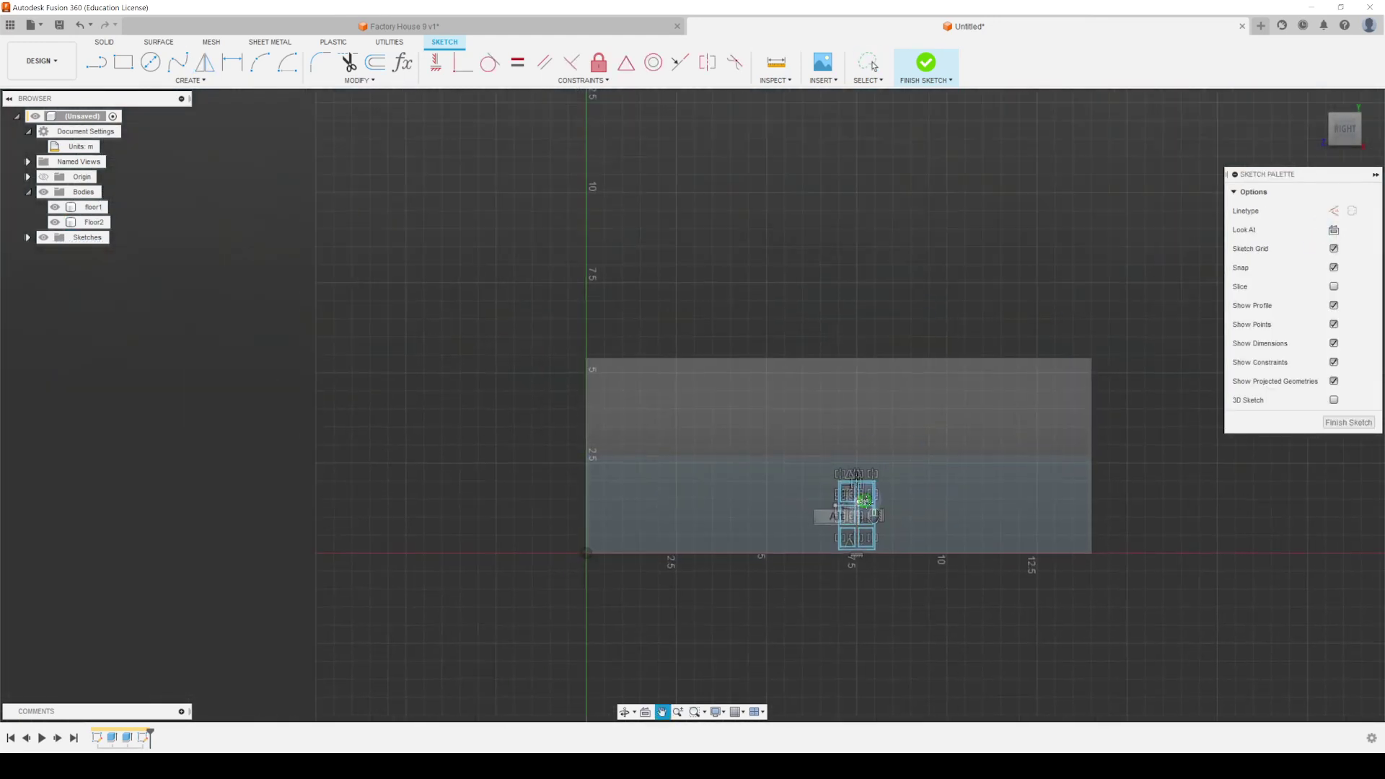
mouse_move(896, 461)
middle_mouse_down("shift")
mouse_move(900, 487)
mouse_move(945, 492)
mouse_move(813, 497)
mouse_move(916, 491)
mouse_move(899, 488)
middle_mouse_up("shift")
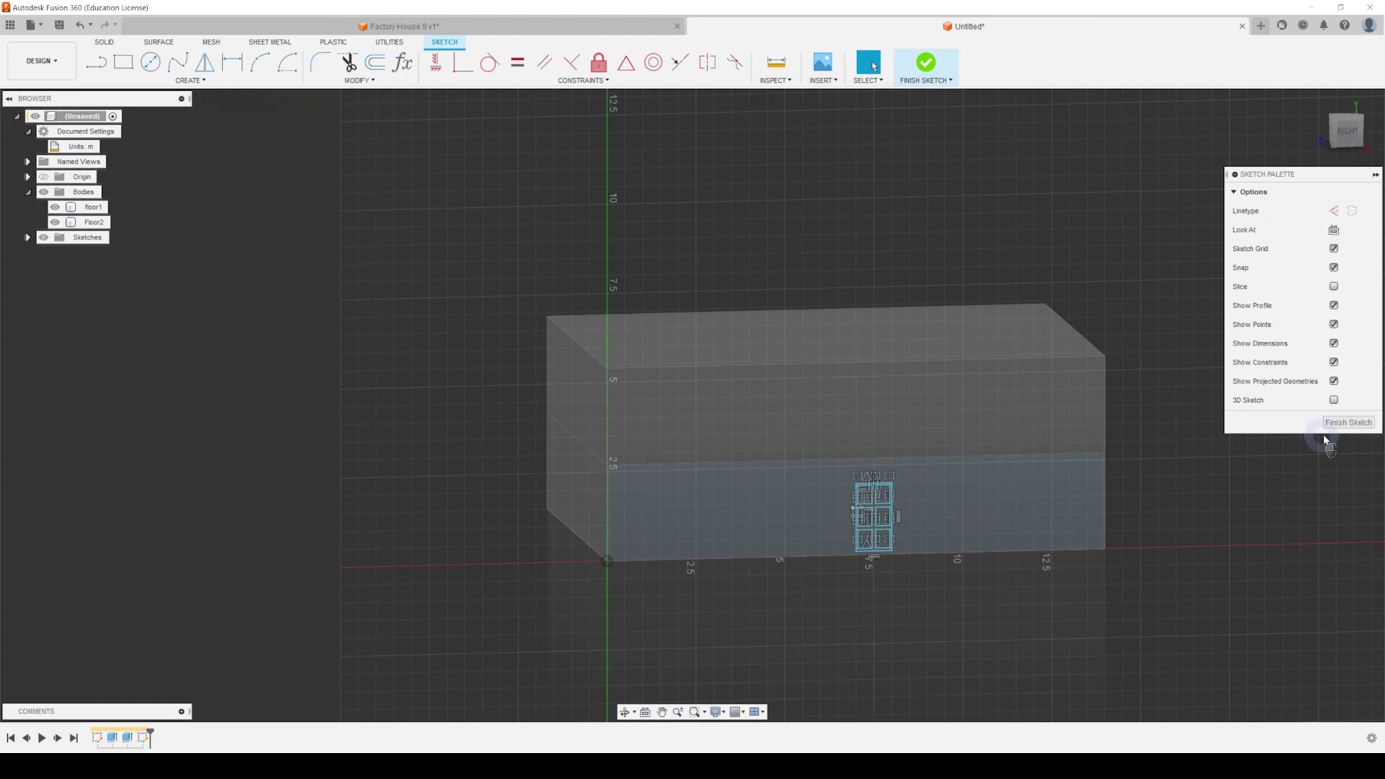
scroll(852, 491, "up", 5)
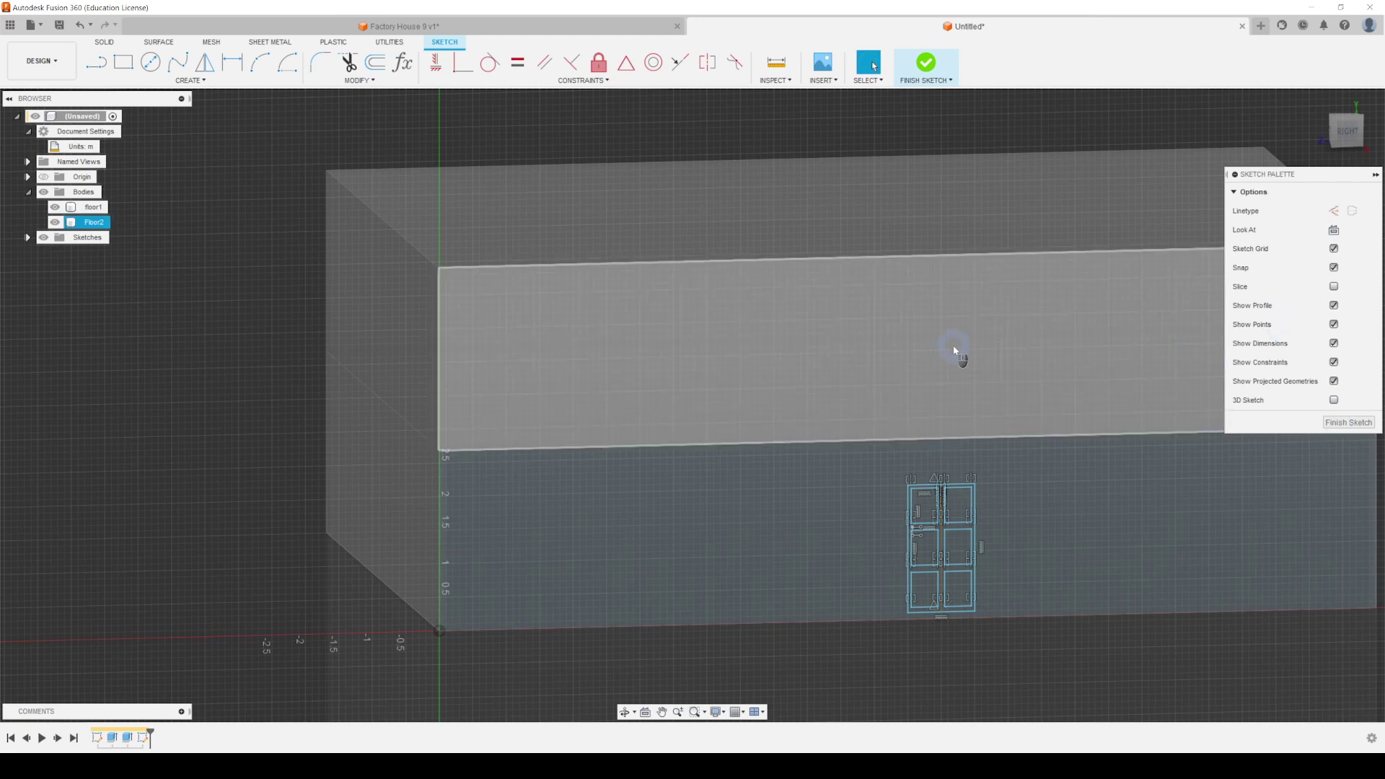
mouse_move(988, 370)
middle_mouse_down()
mouse_move(924, 479)
mouse_move(928, 402)
mouse_move(959, 414)
middle_mouse_up()
scroll(926, 480, "down", 2)
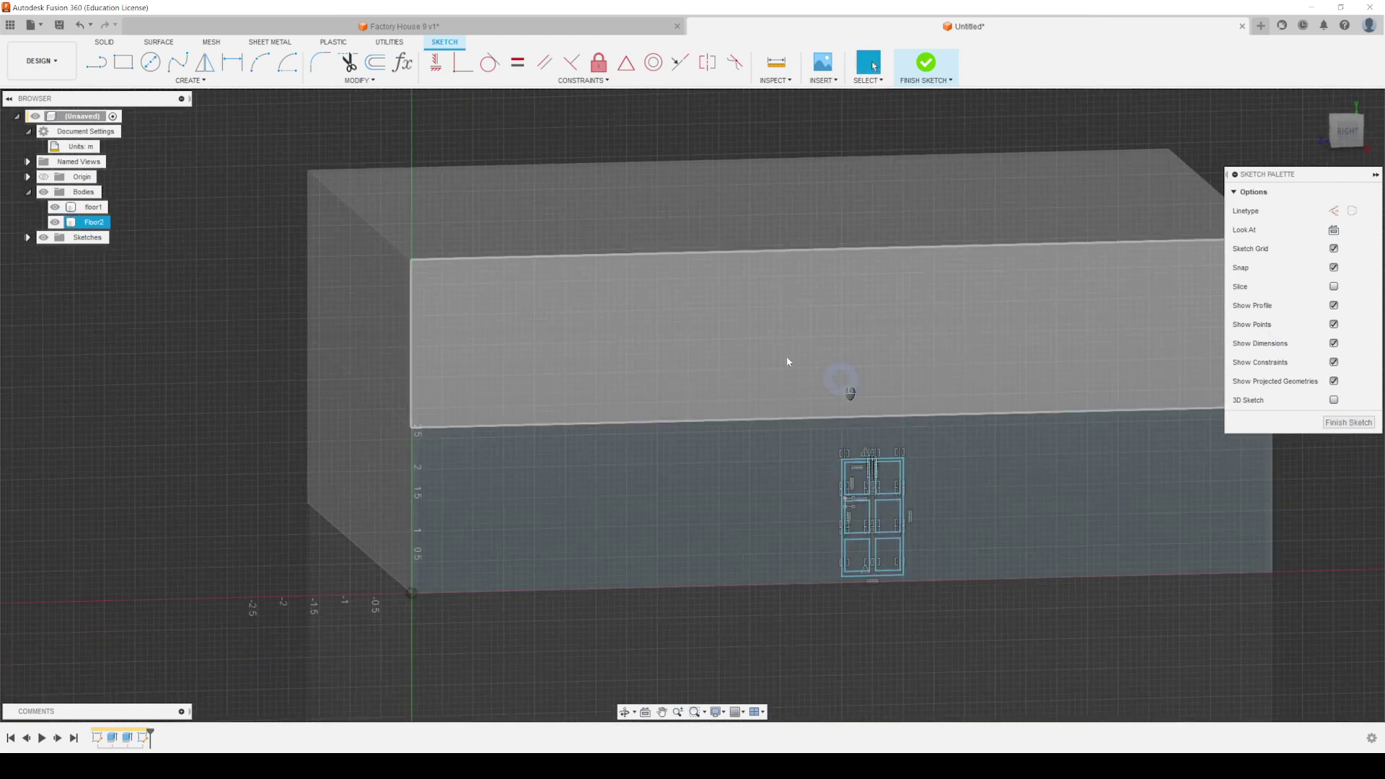
scroll(462, 274, "up", 1)
middle_click_drag(798, 321, 677, 371)
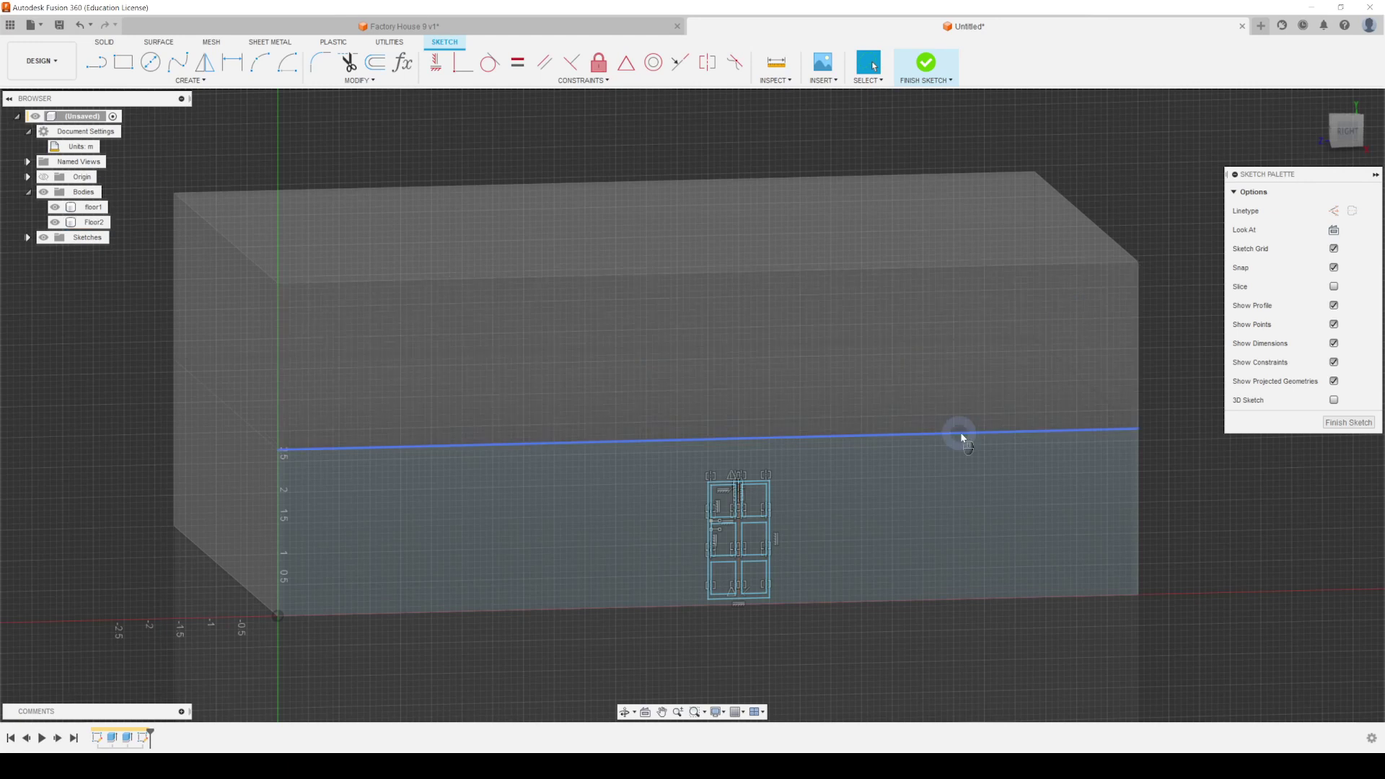
middle_click_drag(965, 436, 1039, 449)
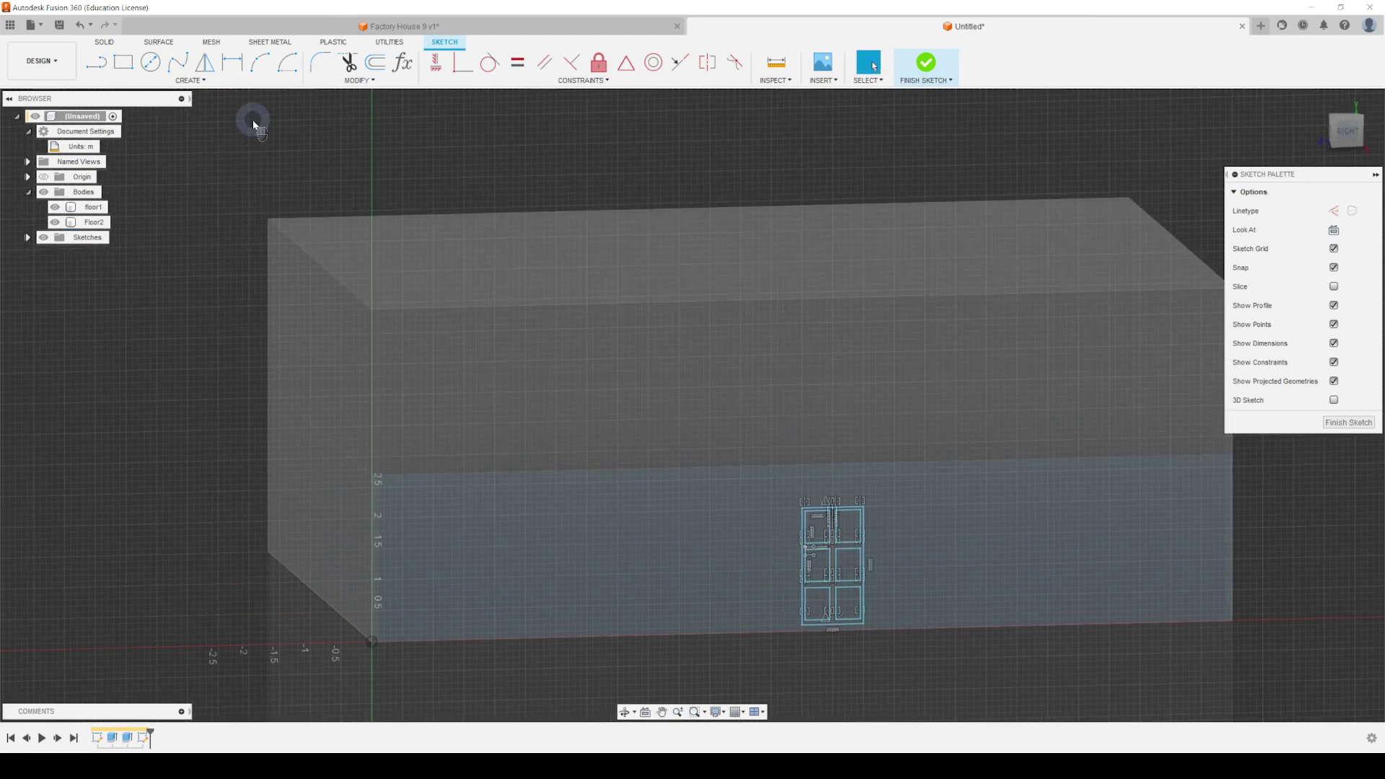
scroll(177, 116, "up", 5)
left_click(123, 62)
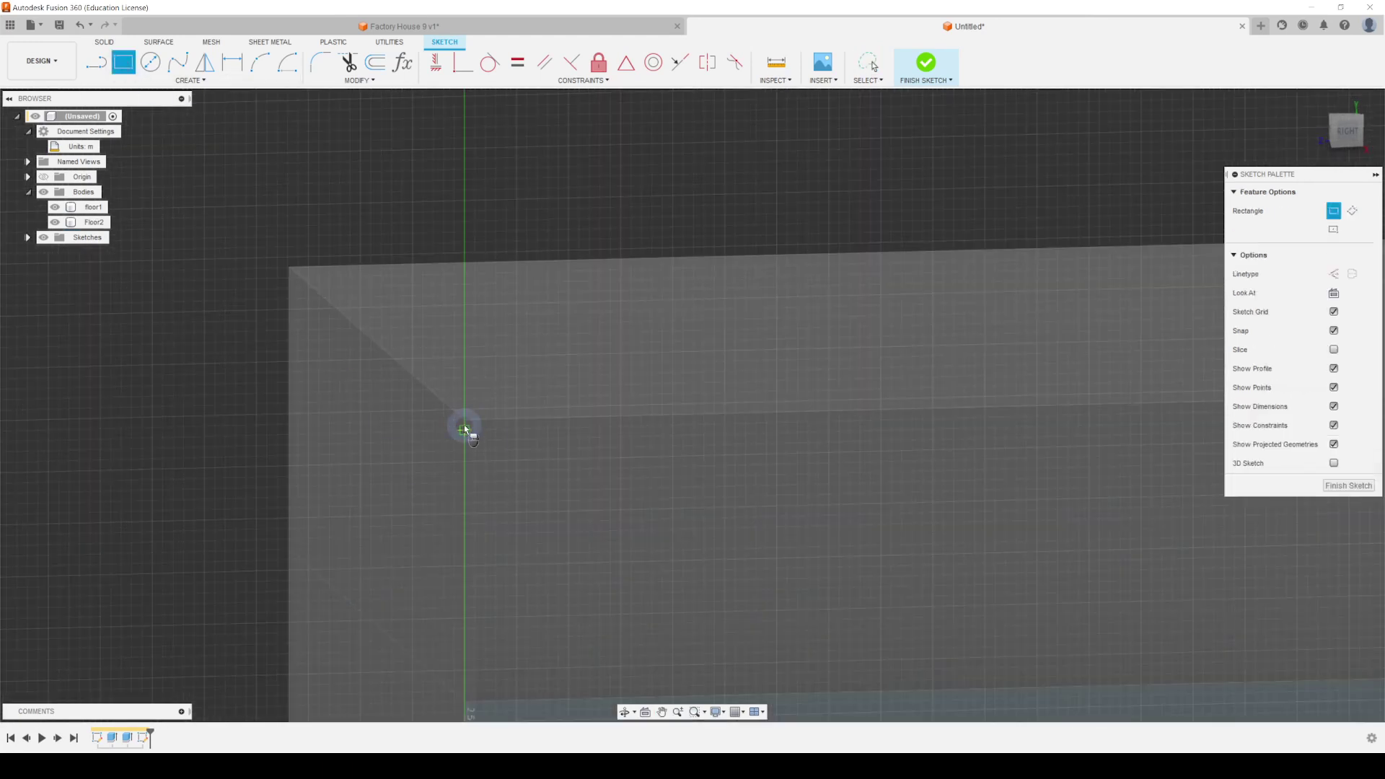
scroll(464, 430, "up", 2)
left_click(473, 414)
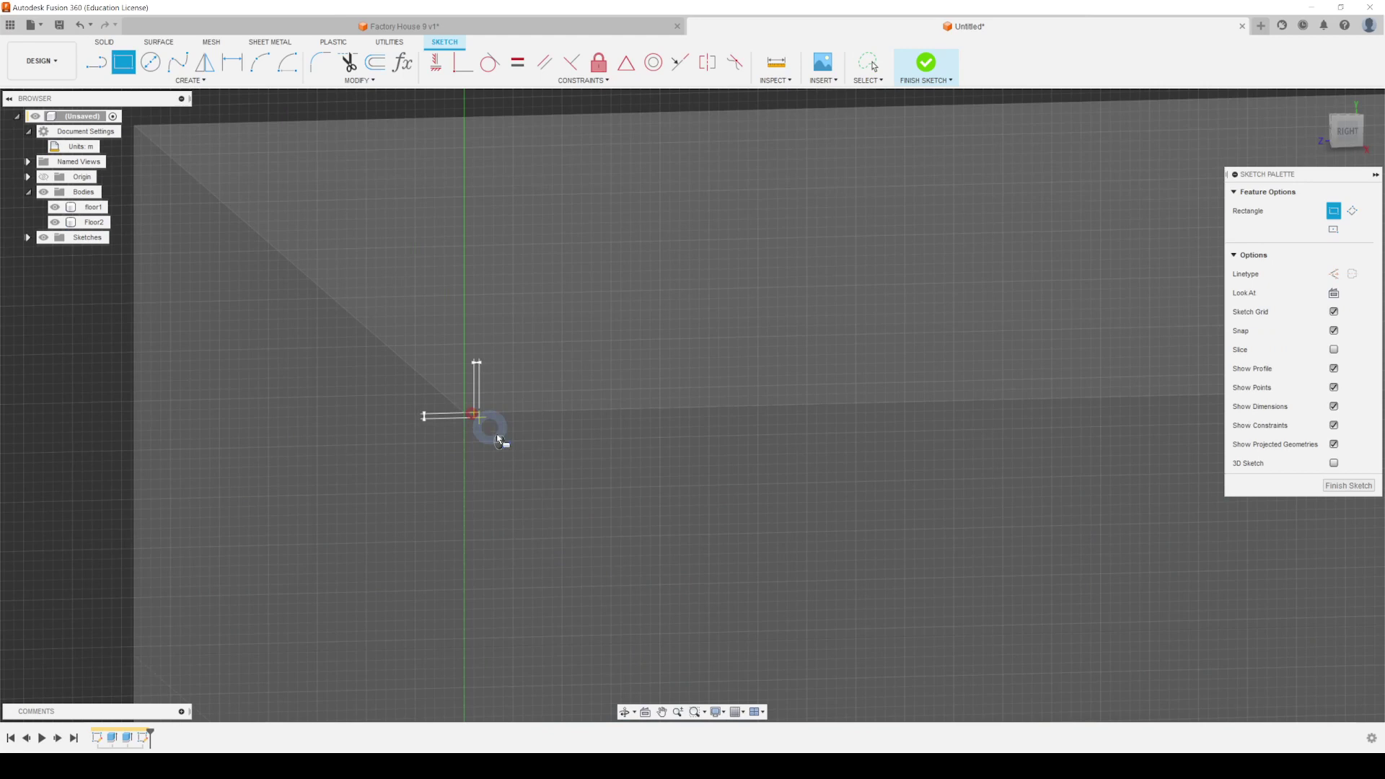
left_click(514, 491)
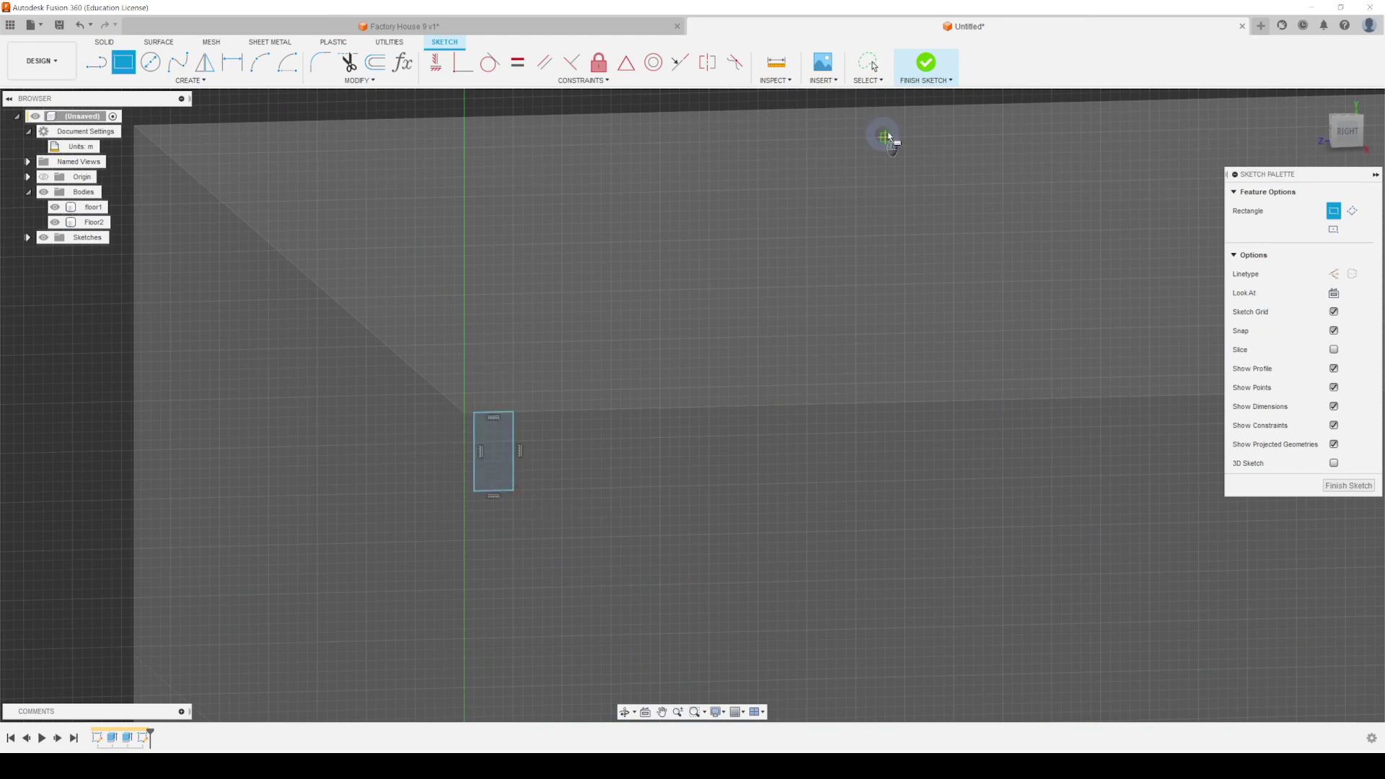
left_click(1353, 487)
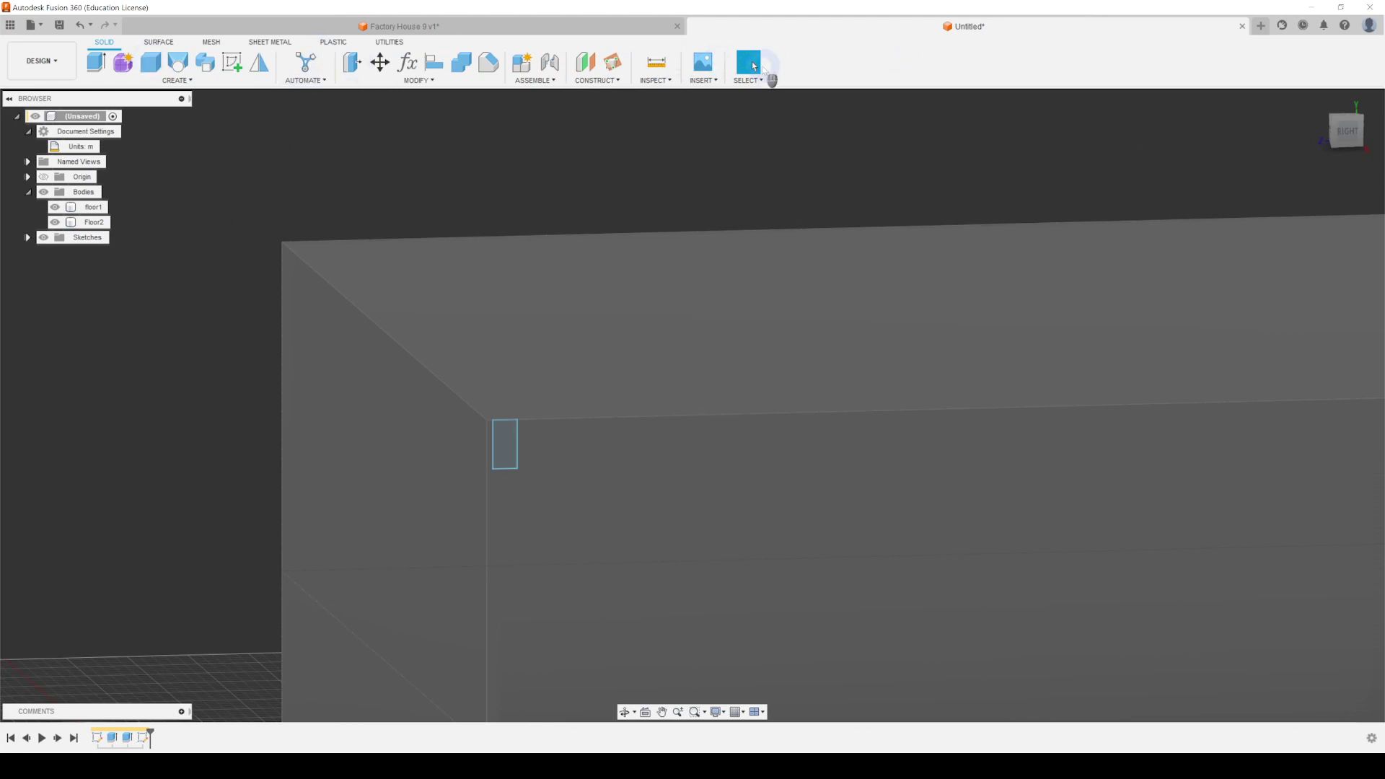
Step: Extrude the small corner rectangle 0.30 m outwards from the wall, joining it to Floor2
left_click(516, 435)
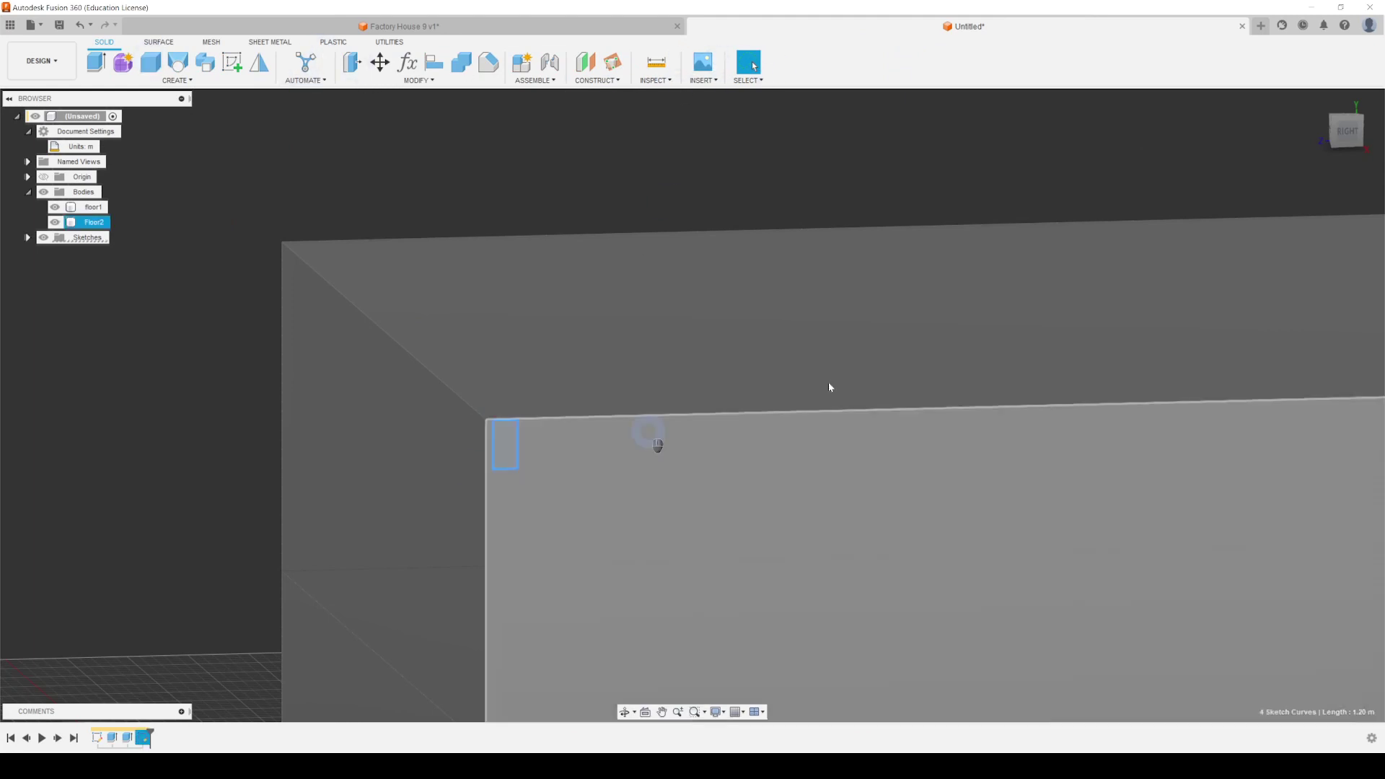
left_click(96, 63)
left_click(517, 451)
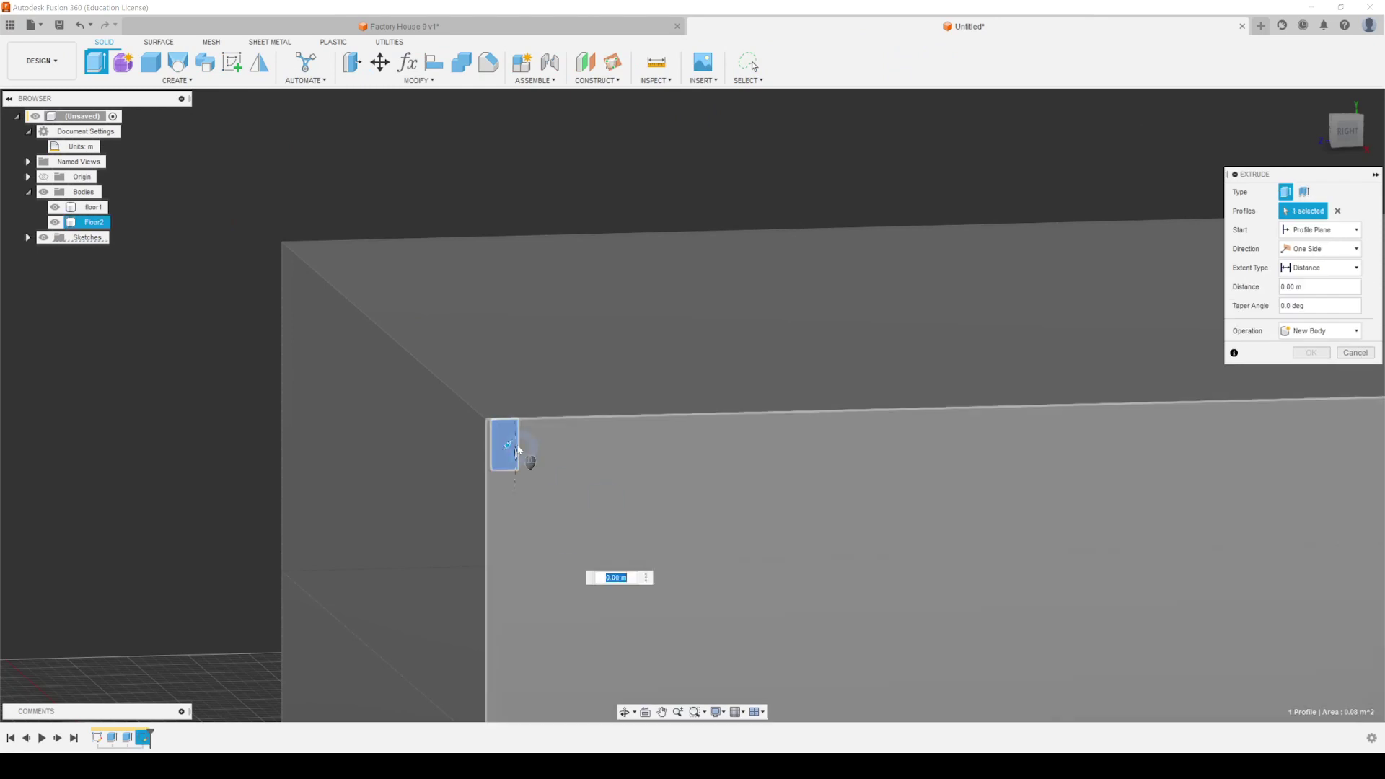
middle_click_drag(524, 488, 554, 472, "shift")
left_click_drag(557, 472, 591, 479)
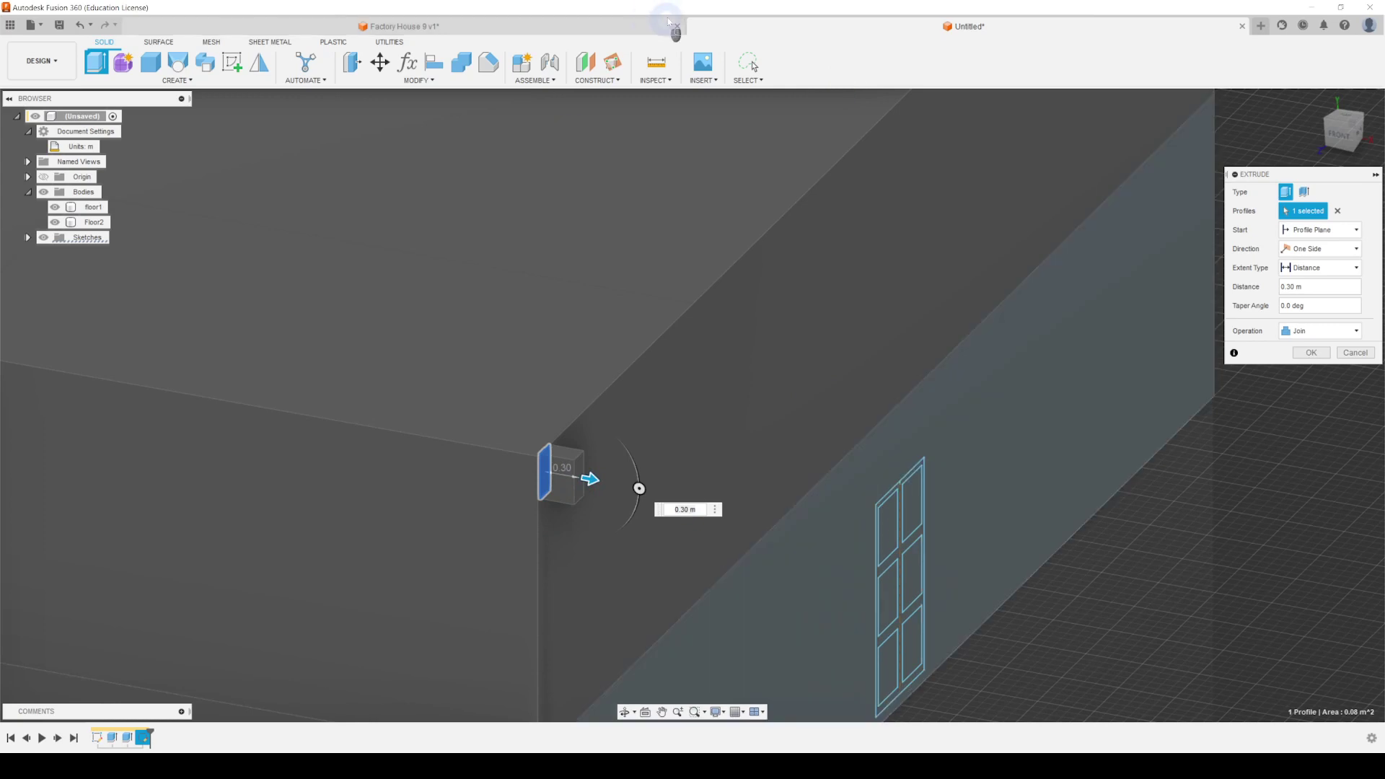
Step: Chamfer the outer lower edge of the small corner block with an equal distance of 0.20 m
left_click(489, 68)
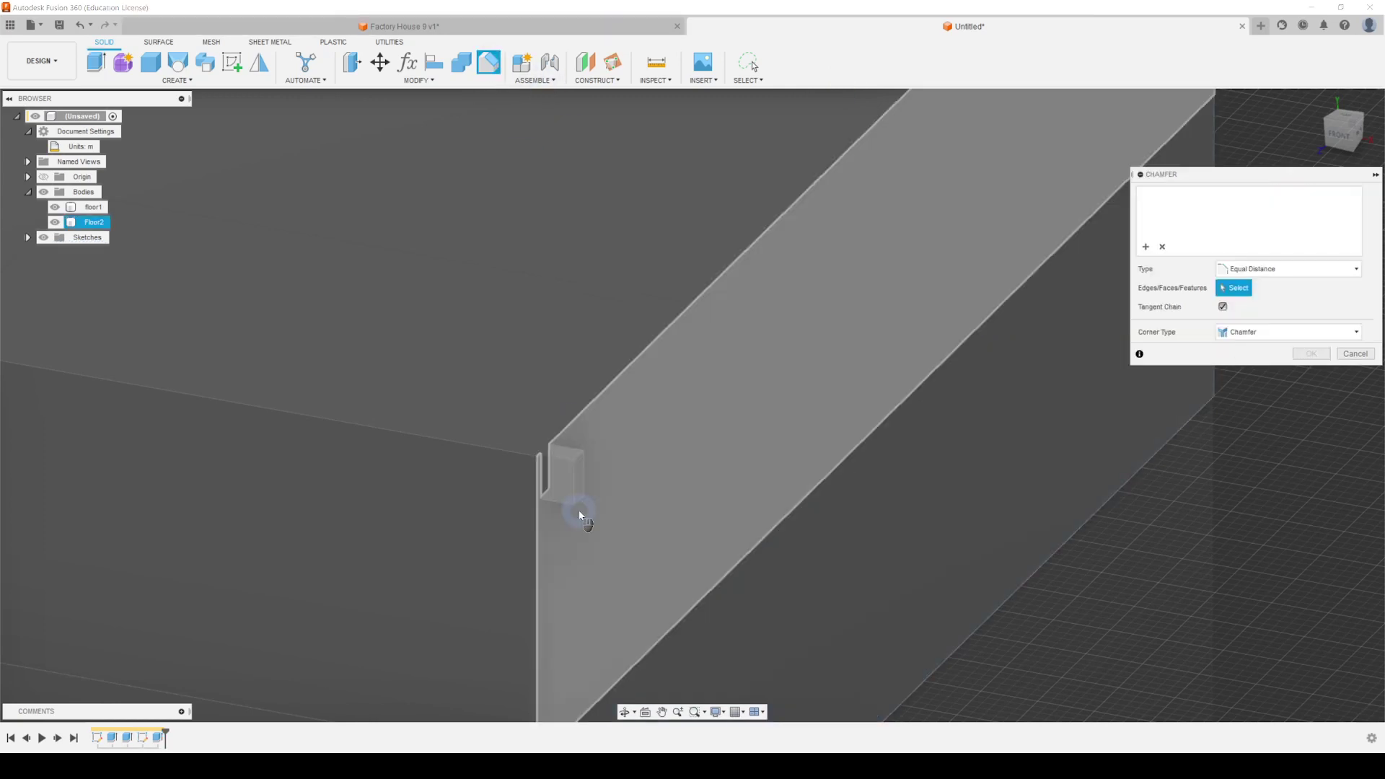
left_click(581, 504)
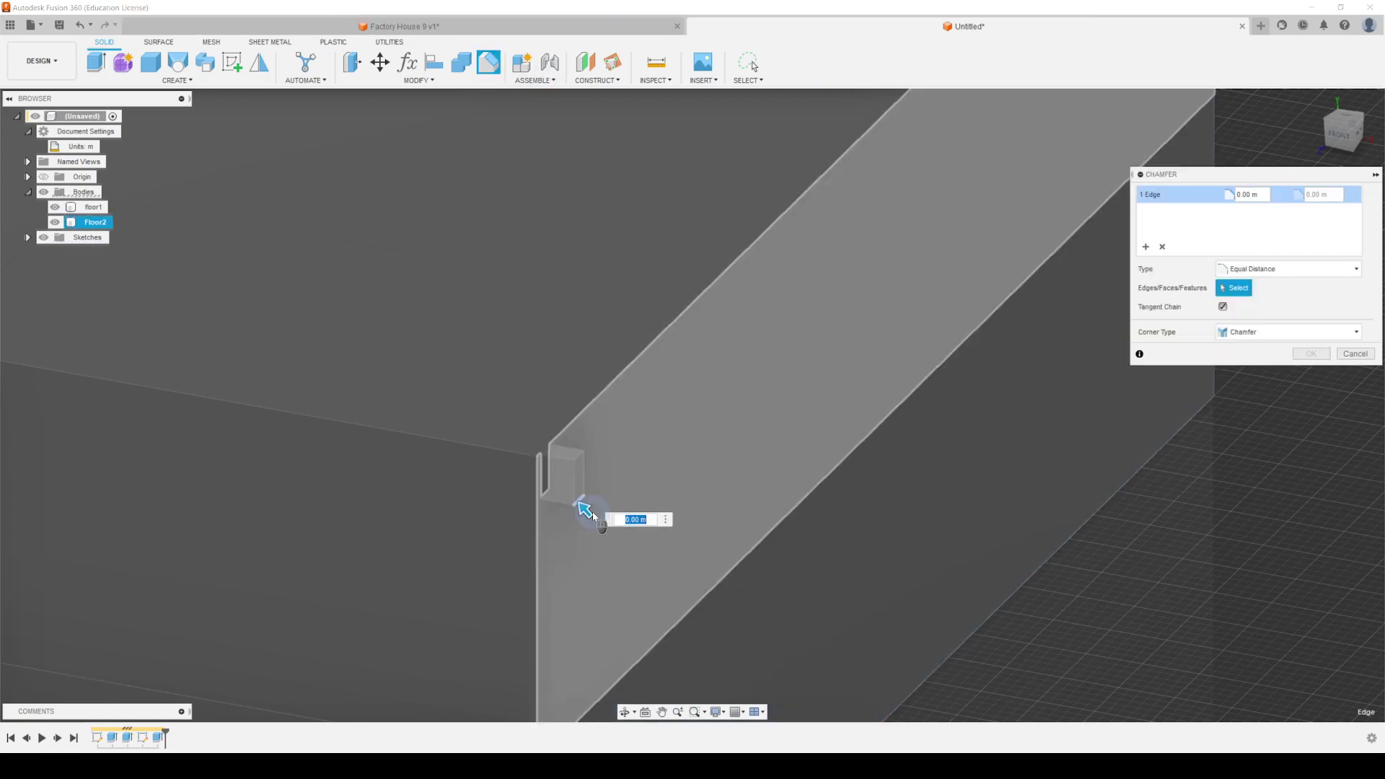
left_click_drag(578, 503, 573, 497)
mouse_move(651, 479)
middle_mouse_down("shift")
mouse_move(612, 442)
mouse_move(657, 449)
mouse_move(643, 470)
middle_mouse_up("shift")
left_click(162, 735)
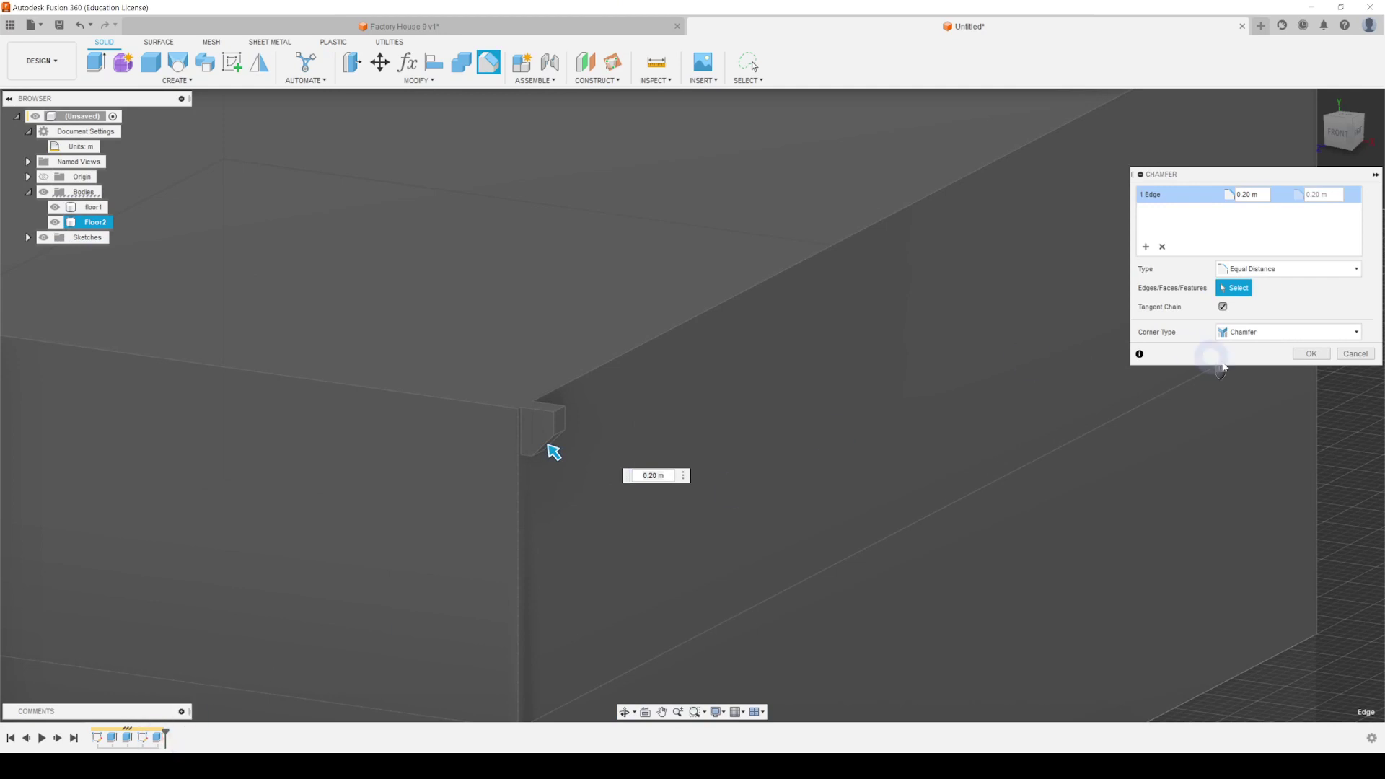
left_click(1312, 354)
left_click(281, 741)
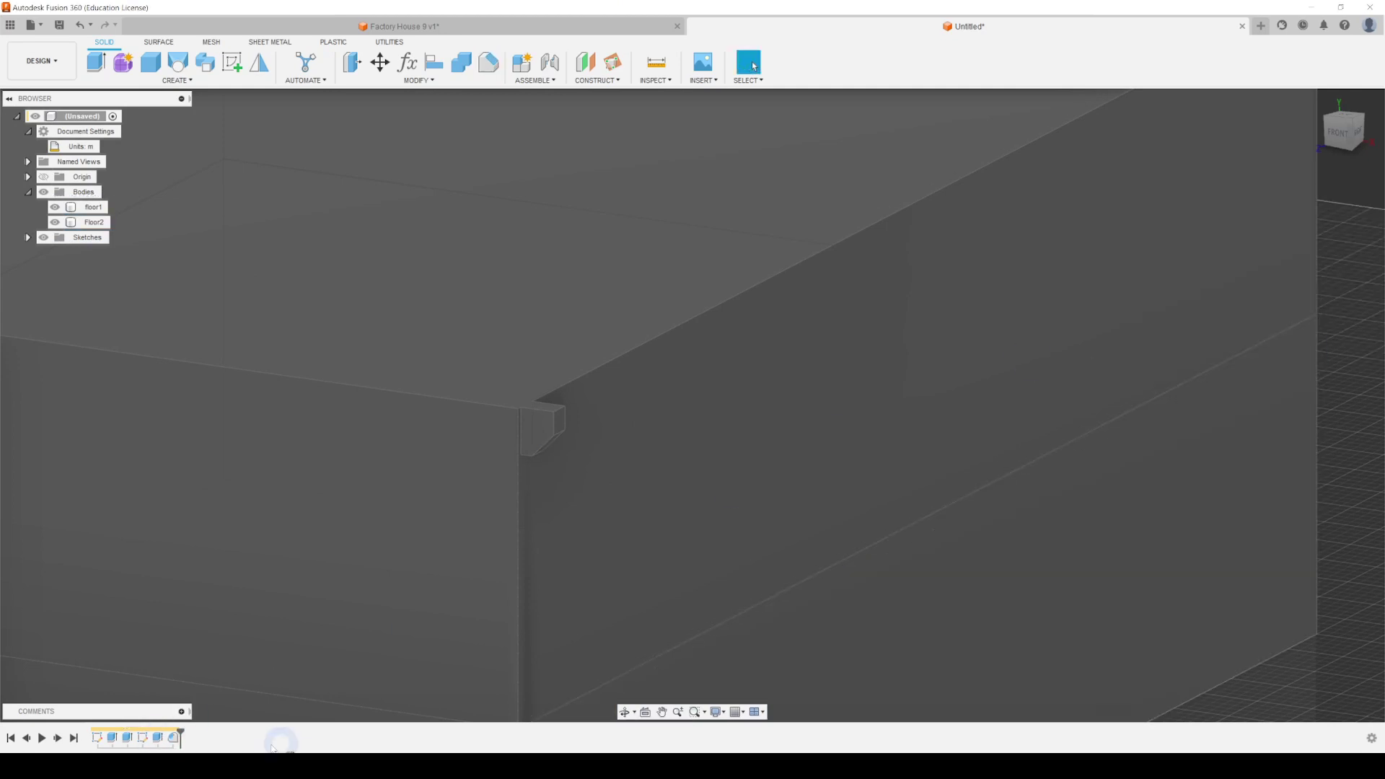
Step: Edit the corner block's extrusion so that its operation creates a new body instead of joining Floor2
left_click(173, 737)
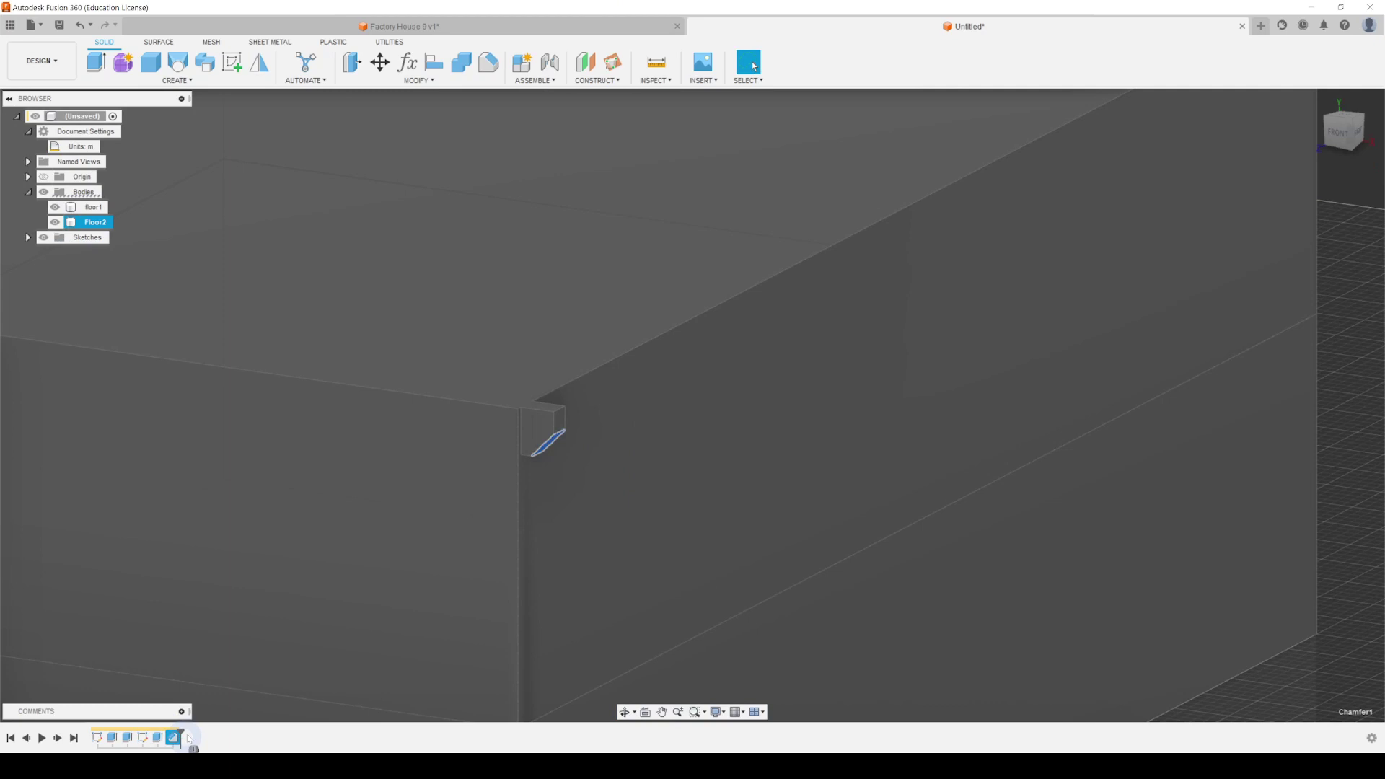
left_click(157, 738)
right_click(158, 737)
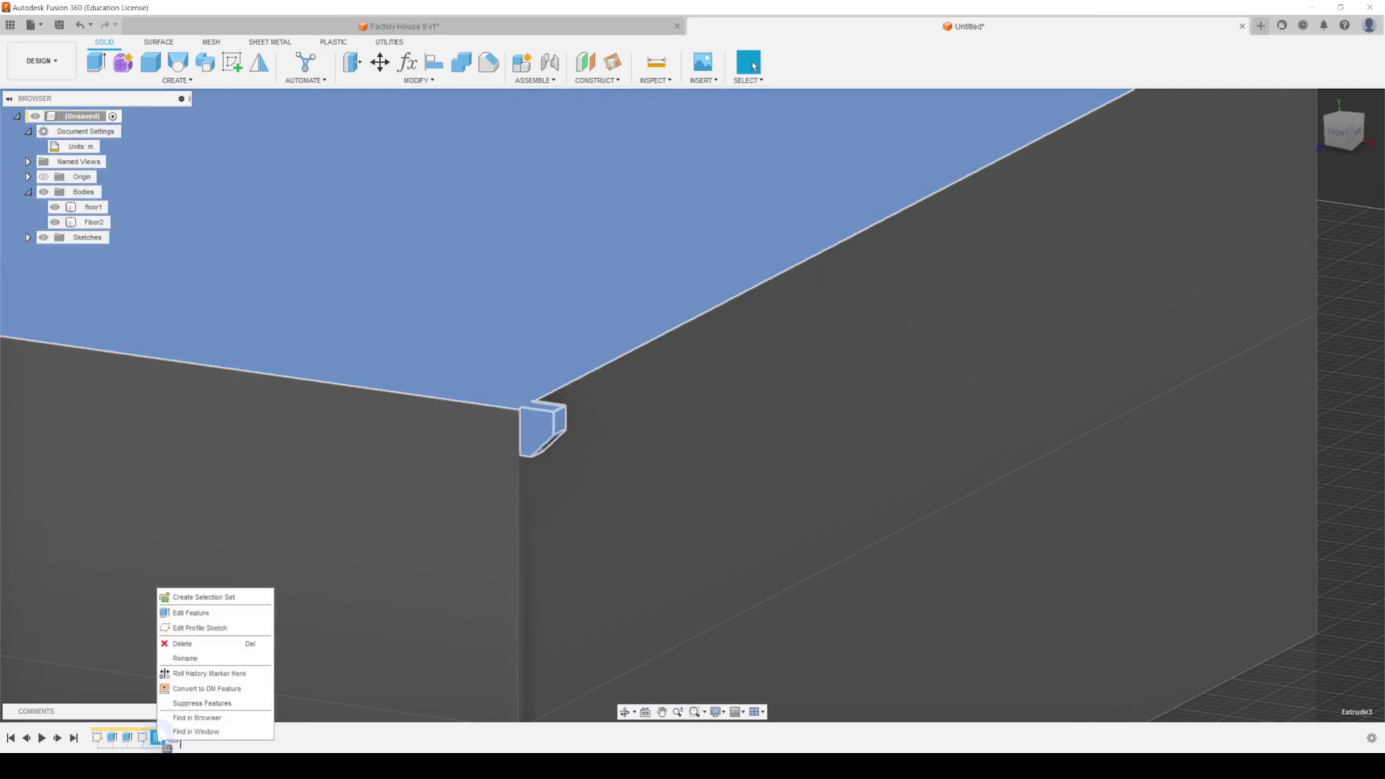
left_click(209, 613)
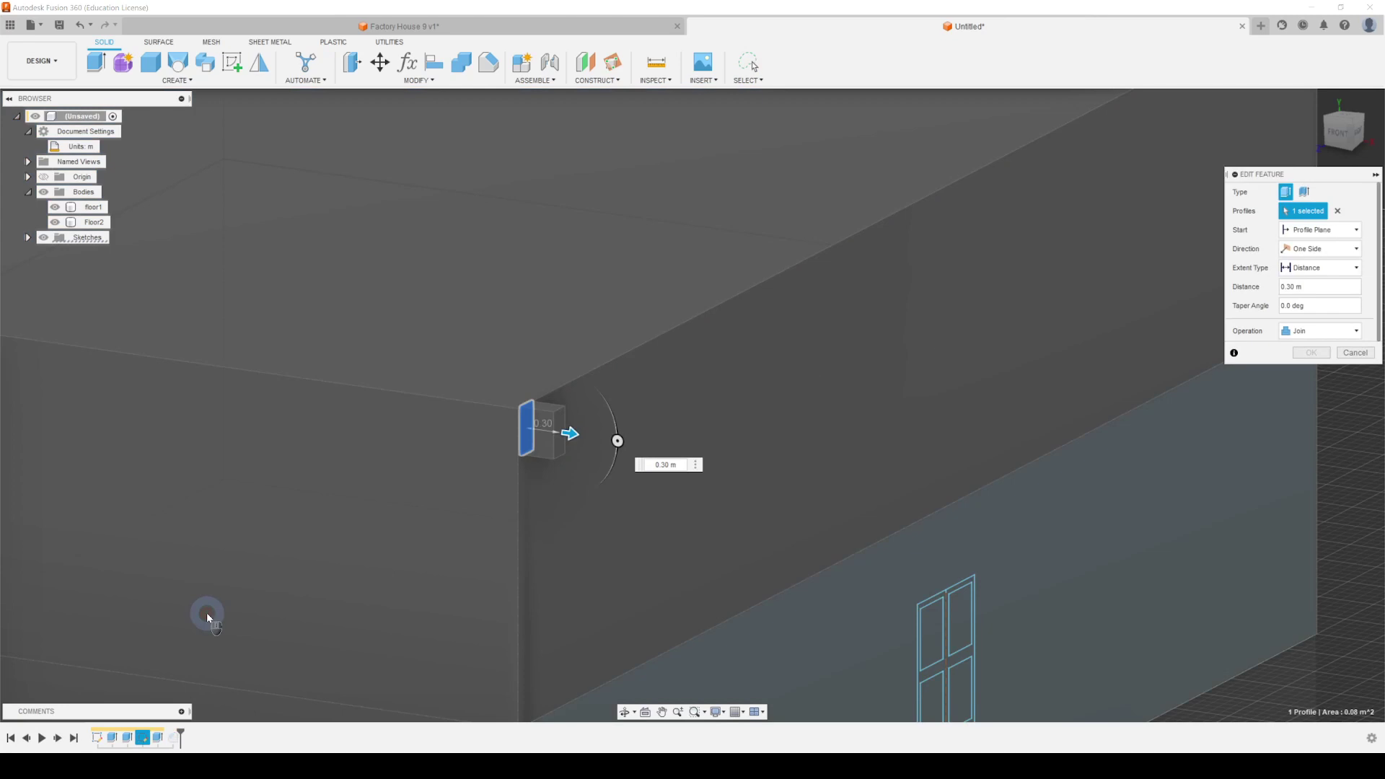
left_click(1321, 332)
left_click(1307, 392)
left_click(1320, 353)
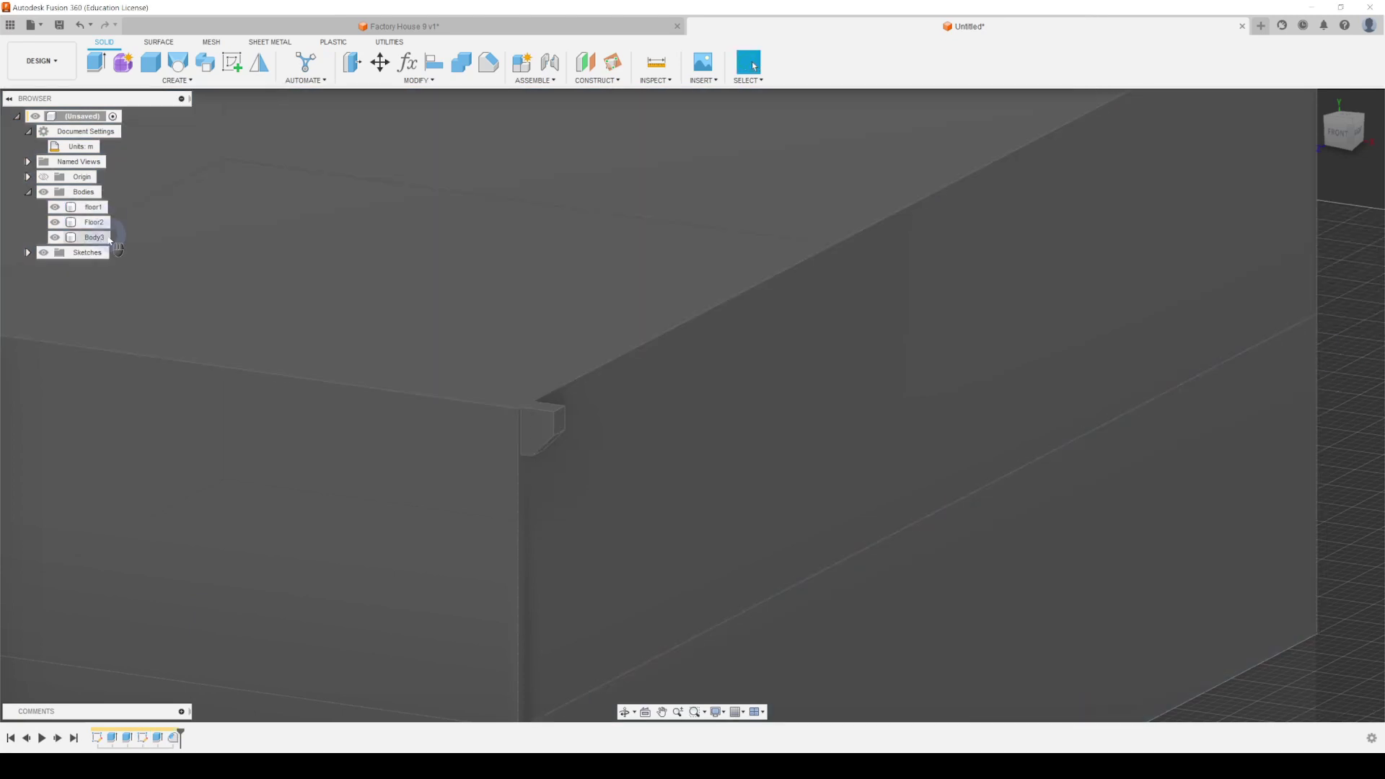
Step: Rename the new block body as corbel
left_click(95, 238)
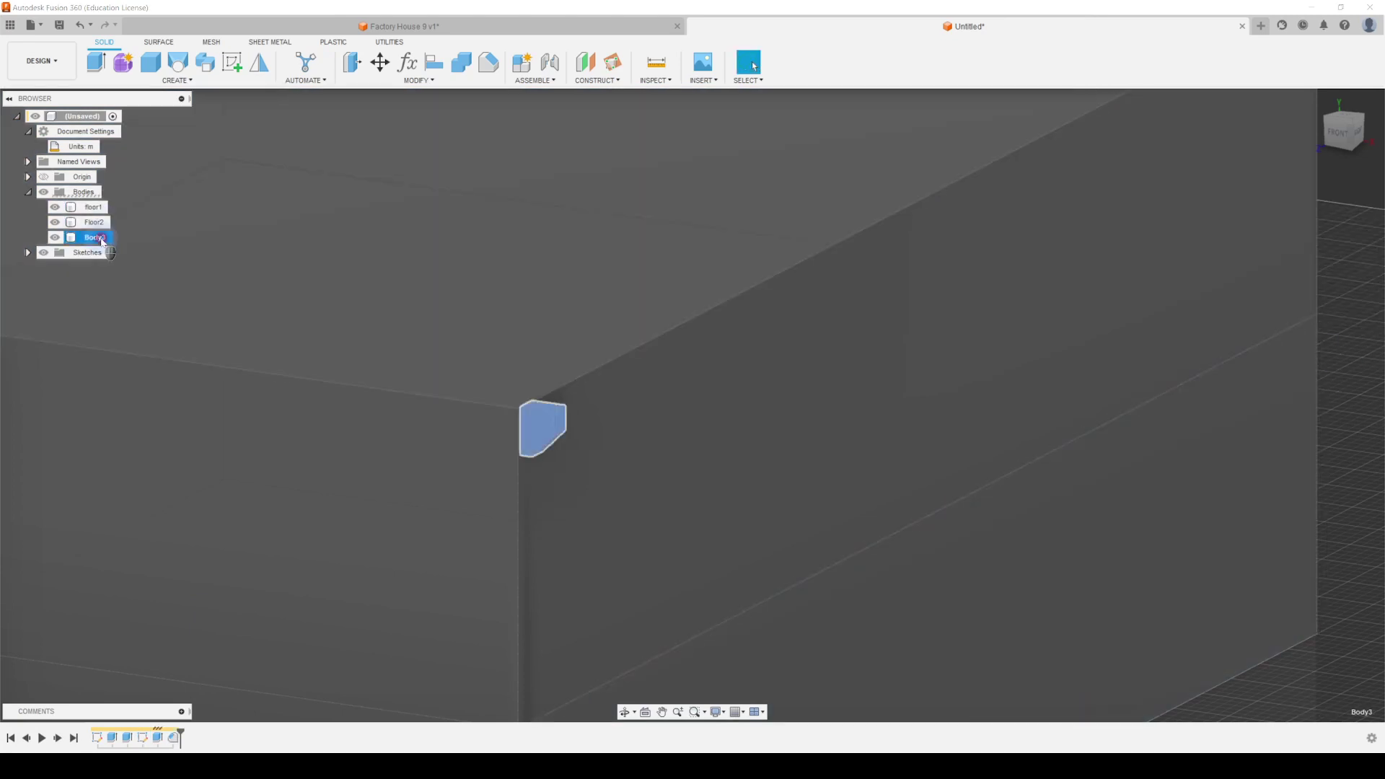
double_click(98, 238)
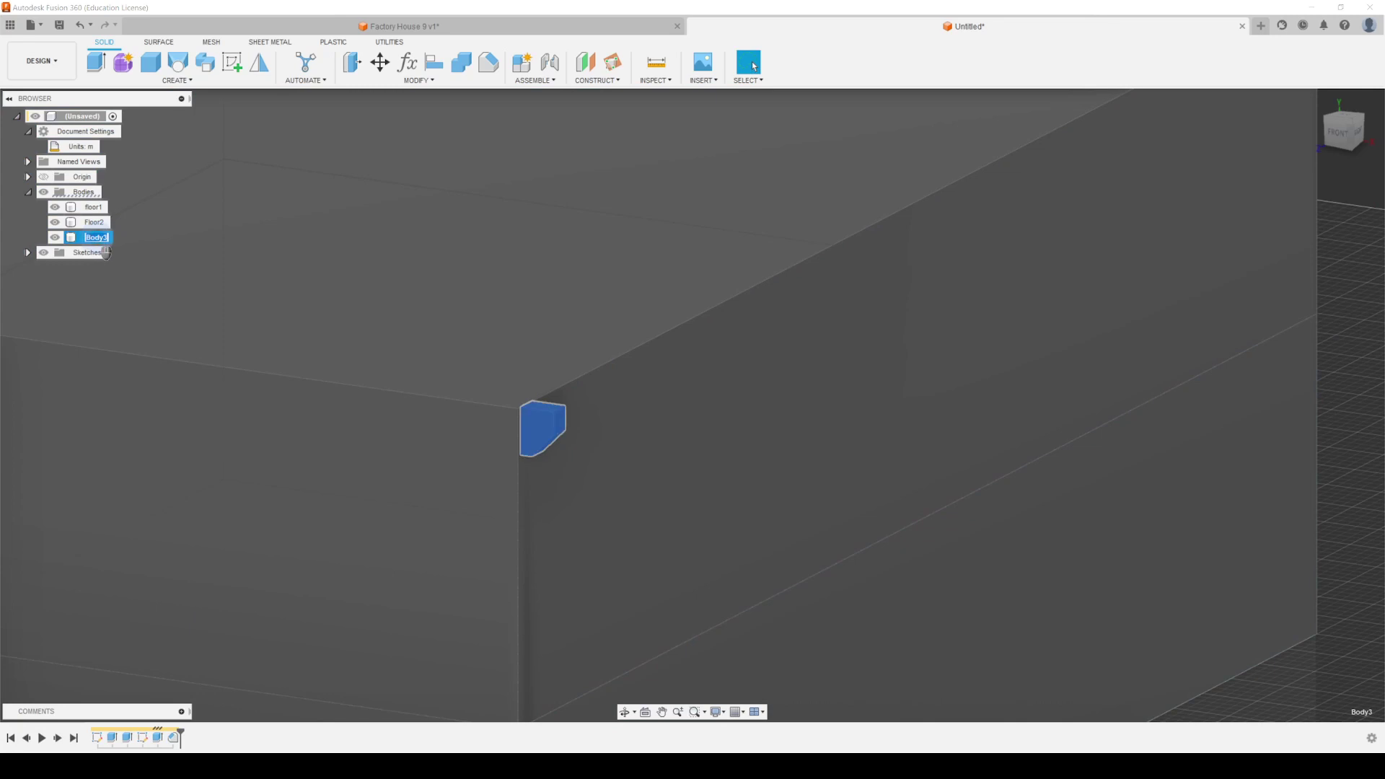
type("corbel")
key("Return")
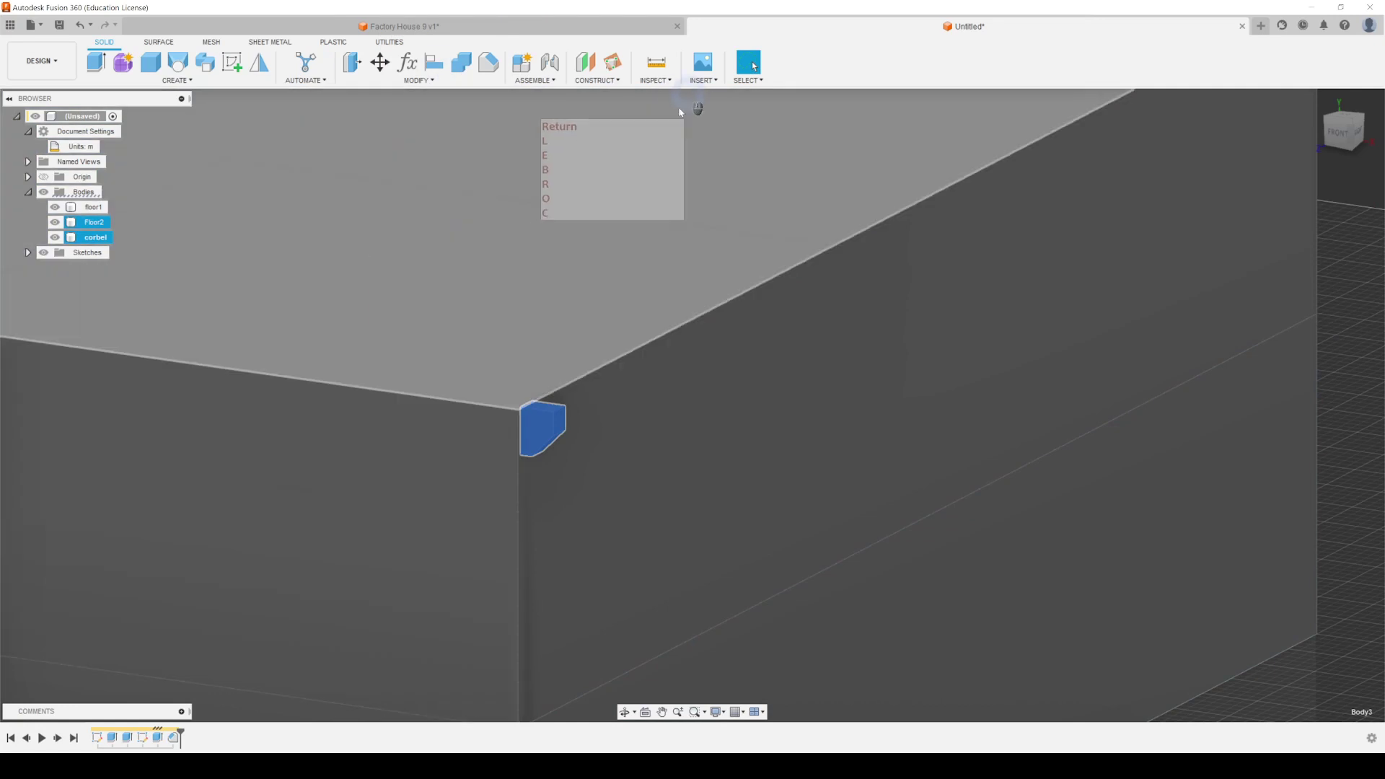
Step: Set up a rectangular pattern of the corbel body along Floor2's upper edge above the door wall
left_click(546, 406)
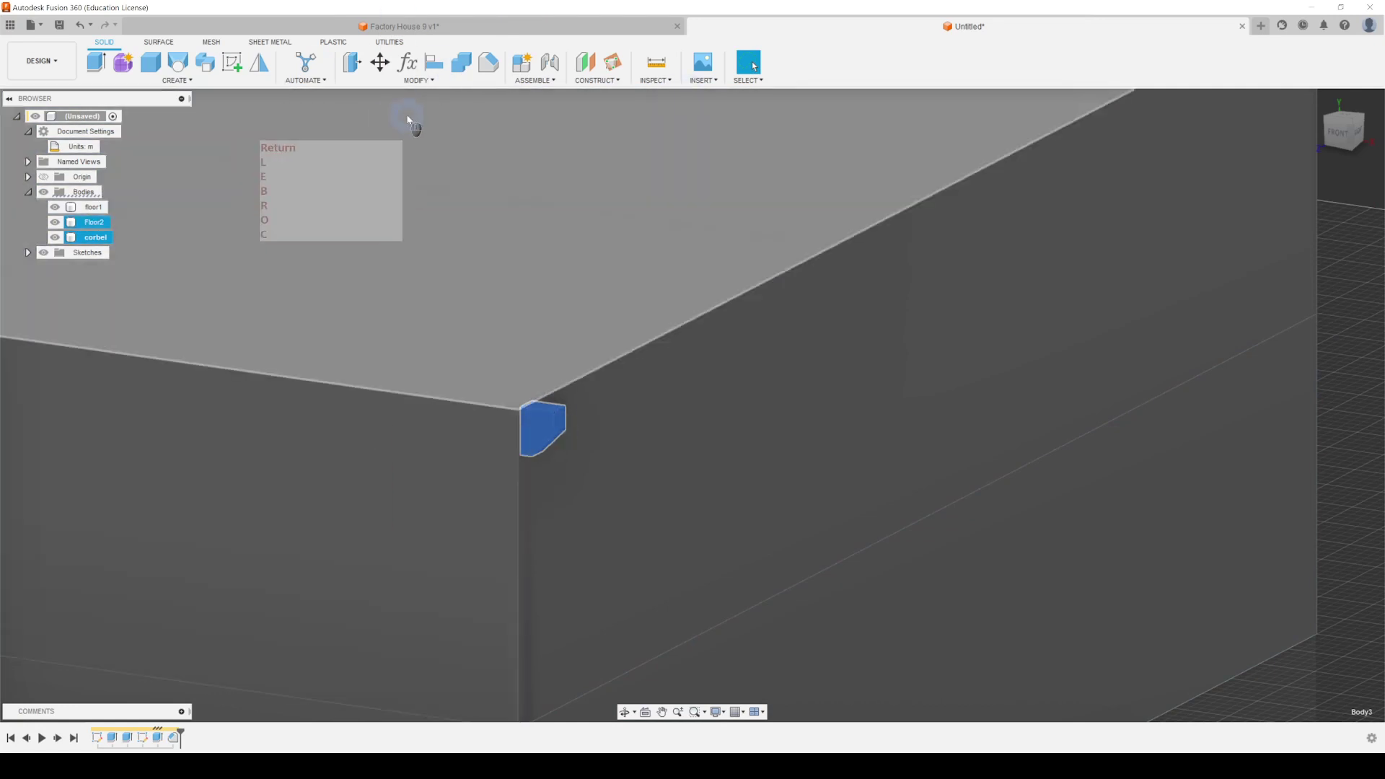
left_click(412, 123, "ctrl")
left_click(177, 80)
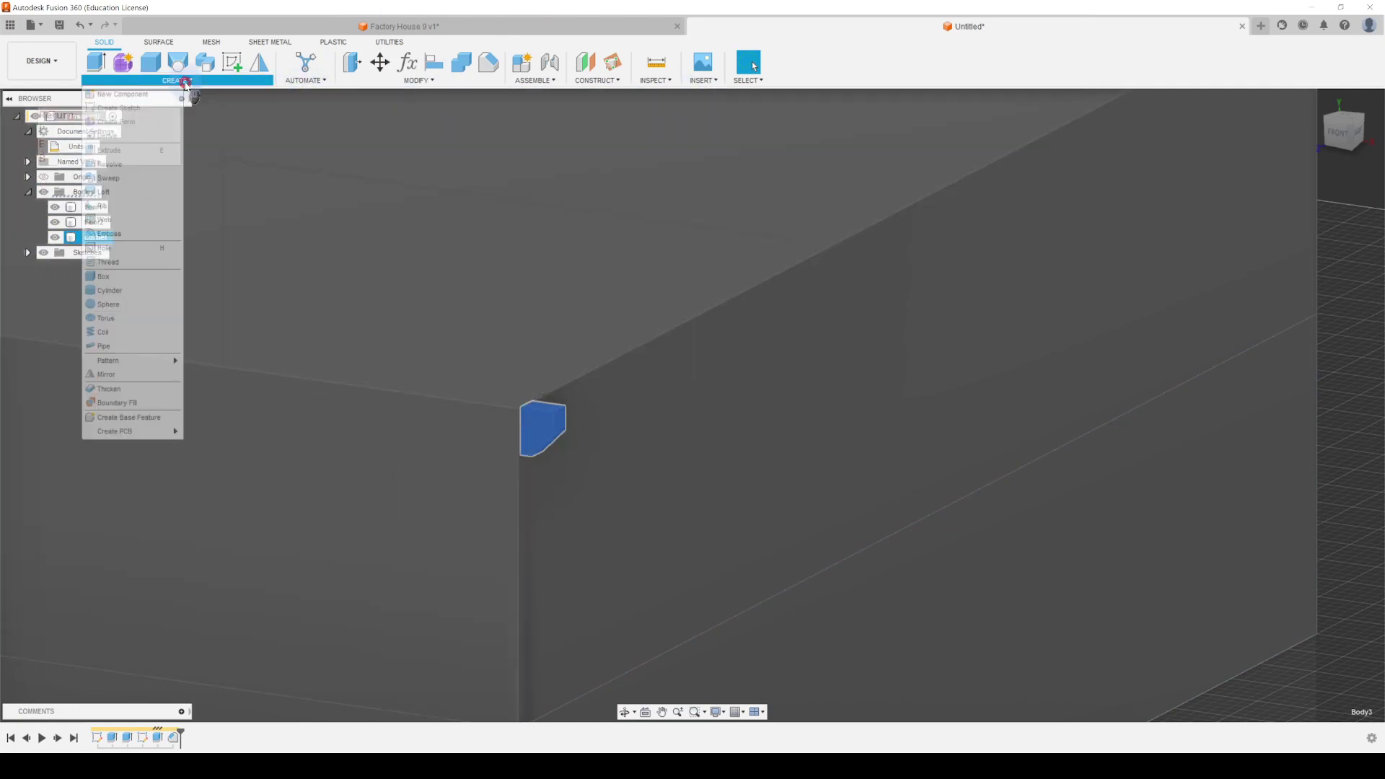
mouse_move(153, 360)
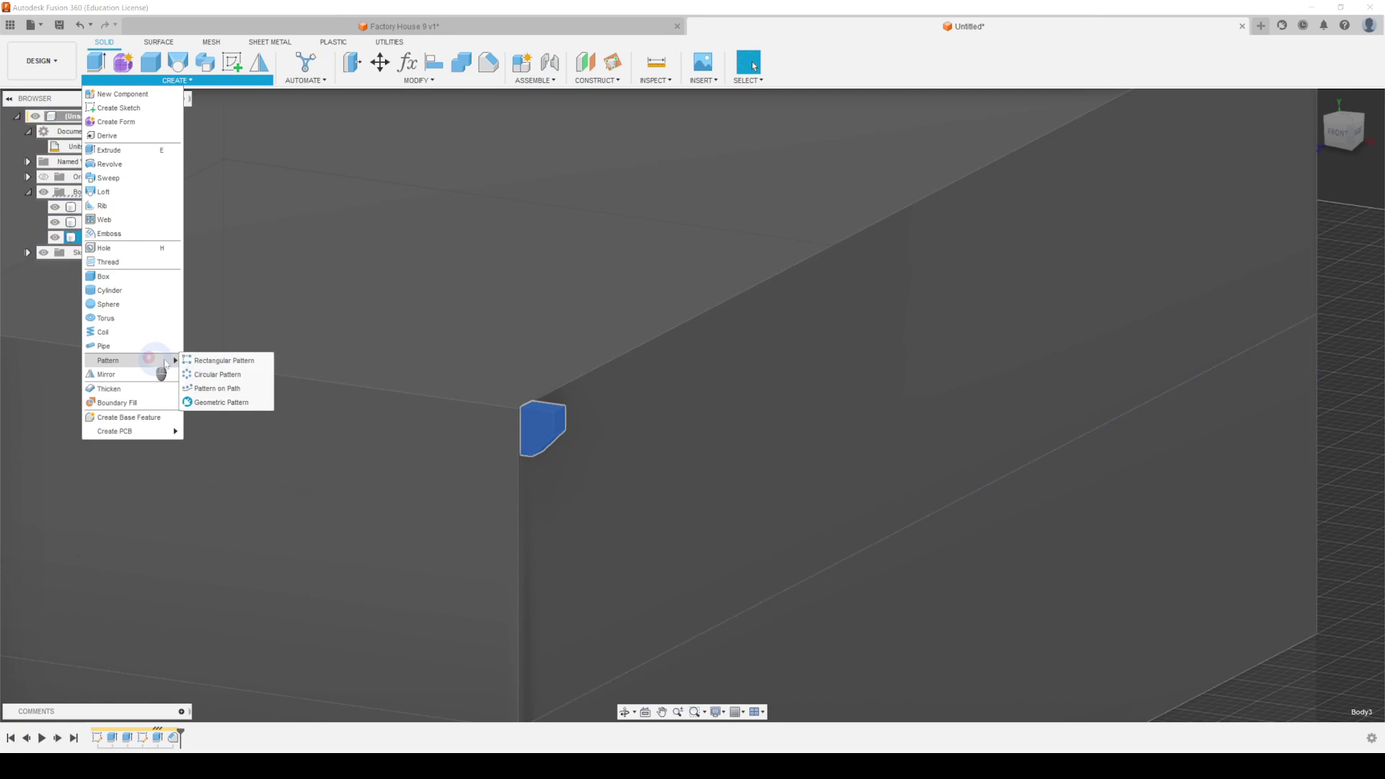
left_click(235, 361)
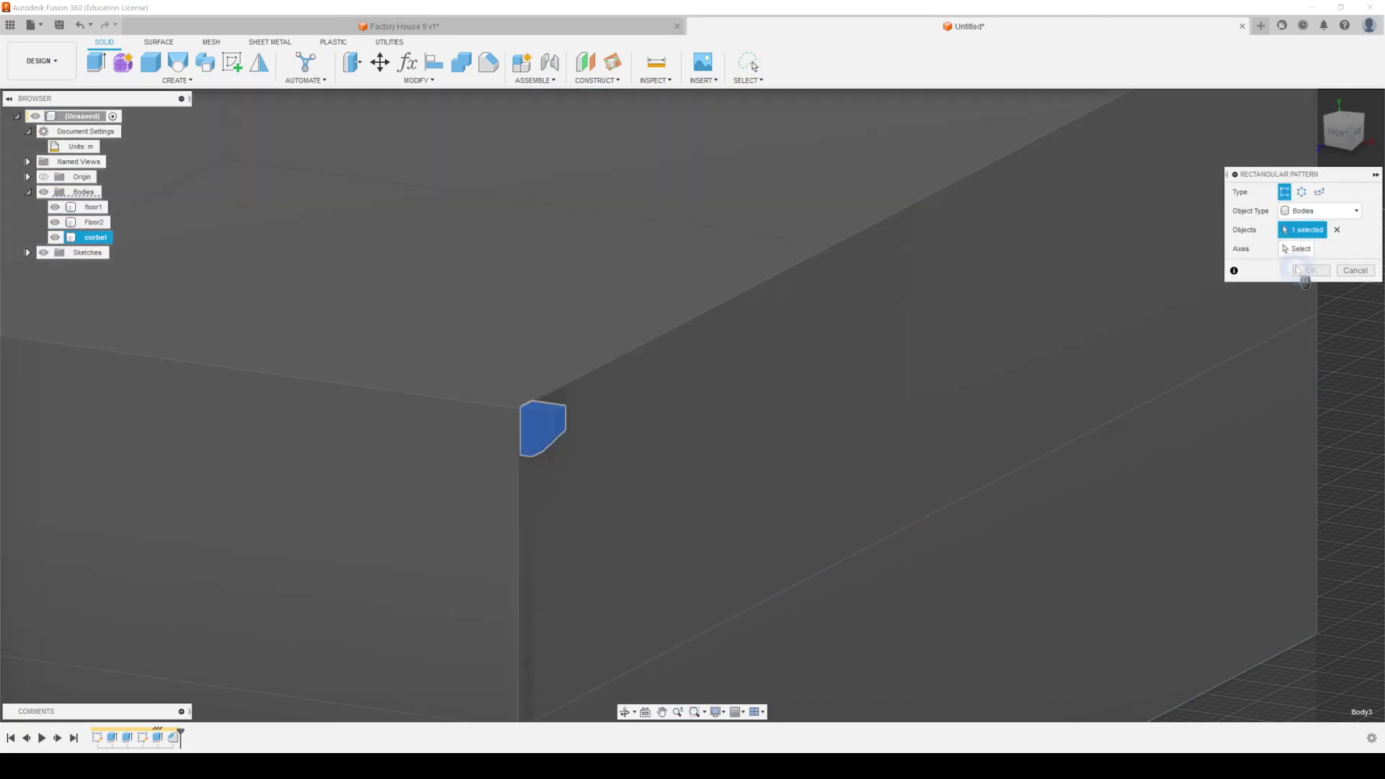
left_click(1299, 248)
left_click(785, 270)
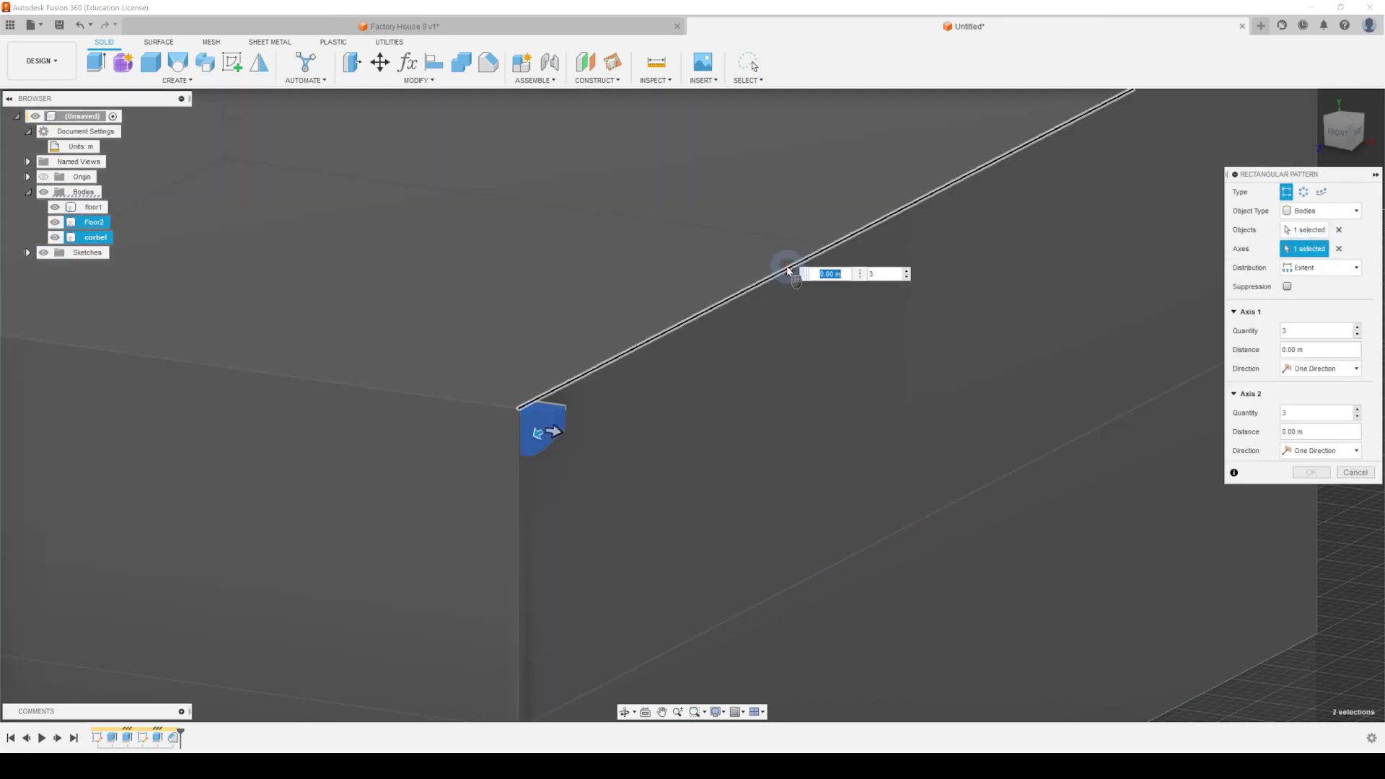
scroll(544, 449, "down", 5)
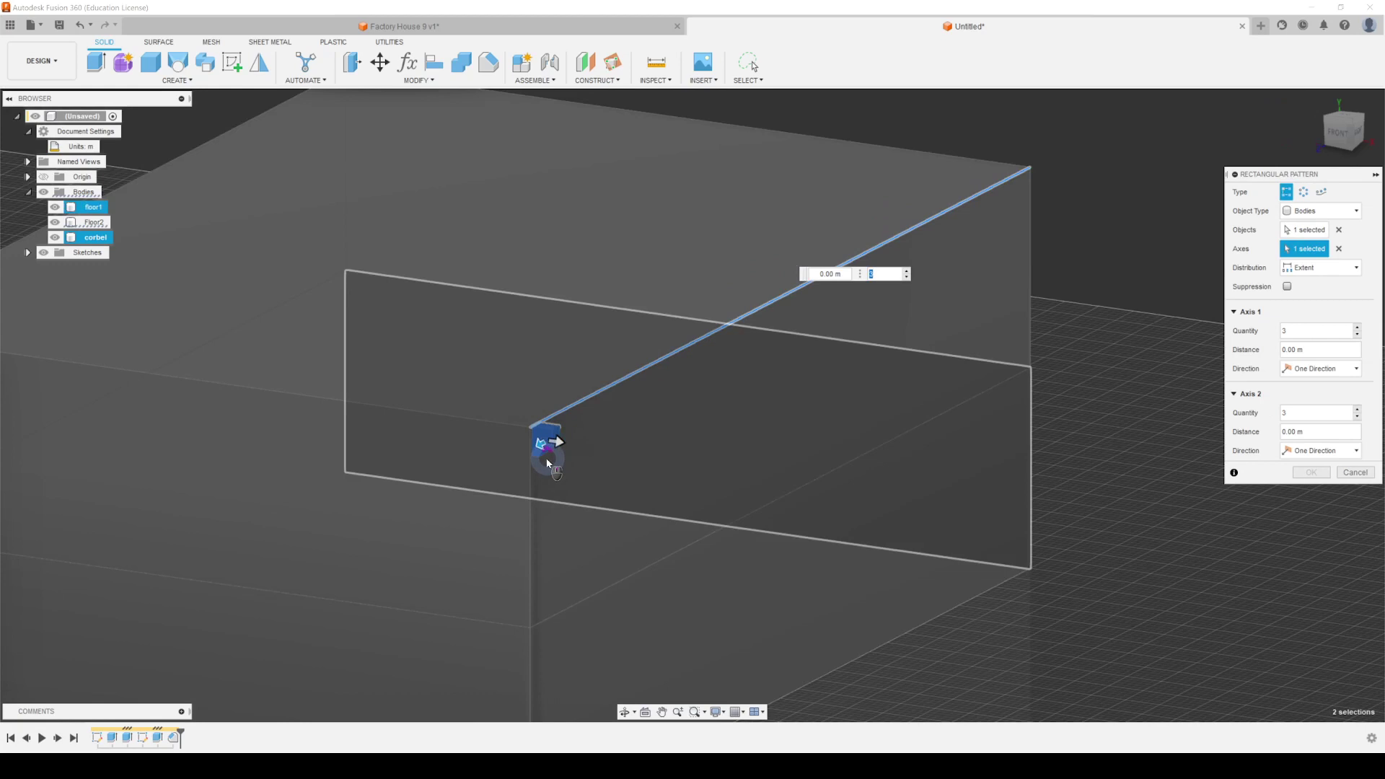
scroll(649, 483, "up", 3)
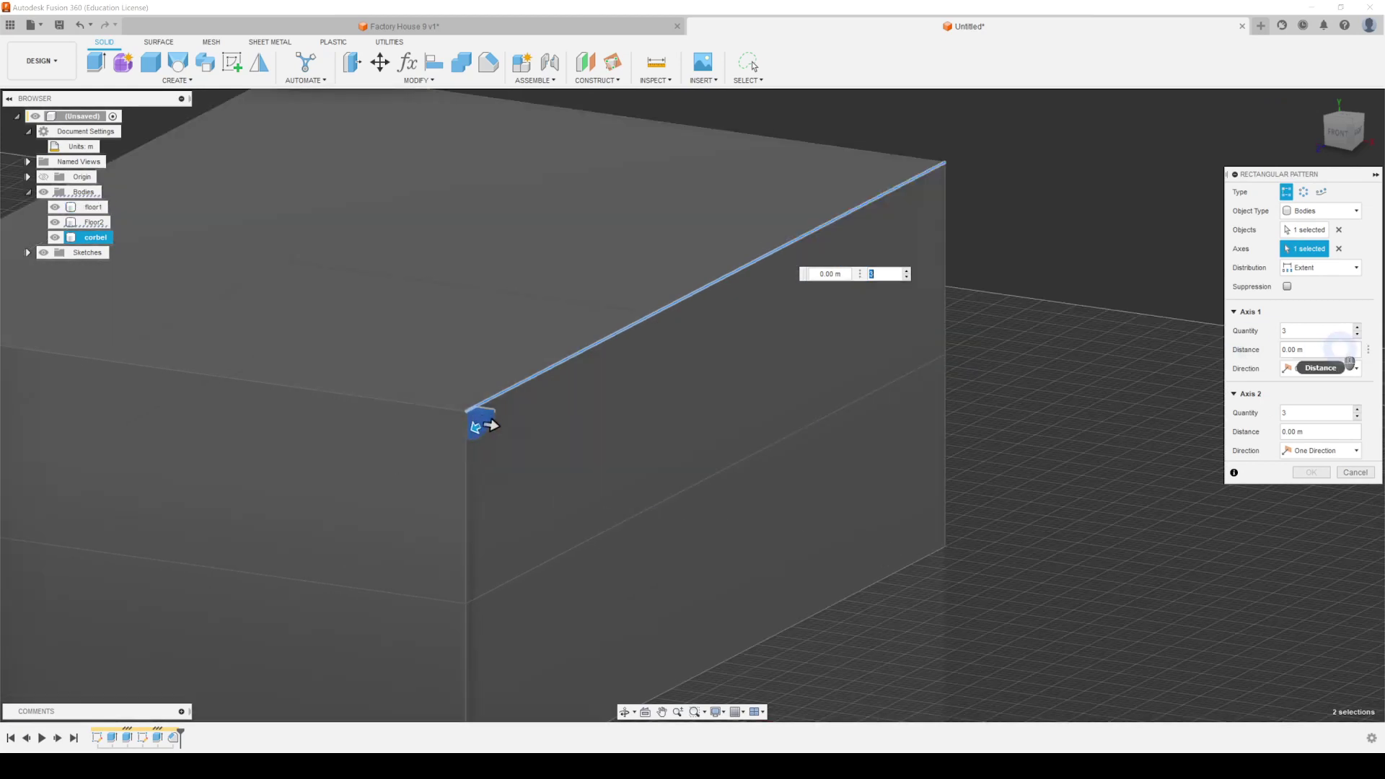
Step: Measure the roof edge for the pattern's extent, then set the first-axis distance to -13.85 m so it runs along the wall
left_click(1369, 350)
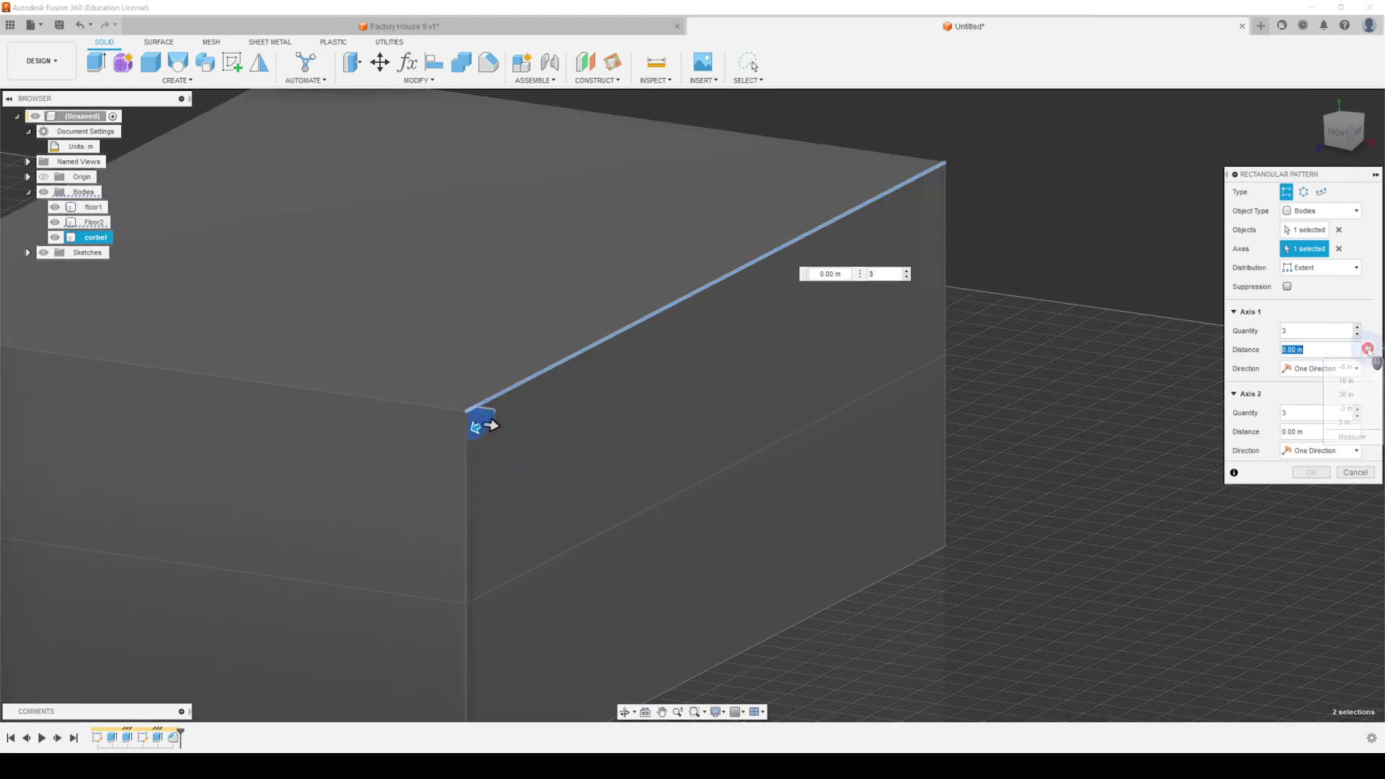
left_click(1352, 436)
left_click(612, 333)
left_click(662, 317)
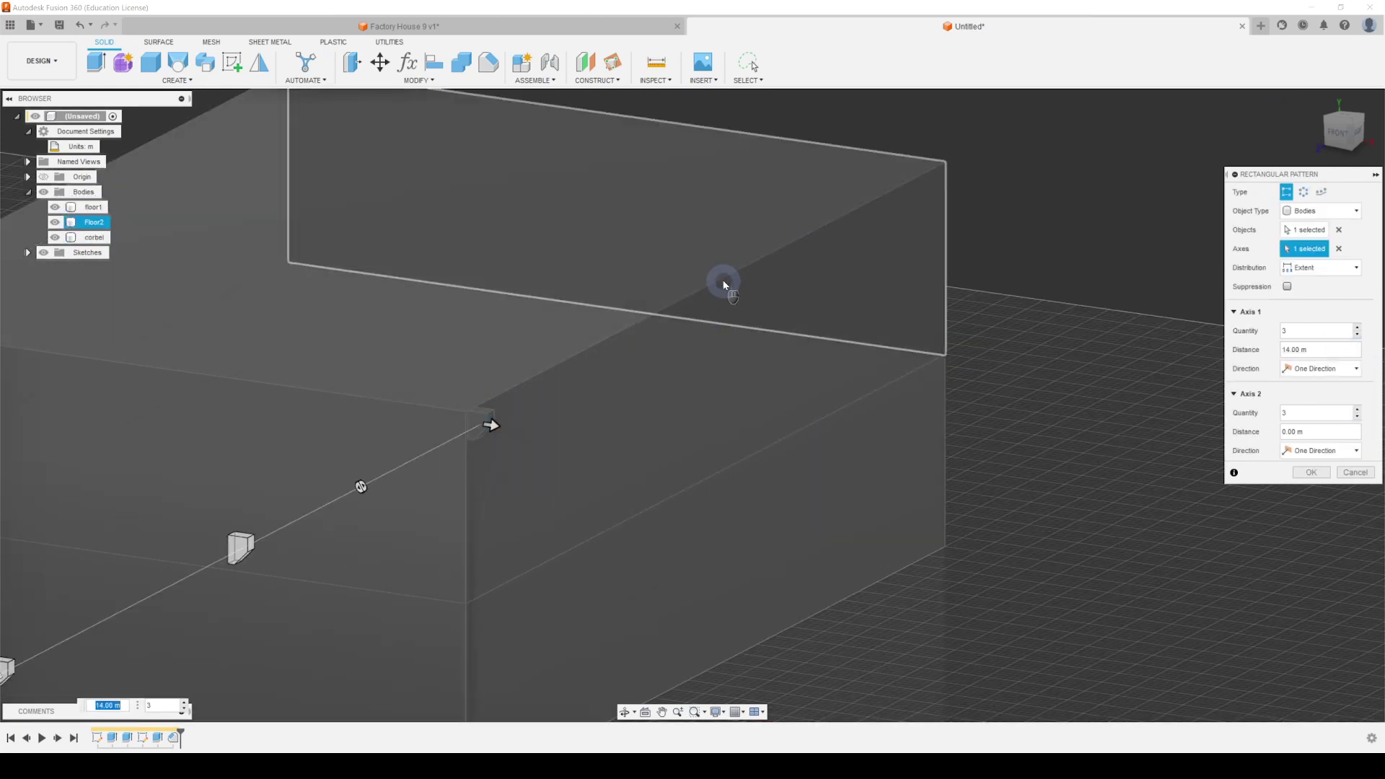
left_click(940, 283)
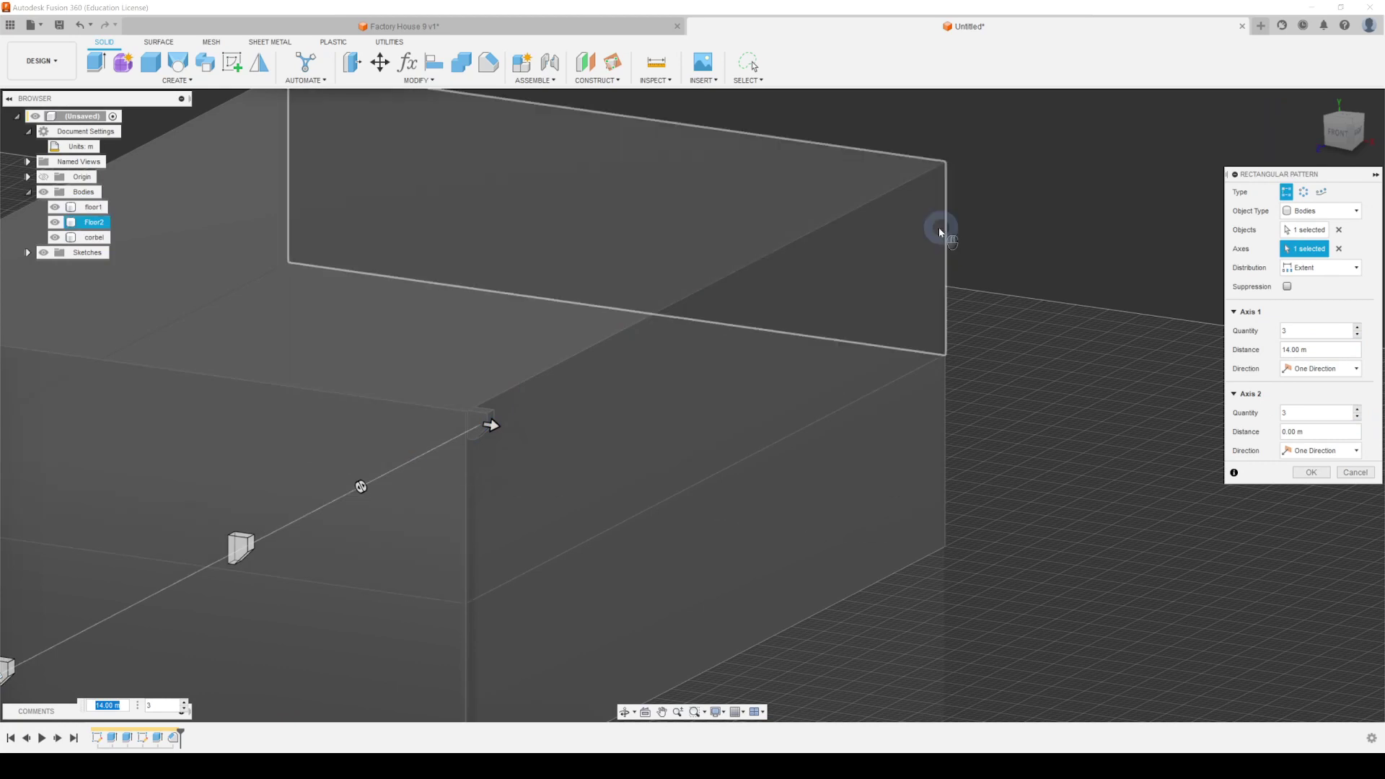
left_click_drag(933, 235, 932, 231)
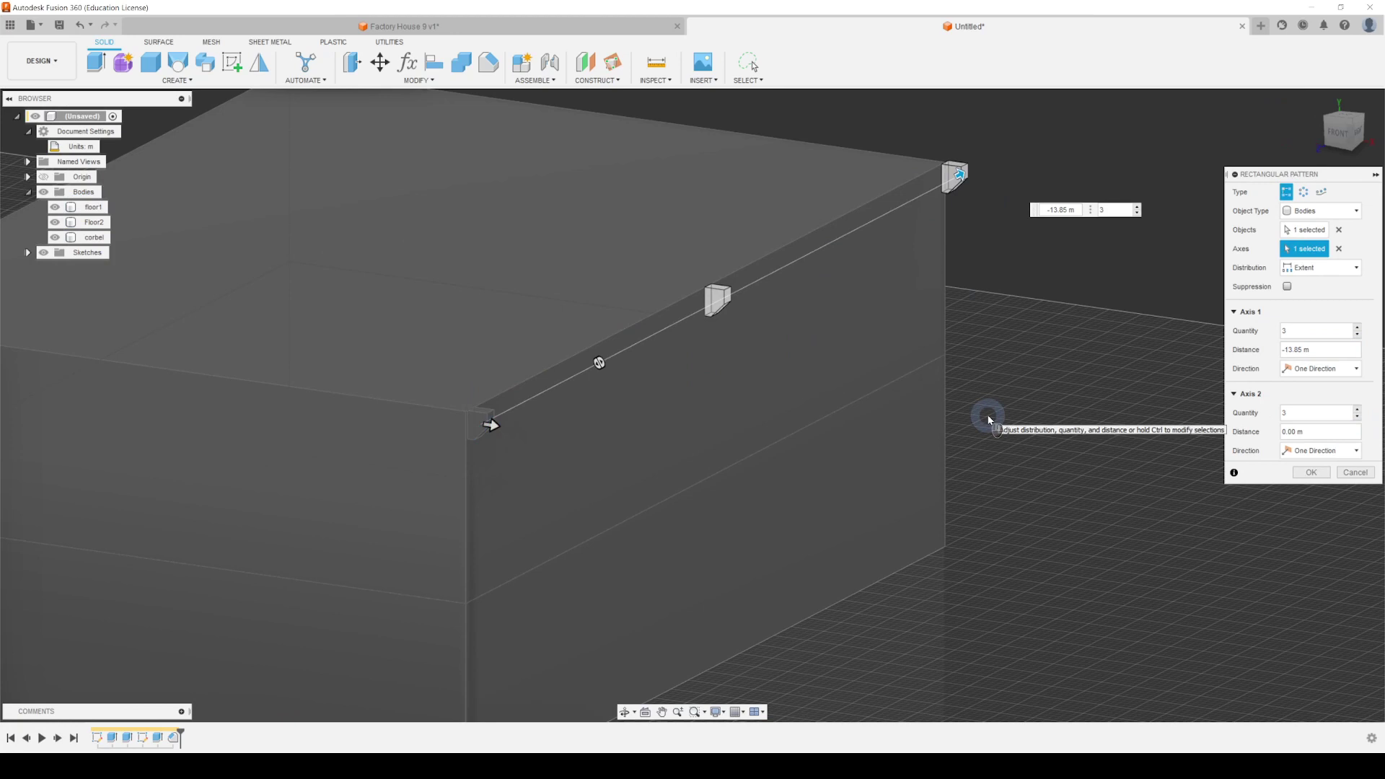
Step: Set the first-axis quantity to 20 corbels and complete the rectangular pattern
left_click(1357, 328)
left_click(1357, 327)
left_click(1357, 328)
left_click(1357, 327)
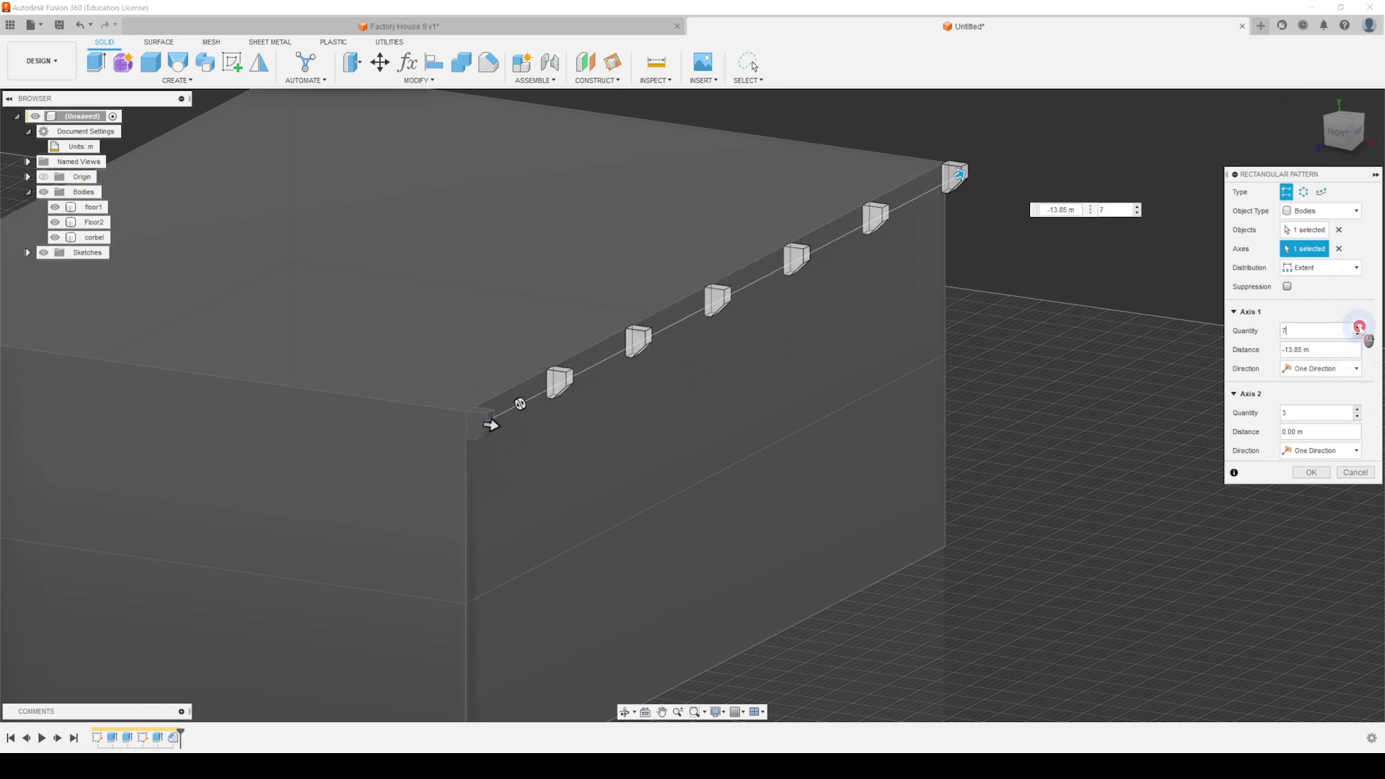
left_click(1357, 327)
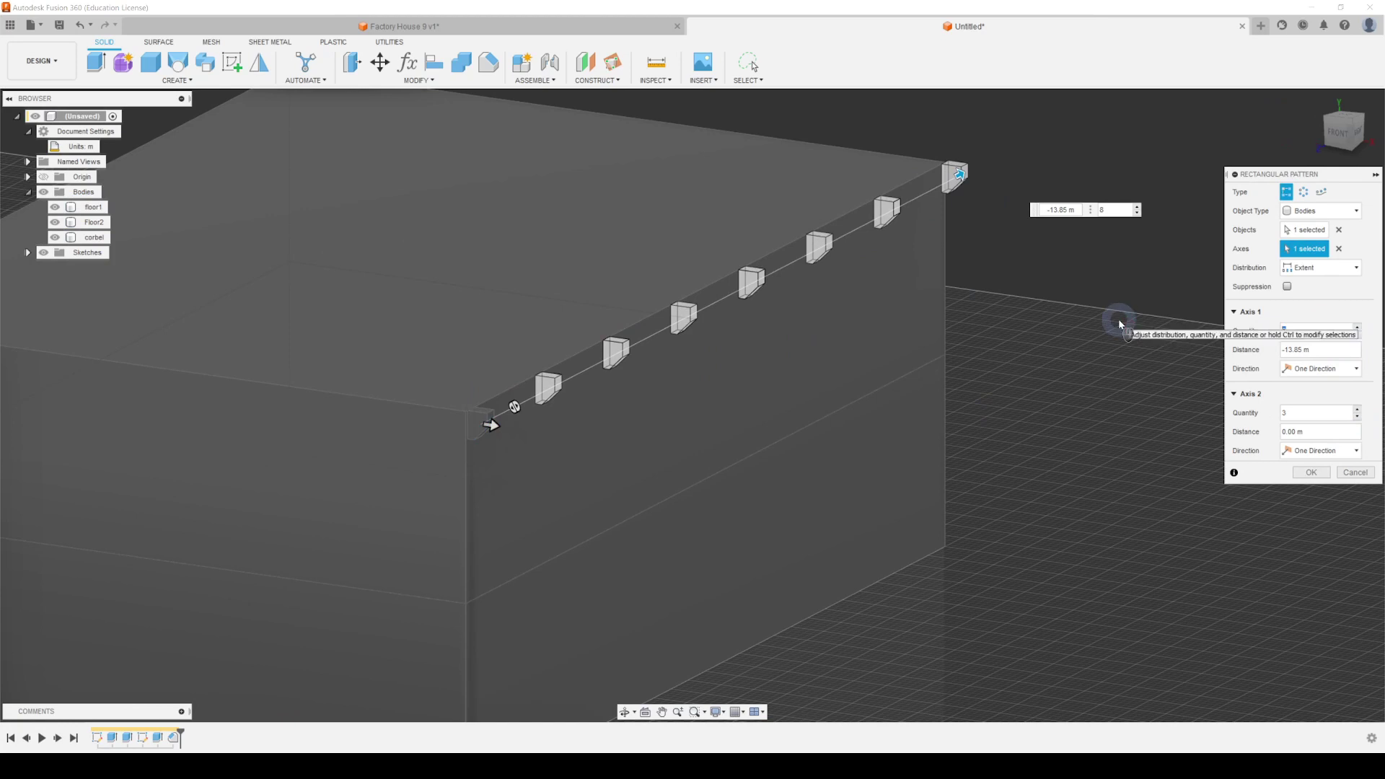
type("20")
key("Return")
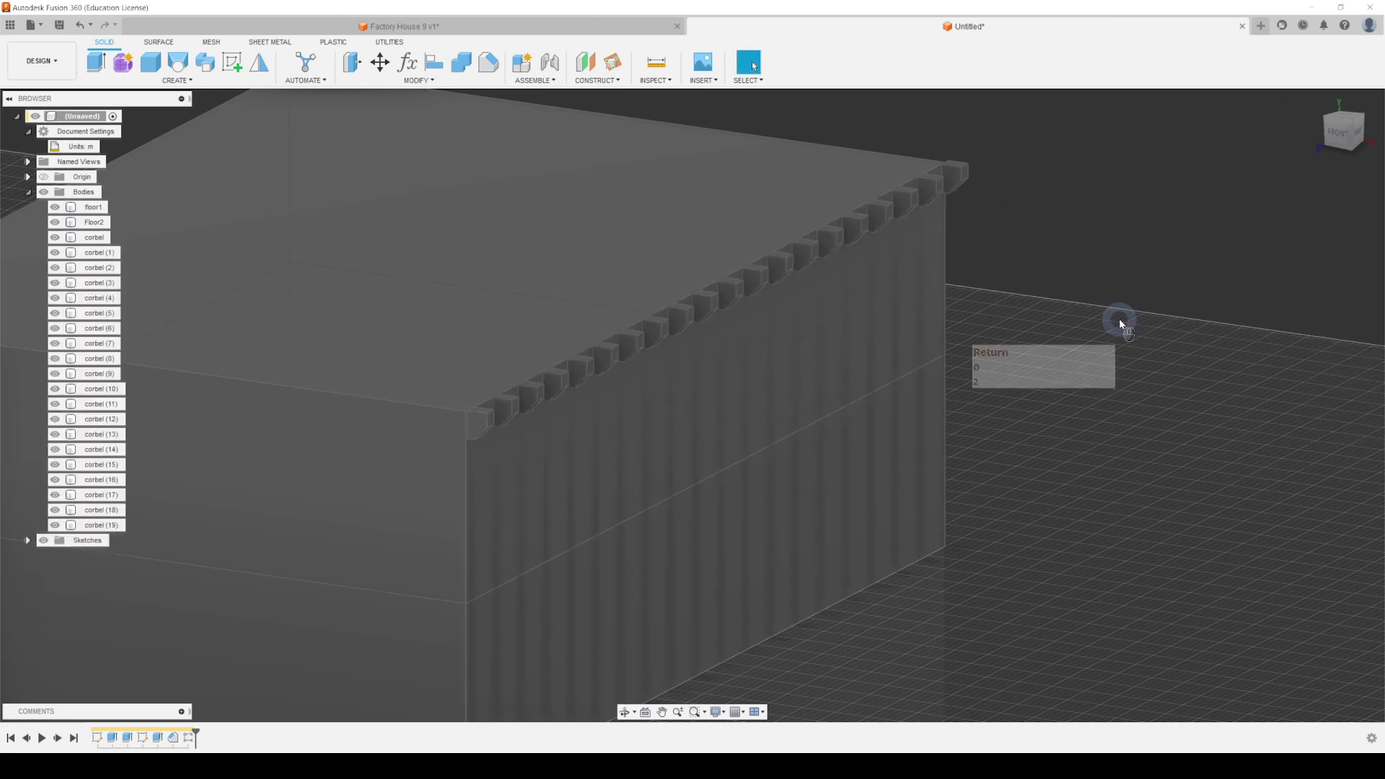
Step: Examine the row of corbels from several angles, checking the spacing and both end corbels against the wall corners
middle_click_drag(1015, 404, 930, 396, "shift")
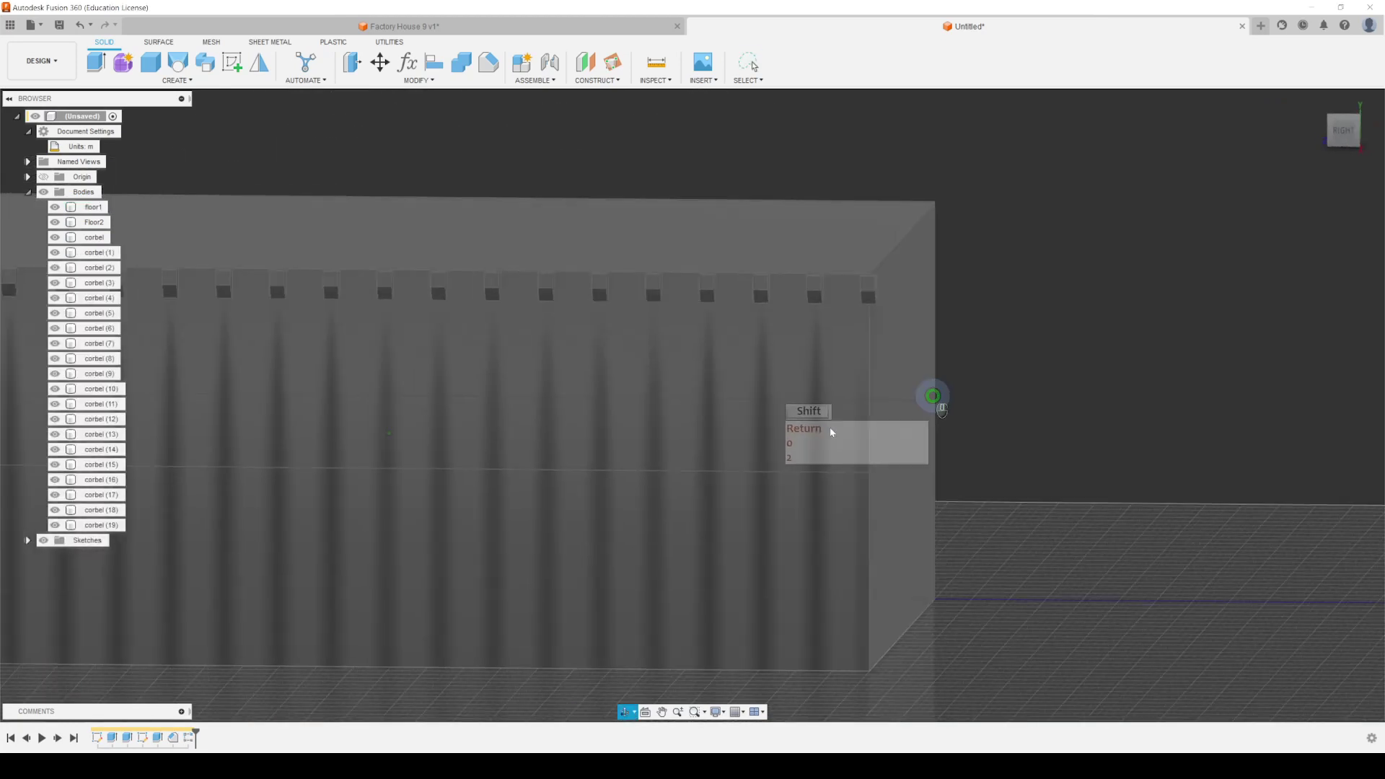
left_click(1094, 479)
middle_click_drag(1094, 479, 1067, 473, "shift")
left_click(1322, 303)
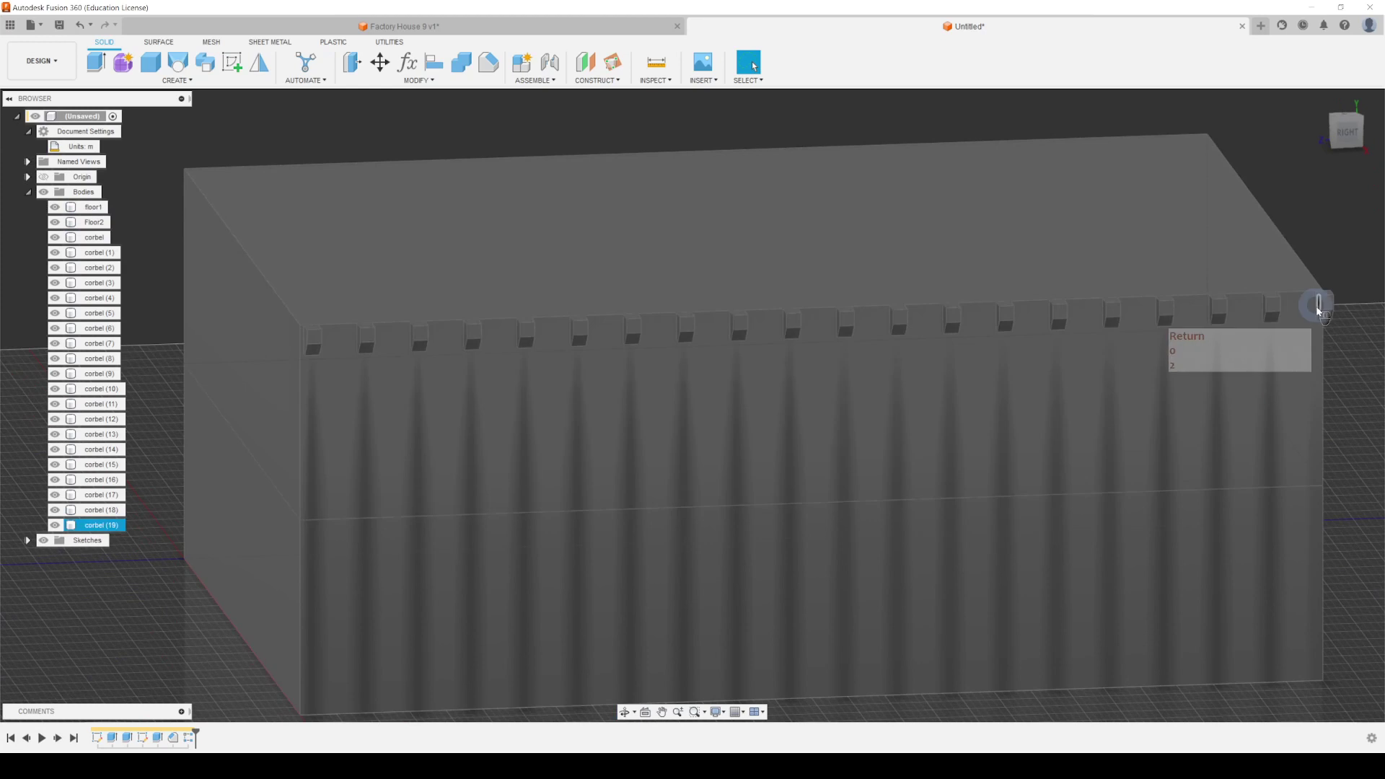
middle_click_drag(1320, 300, 1313, 321, "shift")
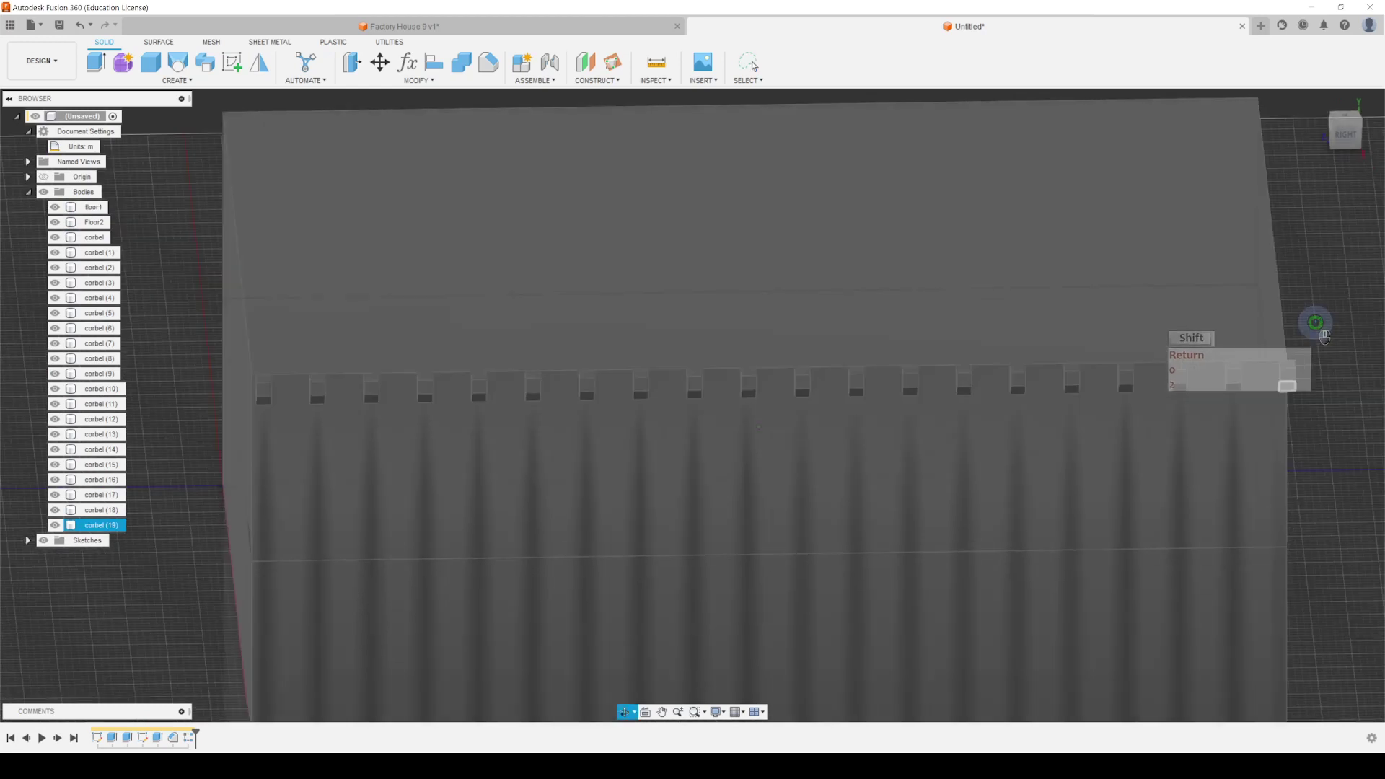
left_click(1287, 381)
middle_click_drag(1287, 381, 1284, 402, "shift")
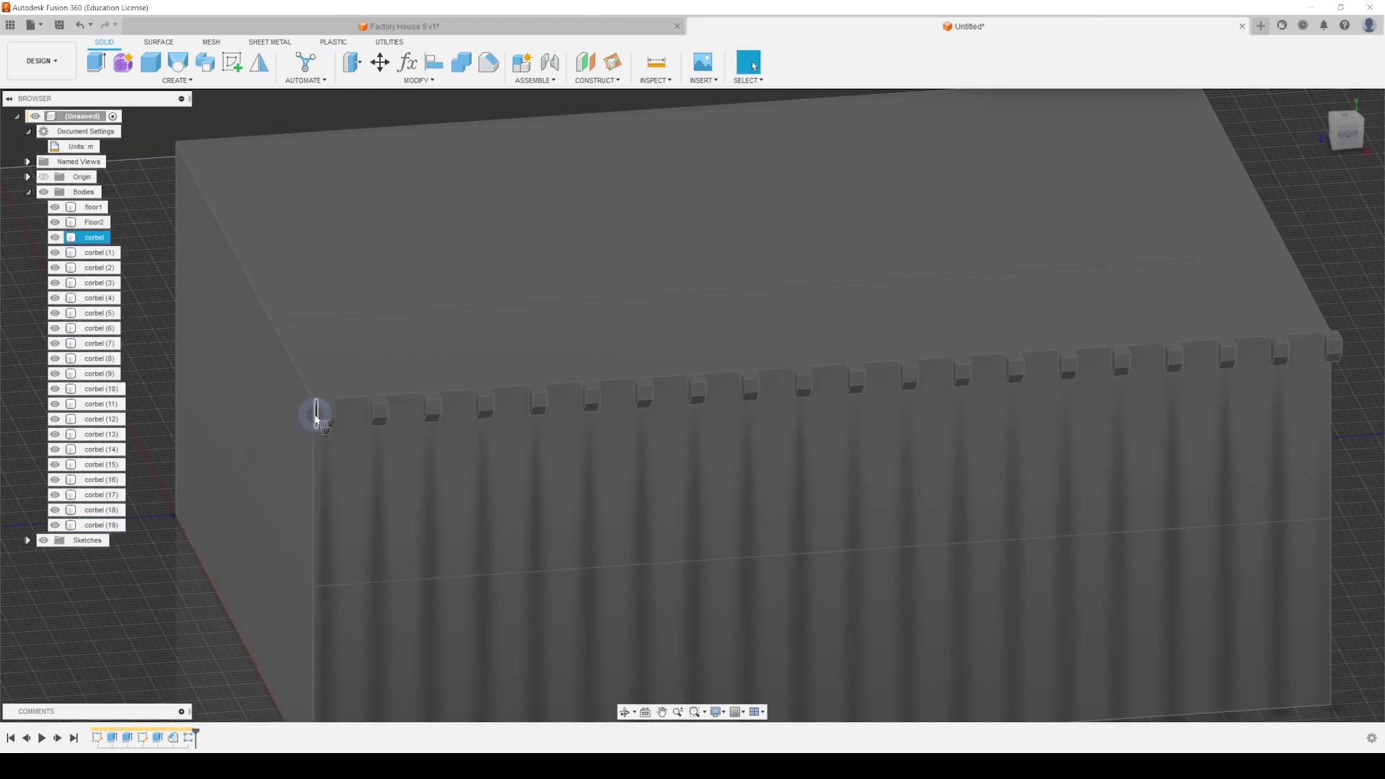
left_click(692, 416)
middle_click_drag(1036, 436, 915, 500, "shift")
scroll(1051, 452, "down", 3)
left_click(984, 575)
middle_click_drag(1243, 433, 984, 535, "shift")
key("Escape")
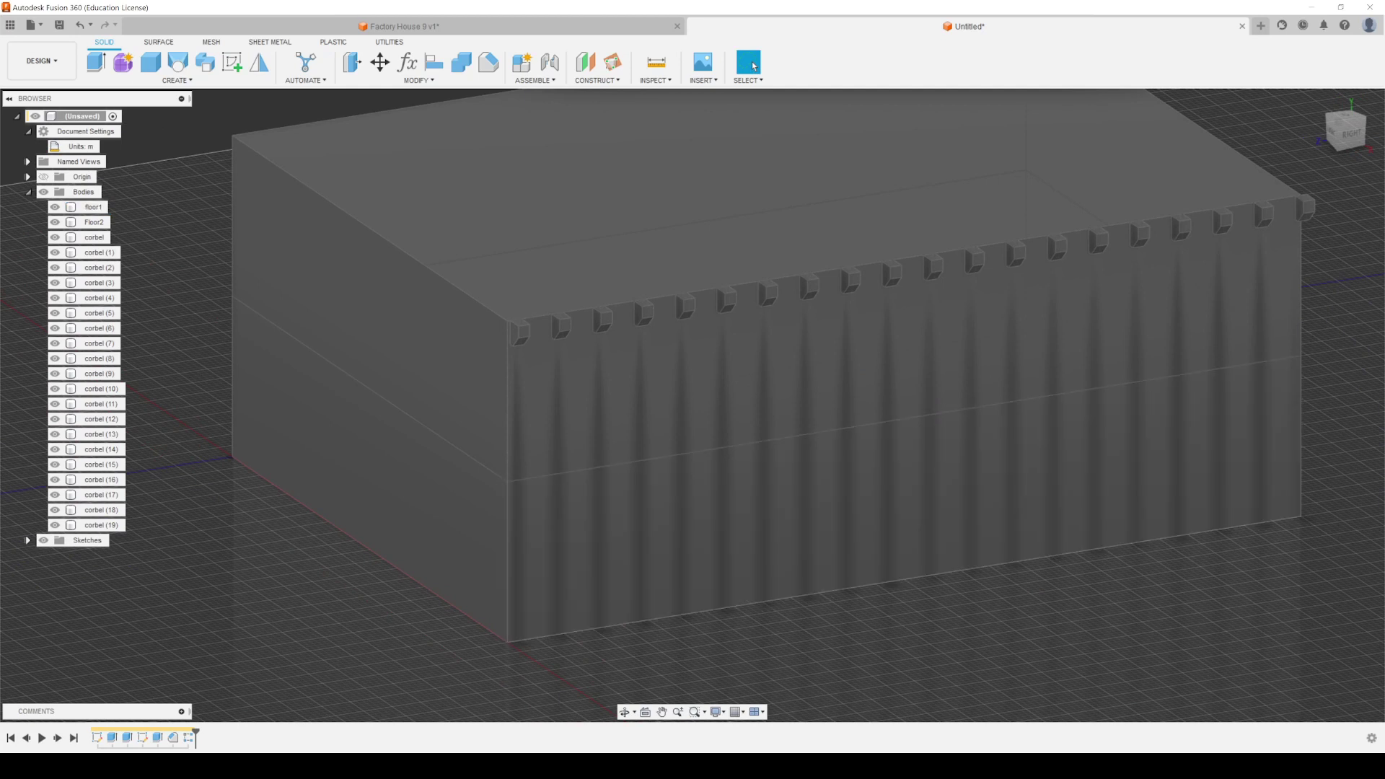